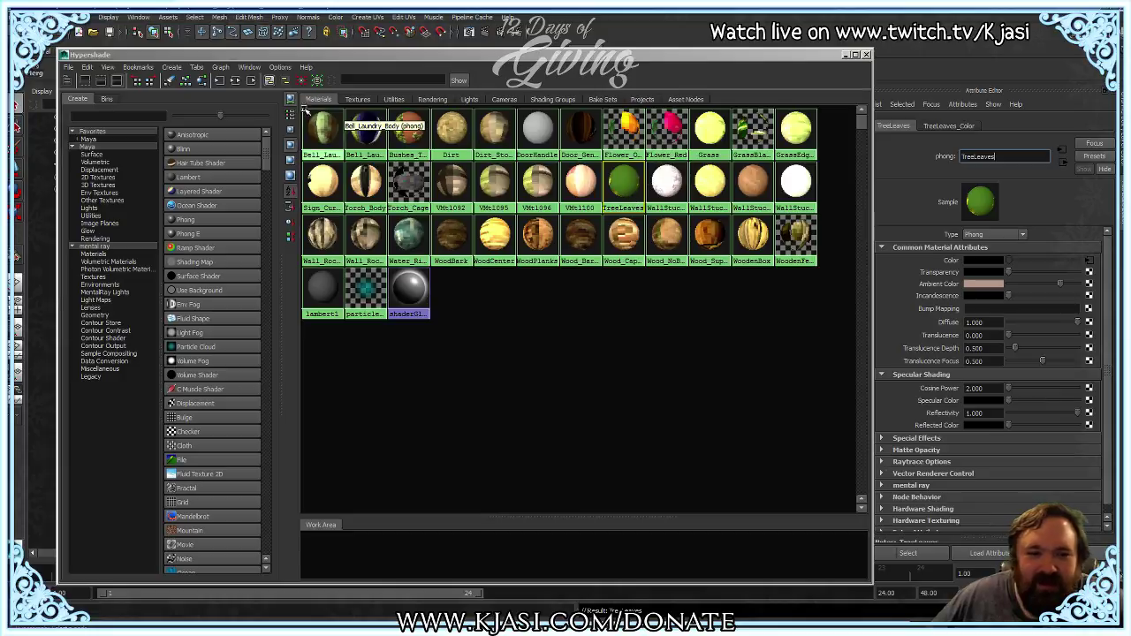
Step: Delete the duplicate shading networks from the scene
click(87, 68)
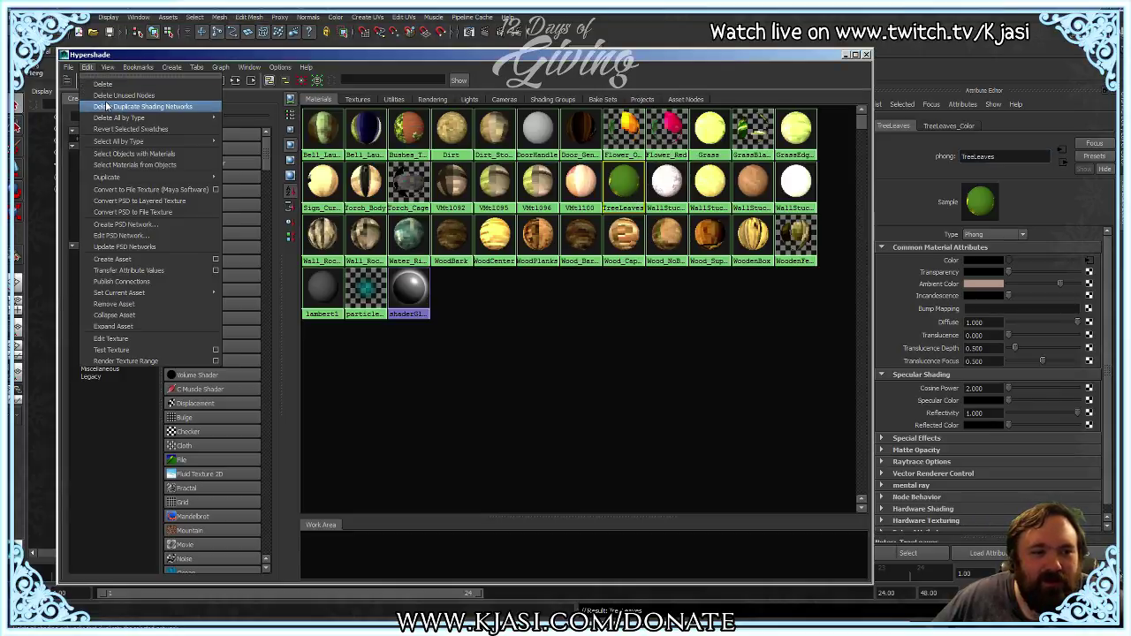
click(124, 106)
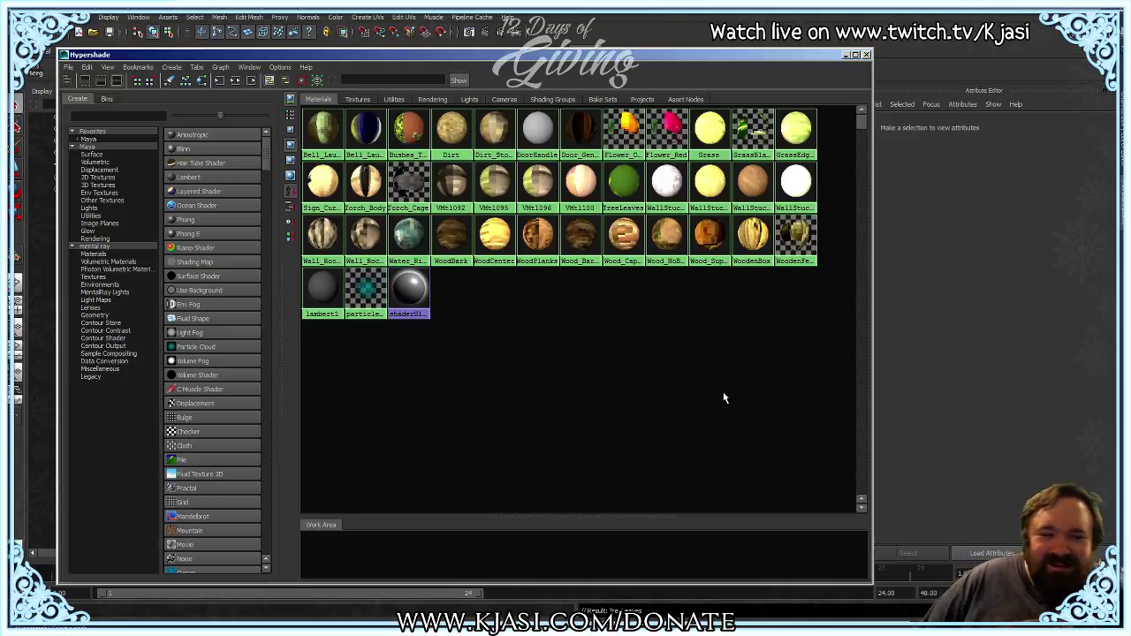
Step: Open the attributes of the MapFBXASC texture with the hill wall pattern and search the vrml folder for its image 4EBD10EF
click(360, 99)
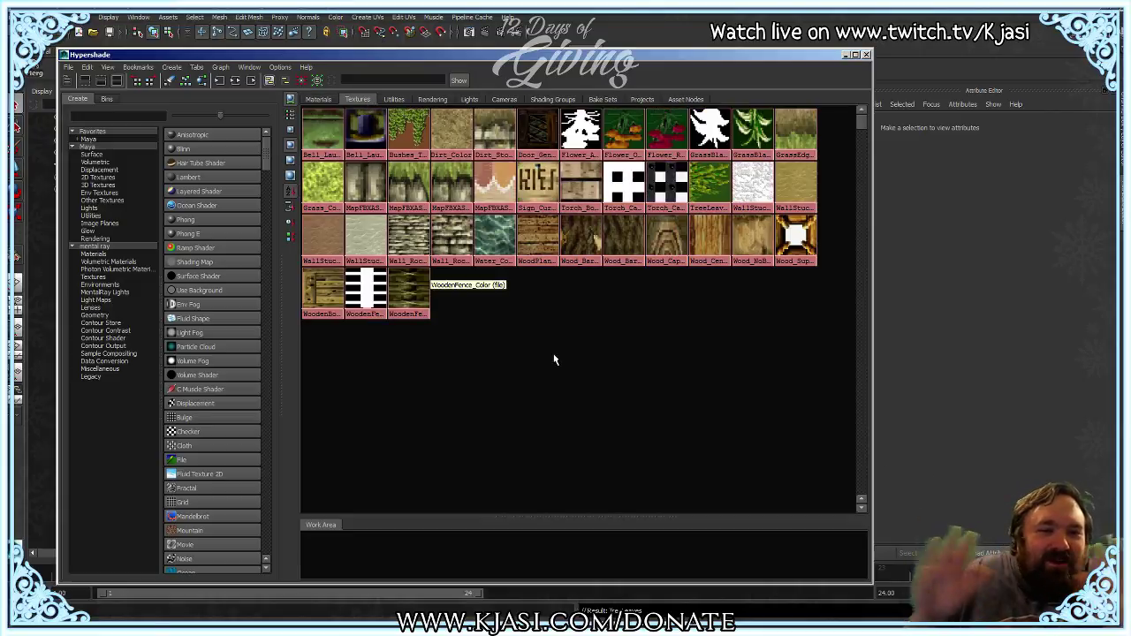
click(495, 184)
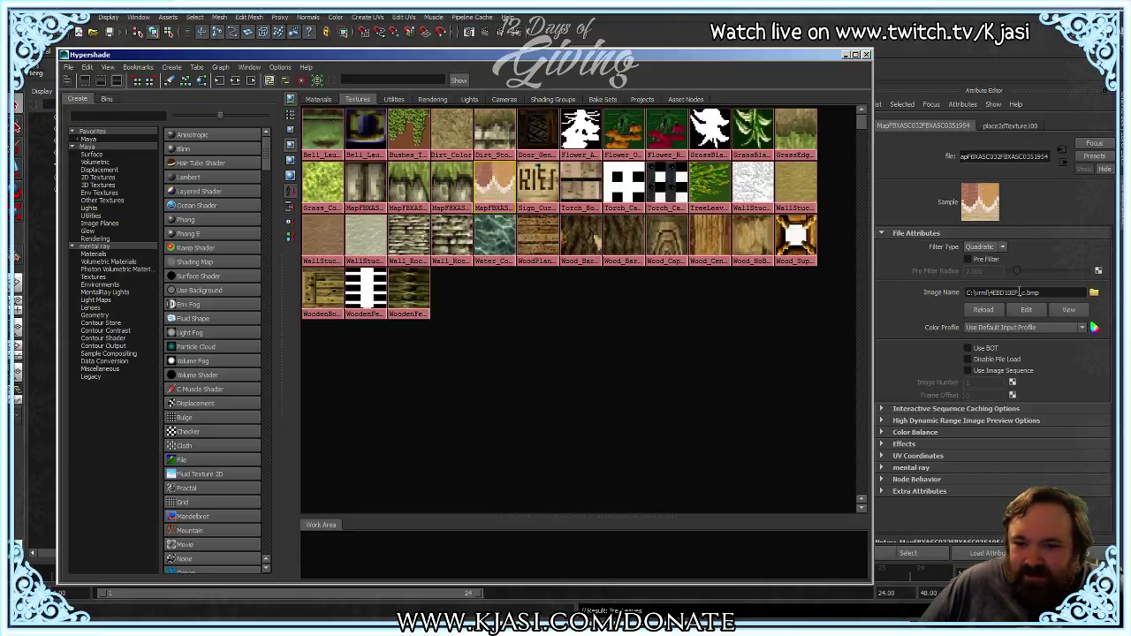
drag(1020, 292, 988, 292)
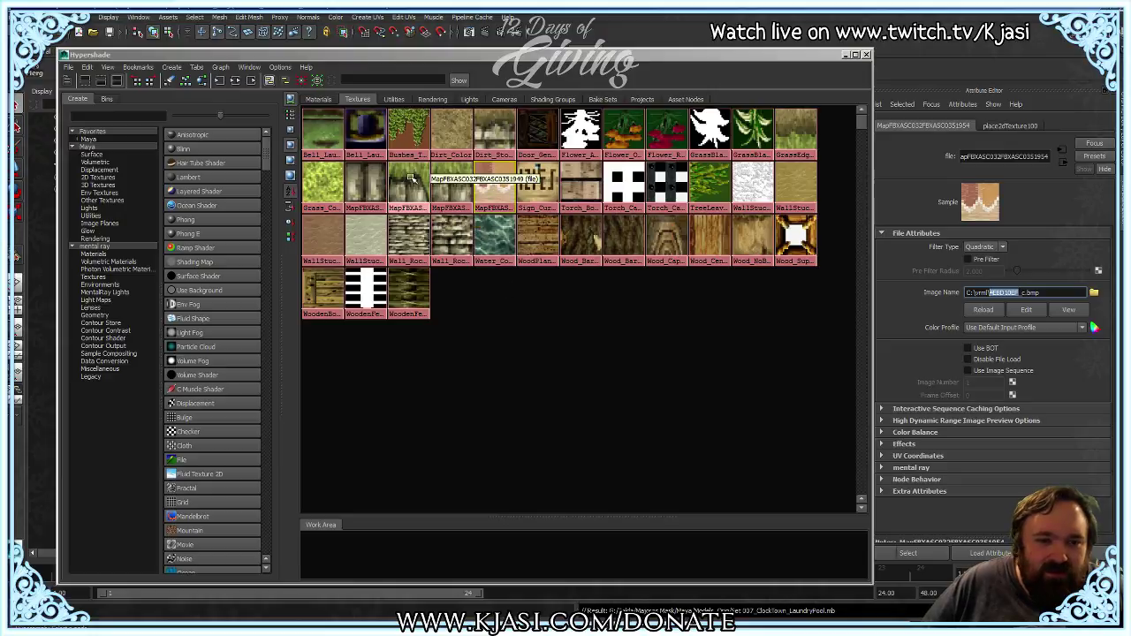
key(alt+Tab)
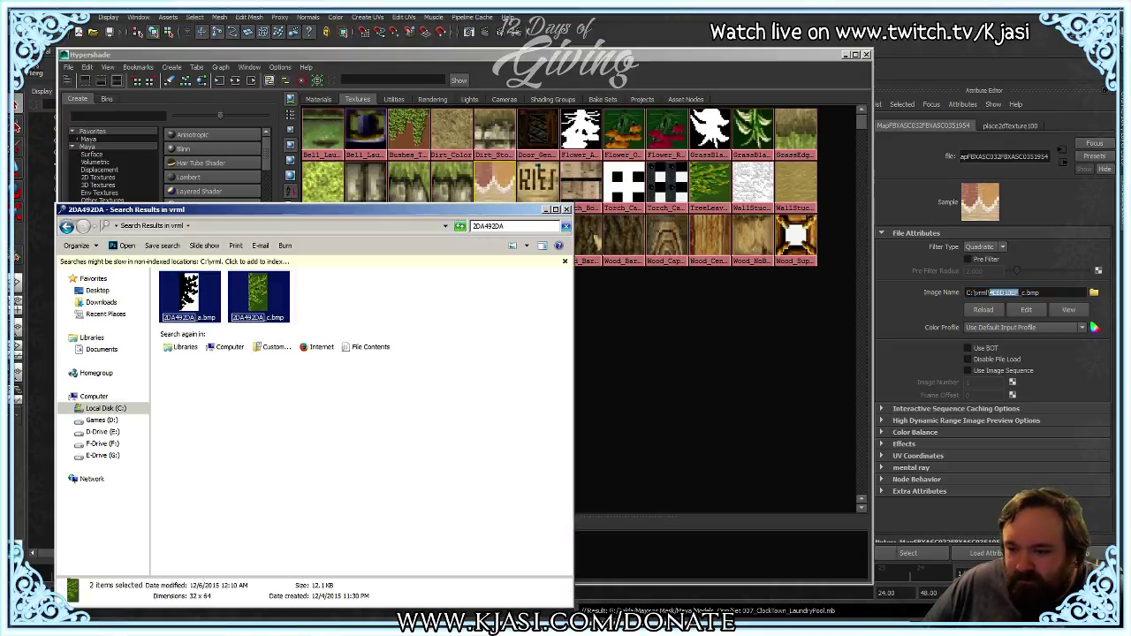
key(alt+Tab)
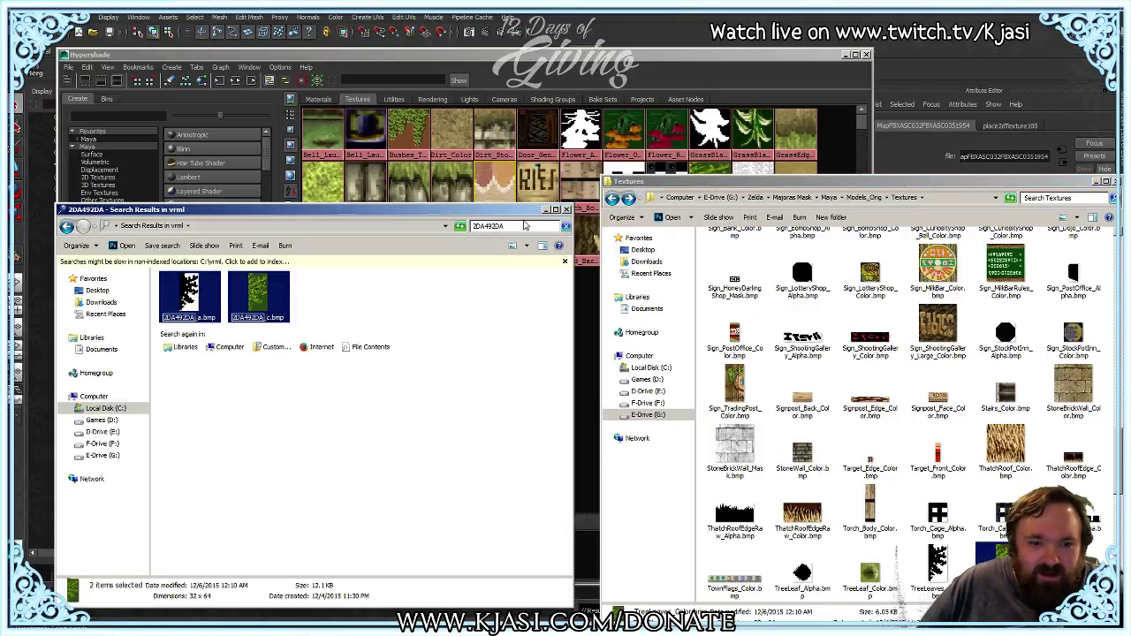
click(526, 226)
text(4EBD10EF)
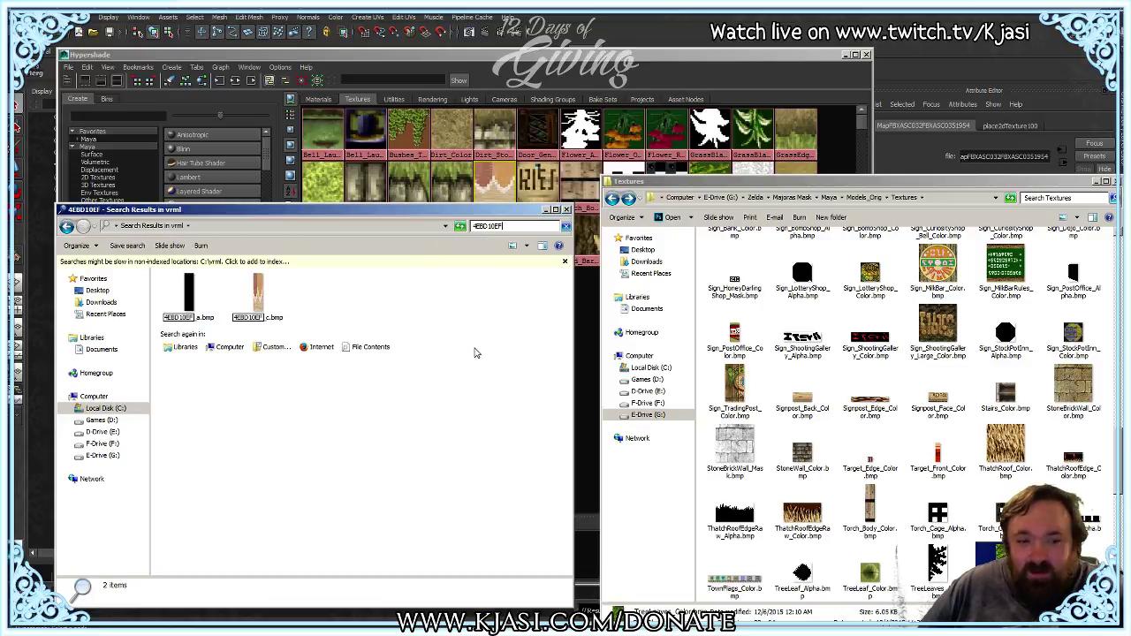
Step: Copy 4EBD10EF_c.bmp from the search results into the project's Textures folder
click(261, 300)
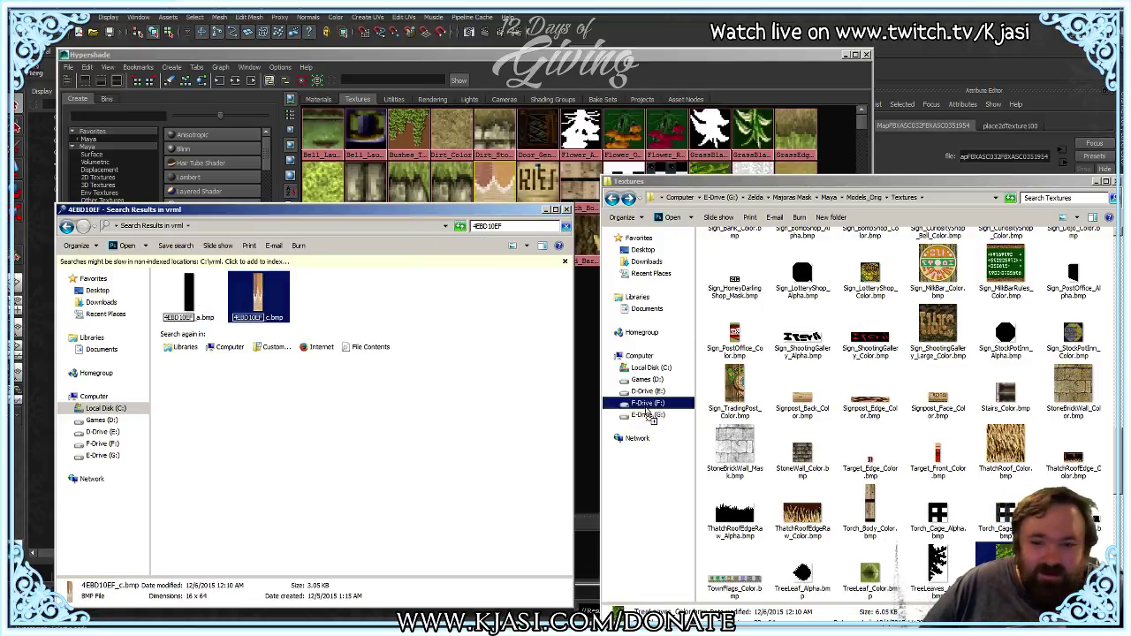
click(813, 368)
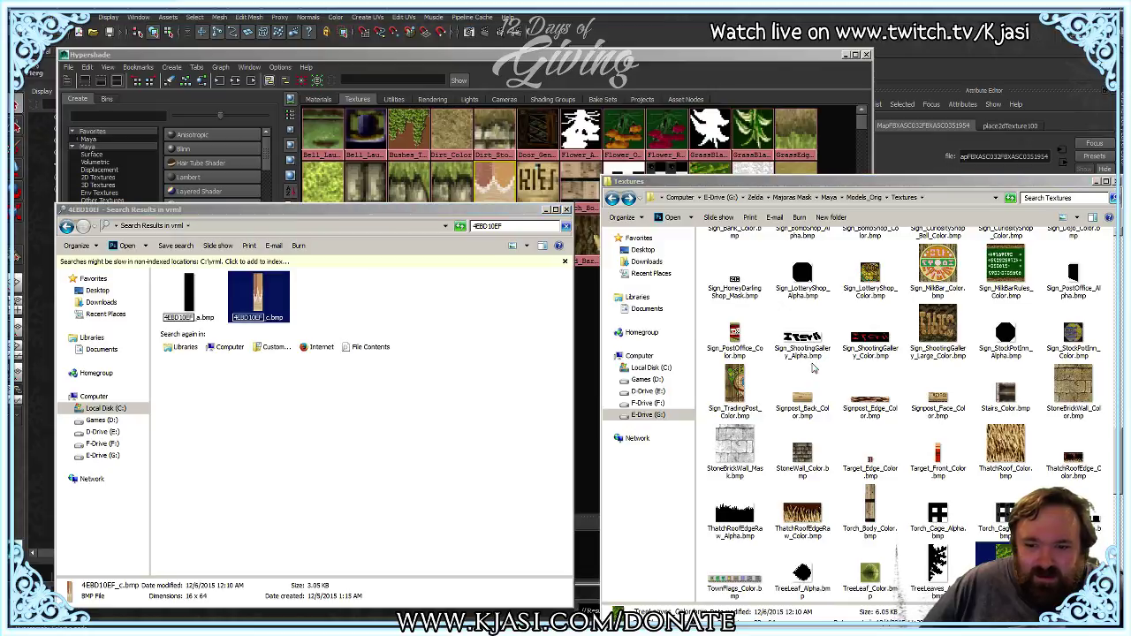
key(ctrl+v)
Step: Look up the existing WallPattern_Hills_Color.bmp and rename the copied 4EBD10EF_c.bmp as WallPattern_Hills2_Color.bmp
scroll(813, 368, down, 5)
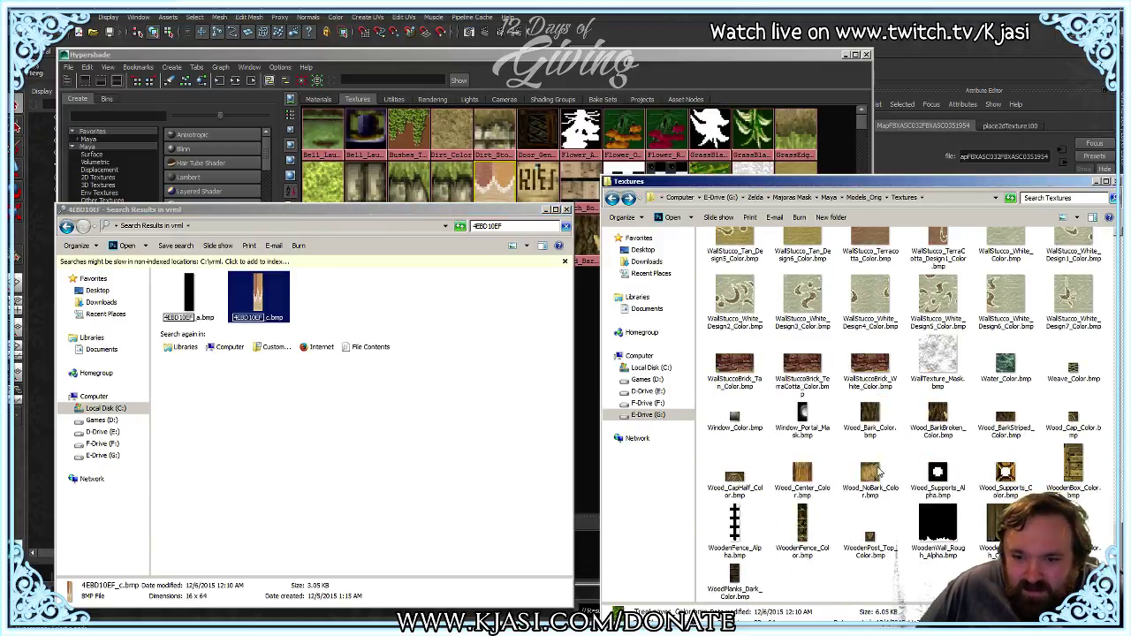
scroll(881, 473, up, 5)
click(942, 389)
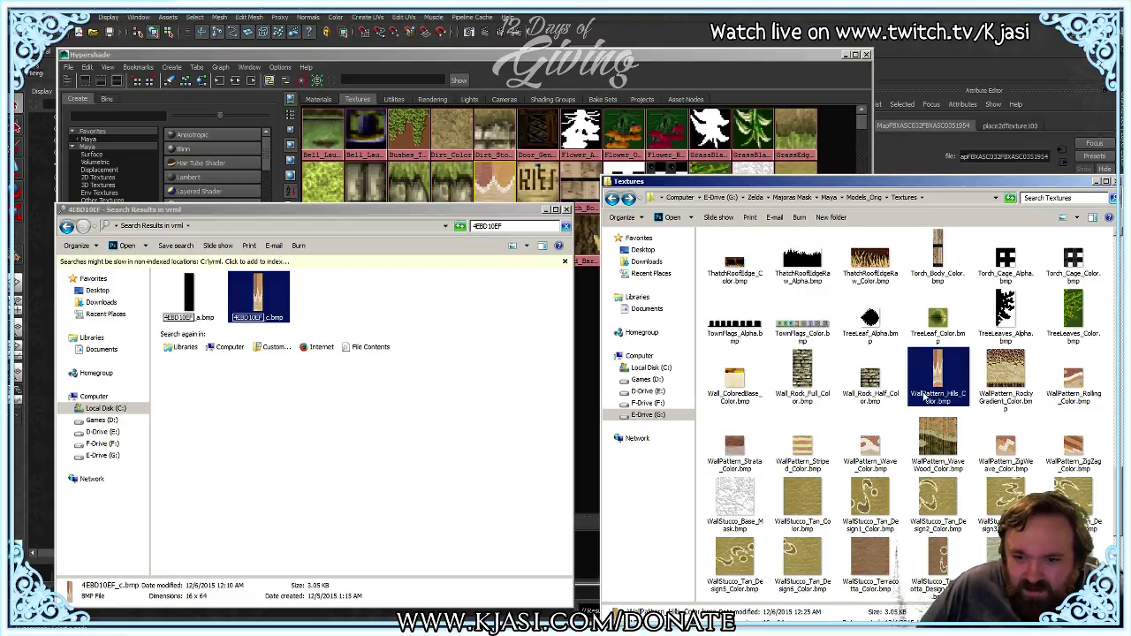
scroll(884, 407, up, 15)
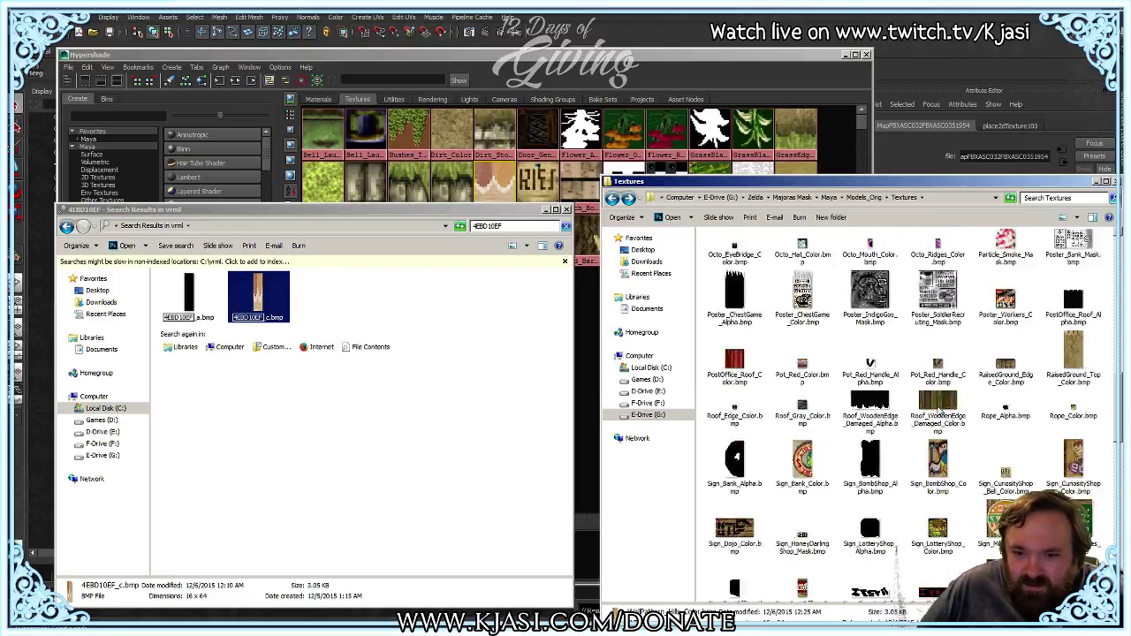
click(791, 295)
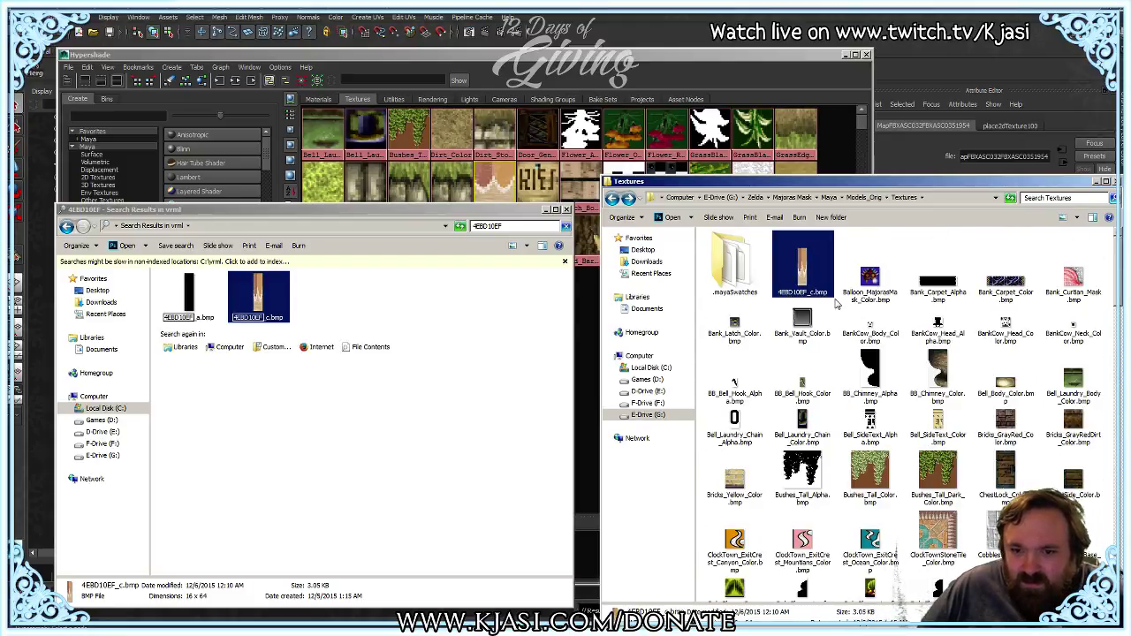
key(F2)
text(WallPattern_Hills_Color)
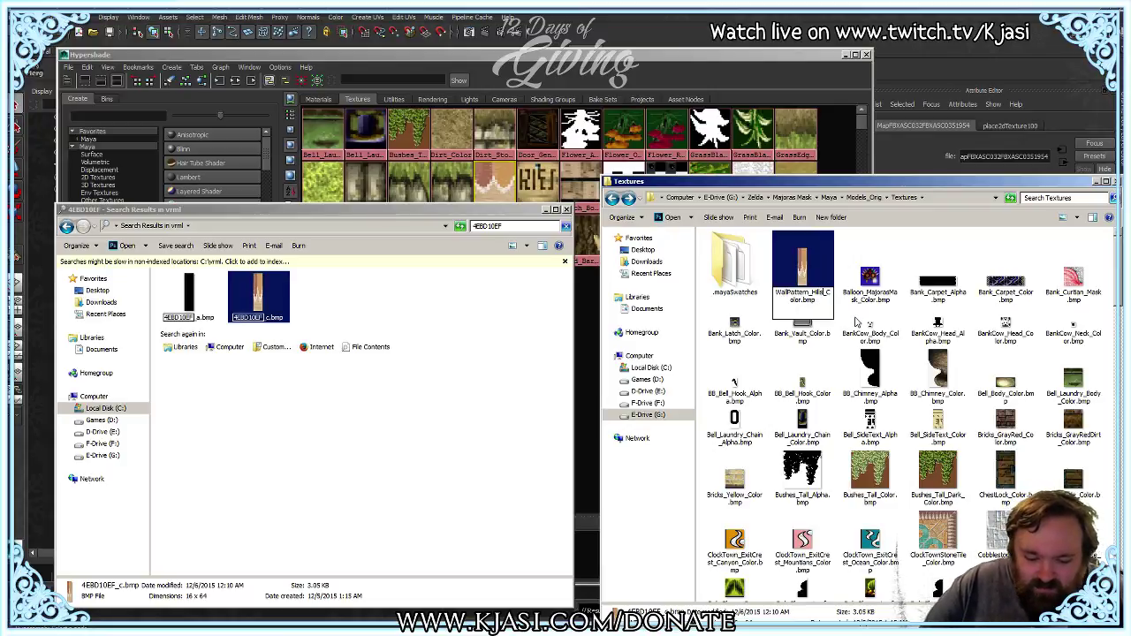
key(Return)
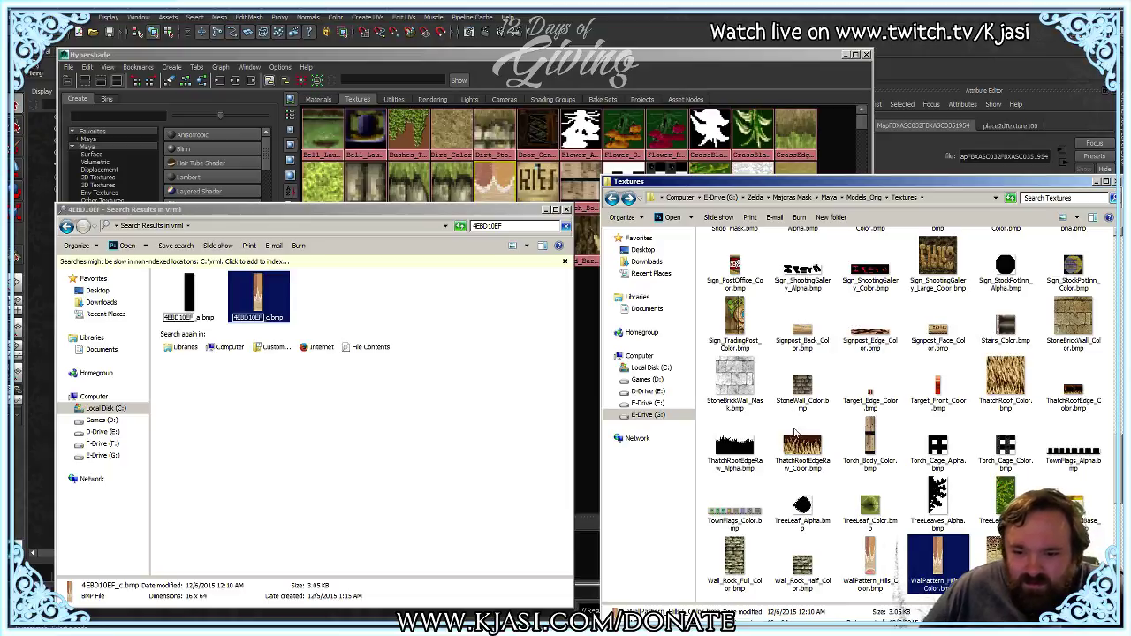
Step: Compare the two WallPattern_Hills images, copy the new file's name and rename the texture node as WallPattern_Hills2_Color
click(878, 561)
click(938, 560)
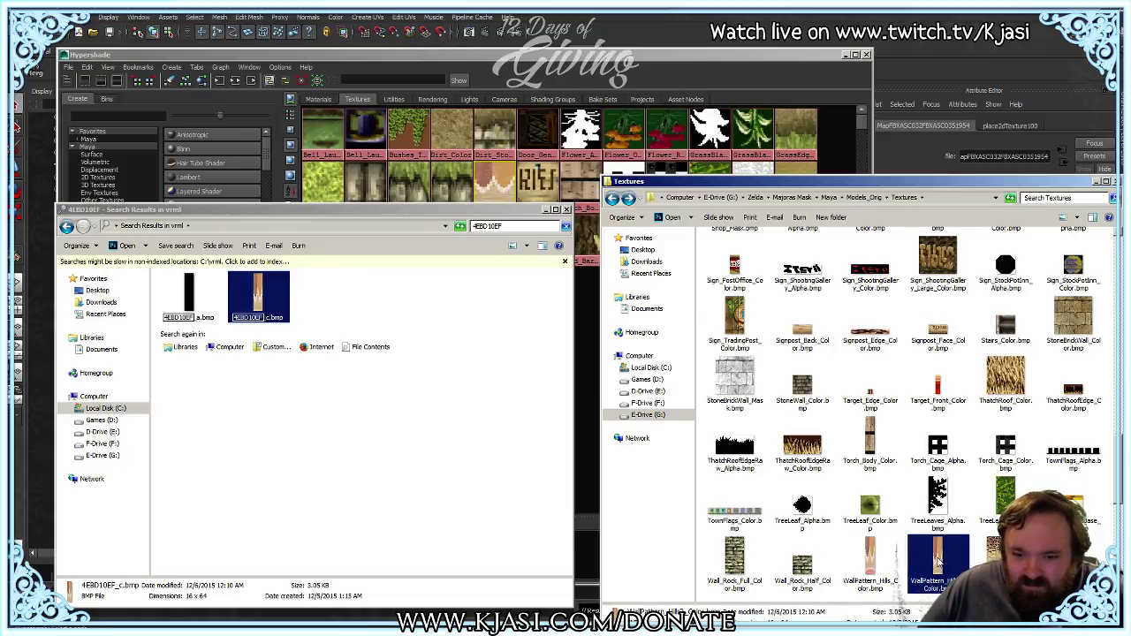
click(876, 557)
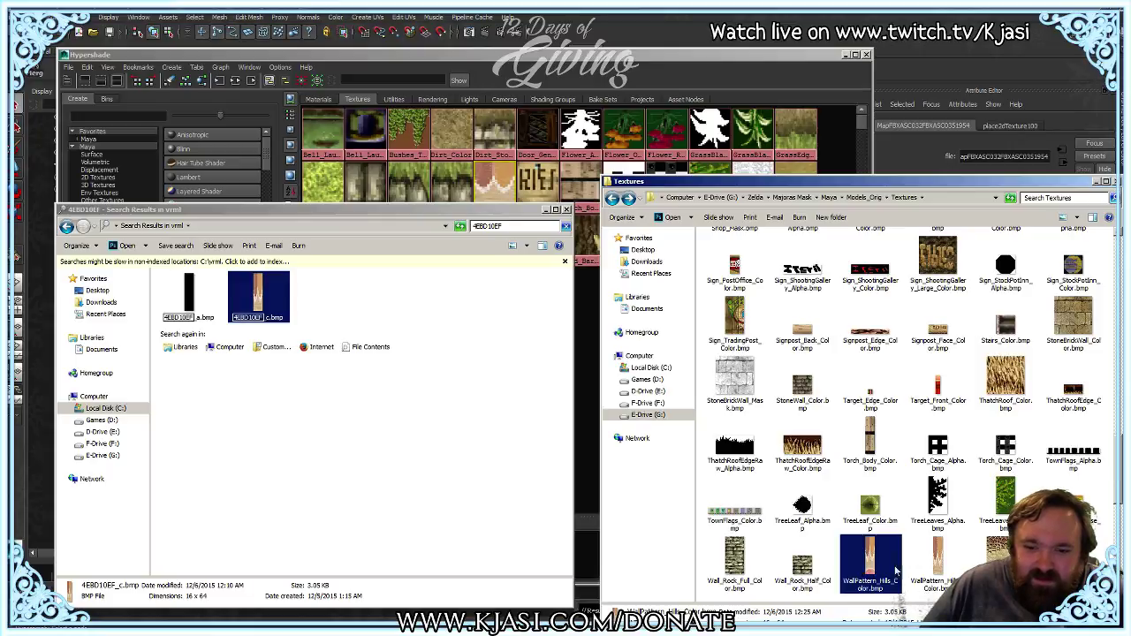
click(935, 559)
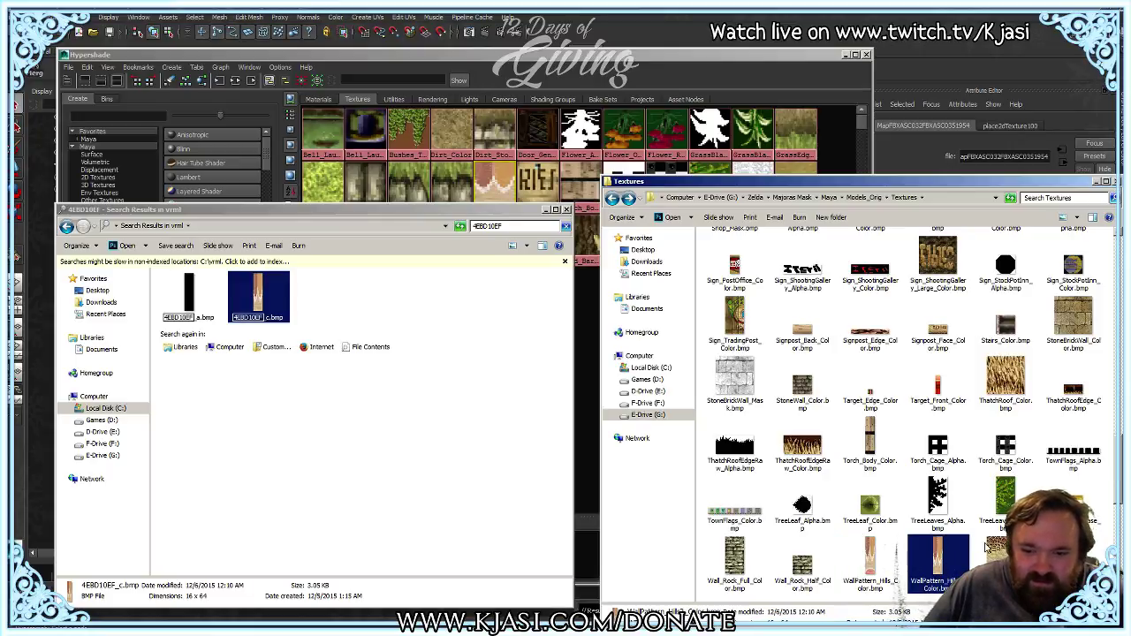
key(F2)
key(ctrl+c)
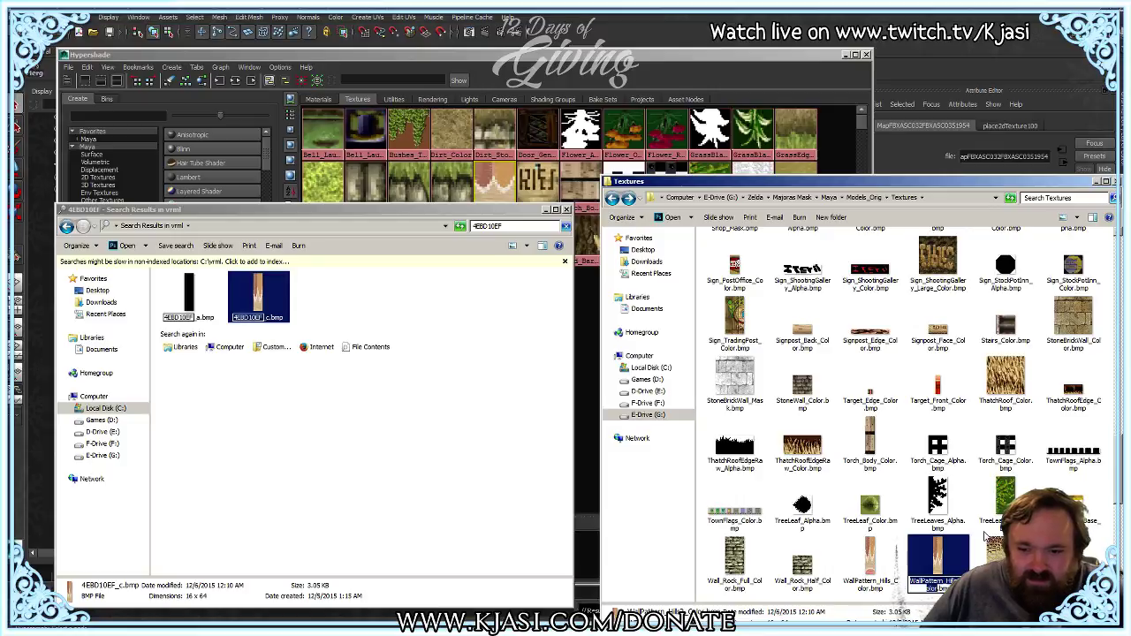
click(594, 76)
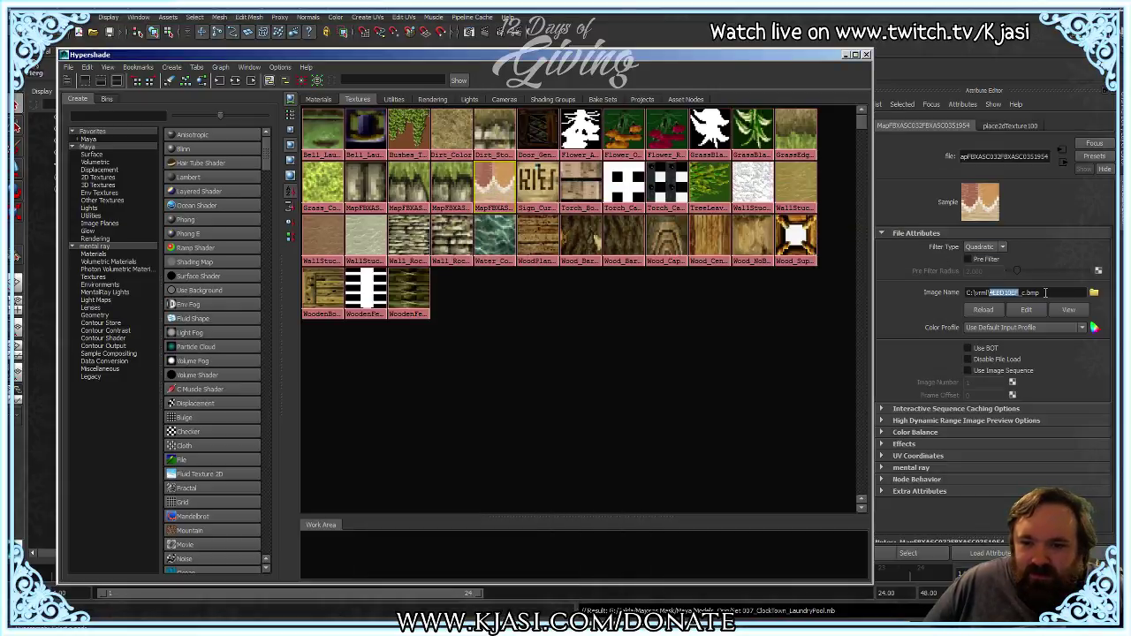
double_click(1007, 156)
key(ctrl+v)
key(Return)
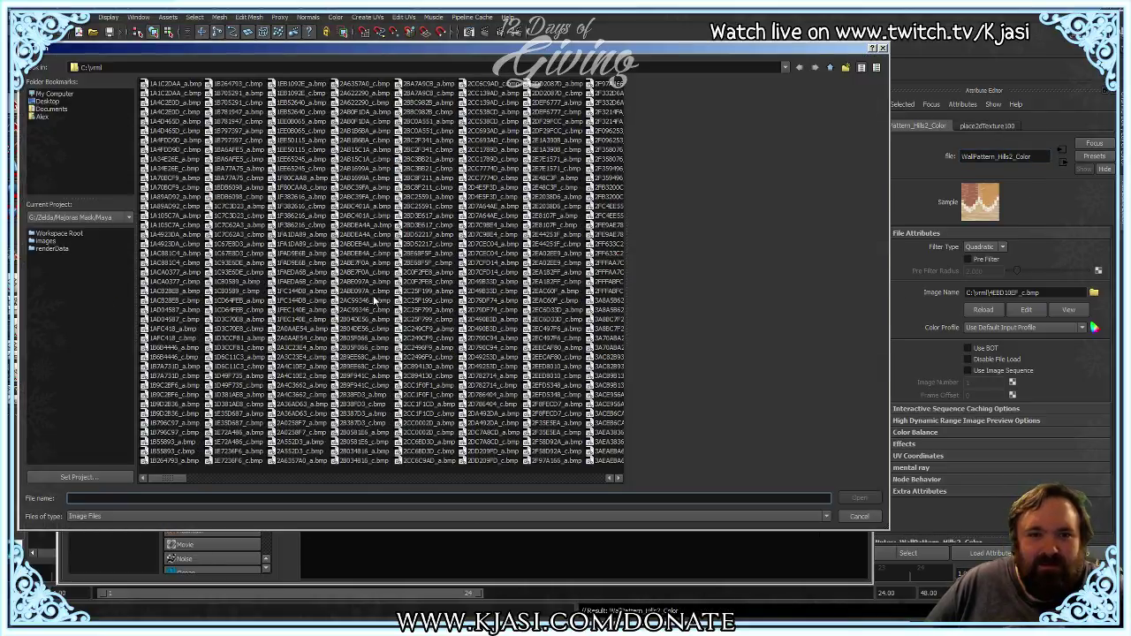
Step: Set the texture node's image to WallPattern_Hills2_Color.bmp from the Models_Orig/Textures folder
click(783, 68)
click(184, 115)
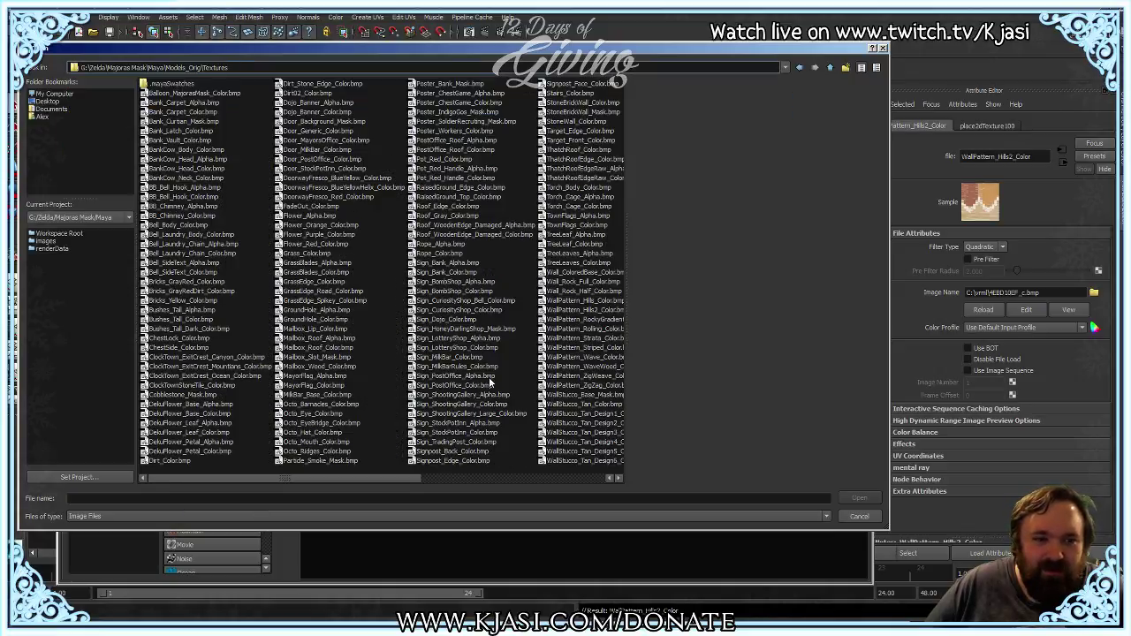
drag(362, 478, 534, 482)
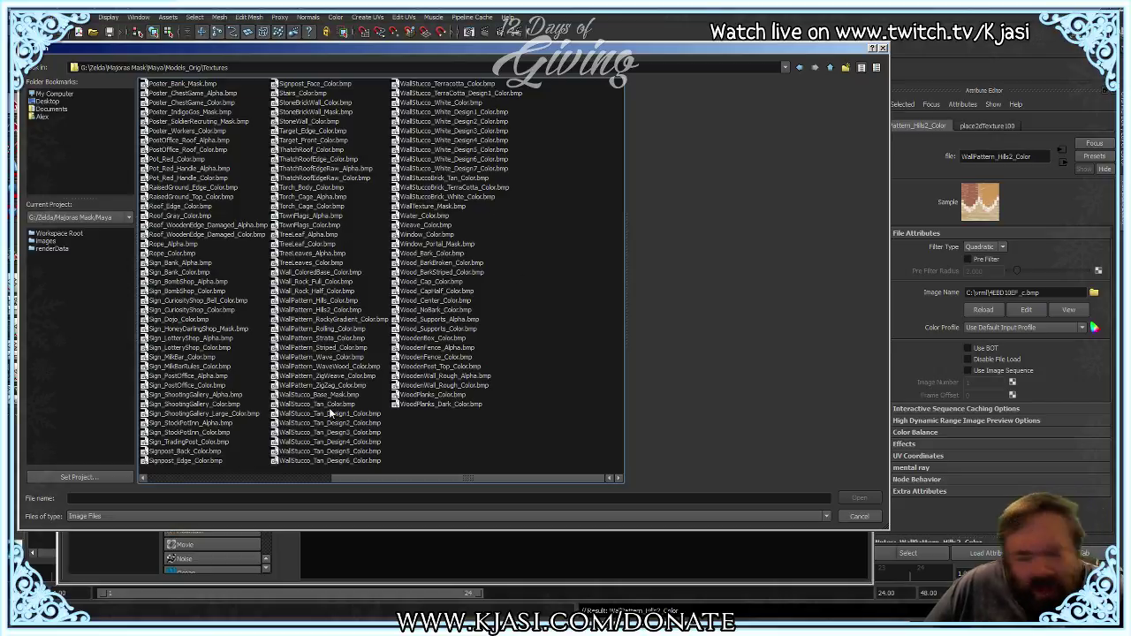
click(339, 310)
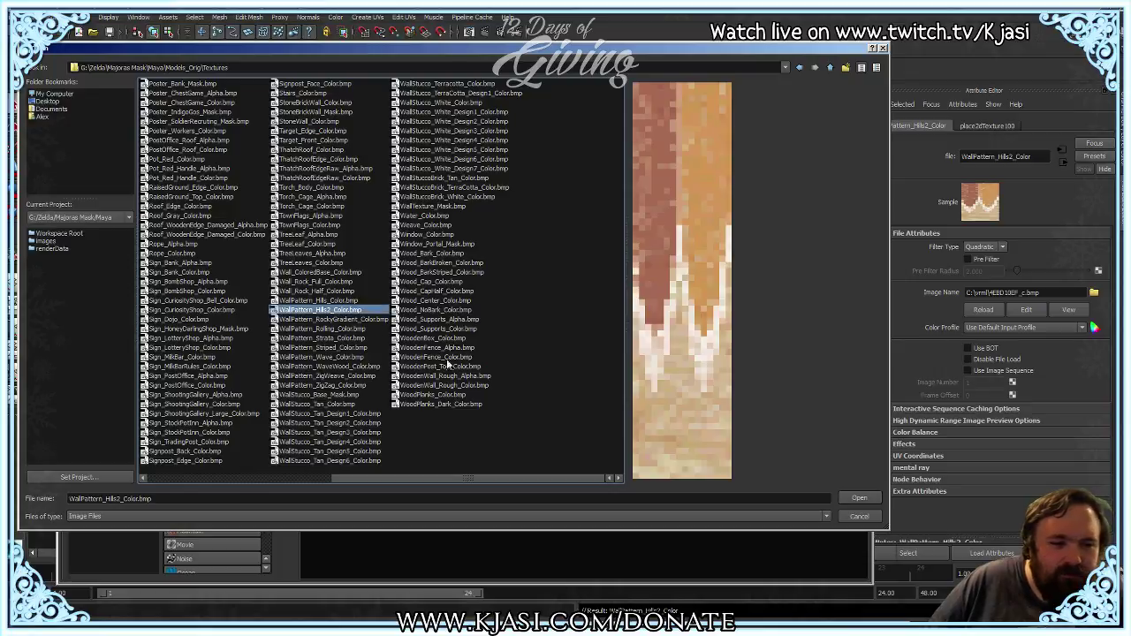
click(353, 302)
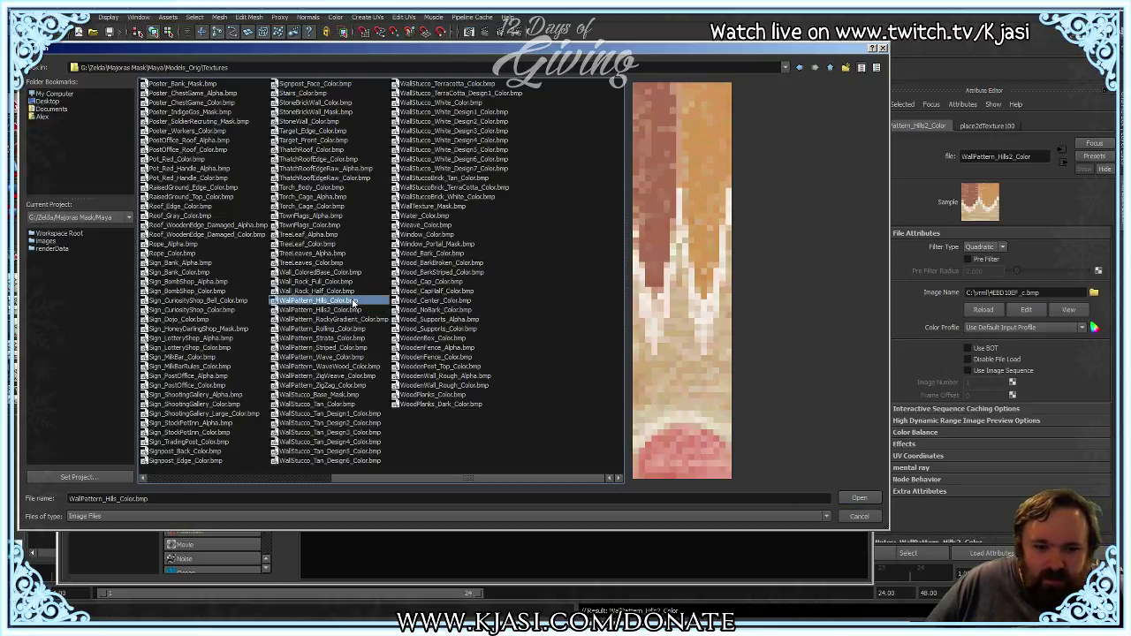
click(349, 311)
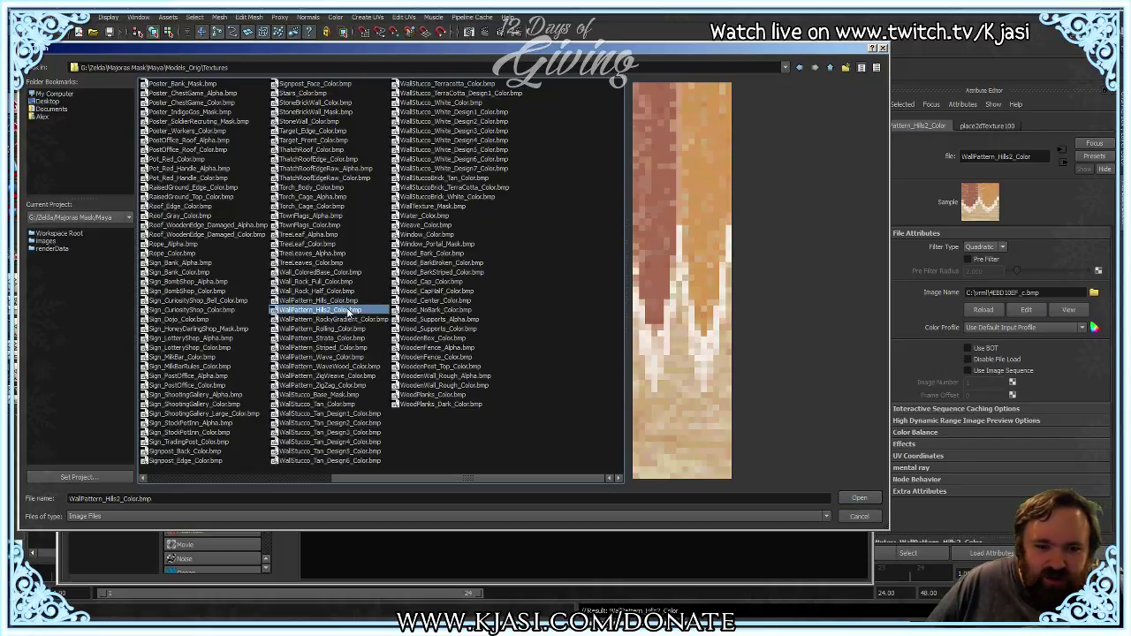
click(857, 501)
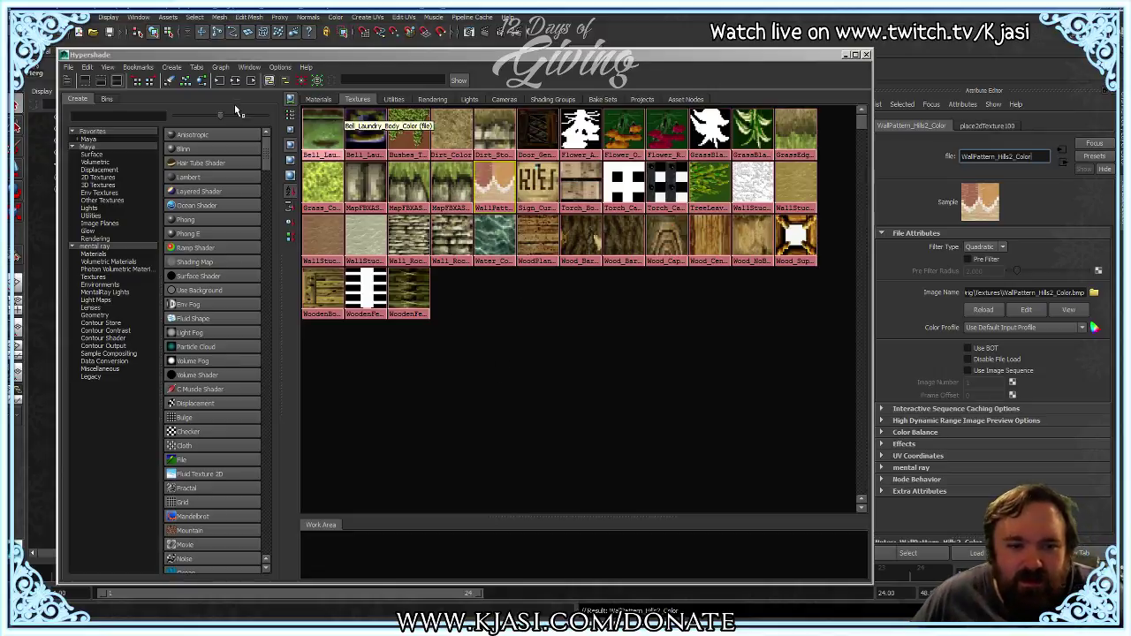
Step: Rename the phong material VMt1100 as WallPattern_Hills2
click(319, 99)
click(358, 99)
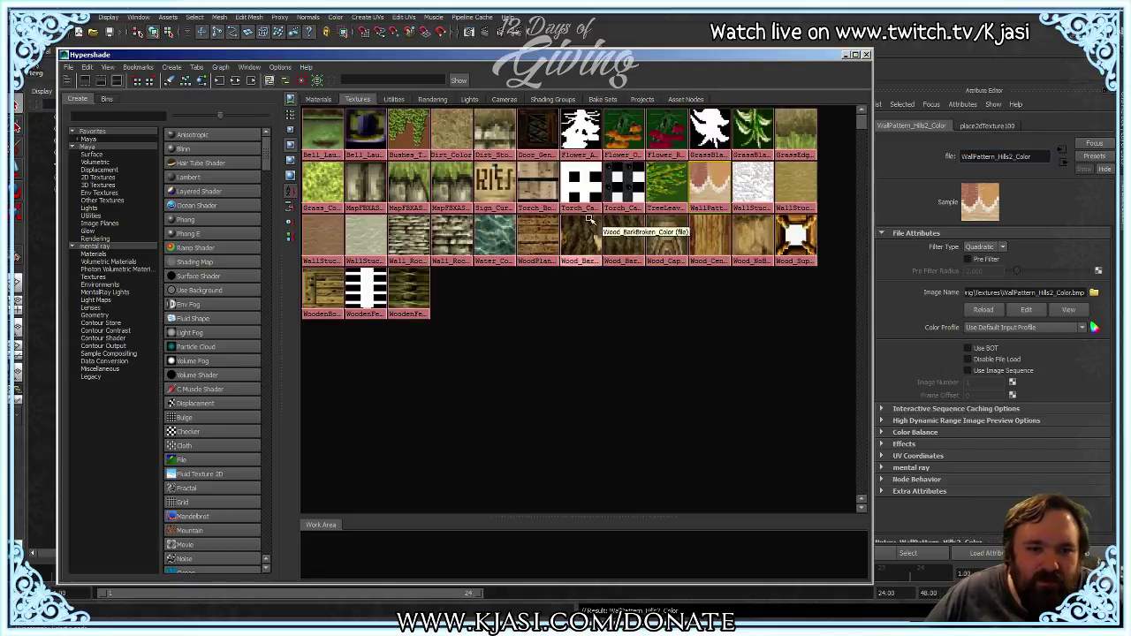
click(716, 273)
click(318, 101)
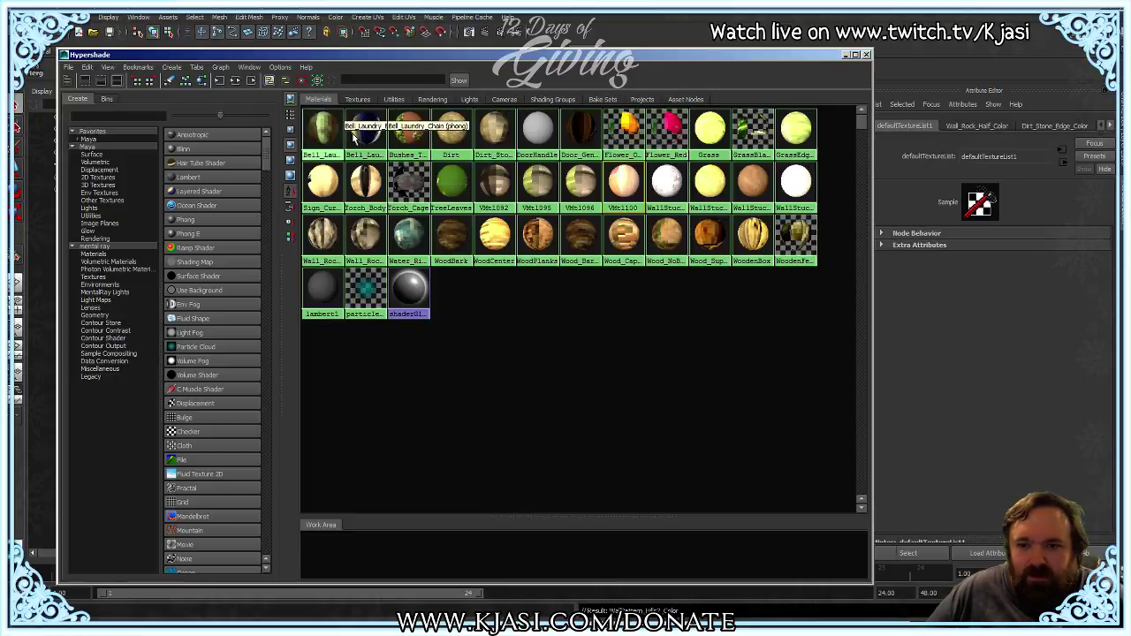
click(635, 189)
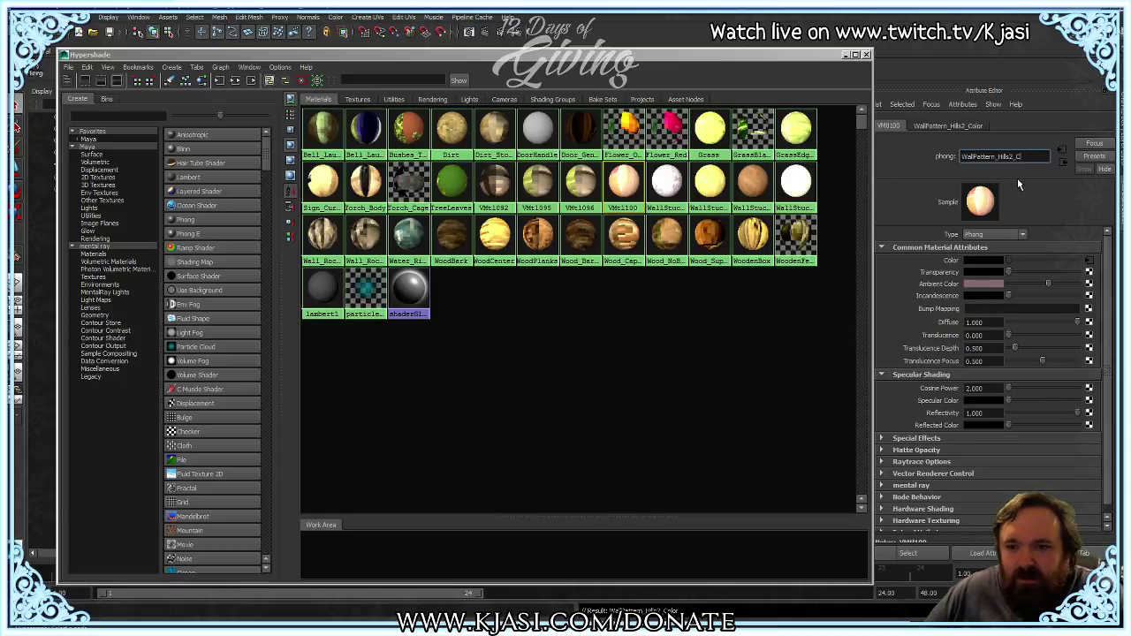
key(BackSpace)
key(BackSpace)
key(Return)
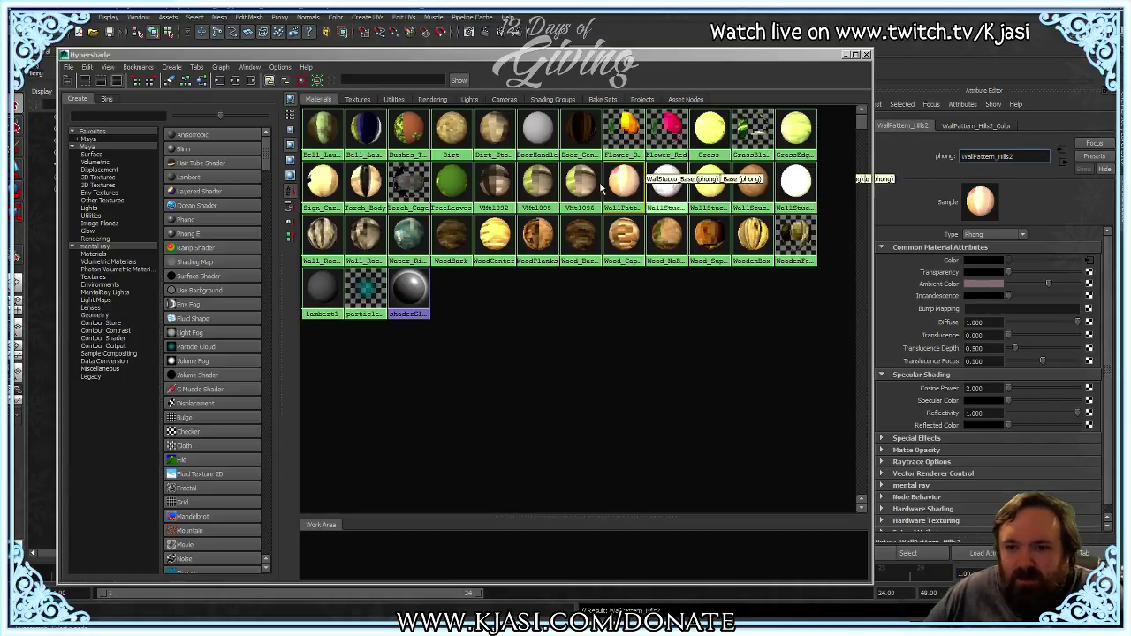
Step: Save the scene, then deselect the material and reposition the Hypershade window
click(110, 35)
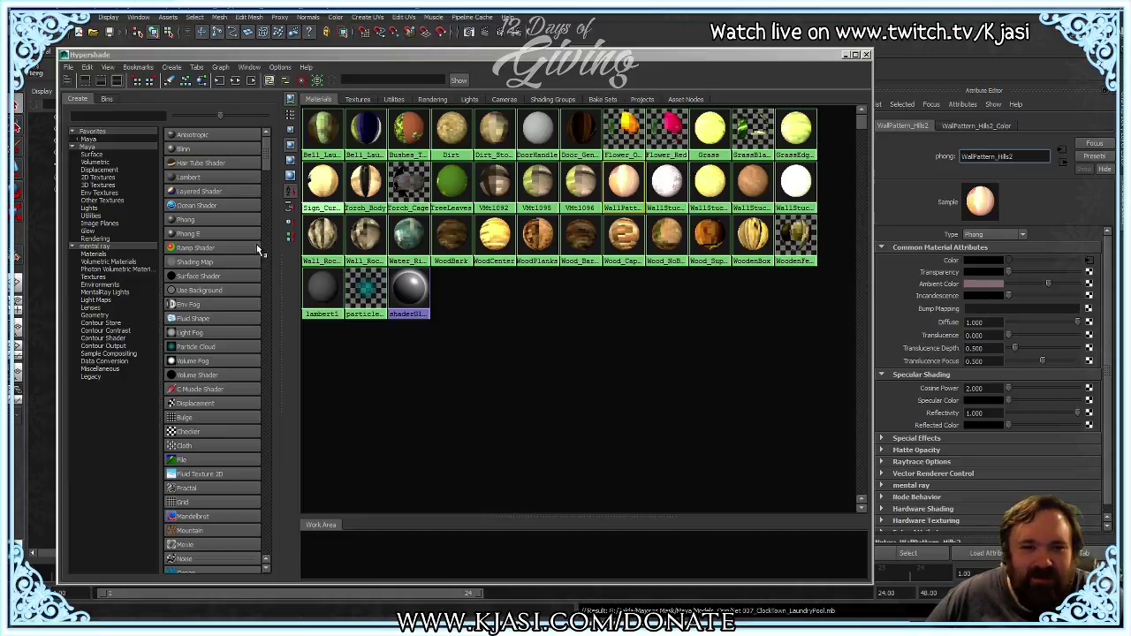
click(564, 341)
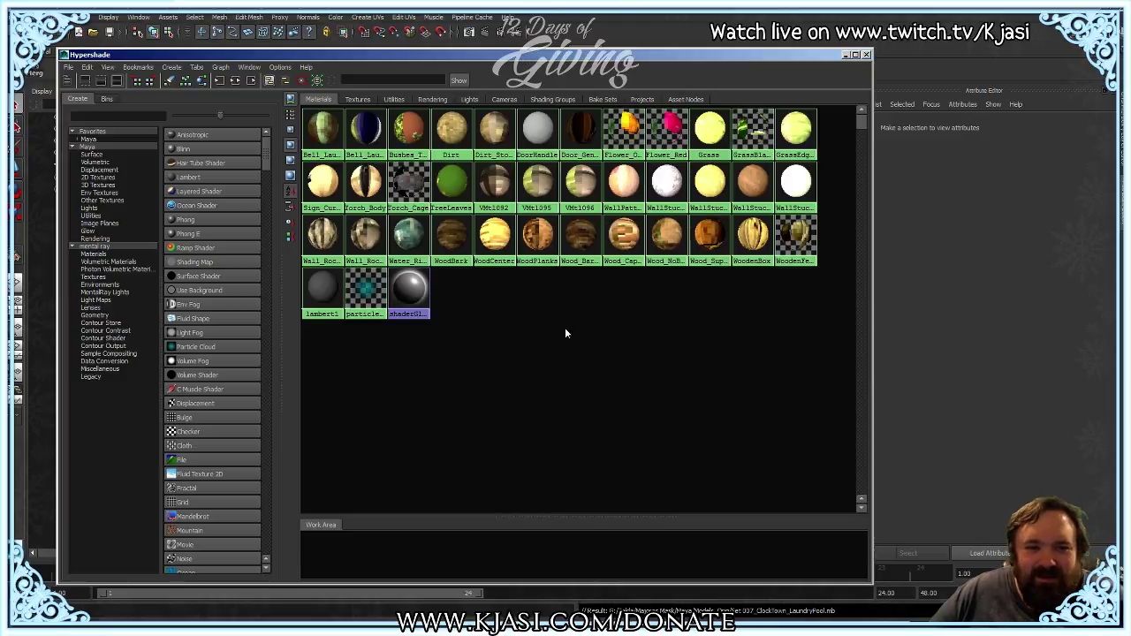
drag(525, 55, 486, 29)
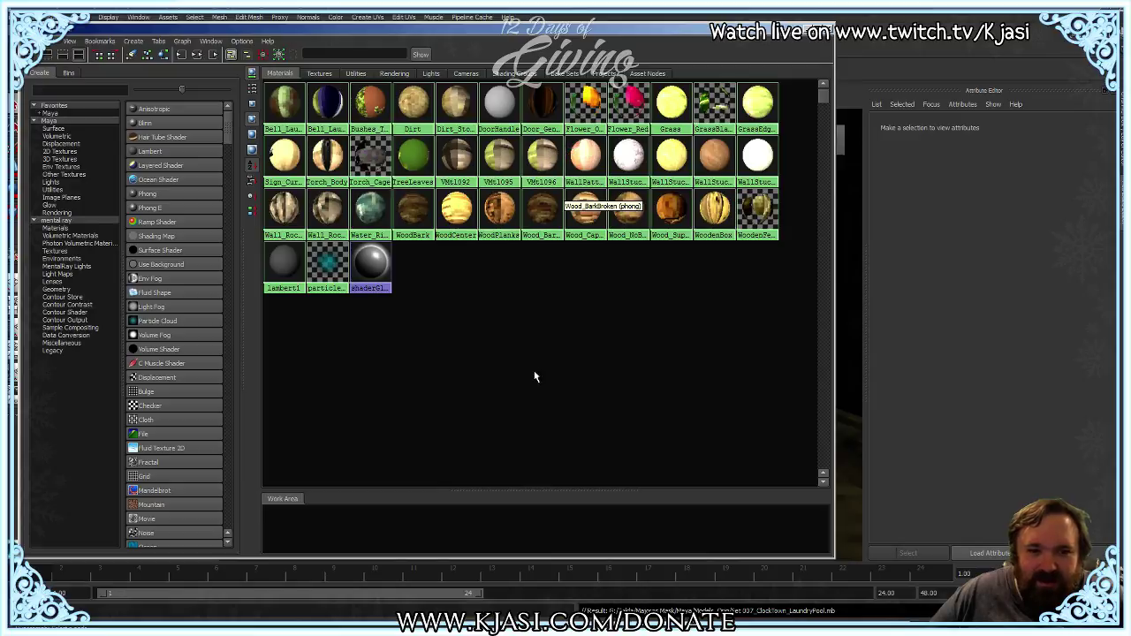
Step: Inspect the MapFBXASC stone texture that uses 287C7632_c.bmp and look through the Textures folder for a matching image
click(319, 72)
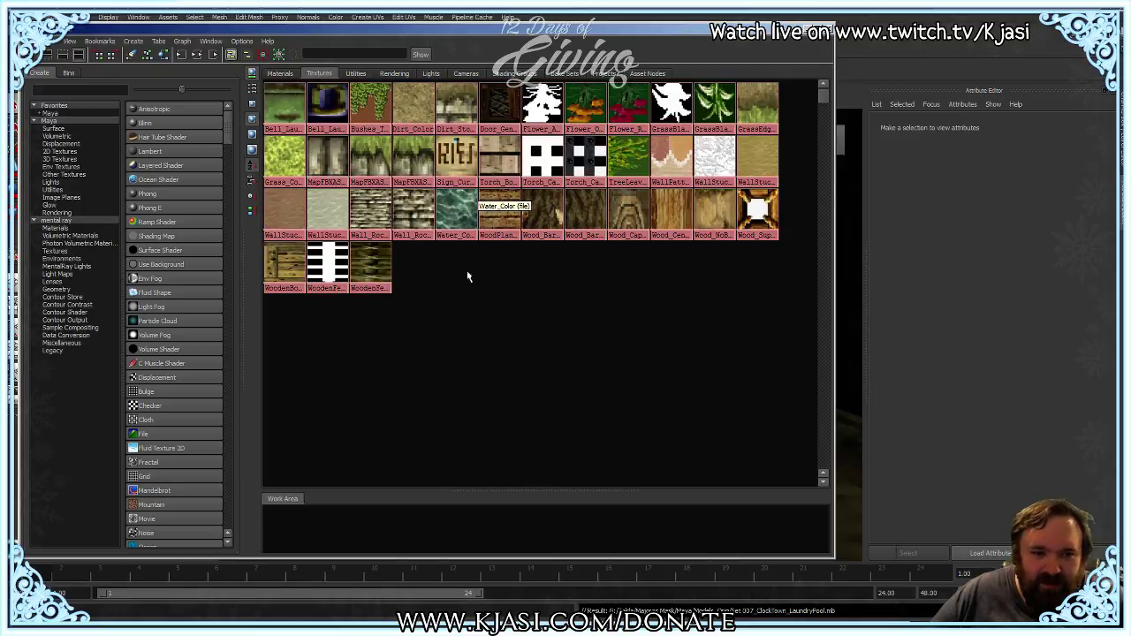
click(323, 146)
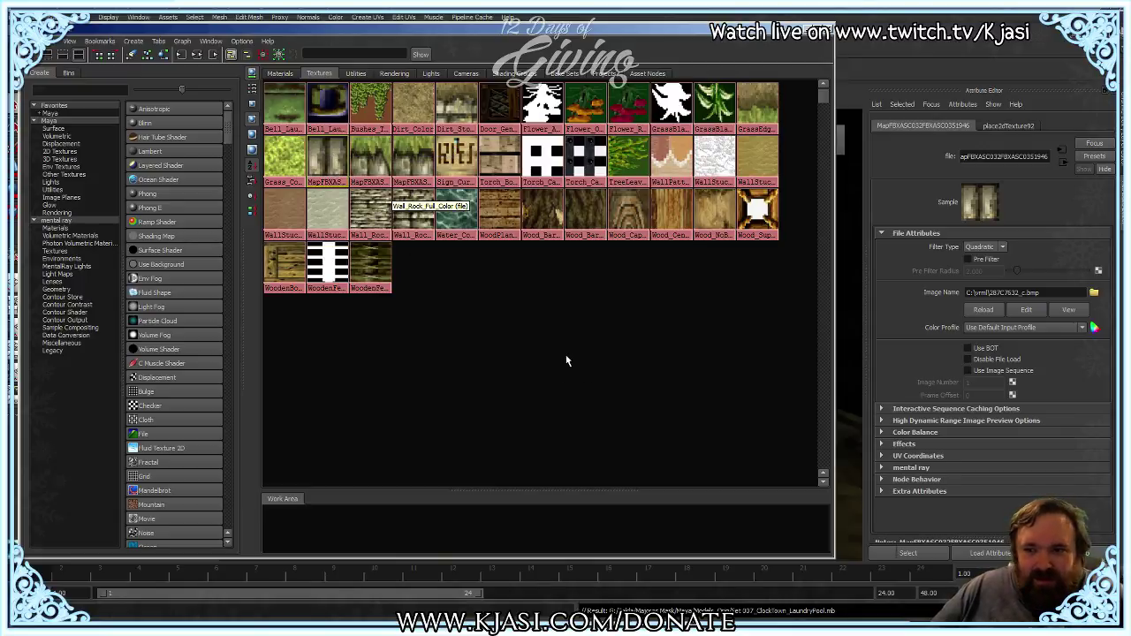
key(alt+Tab)
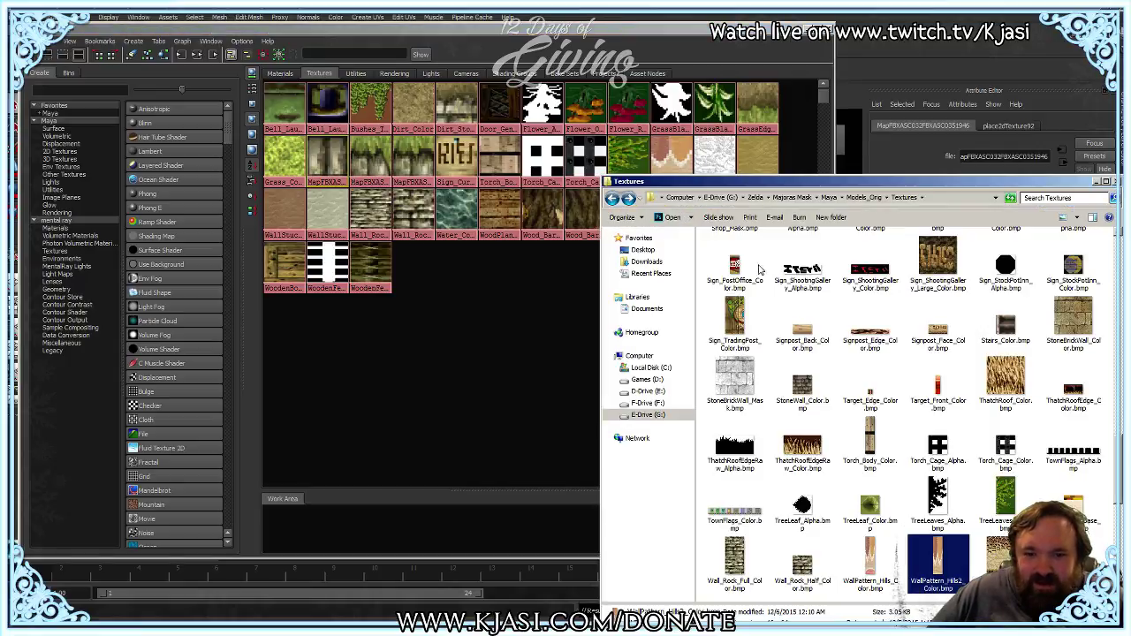
scroll(769, 363, down, 5)
scroll(796, 398, up, 15)
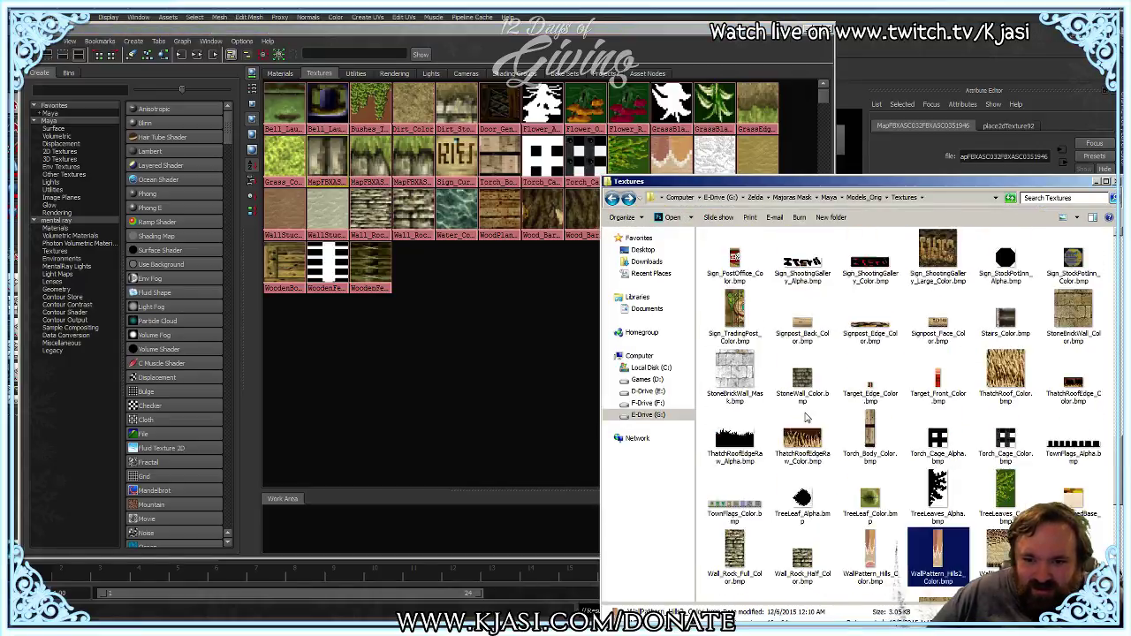
scroll(804, 417, up, 10)
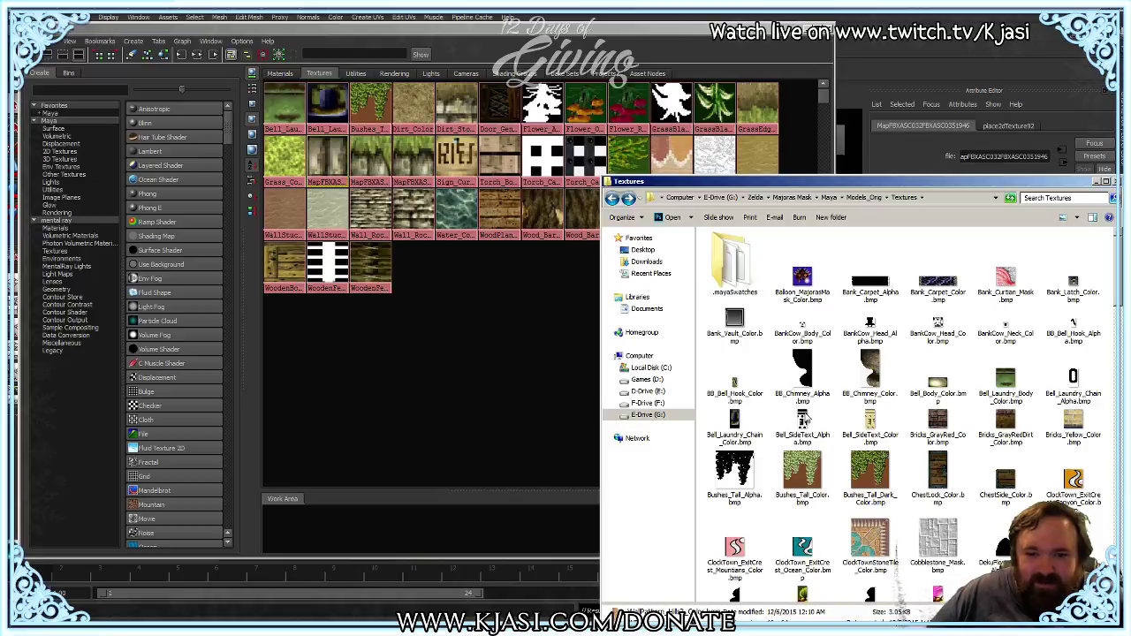
scroll(760, 422, down, 10)
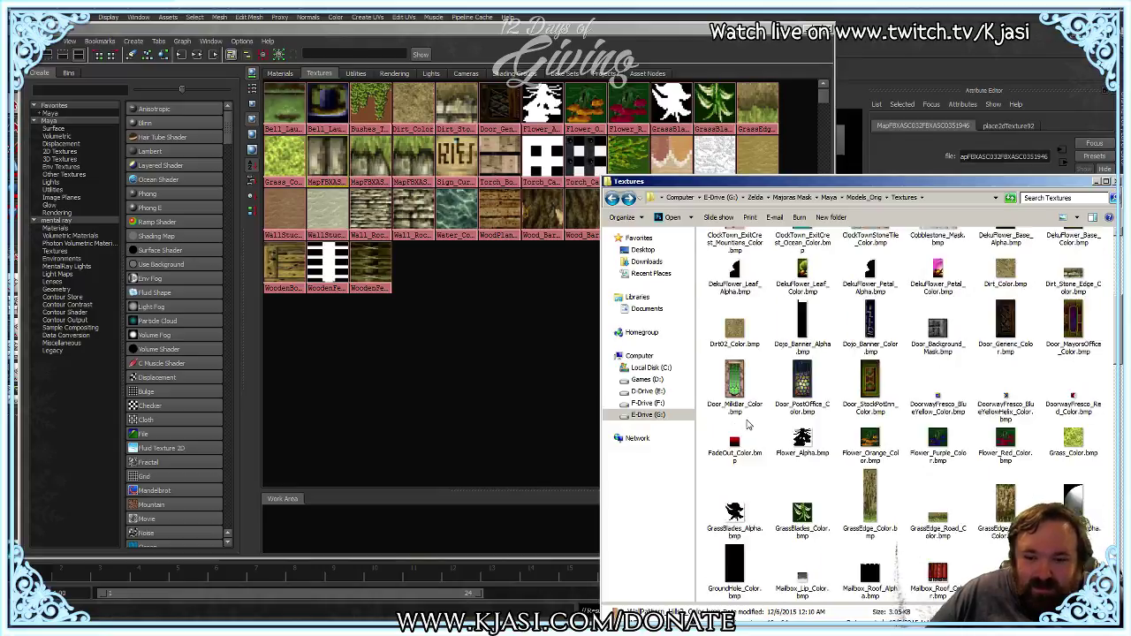
scroll(751, 415, down, 8)
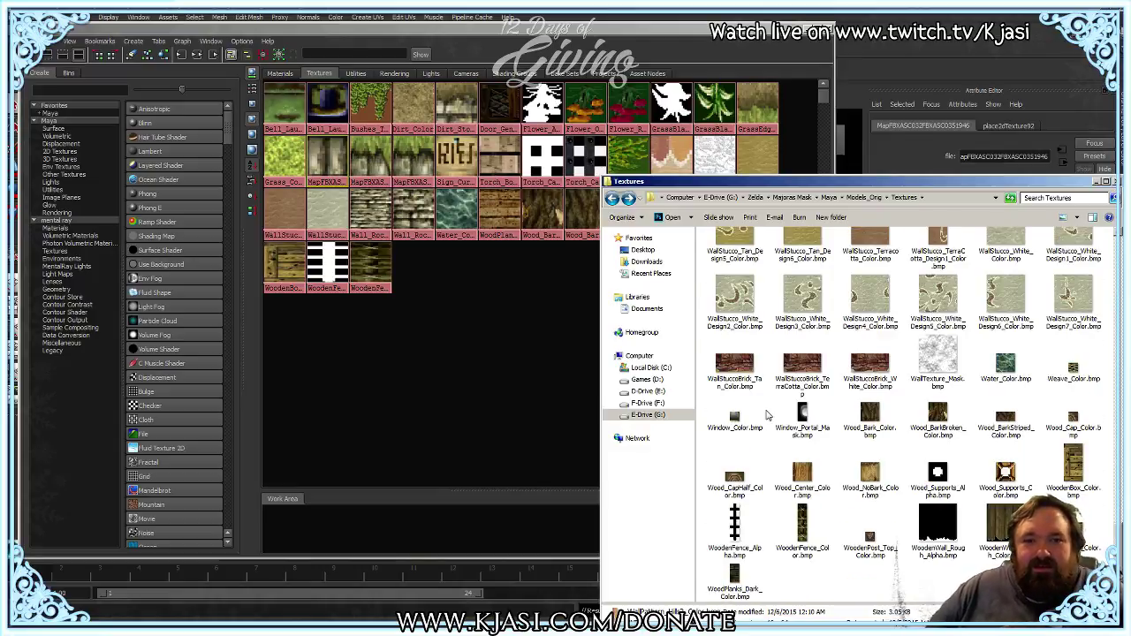
Step: Copy the ID 287C7632 from the texture's image name and search the vrml folder for it
click(440, 300)
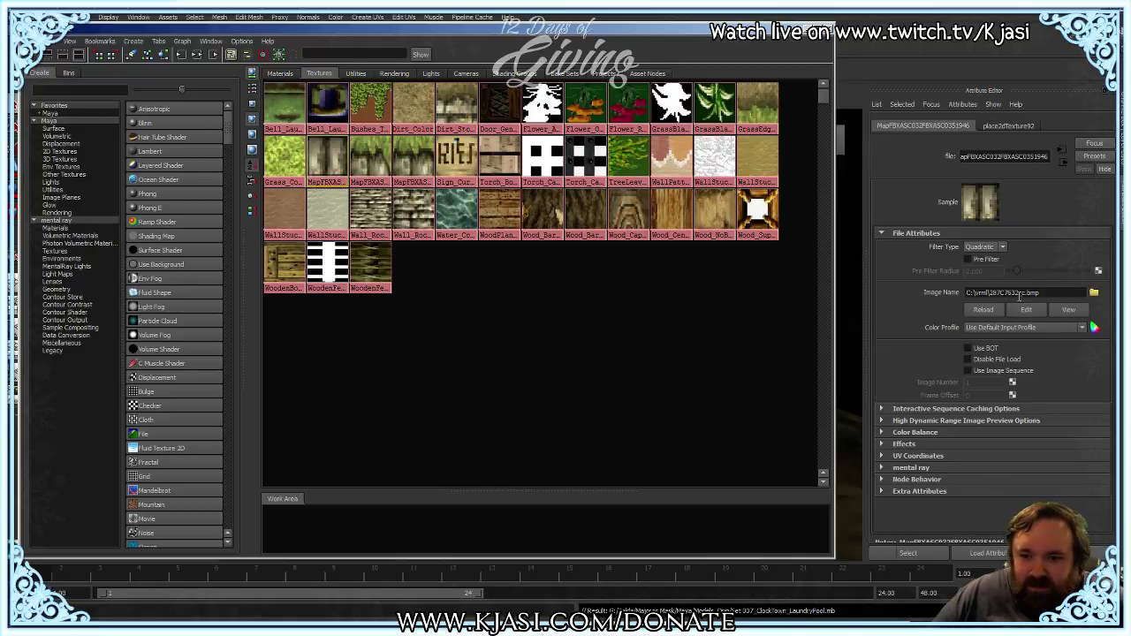
drag(1019, 293, 991, 301)
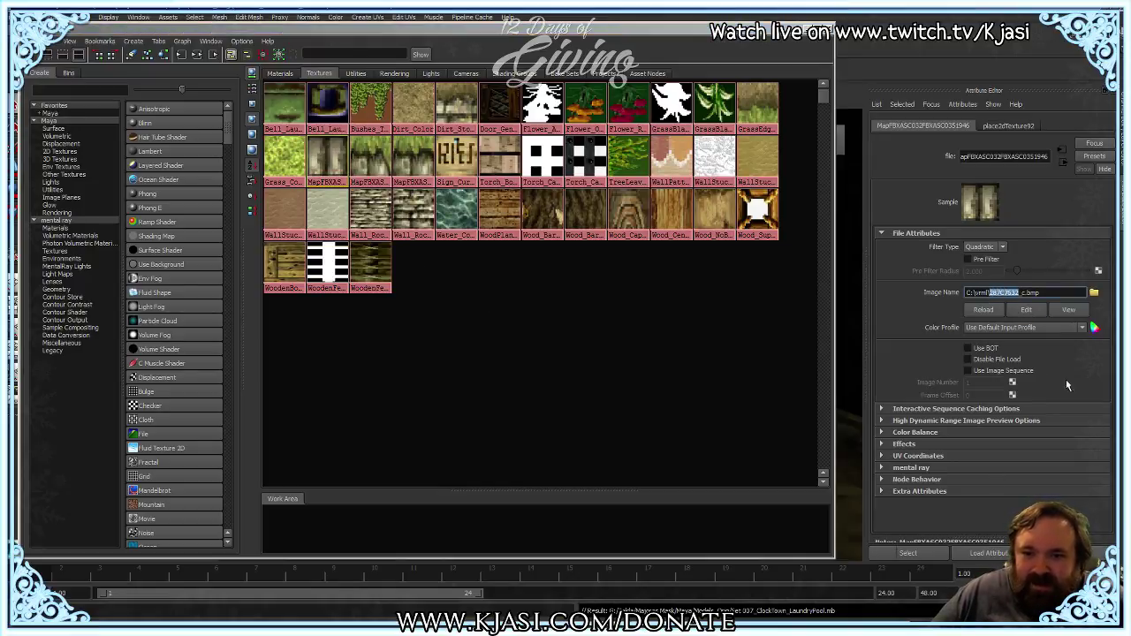
key(alt+Tab)
key(alt+Tab)
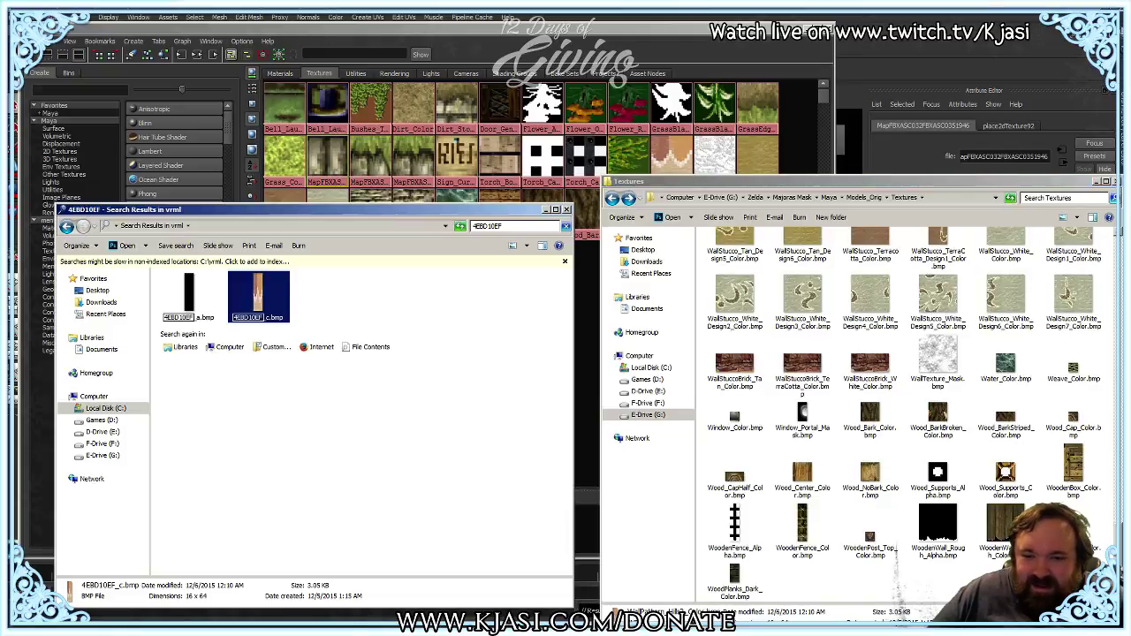
click(513, 226)
text(287C7632)
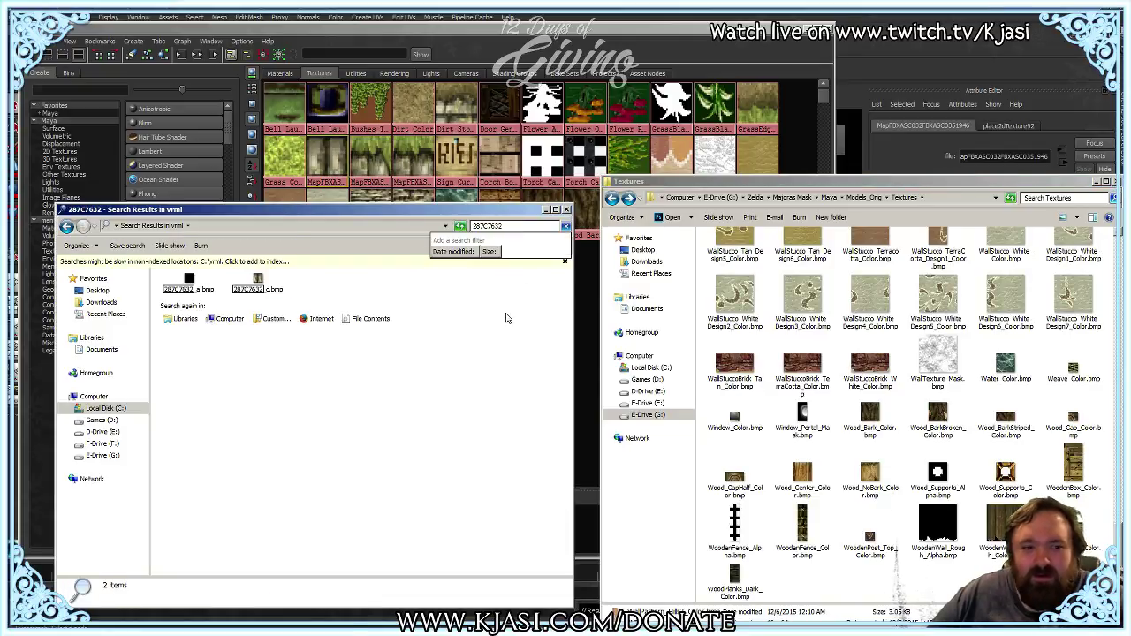
Step: Copy 287C7632_c.bmp from the vrml search results into the Models_Orig/Textures folder
click(256, 281)
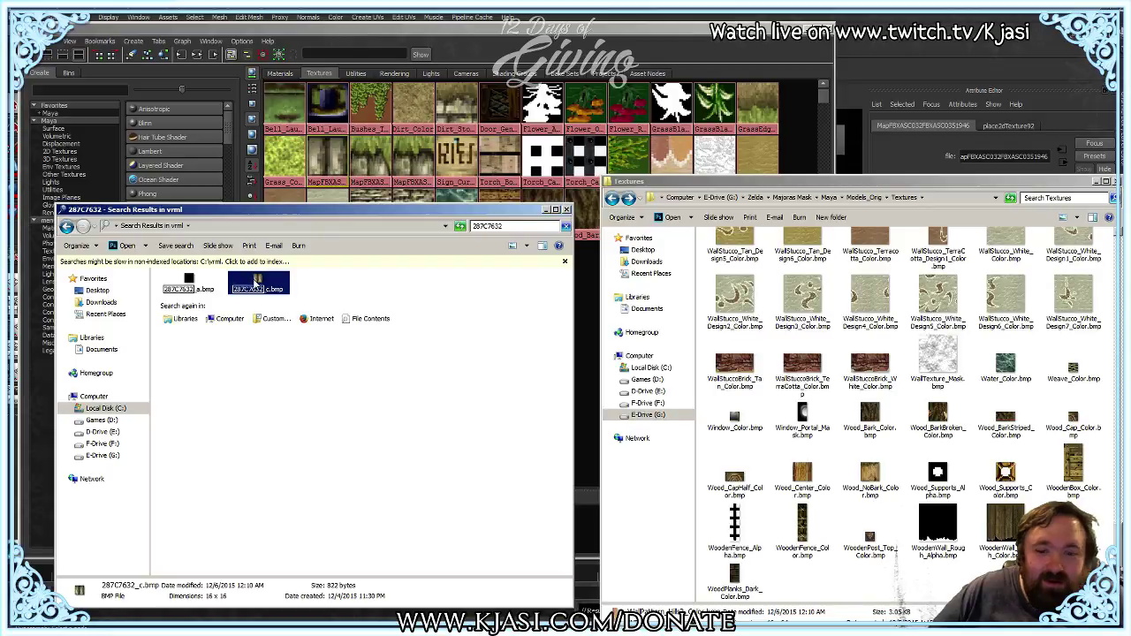
click(842, 343)
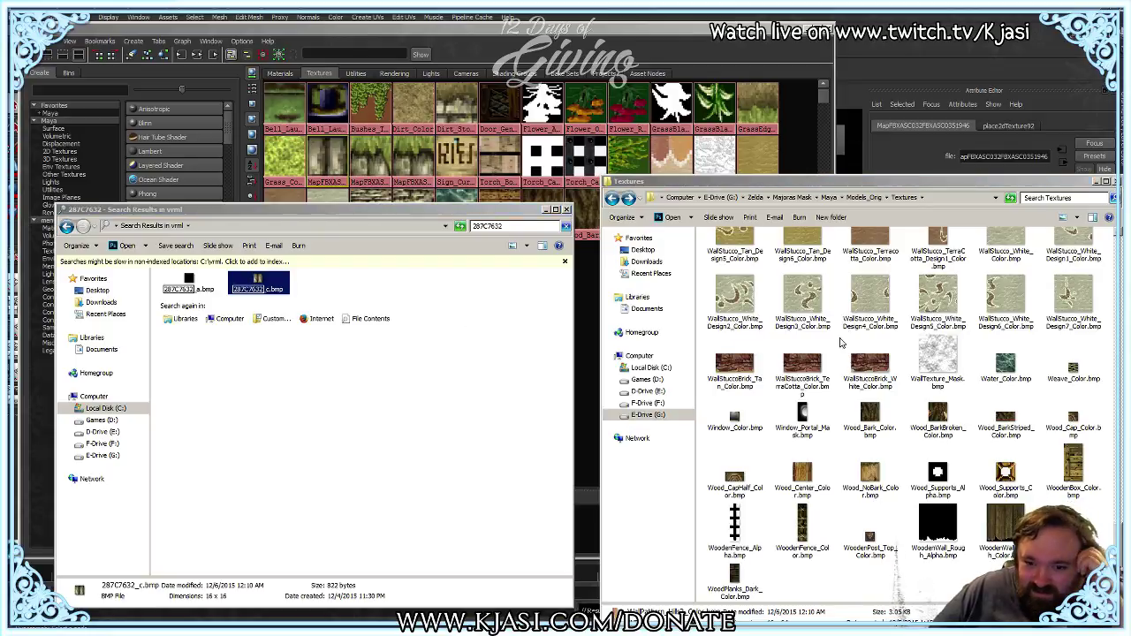
scroll(842, 343, up, 3)
scroll(842, 343, up, 10)
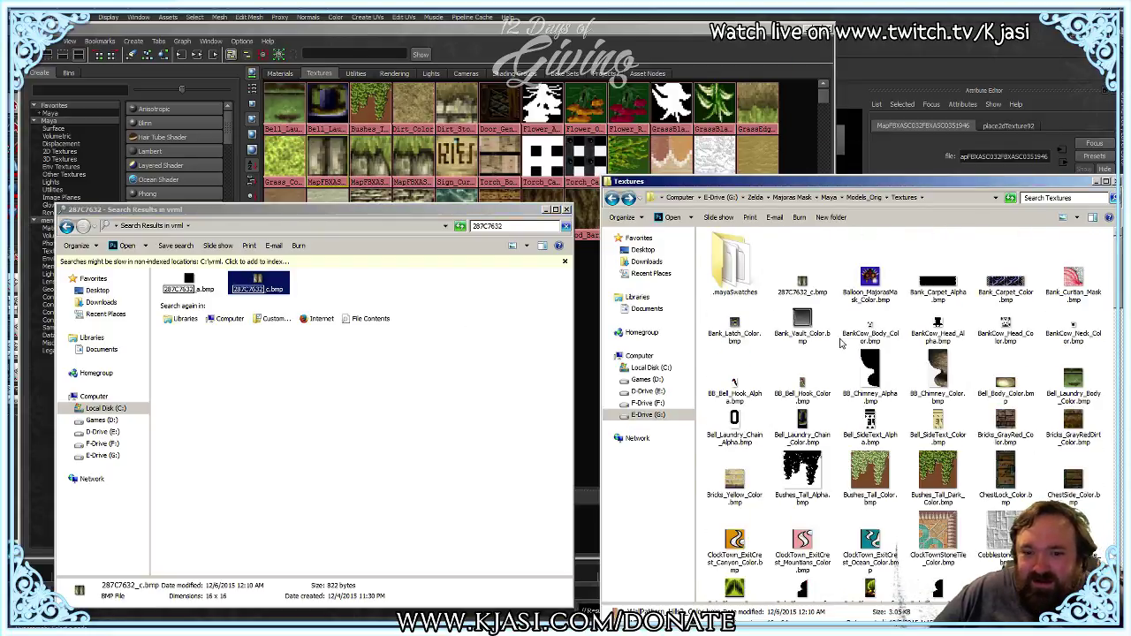
Step: Select the copied 287C7632_c.bmp in the Textures folder and open its file name for editing
click(804, 292)
click(804, 292)
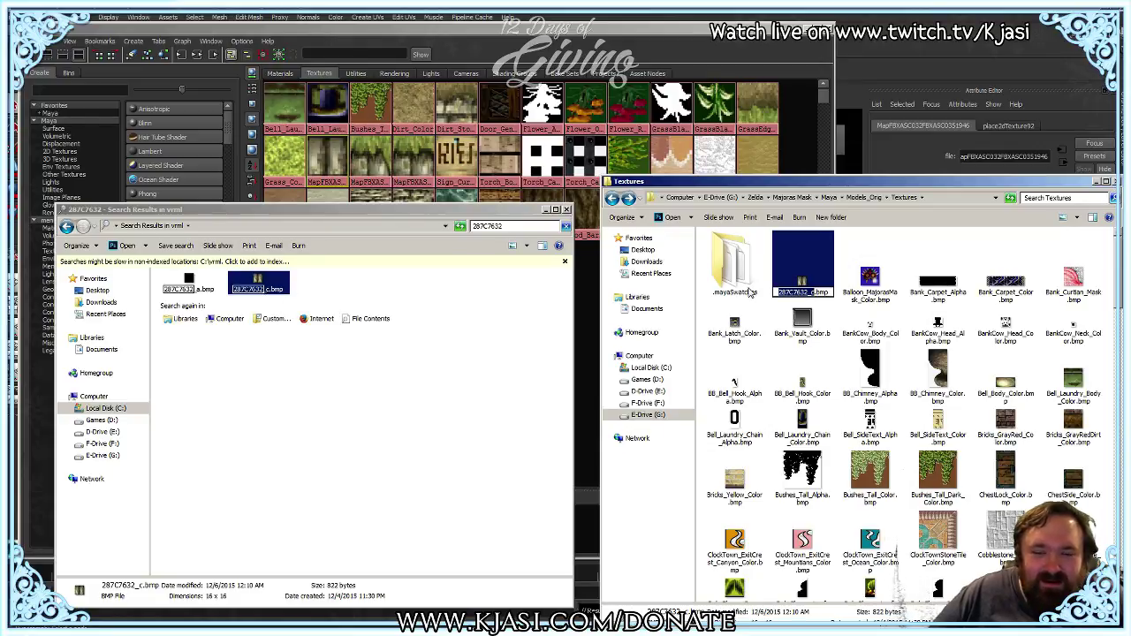
click(803, 183)
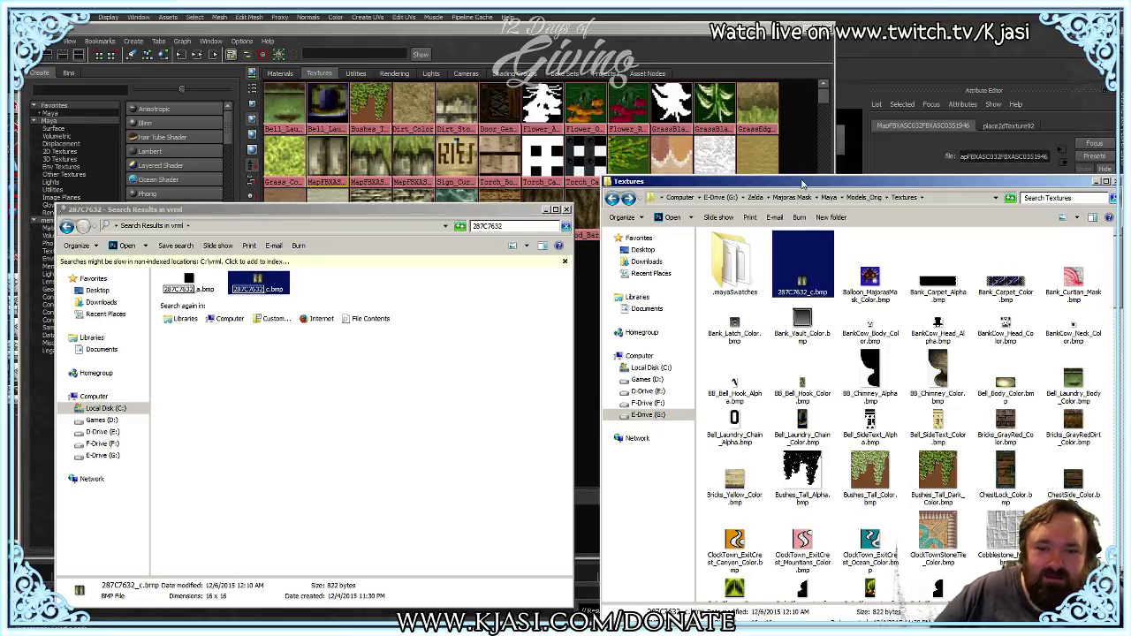
click(790, 294)
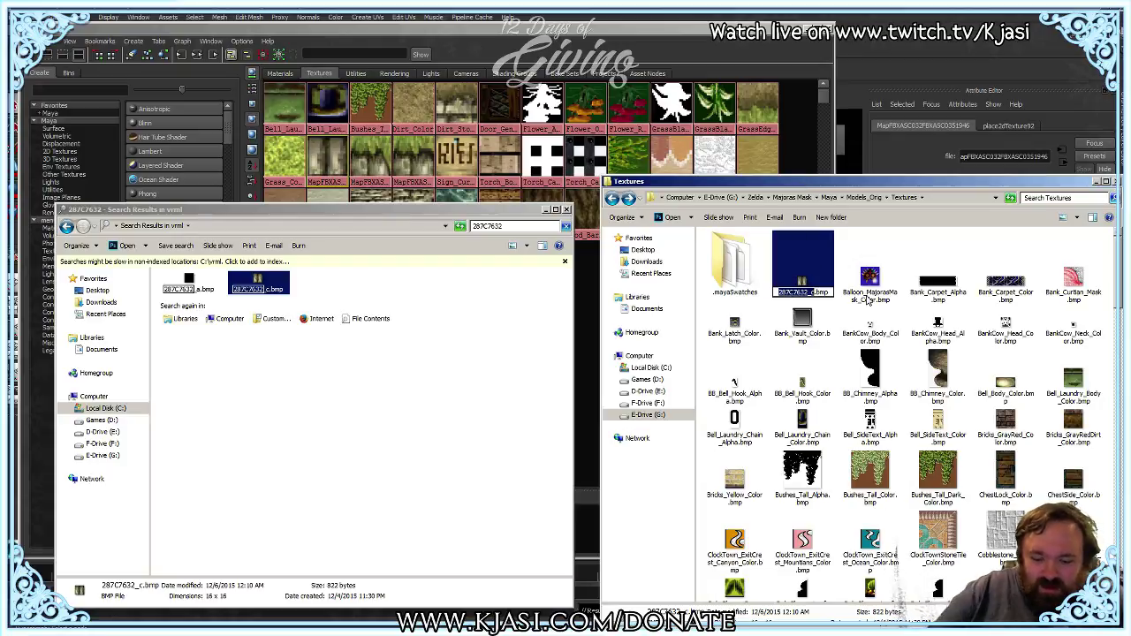
text(StoneB)
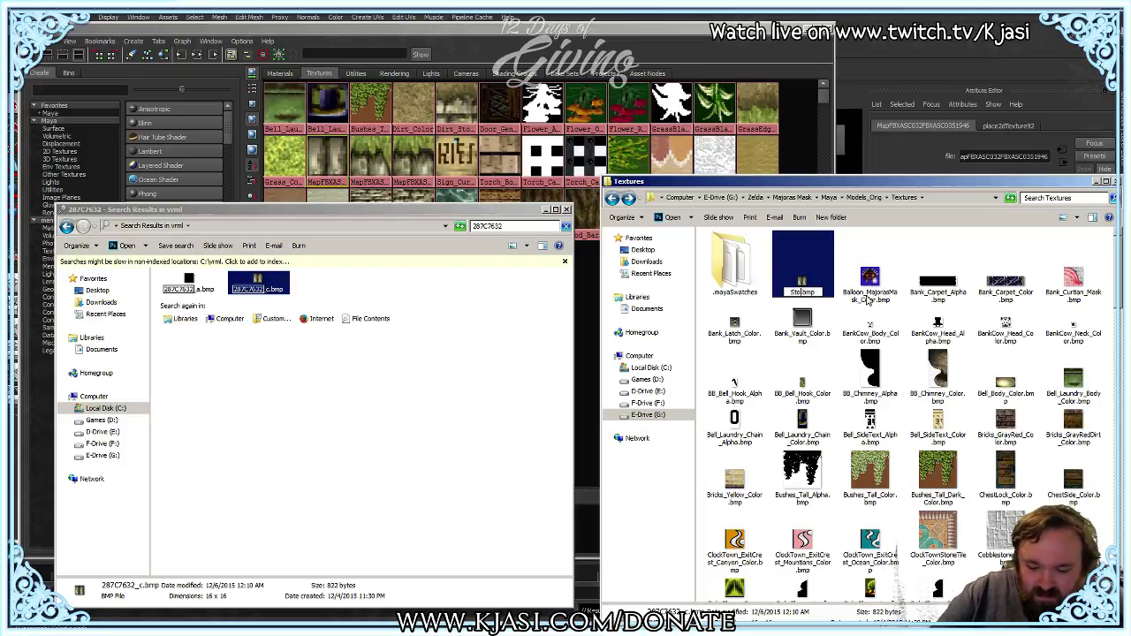
text(rick)
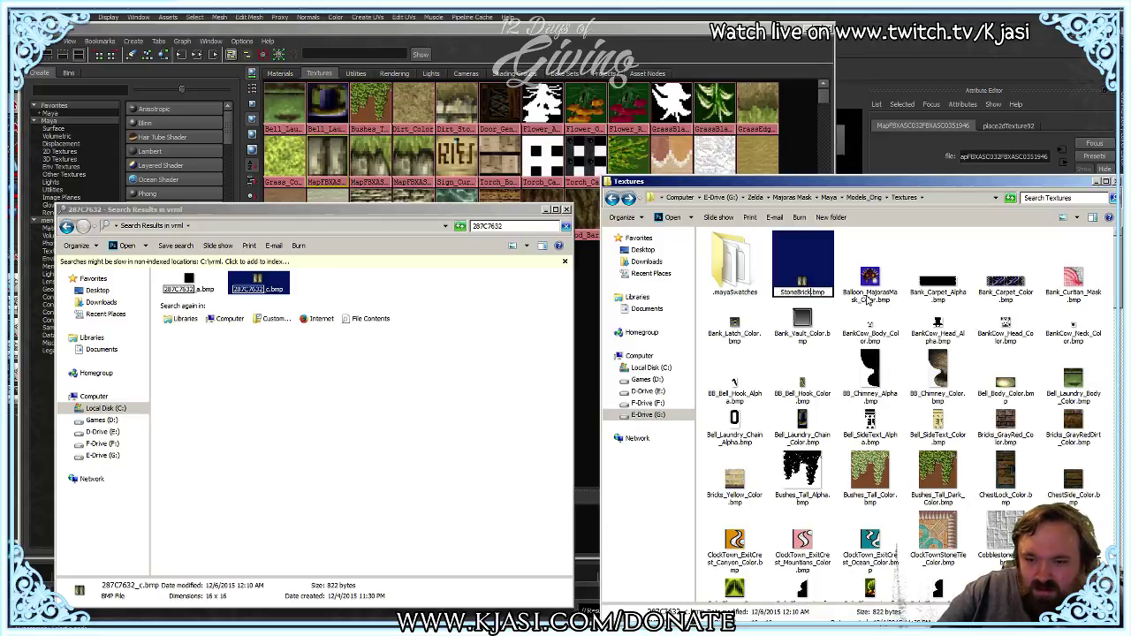
key(BackSpace)
key(BackSpace)
key(BackSpace)
key(BackSpace)
key(BackSpace)
key(BackSpace)
key(BackSpace)
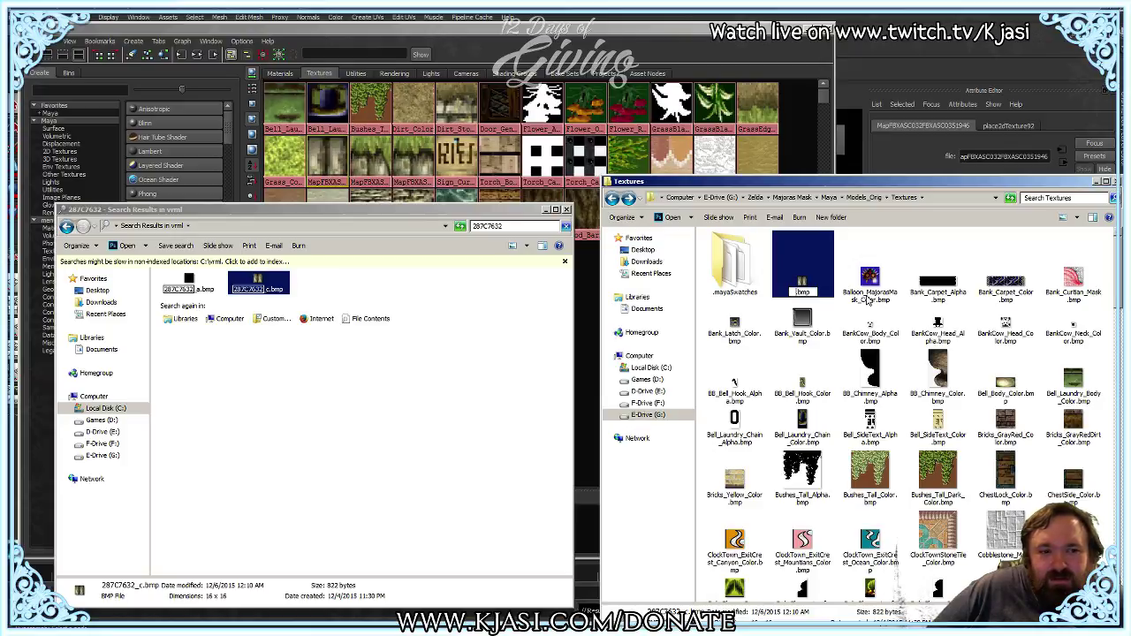
Step: Rename the copied stone image file as StoneBlocks_Bare_Color.bmp
text(Stone)
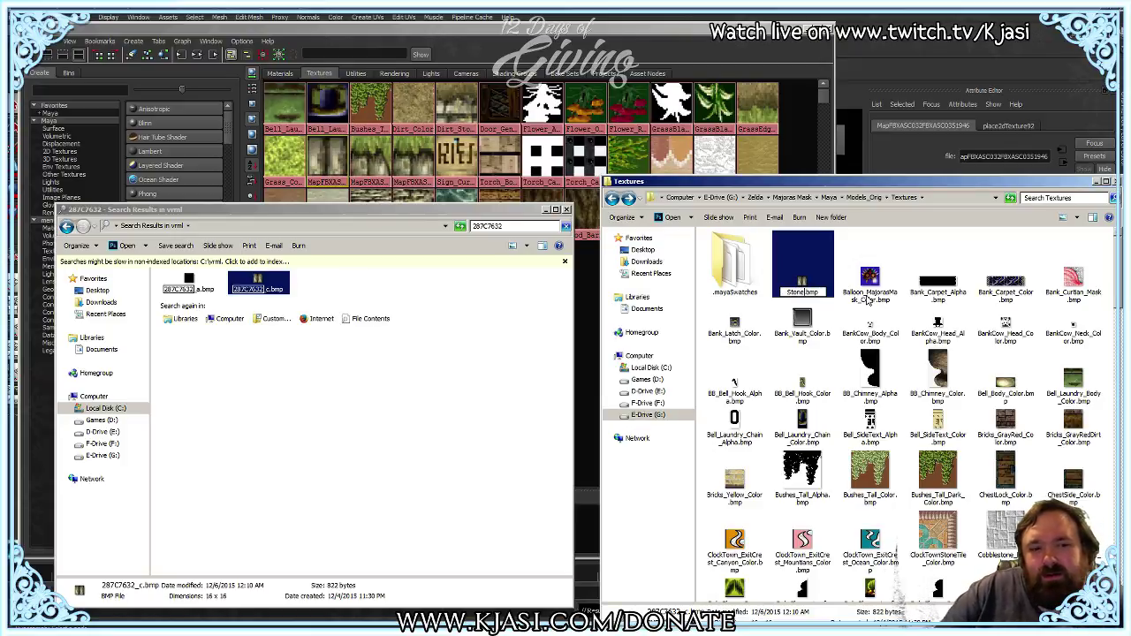
key(Return)
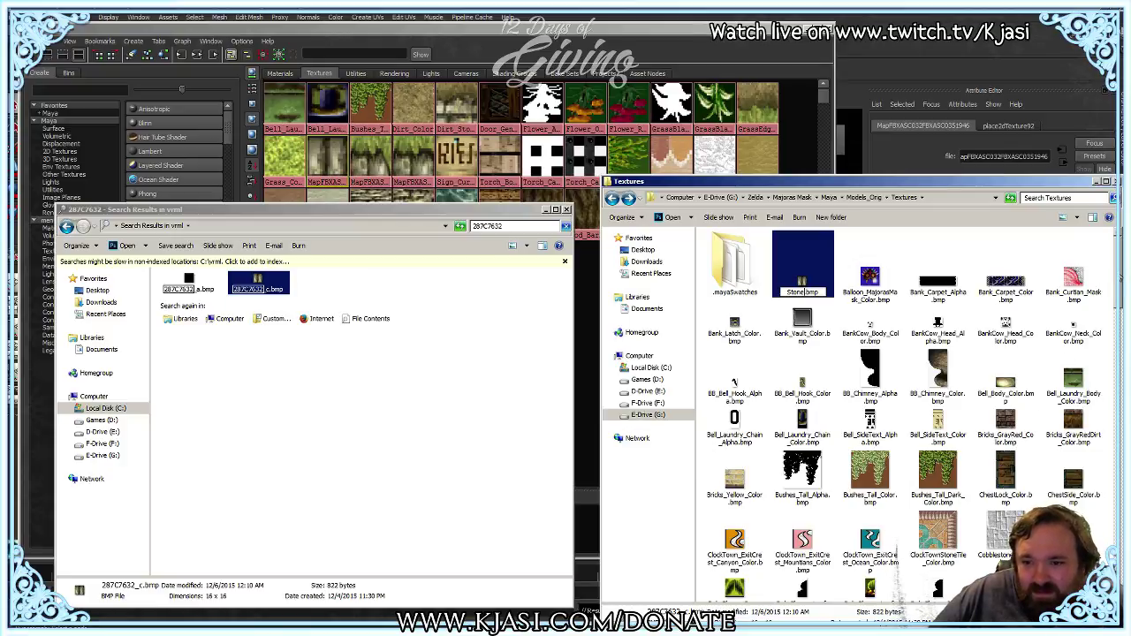
key(F2)
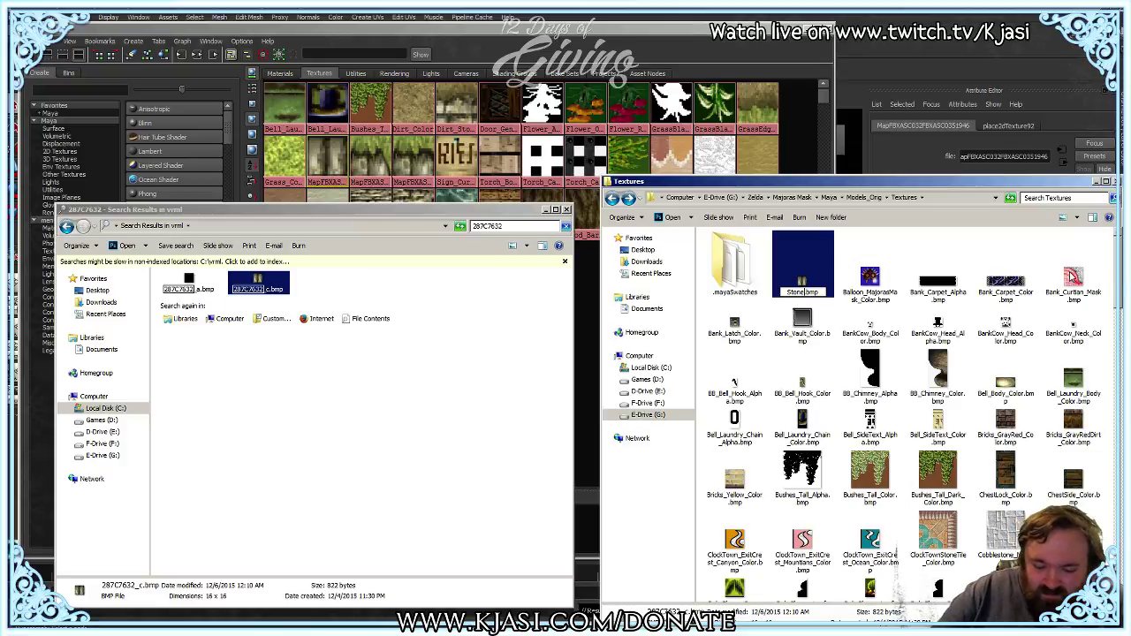
text(StoneBlocks_)
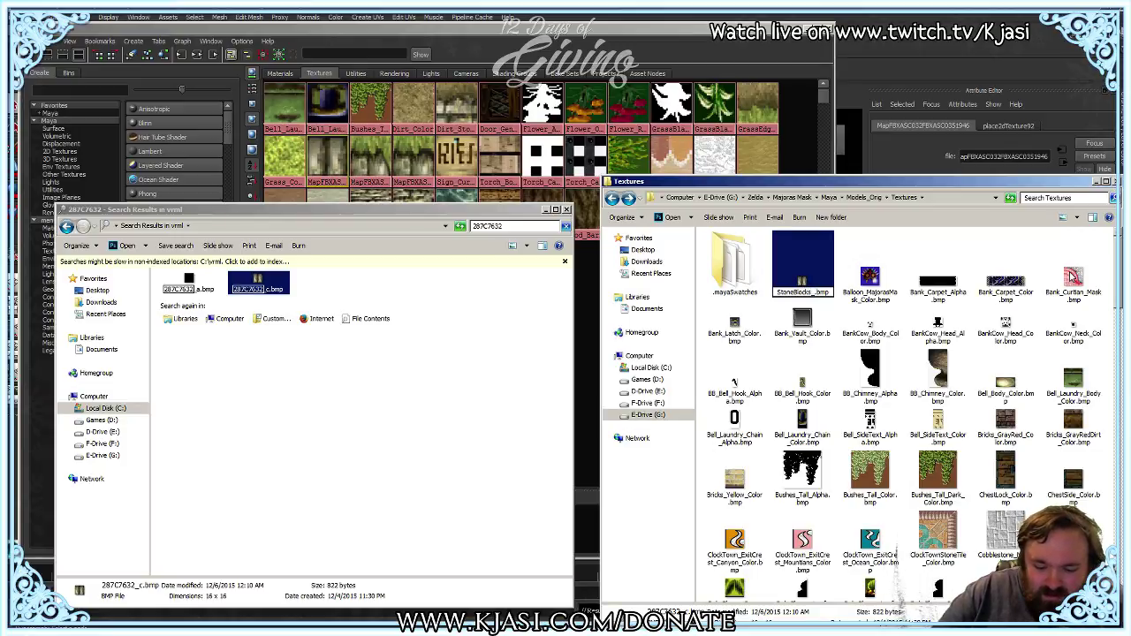
text(Bare)
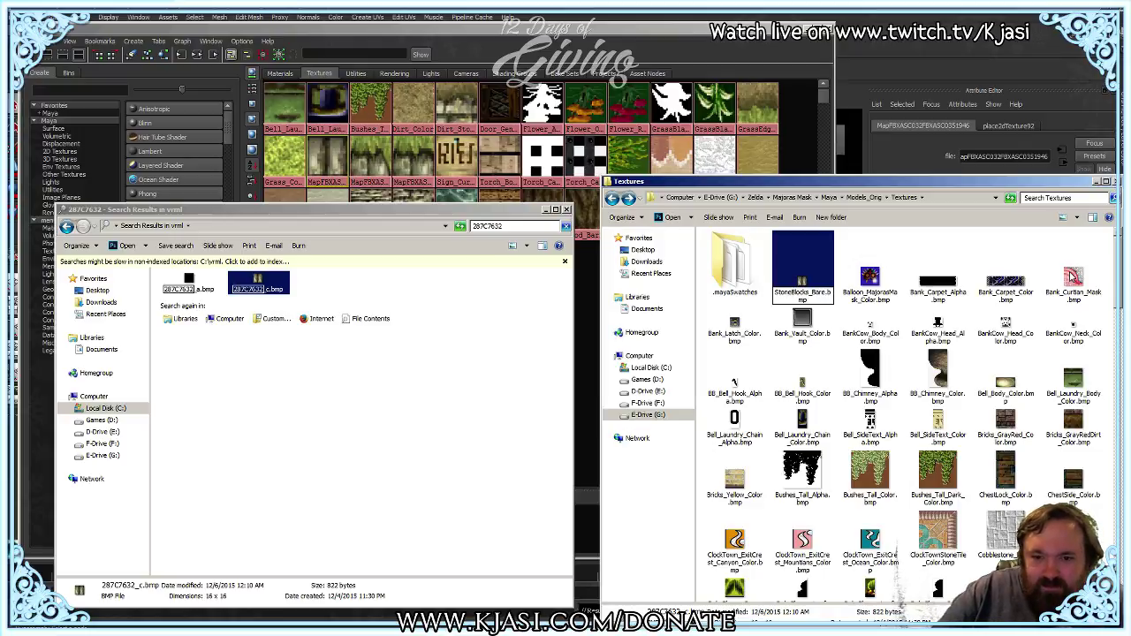
text(_Color)
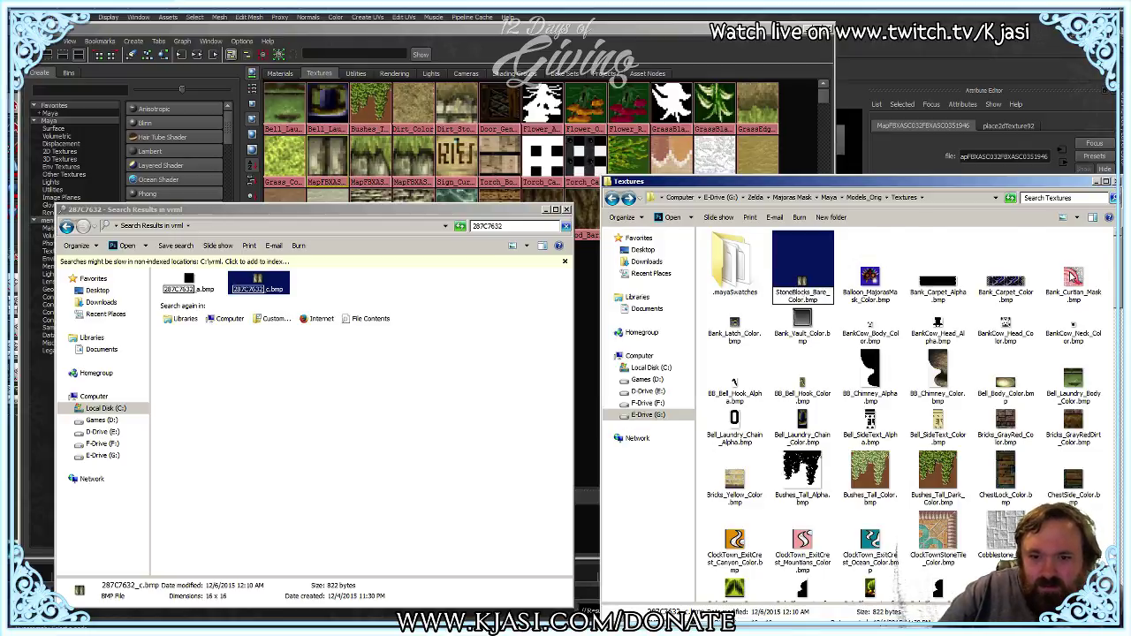
key(Return)
Step: Copy the new file's name from the Textures folder and rename the MapFBXASC stone texture node as StoneBlocks_Bare_Color
scroll(1073, 318, down, 15)
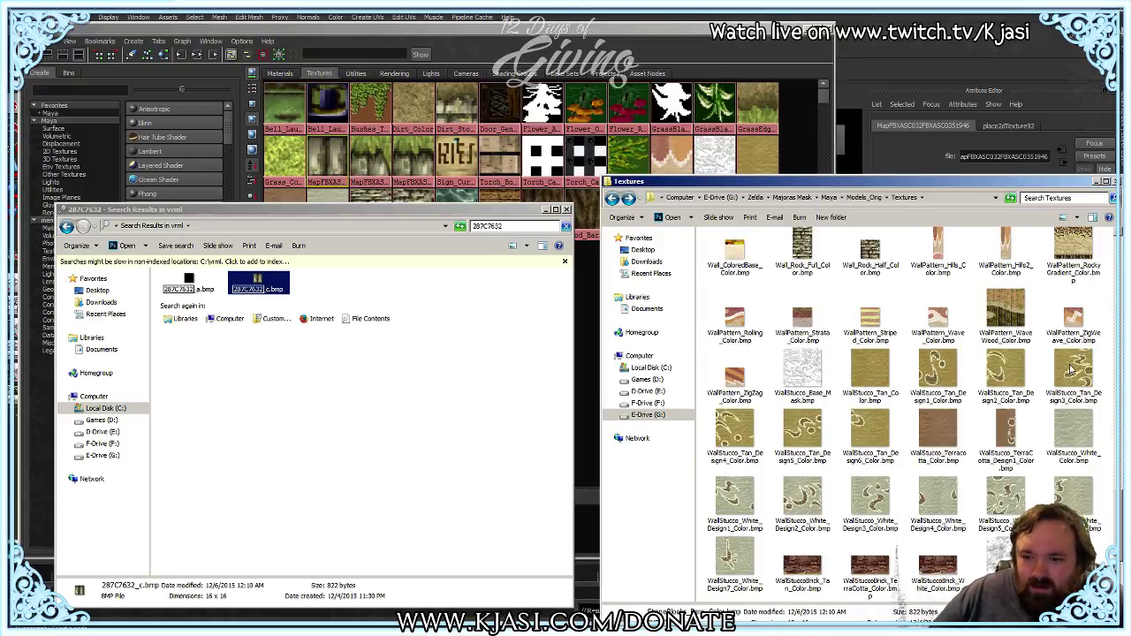
scroll(1074, 370, up, 10)
click(1073, 340)
key(ctrl+c)
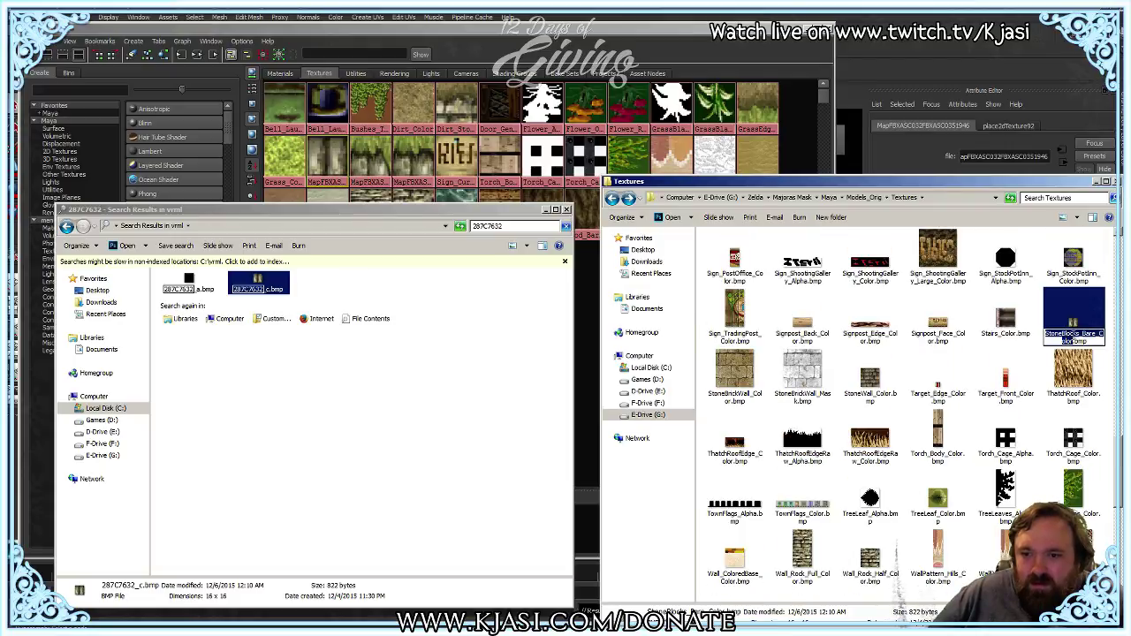
click(327, 166)
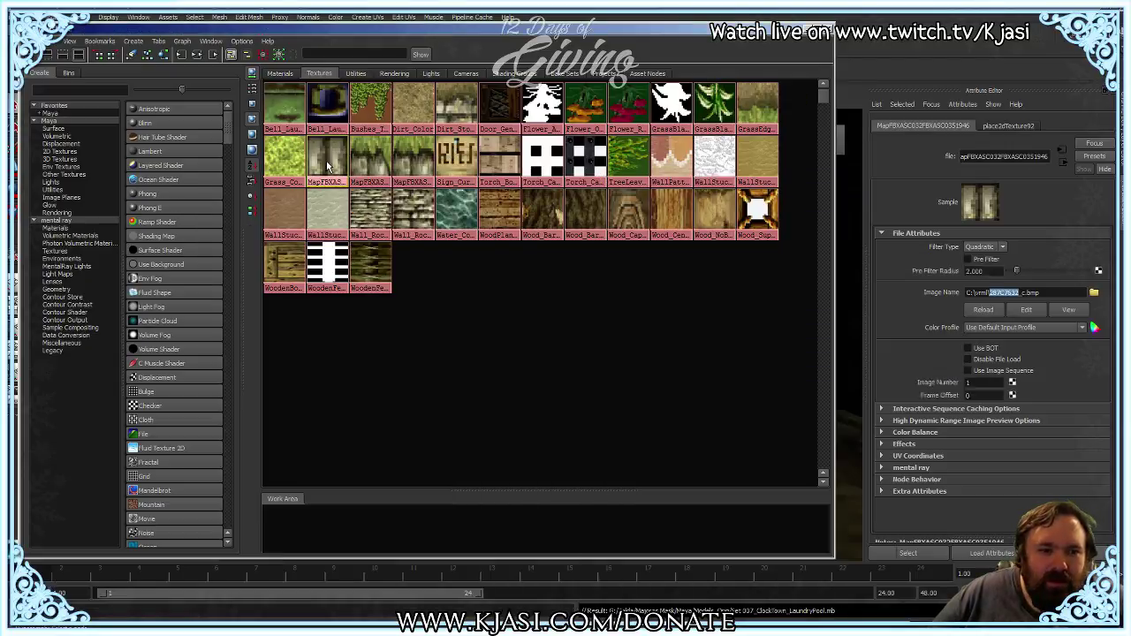
drag(1026, 157, 955, 157)
key(ctrl+v)
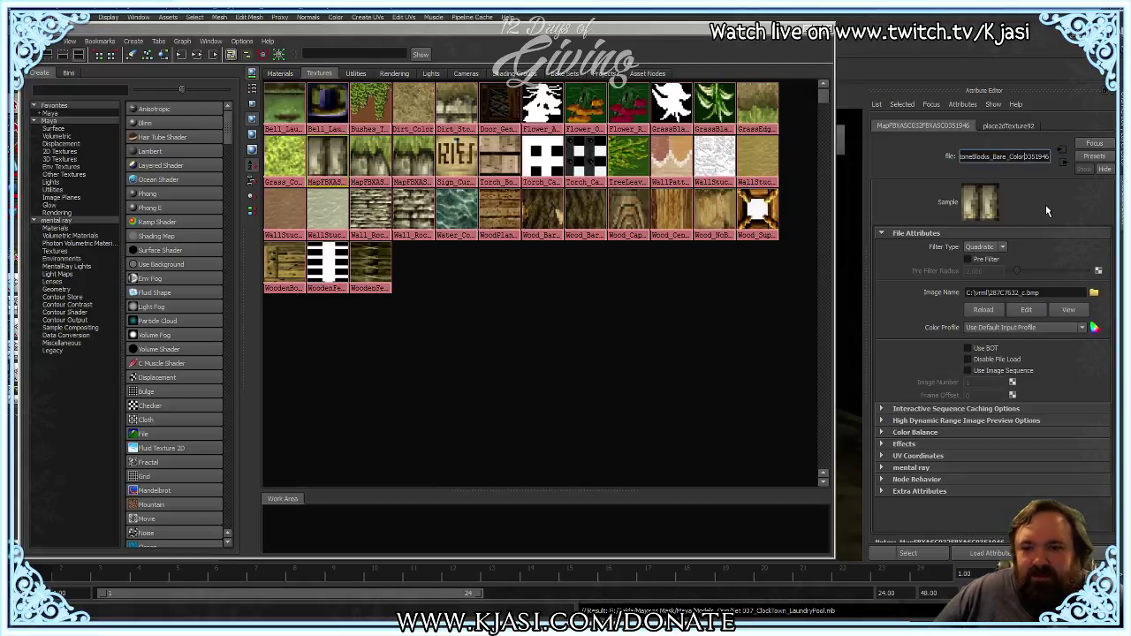
key(shift+End)
key(Delete)
key(Return)
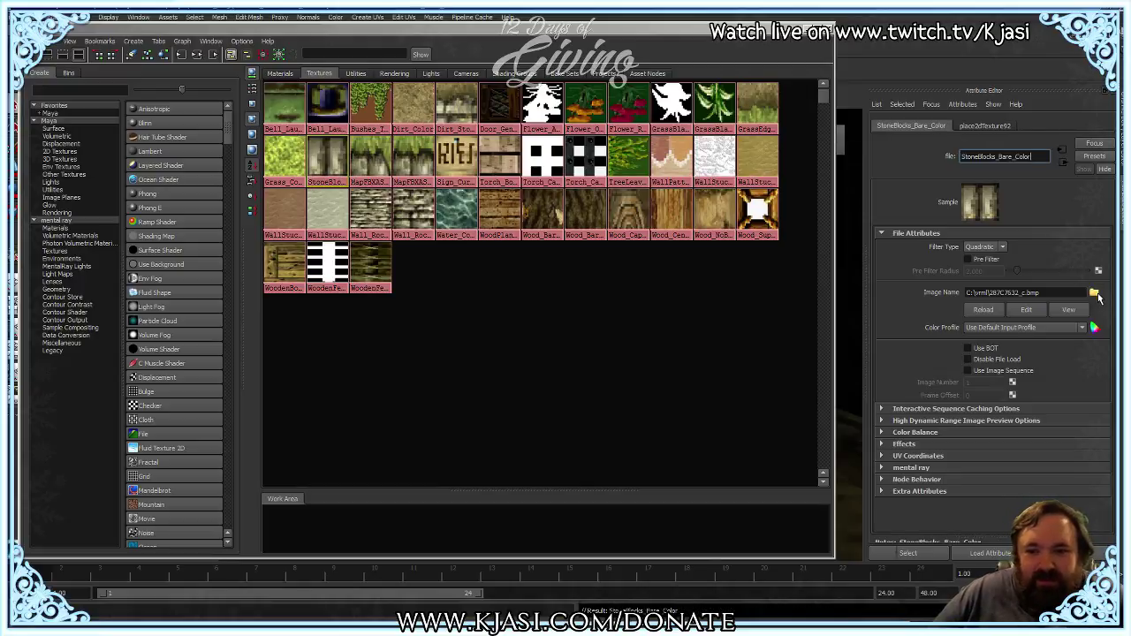
Step: Relink the StoneBlocks_Bare_Color texture to StoneBlocks_Bare_Color.bmp in the Models_Orig/Textures folder
click(1094, 294)
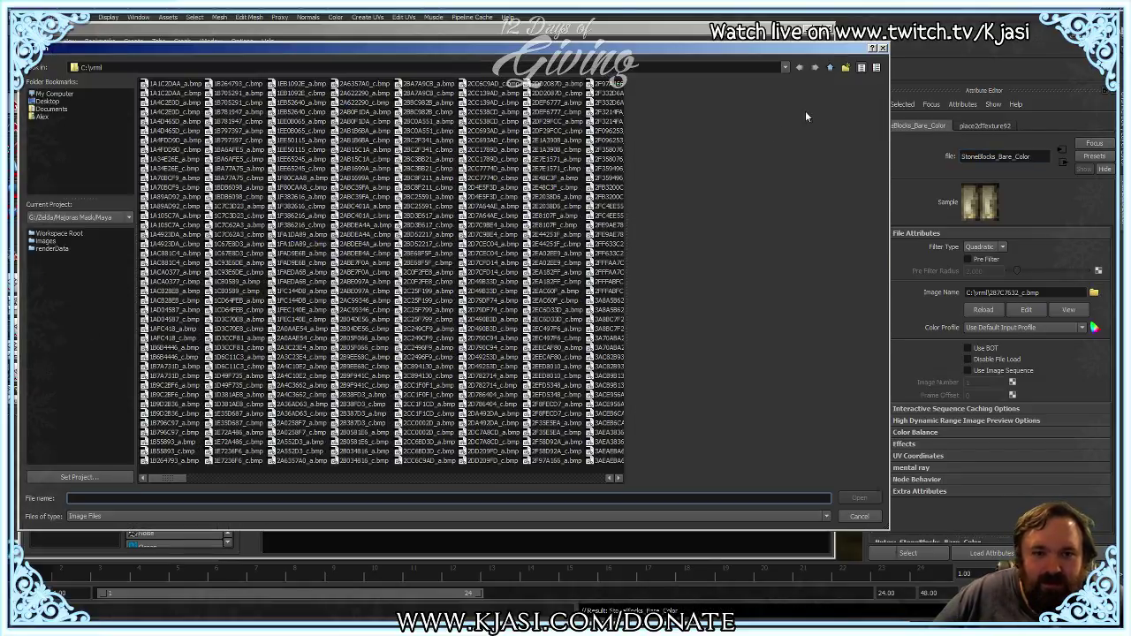
click(784, 72)
click(149, 118)
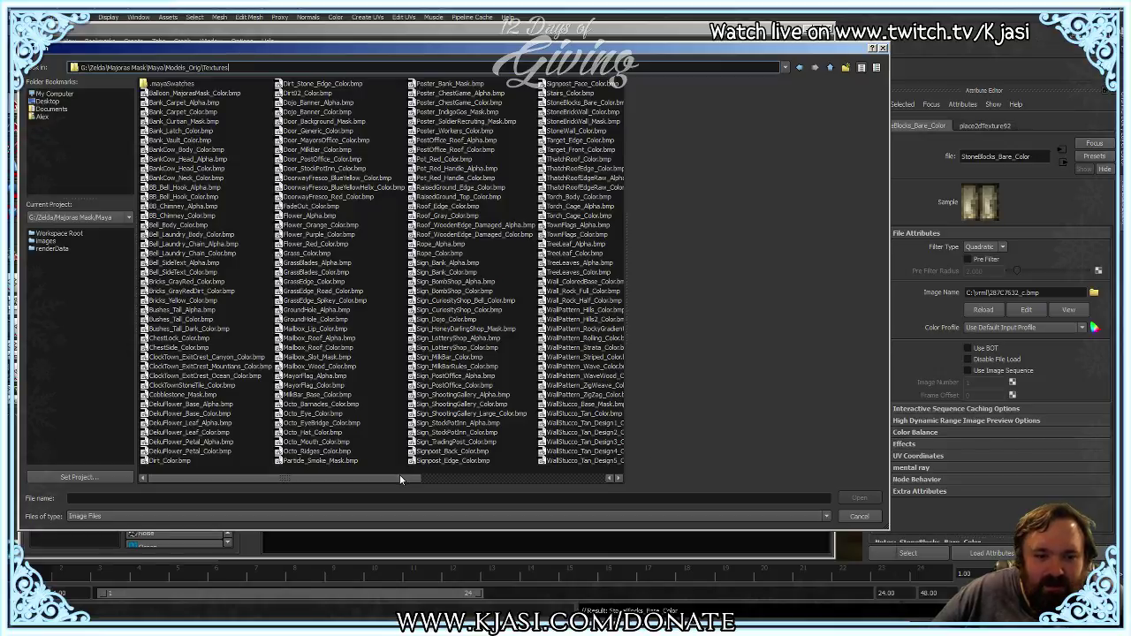
drag(402, 478, 408, 478)
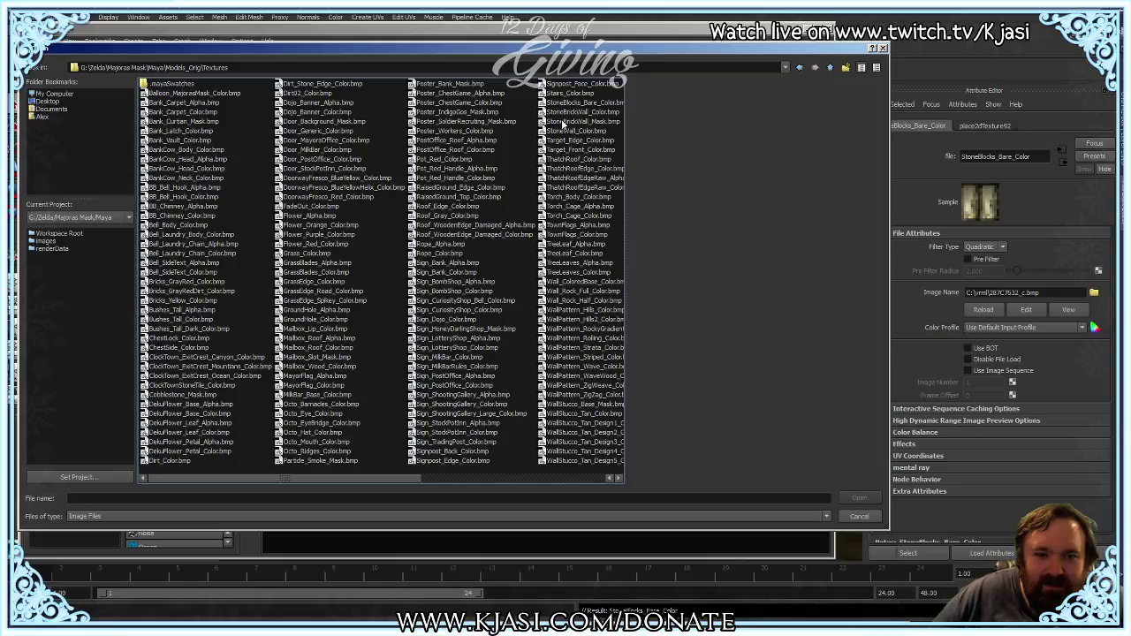
click(588, 103)
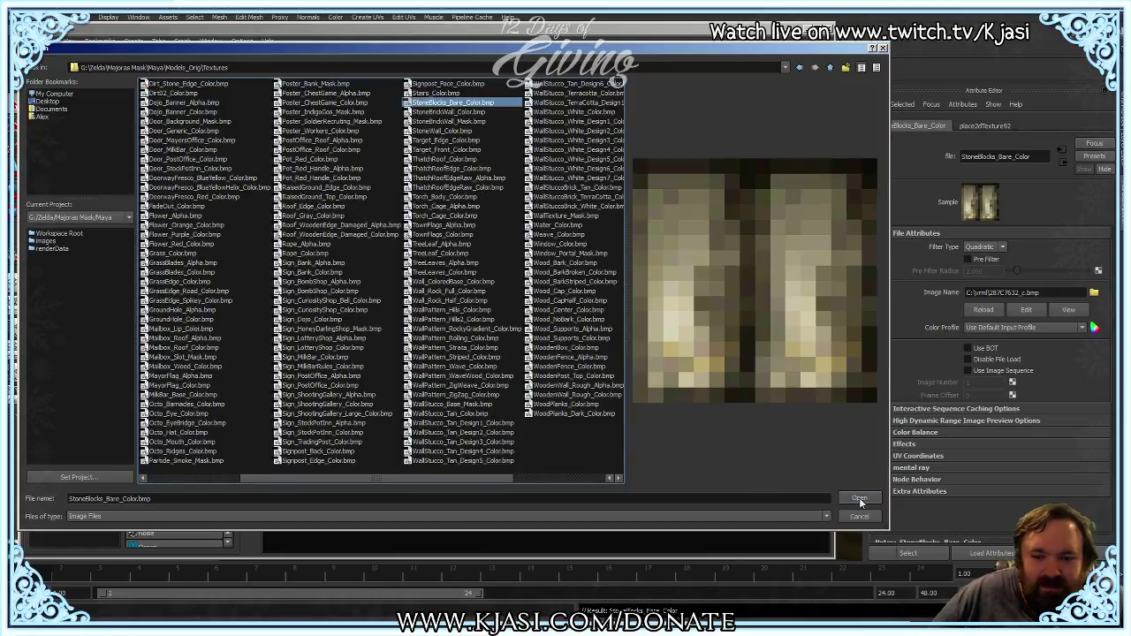
click(858, 497)
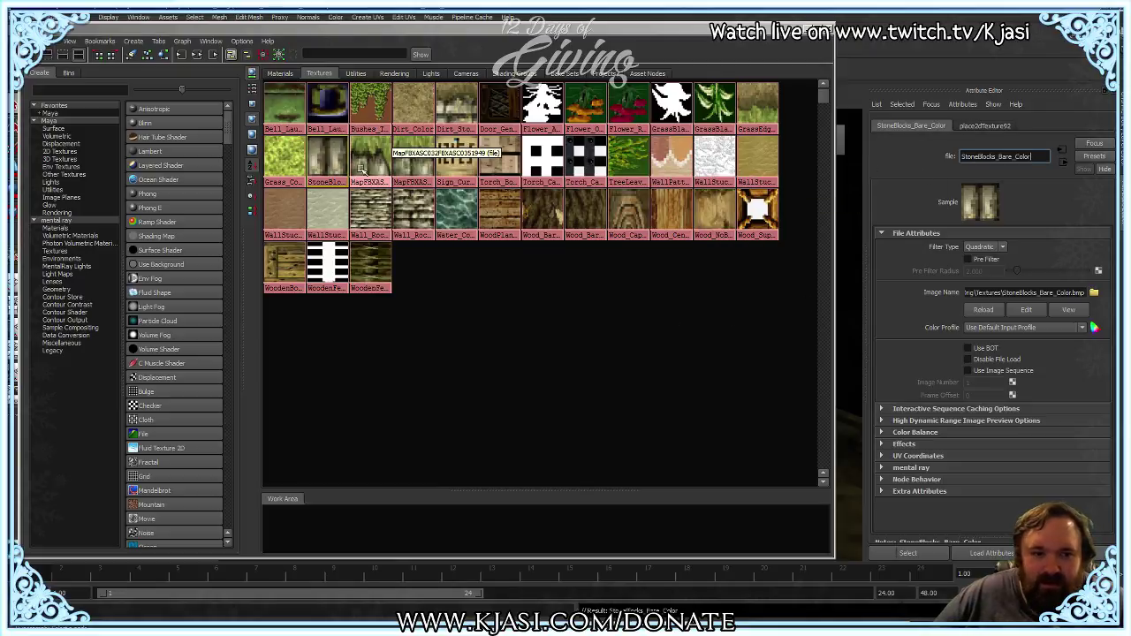
Step: Rename the phong material that uses the bare stone texture as StoneBlocks_Bare
click(325, 150)
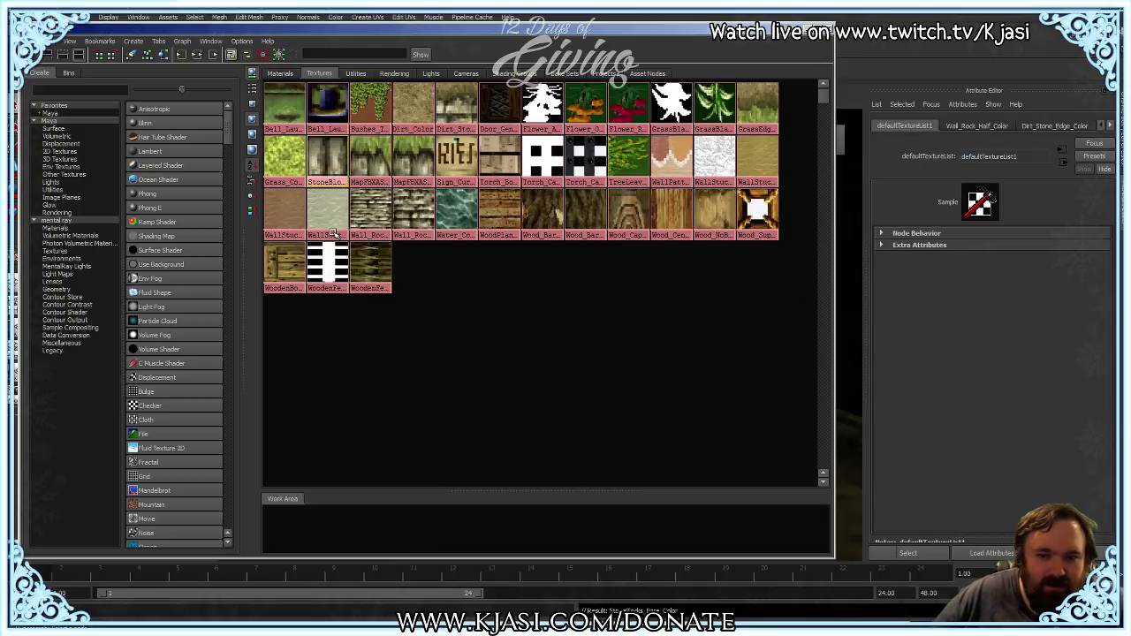
click(288, 75)
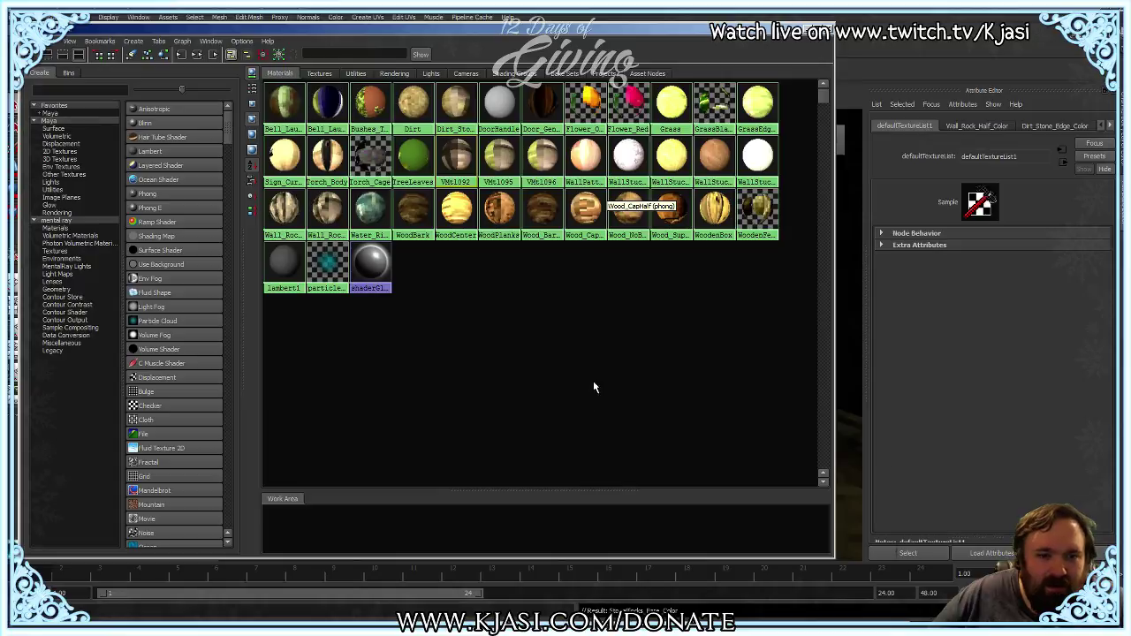
click(458, 155)
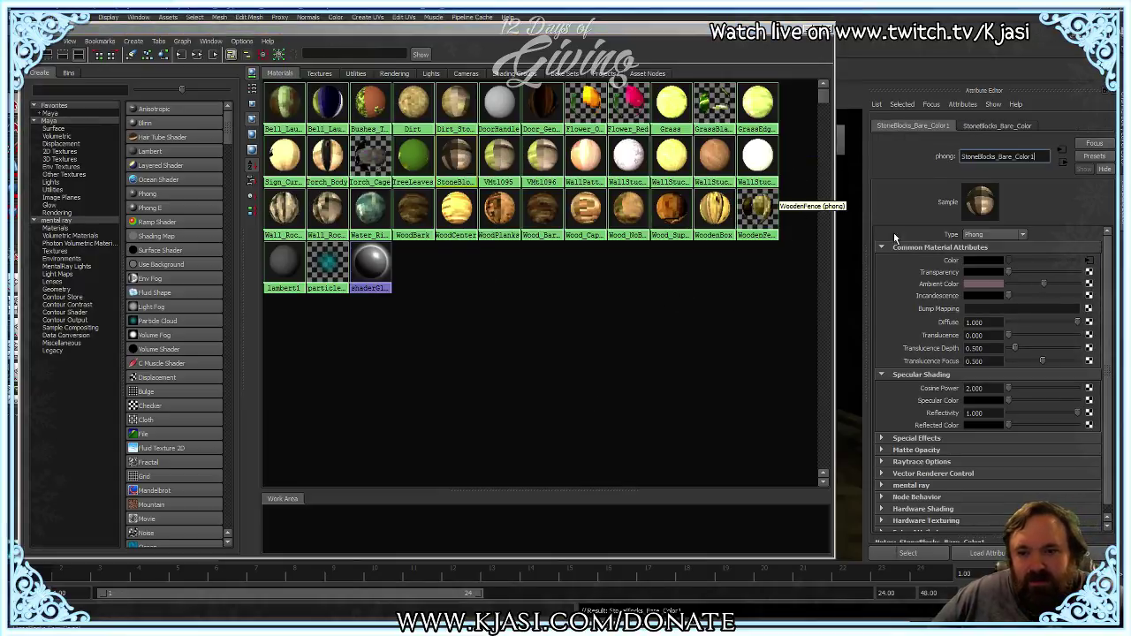
drag(1012, 157, 1034, 156)
key(BackSpace)
key(Return)
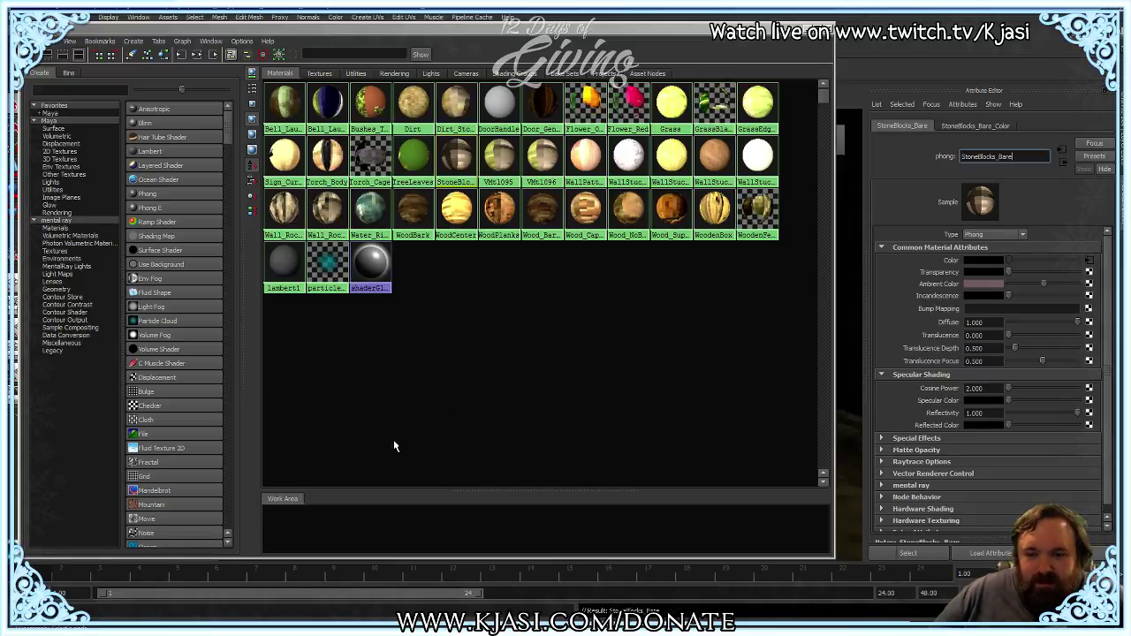
click(531, 351)
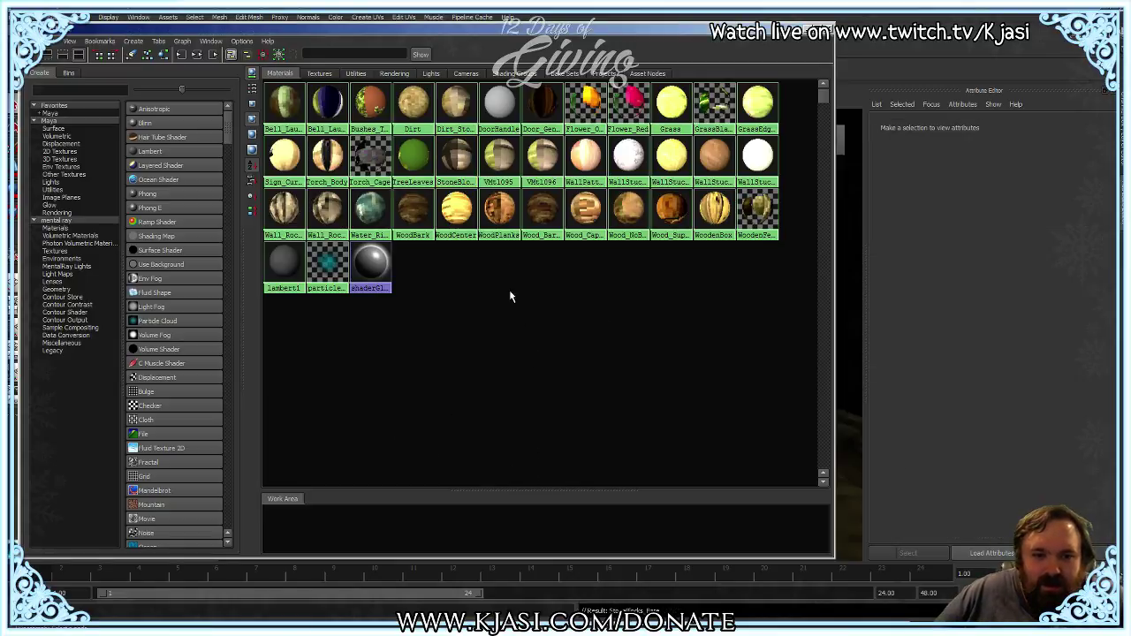
Step: Examine the VMt1095 material and the image file name of its grass-edged MapFBXASC stone texture
click(498, 155)
click(318, 74)
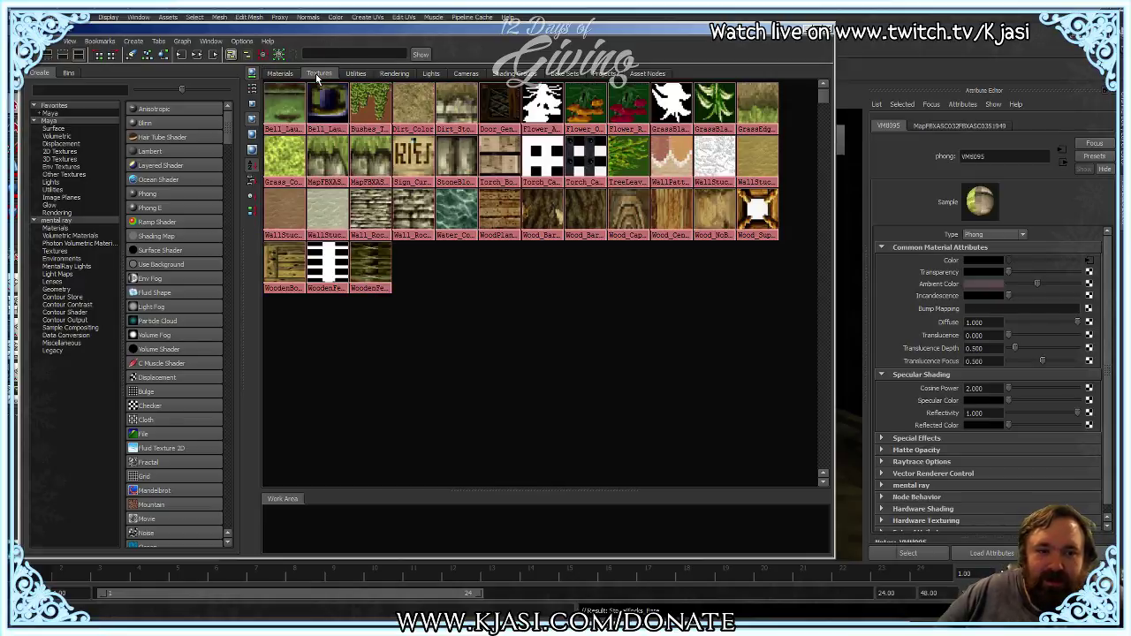
click(319, 152)
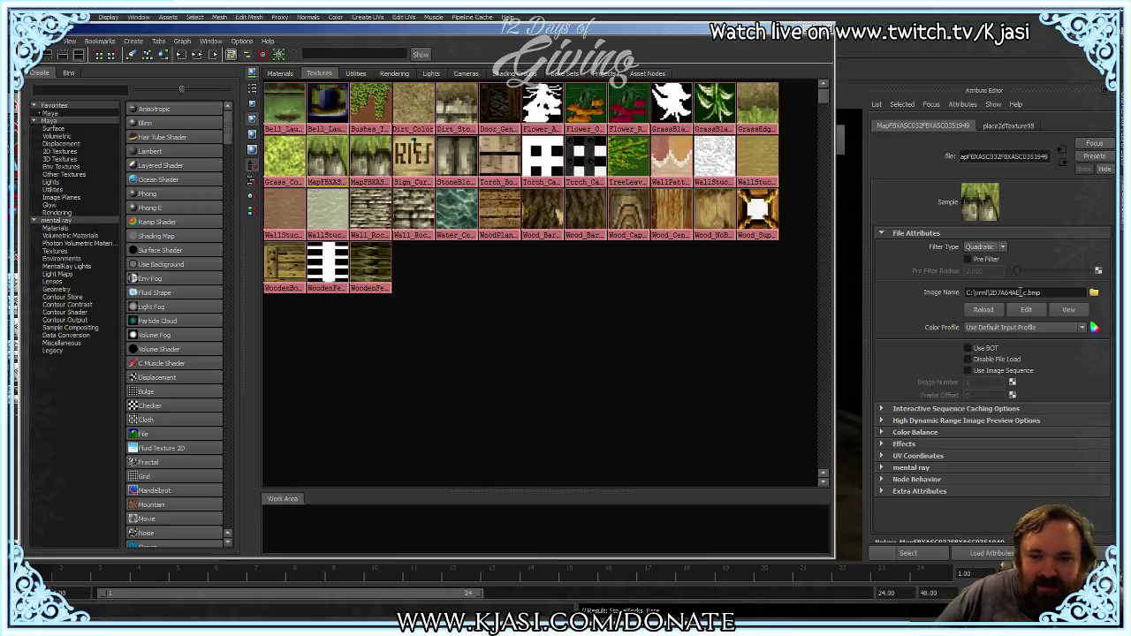
drag(1019, 293, 990, 296)
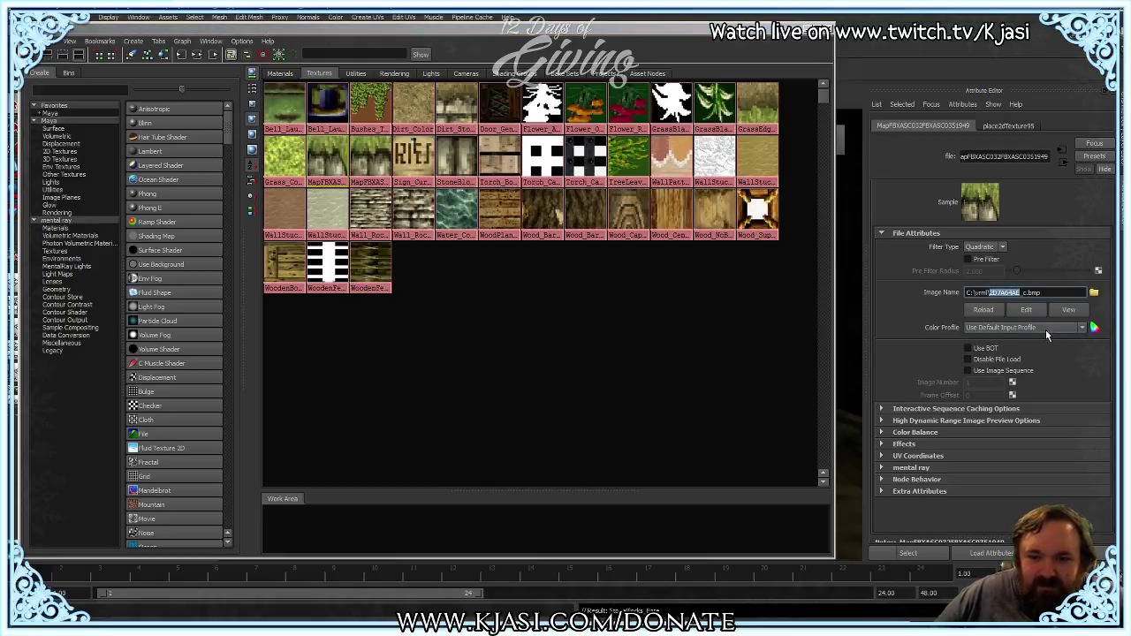
Step: Copy the image ID of the second grass-edged MapFBXASC texture and search the vrml folder for 6A2701B0, selecting the color bitmap
click(369, 157)
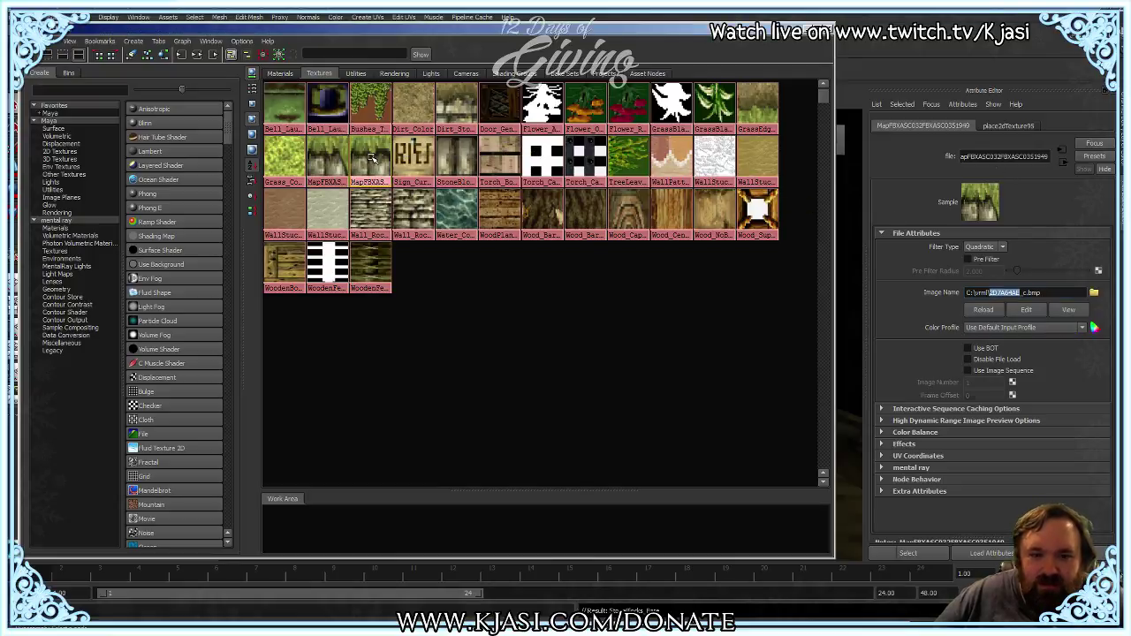
drag(1018, 295, 992, 297)
key(ctrl+c)
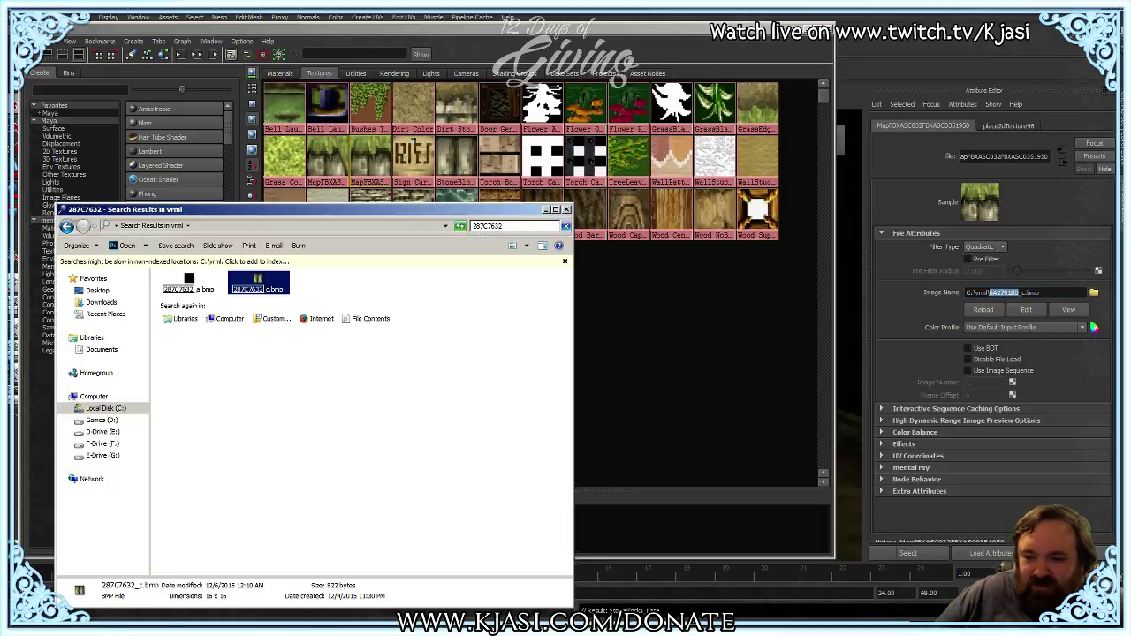
key(alt+Tab)
click(513, 227)
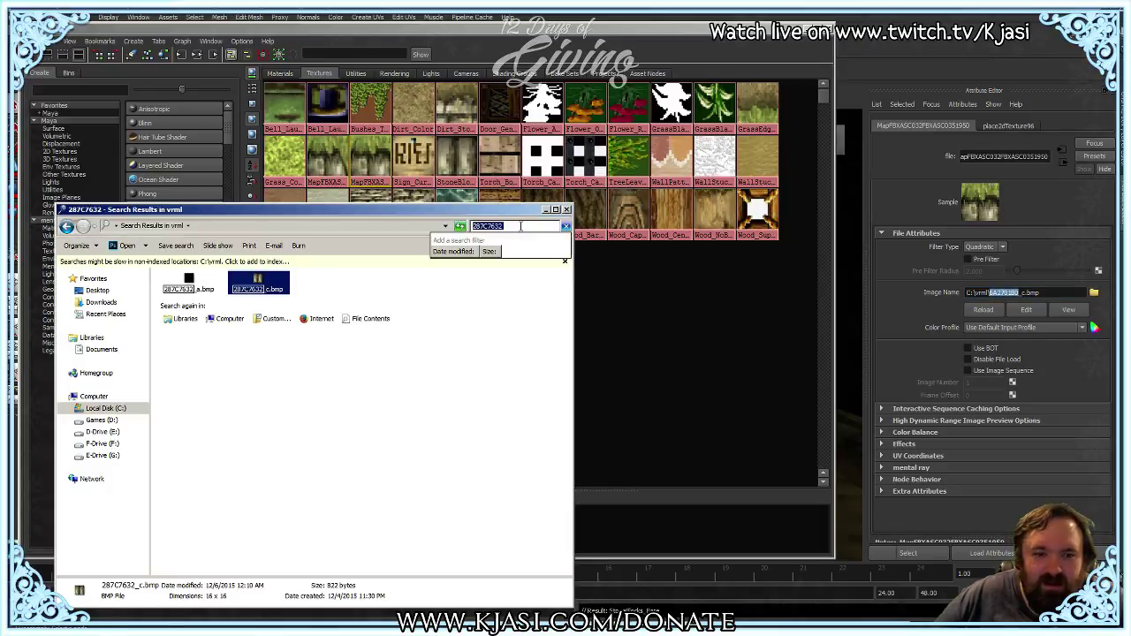
key(ctrl+v)
click(257, 291)
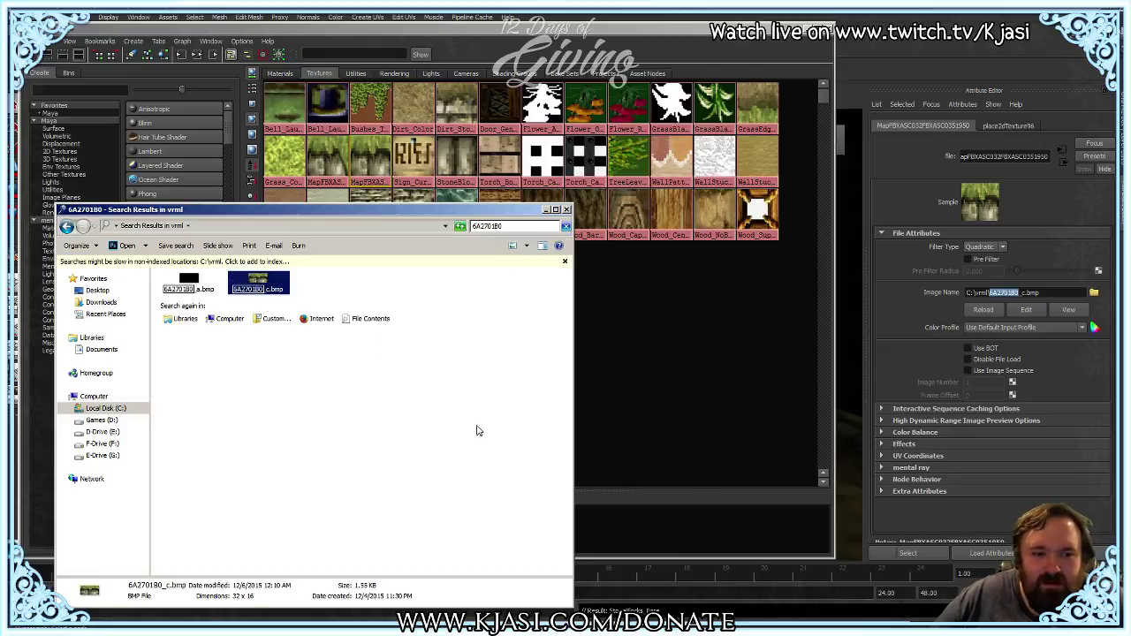
Step: Copy 6A2701B0_c.bmp into the Textures folder and rename it as StoneBlocks_GrassEdge_Color.bmp
key(alt+Tab)
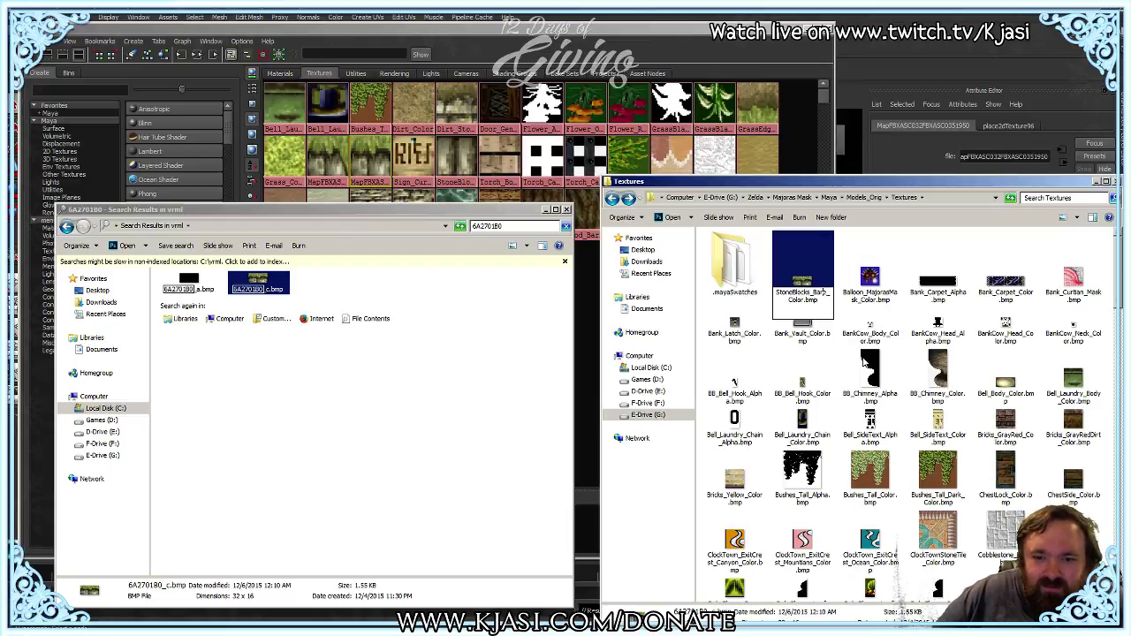
text(GrassEdge)
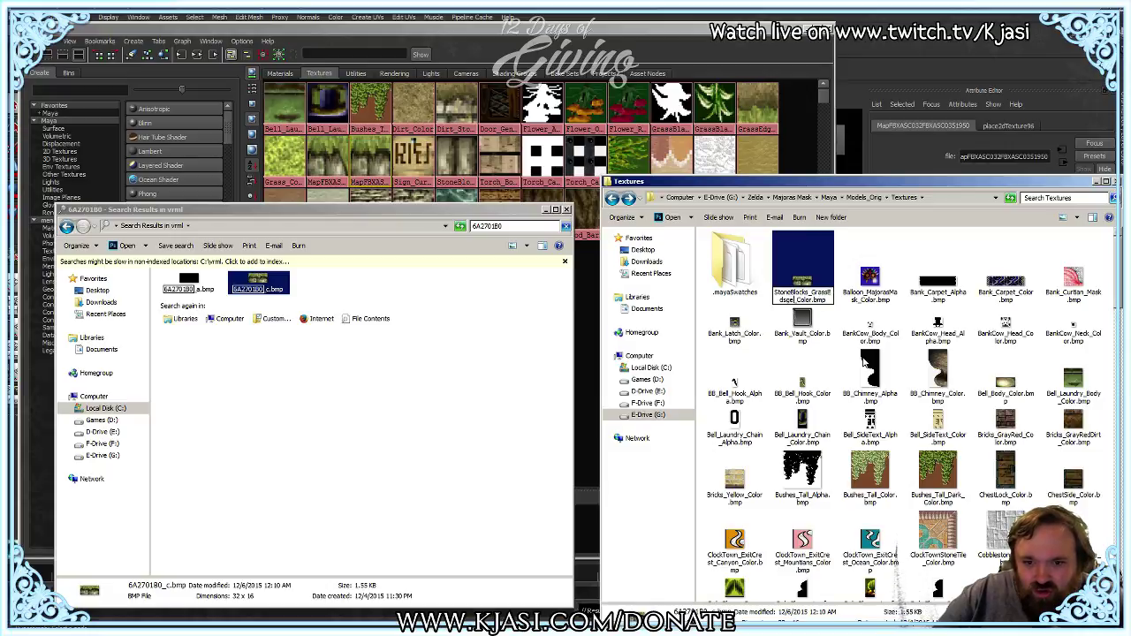
key(BackSpace)
key(BackSpace)
key(BackSpace)
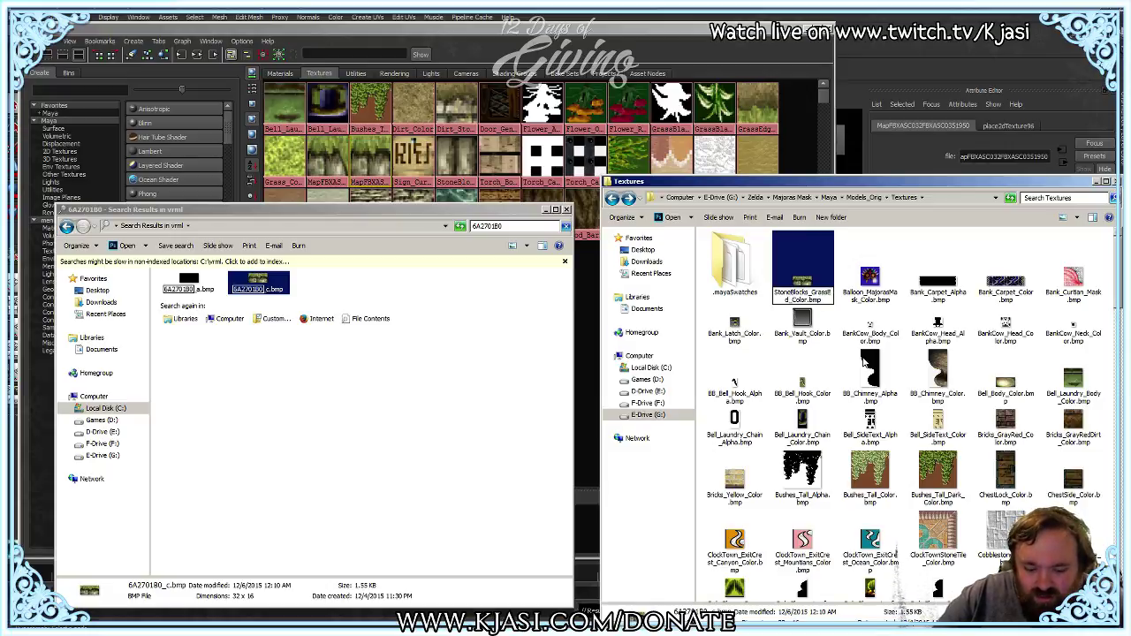
text(ge)
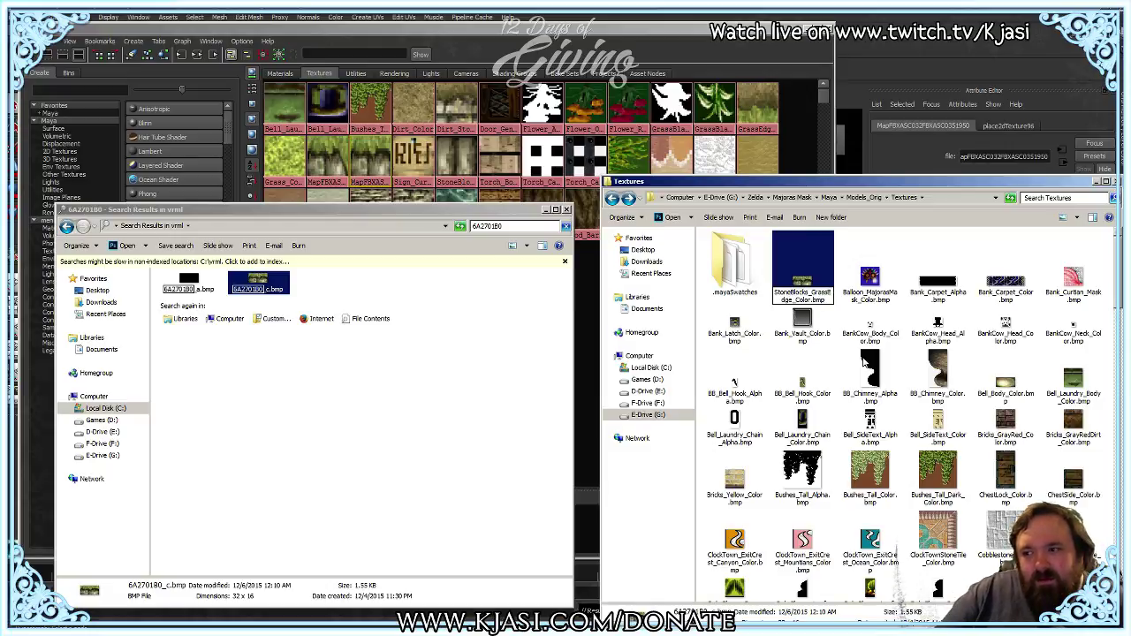
key(Return)
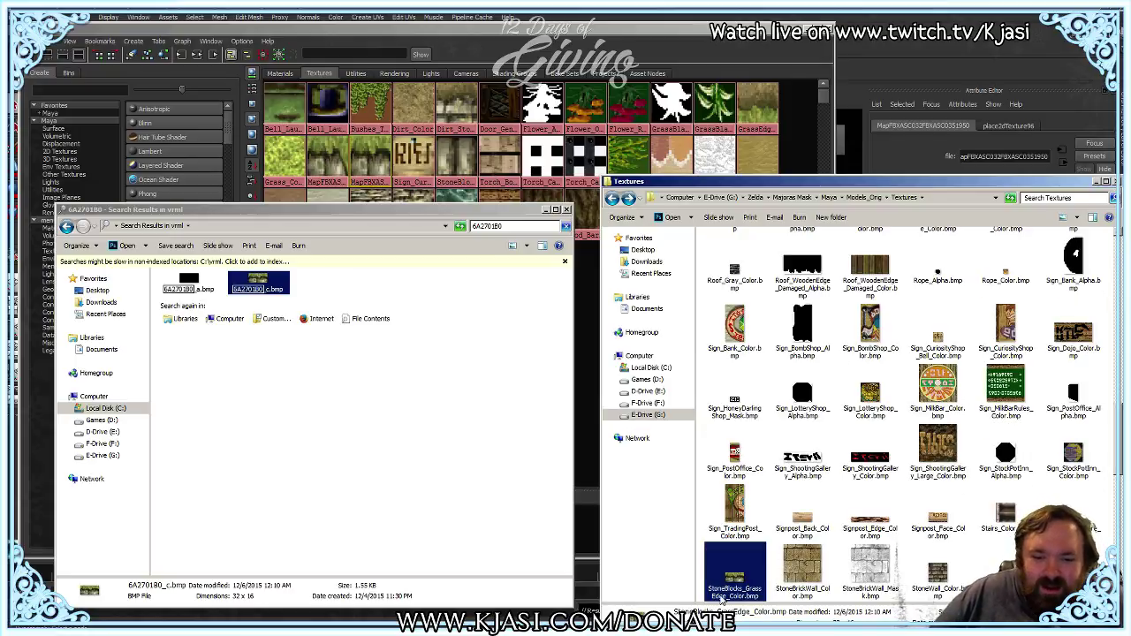
Step: Number the grass-edged stone image file by renaming it StoneBlocks_GrassEdge1_Color.bmp, and copy its new name
click(723, 600)
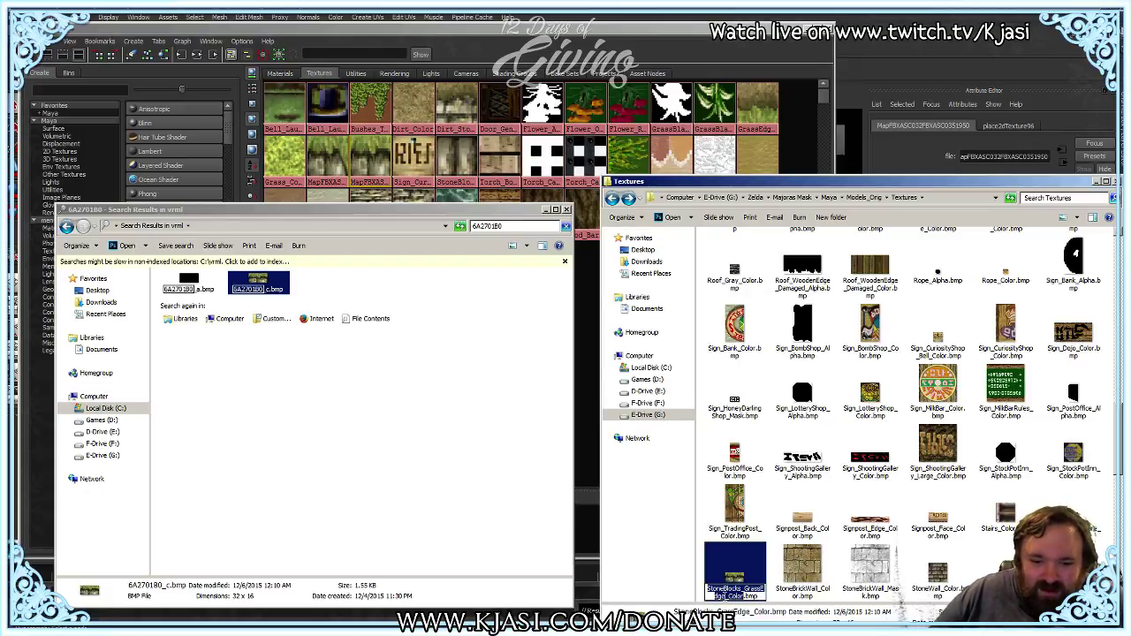
click(749, 589)
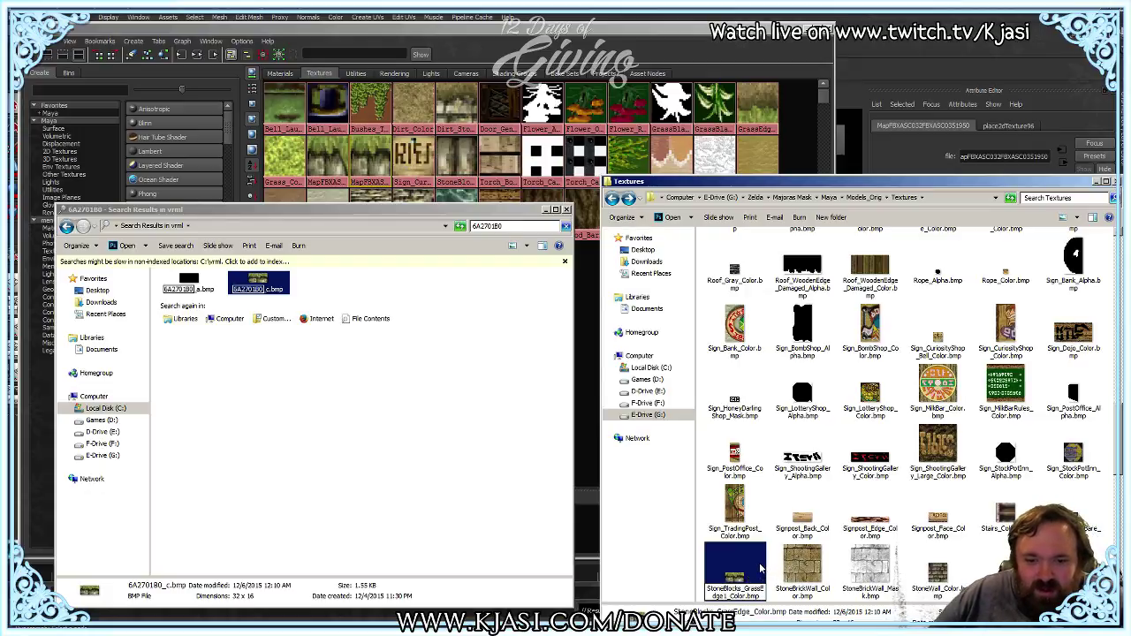
text(1)
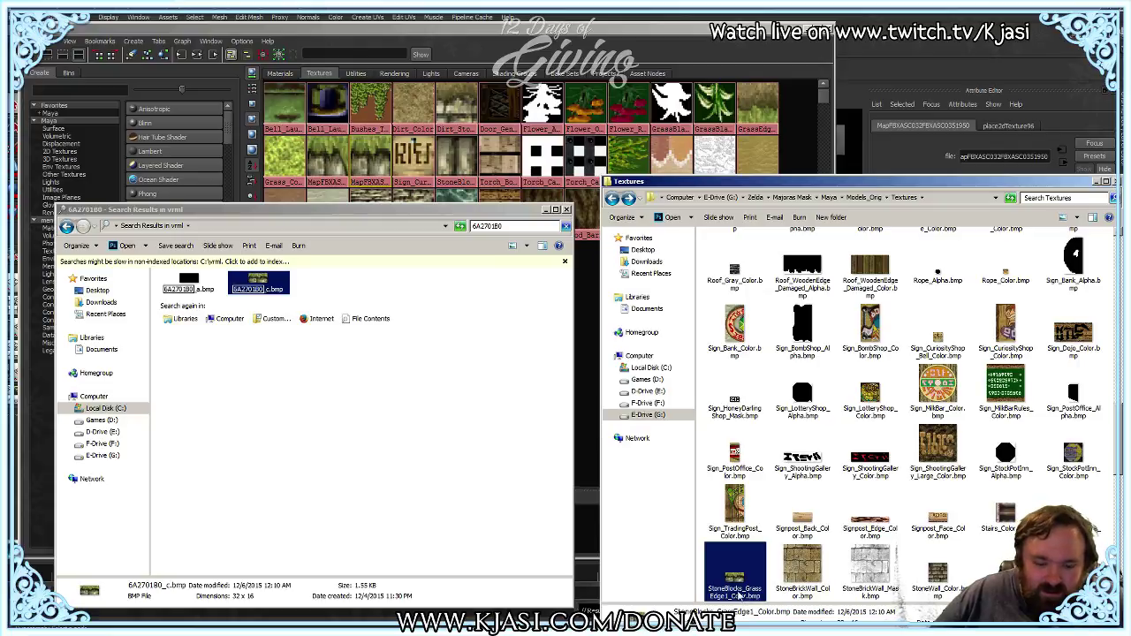
key(ctrl+a)
key(ctrl+c)
key(Return)
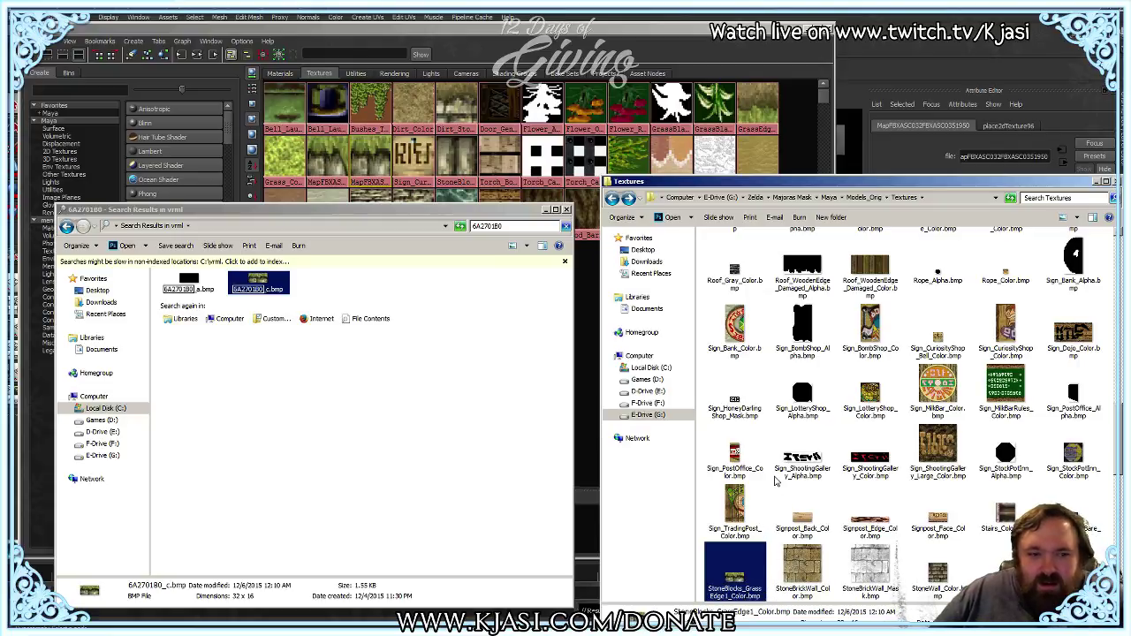
Step: Rename the second grass-edged MapFBXASC texture node as StoneBlocks_GrassEdge1_Color
click(364, 149)
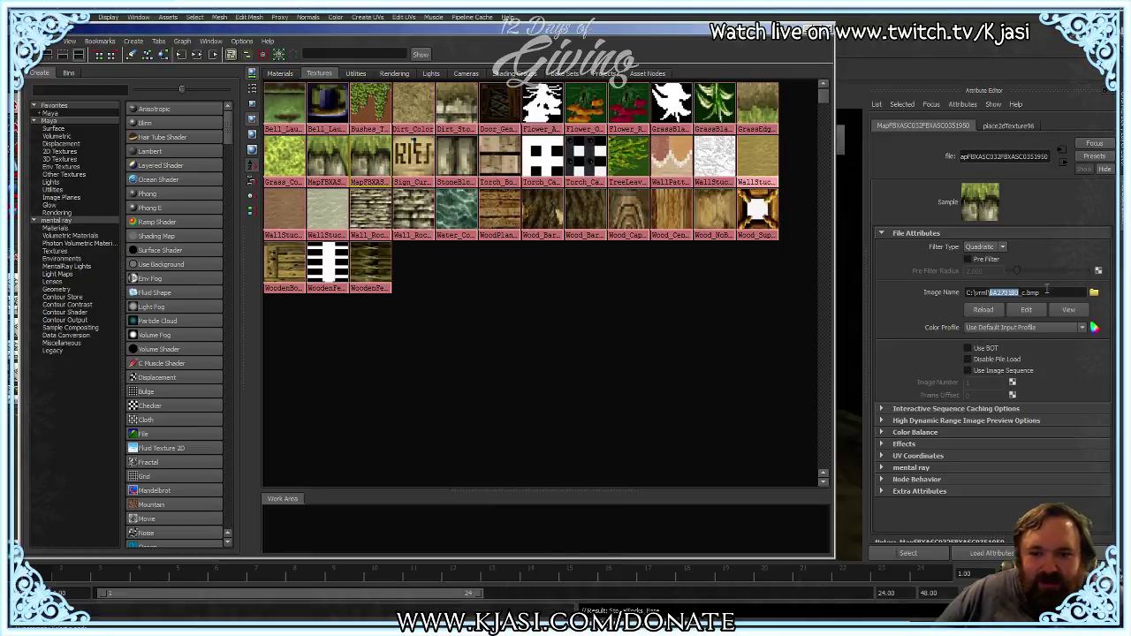
double_click(1027, 156)
key(ctrl+v)
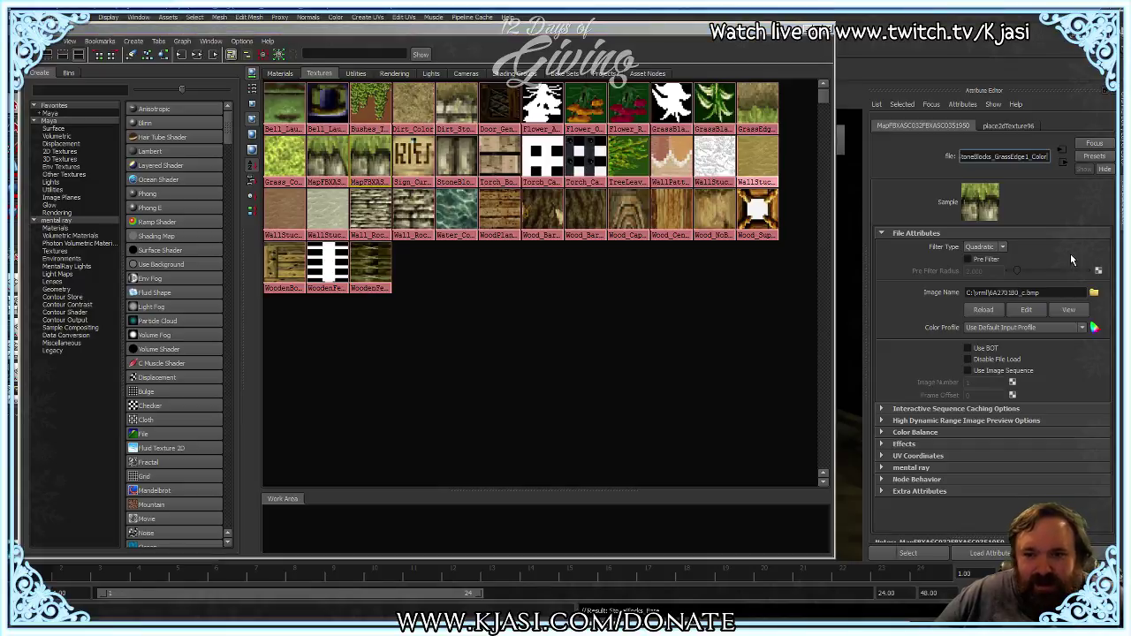
key(Return)
Step: Relink the StoneBlocks_GrassEdge1_Color texture to StoneBlocks_GrassEdge1_Color.bmp in the Models_Orig/Textures folder
click(1095, 293)
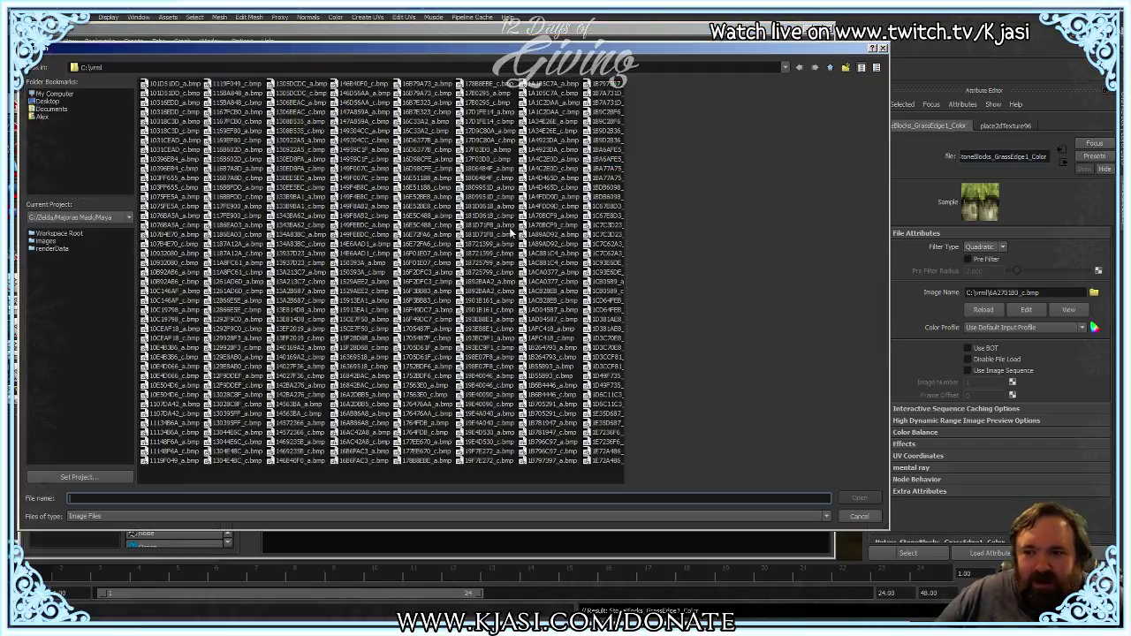
click(783, 69)
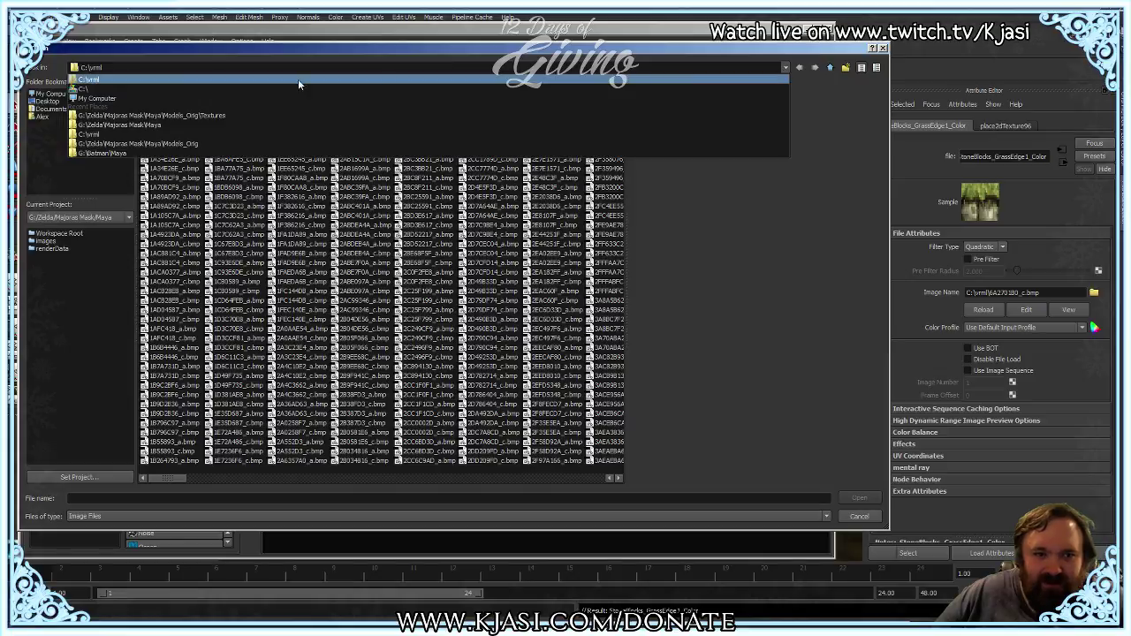
click(160, 115)
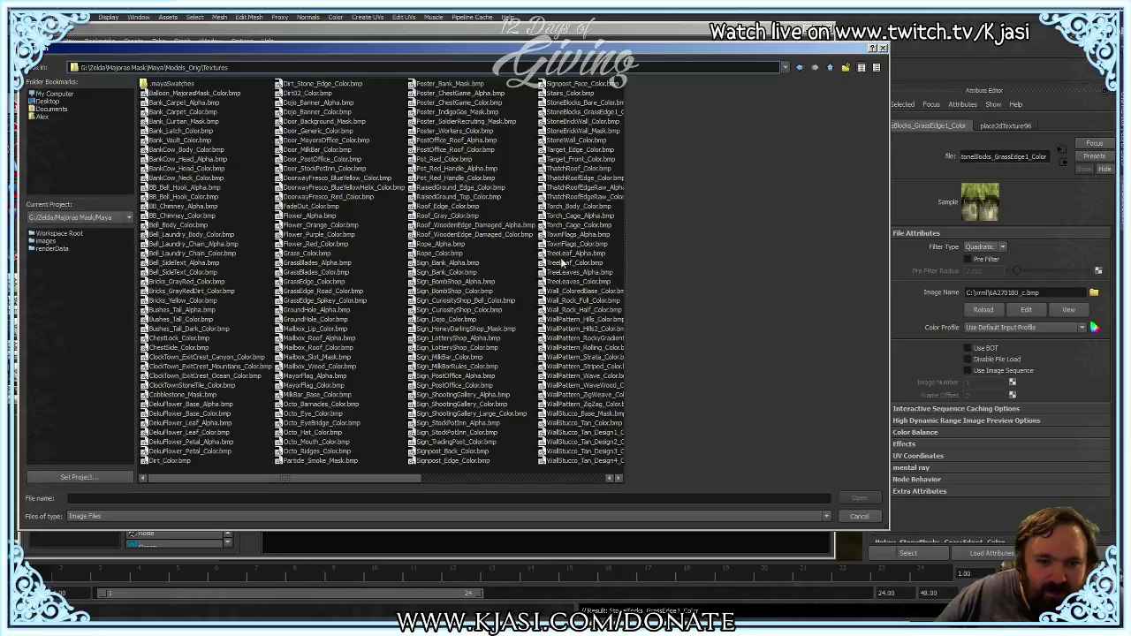
click(598, 112)
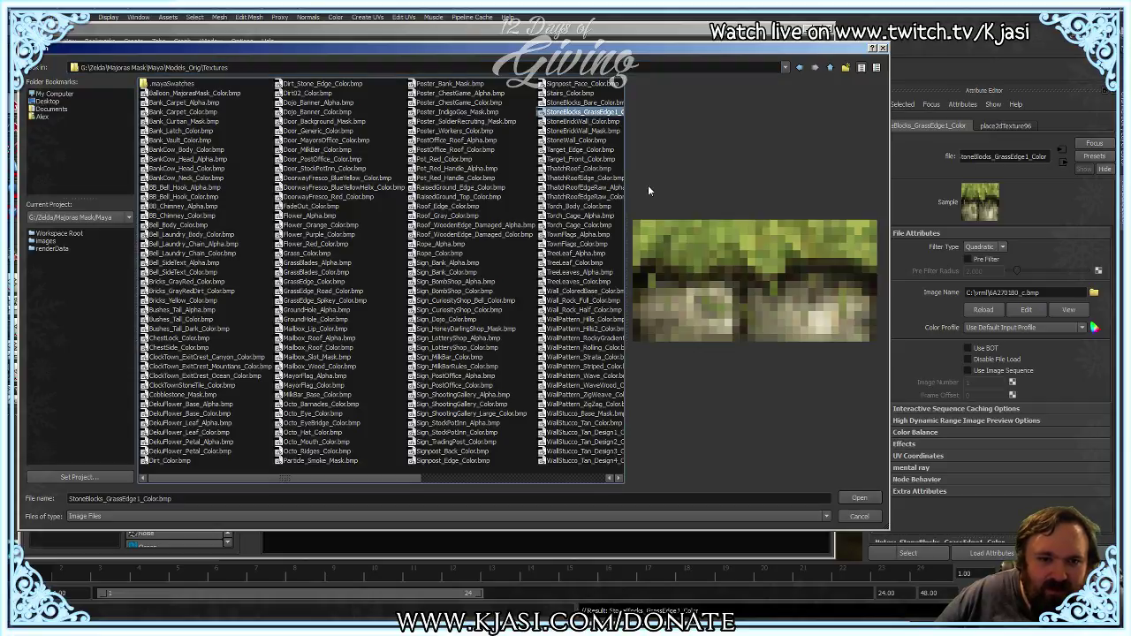
click(859, 498)
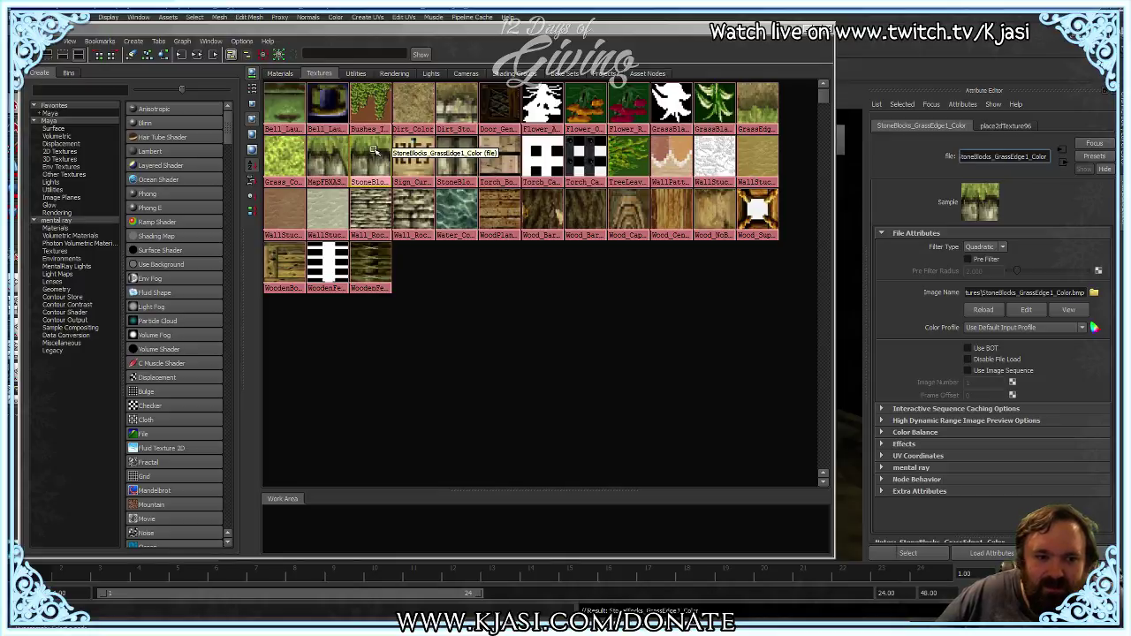
Step: Rename the VMt1096 material, which uses the first grass-edged stone texture, as StoneBlocks_GrassEdge1
click(371, 237)
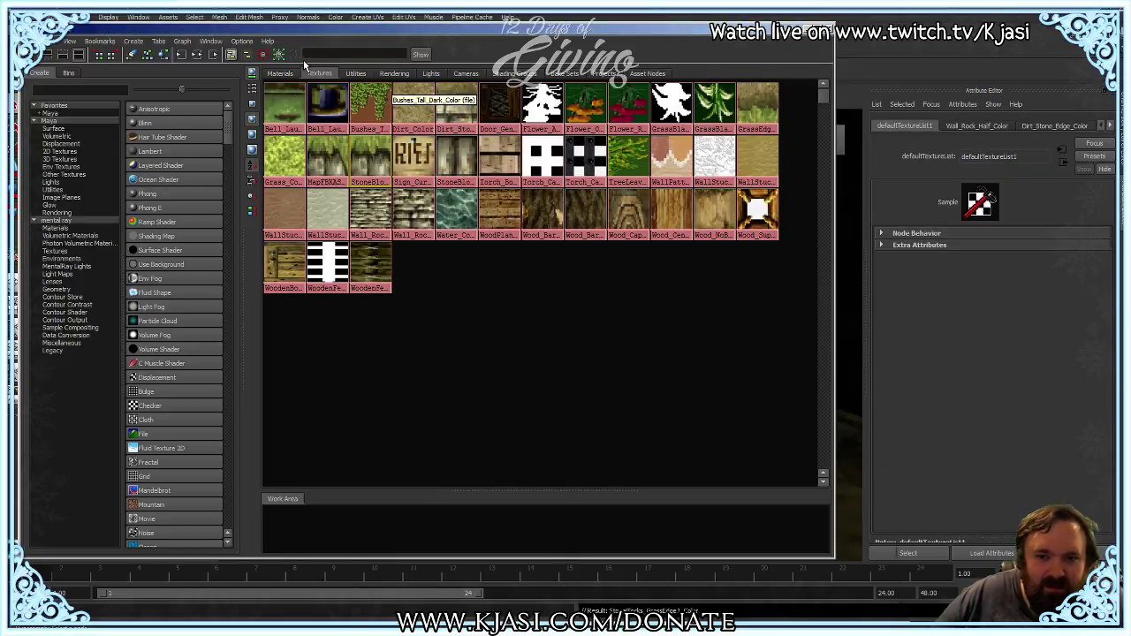
click(279, 73)
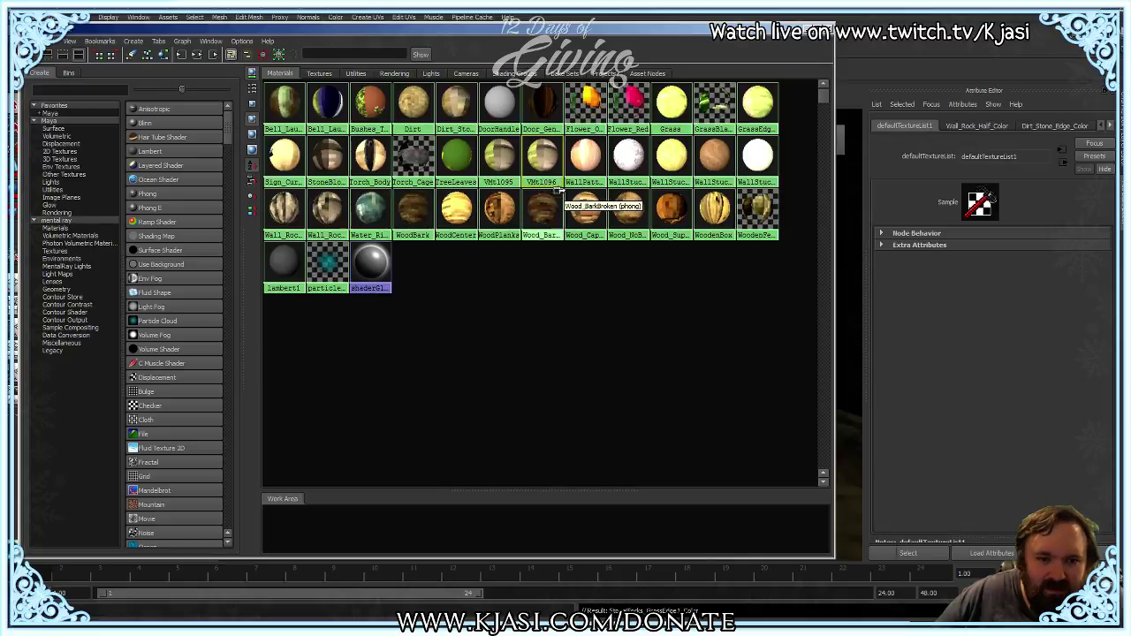
click(542, 158)
double_click(1002, 157)
text(StoneBlocks_GrassEdge1)
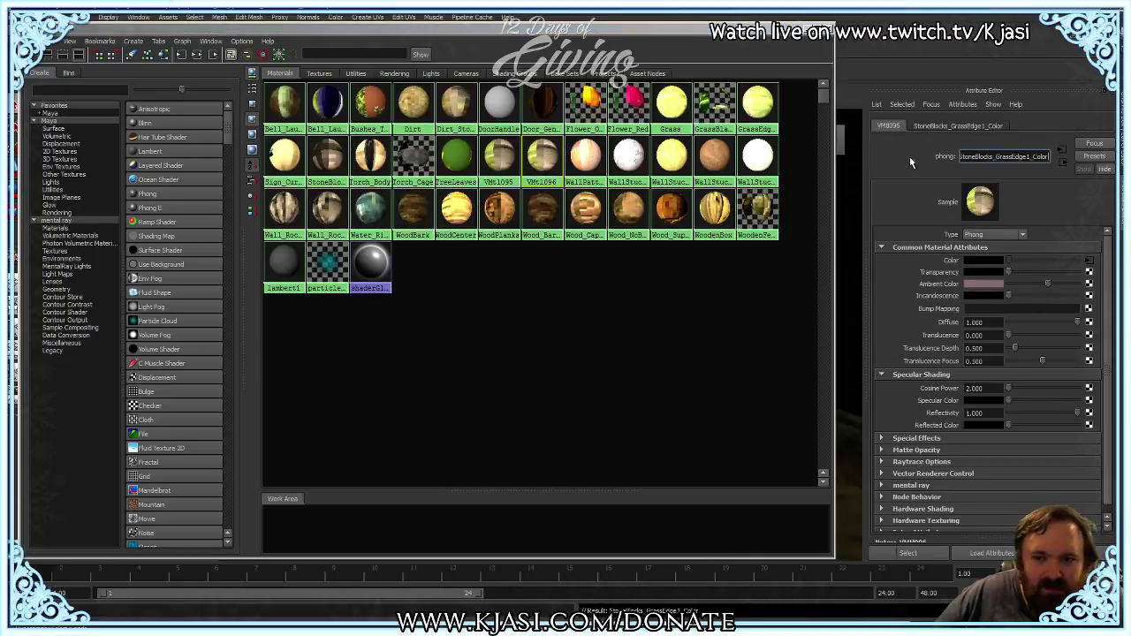
key(Return)
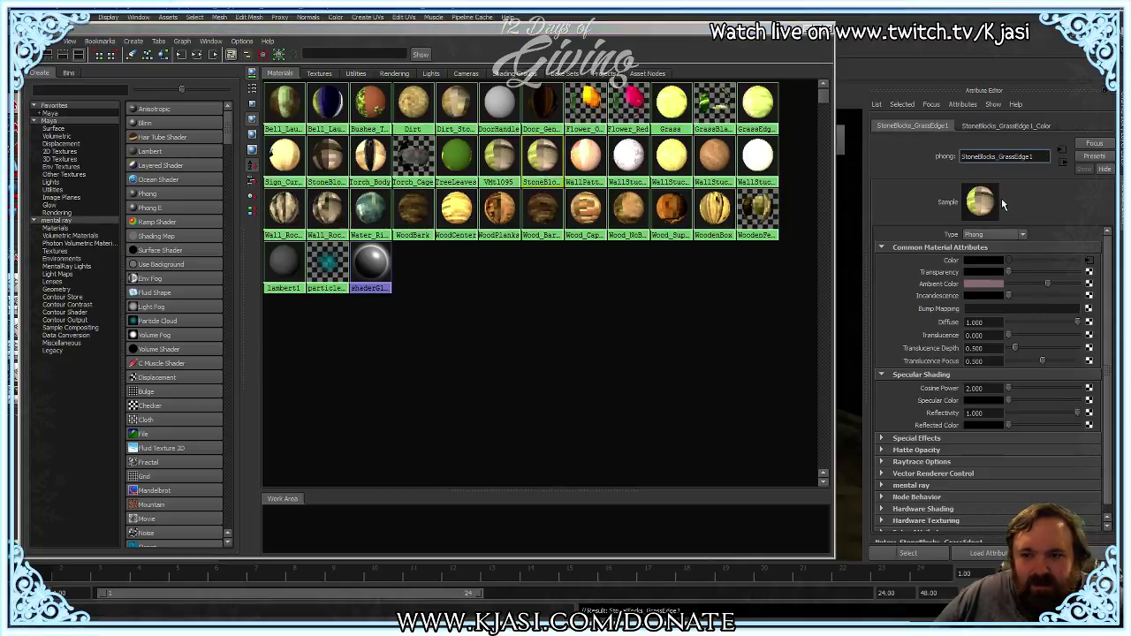
Step: Rename the VMt1095 material as StoneBlocks_GrassEdge2
click(497, 164)
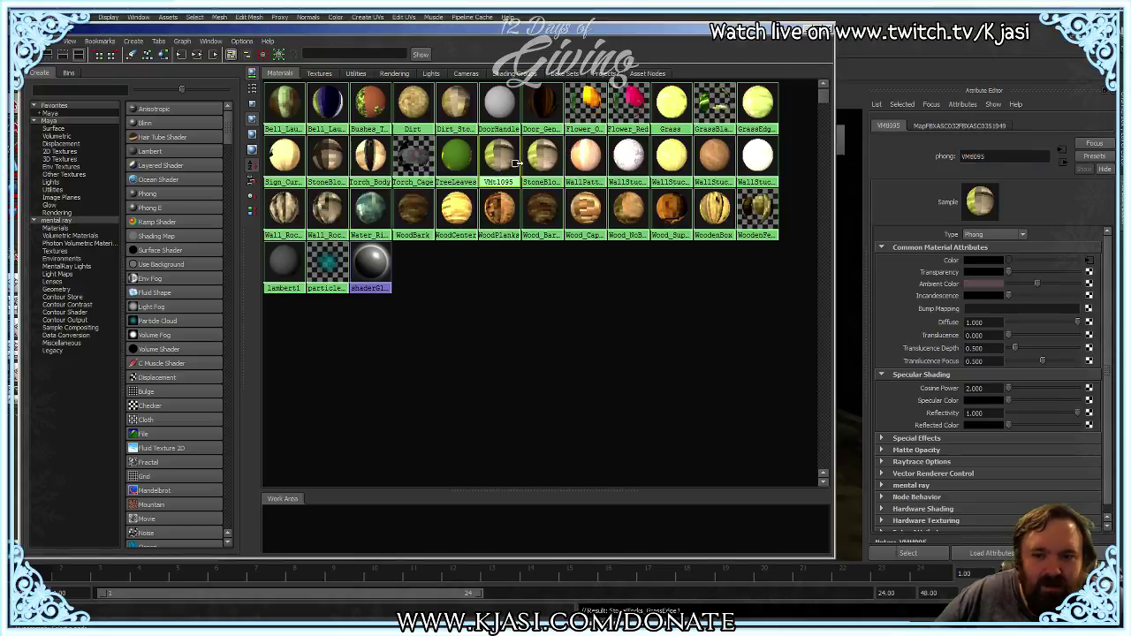
double_click(1001, 156)
text(StoneBlocks_GrassEdge1)
text(_Col)
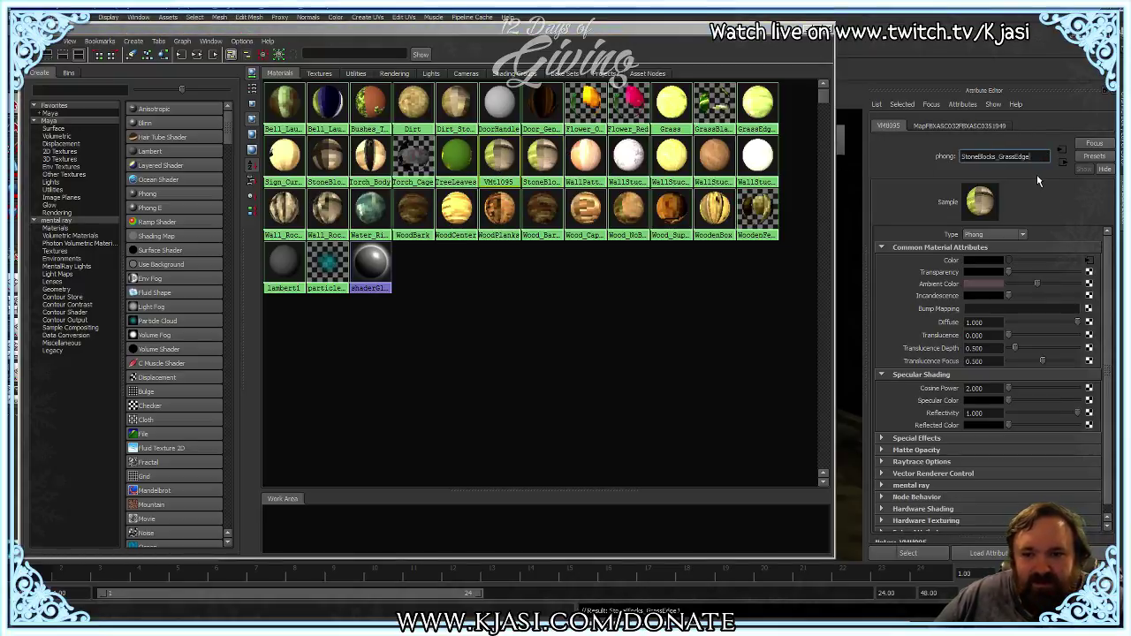
text(2)
key(Return)
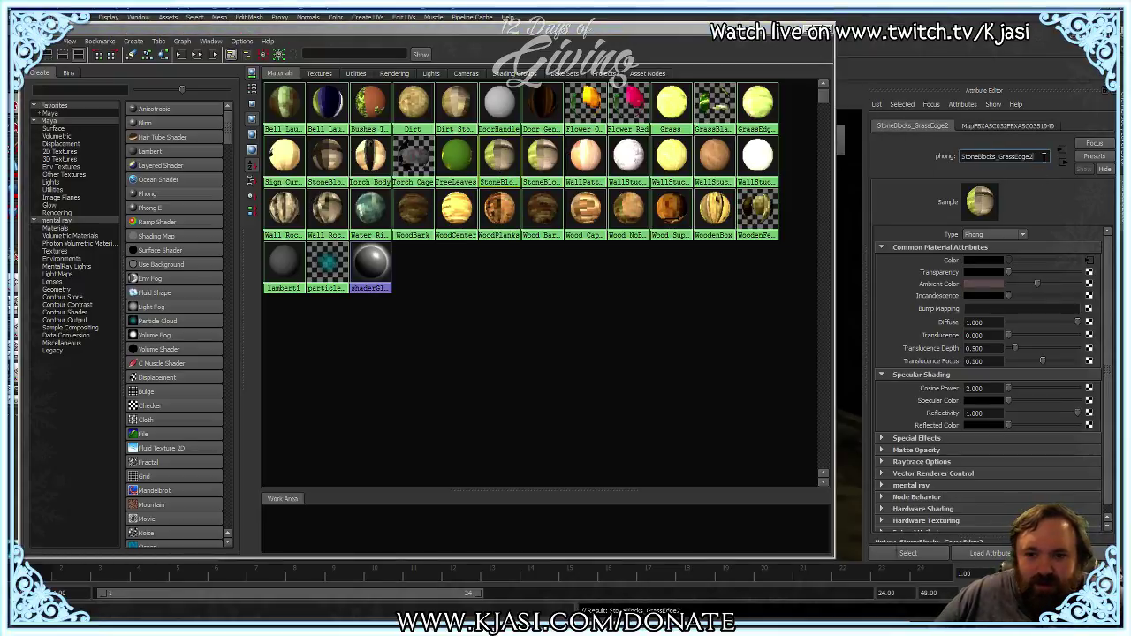
Step: Copy the StoneBlocks_GrassEdge2 material name and rename its connected file texture node as StoneBlocks_GrassEdge2_Color
double_click(1044, 157)
key(ctrl+c)
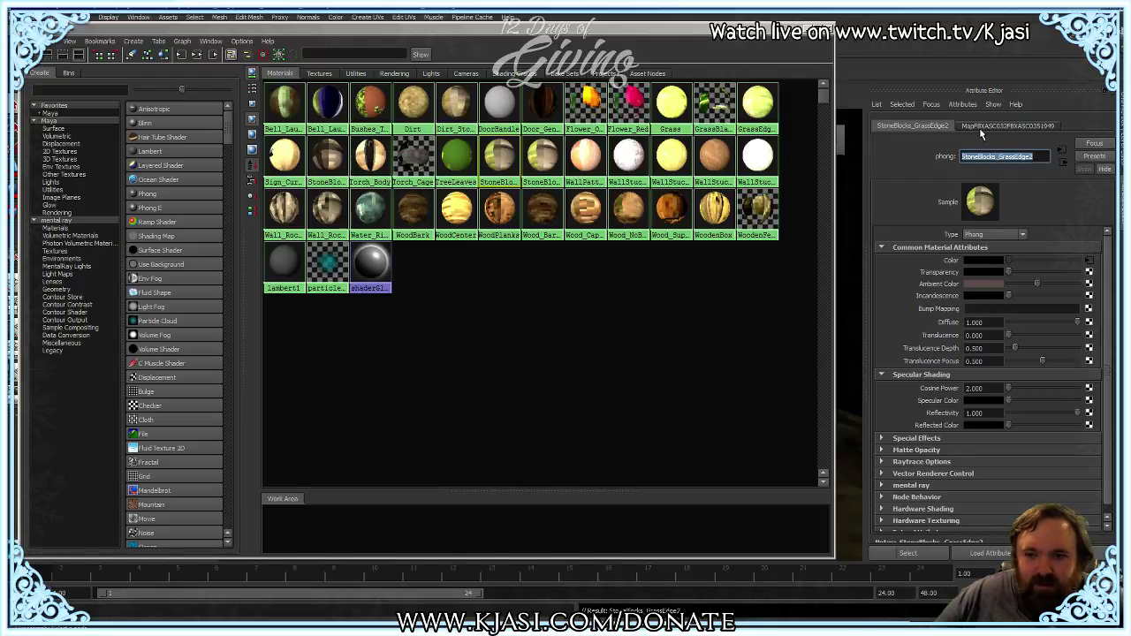
click(979, 127)
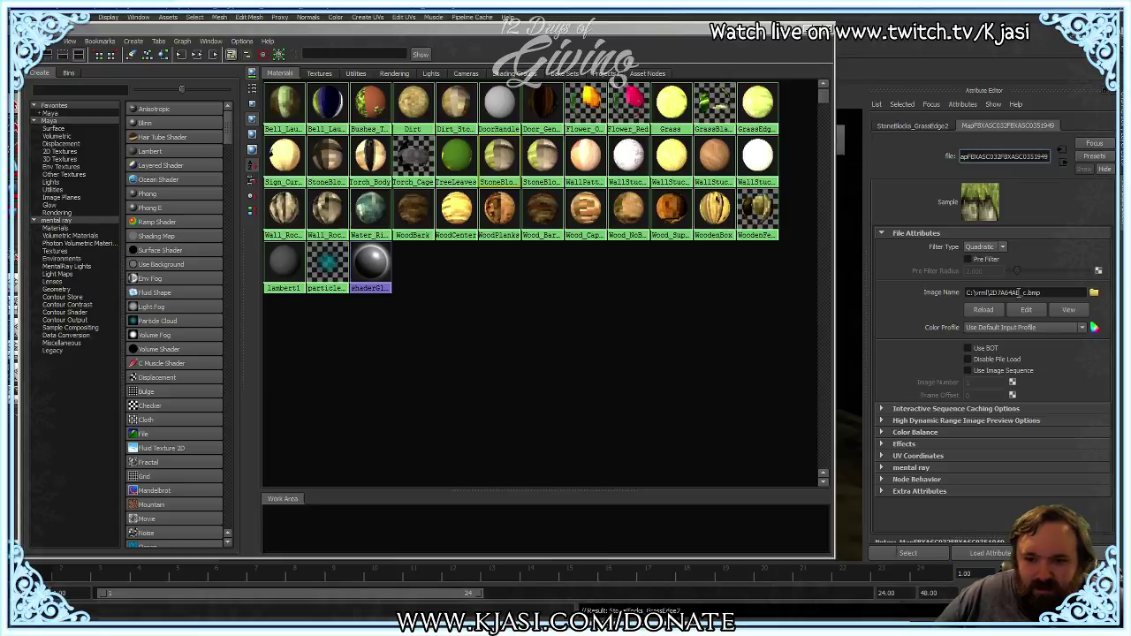
key(ctrl+v)
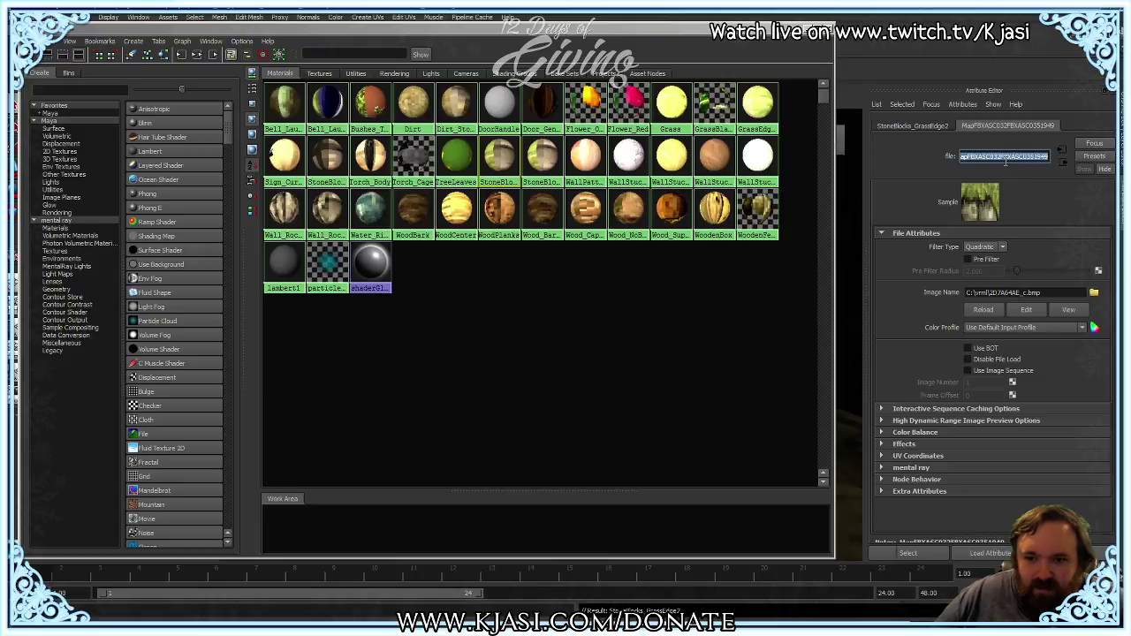
text(_Co)
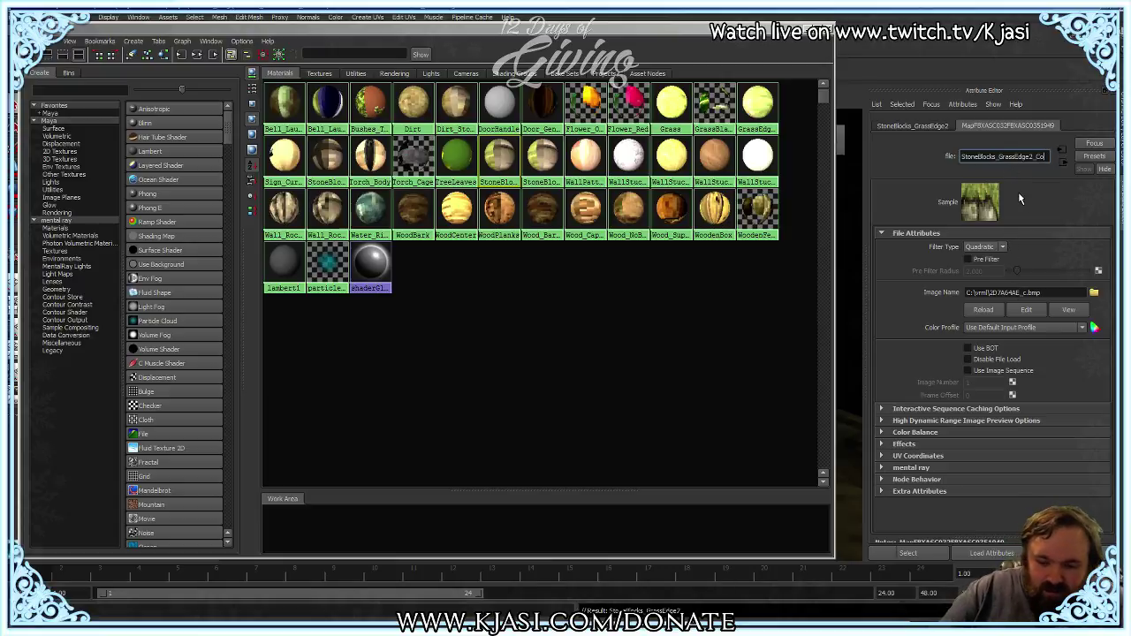
text(lor)
key(Return)
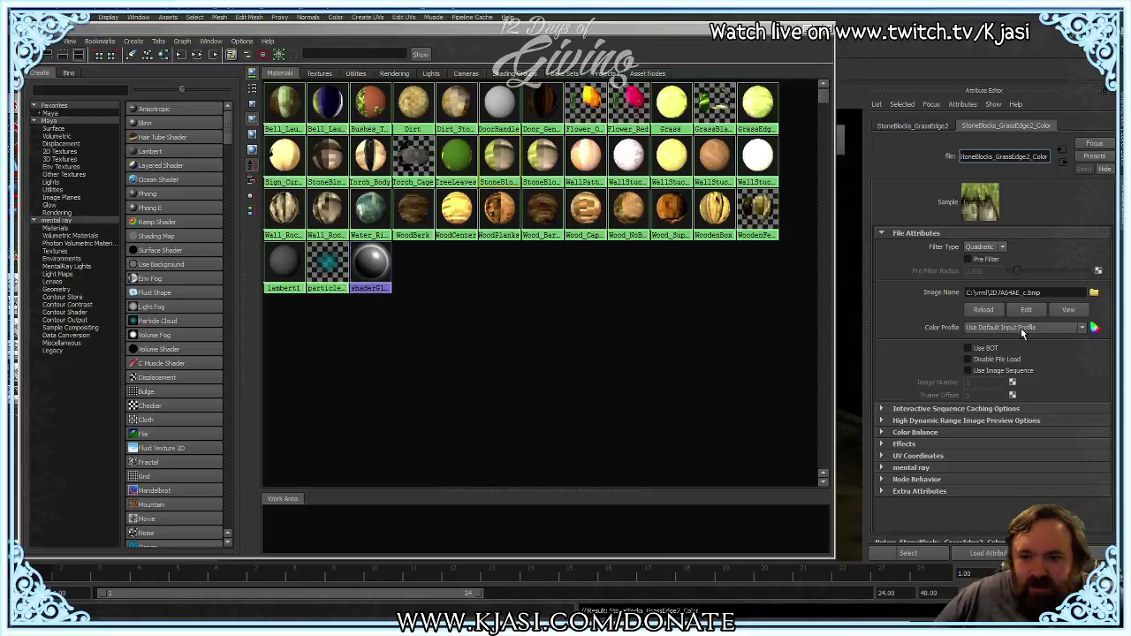
Step: Copy the image code 2D7A64AE from the texture's file path and search the vrml folder for it
drag(1022, 292, 989, 292)
key(ctrl+c)
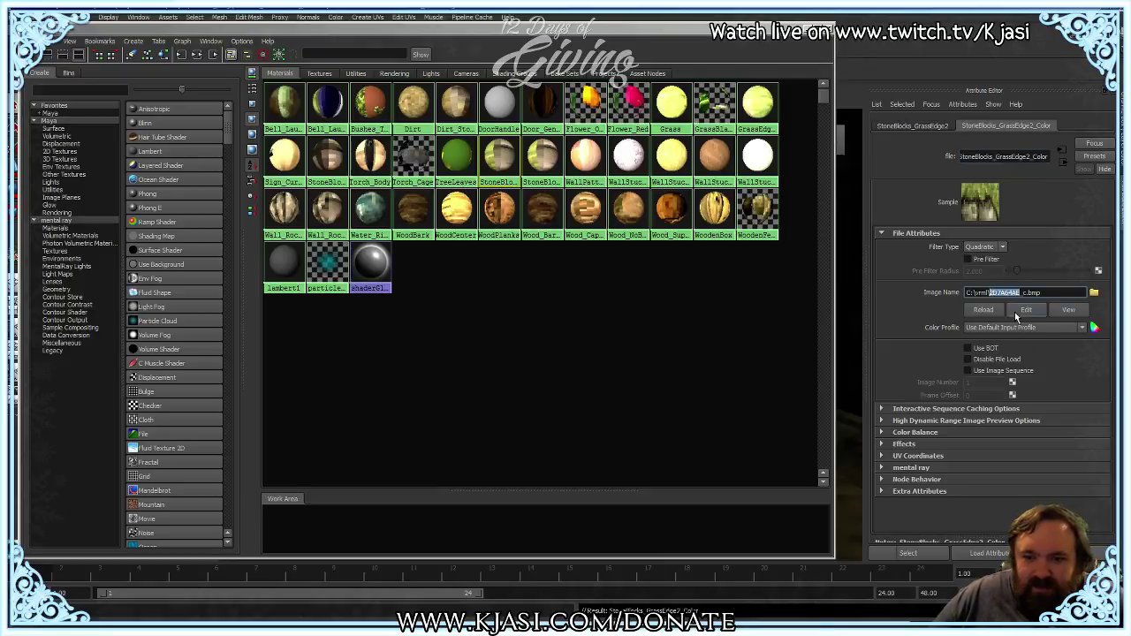
key(alt+Tab)
click(511, 227)
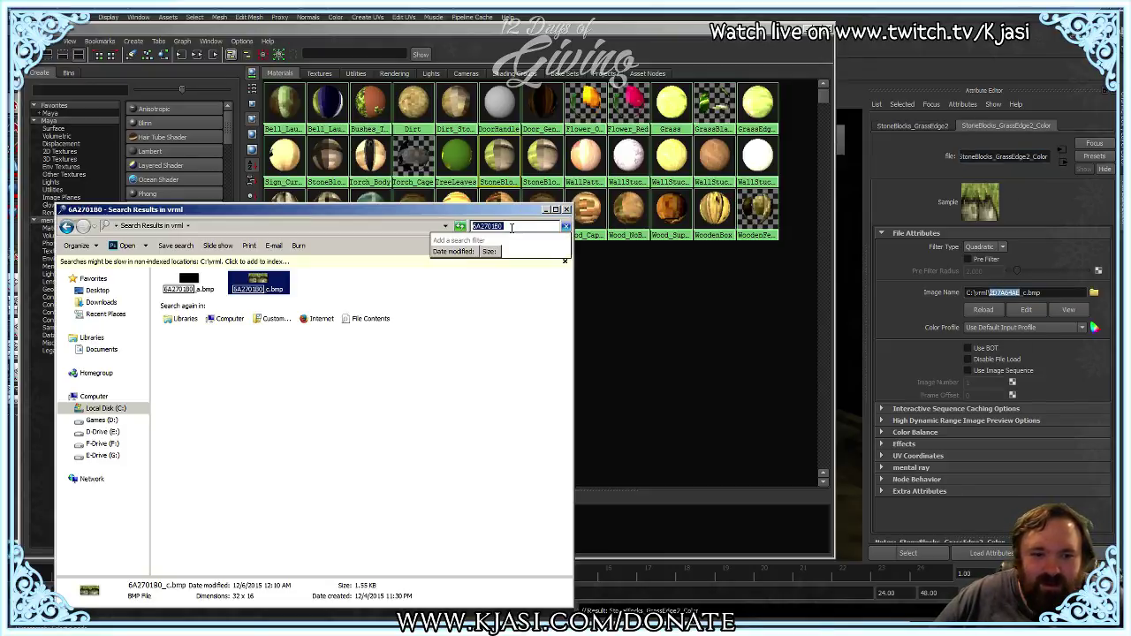
key(ctrl+v)
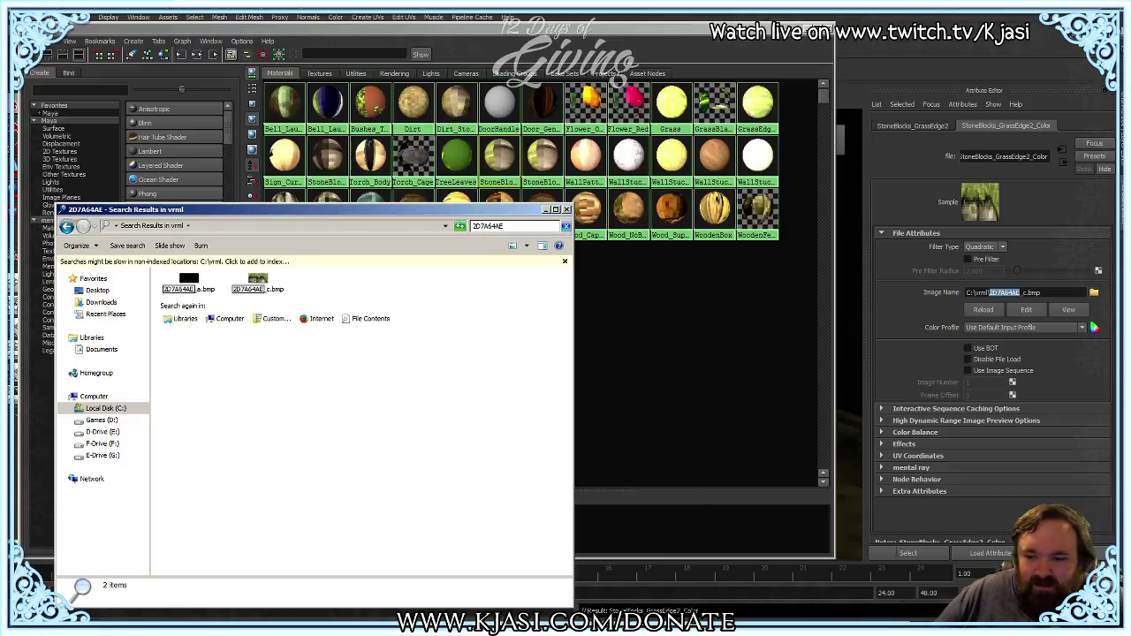
Step: Copy 2D7A64AE_c.bmp into the Textures folder and rename it as StoneBlocks_GrassEdge2_Color.bmp
key(alt+Tab)
drag(254, 285, 846, 305)
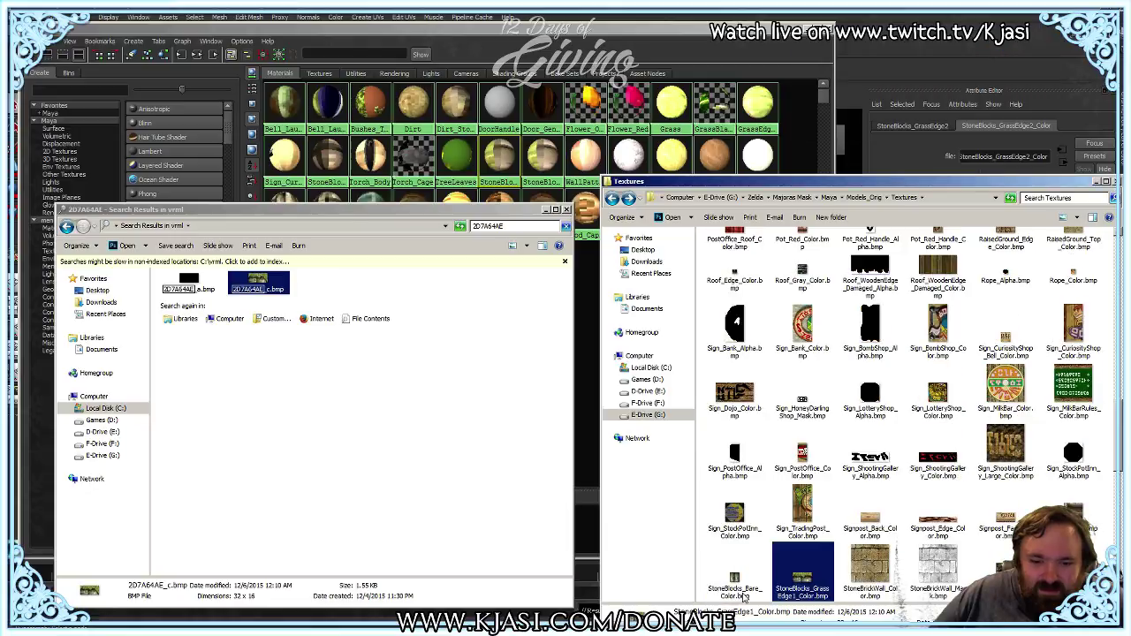
scroll(824, 408, up, 15)
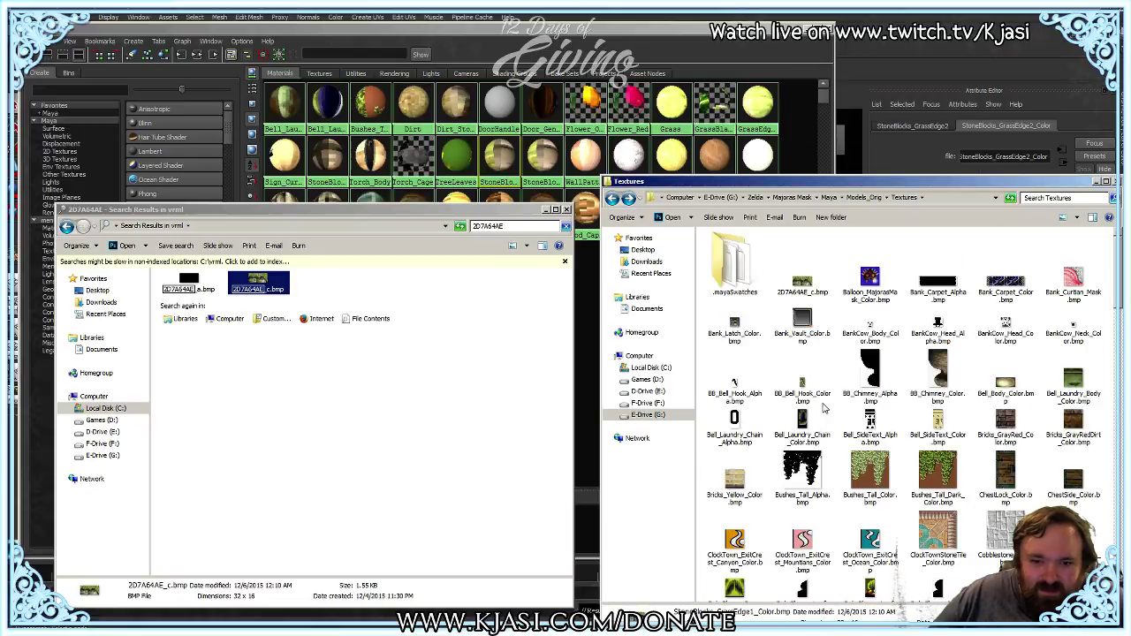
click(807, 298)
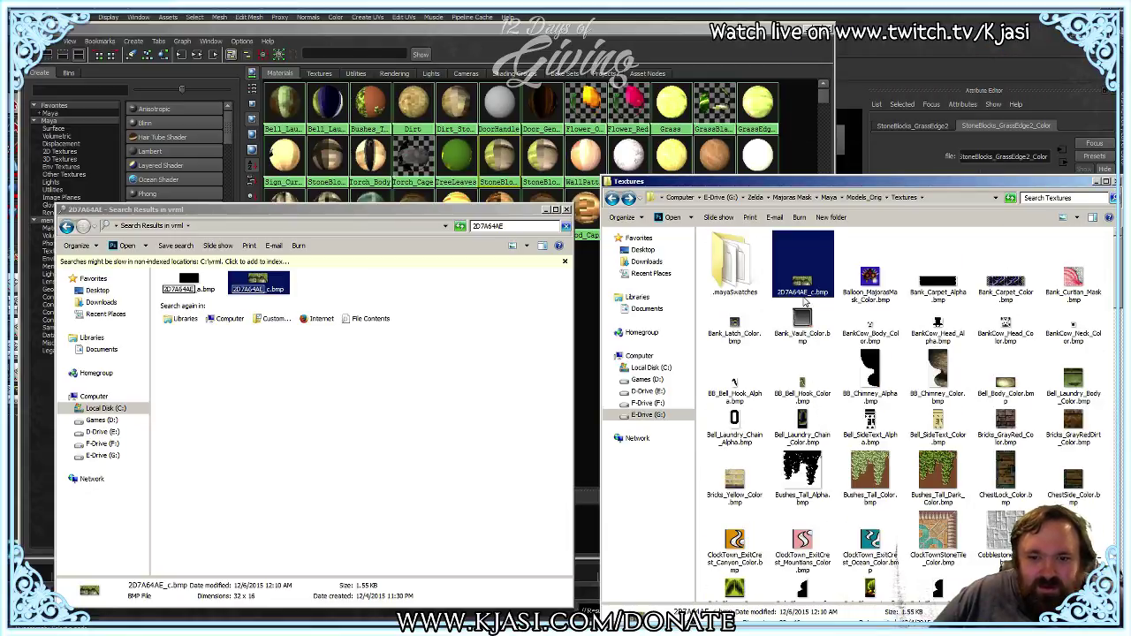
text(StoneBlocks_GrassEdge1_Color)
key(Return)
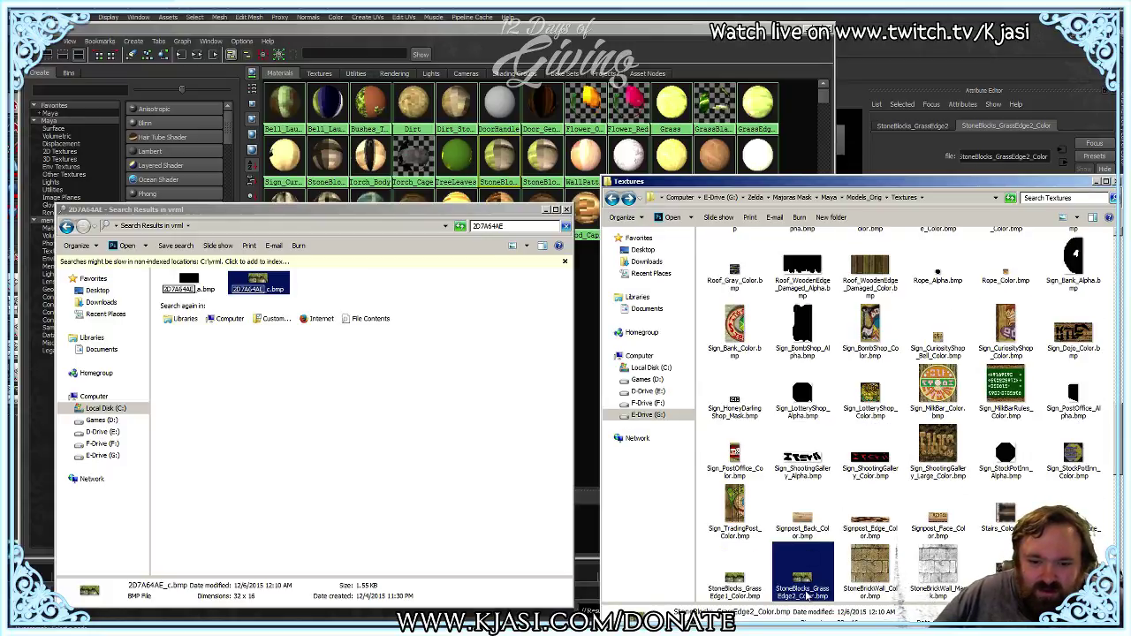
click(808, 594)
Step: Return to Maya and browse to the Models_Orig/Textures folder for the StoneBlocks_GrassEdge2_Color texture's image
click(943, 74)
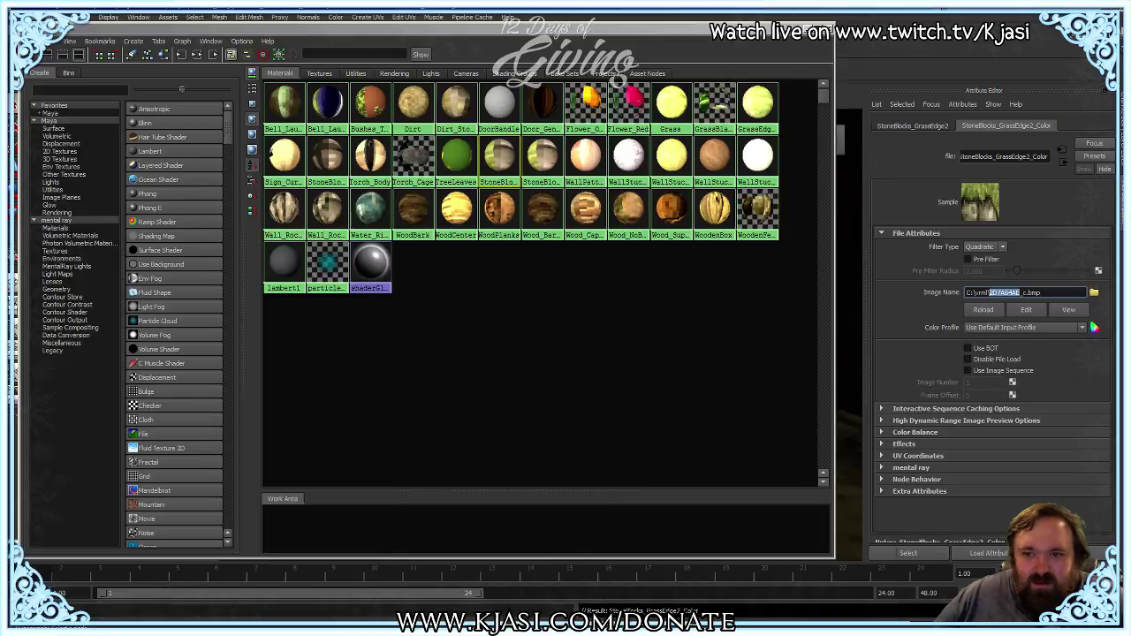
click(1094, 293)
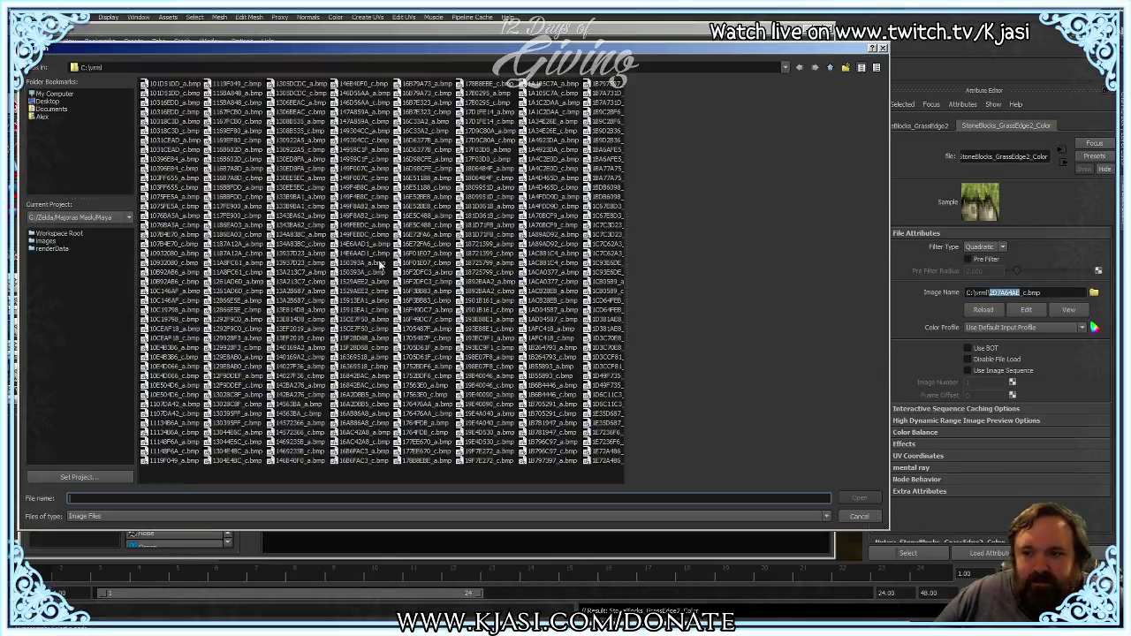
click(784, 68)
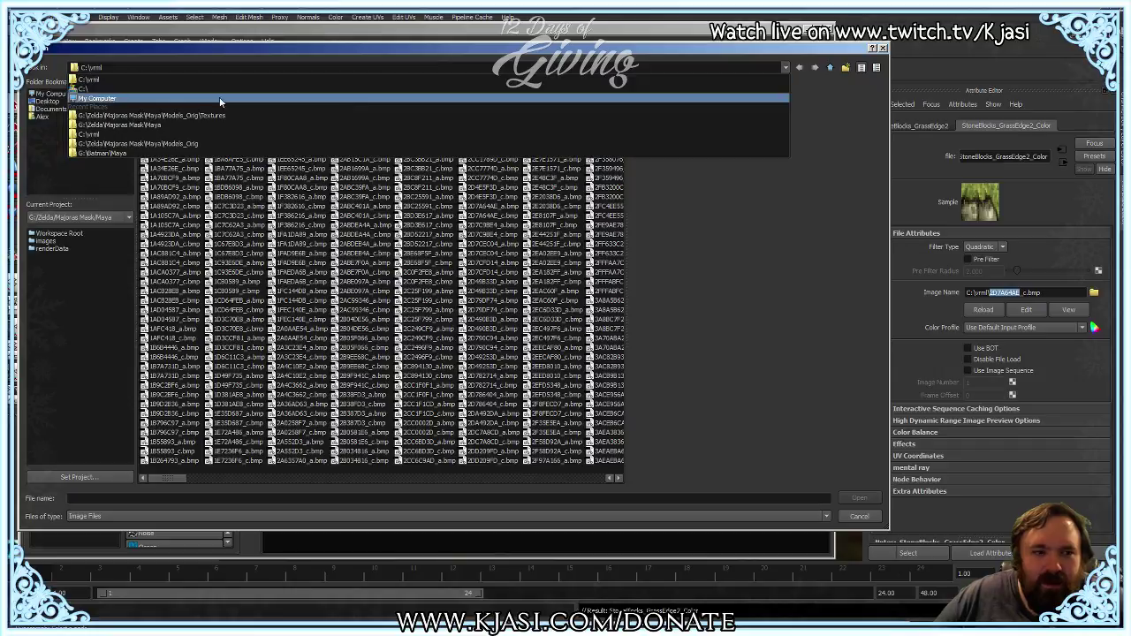
click(203, 116)
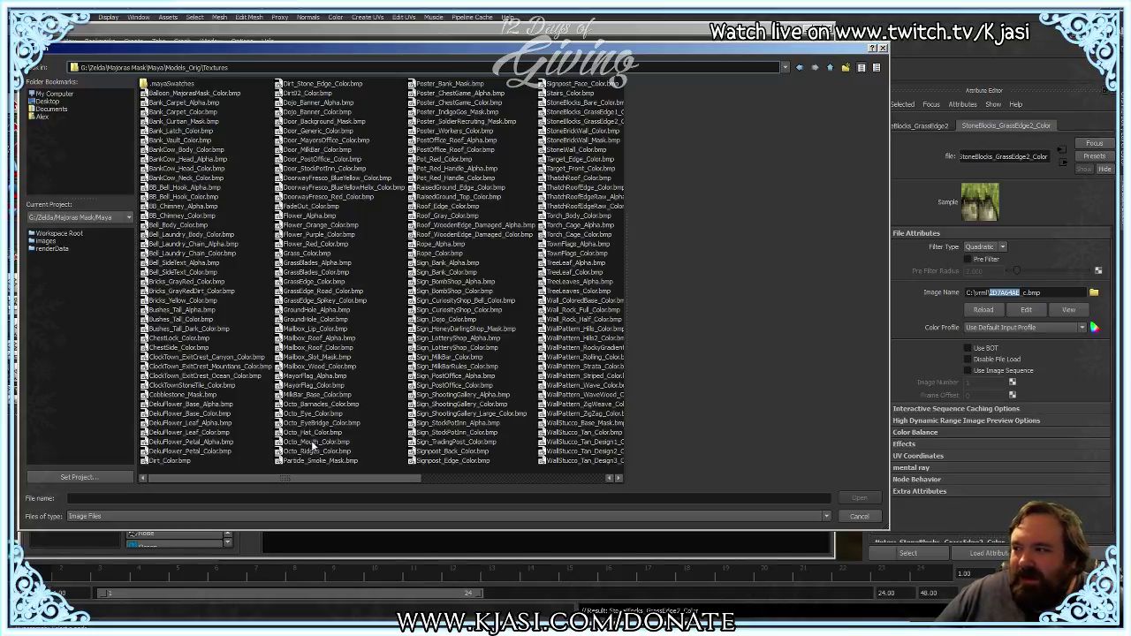
drag(293, 479, 411, 479)
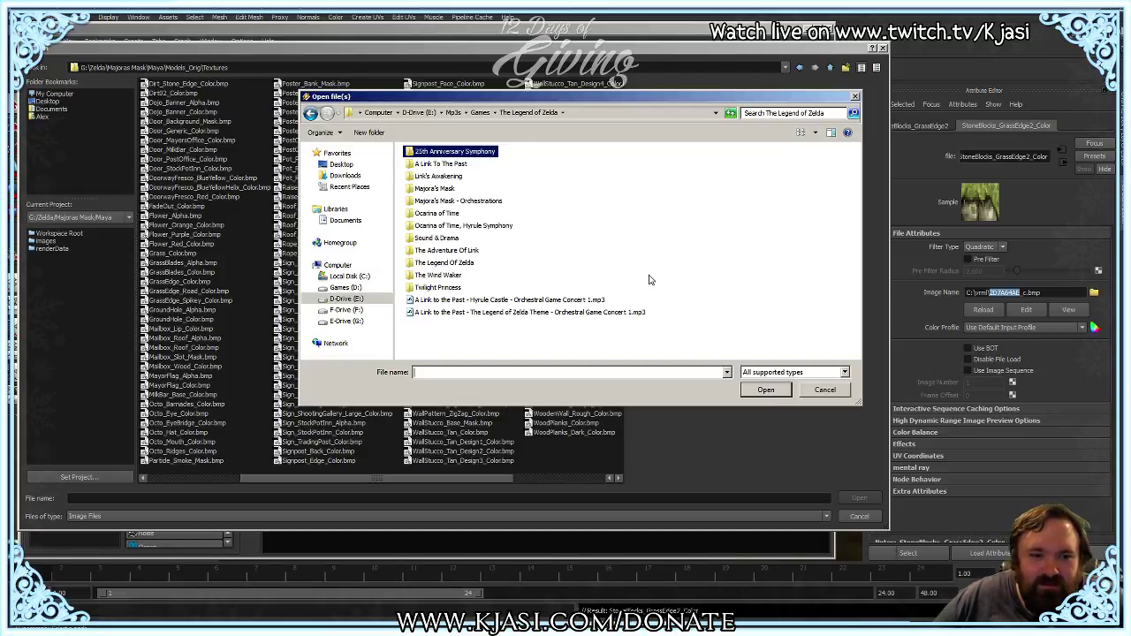
Step: Shrink the music player's file dialog, move it aside, and open all tracks in the A Link To The Past folder
click(674, 231)
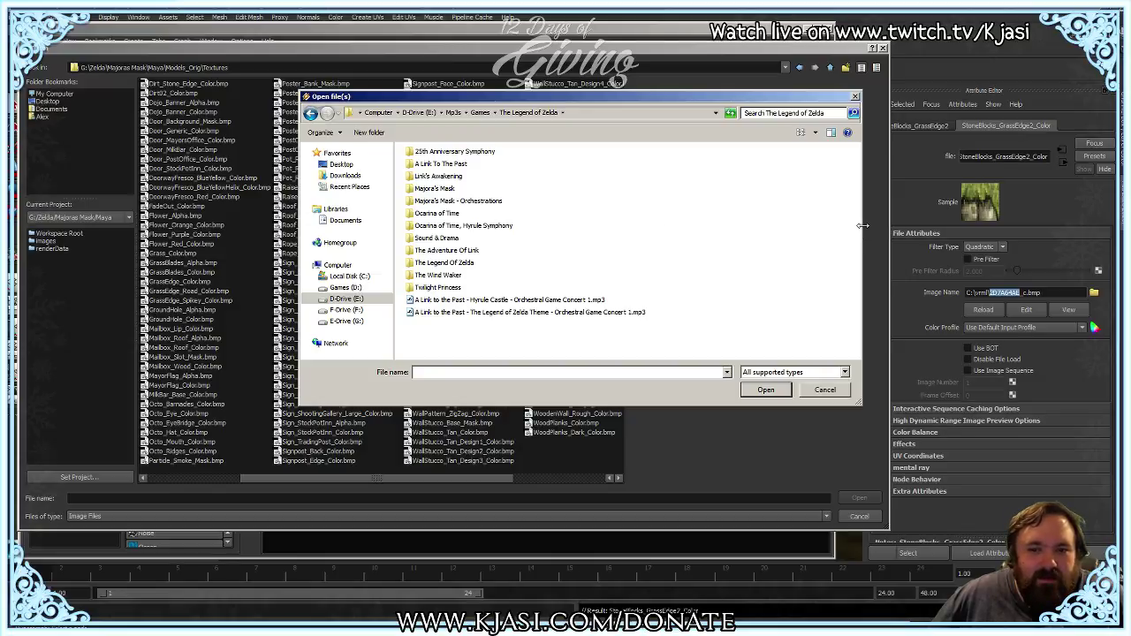
drag(862, 227, 585, 227)
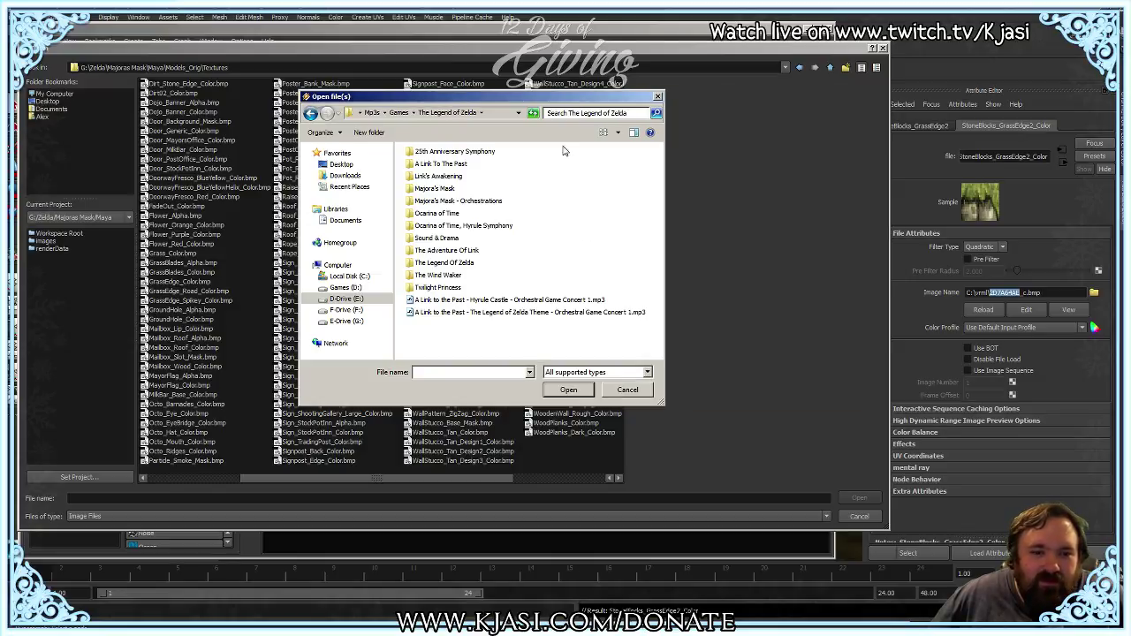
drag(1030, 284, 986, 308)
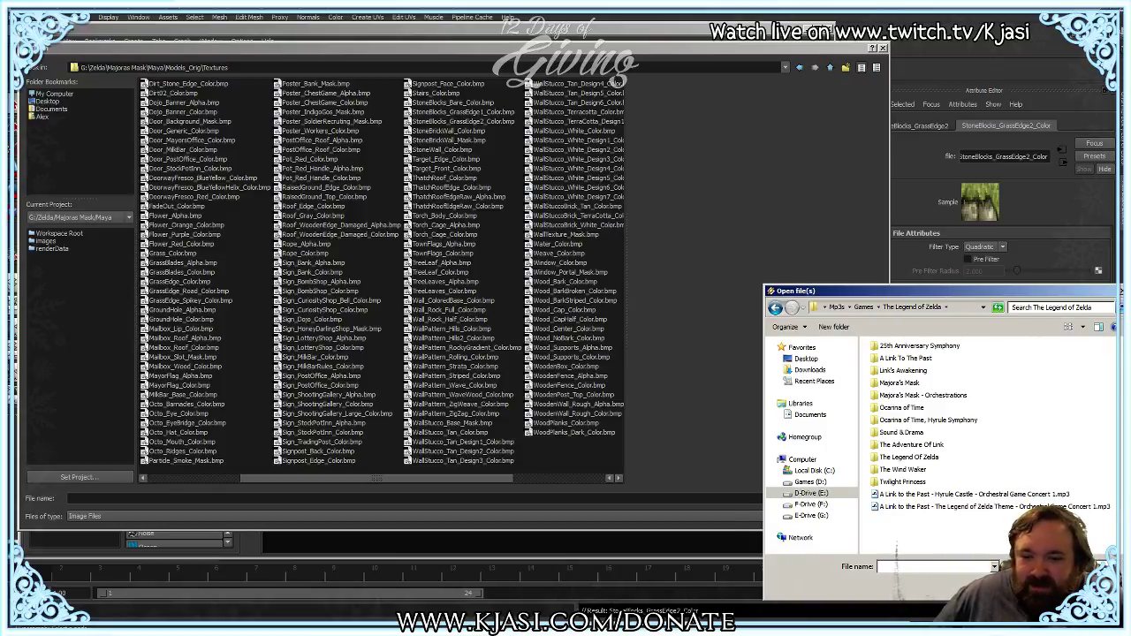
double_click(904, 360)
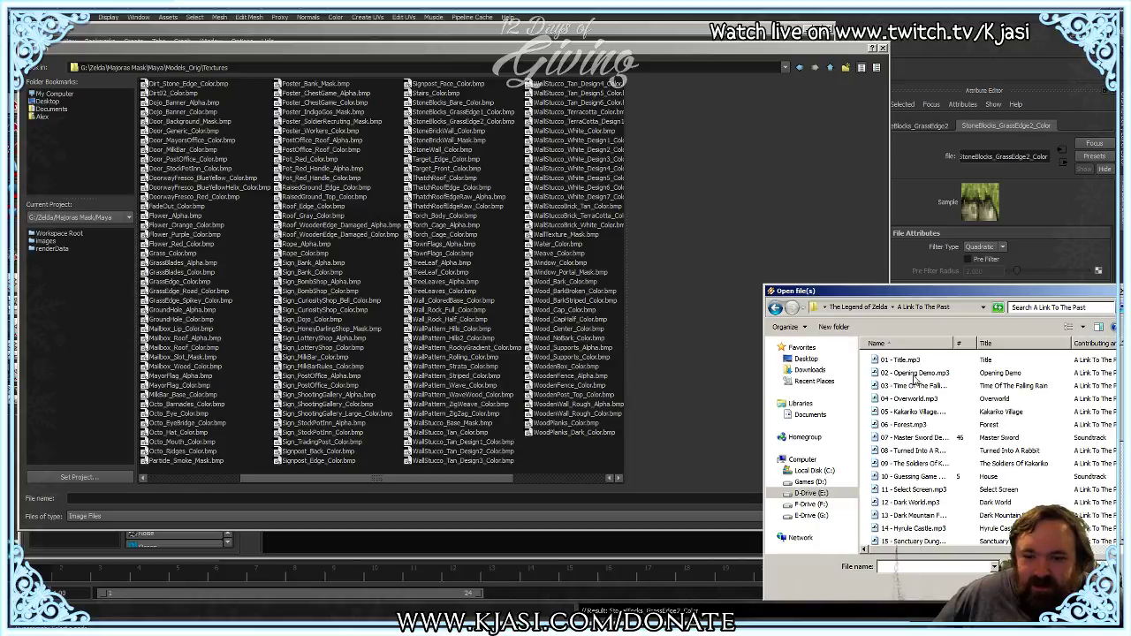
click(906, 361)
key(ctrl+a)
key(Return)
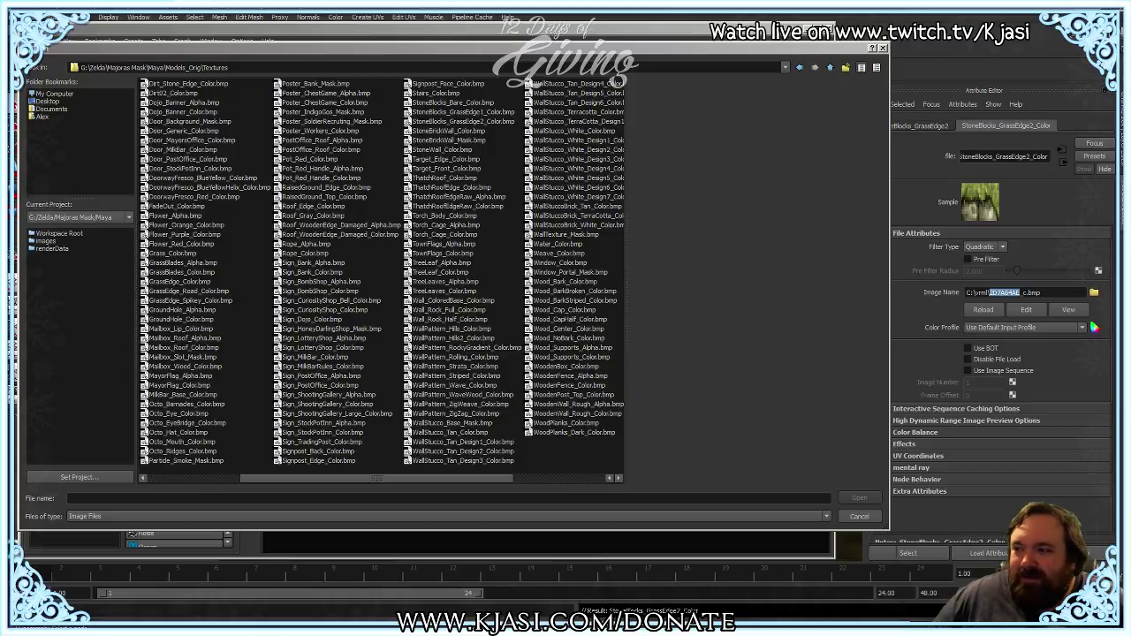
Step: Open all tracks in the Majora's Mask - Orchestrations folder in the music player, and return to Maya's image browser
key(l)
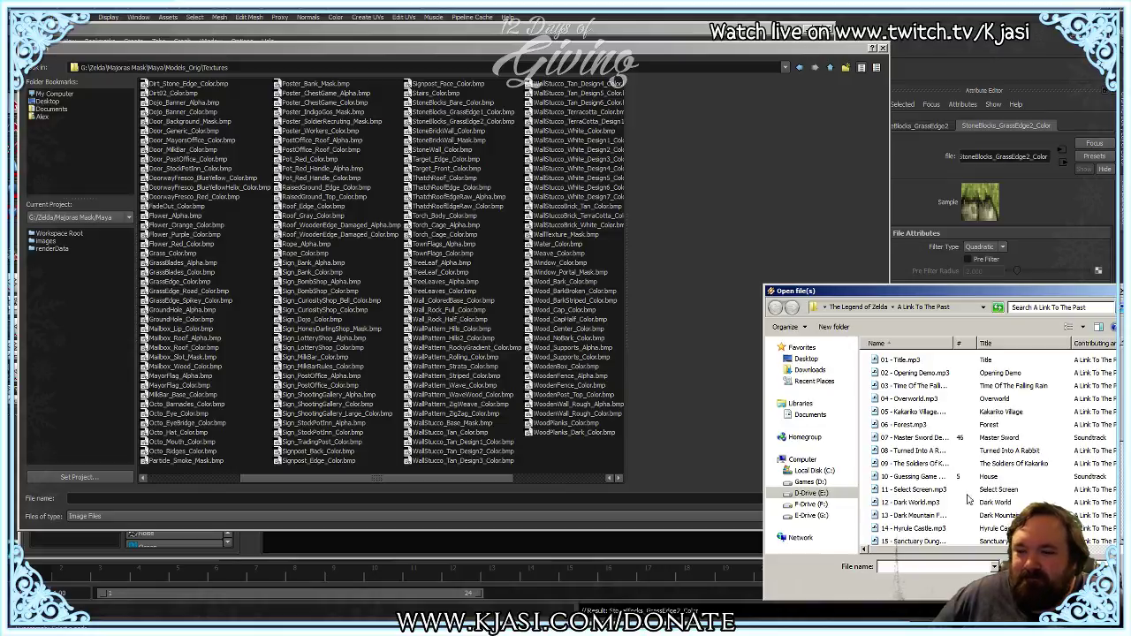
click(867, 307)
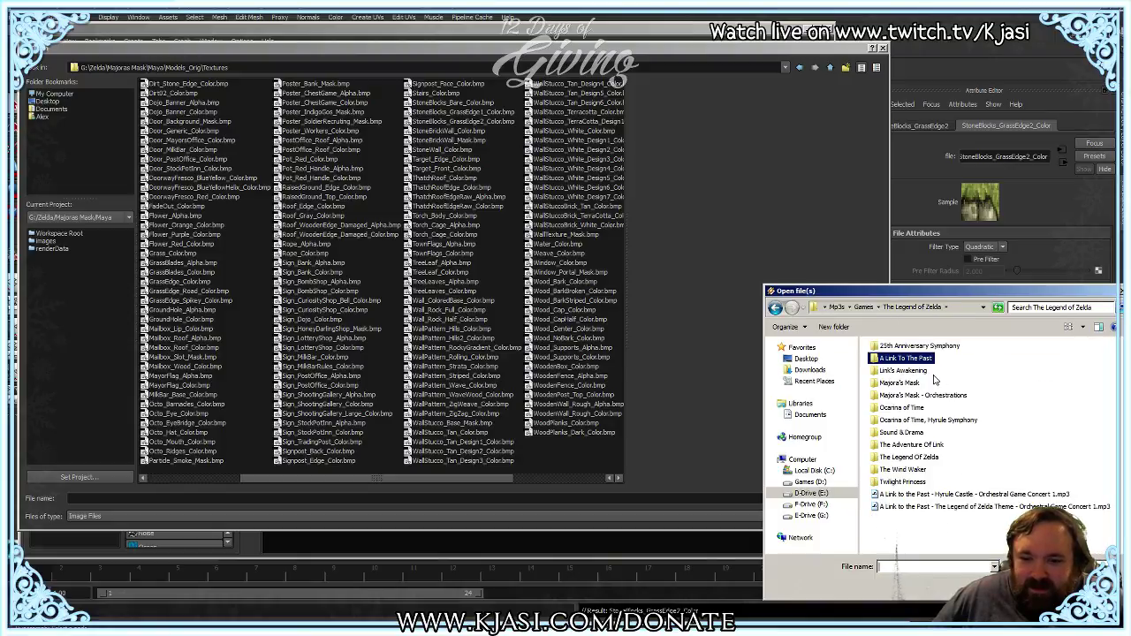
click(902, 383)
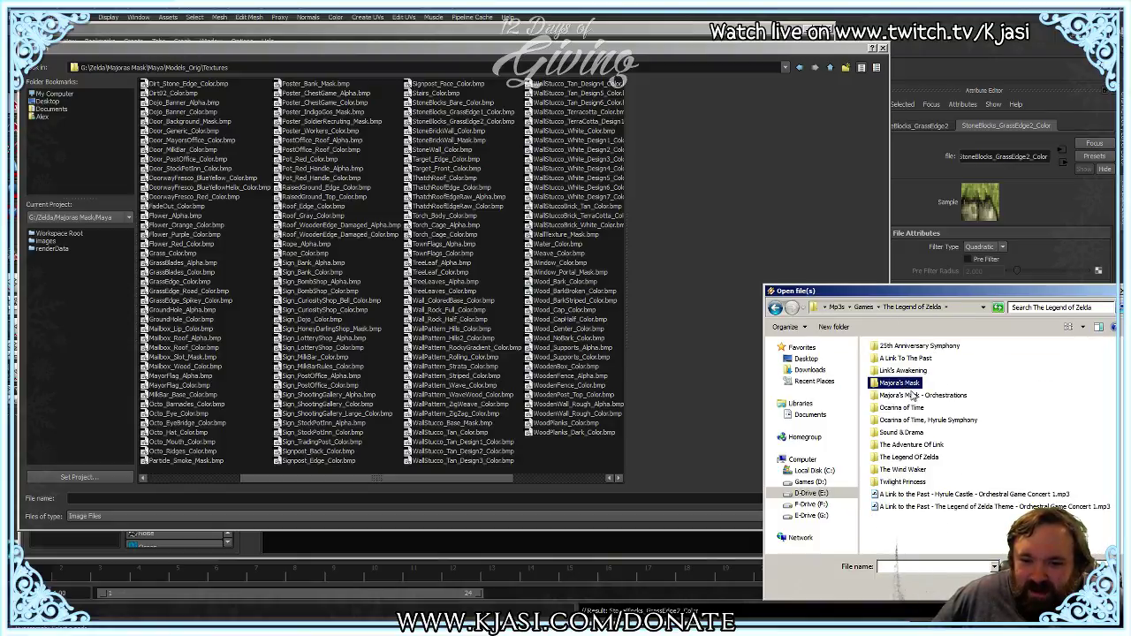
double_click(906, 396)
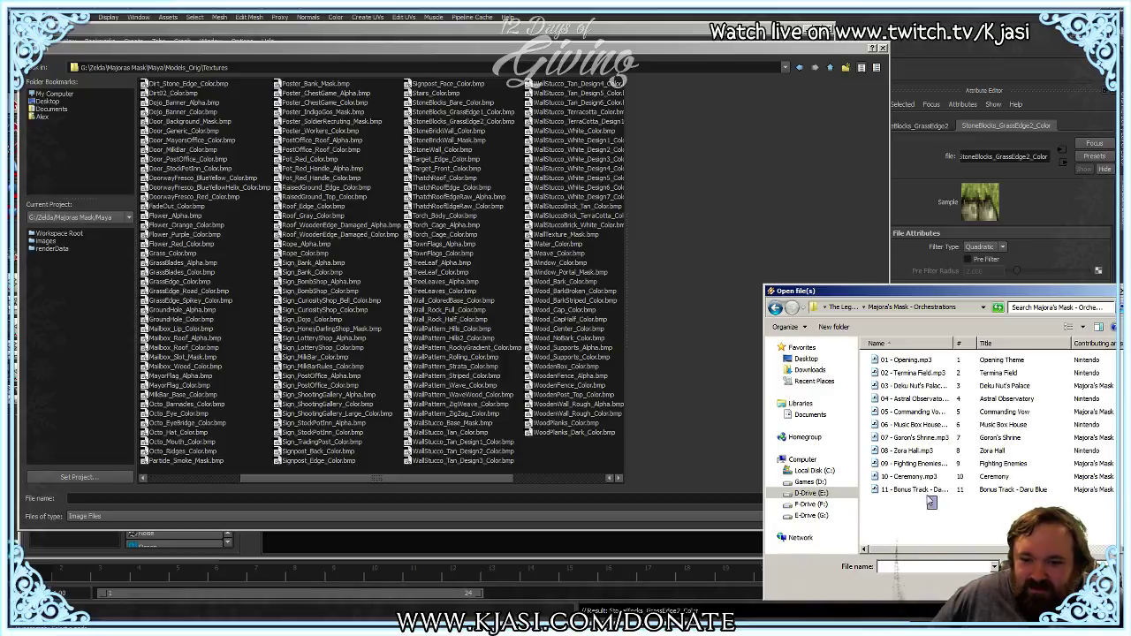
key(ctrl+a)
key(Return)
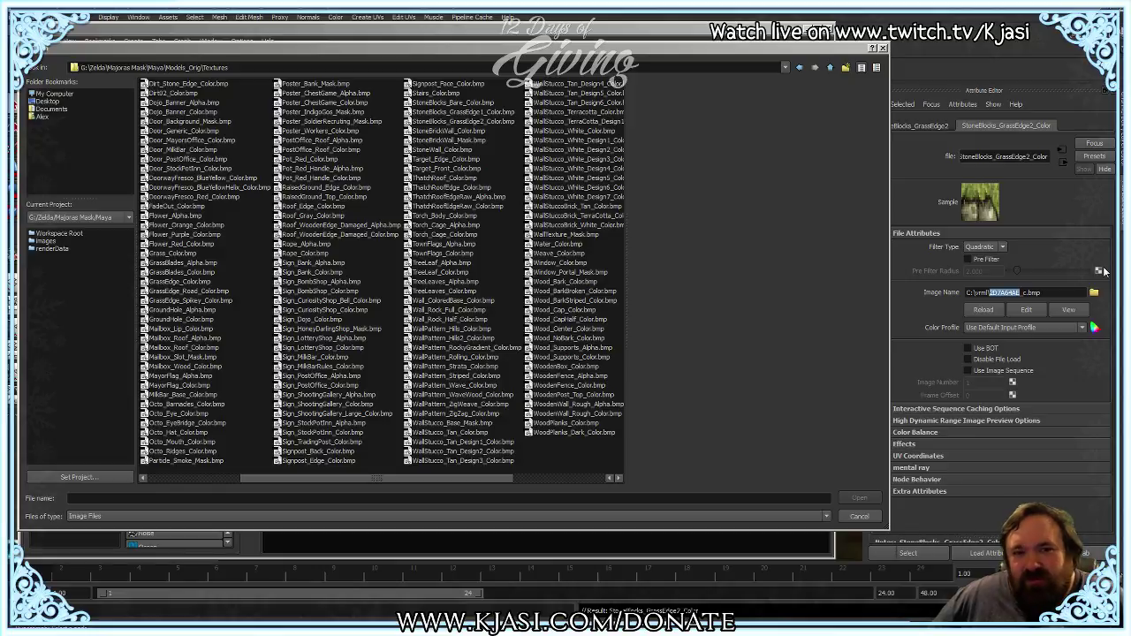
click(549, 464)
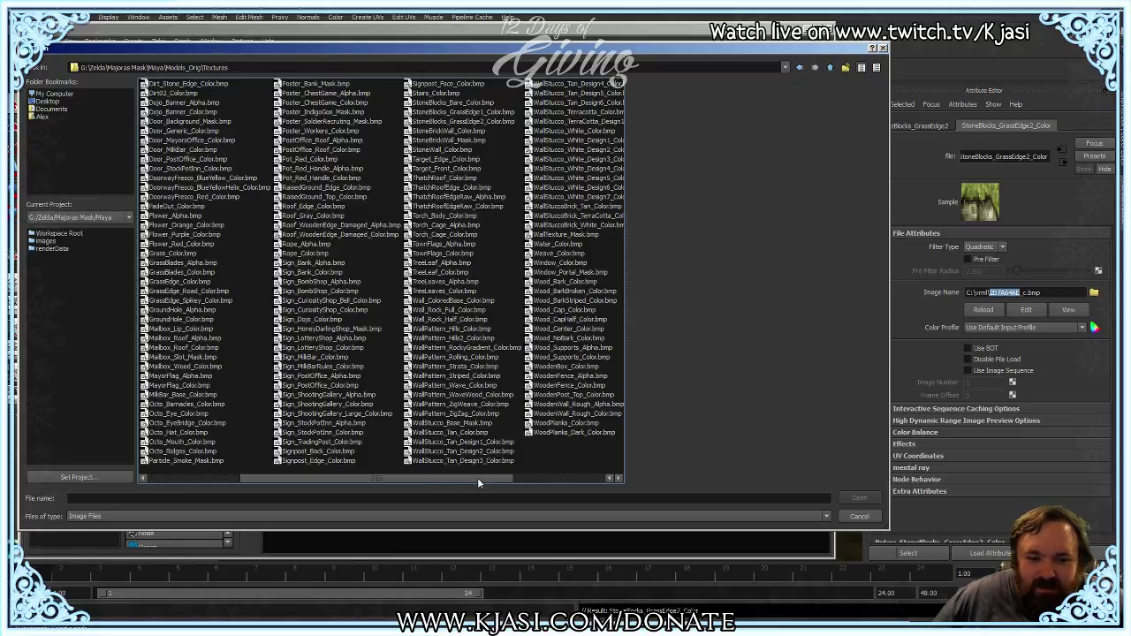
Step: Link the StoneBlocks_GrassEdge2_Color texture to StoneBlocks_GrassEdge2_Color.bmp in the Textures folder and check its parent material
scroll(522, 482, down, 1)
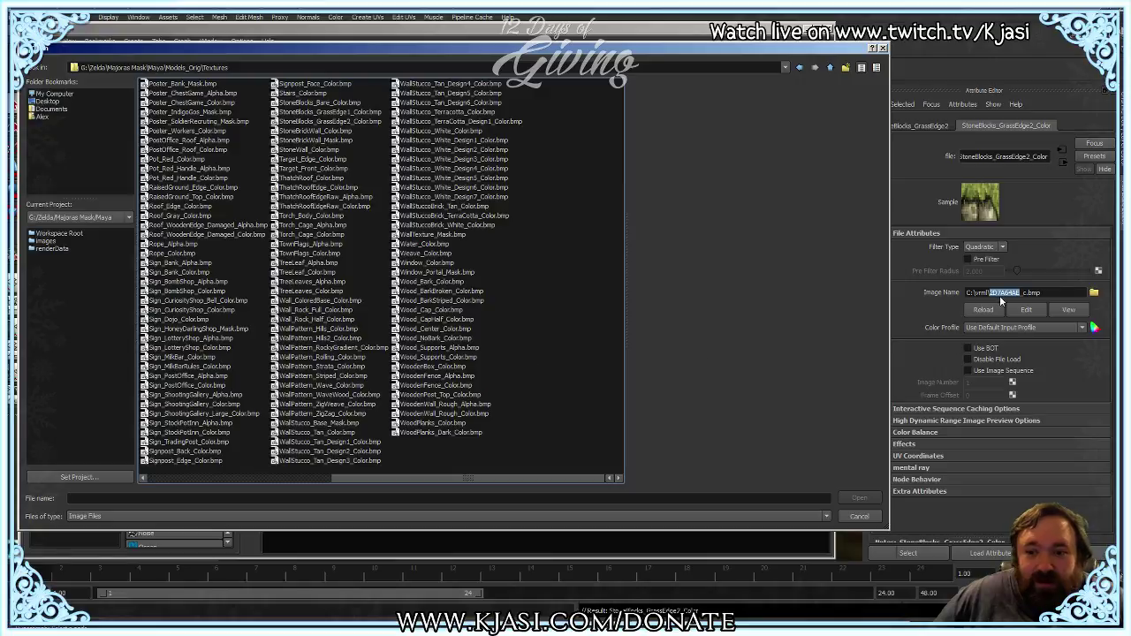
click(1097, 293)
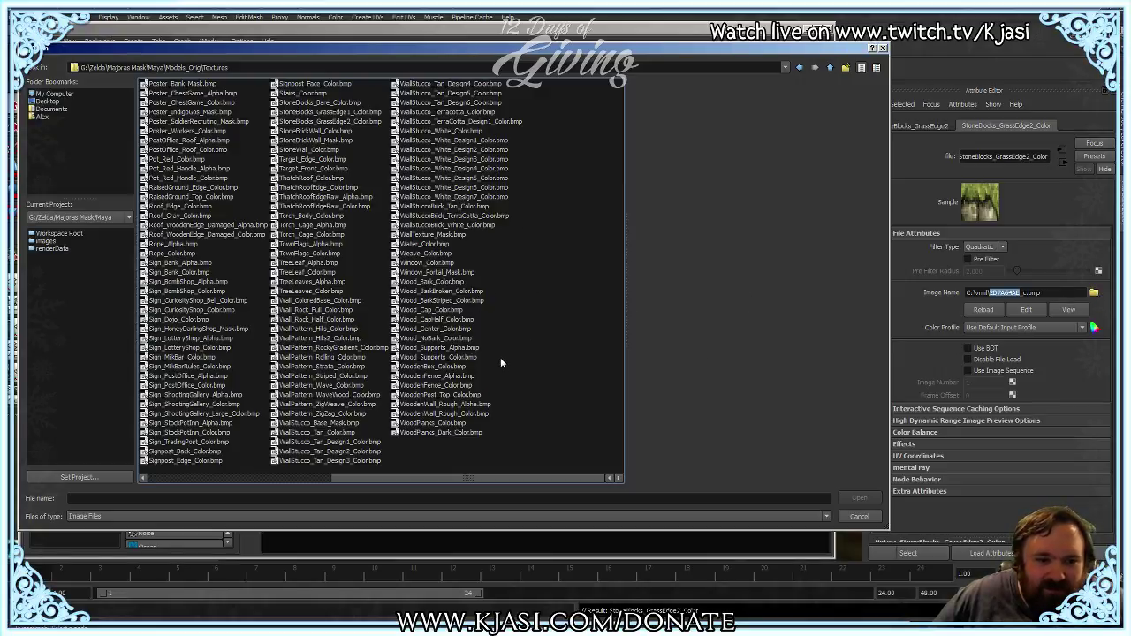
click(341, 123)
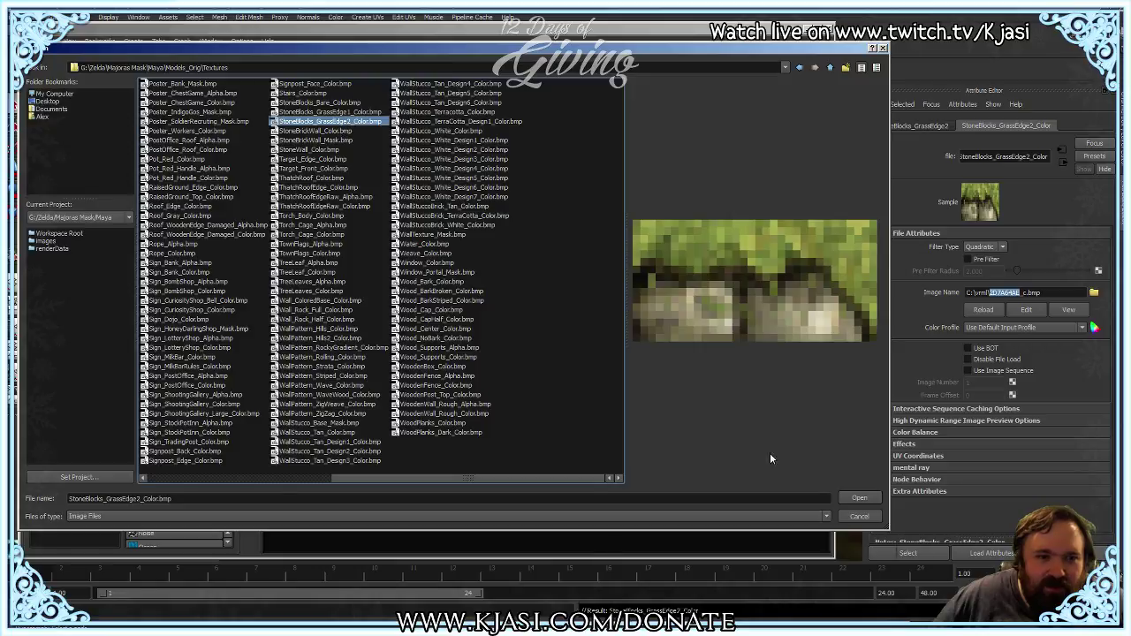
click(850, 499)
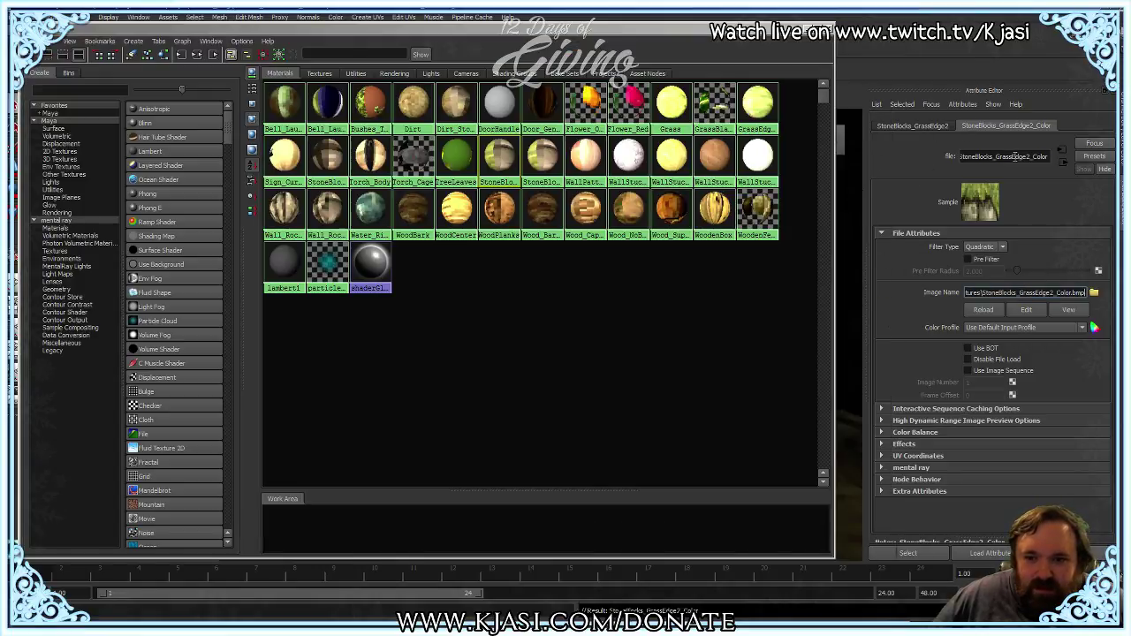
click(919, 125)
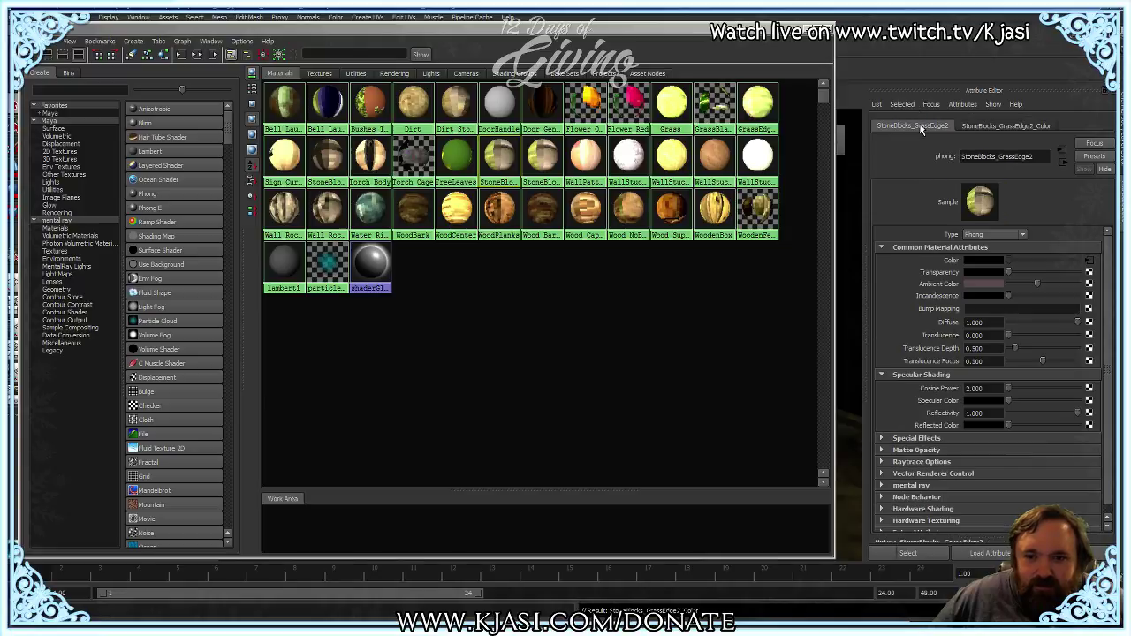
click(1008, 127)
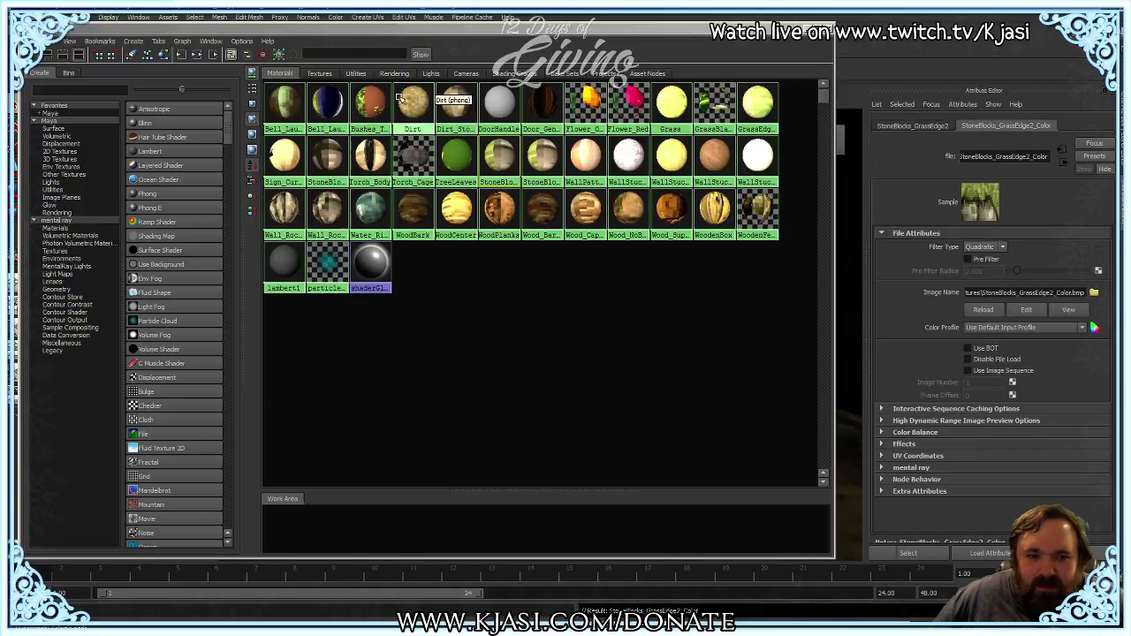
Step: Look over the scene's materials and textures, close the Hypershade, and save the laundry pool scene
click(460, 292)
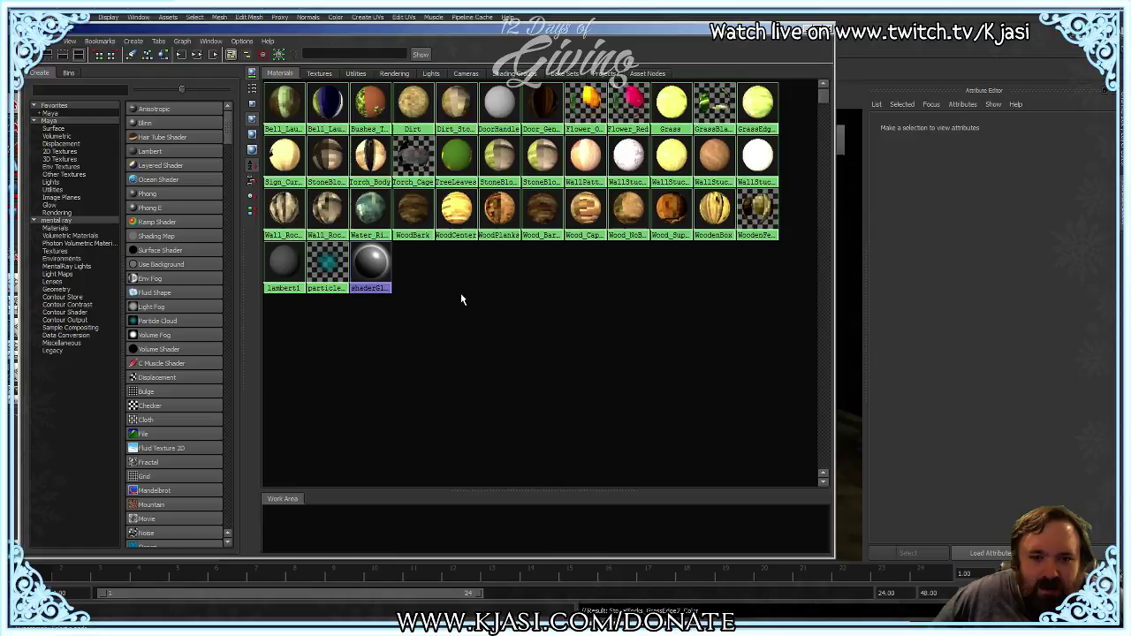
click(319, 73)
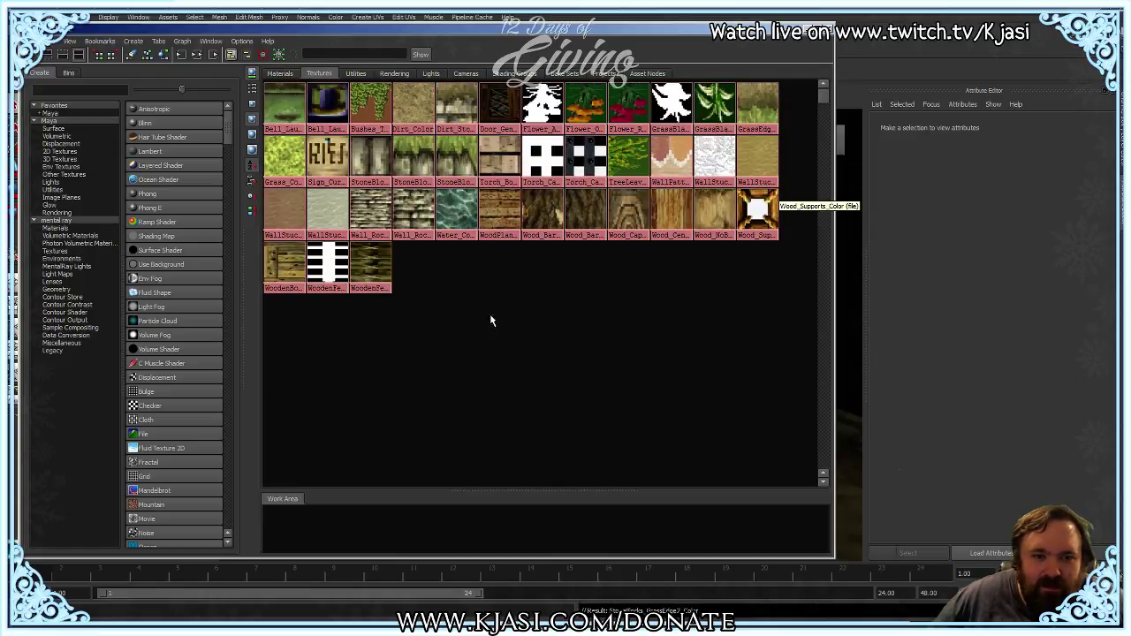
click(280, 74)
click(320, 74)
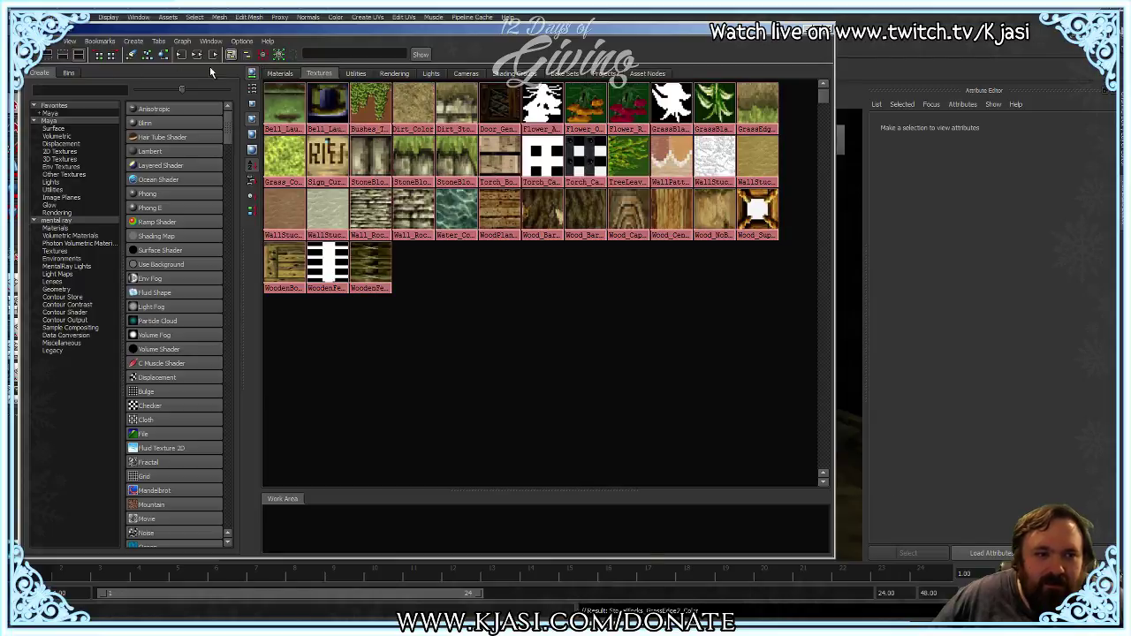
click(832, 29)
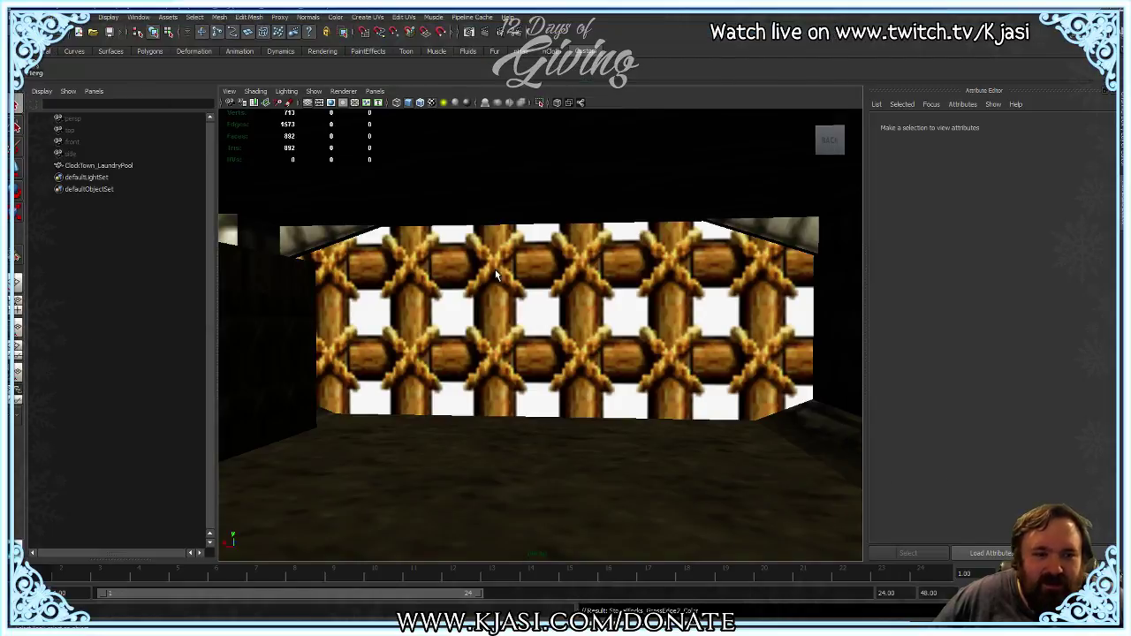
alt+drag(496, 276, 439, 368)
click(110, 32)
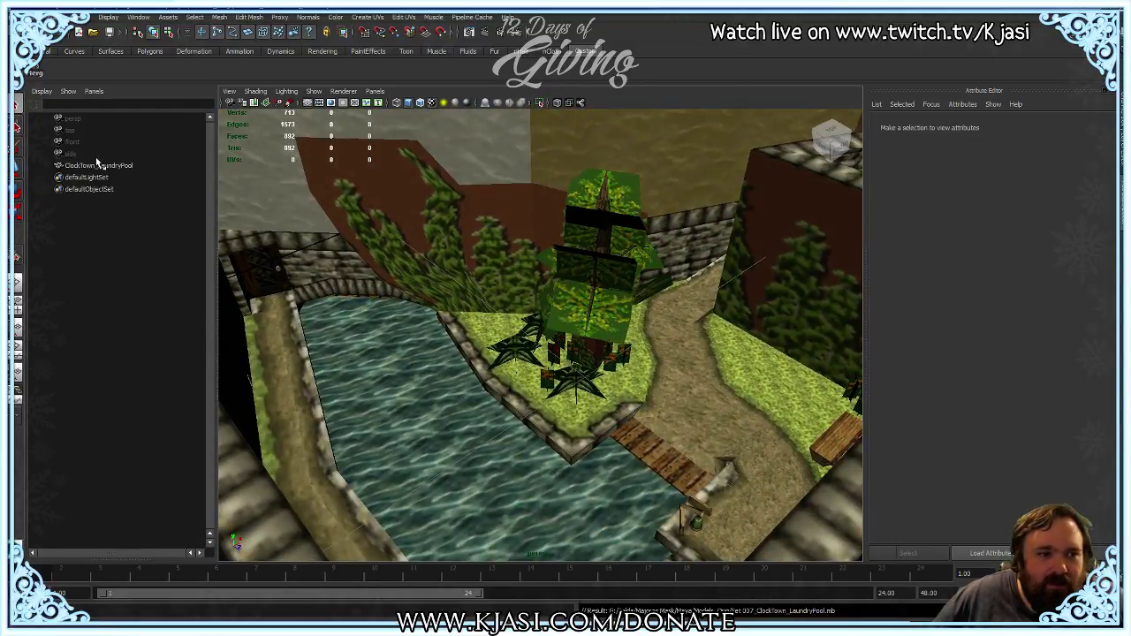
Step: Set up an FBX export of the entire scene to ClockTown_LaundryPool_Reference.fbx in the Models_Orig folder
click(25, 17)
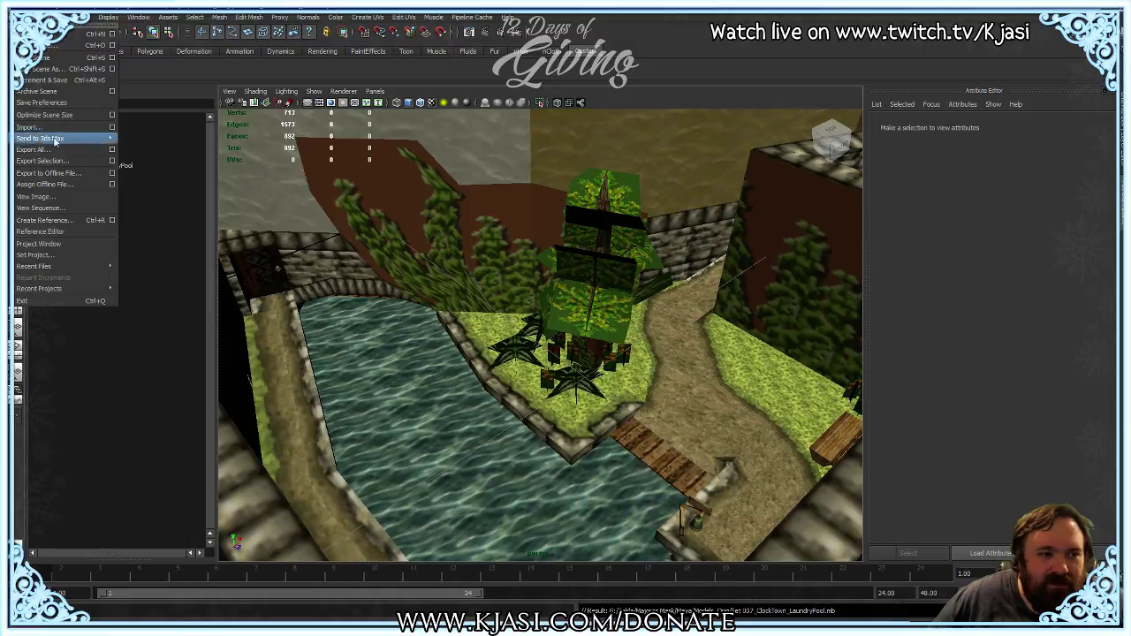
click(55, 154)
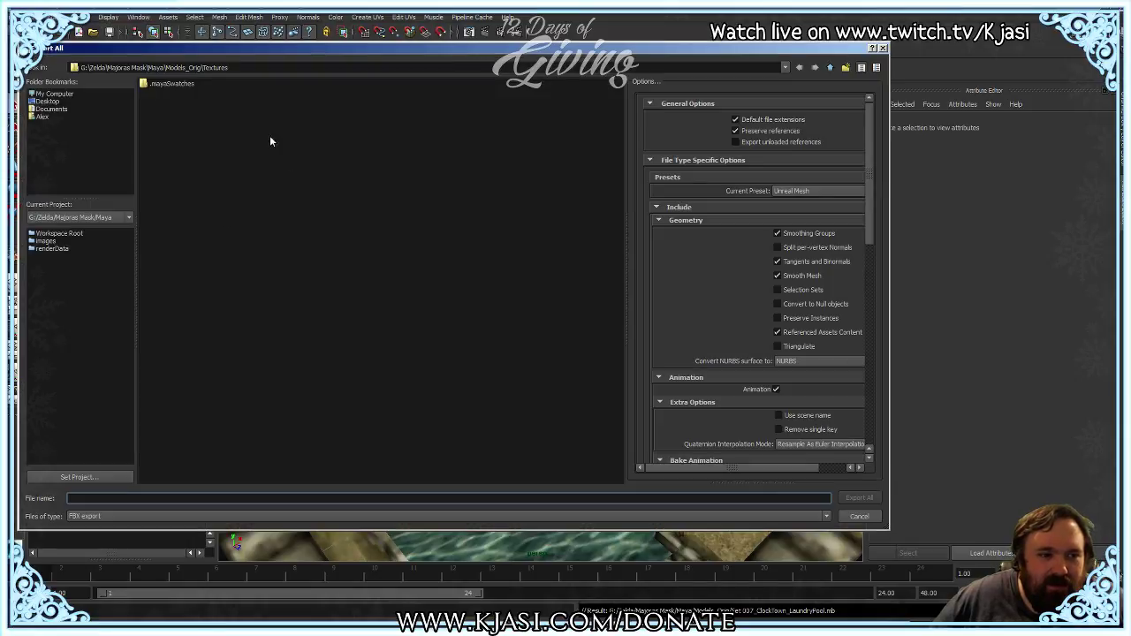
click(210, 516)
click(197, 517)
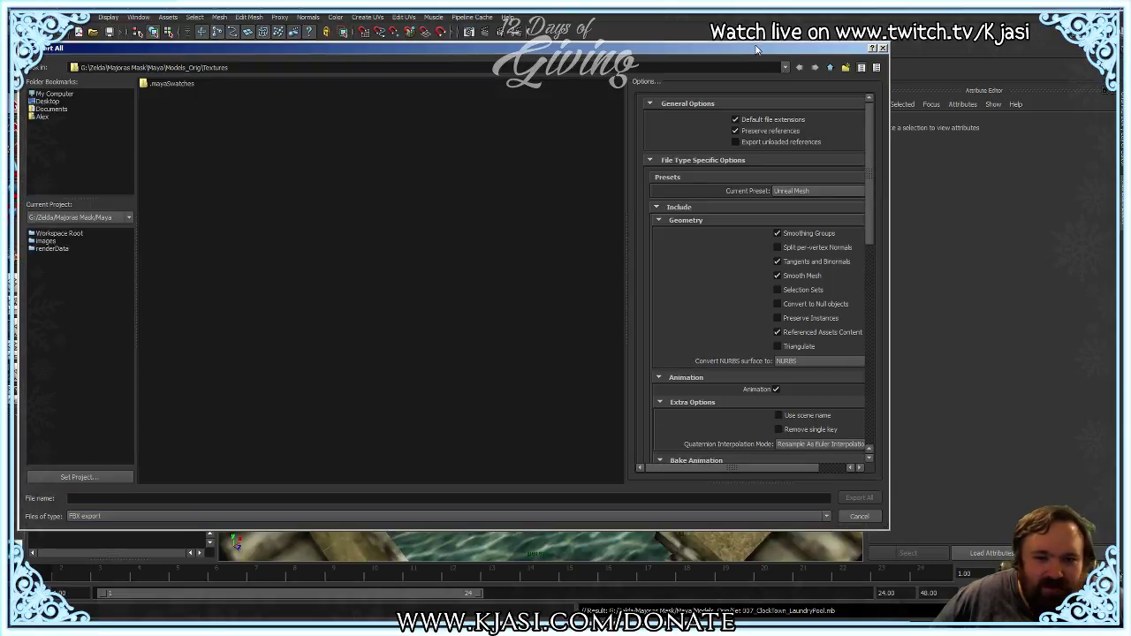
click(830, 68)
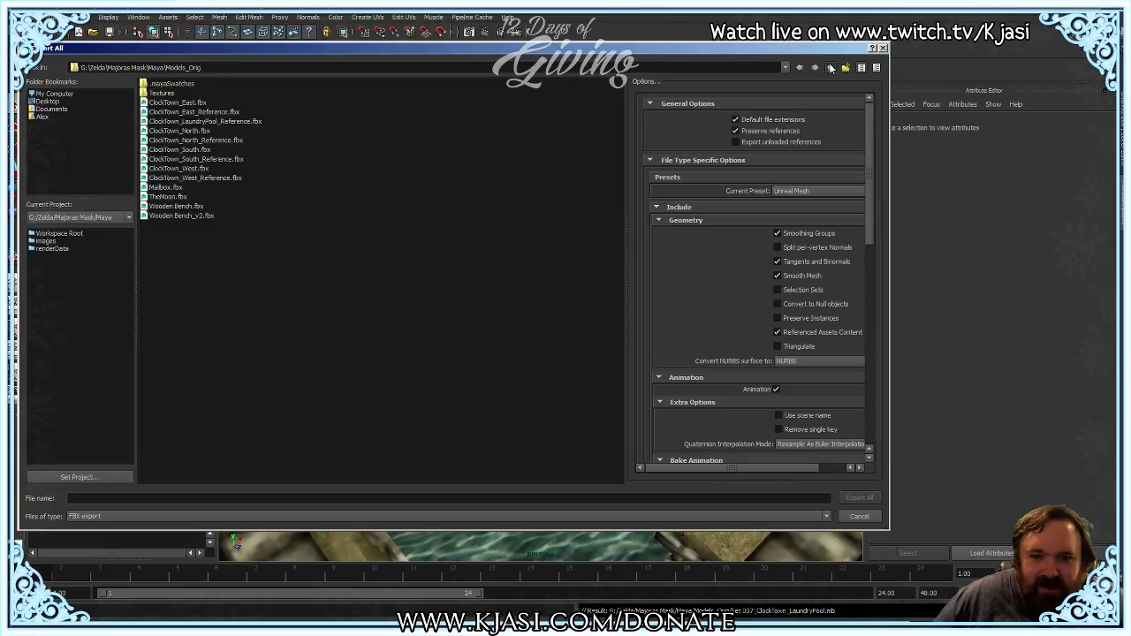
click(215, 122)
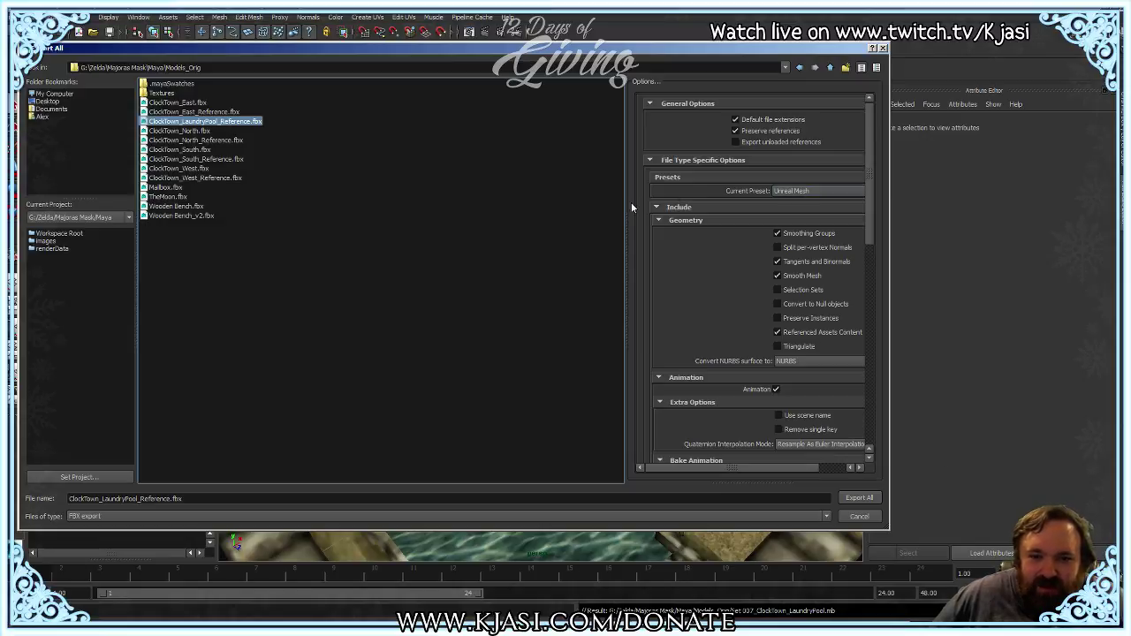
Step: Examine the FBX export options, including Bake Animation, Axis Conversion and Units
drag(631, 210, 533, 205)
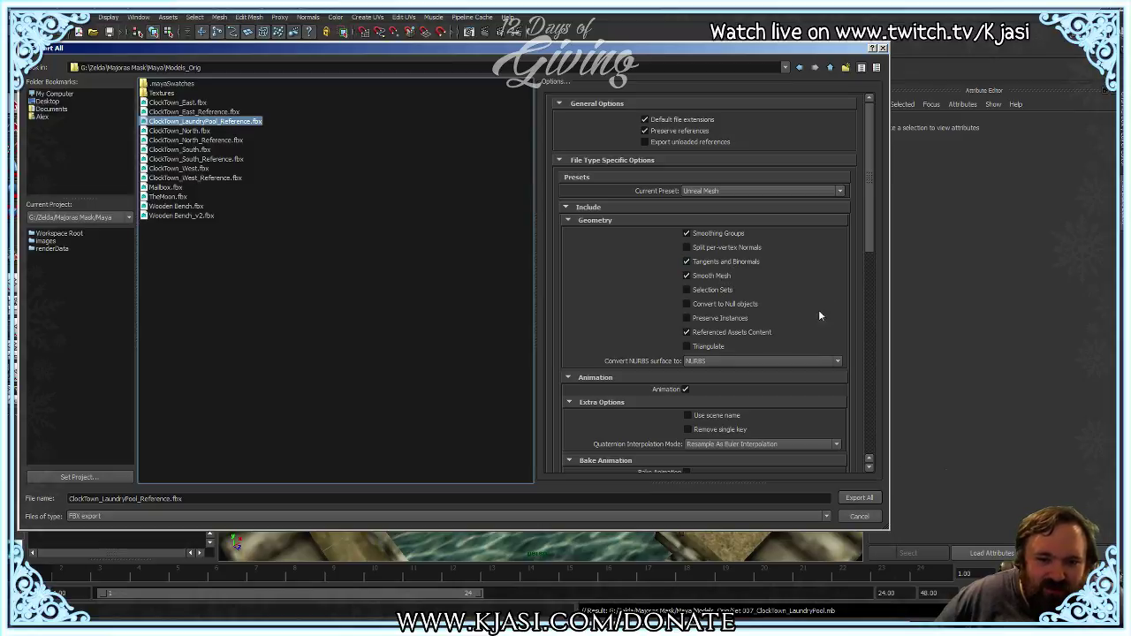
drag(870, 233, 870, 301)
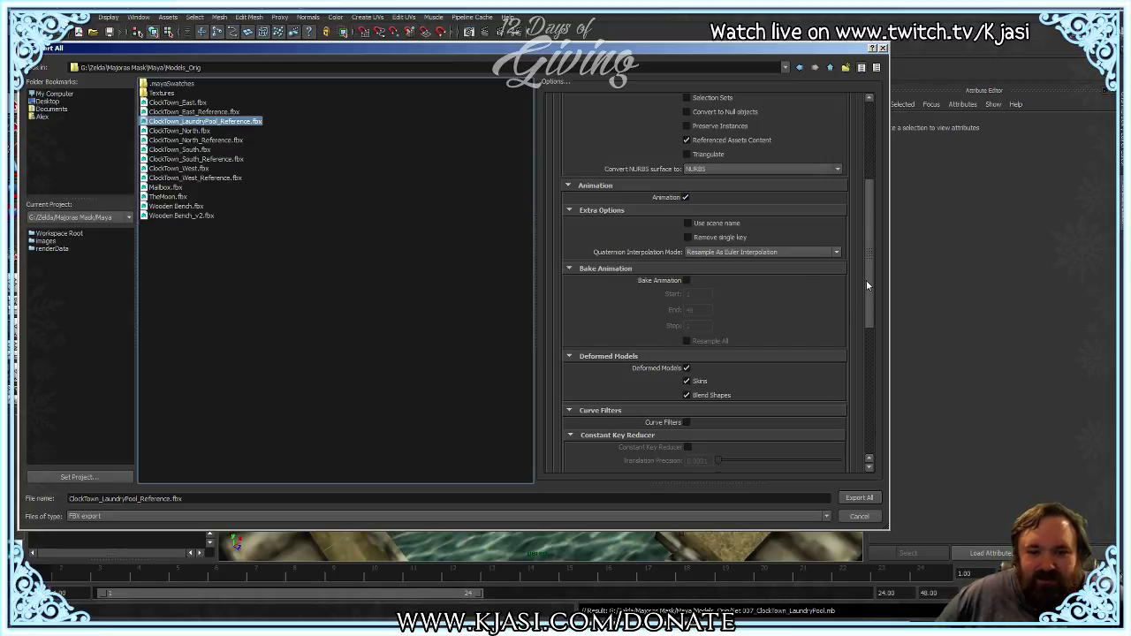
drag(870, 285, 871, 332)
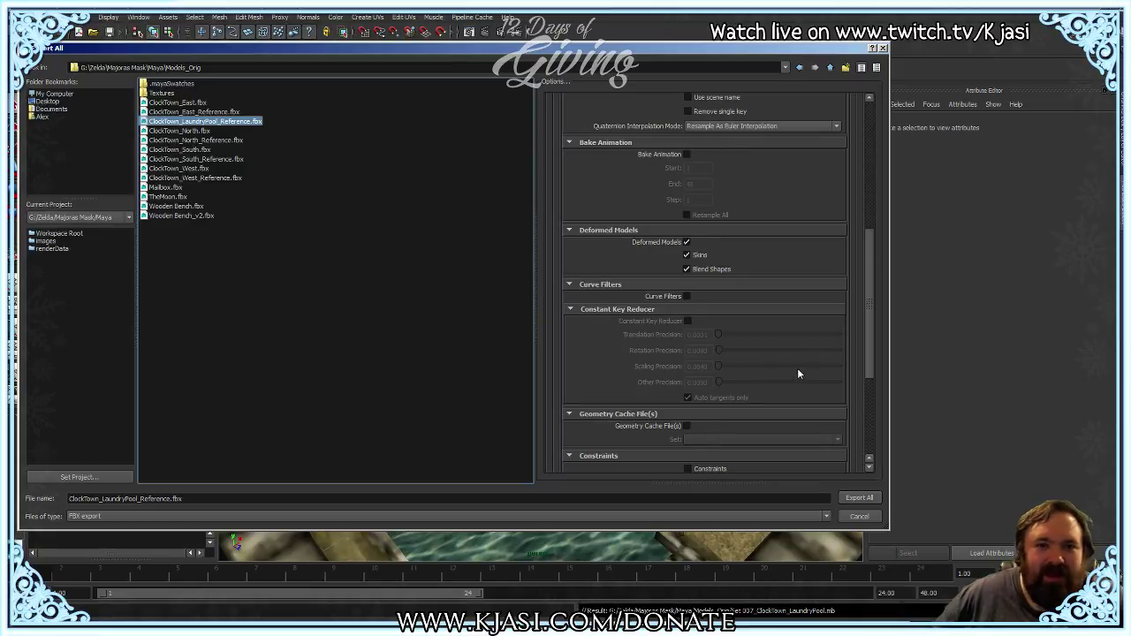
click(686, 154)
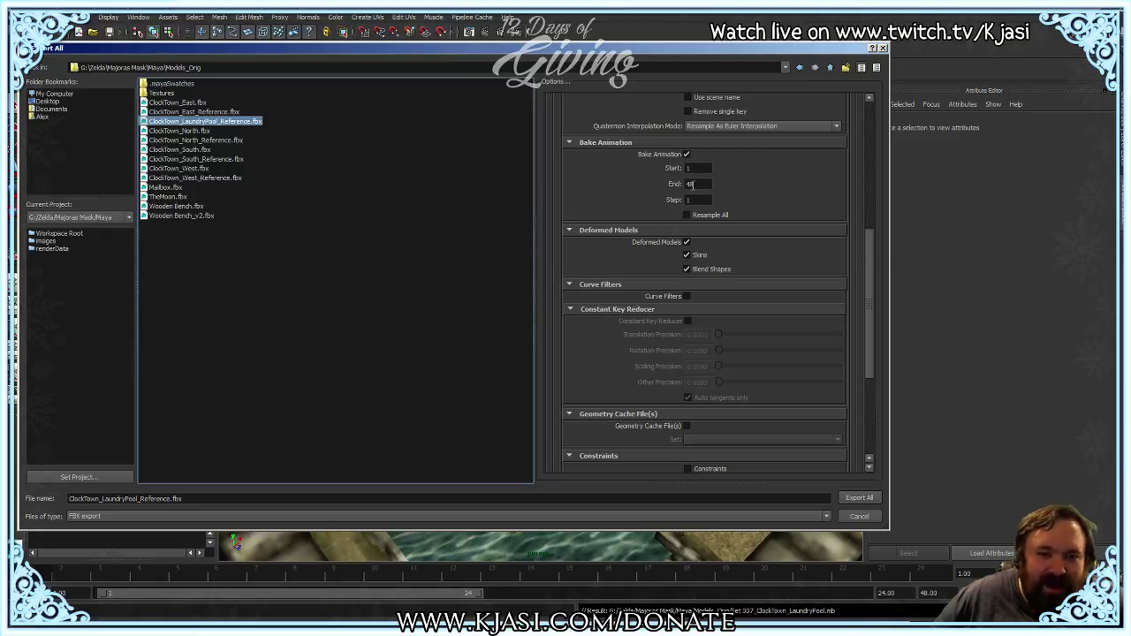
click(687, 155)
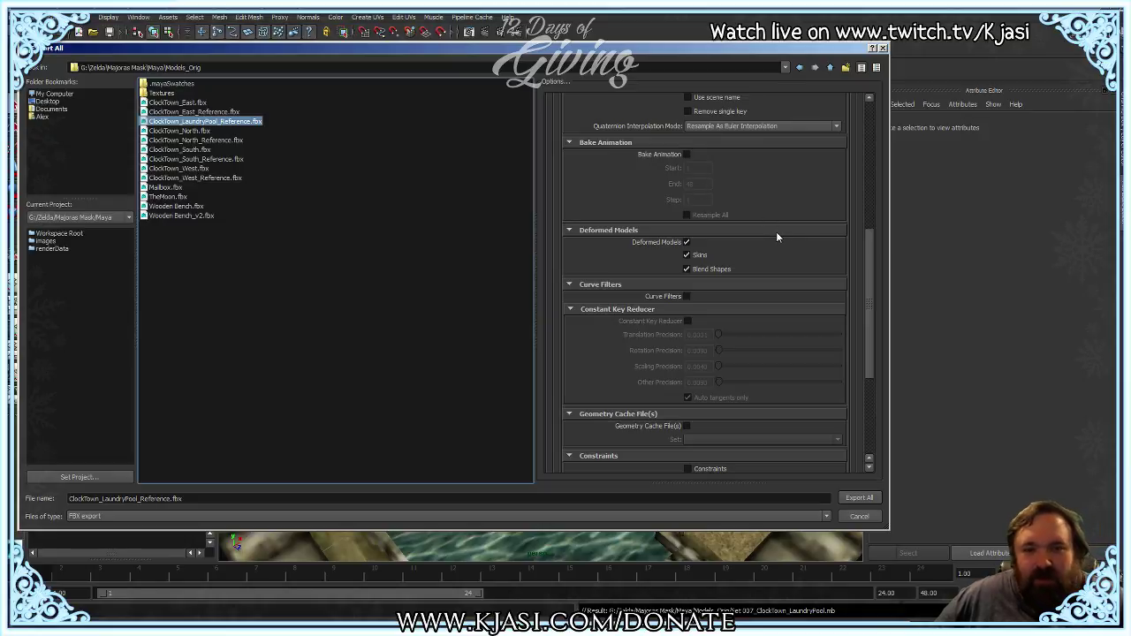
drag(868, 244, 869, 351)
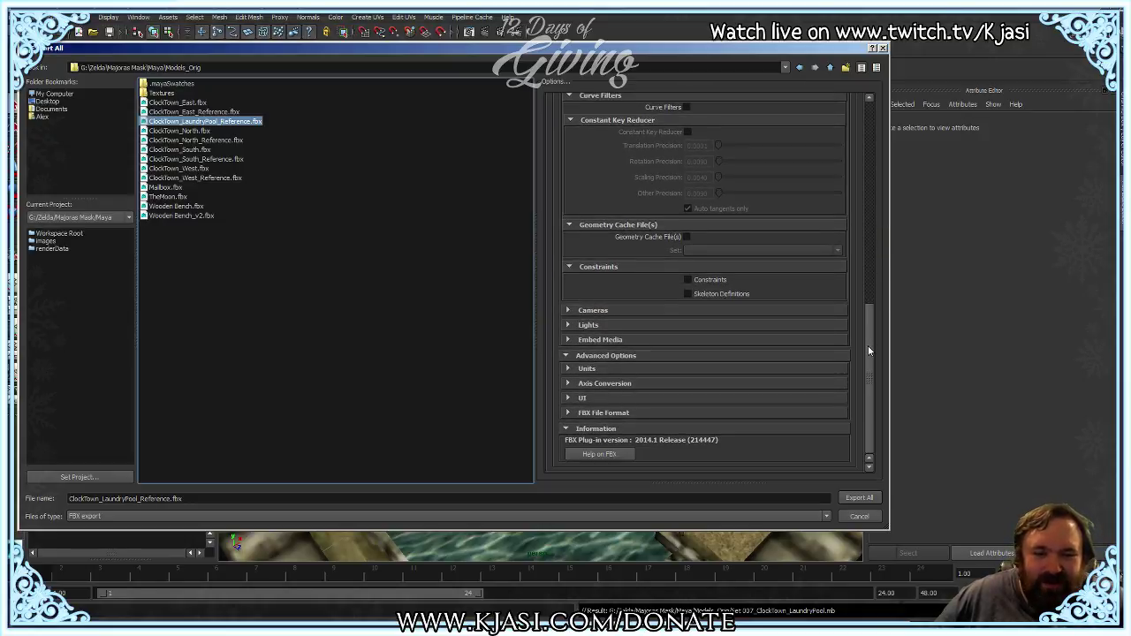
click(598, 384)
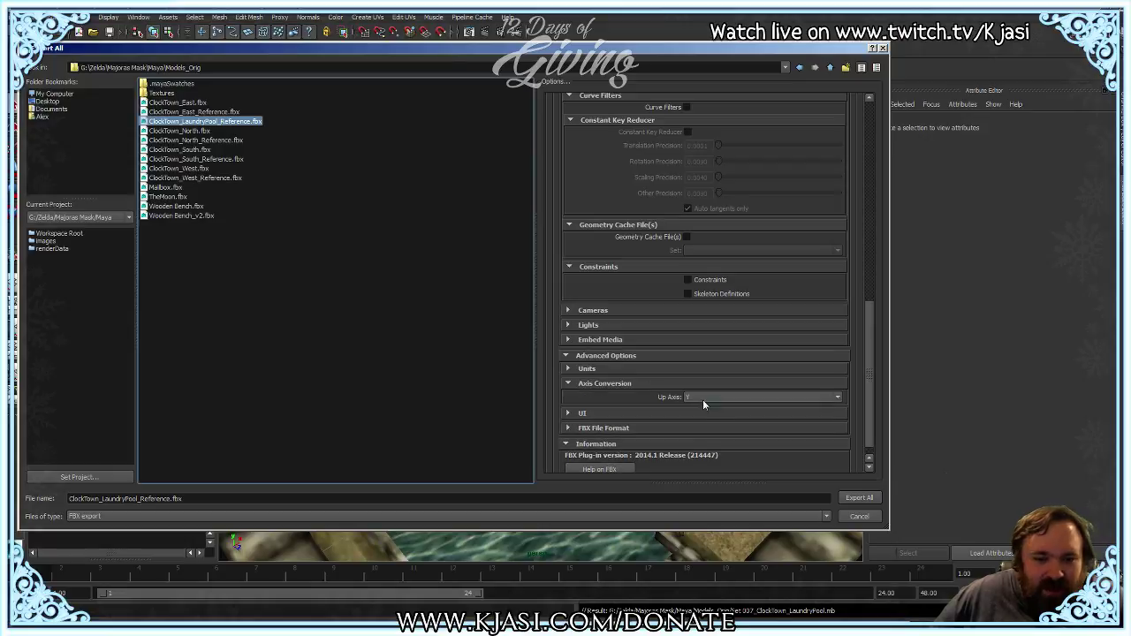
click(603, 383)
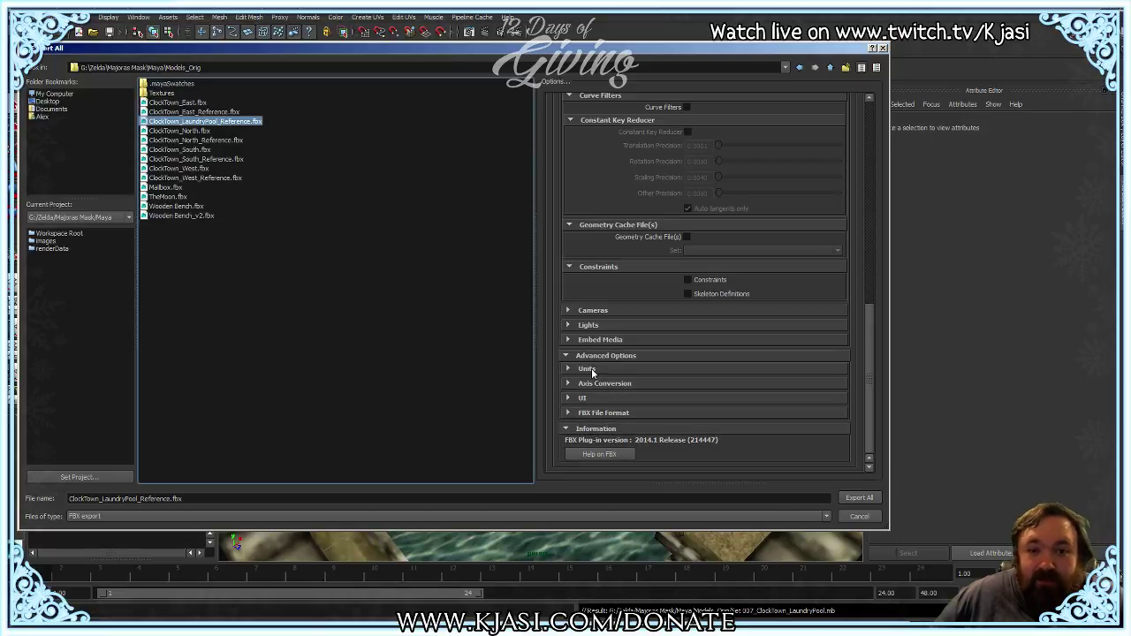
click(591, 368)
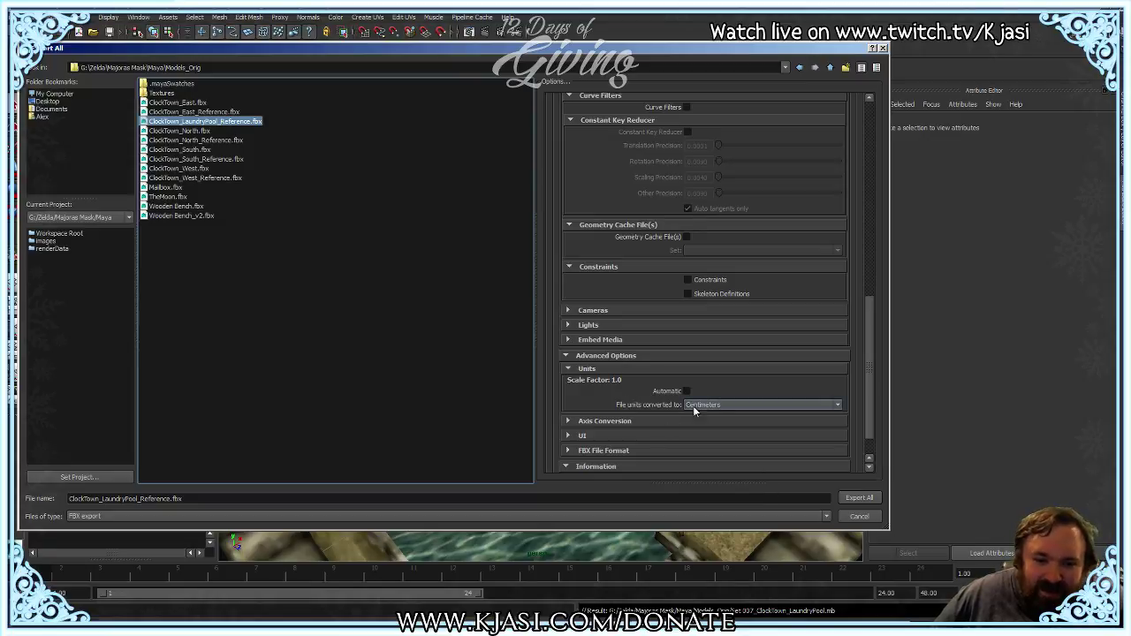
Step: Export the scene over the existing ClockTown_LaundryPool_Reference.fbx, and save the Maya scene again
click(863, 499)
click(430, 306)
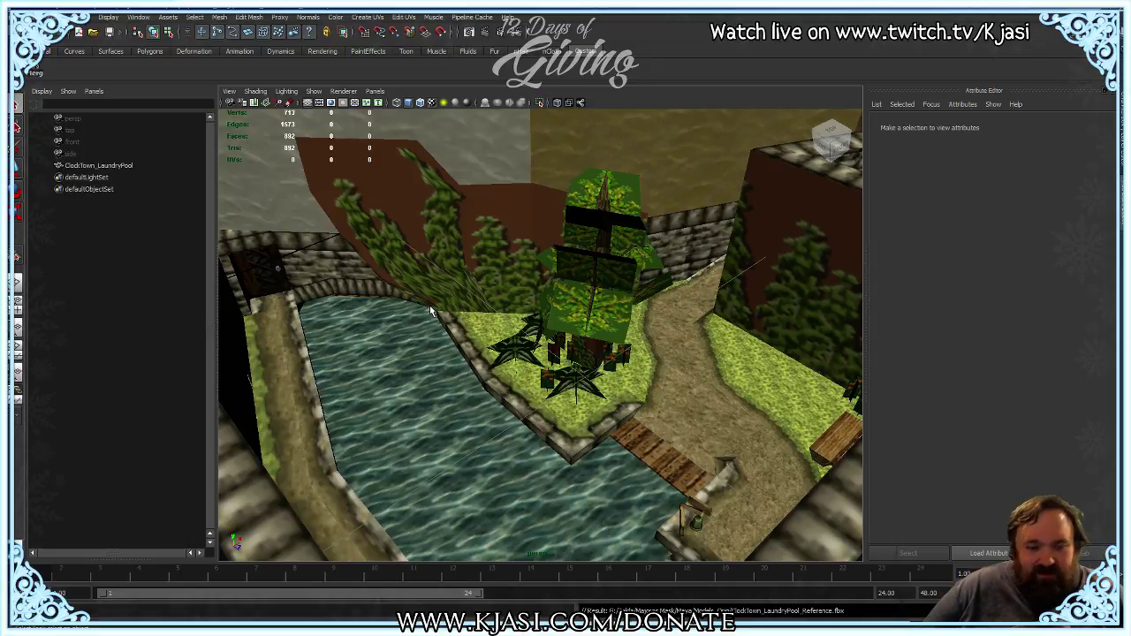
key(a)
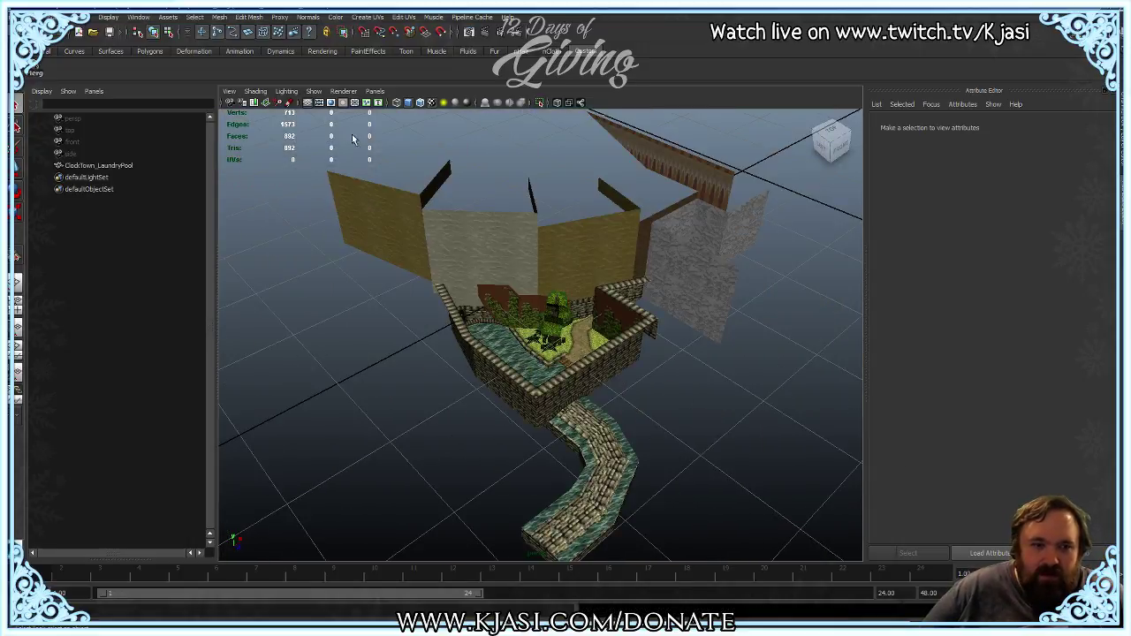
click(109, 33)
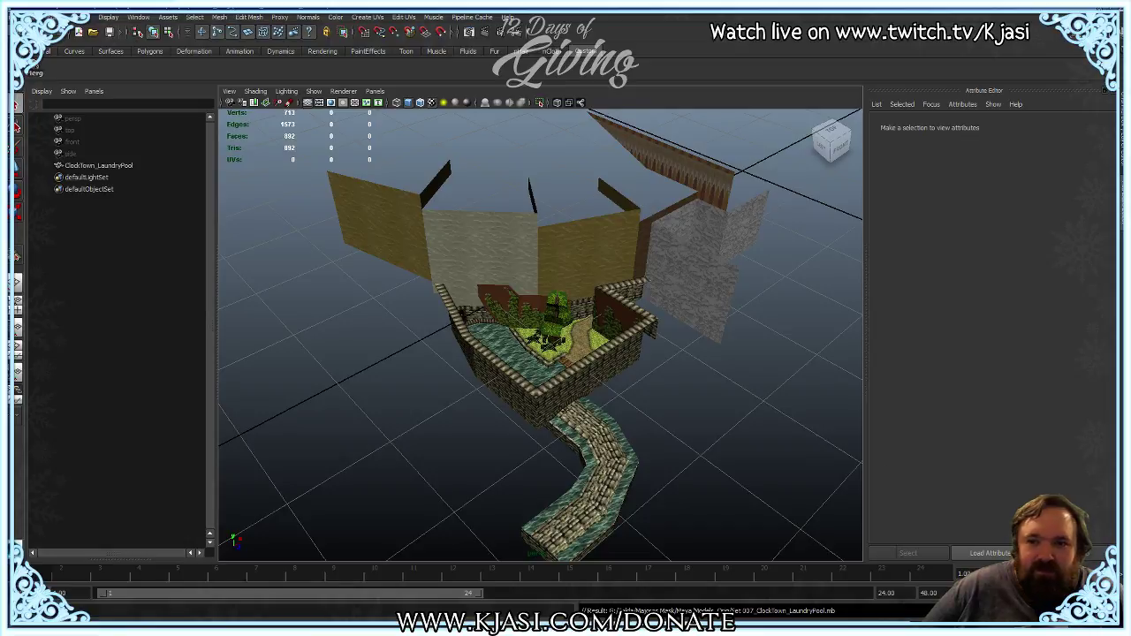
Step: Switch to the Explorer window showing the Textures folder, go up to Models_Orig, and select ClockTown_LaundryPool_Reference.fbx
key(alt+Tab)
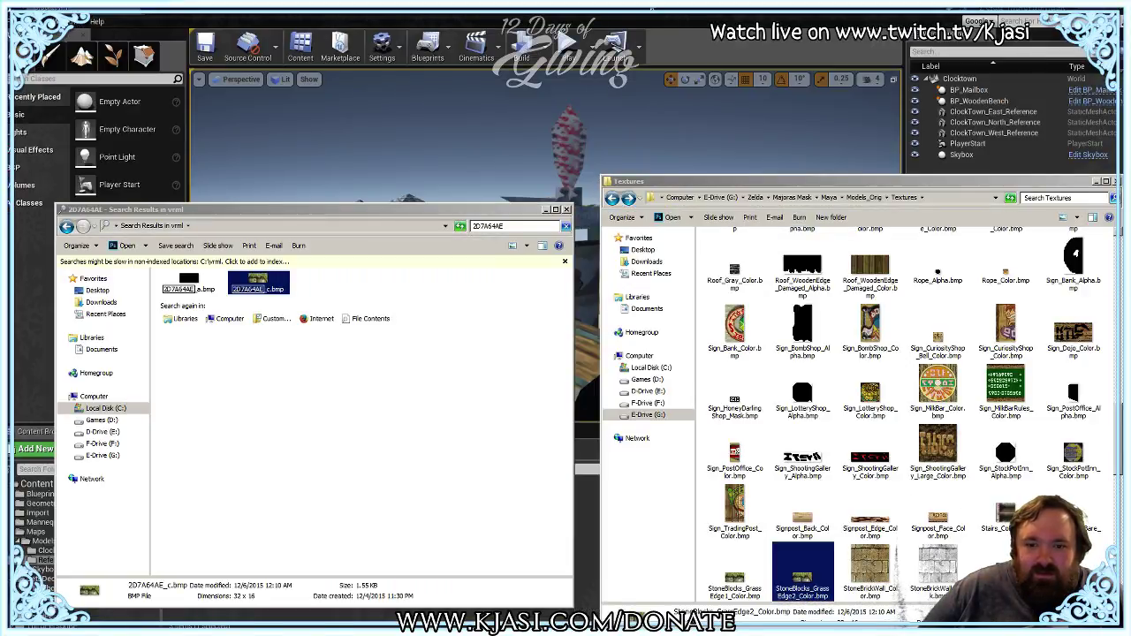
key(alt+Tab)
key(alt+Tab)
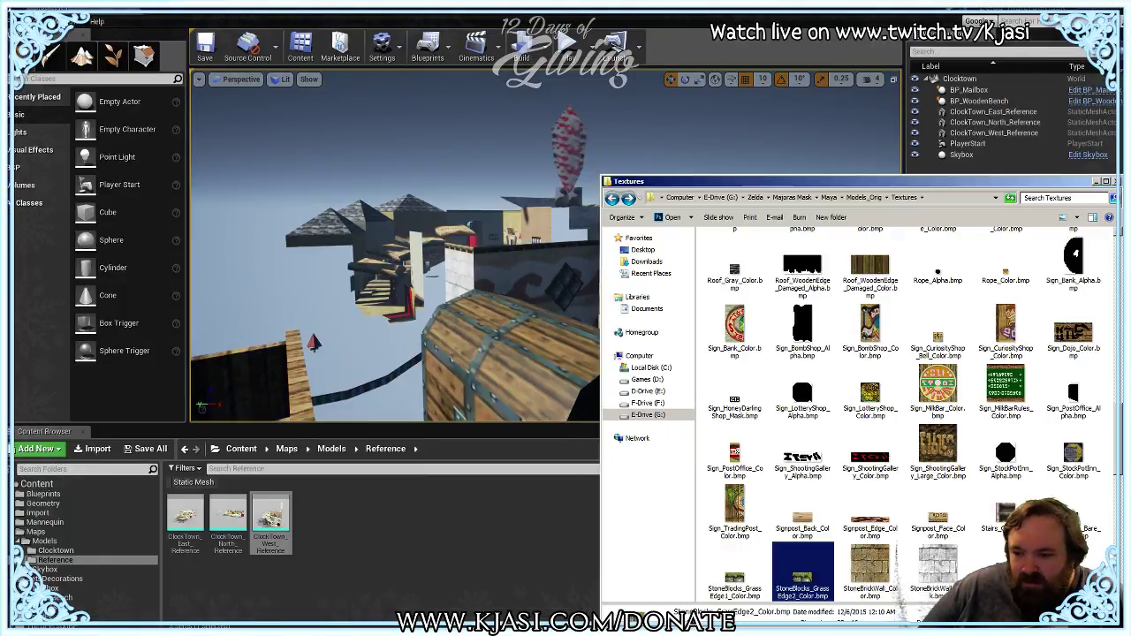
click(863, 198)
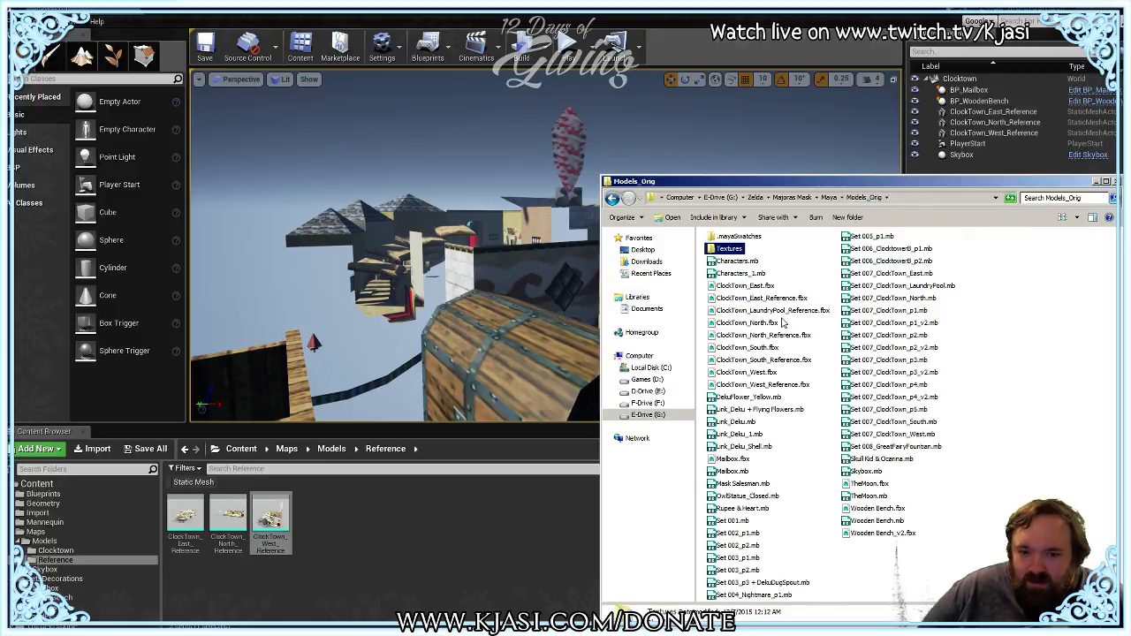
click(754, 311)
Step: Import ClockTown_LaundryPool_Reference.fbx into the Import content folder of the Unreal project, with materials and textures included
click(44, 513)
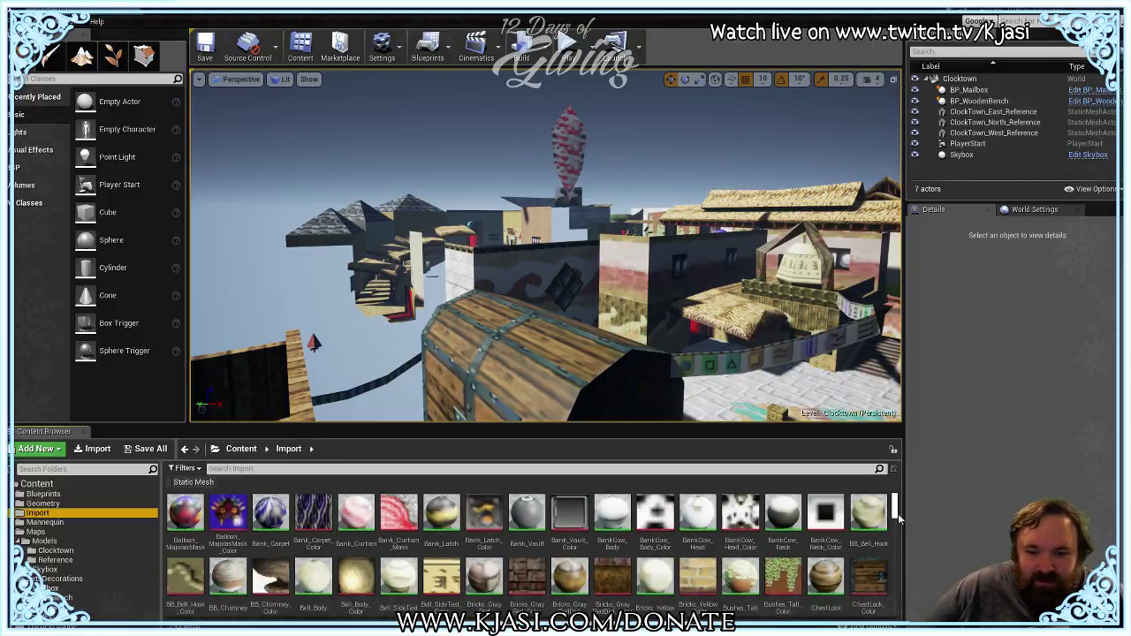
mouse_move(894, 504)
mouse_down()
mouse_move(891, 574)
mouse_move(893, 502)
mouse_up()
key(alt+Tab)
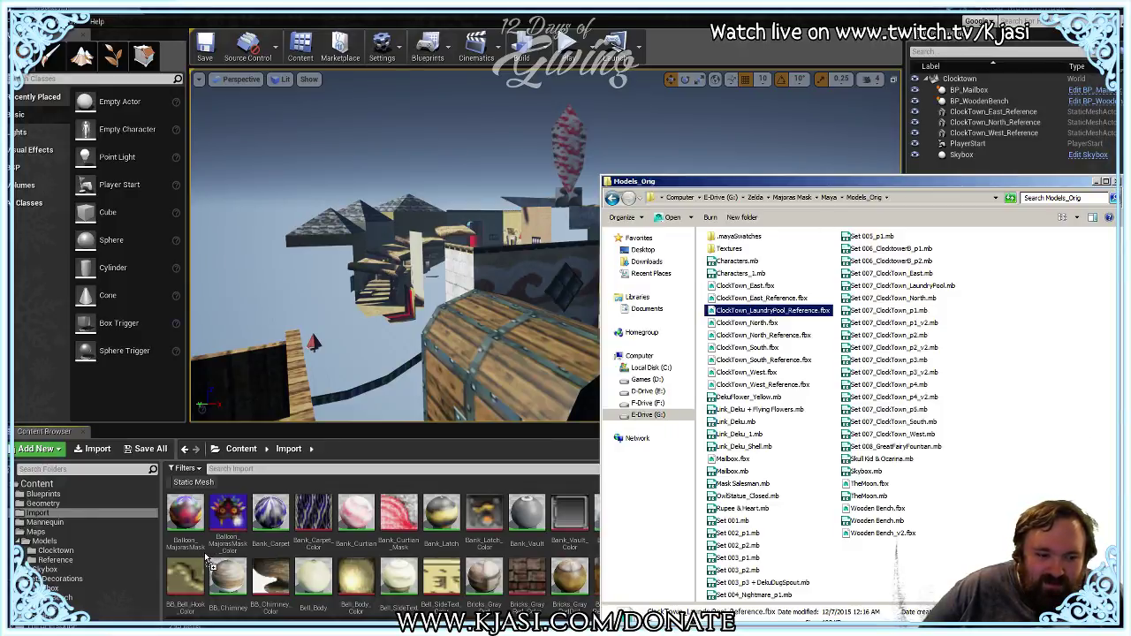
drag(205, 557, 206, 558)
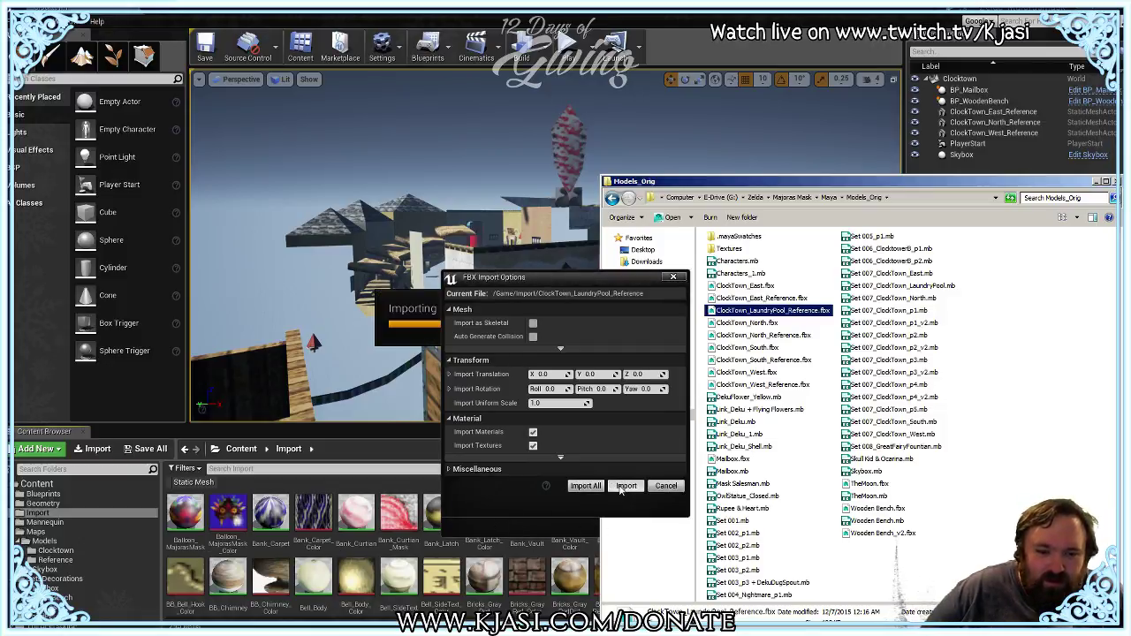
click(624, 486)
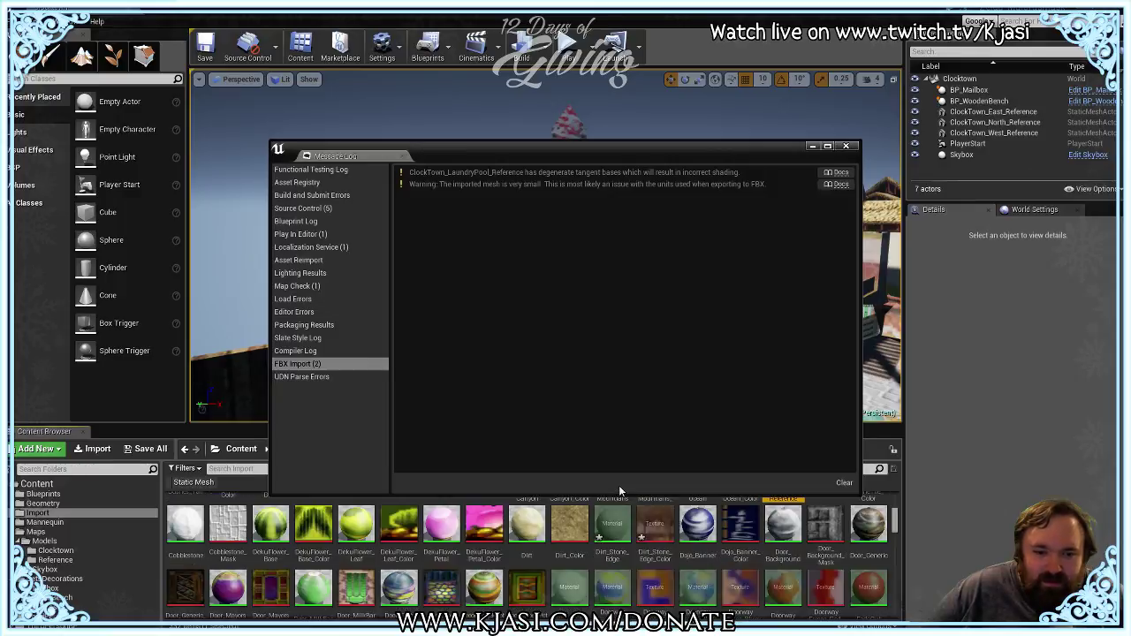
Step: Close the import message log and select the imported ClockTown_LaundryPool_Reference mesh in the Import content folder
click(847, 145)
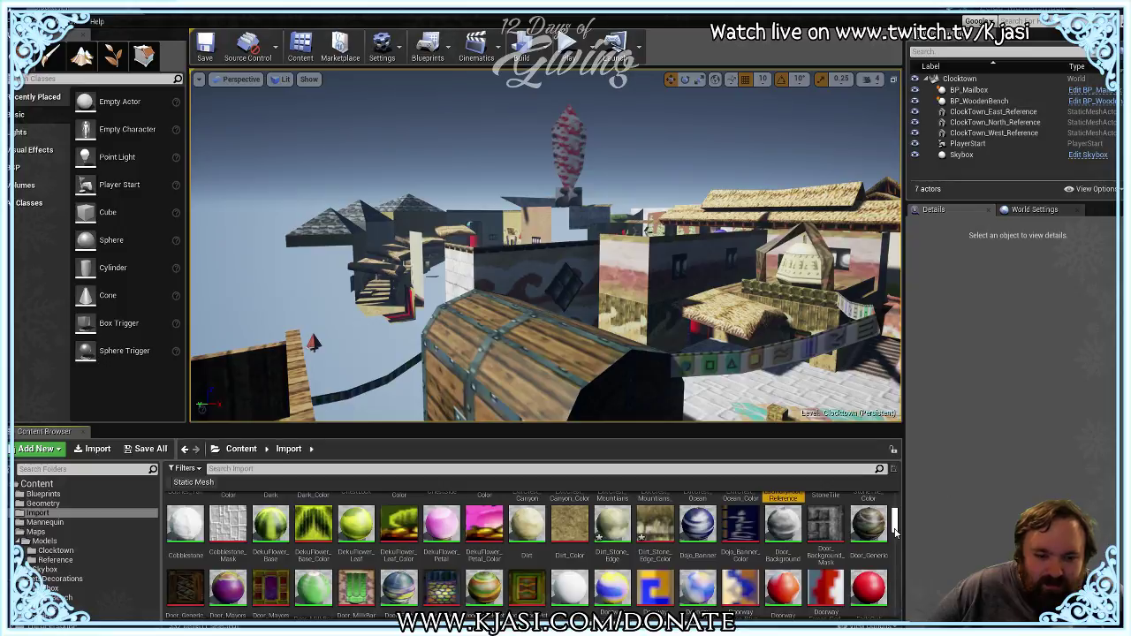
drag(899, 533, 895, 513)
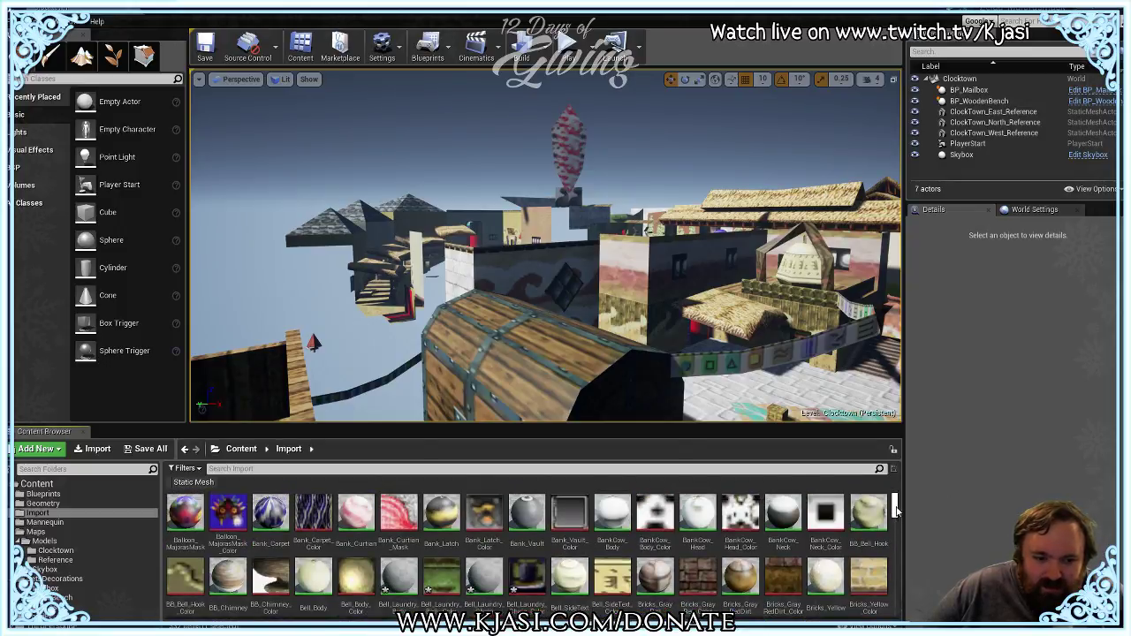
scroll(681, 554, down, 5)
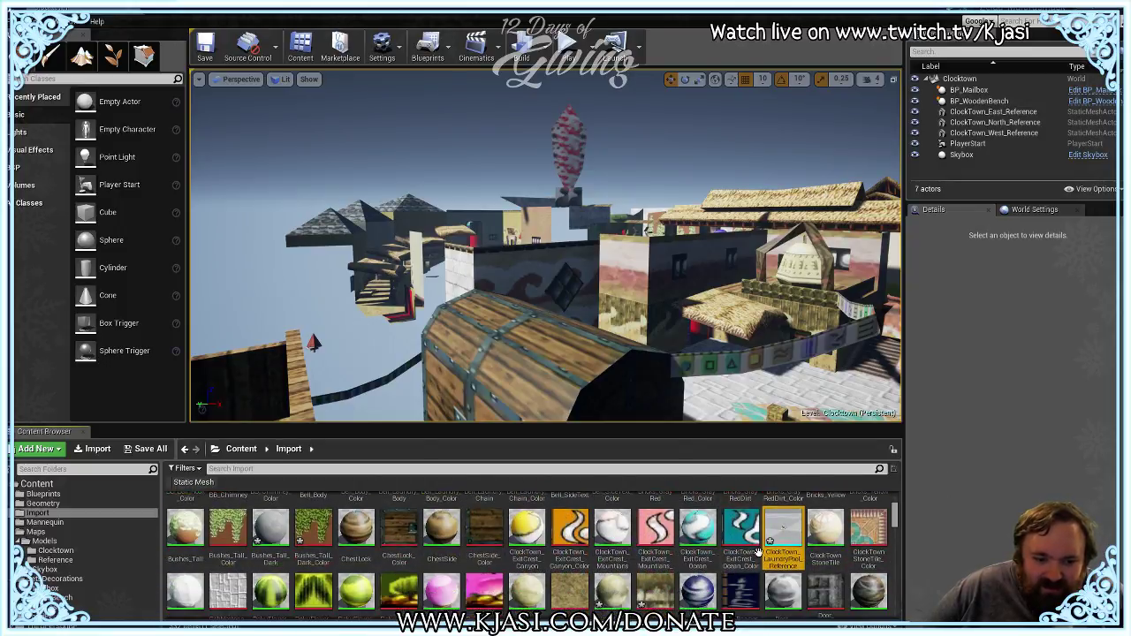
scroll(723, 558, up, 2)
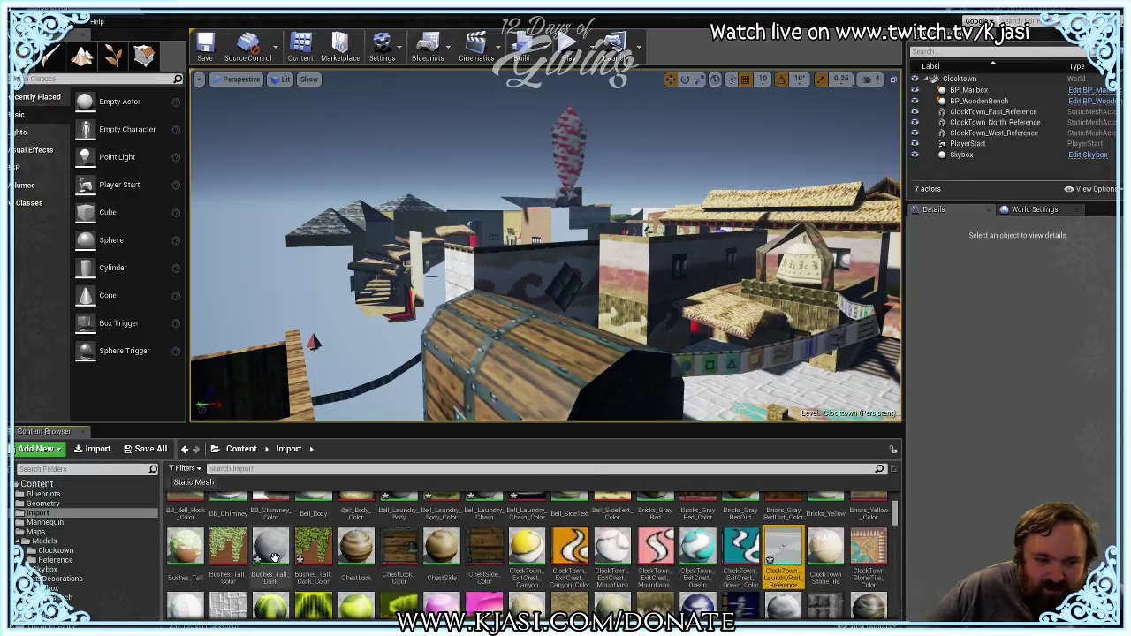
scroll(831, 552, down, 1)
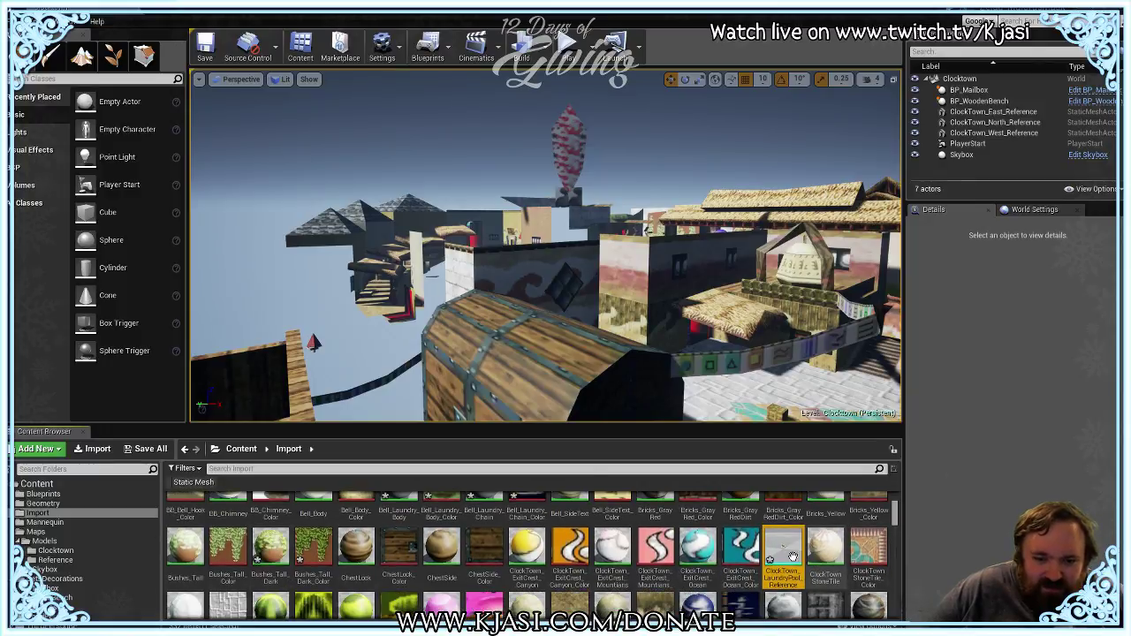
drag(787, 555, 576, 346)
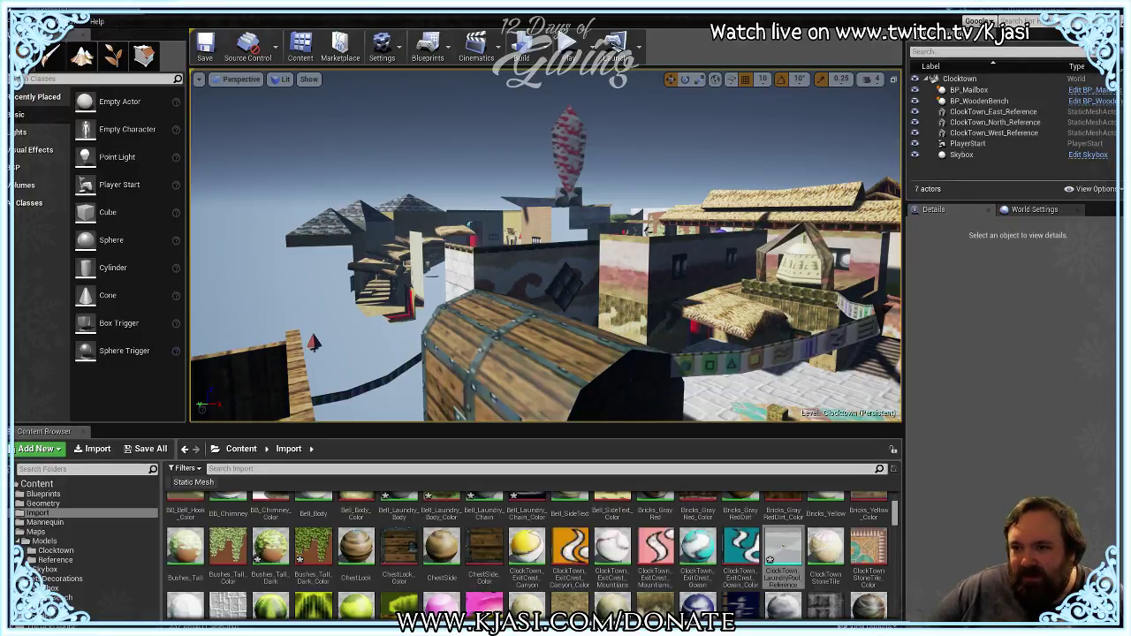
click(770, 559)
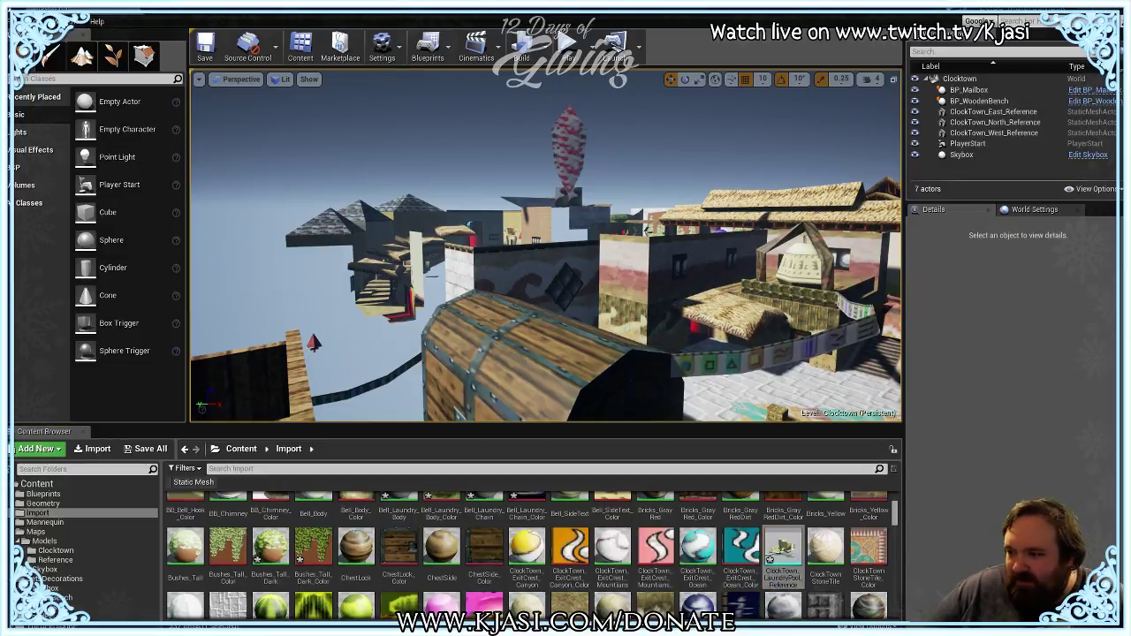
click(770, 559)
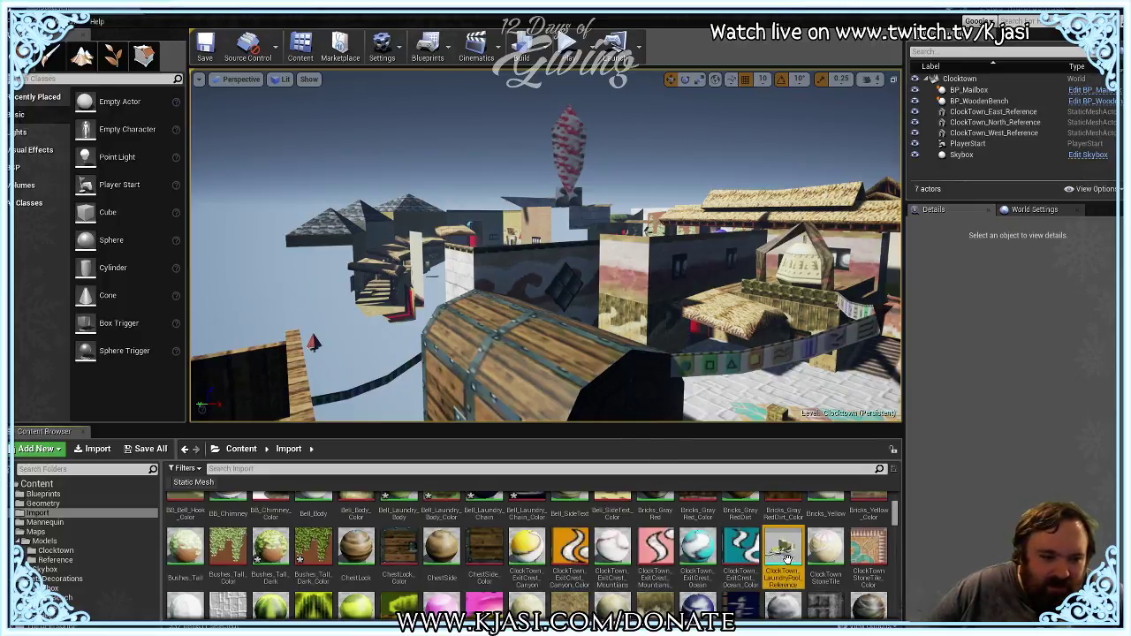
Step: Save all unsaved content, keeping every listed imported material and texture selected
click(150, 449)
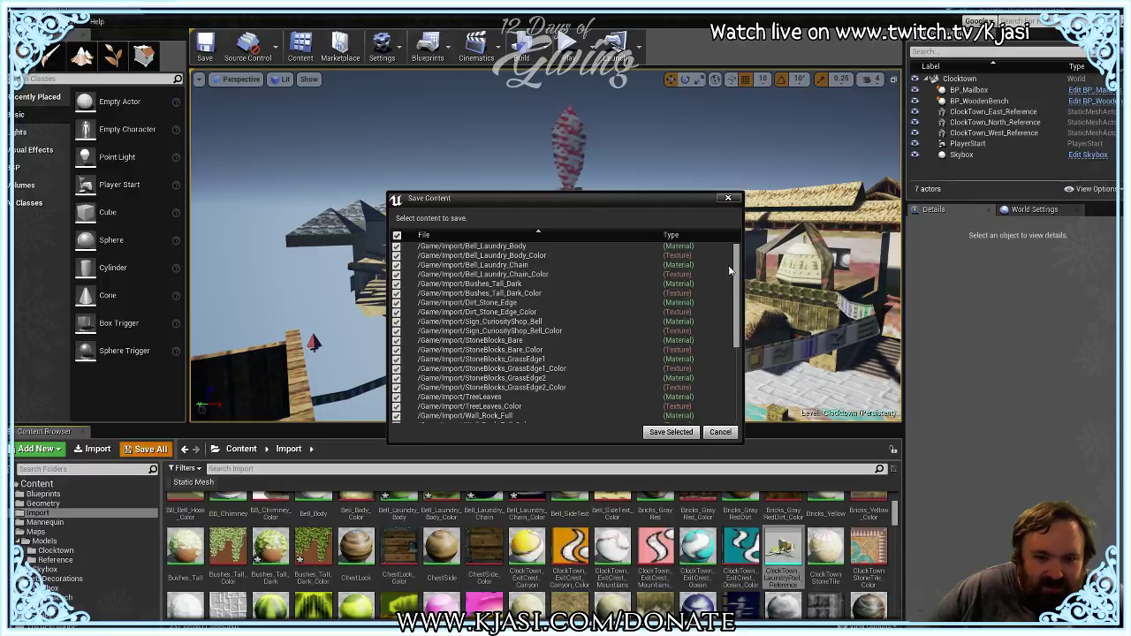
scroll(734, 292, down, 3)
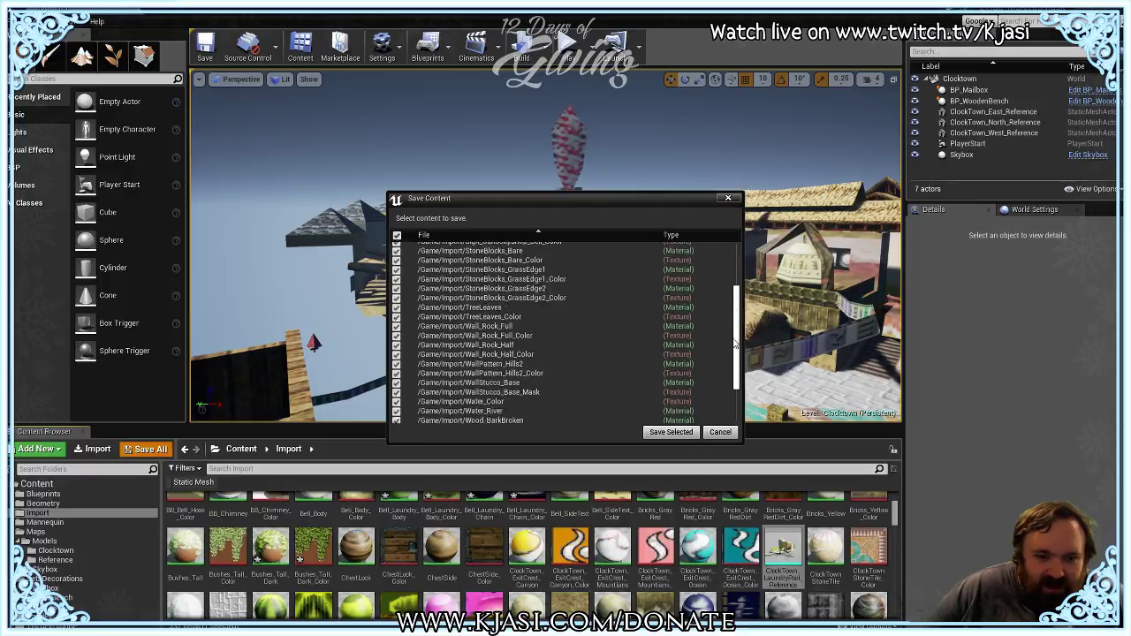
scroll(734, 344, down, 3)
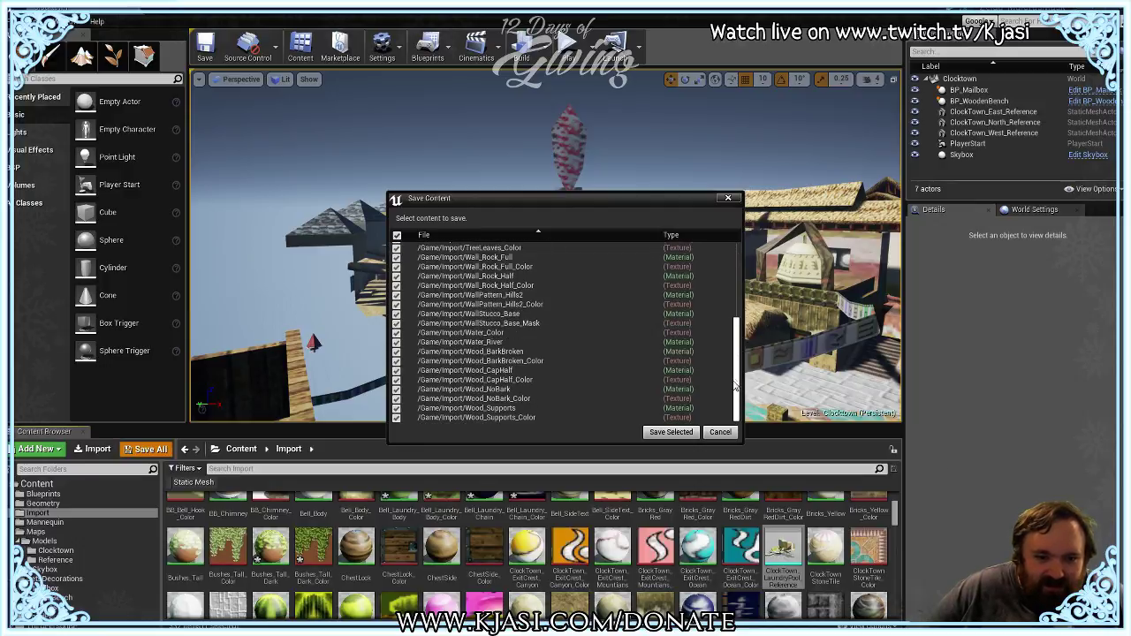
click(671, 432)
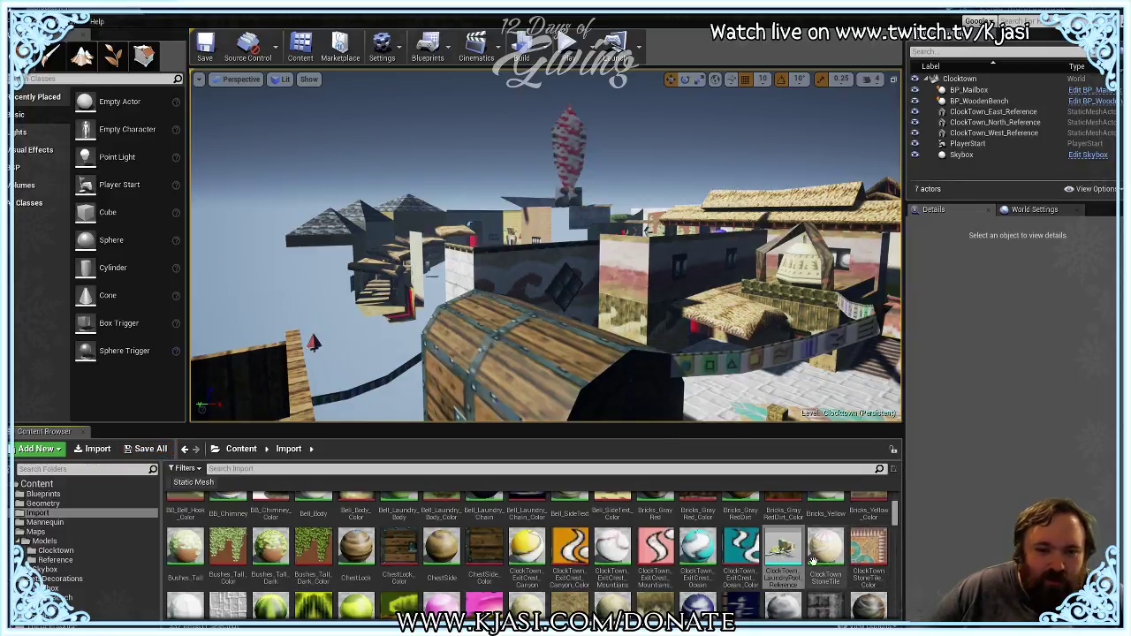
Step: Move the ClockTown_LaundryPool_Reference mesh from the Import folder into the Reference folder under Models
click(784, 551)
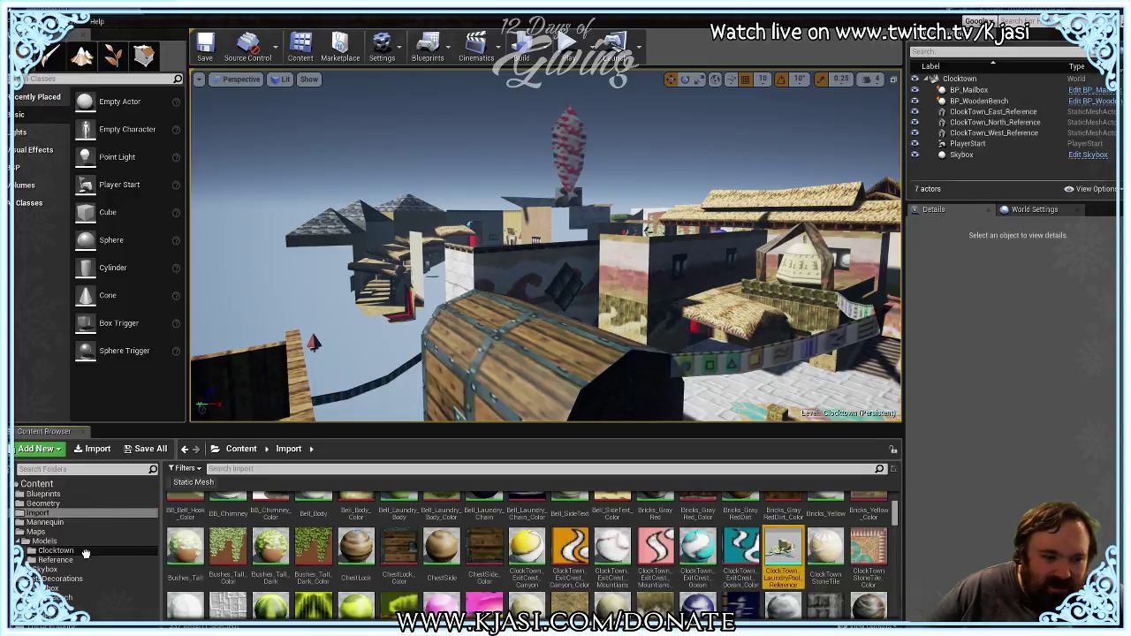
drag(86, 554, 73, 561)
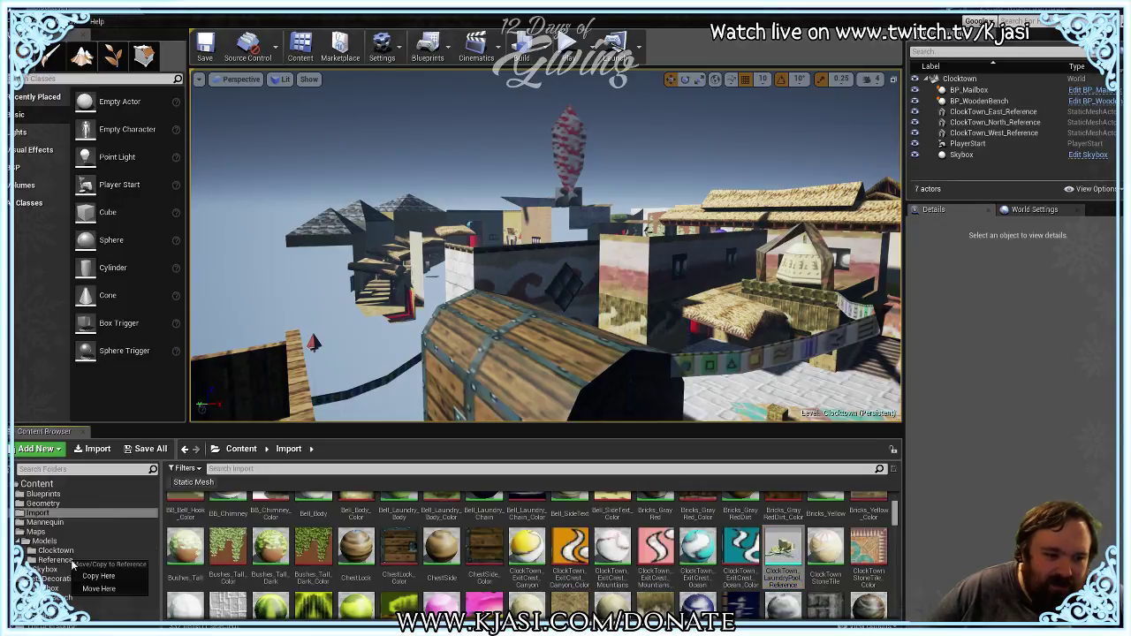
click(99, 589)
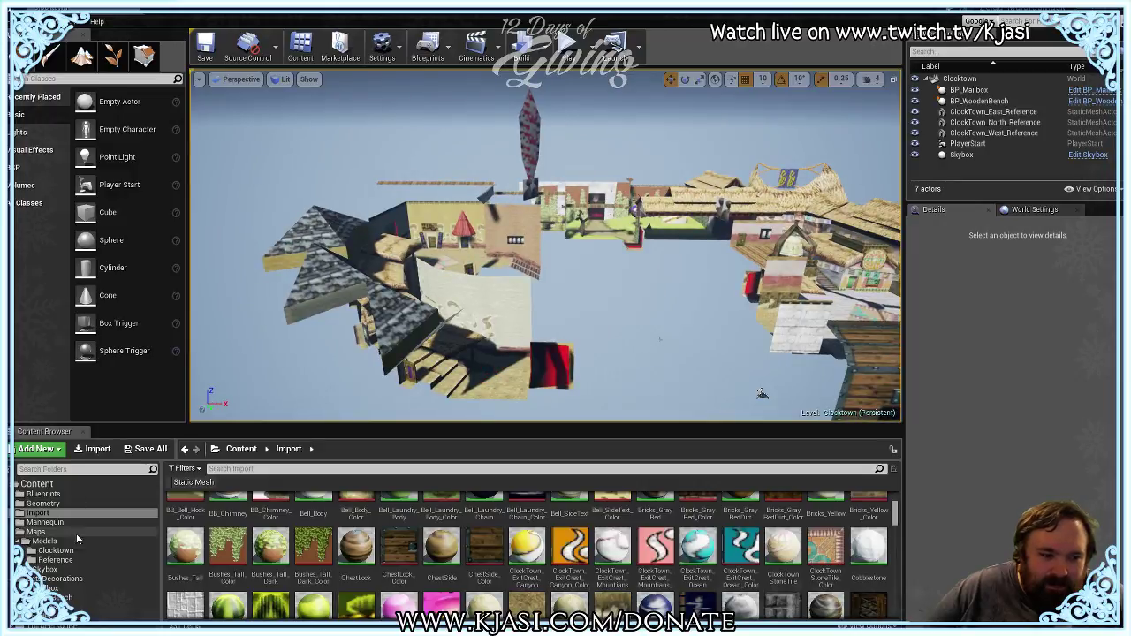
Step: Place ClockTown_LaundryPool_Reference from the Reference folder in the level and reset its location to 0, 0, 0
click(55, 559)
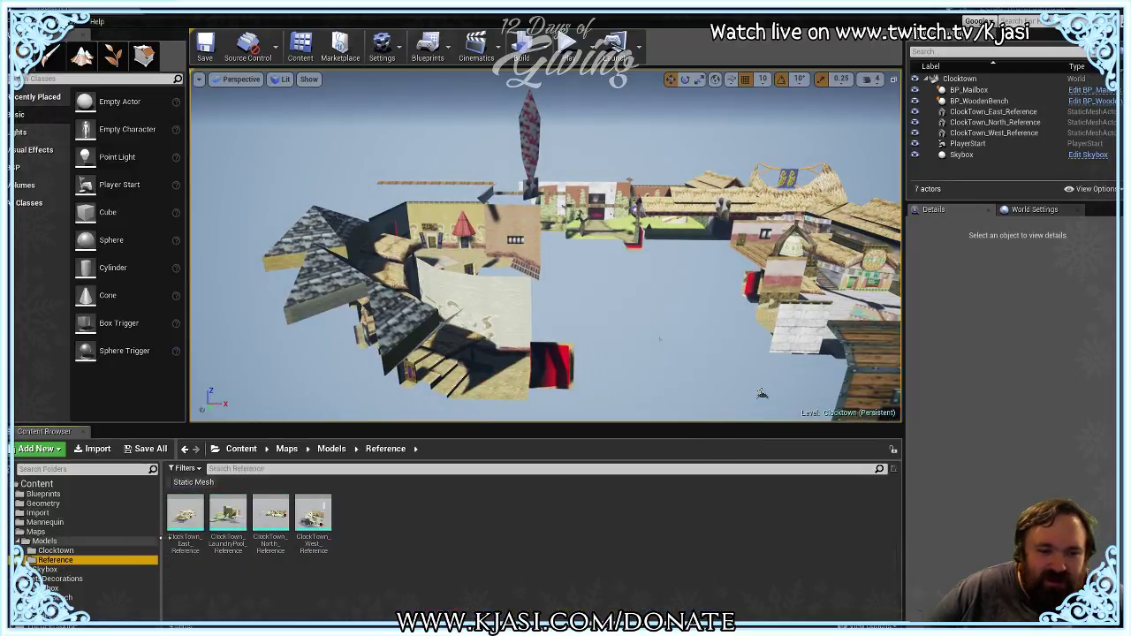
drag(228, 517, 650, 330)
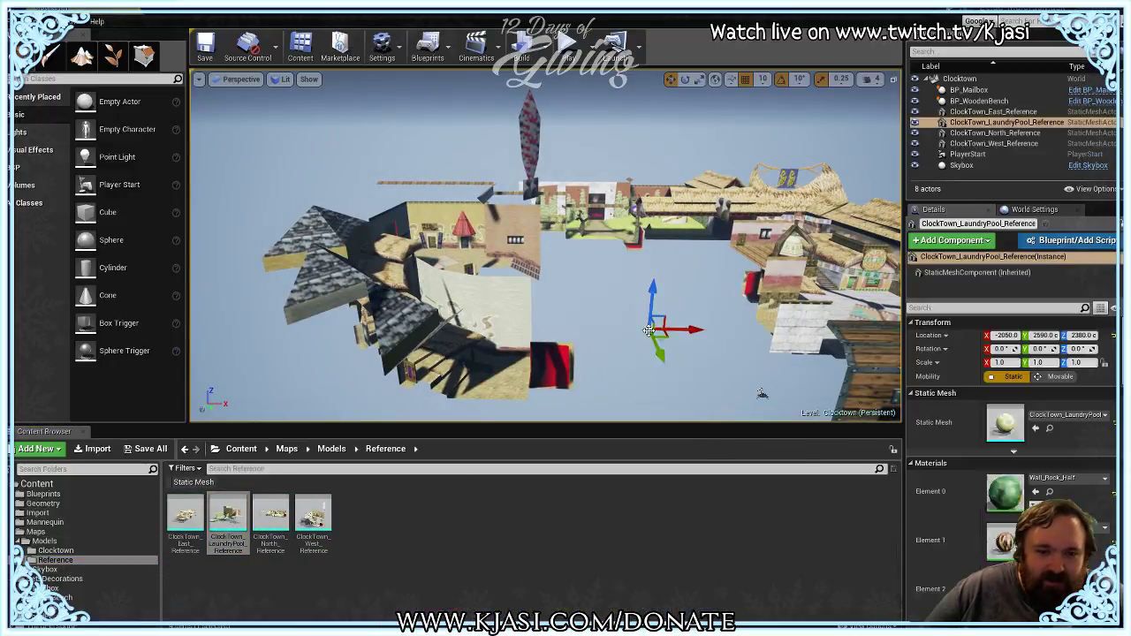
click(1112, 336)
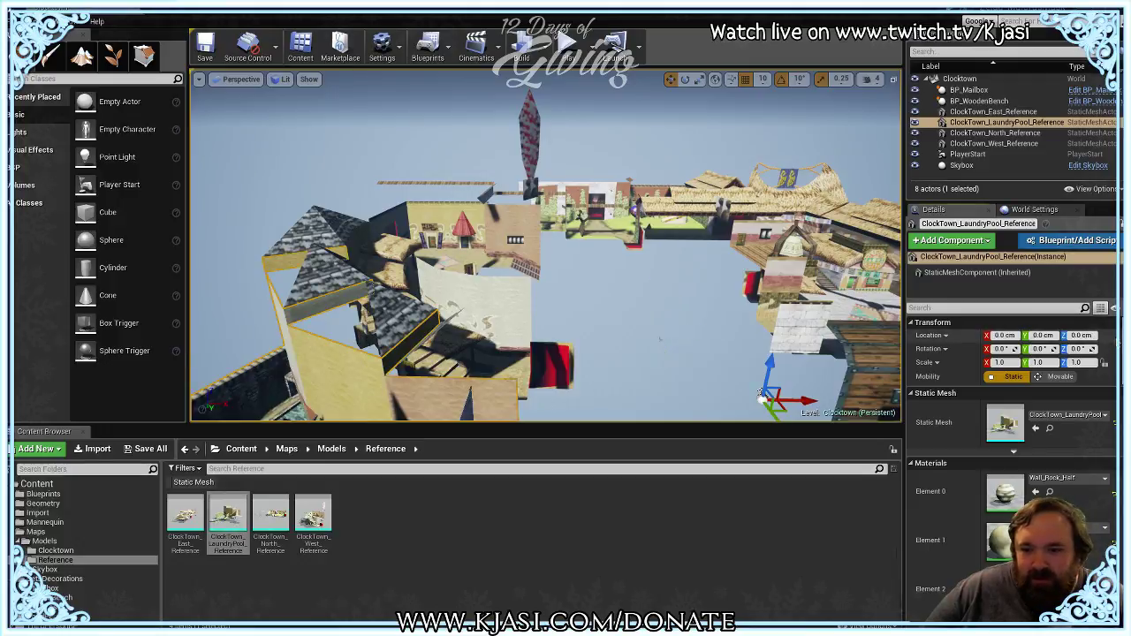
Step: Play-test the level from the ground beside the laundry pool's walls to check the mesh's collision, and stop playing
right_drag(644, 355, 680, 327)
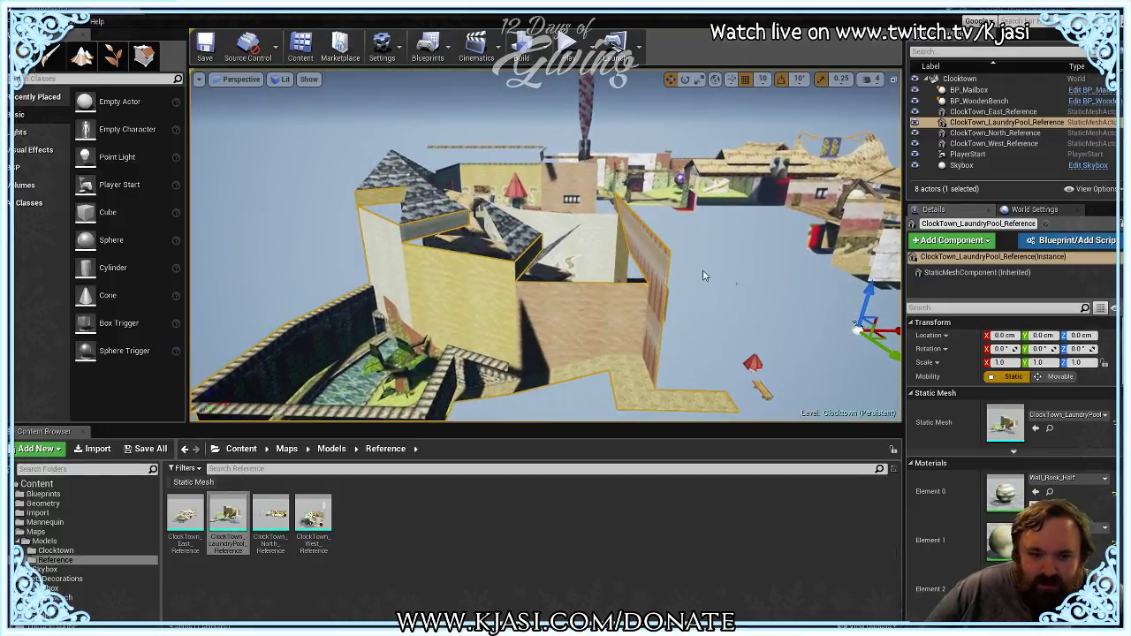
right_drag(704, 276, 621, 262)
right_drag(545, 246, 601, 240)
right_click(541, 220)
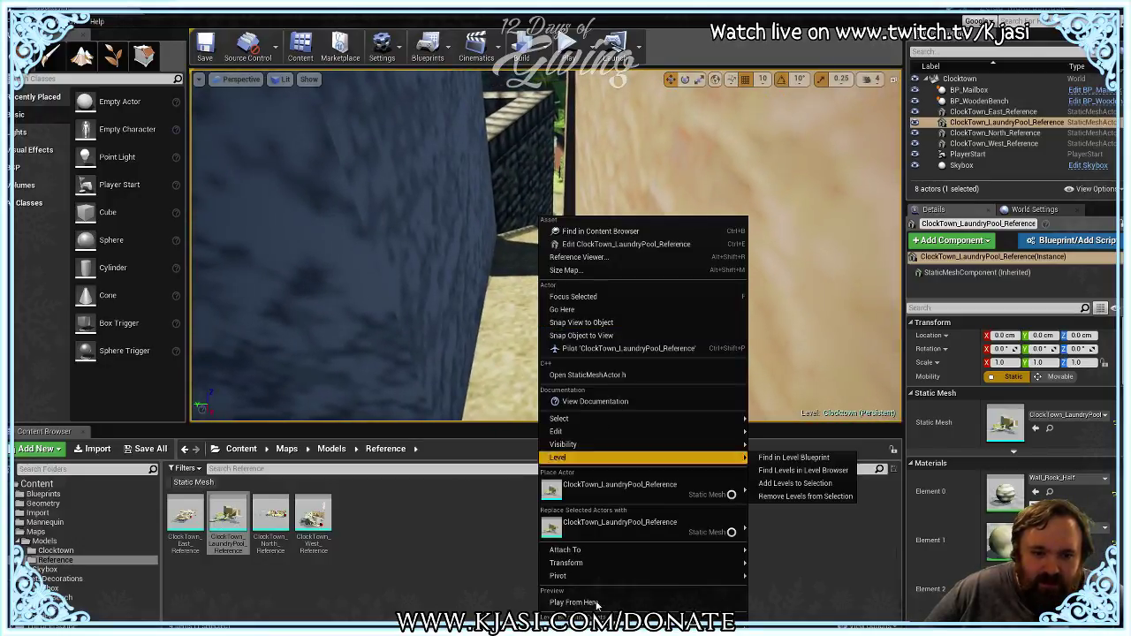
click(597, 606)
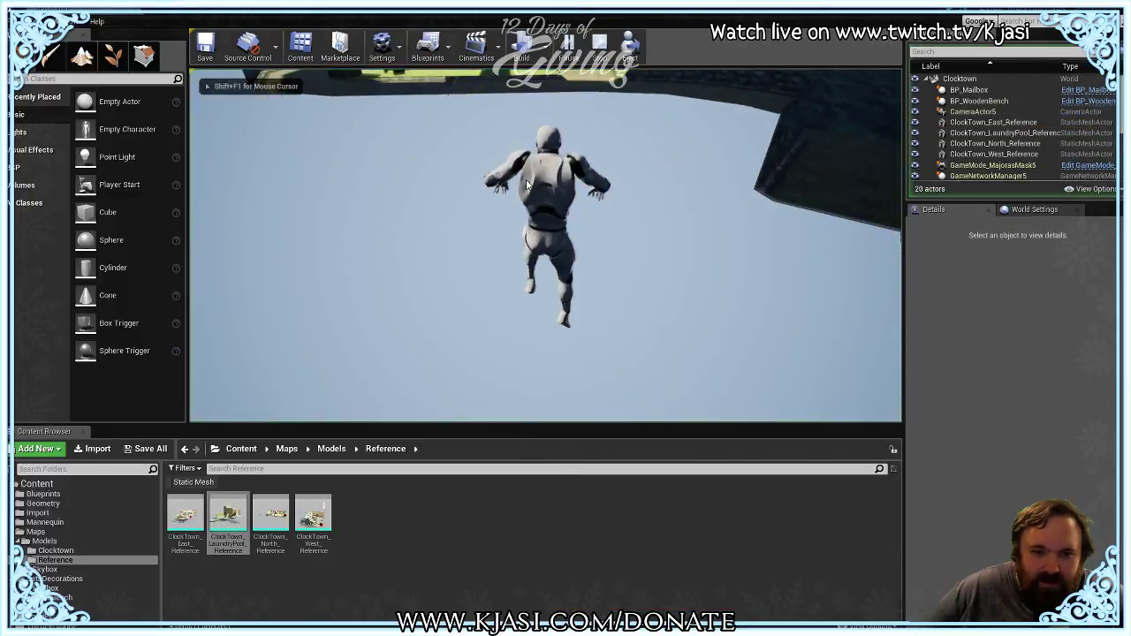
key(Escape)
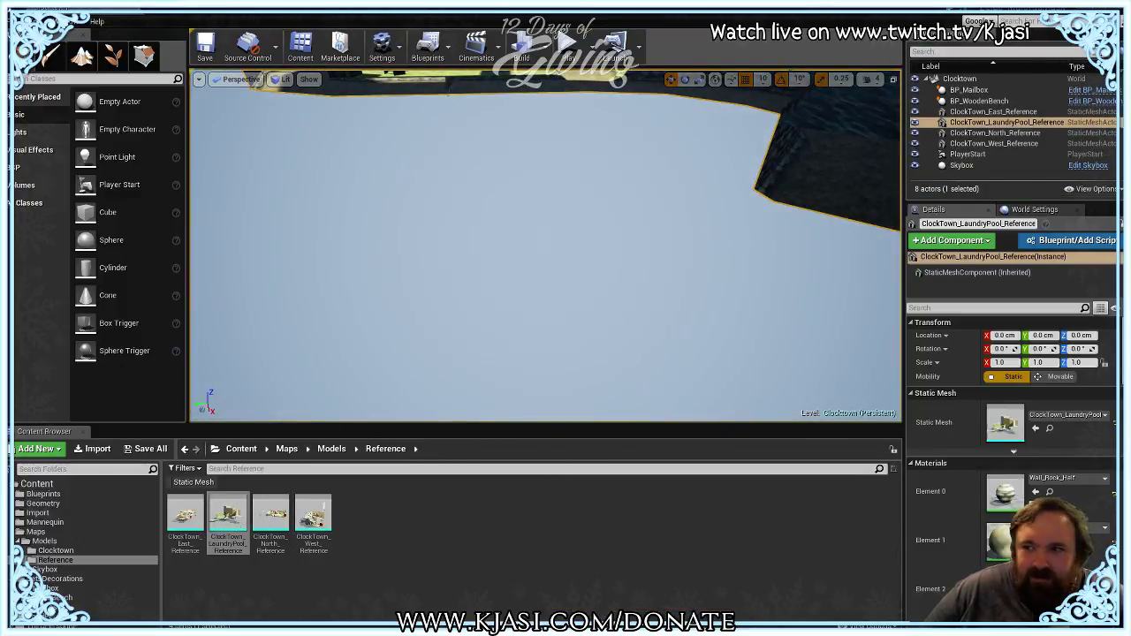
Step: Set the ClockTown_LaundryPool_Reference mesh's collision complexity to Use Complex Collision As Simple and close its editor
double_click(228, 522)
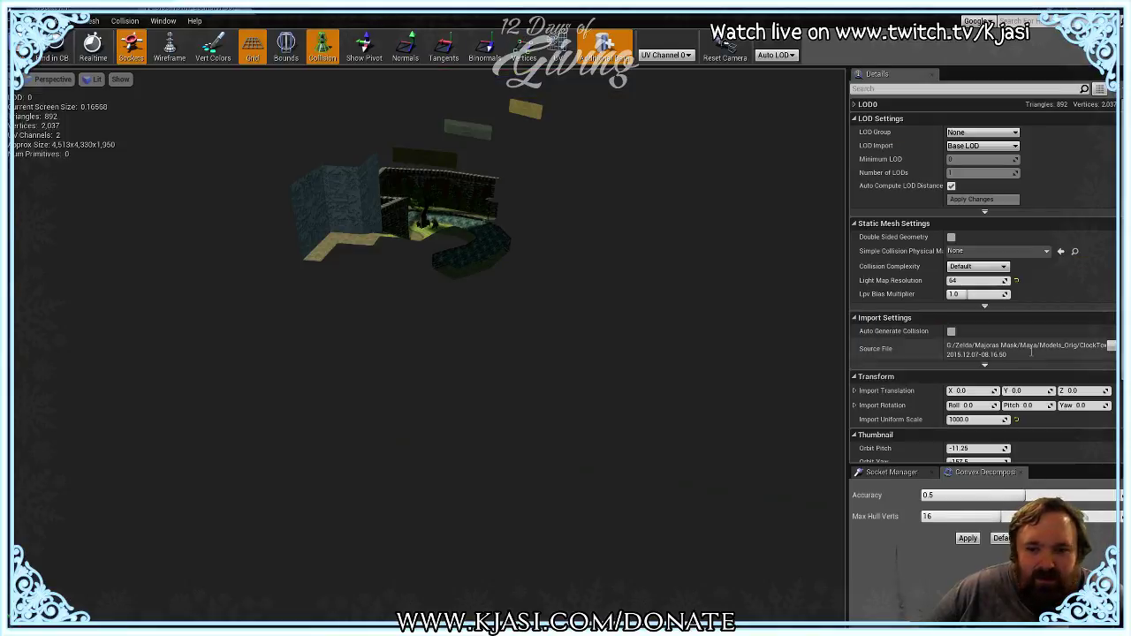
click(977, 266)
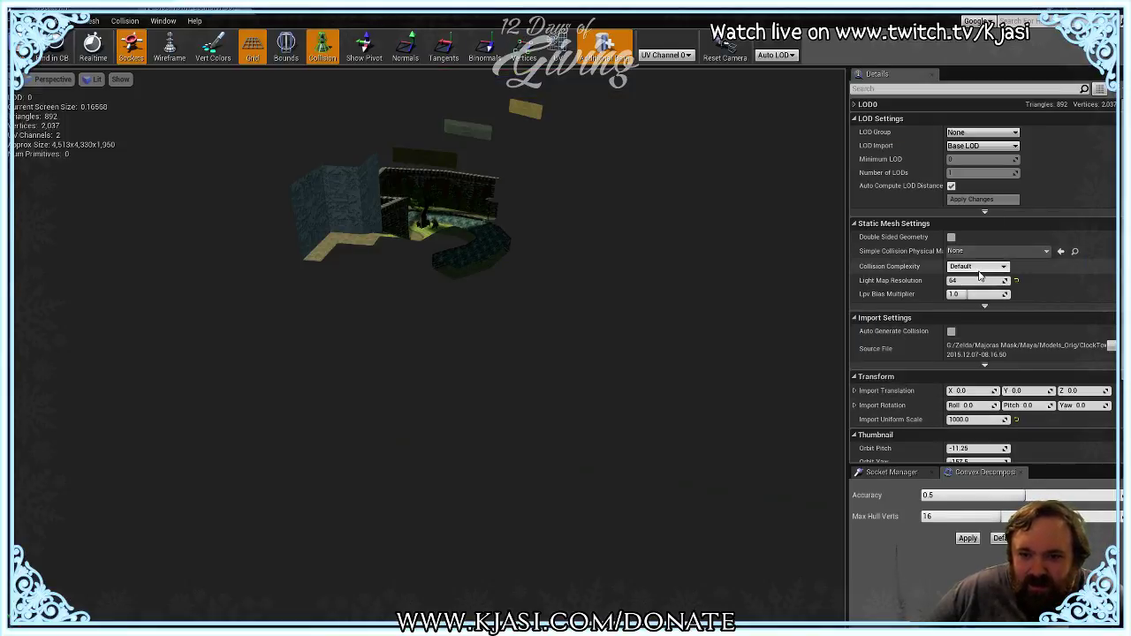
click(980, 290)
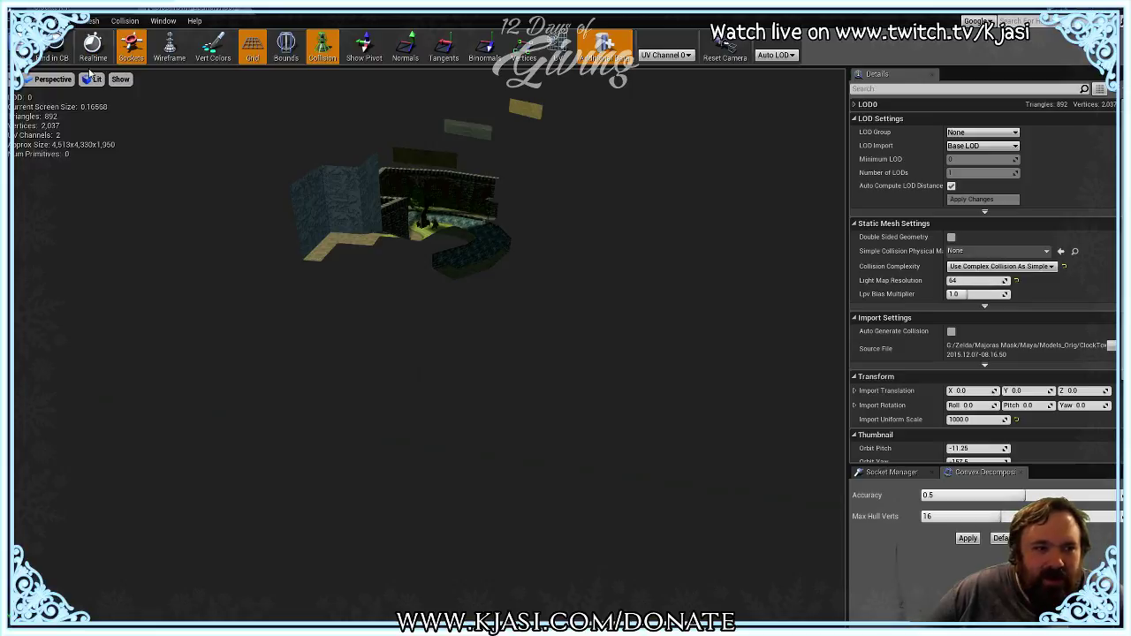
click(227, 15)
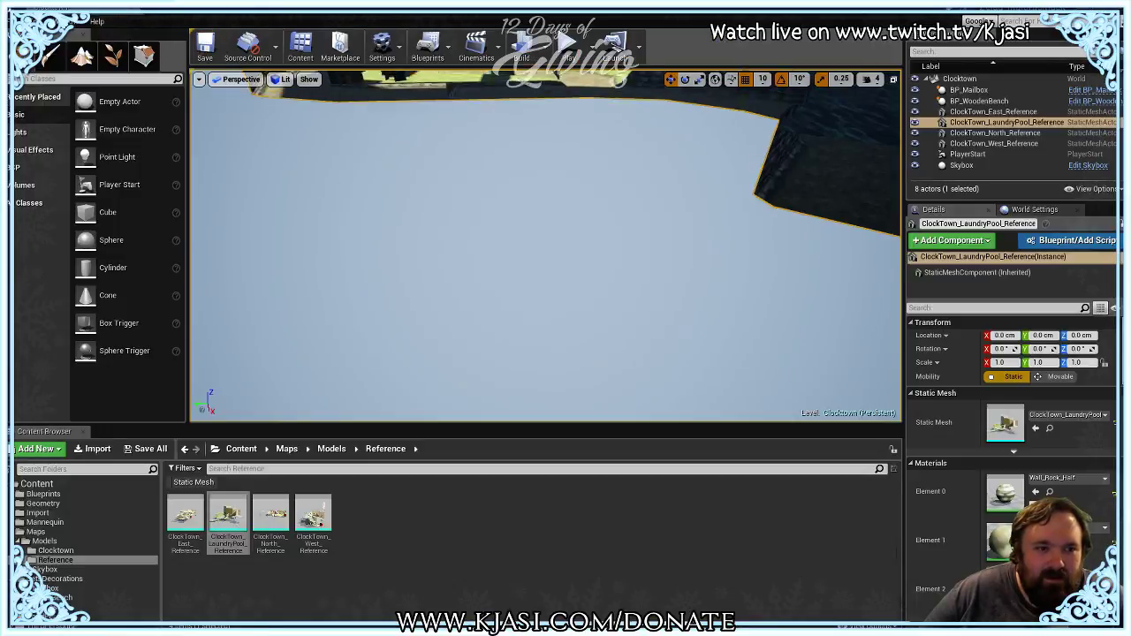
Step: Play the level from the ground beside the laundry pool, run along its walkways and across the water to test collision, and stop playing
right_drag(481, 366, 481, 366)
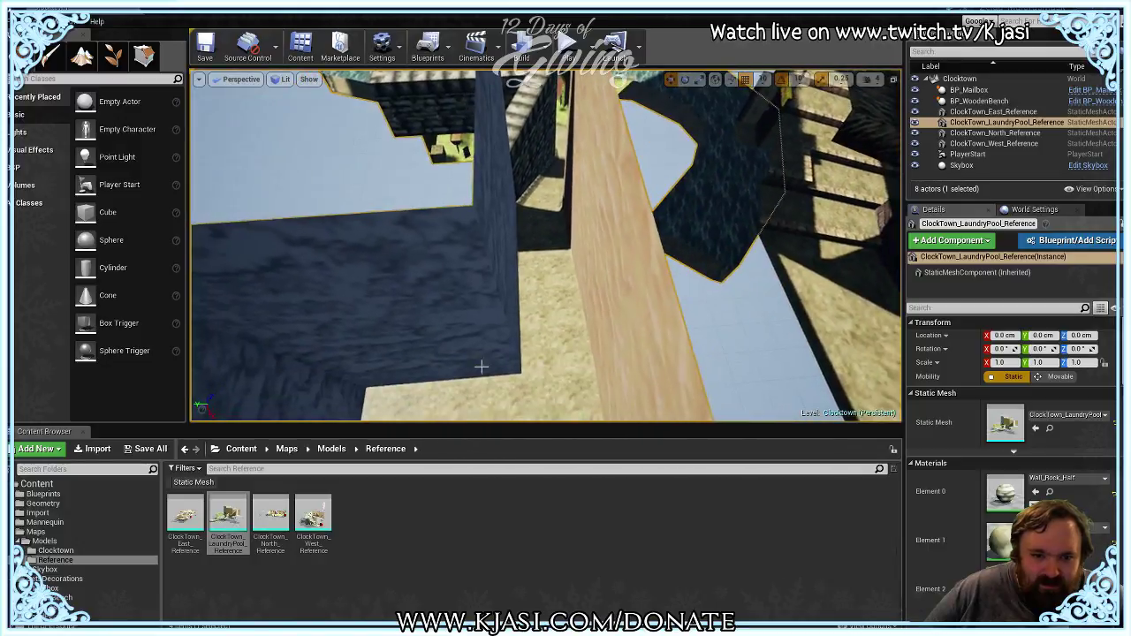
right_click(545, 214)
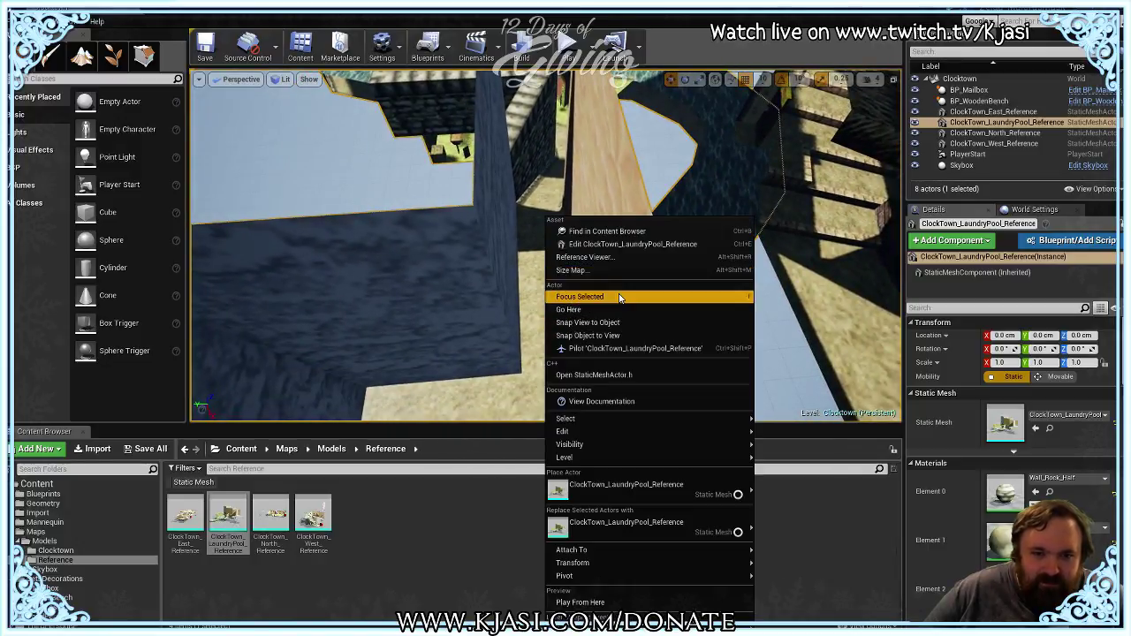
mouse_move(619, 457)
click(615, 610)
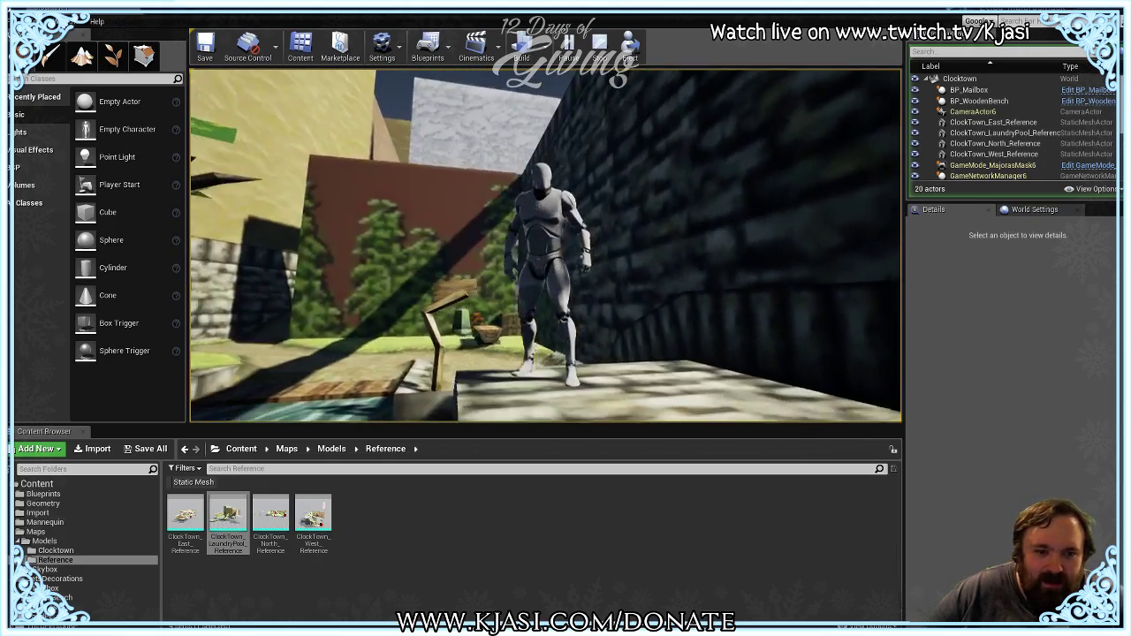
key(w)
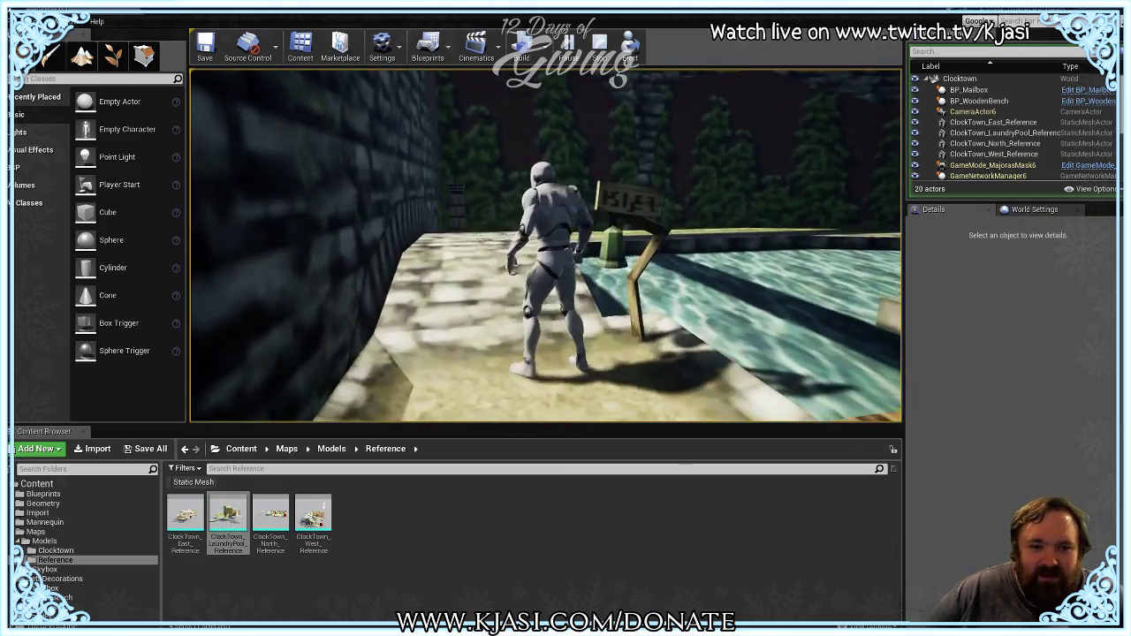
key(w)
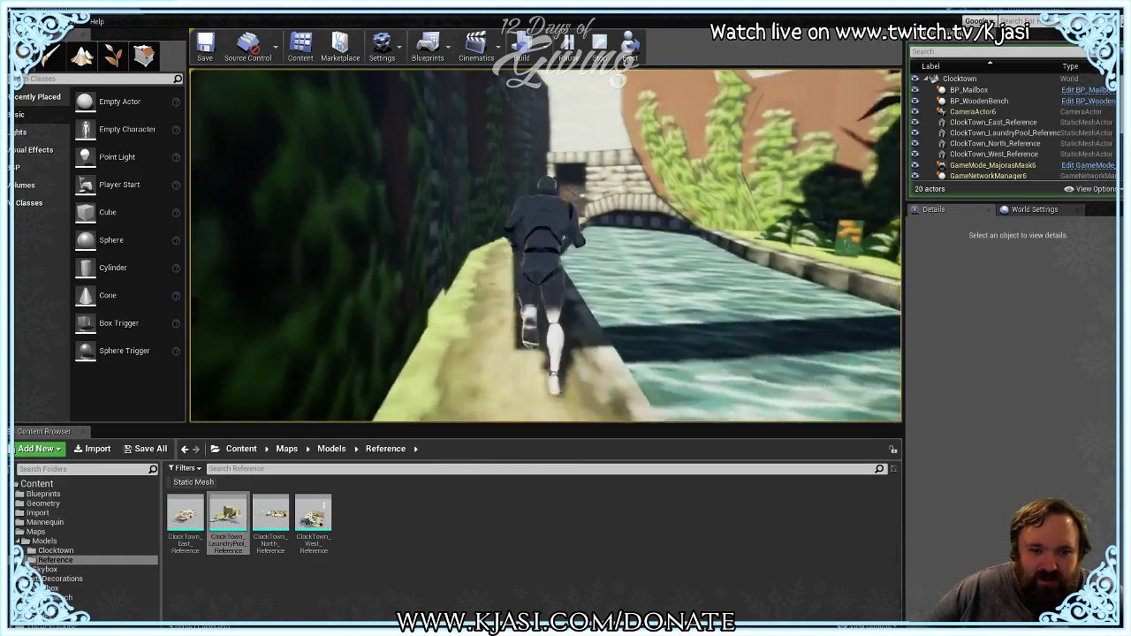
key(w)
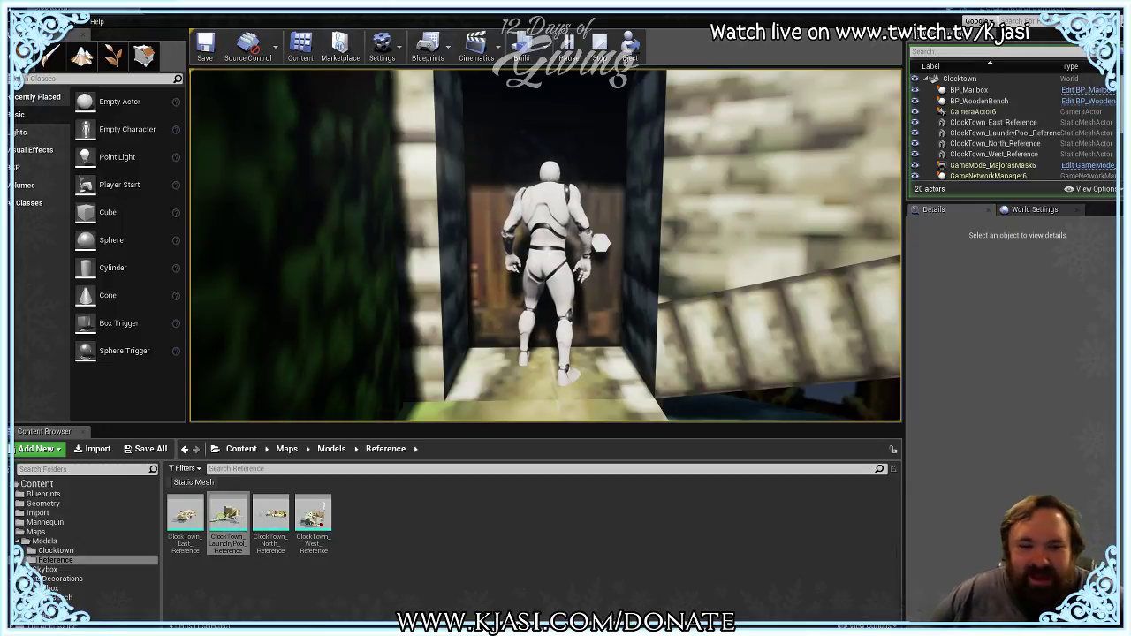
key(w)
key(w)
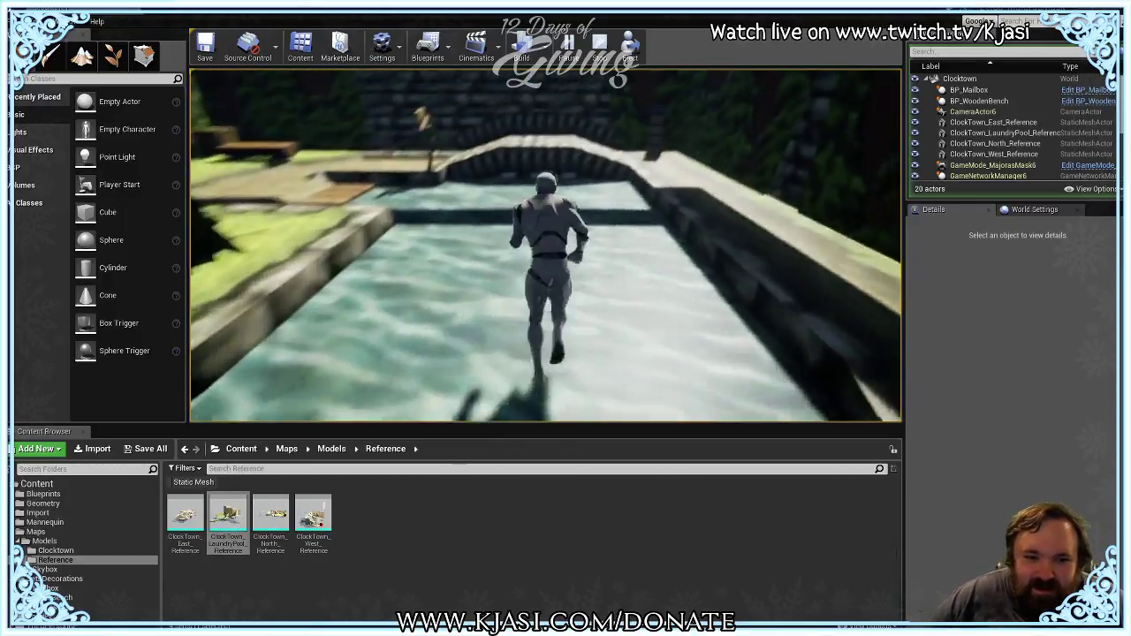
key(w)
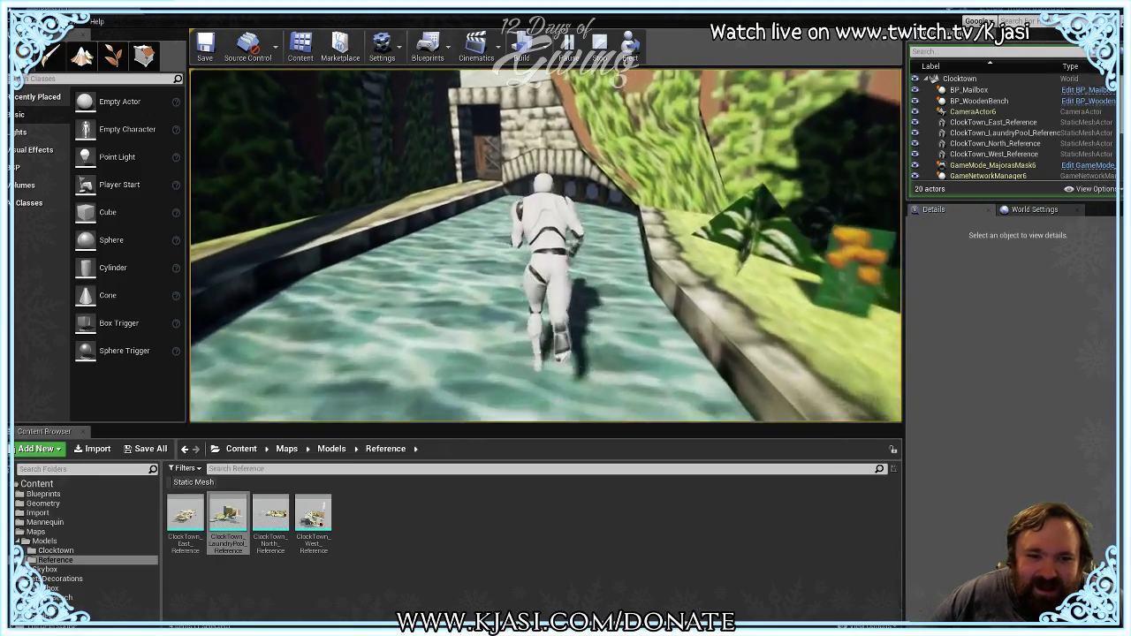
key(w)
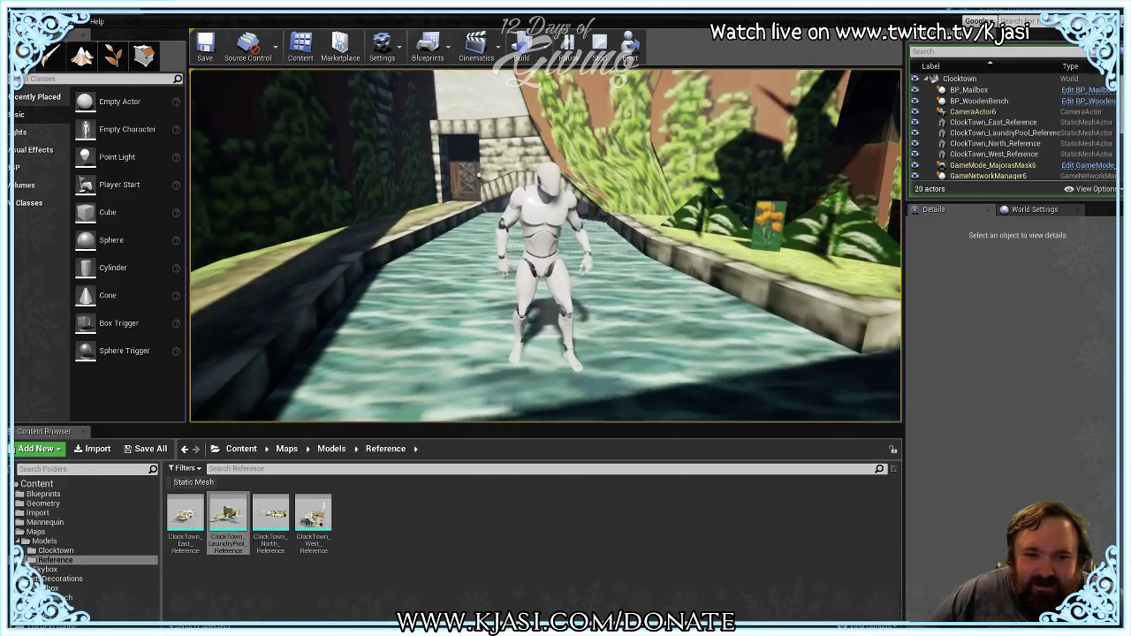
key(Escape)
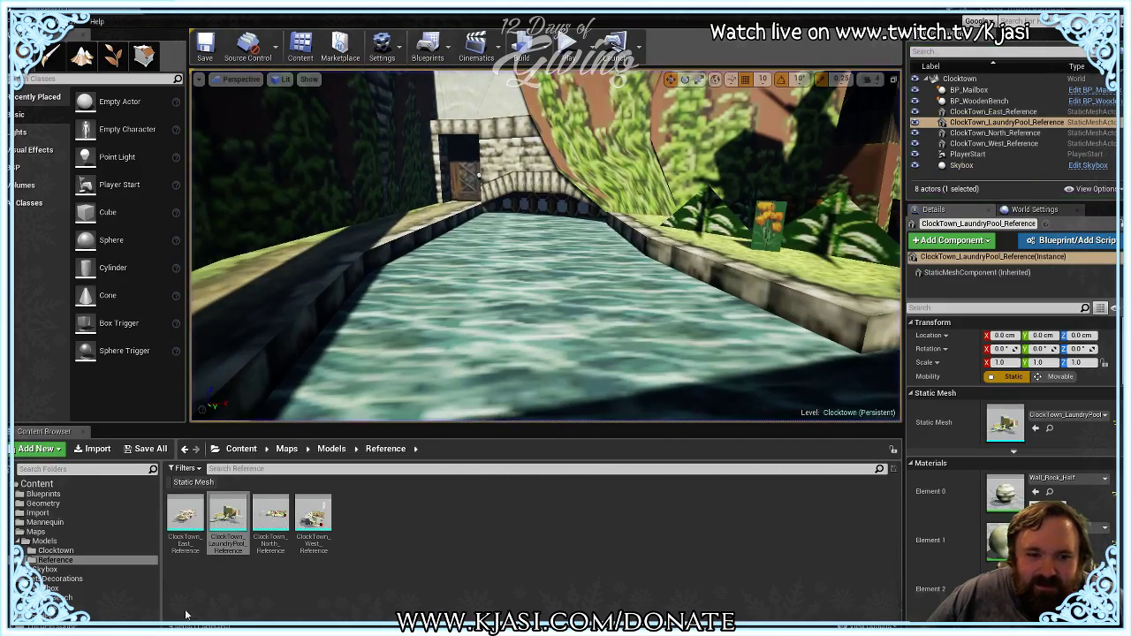
Step: Turn off collision for the Water_River material of the ClockTown_LaundryPool_Reference mesh and save the mesh
double_click(223, 517)
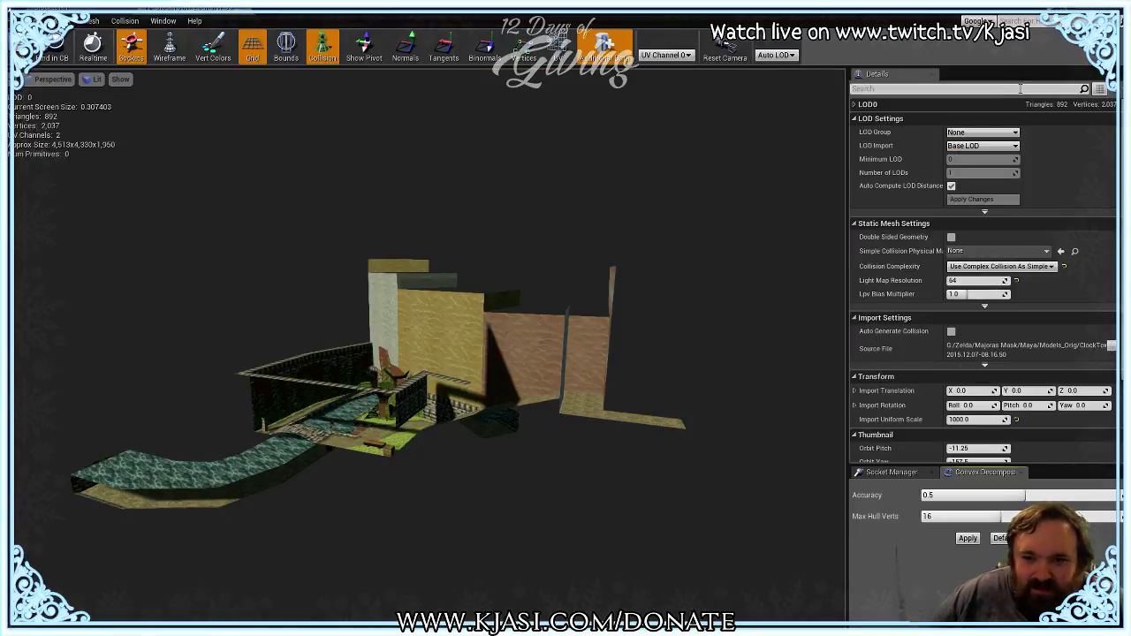
click(916, 104)
click(903, 88)
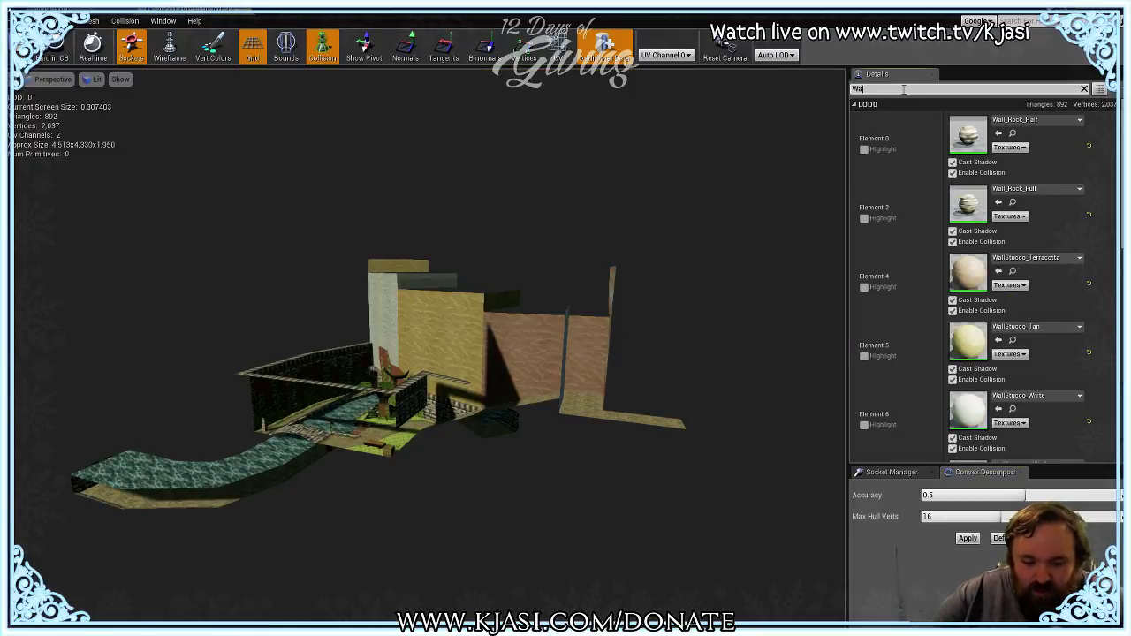
text(Water)
click(965, 175)
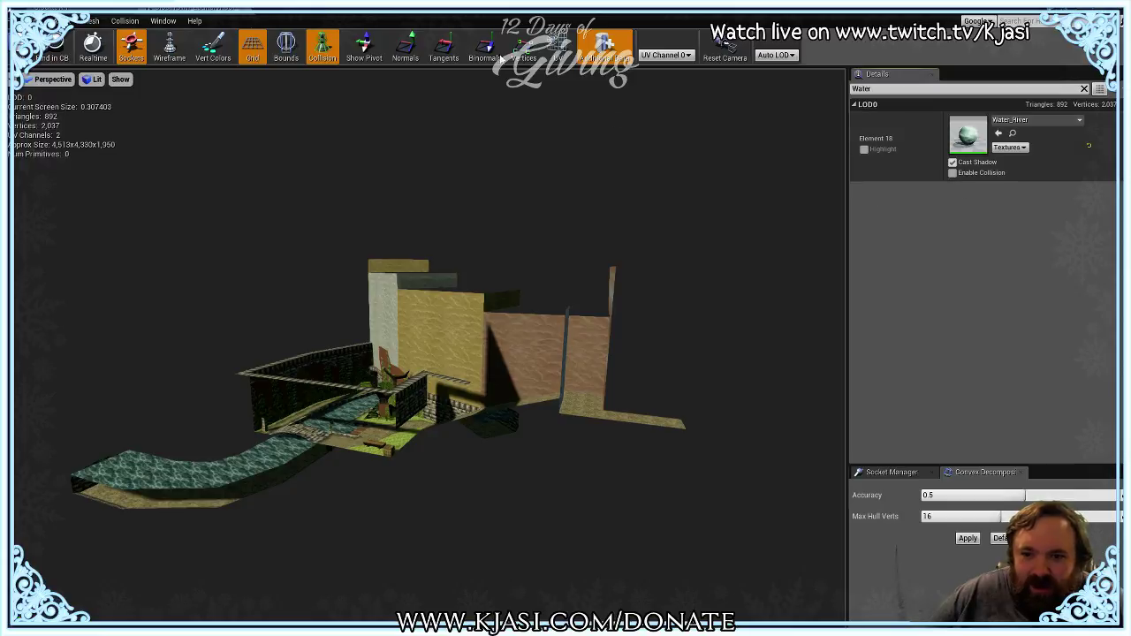
click(22, 46)
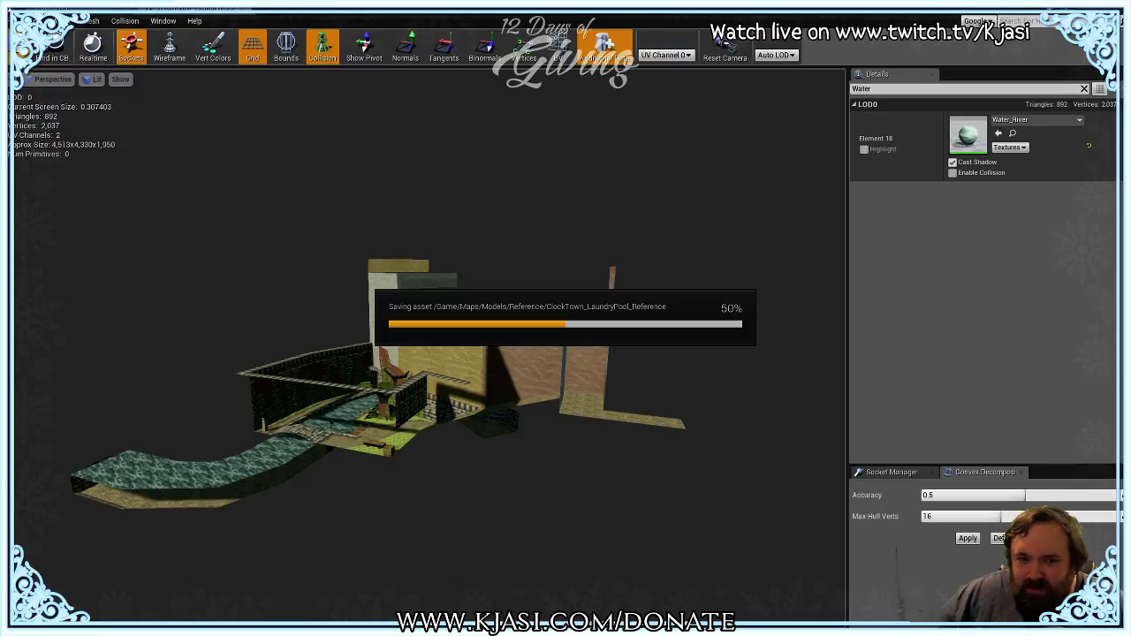
Step: Switch to Maya and open the scene Set 007_ClockTown_South.mb
key(alt+Tab)
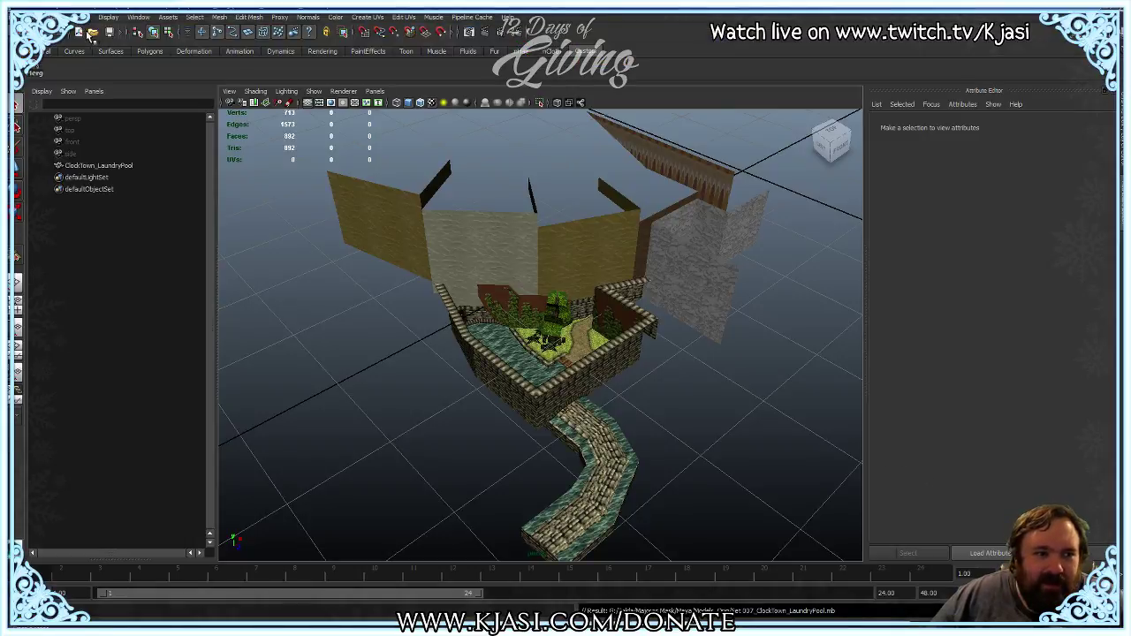
click(24, 17)
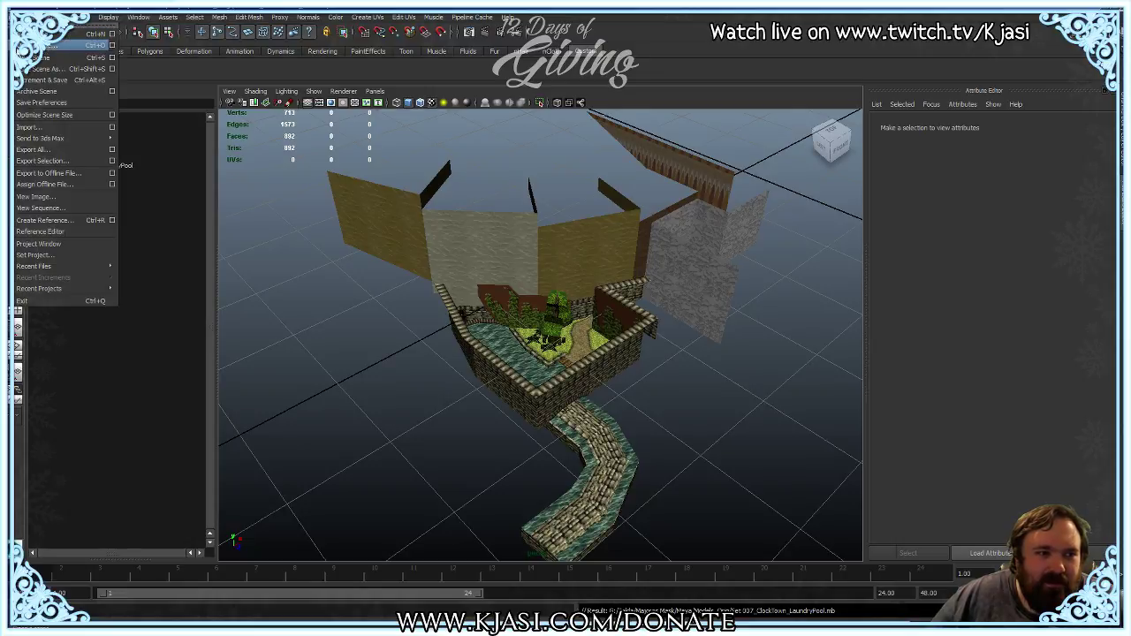
click(62, 45)
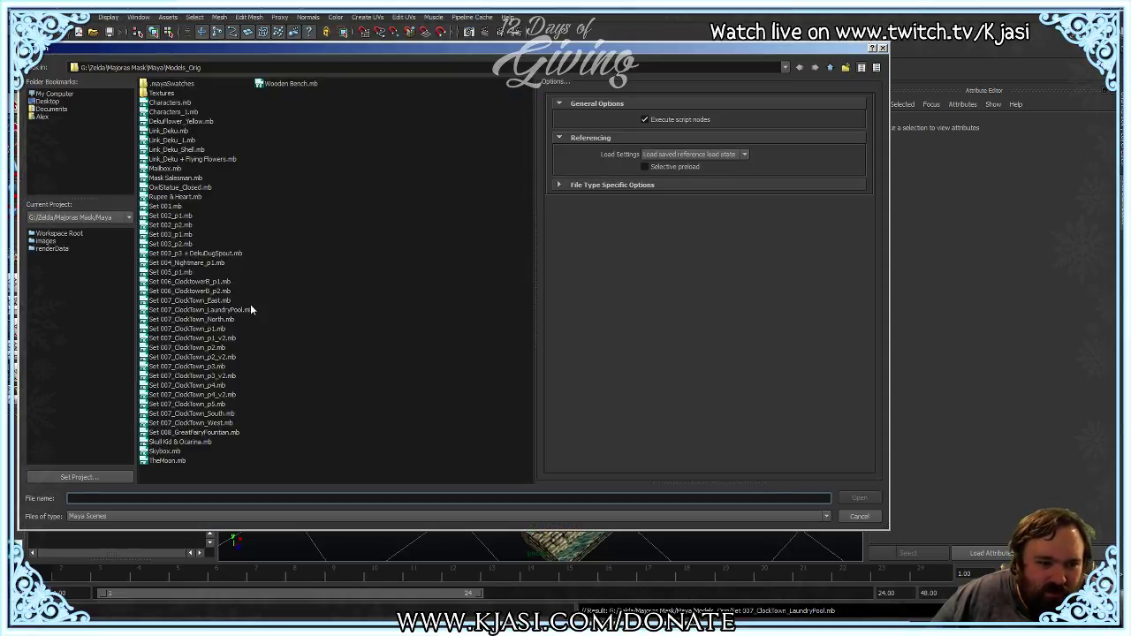
double_click(218, 414)
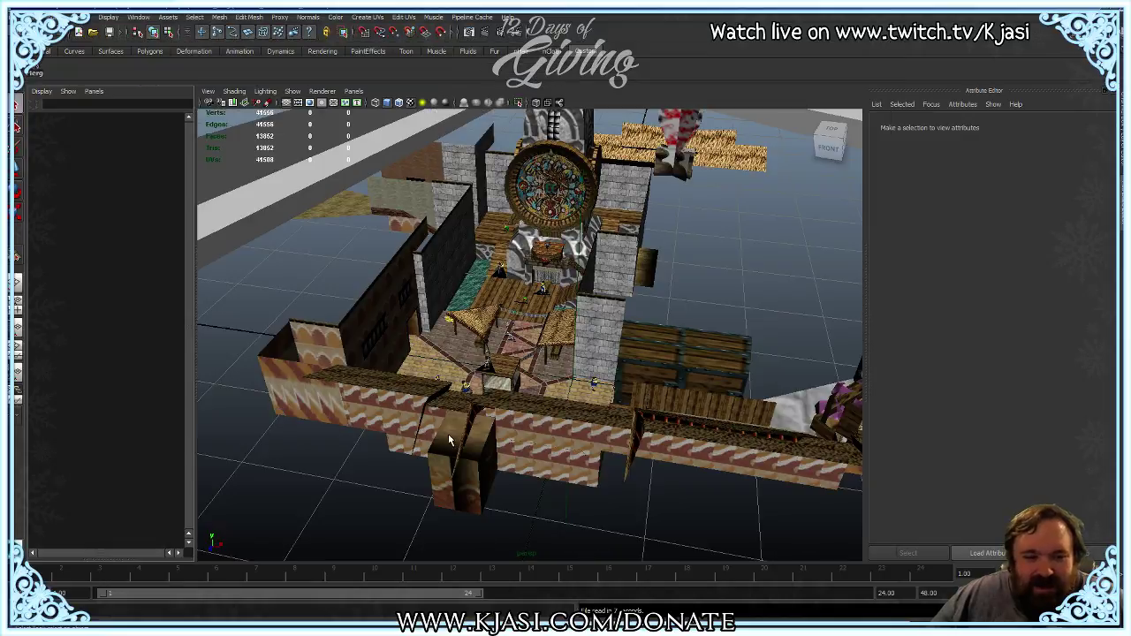
Step: Select the groups V2Grp001 through V2Grp004 one after another to examine which geometry each contains
alt+drag(466, 346, 532, 402)
click(78, 166)
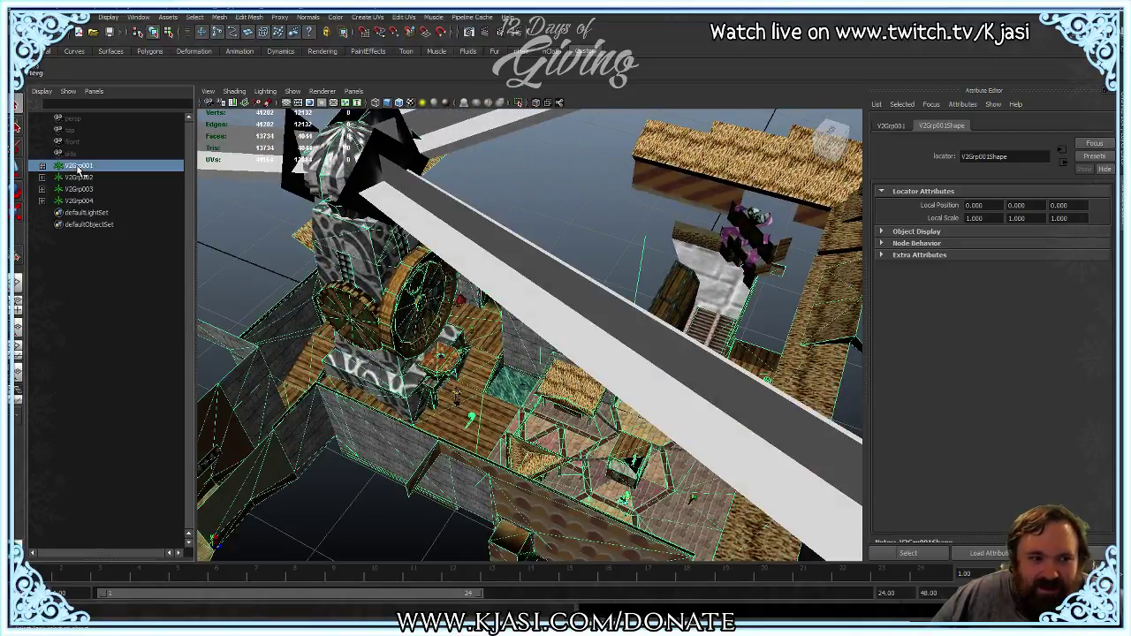
click(81, 177)
click(79, 189)
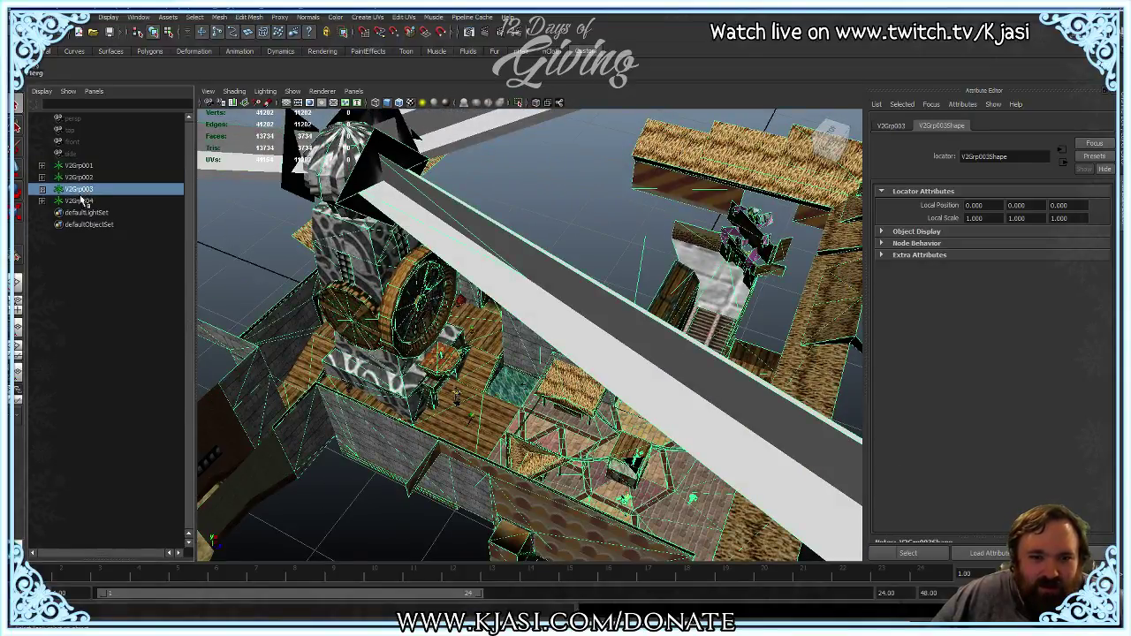
click(79, 201)
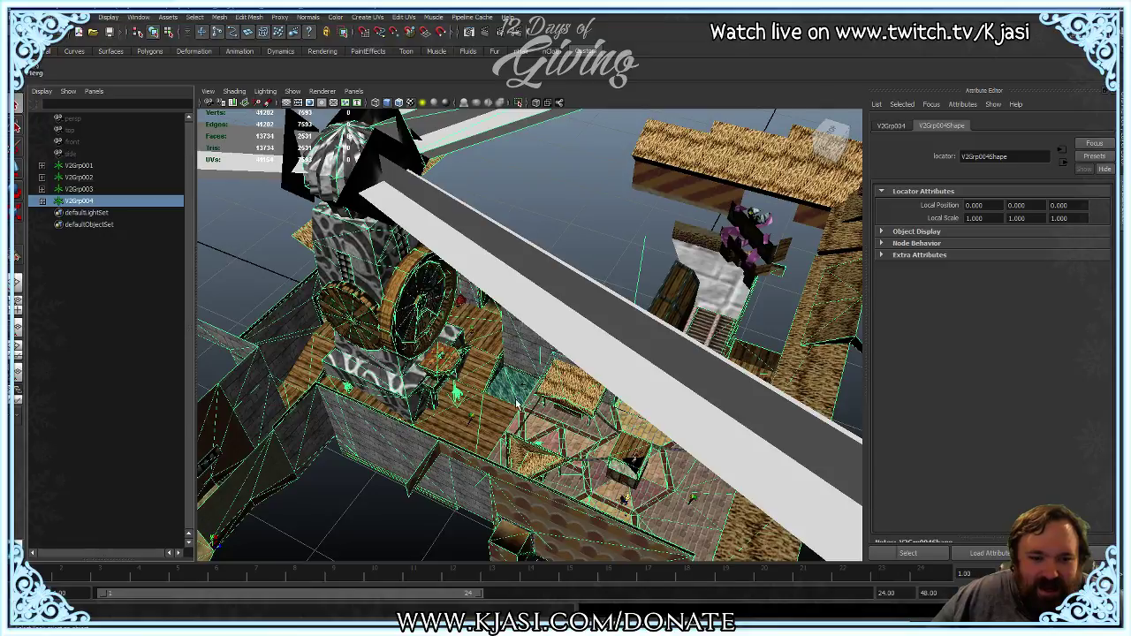
key(f)
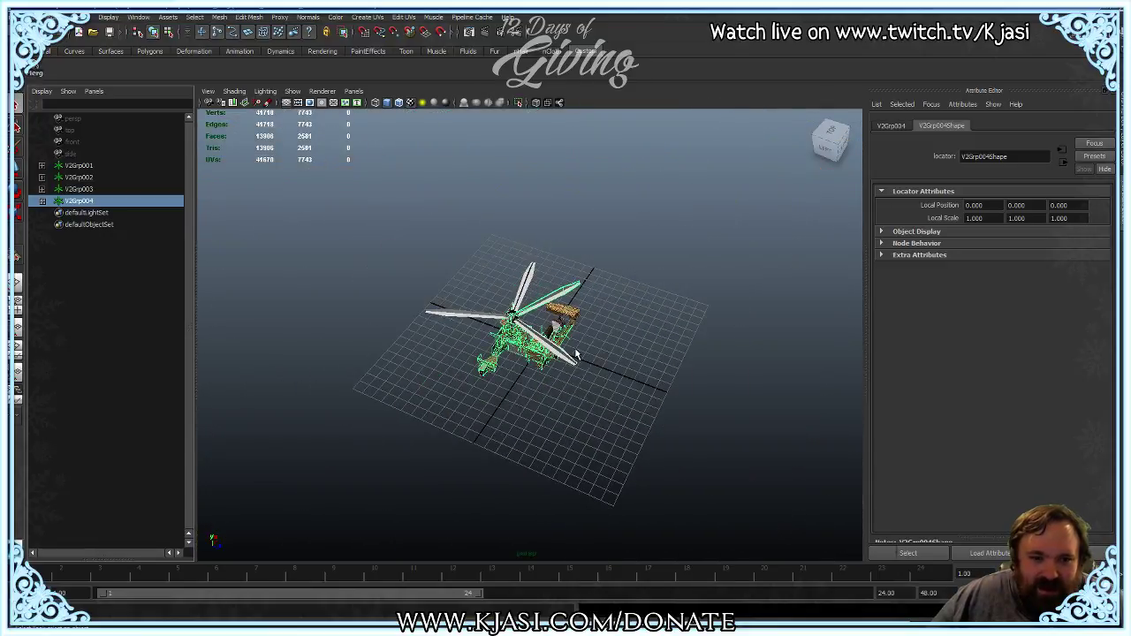
Step: Clear the selection and examine the wooden deck, water channels and plaza in front of the clock tower from above
click(682, 360)
alt+drag(683, 359, 433, 403)
alt+right_drag(371, 403, 421, 399)
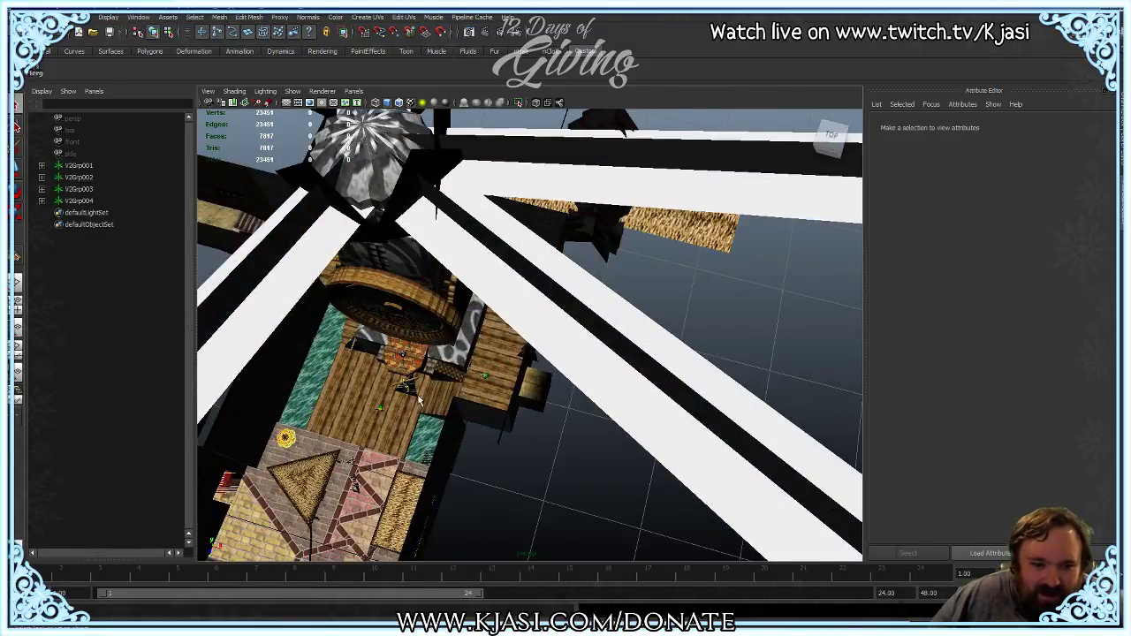
alt+middle_drag(421, 399, 505, 295)
alt+drag(503, 295, 492, 296)
alt+right_drag(491, 297, 480, 299)
alt+drag(480, 299, 468, 300)
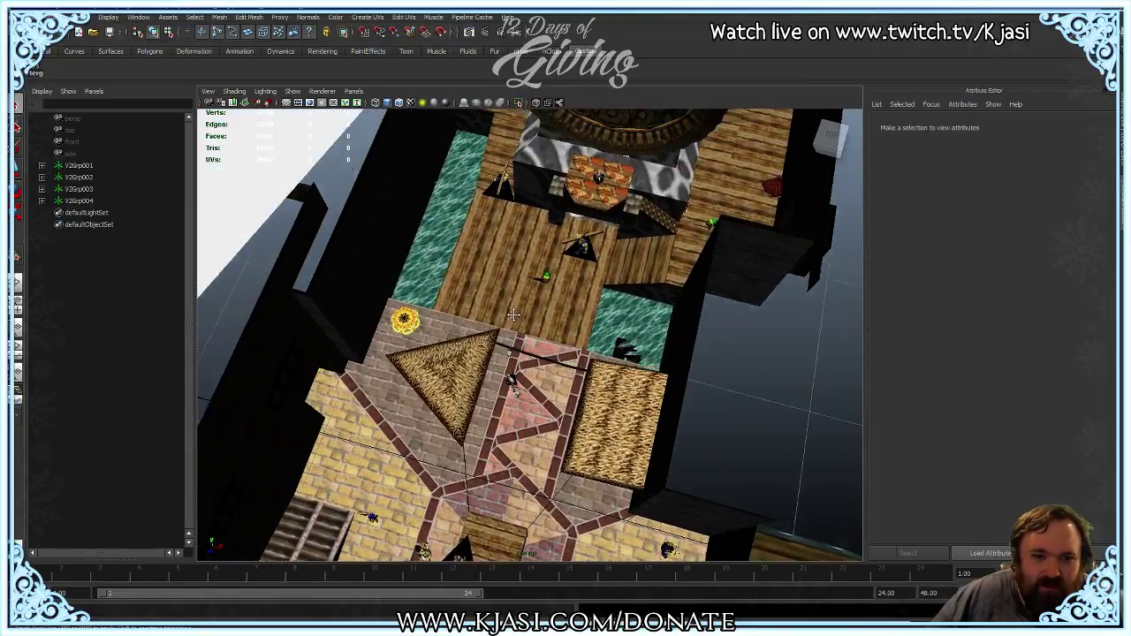
alt+right_drag(468, 300, 456, 303)
alt+drag(456, 303, 470, 322)
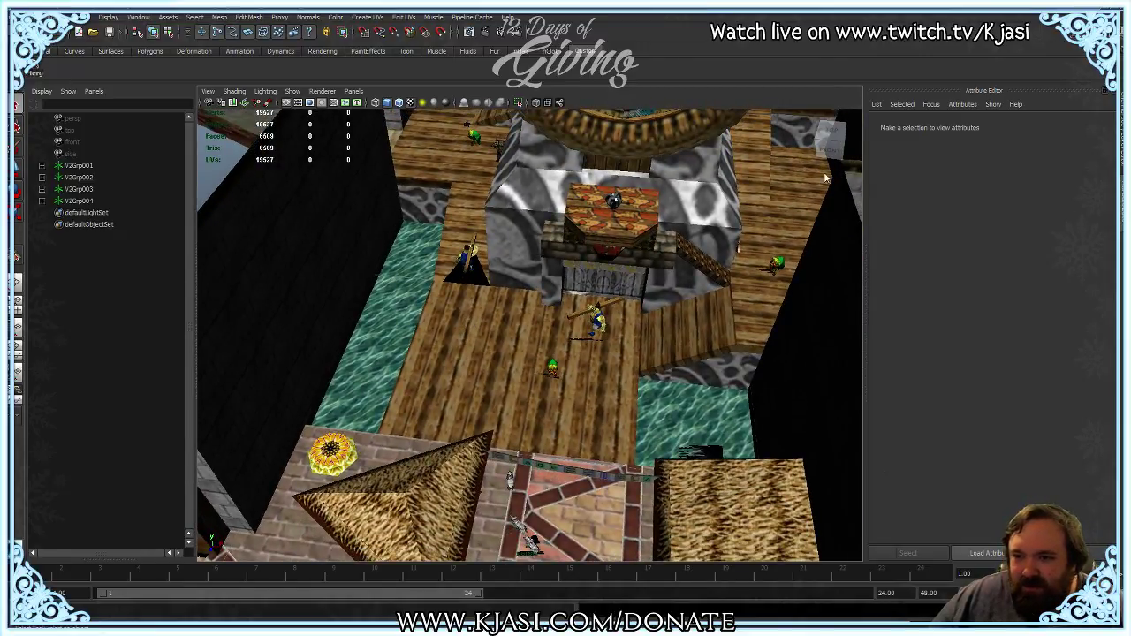
Step: Switch to the 1964 emulator and run Zelda Majora's Mask to check the water channel beside the wooden deck, then pause it
key(alt+Tab)
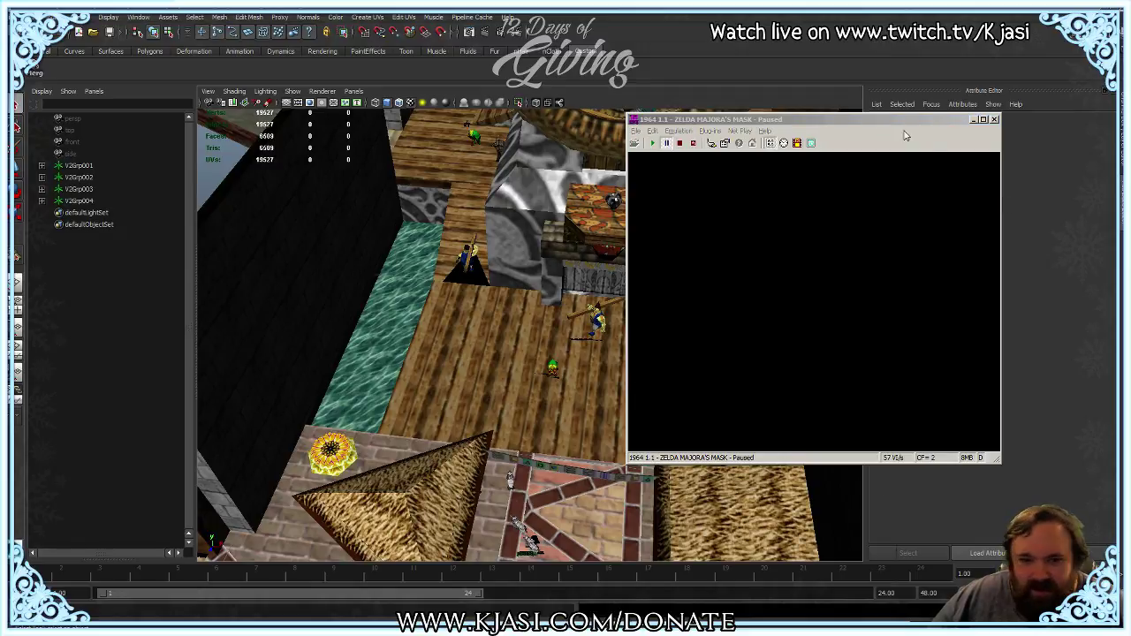
click(813, 124)
click(655, 144)
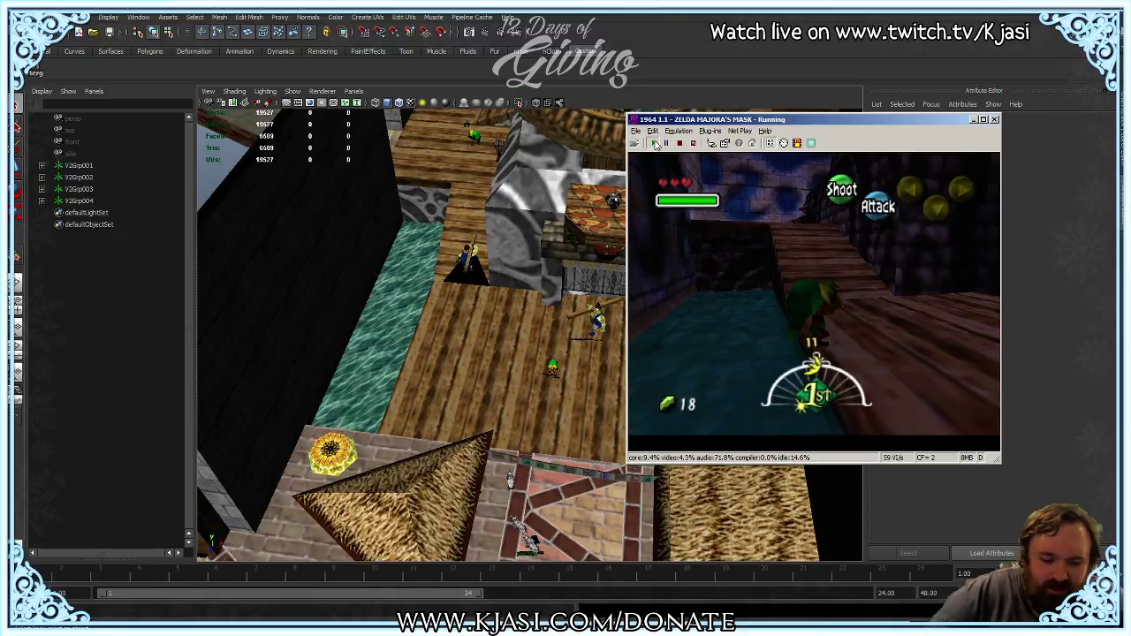
click(656, 144)
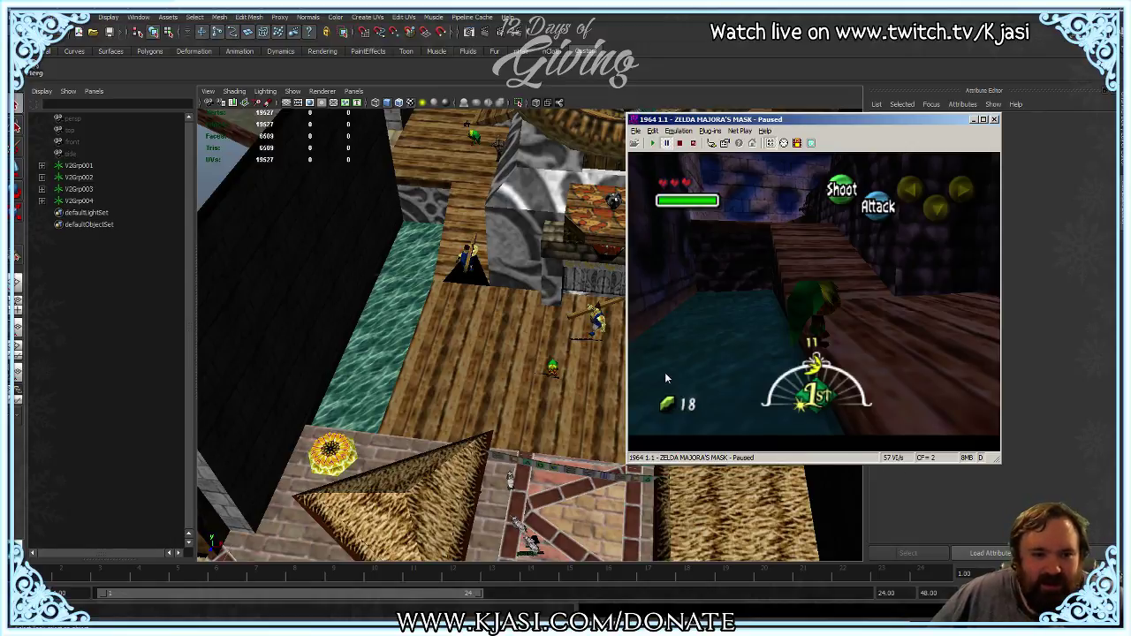
Step: Return to Maya, select the water mesh and then the wooden deck mesh, and inspect the deck around the clock tower
click(471, 361)
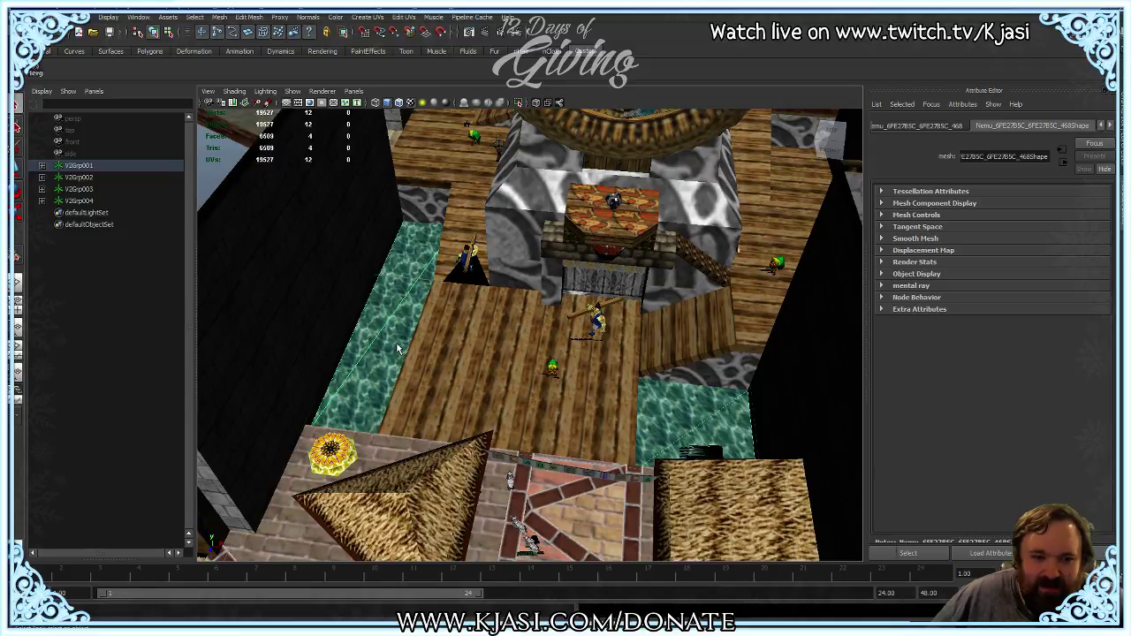
click(670, 364)
key(f)
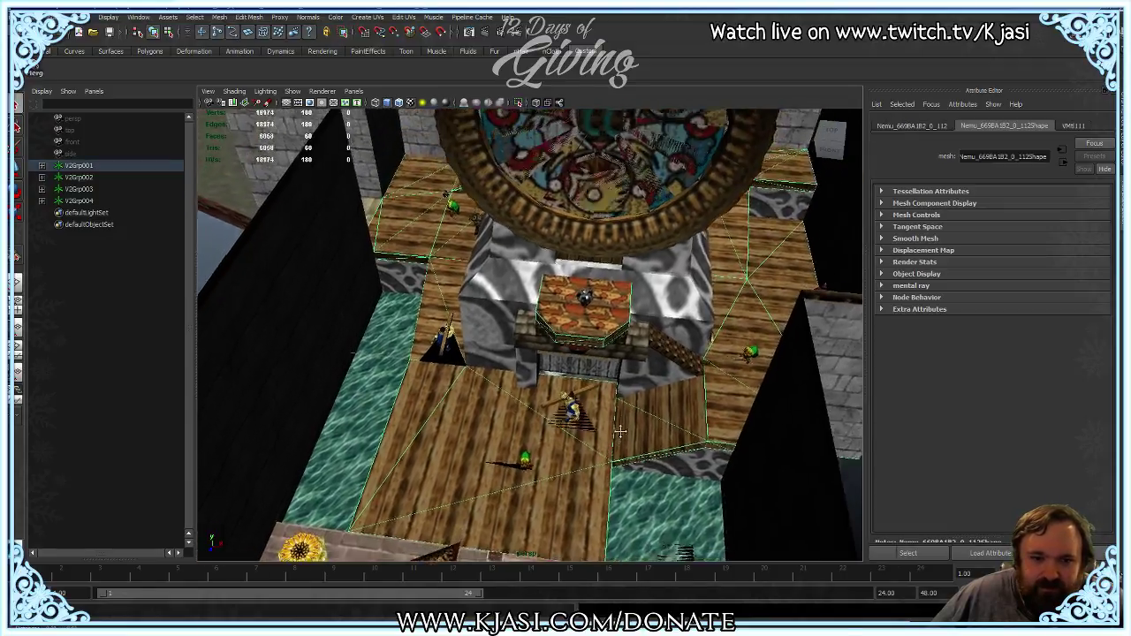
alt+drag(622, 431, 624, 289)
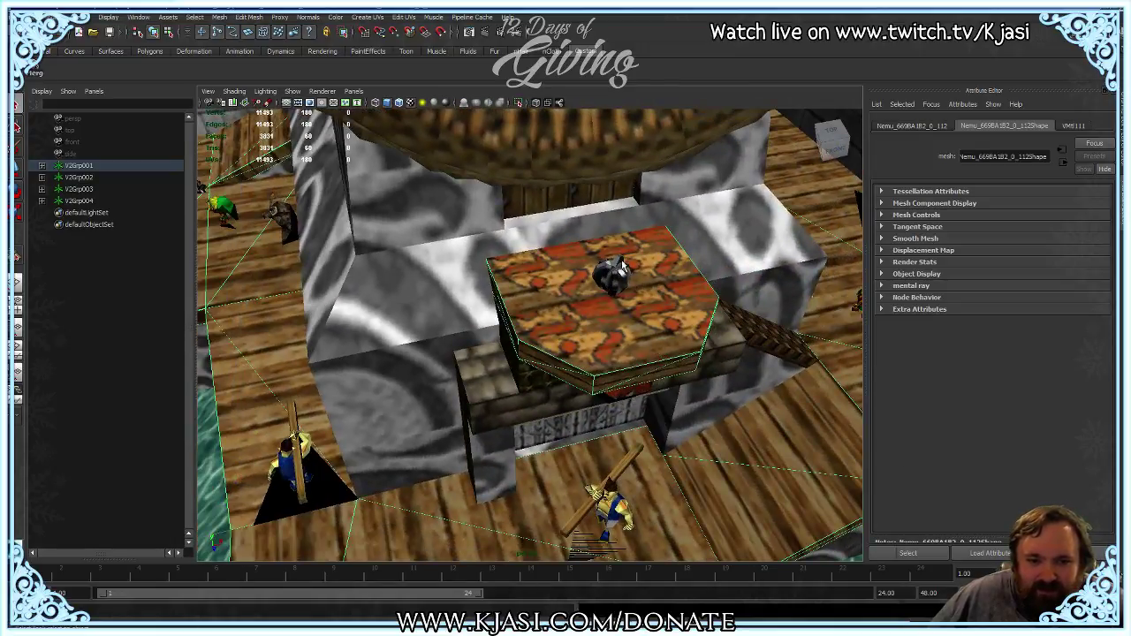
Step: Examine the overall layout of the South Clock Town scene, from the clock tower to the plaza and surrounding roofs
scroll(601, 278, down, 10)
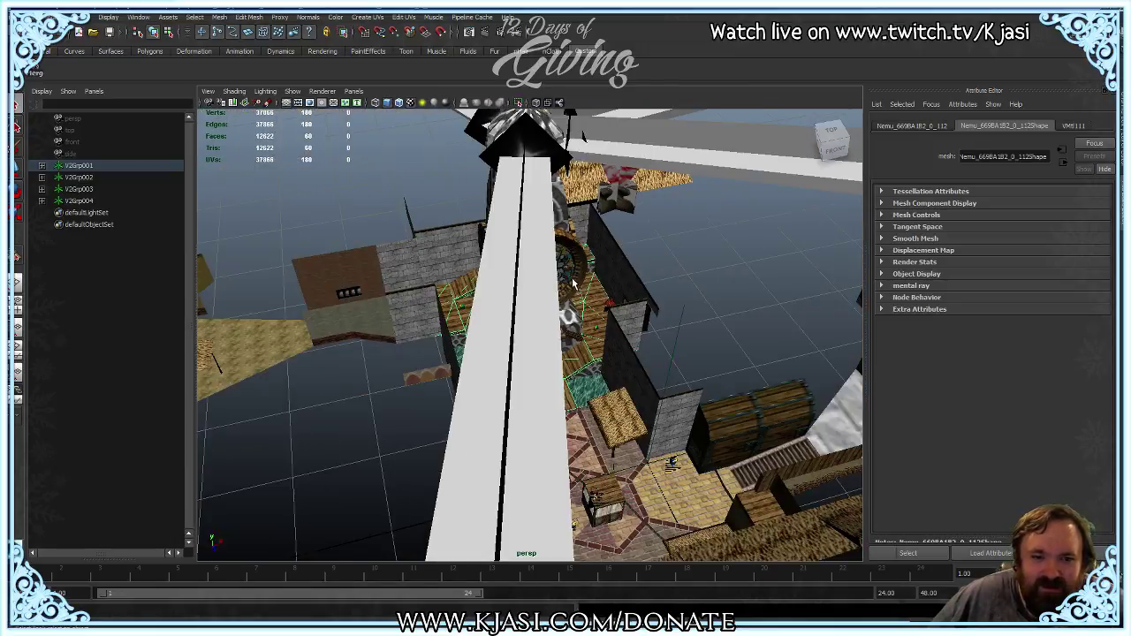
alt+drag(439, 292, 398, 435)
alt+right_drag(427, 464, 386, 365)
alt+middle_drag(387, 365, 471, 378)
alt+middle_drag(570, 303, 569, 310)
key(f)
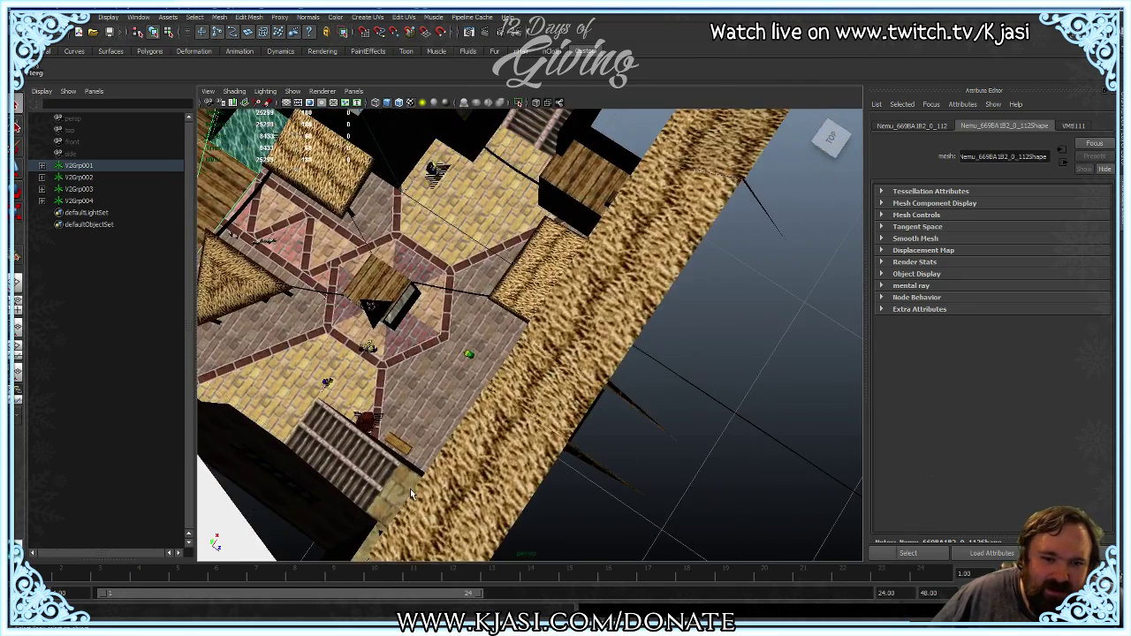
alt+drag(573, 305, 419, 295)
scroll(417, 292, down, 12)
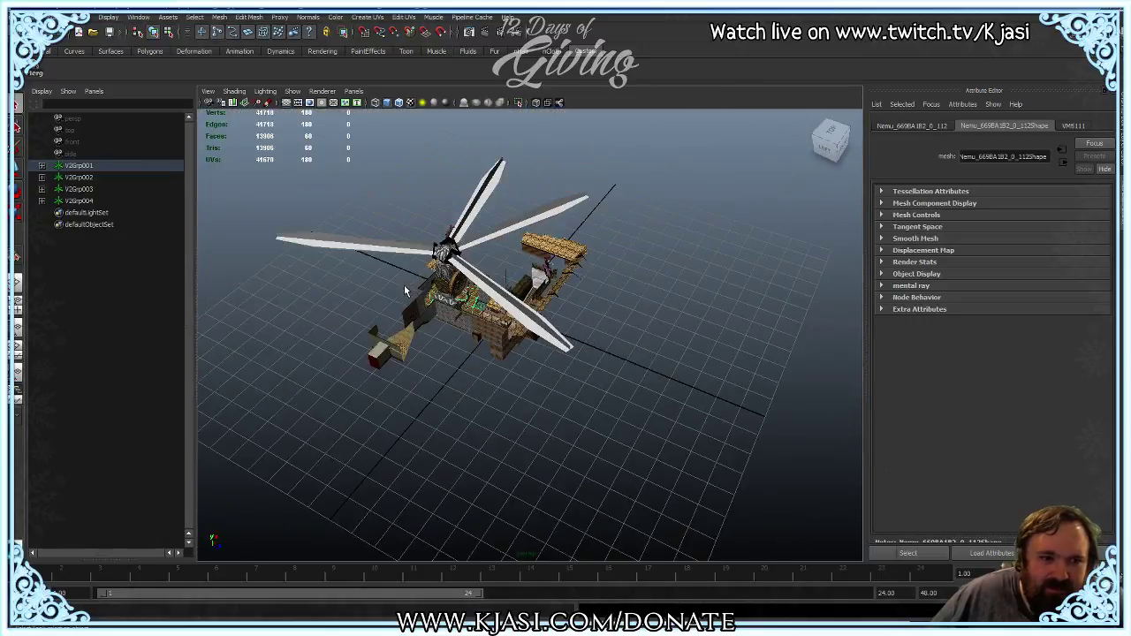
scroll(419, 287, up, 4)
scroll(439, 256, up, 6)
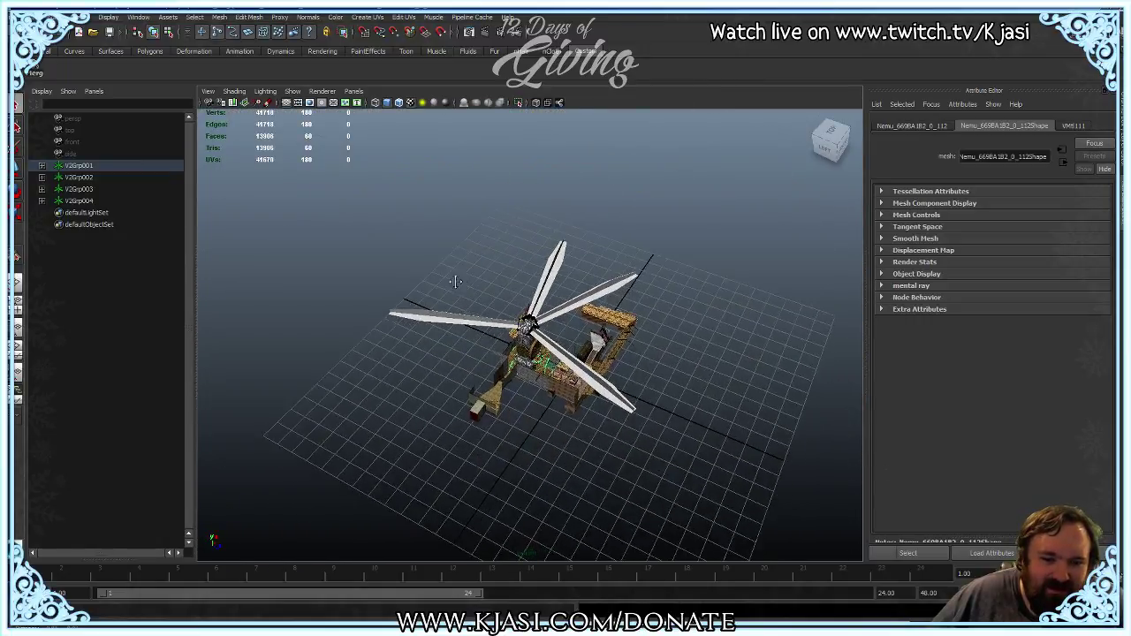
Step: Save the South Clock Town scene and export the whole scene as FBX over ClockTown_South_Reference.fbx
alt+drag(456, 281, 367, 228)
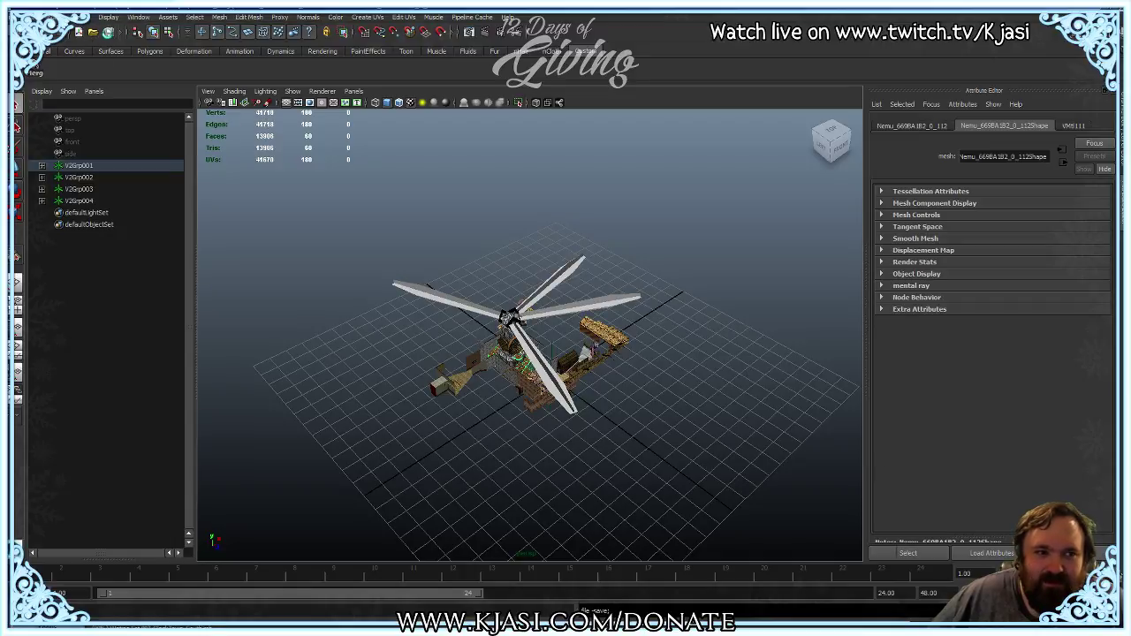
click(108, 32)
click(21, 17)
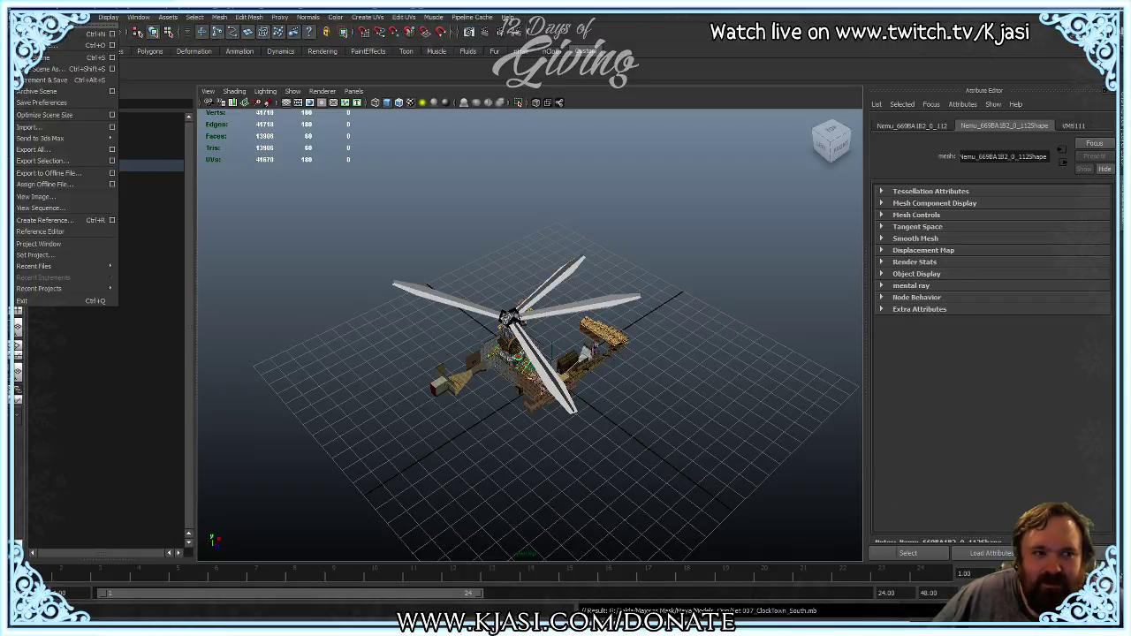
click(35, 149)
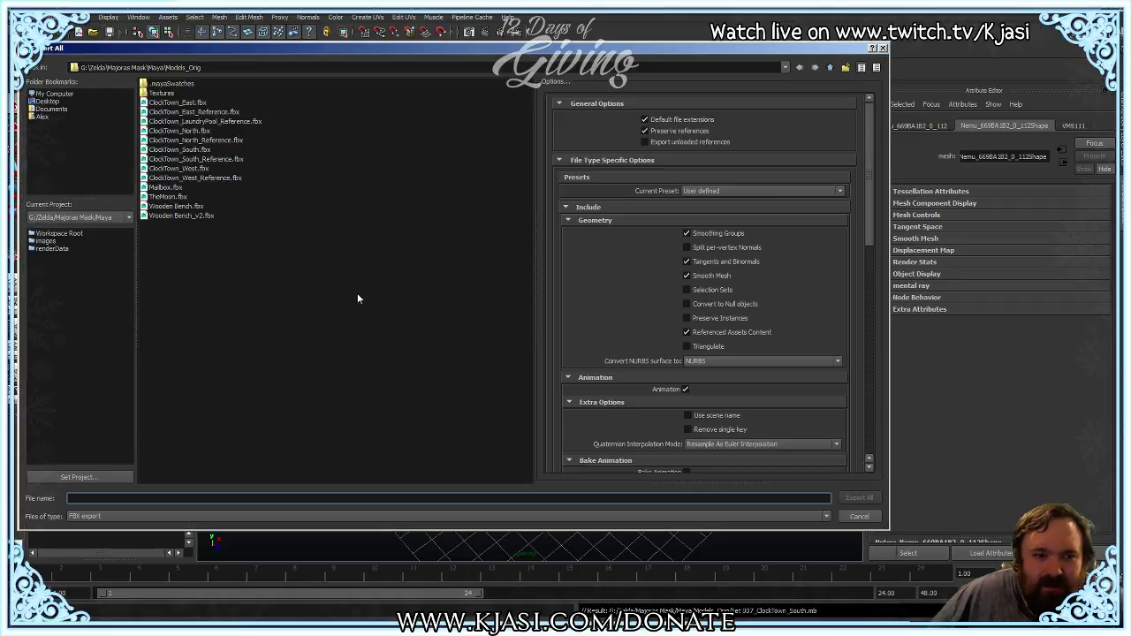
click(204, 160)
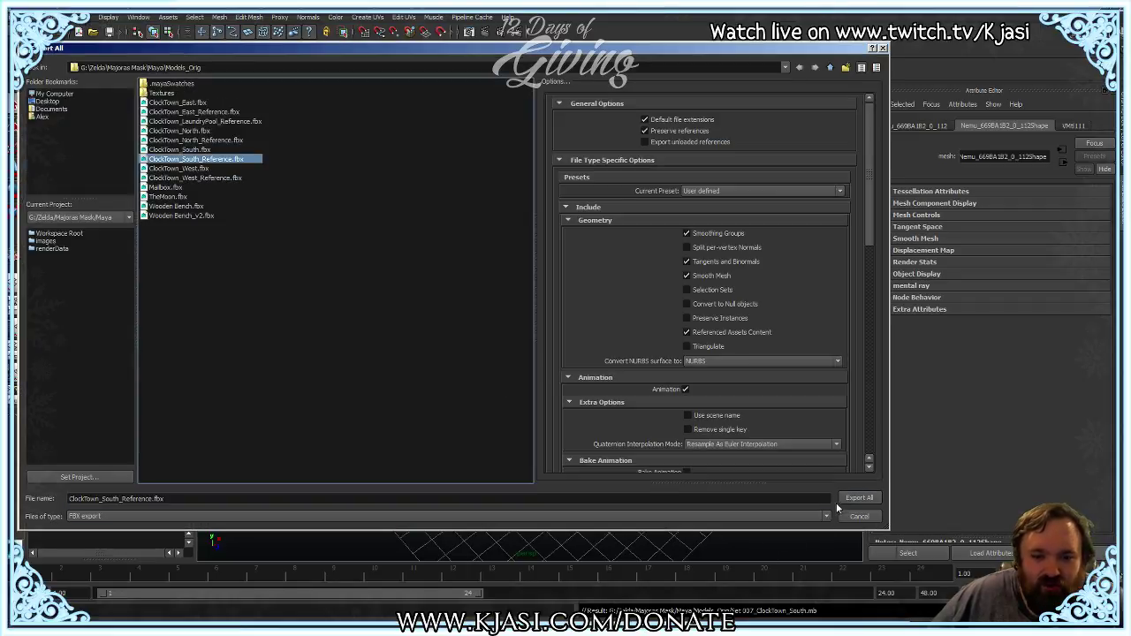
click(854, 502)
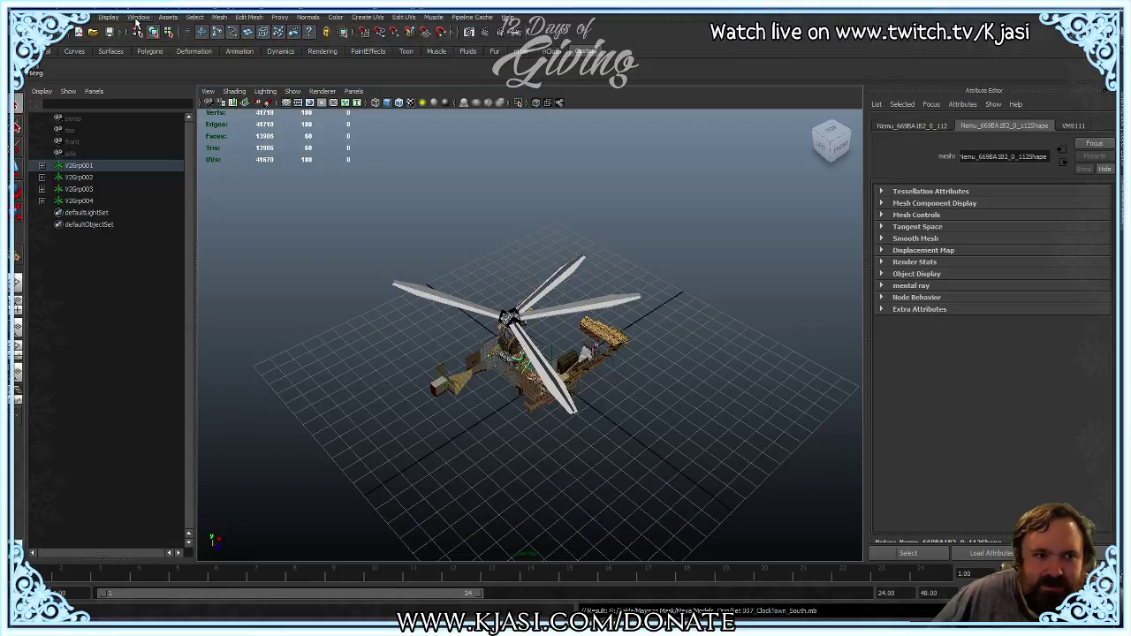
Step: Open the Hypershade and delete the scene's unused shading nodes
click(139, 17)
mouse_move(210, 58)
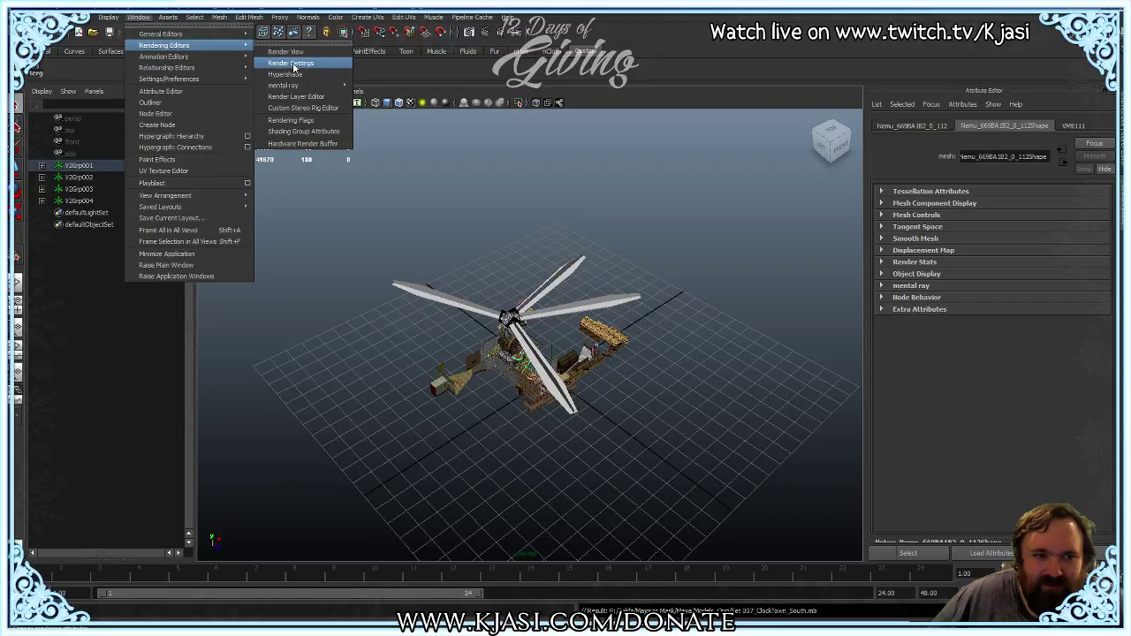
click(285, 75)
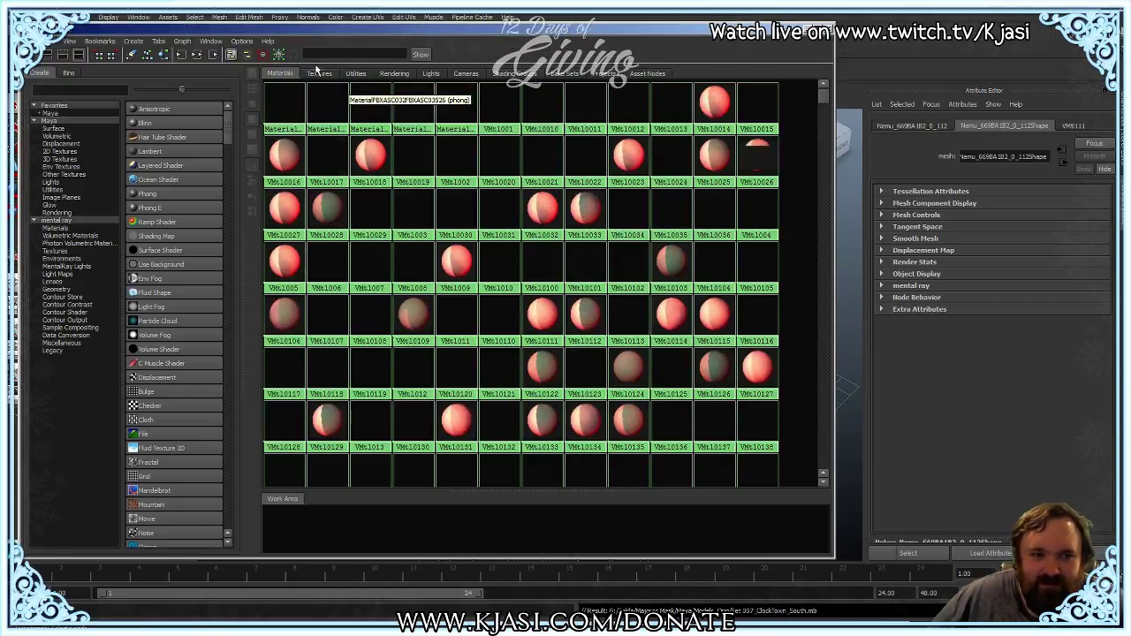
click(49, 42)
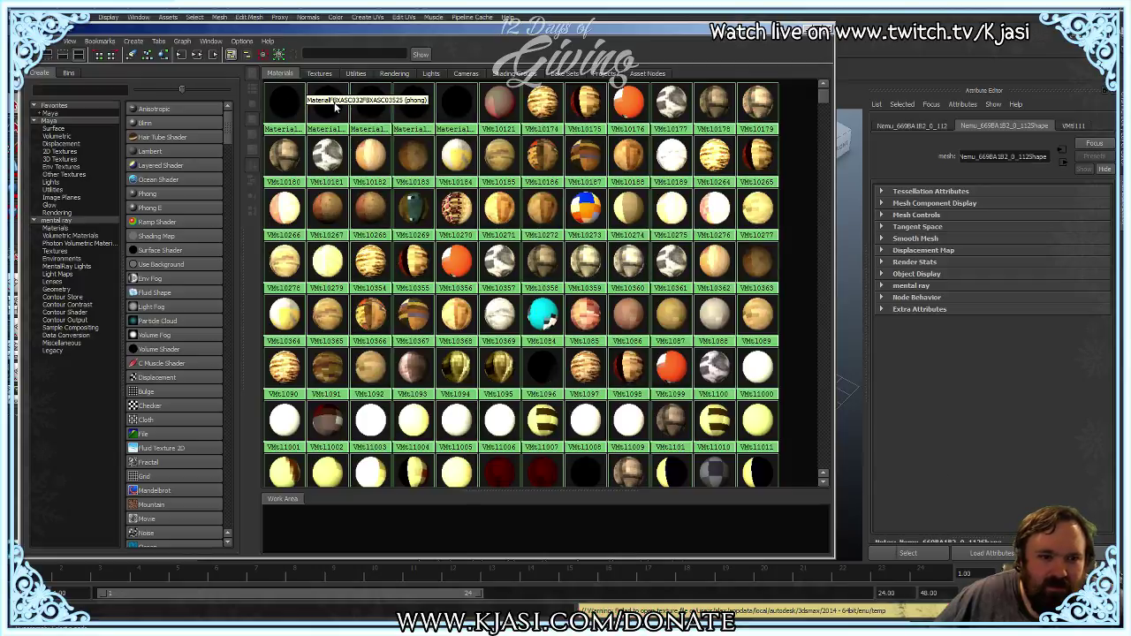
Step: Inspect the first two black phong materials and check which image file feeds the first one's color
click(289, 104)
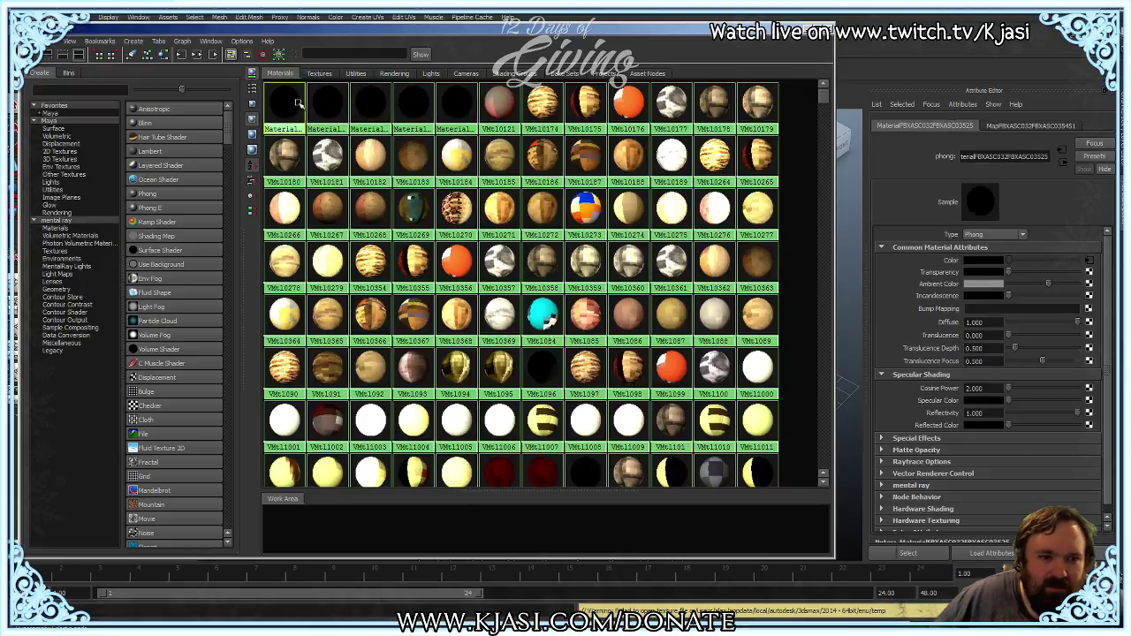
click(1090, 264)
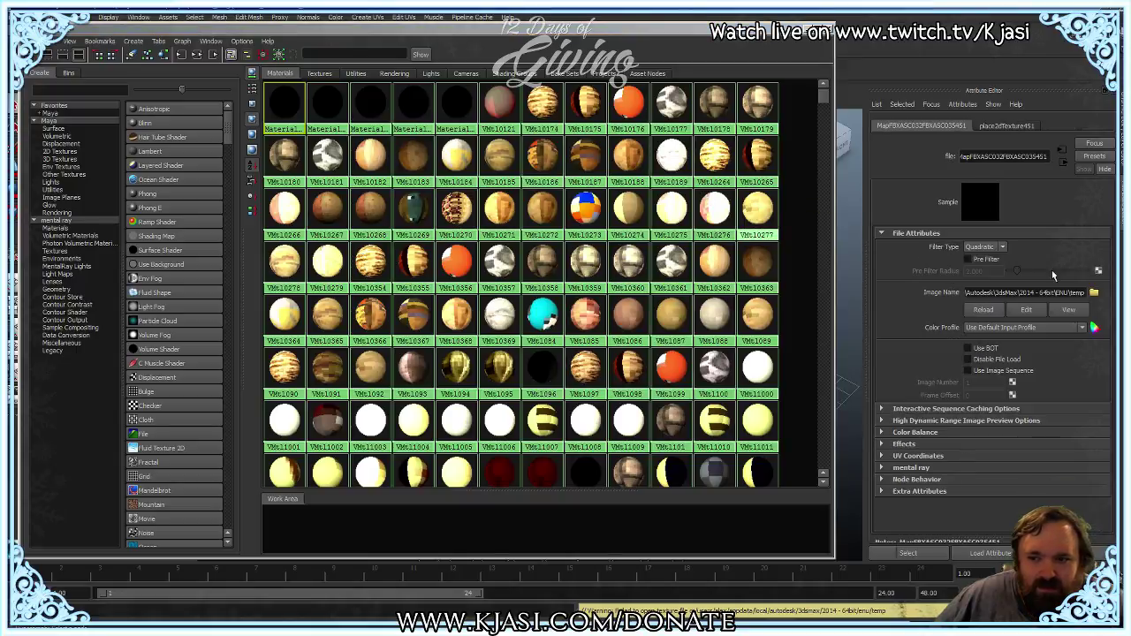
click(328, 106)
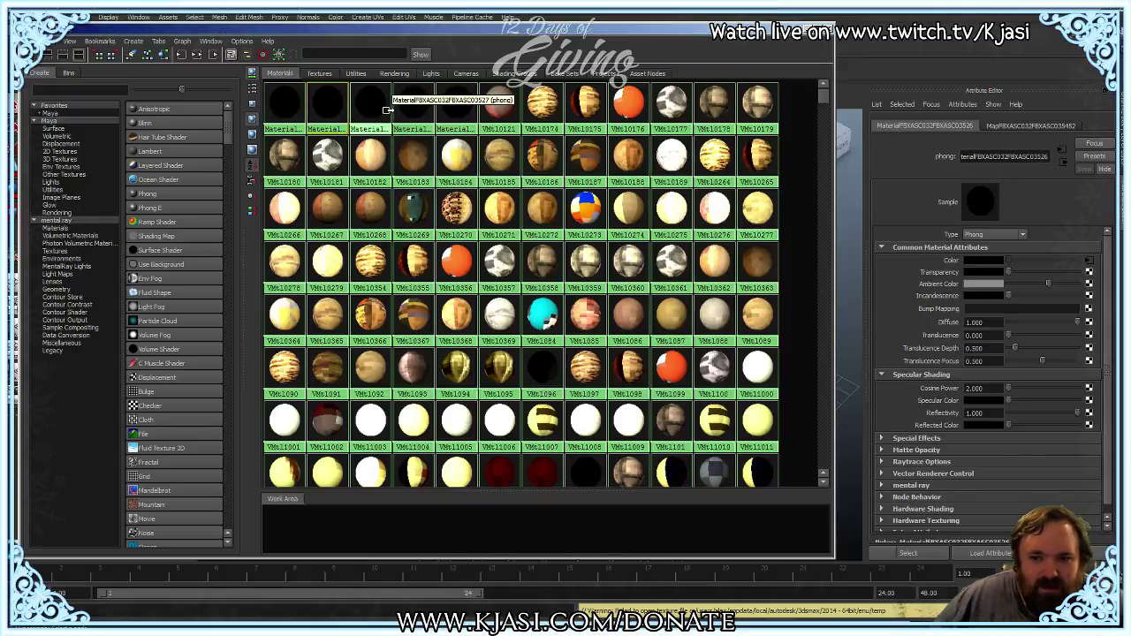
Step: Show the materials as names only, select the whole materials list and delete the duplicate shading networks
click(251, 90)
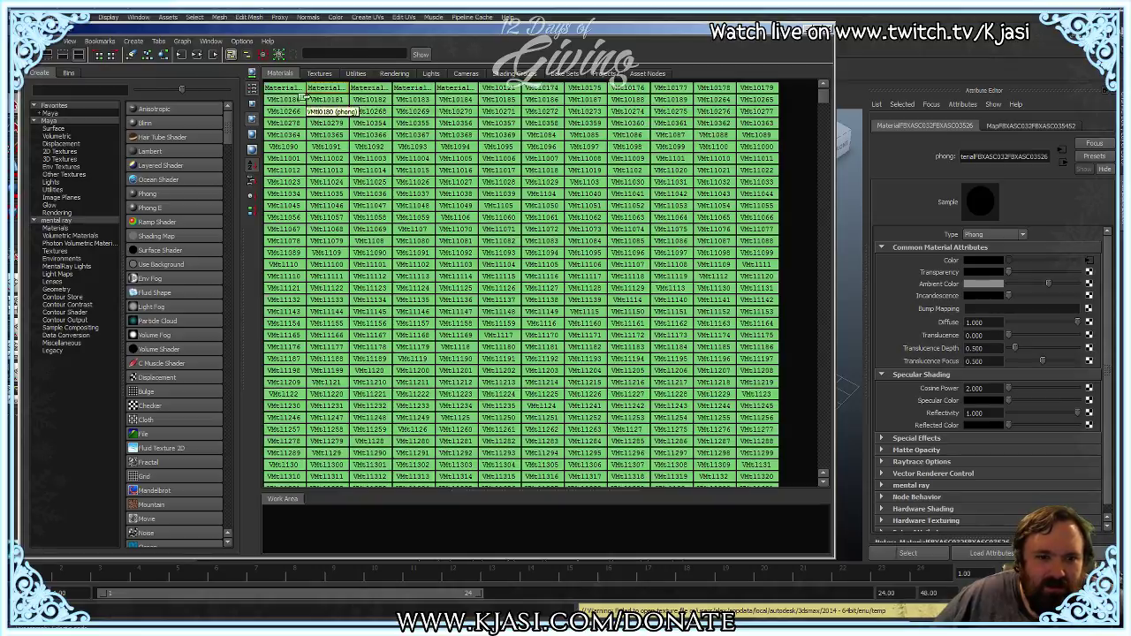
drag(153, 528, 152, 629)
drag(823, 95, 825, 180)
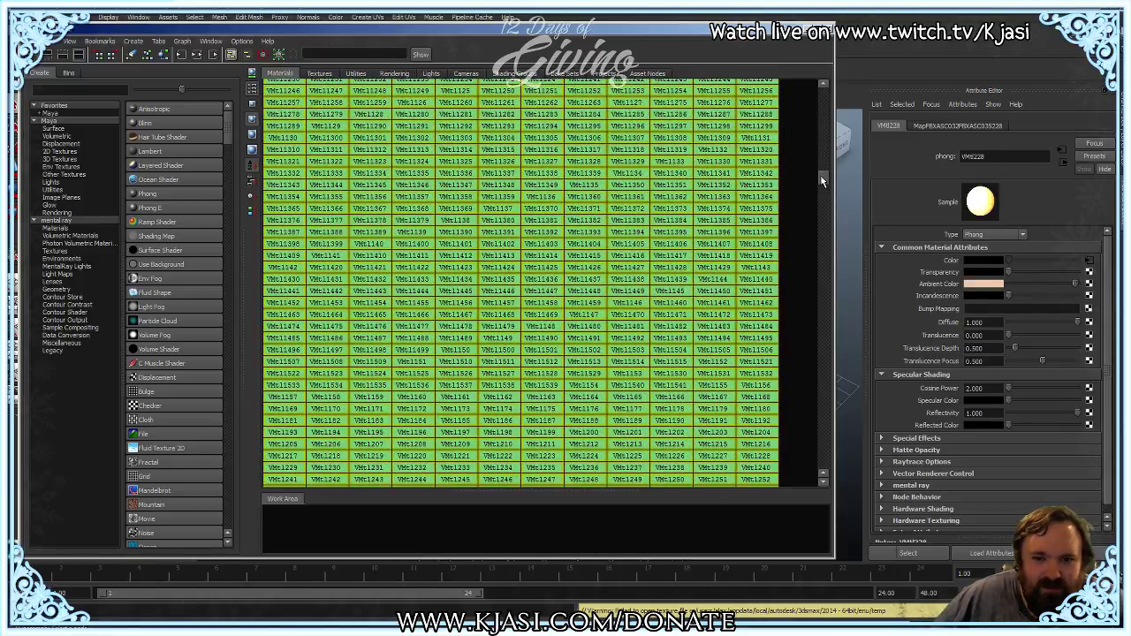
drag(823, 181, 822, 400)
drag(802, 209, 123, 510)
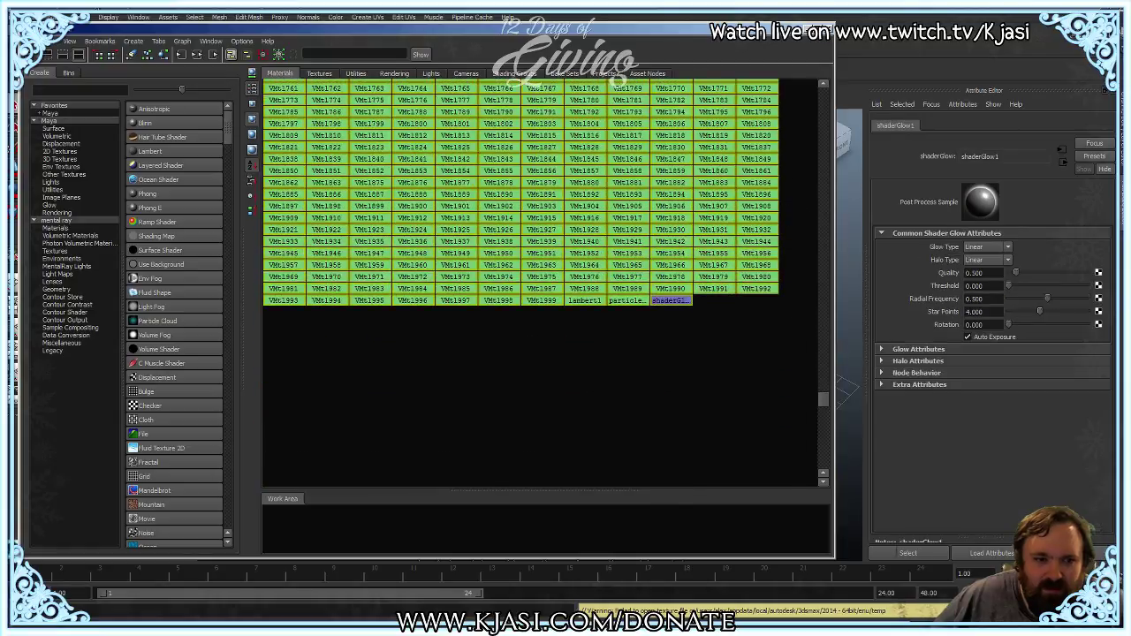
click(53, 40)
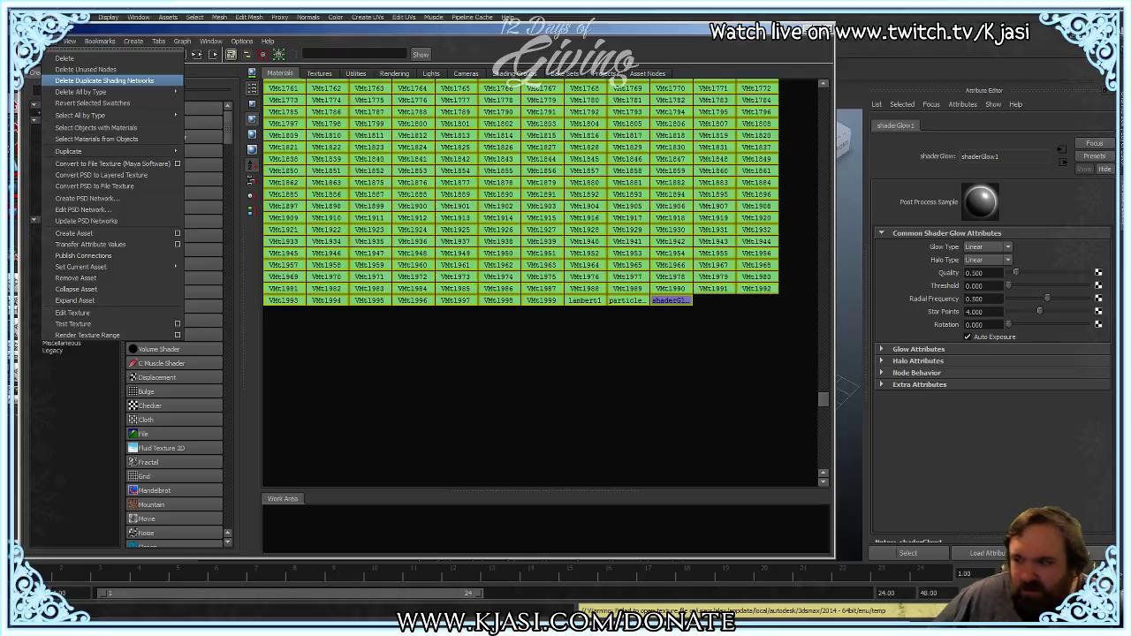
click(104, 81)
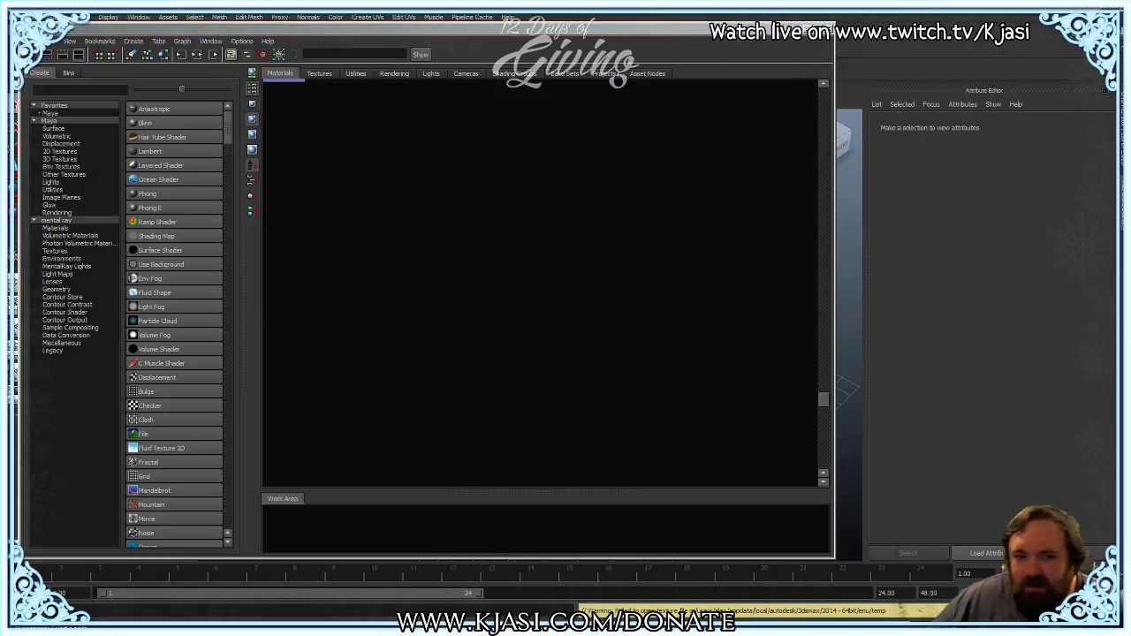
Step: Review the texture swatches in the Hypershade for remaining duplicates
drag(820, 405, 822, 96)
click(322, 72)
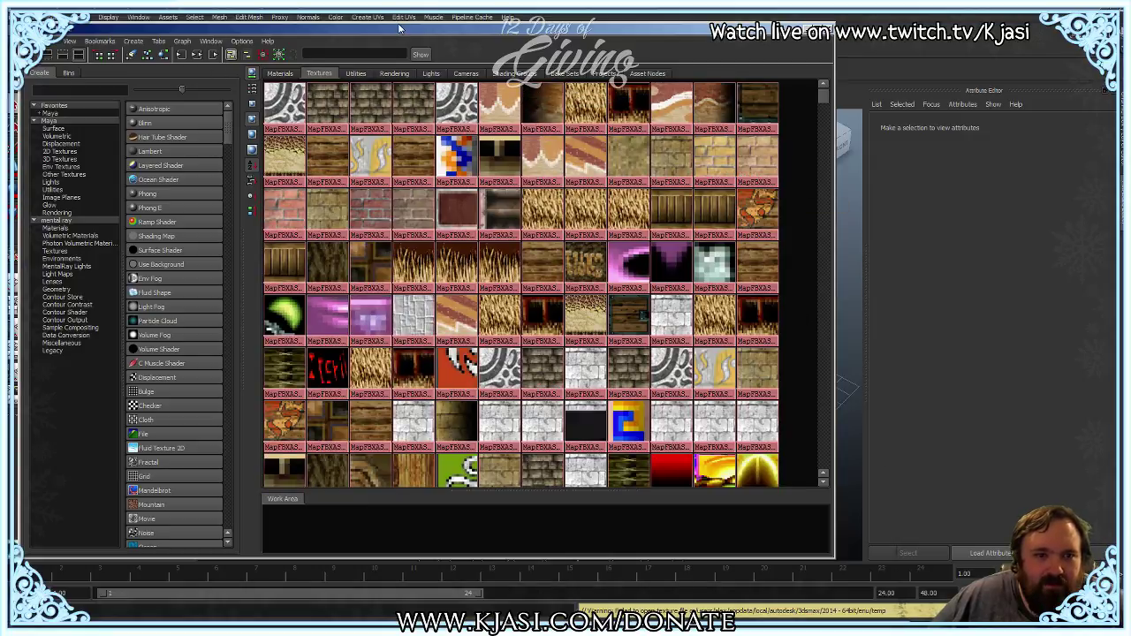
drag(407, 30, 541, 73)
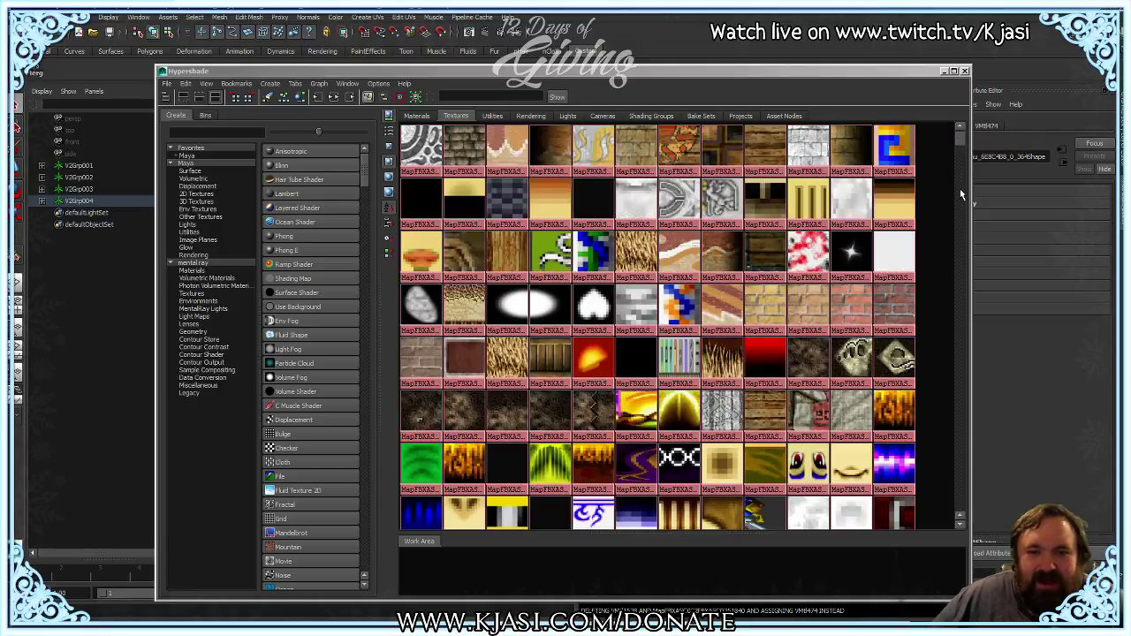
mouse_move(962, 134)
mouse_down()
mouse_move(963, 274)
mouse_move(963, 126)
mouse_up()
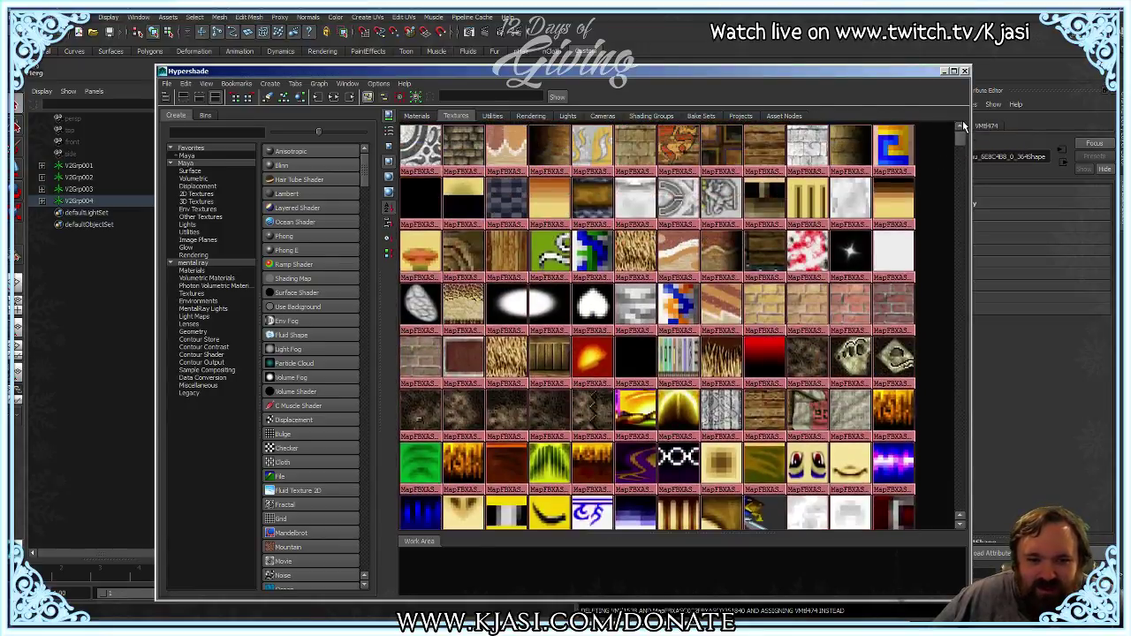
Step: Return to the materials list and delete the unused nodes again
click(418, 116)
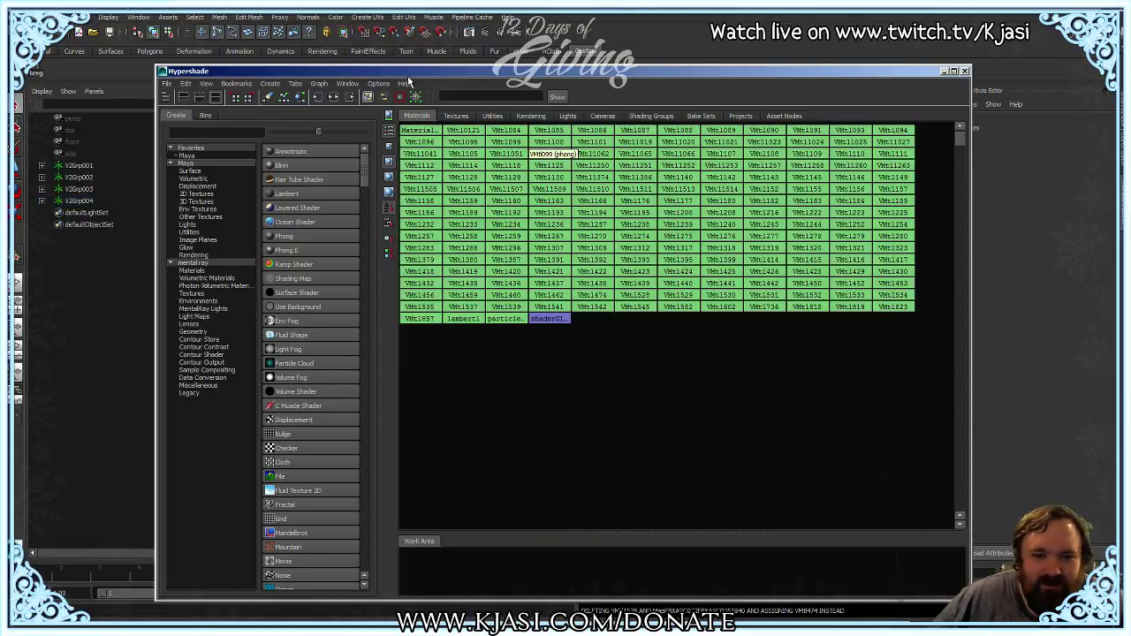
click(186, 83)
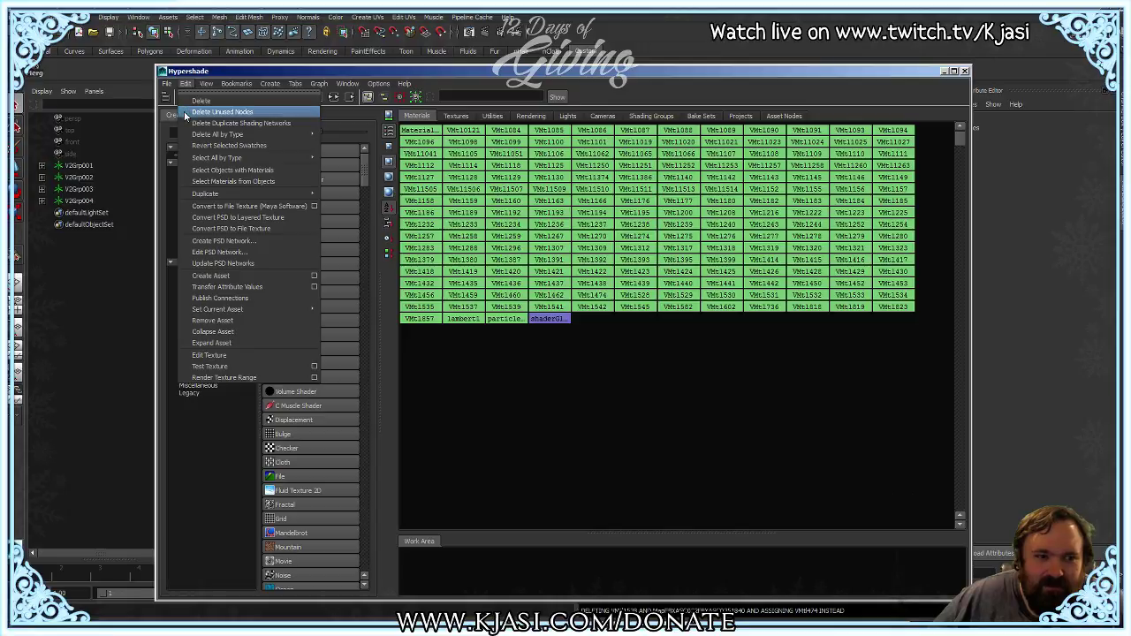
click(188, 113)
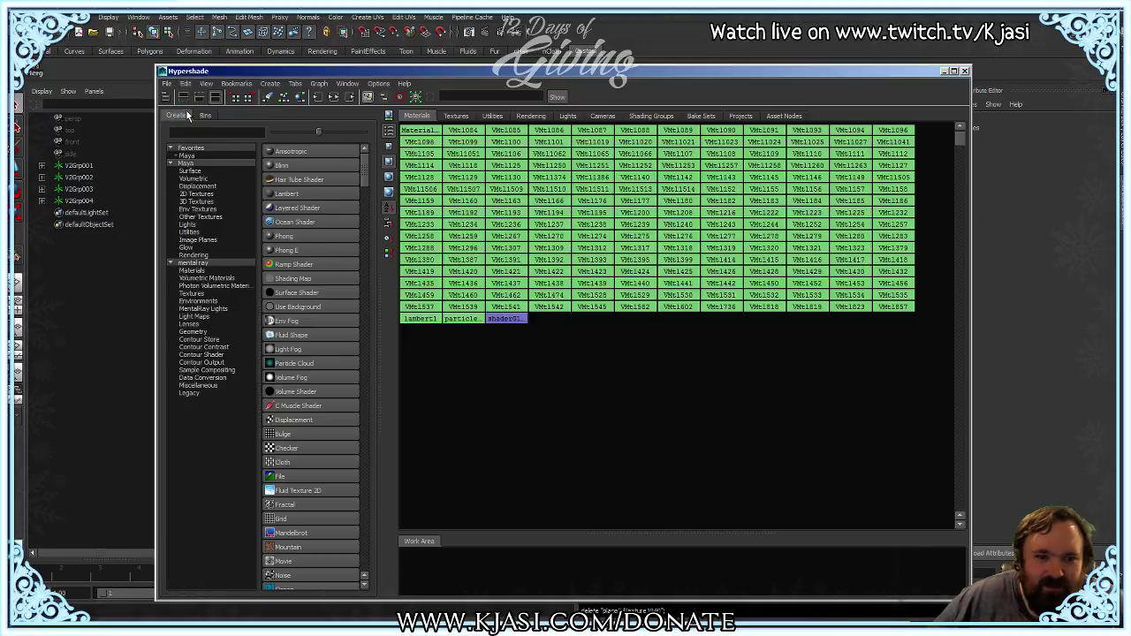
Step: Show the materials as swatches, select the scalloped wall texture and move the Hypershade so its file attributes are readable
click(389, 117)
mouse_move(960, 133)
mouse_down()
mouse_move(965, 356)
mouse_move(966, 125)
mouse_up()
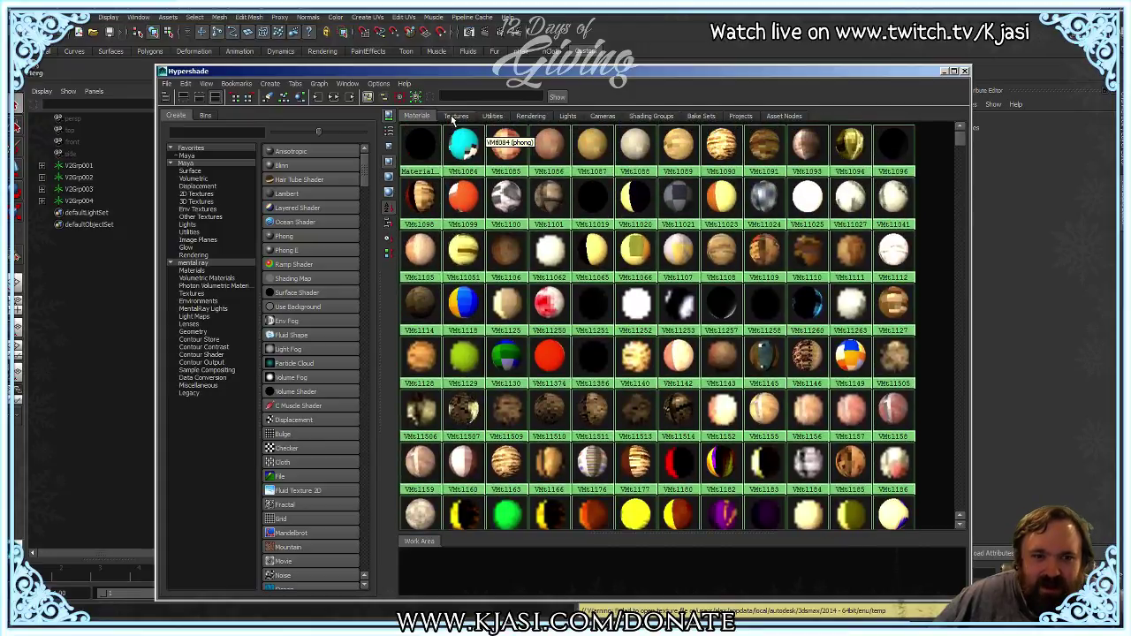
click(456, 116)
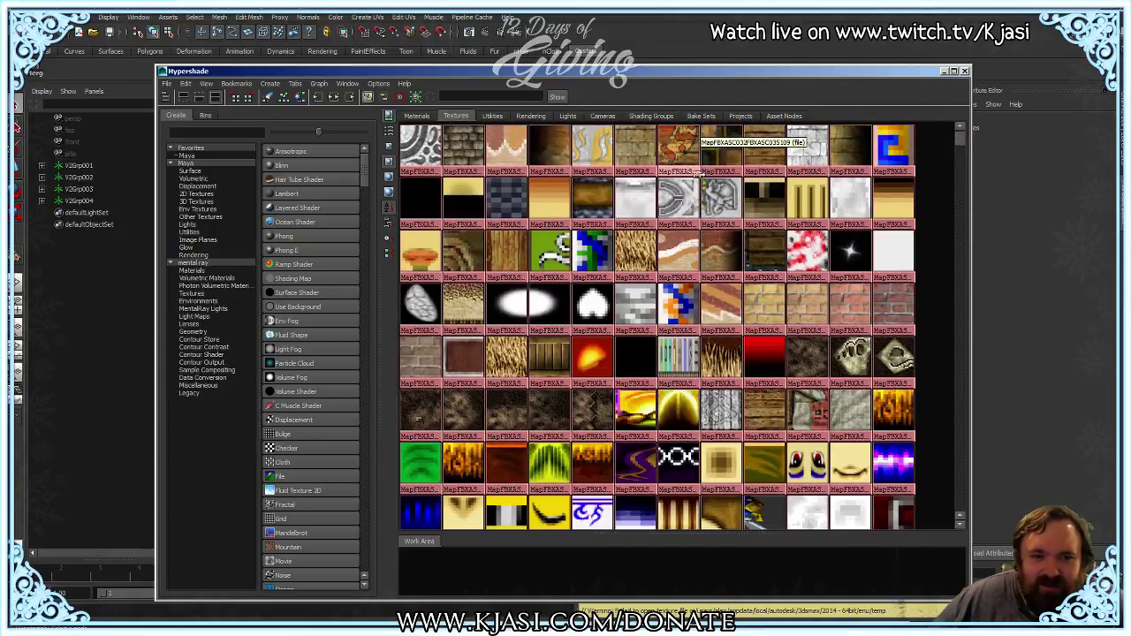
click(510, 154)
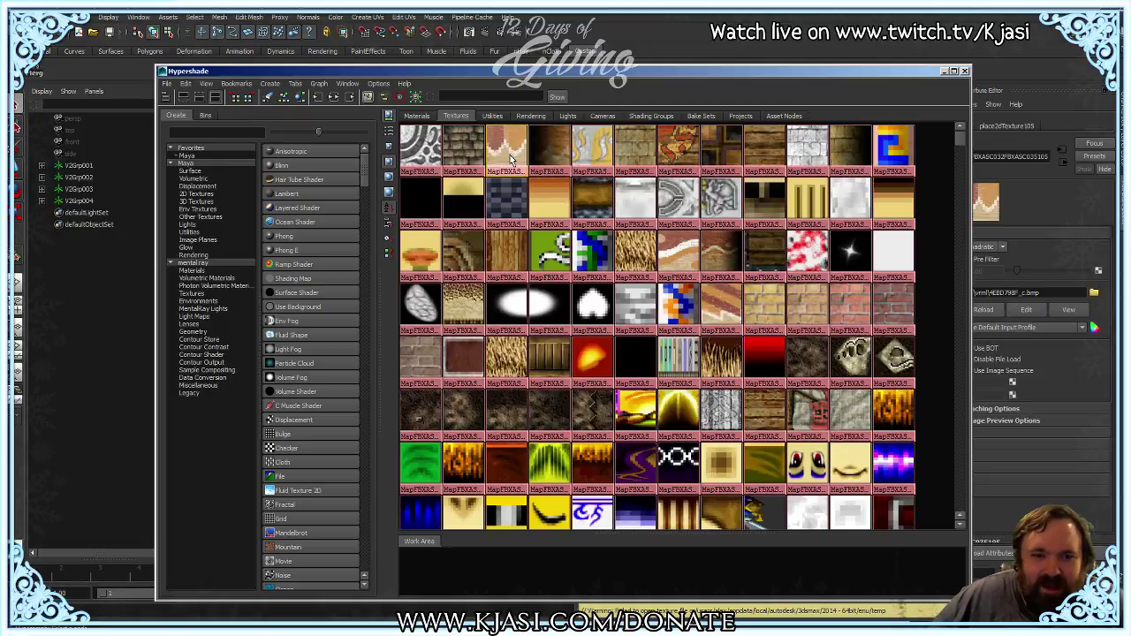
drag(566, 71, 484, 42)
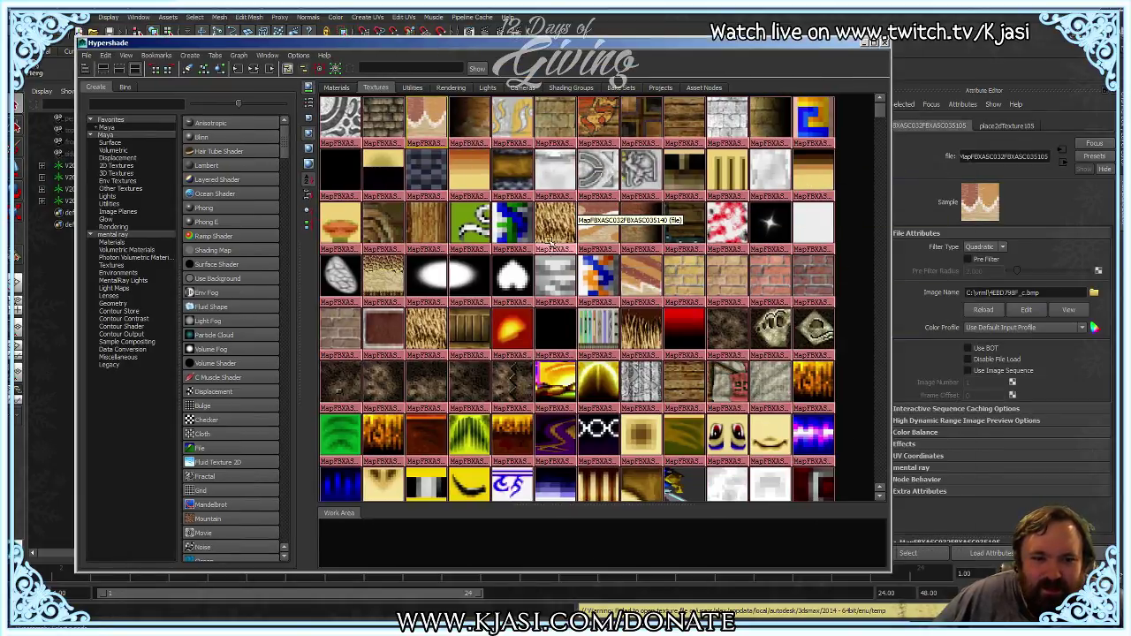
Step: Copy the image path ending in 73C6A9A5_c.bmp from the first straw texture and apply it to the next matching straw texture
click(551, 226)
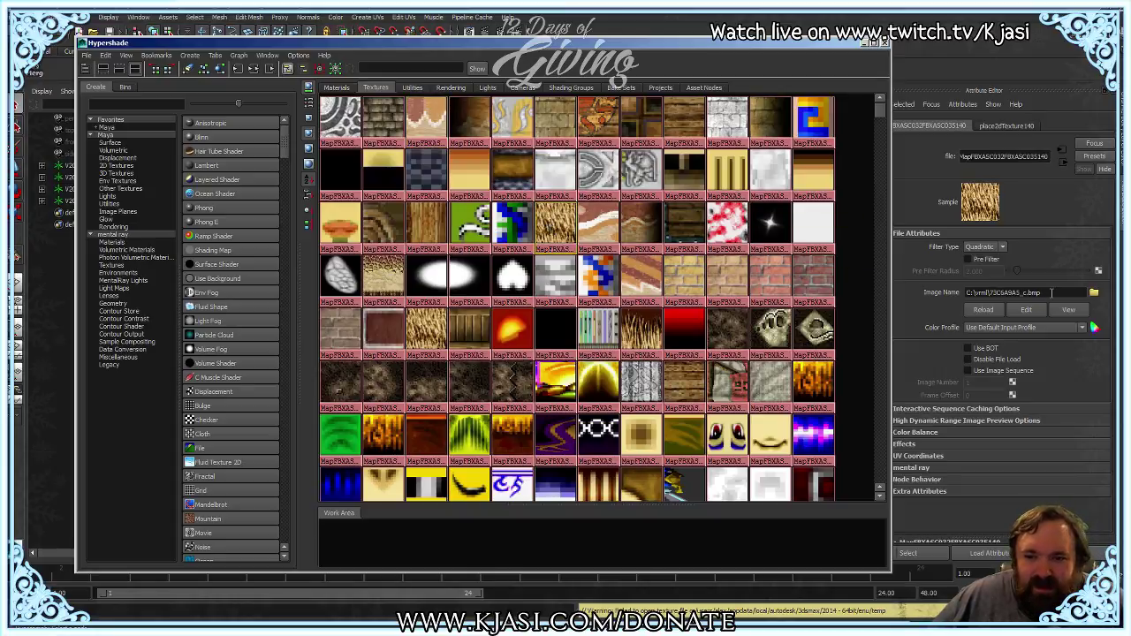
drag(1054, 293, 833, 307)
key(ctrl+c)
click(652, 325)
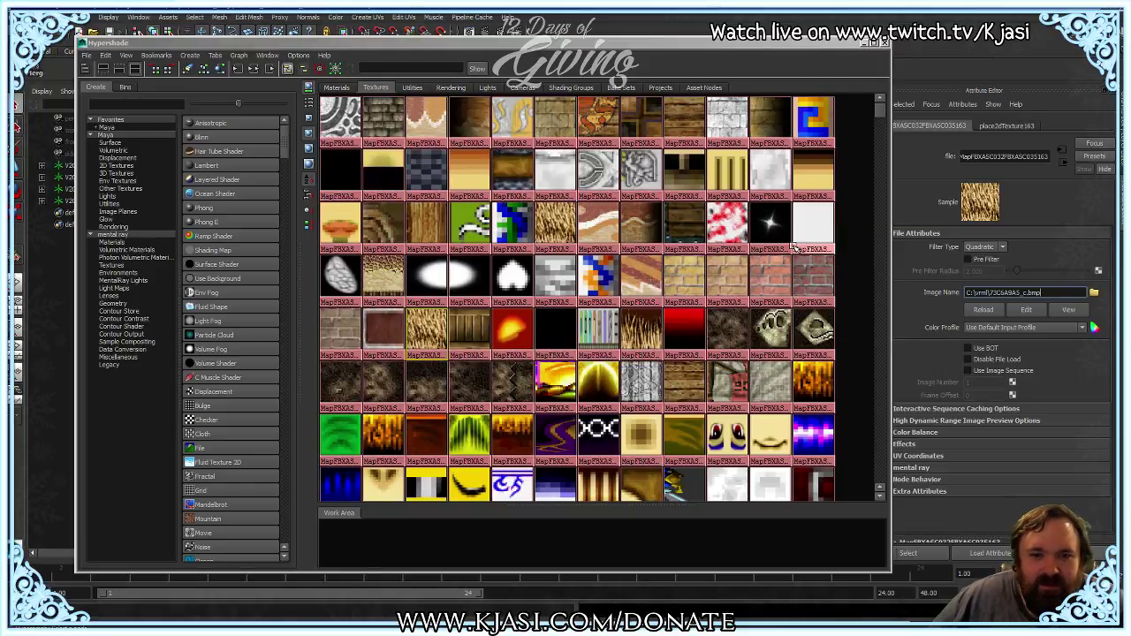
Step: Point the remaining matching straw textures to 73C6A9A5_c.bmp and delete the duplicate shading networks
scroll(753, 257, down, 1)
scroll(753, 256, down, 5)
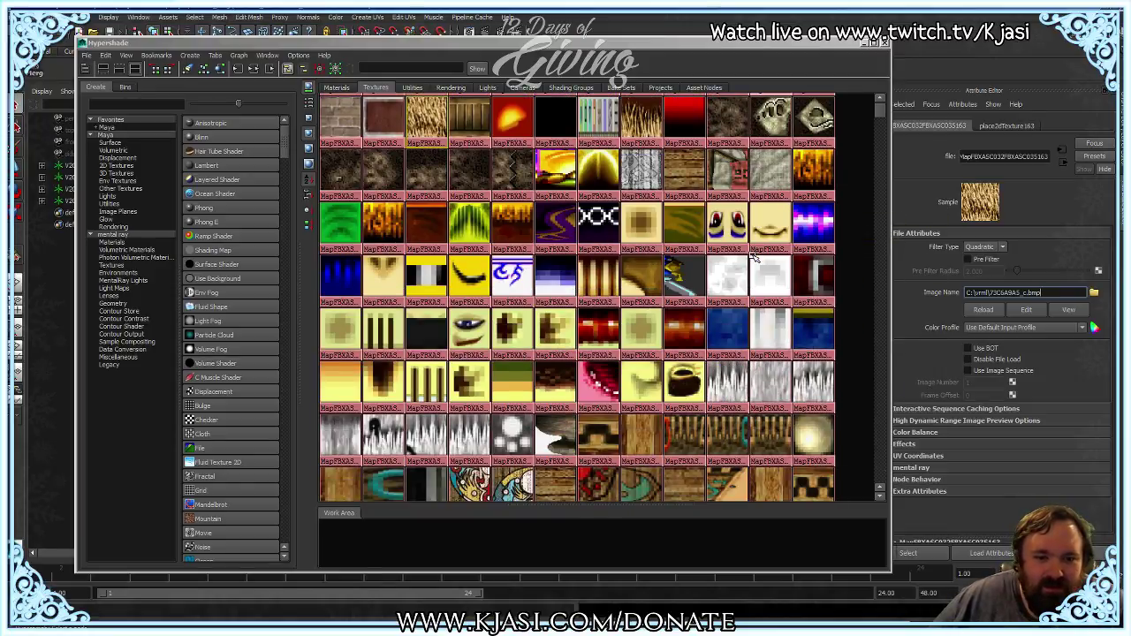
scroll(753, 256, down, 7)
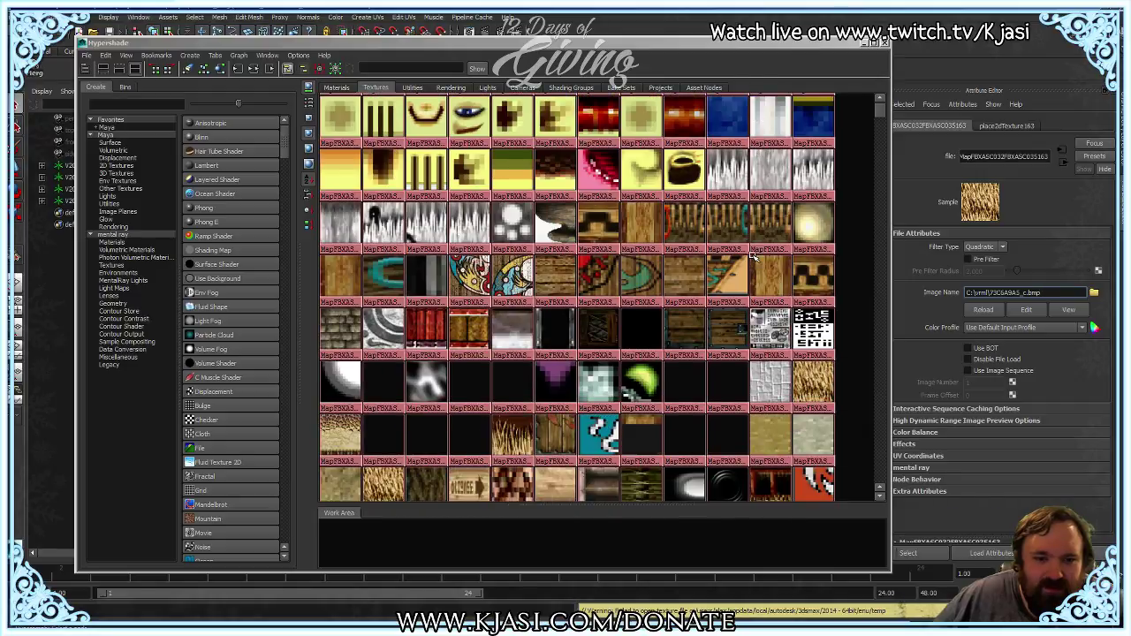
click(598, 398)
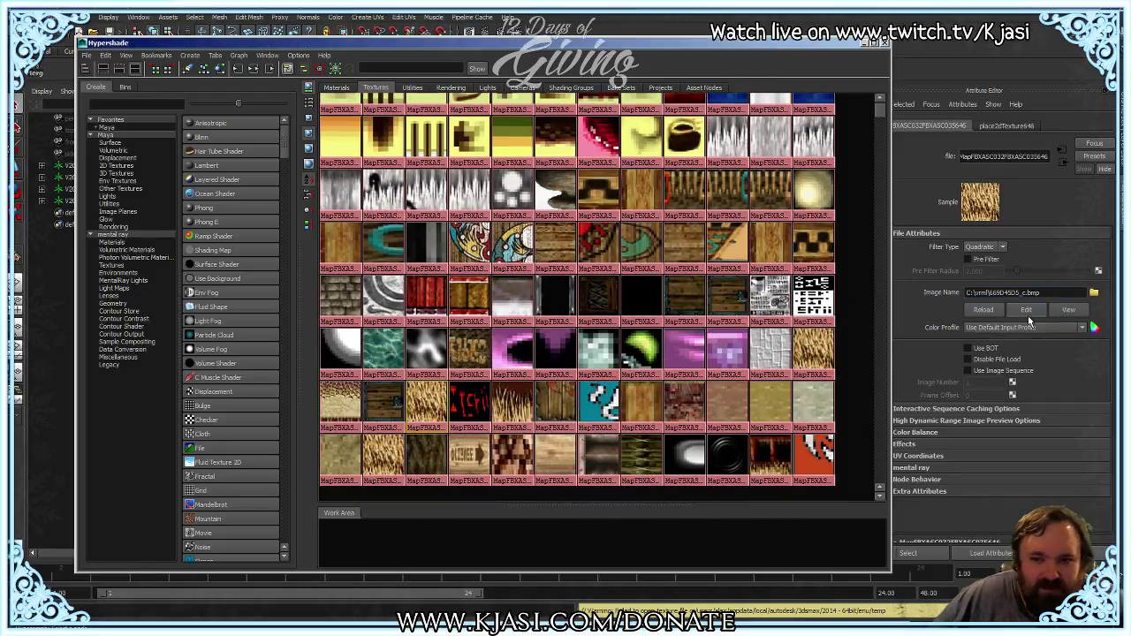
click(813, 453)
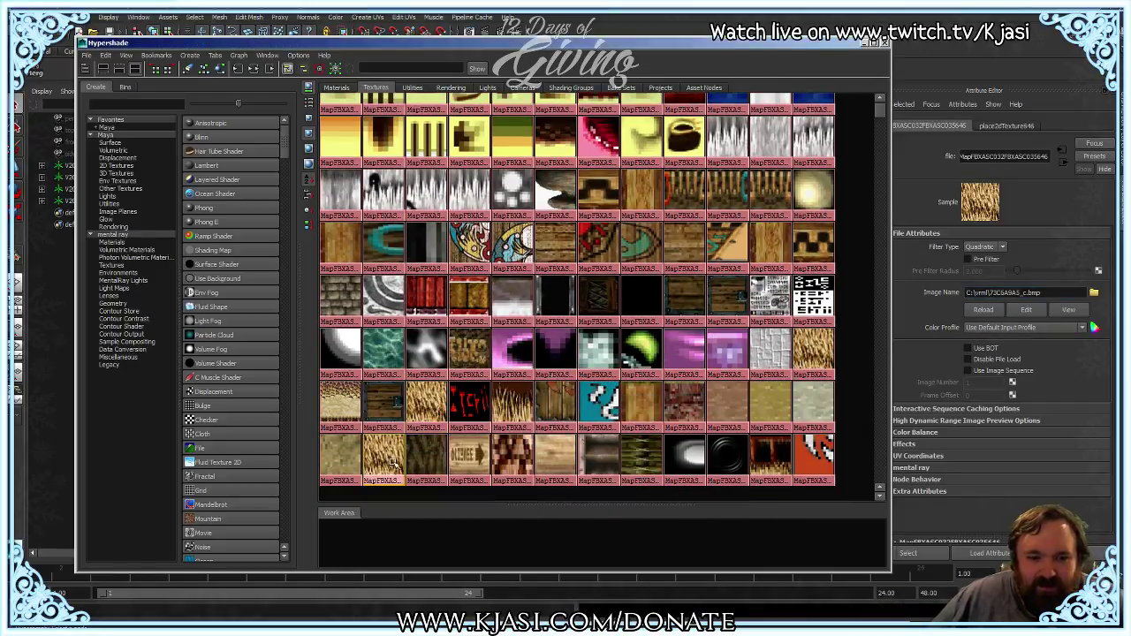
drag(1057, 293, 957, 293)
key(ctrl+v)
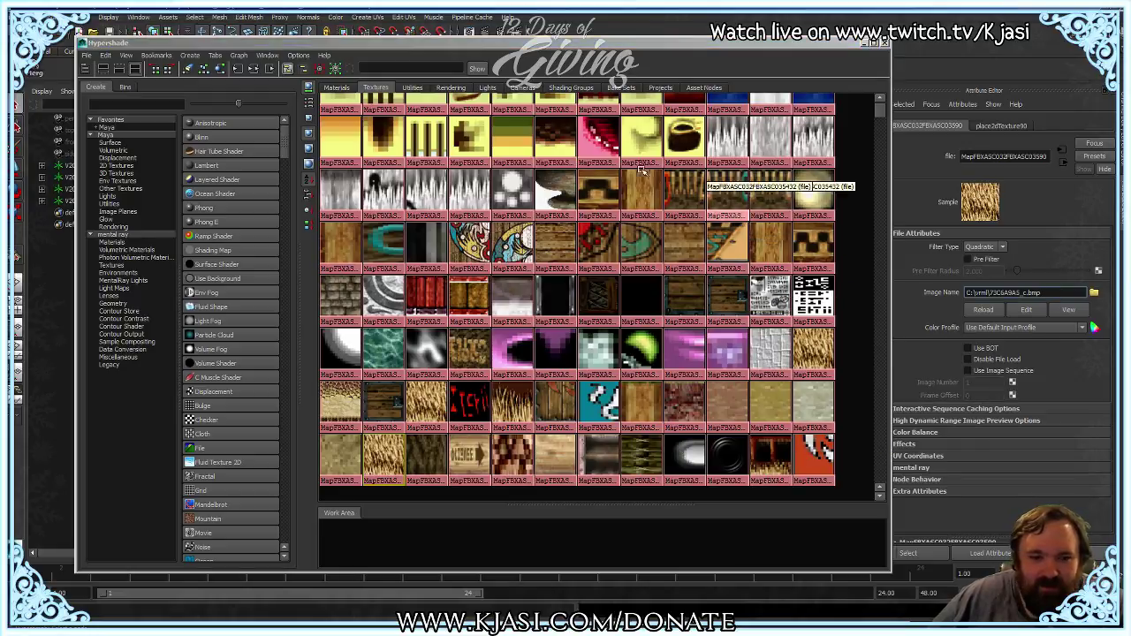
click(39, 68)
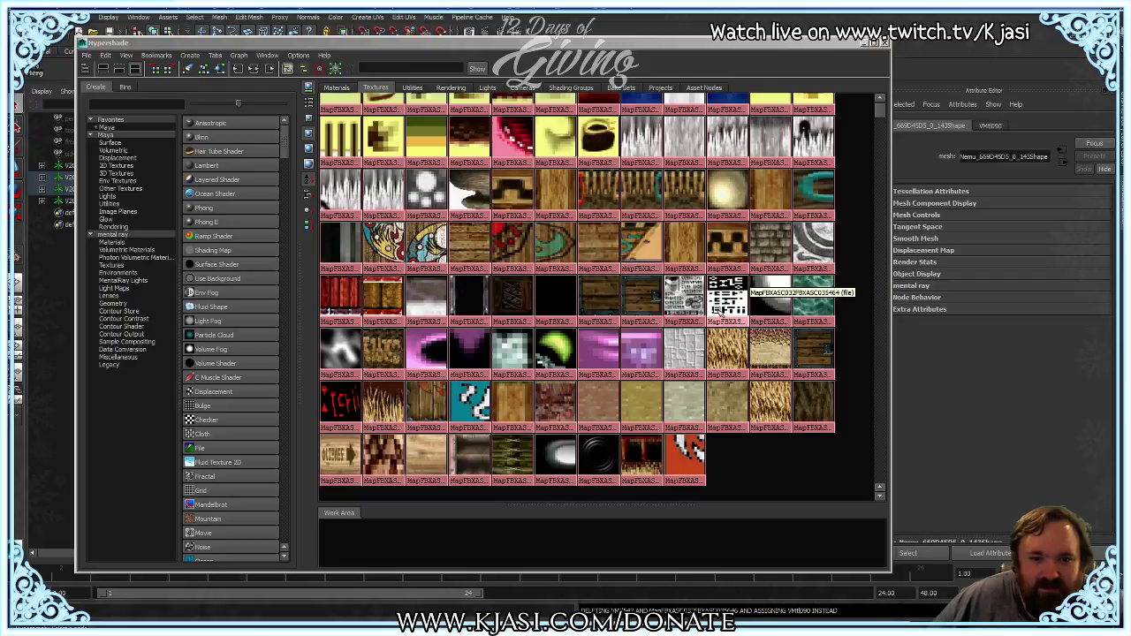
Step: Compare the image files used by the neighbouring fence textures, and clear the selection
click(628, 194)
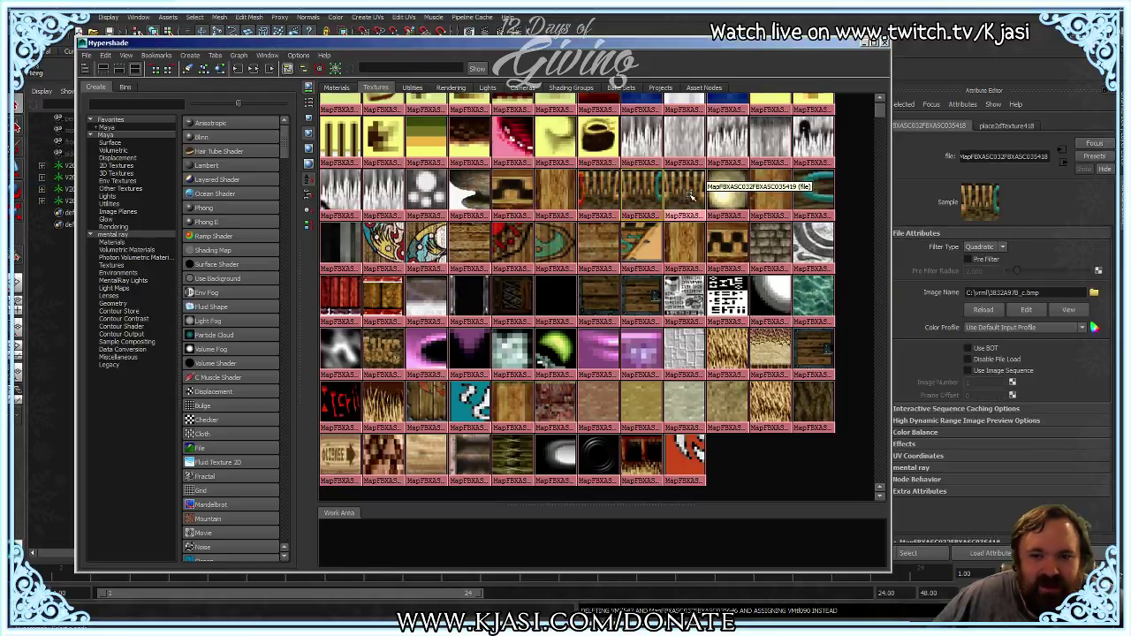
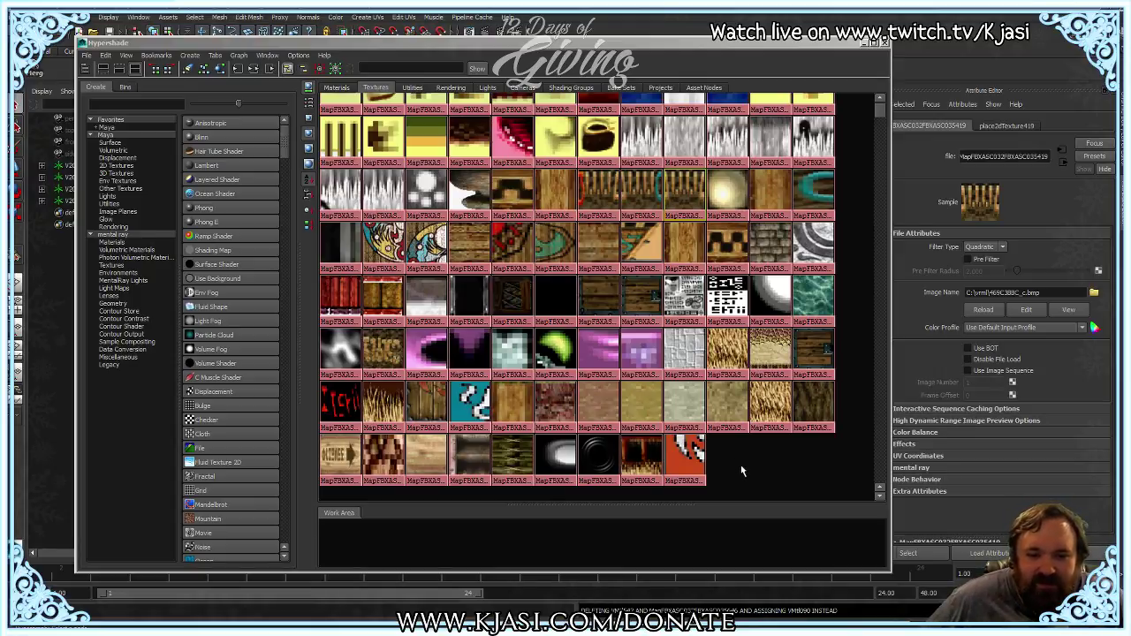
click(796, 471)
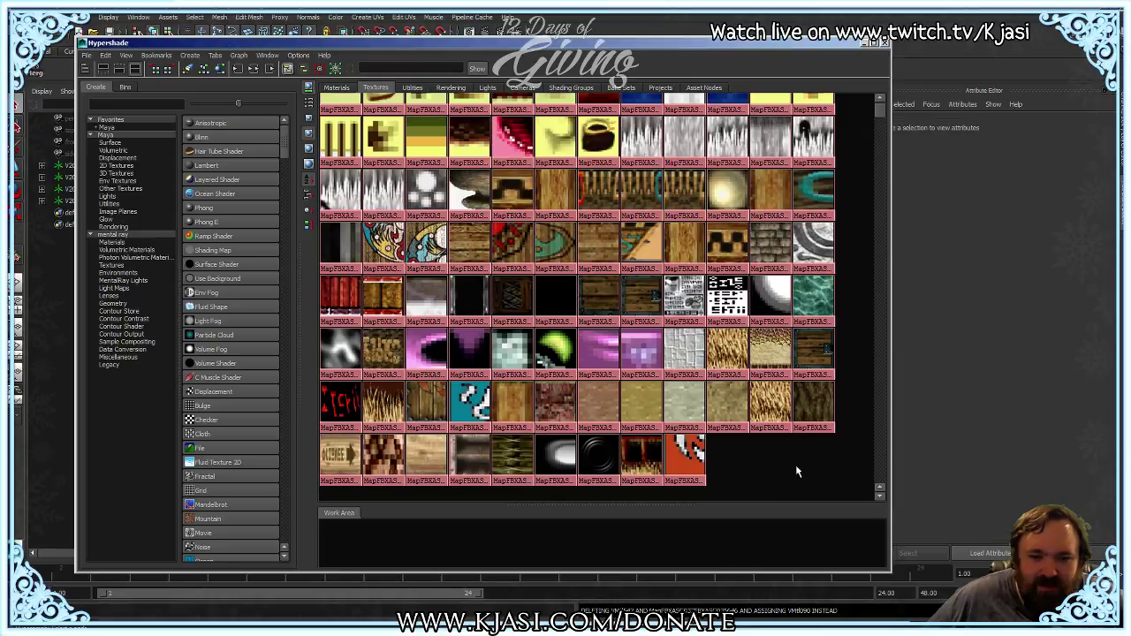
Step: Point the two remaining matching straw textures to 73C6A9A5_c.bmp and merge their duplicate shading networks
click(37, 72)
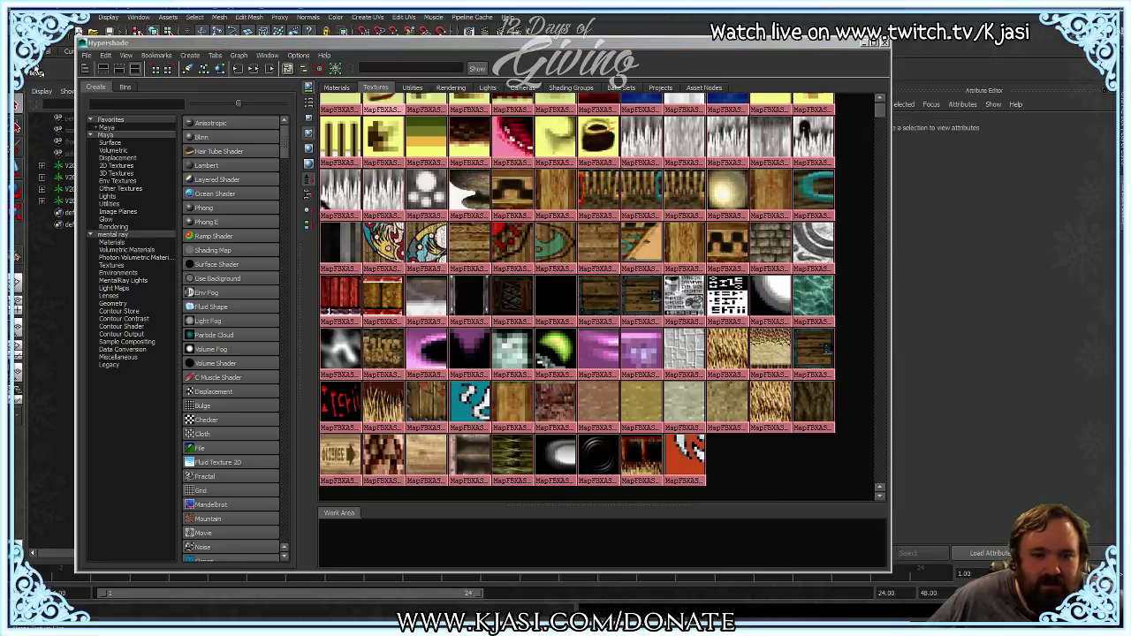
click(732, 352)
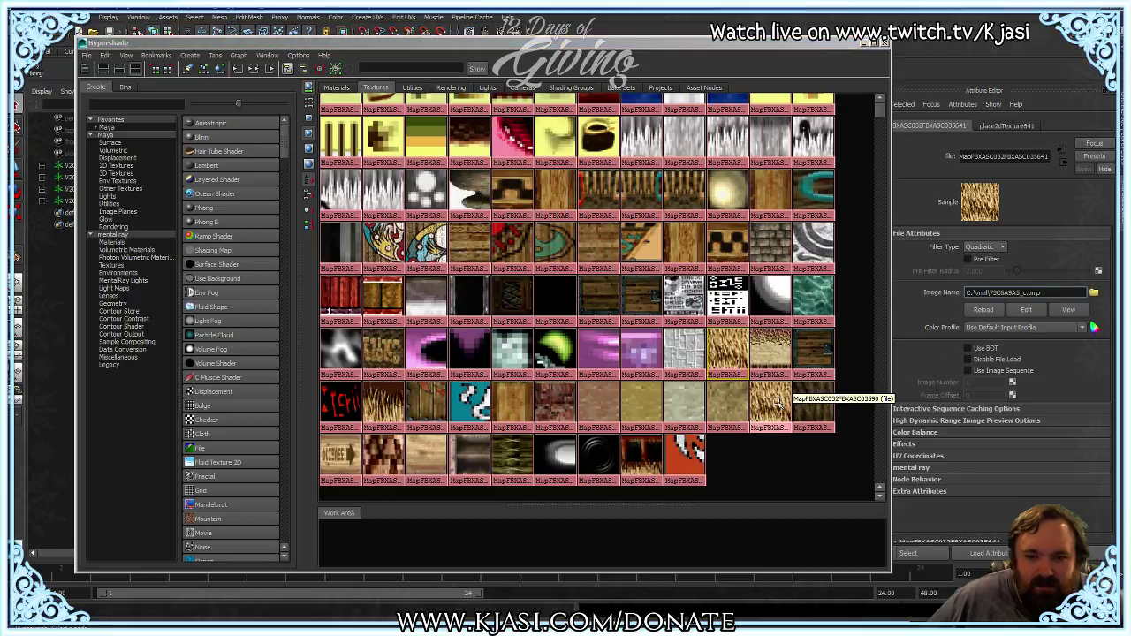
click(774, 402)
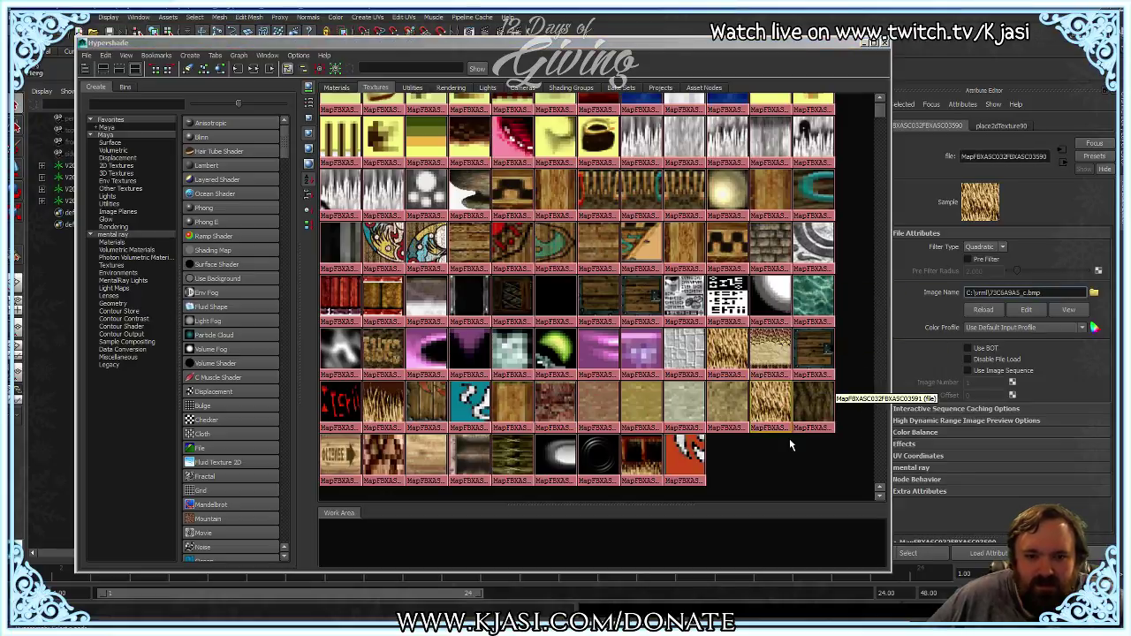
click(38, 73)
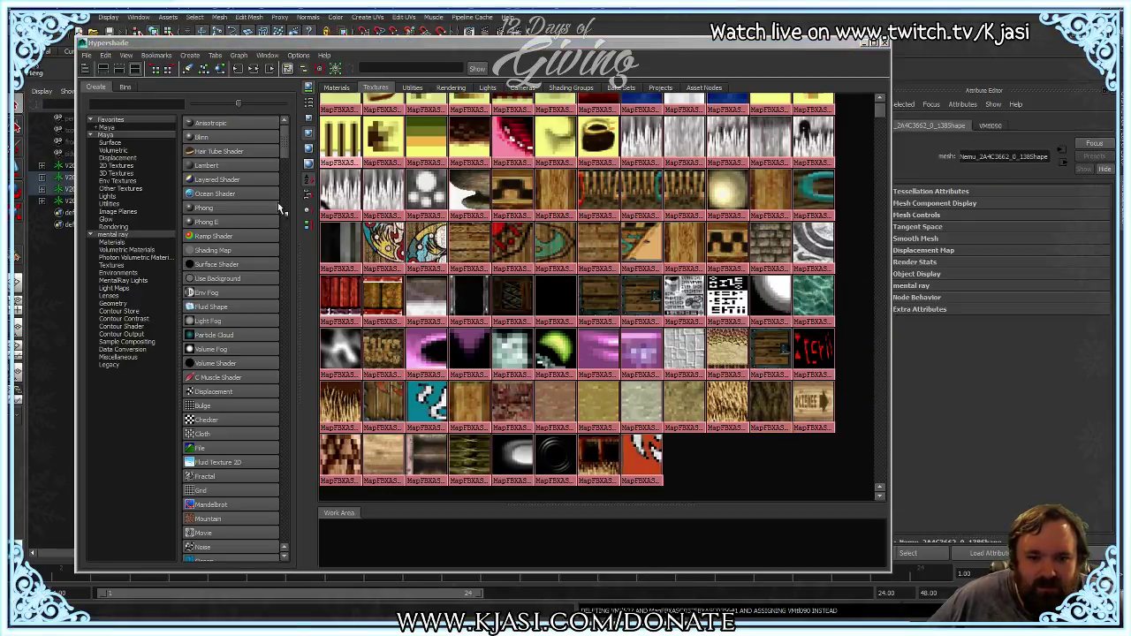
Step: Find the first dark-topped dry-grass texture and copy its image path
click(744, 473)
scroll(745, 473, up, 5)
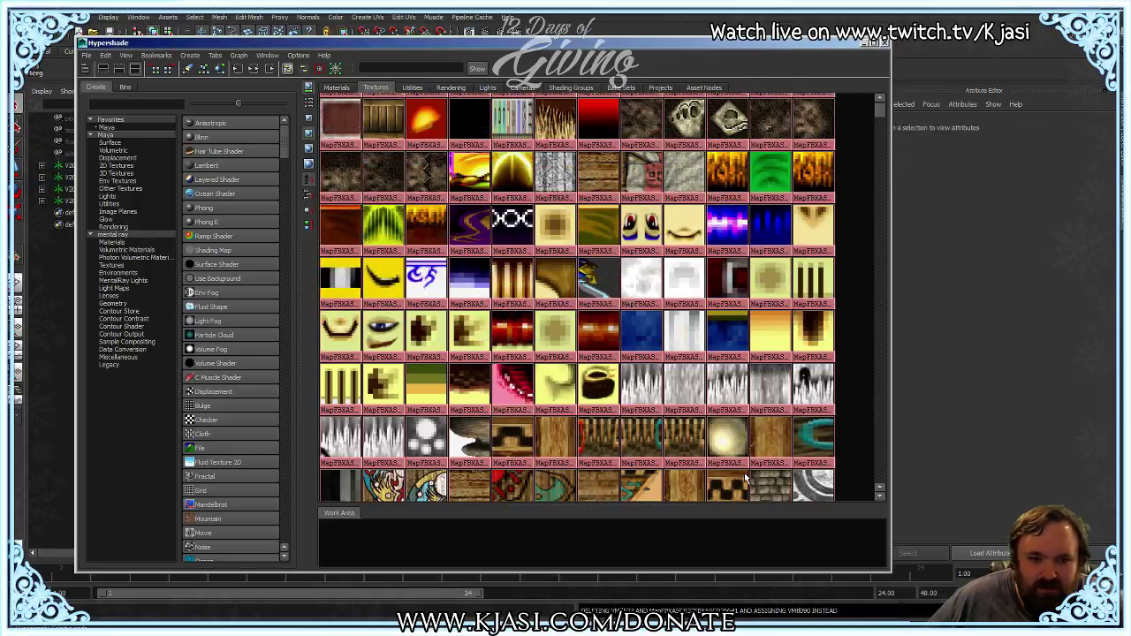
scroll(744, 472, up, 4)
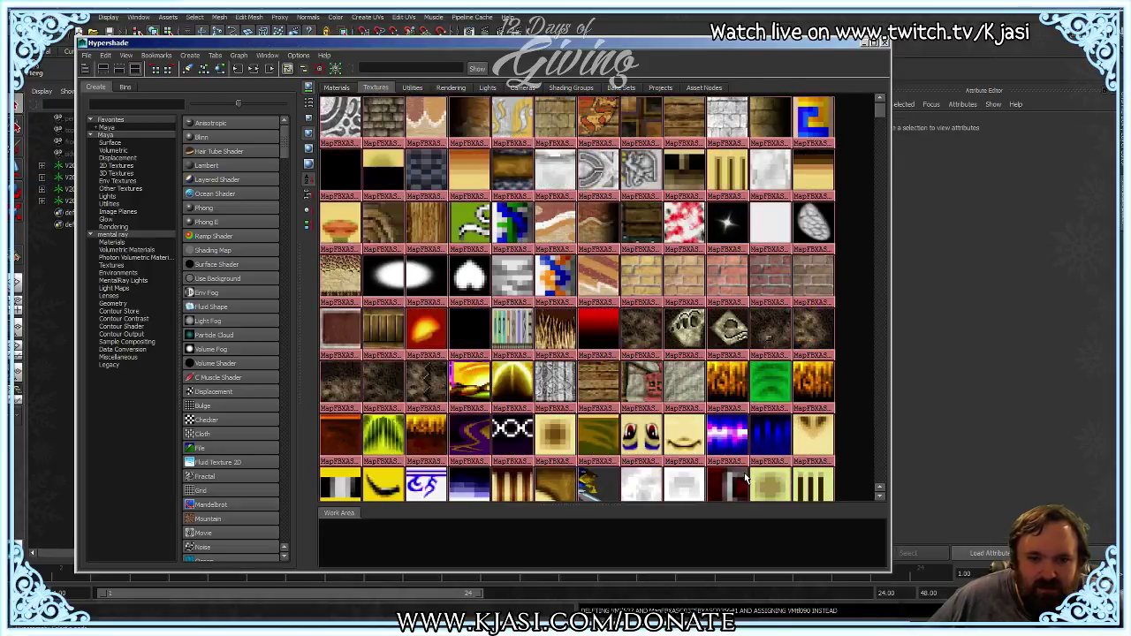
click(557, 334)
triple_click(1034, 293)
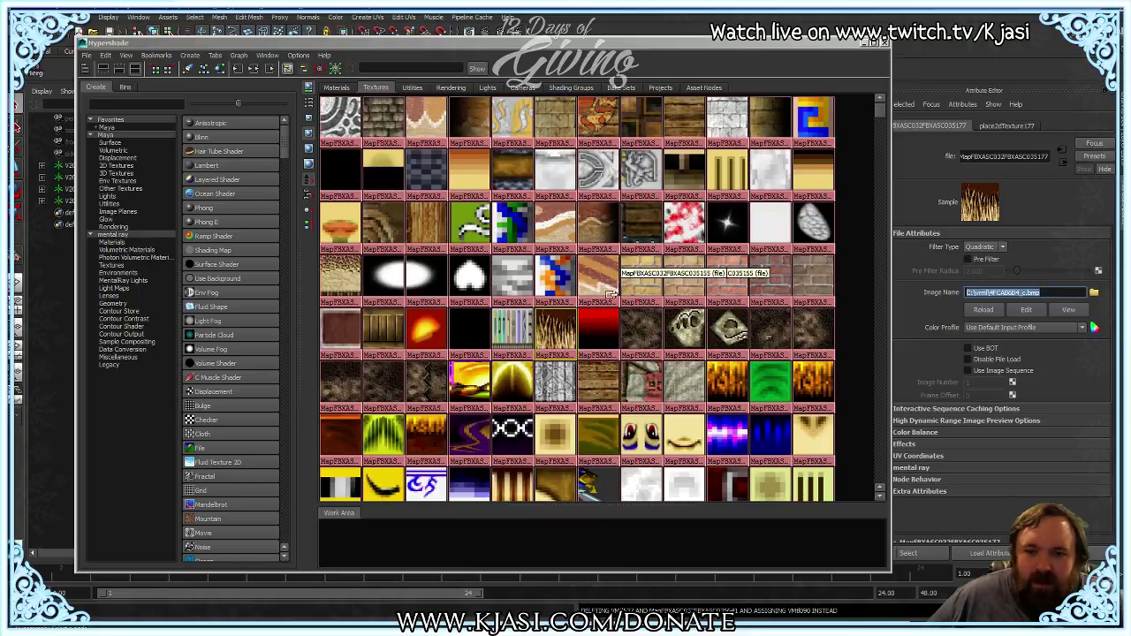
Step: Apply the copied image path to the matching dry-grass texture near the end of the list and delete its duplicate shading network
scroll(866, 361, down, 7)
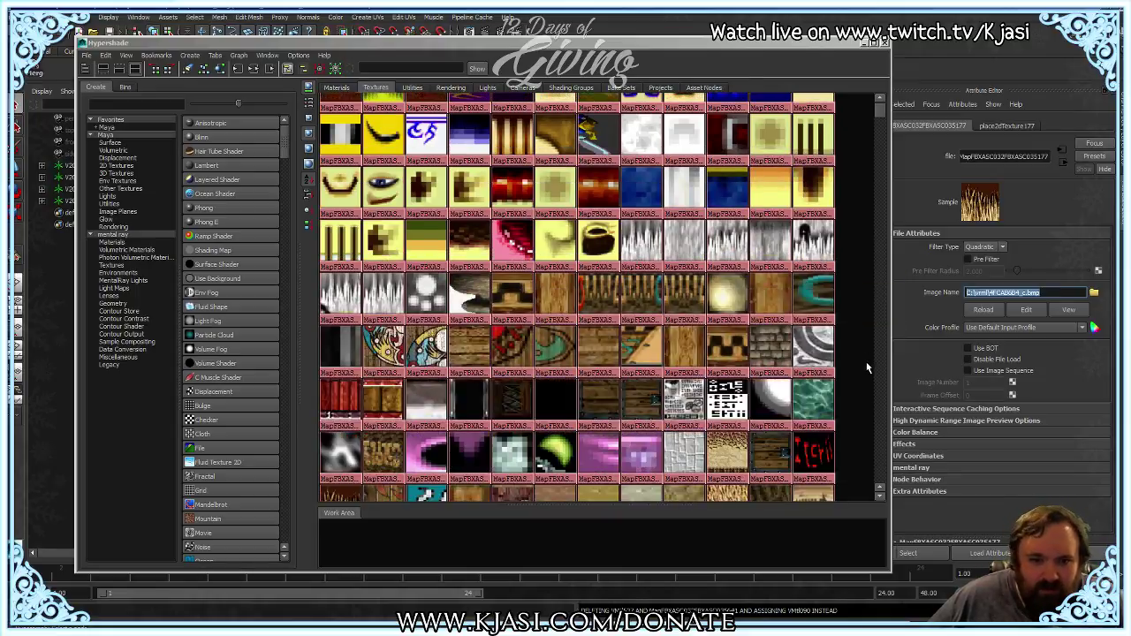
scroll(866, 365, down, 1)
scroll(864, 368, up, 7)
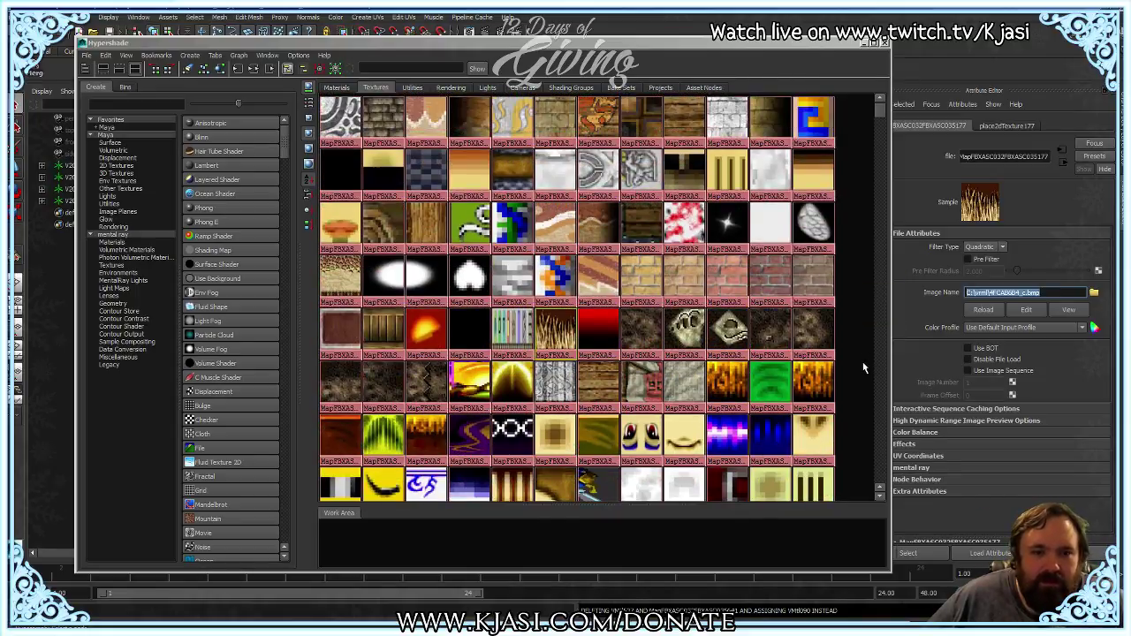
scroll(865, 368, down, 7)
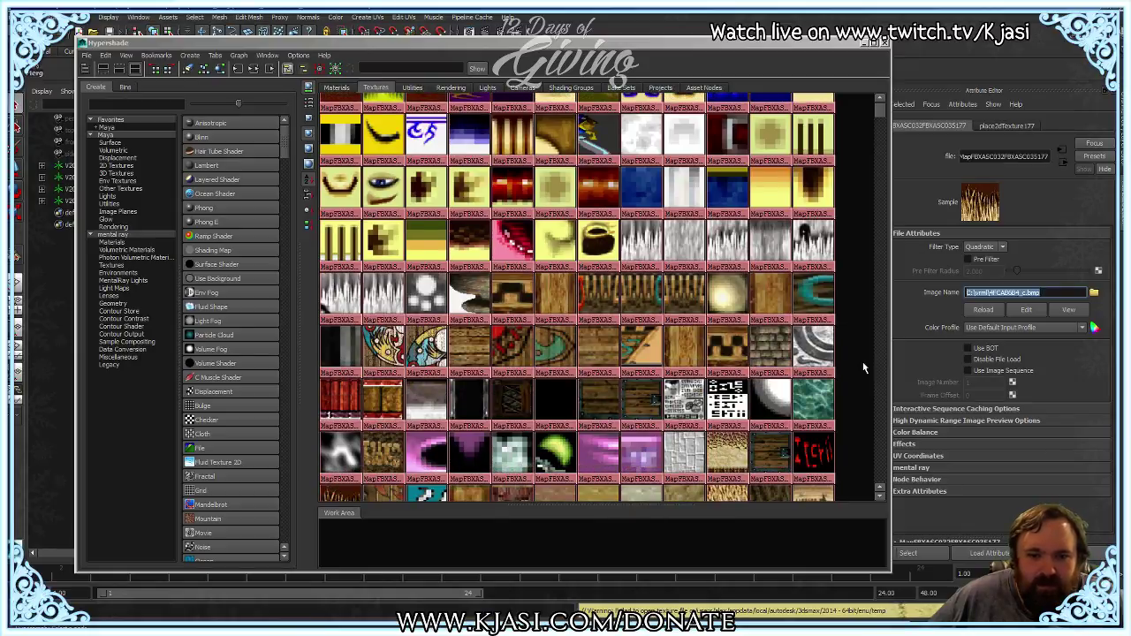
scroll(864, 368, down, 2)
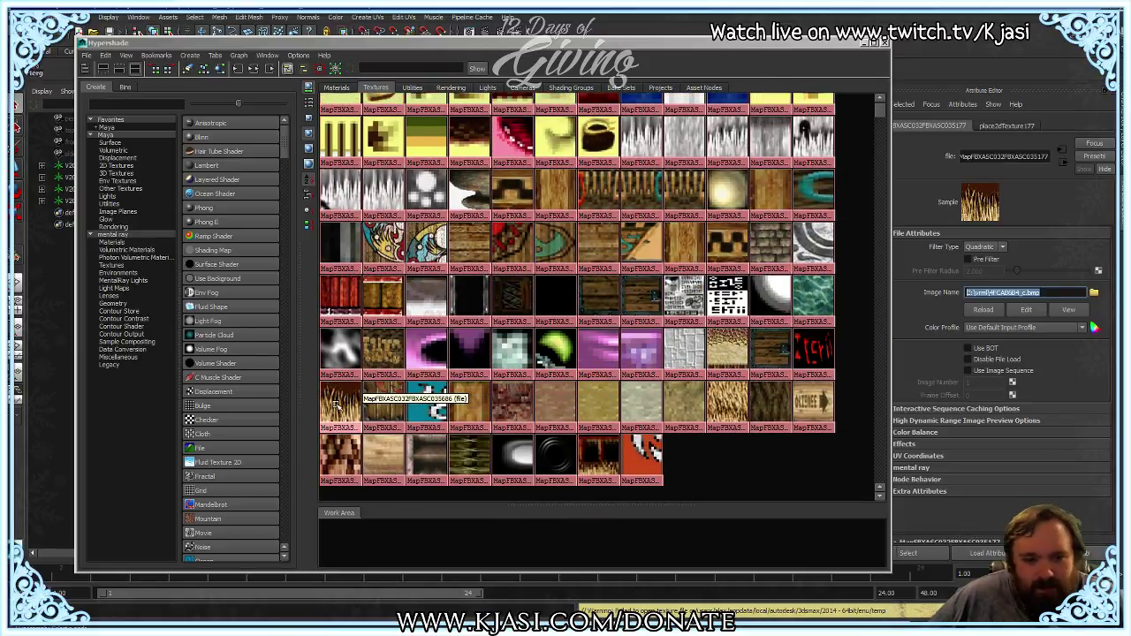
click(336, 405)
triple_click(1048, 294)
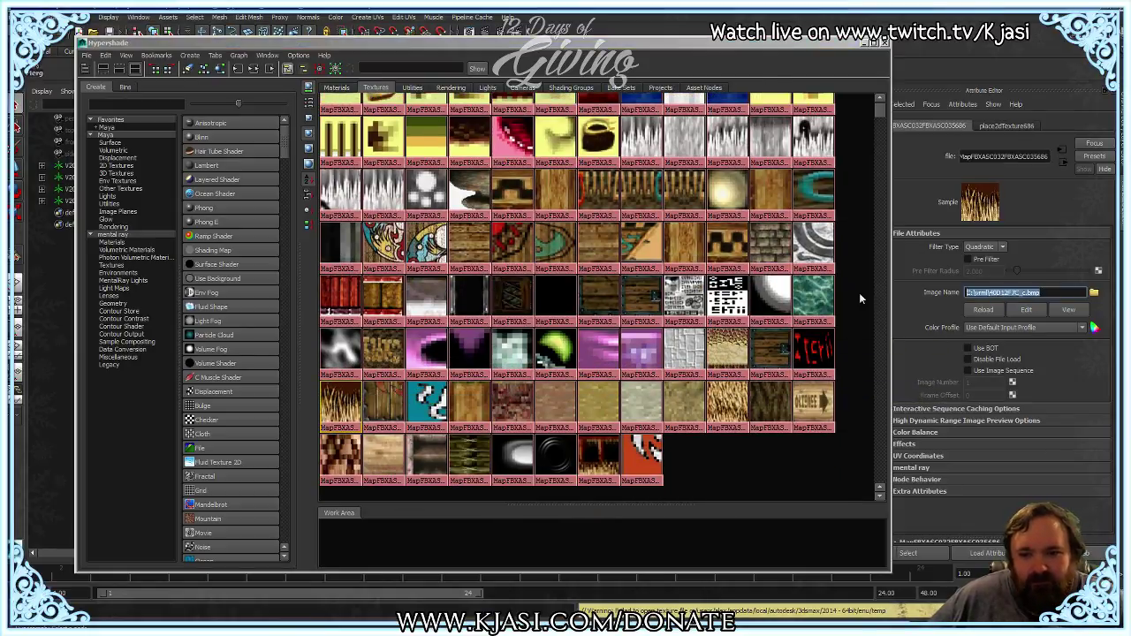
click(41, 77)
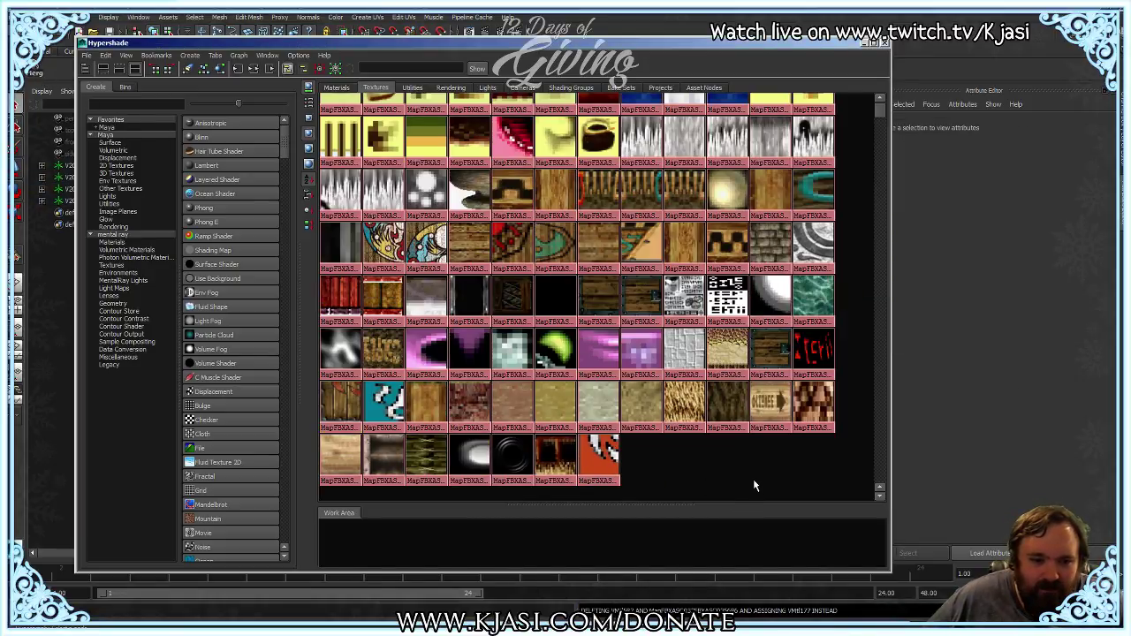
Step: Examine the remaining texture swatches for further duplicates
scroll(754, 485, up, 3)
scroll(754, 480, down, 1)
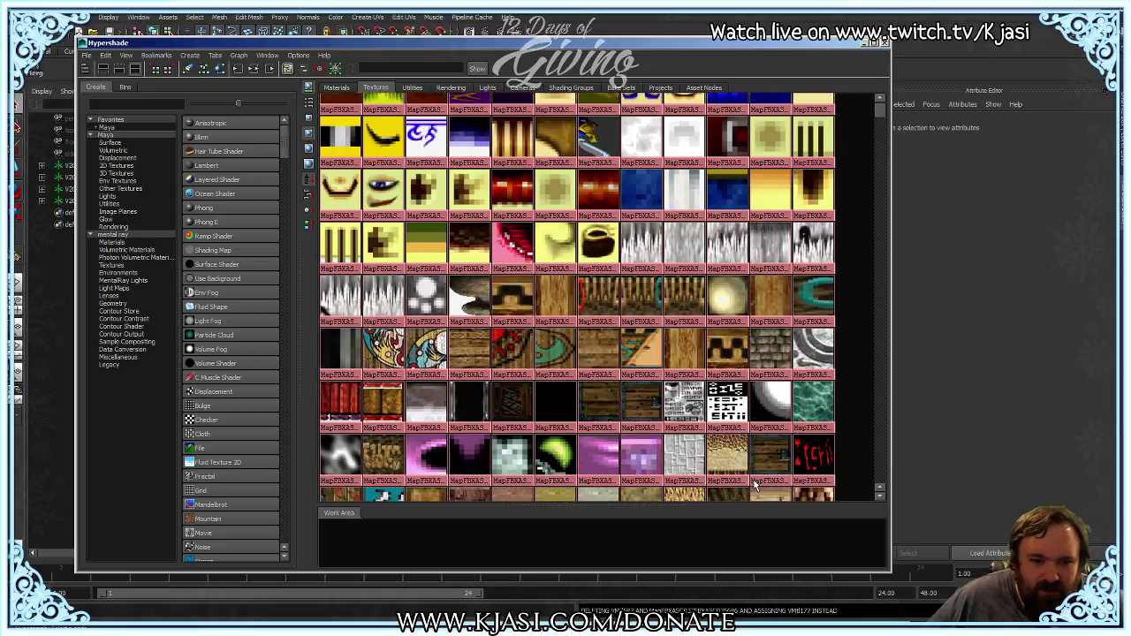
scroll(754, 480, down, 1)
scroll(658, 462, up, 1)
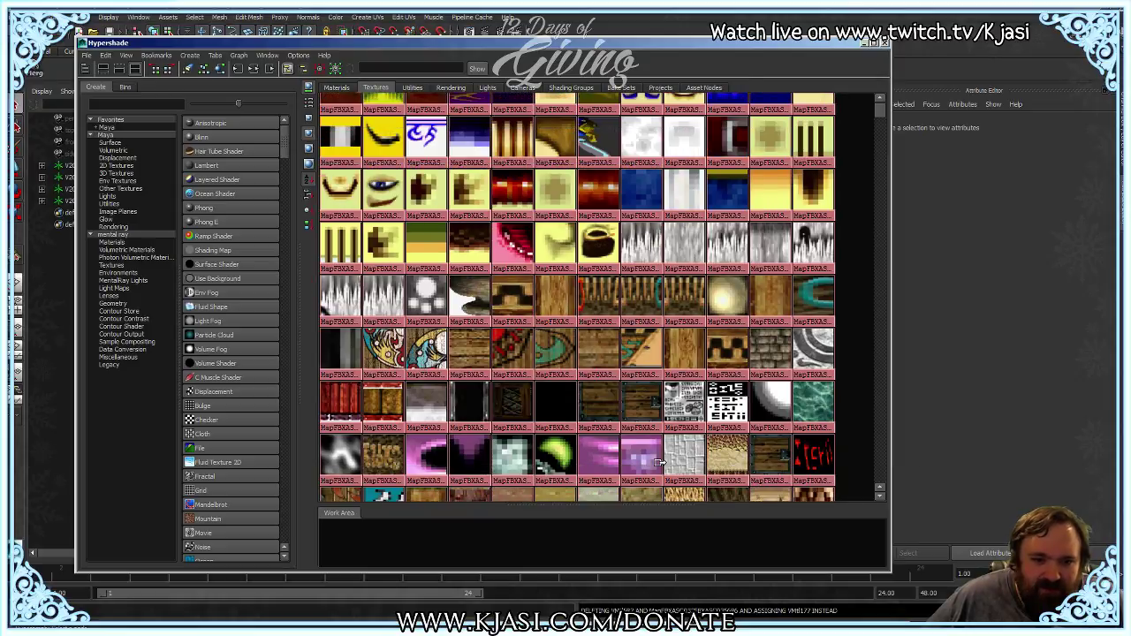
scroll(658, 463, up, 3)
scroll(659, 463, up, 3)
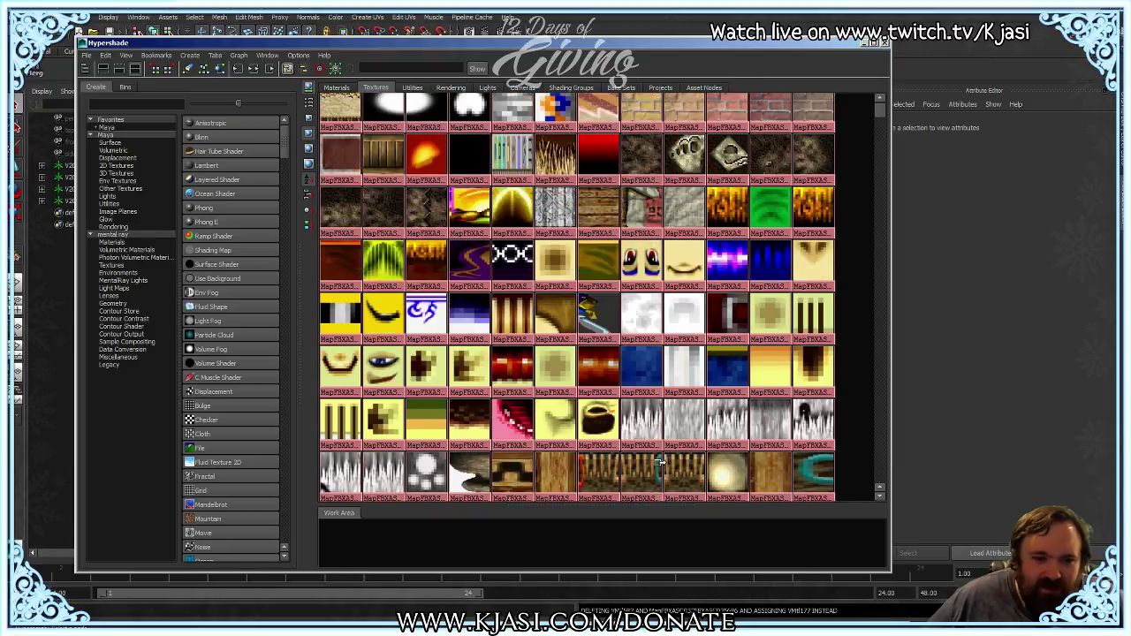
scroll(658, 462, up, 1)
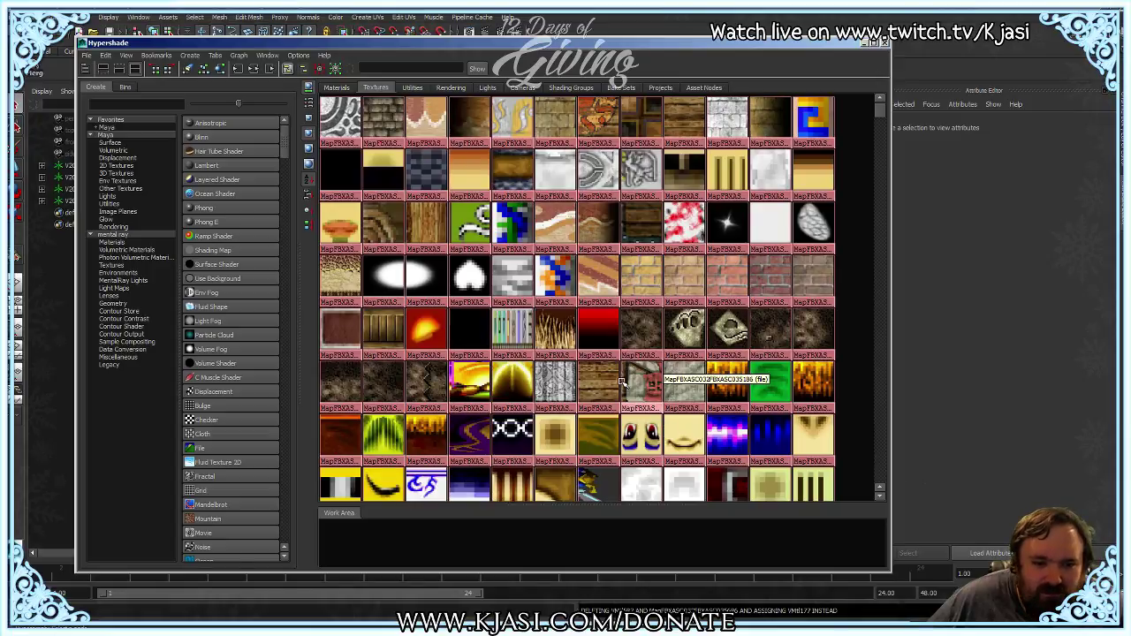
scroll(623, 382, down, 5)
scroll(623, 381, down, 2)
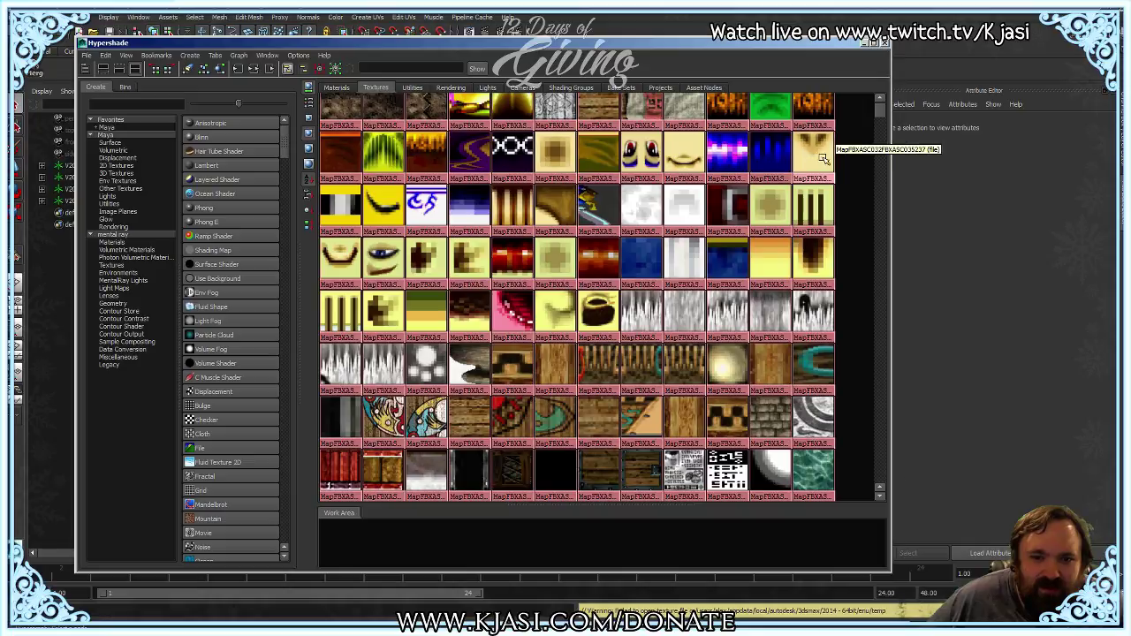
scroll(638, 358, down, 3)
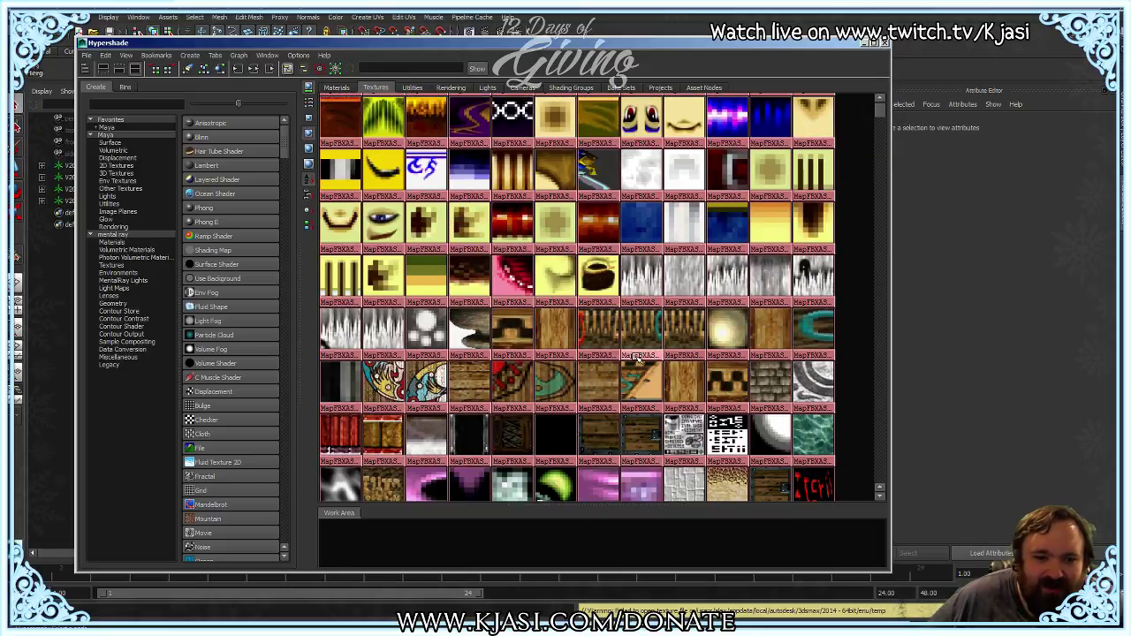
scroll(636, 380, down, 1)
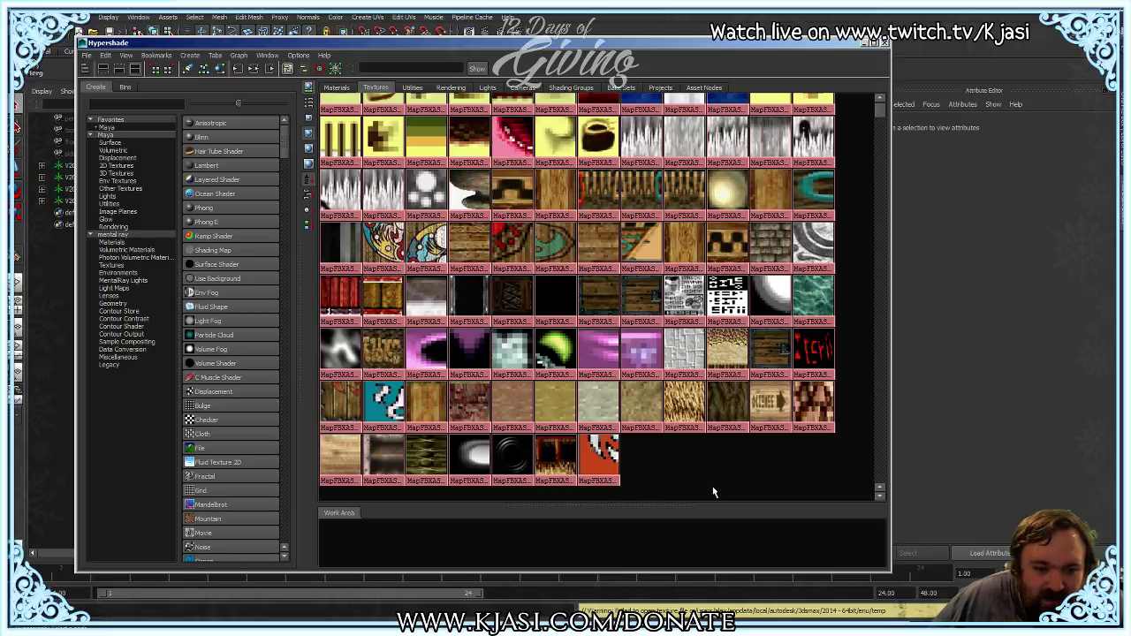
scroll(716, 492, up, 10)
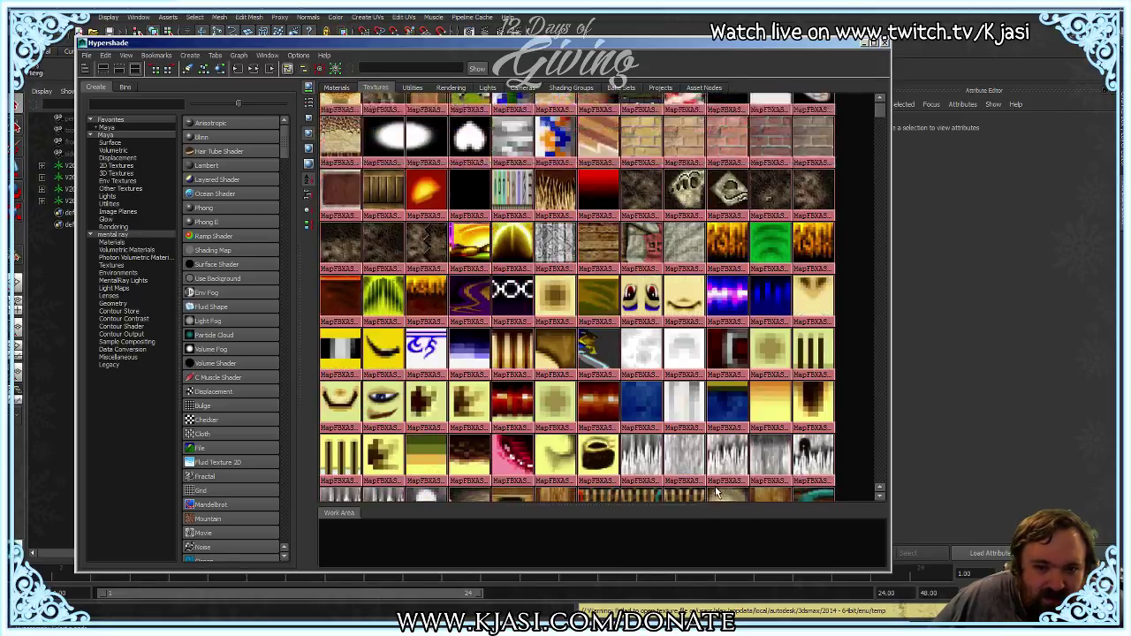
Step: Close the Hypershade, save the scene and view the clock tower model from the front
double_click(81, 43)
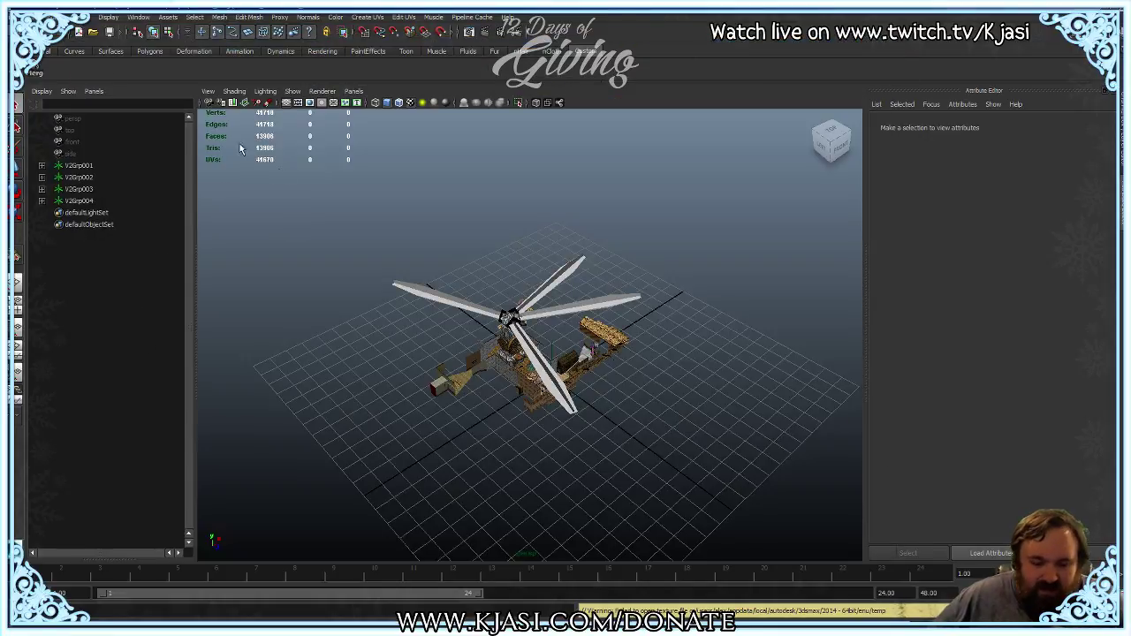
key(ctrl+s)
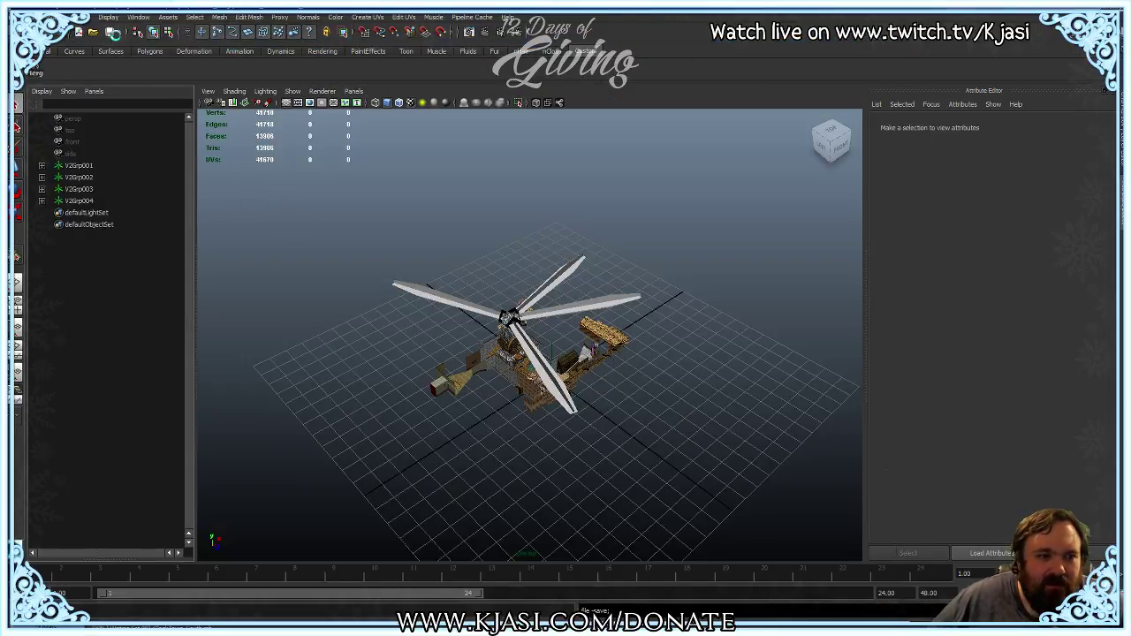
scroll(622, 422, up, 5)
alt+drag(622, 422, 594, 354)
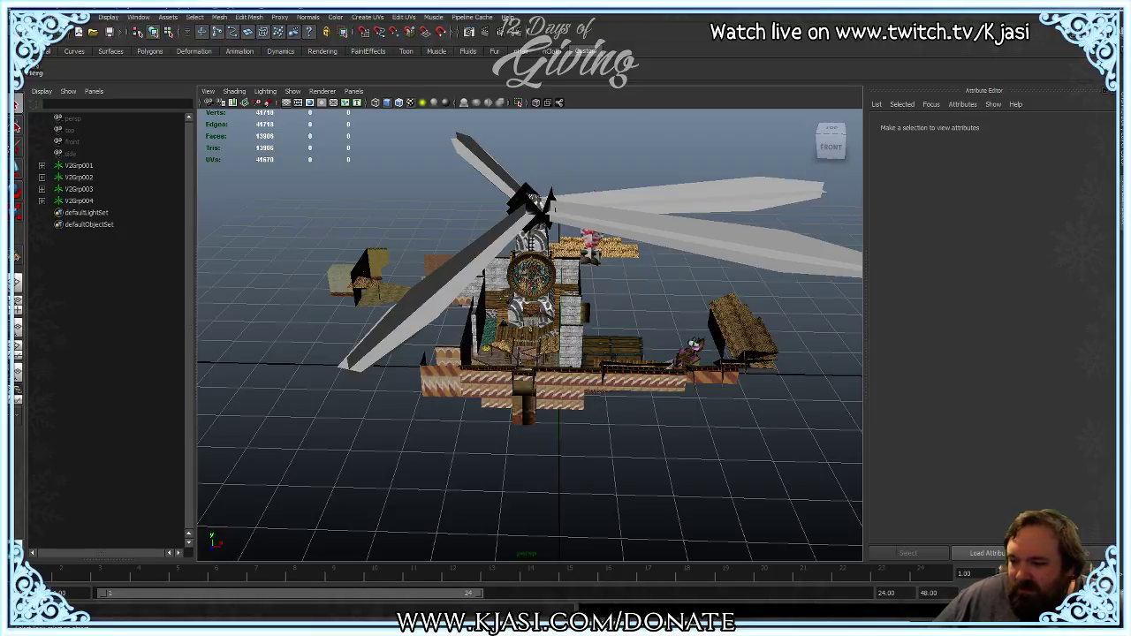
Step: Switch to a new Windows Explorer window and open Unreal Projects > Zelda_MajorasMask > Saved > Autosaves on D-Drive (E:)
key(alt+Tab)
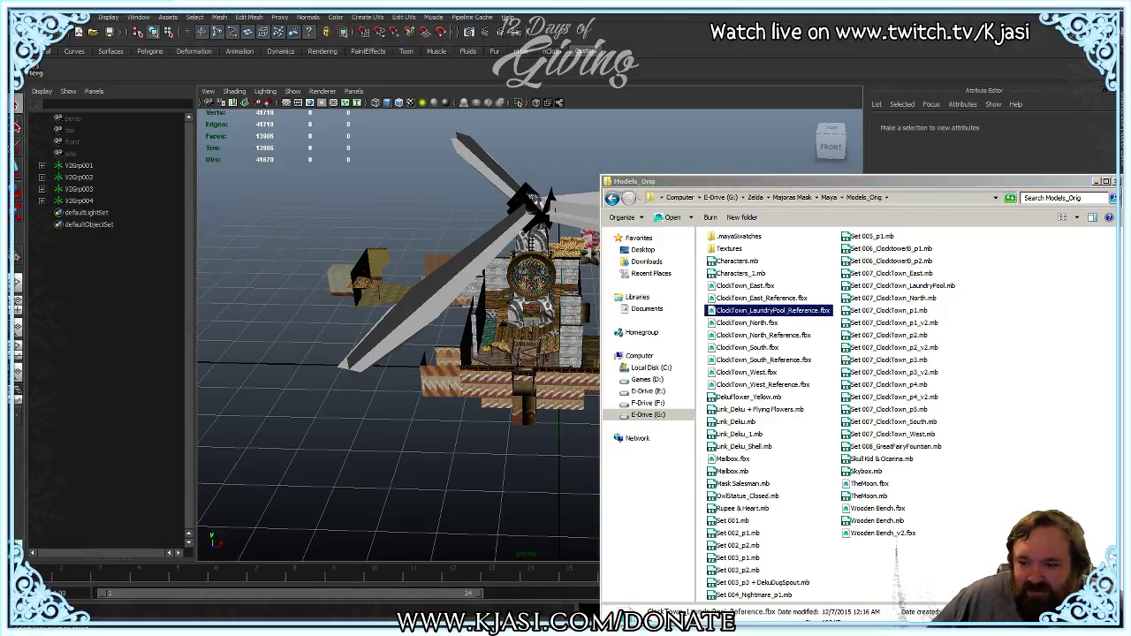
key(super+e)
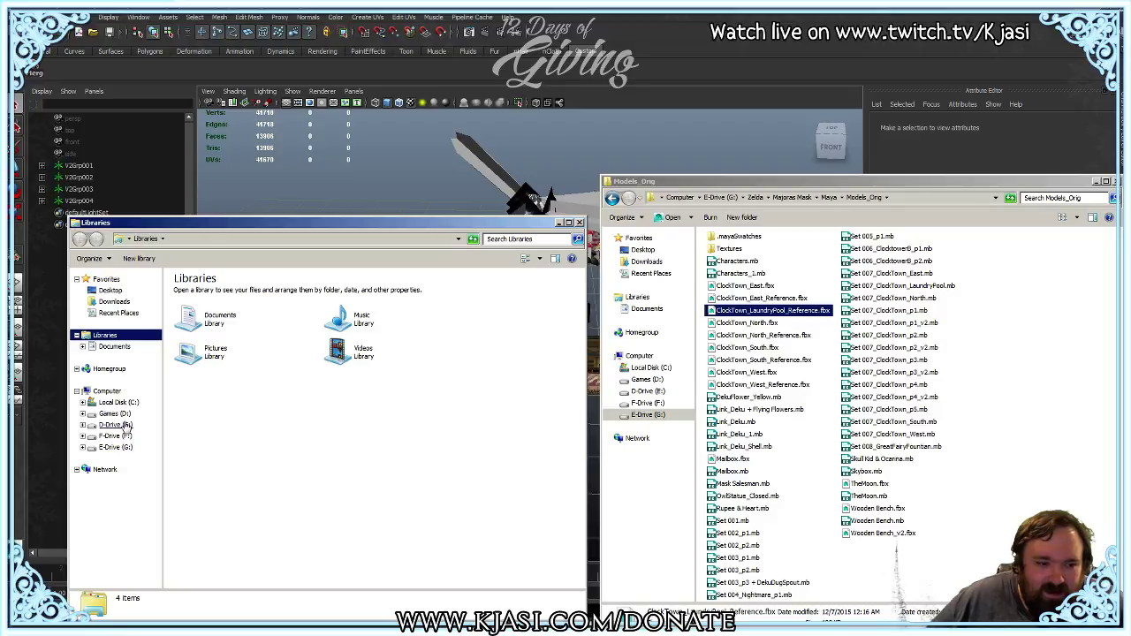
click(115, 425)
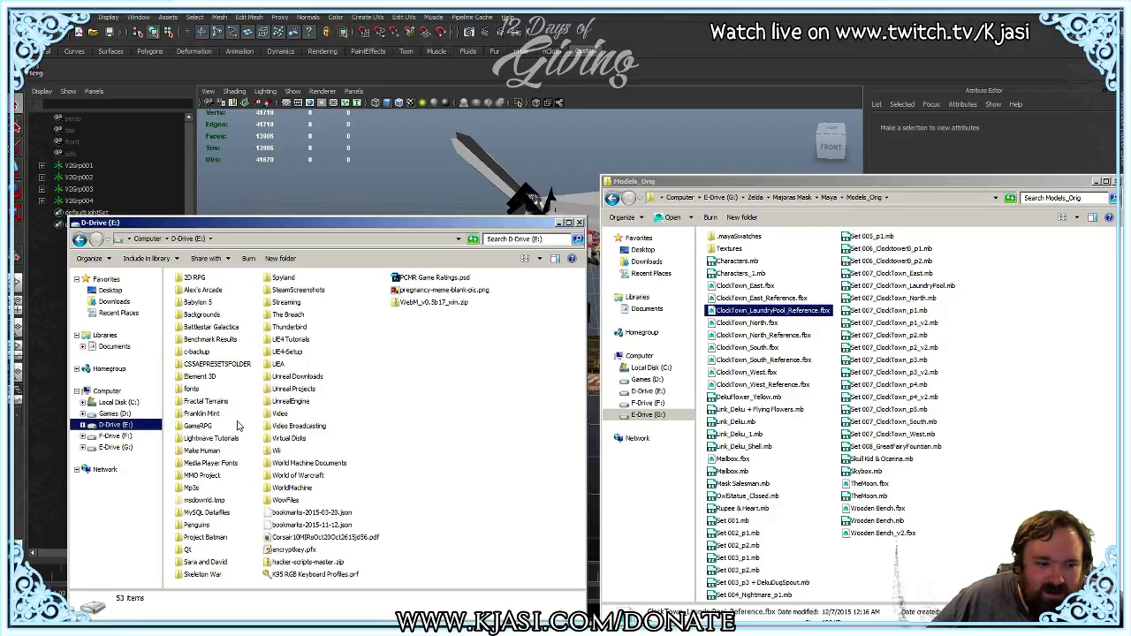
double_click(293, 390)
double_click(210, 478)
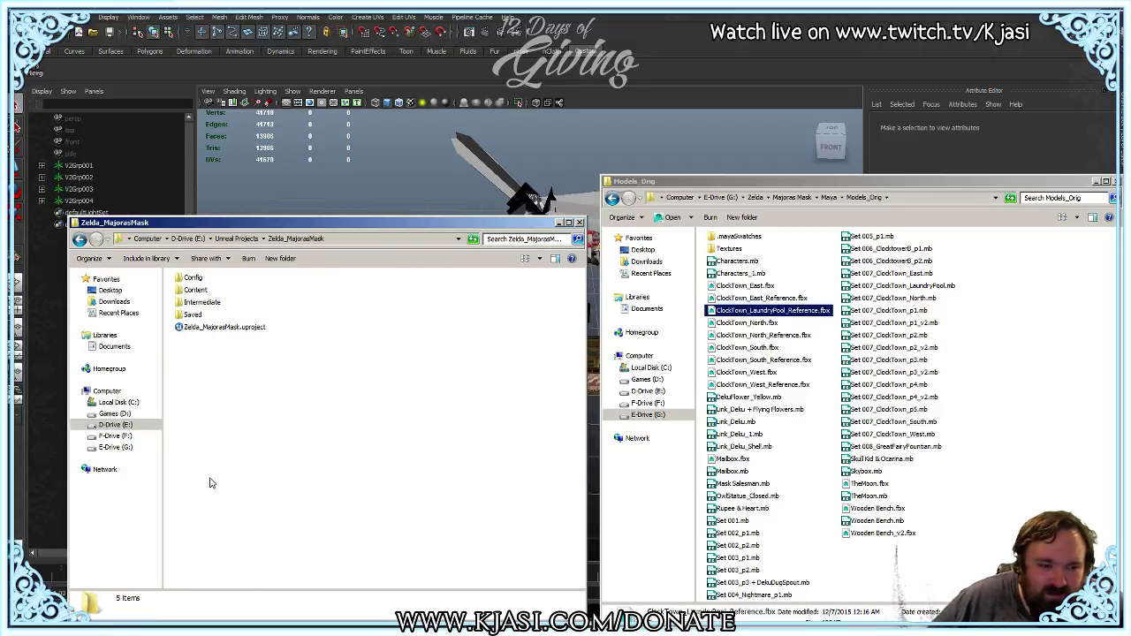
double_click(195, 314)
click(202, 310)
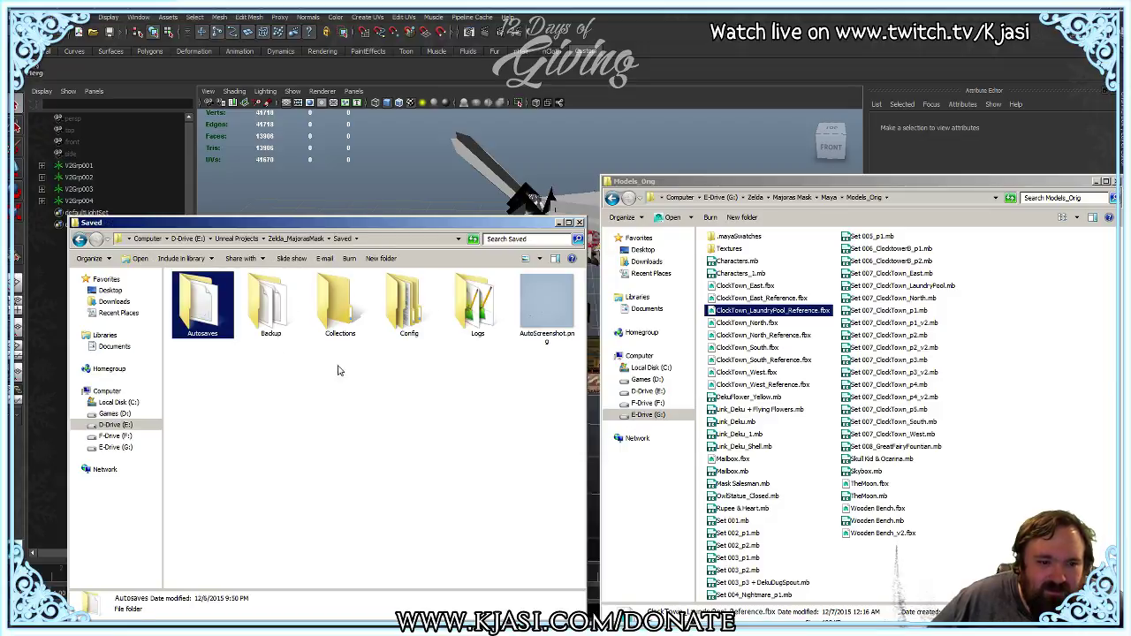
double_click(215, 309)
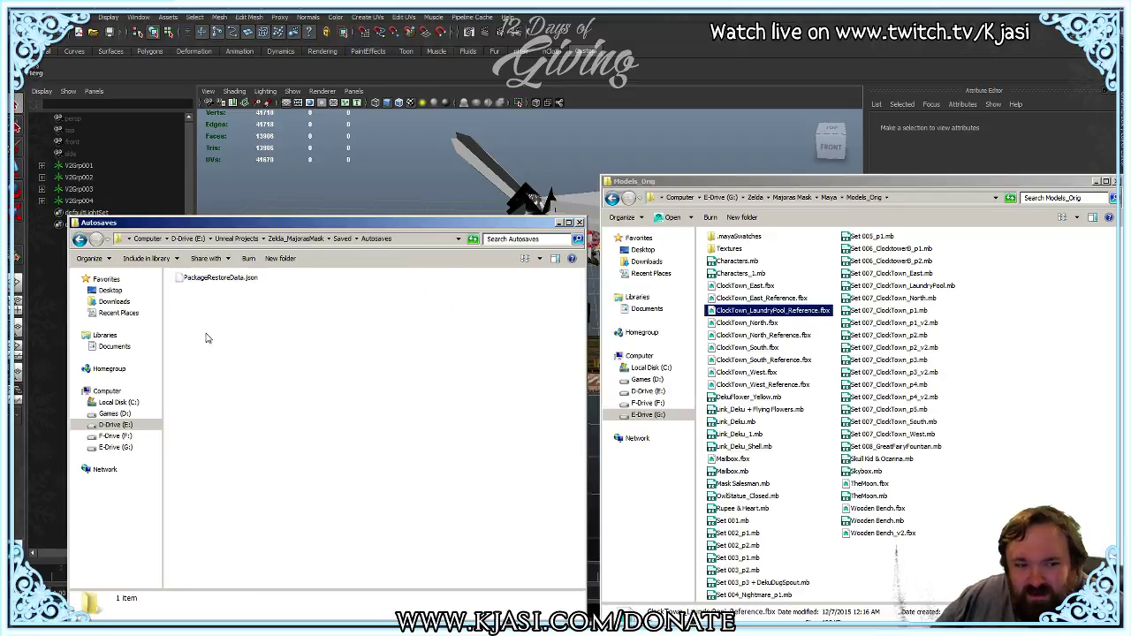
Step: Try to delete the Autosaves folder from the project's Saved folder
key(BackSpace)
key(Delete)
key(Return)
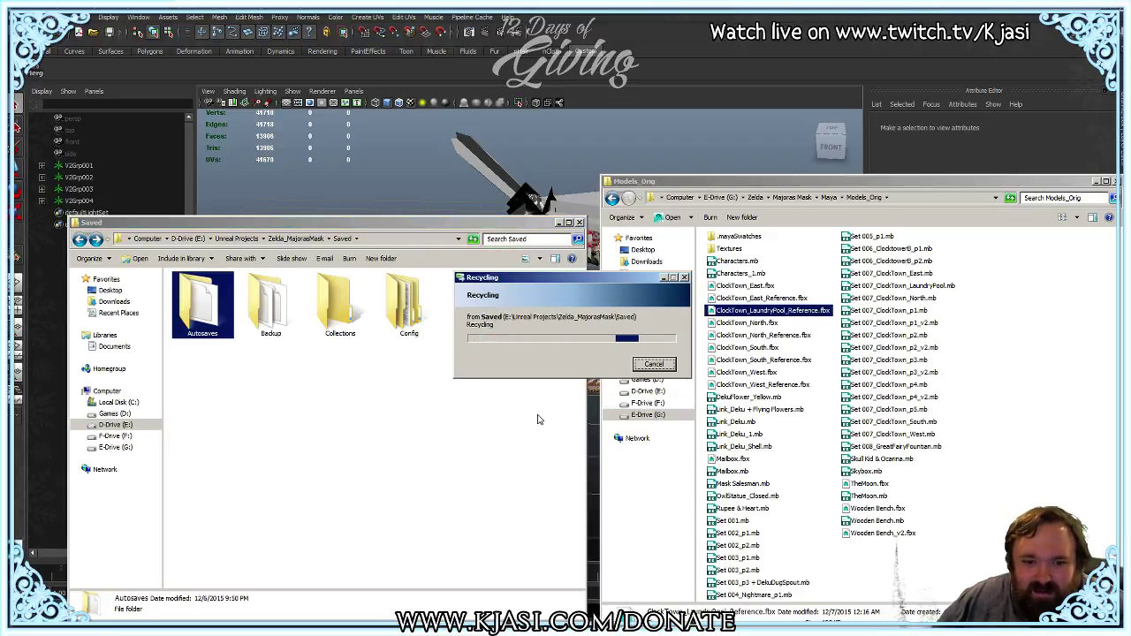
click(655, 364)
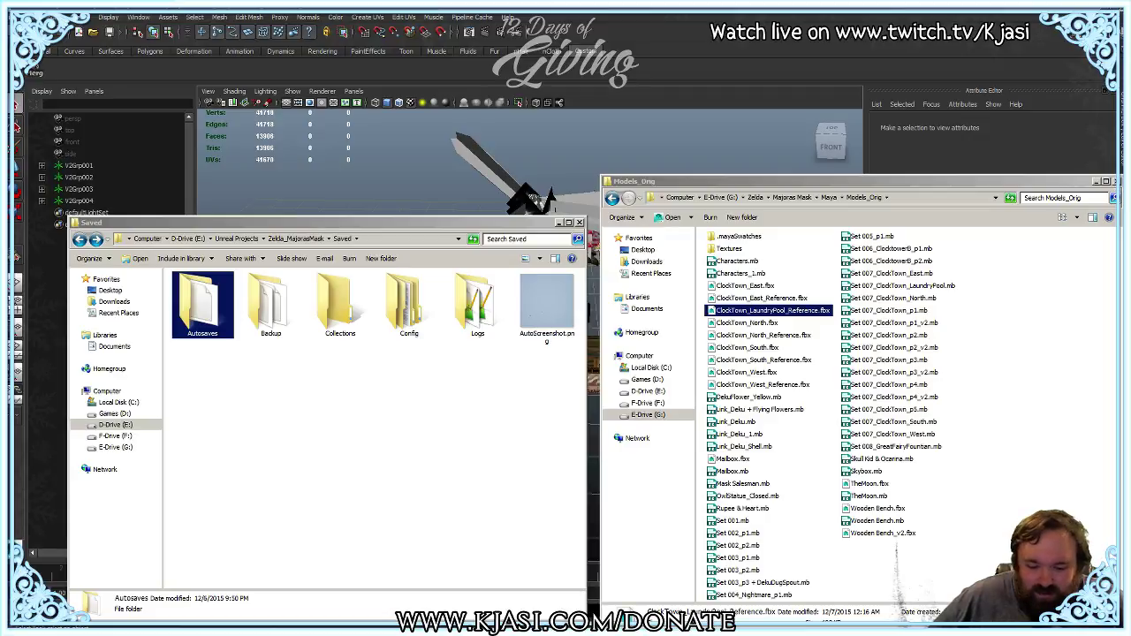
Step: Open a command prompt in the project's Saved folder and move its window clear of the Explorer folder contents
click(416, 244)
click(402, 240)
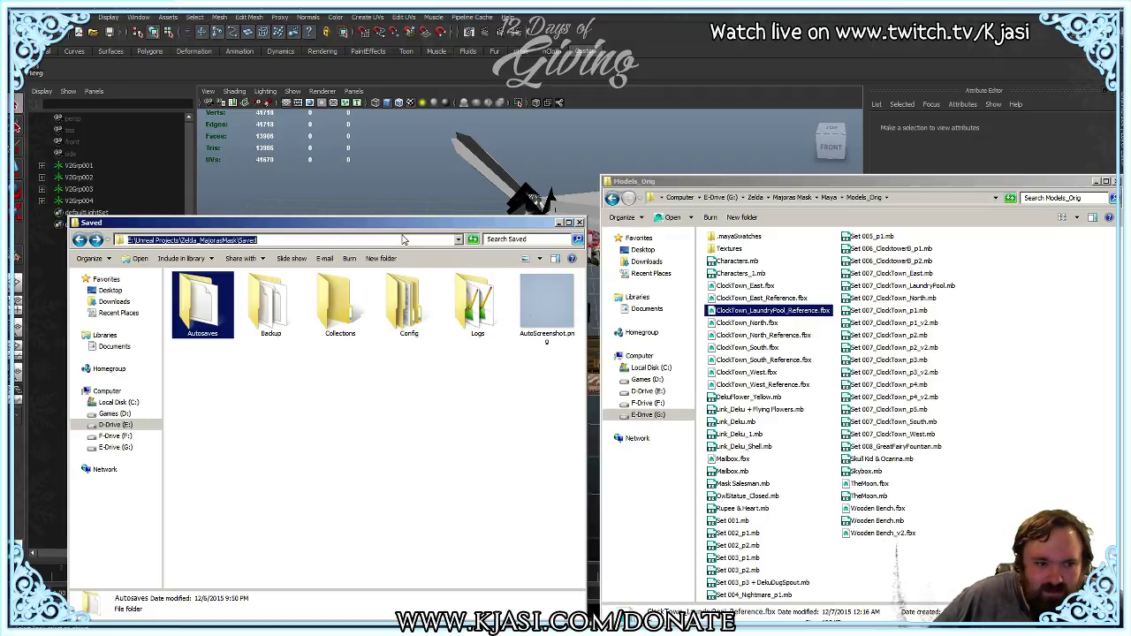
text(cmd)
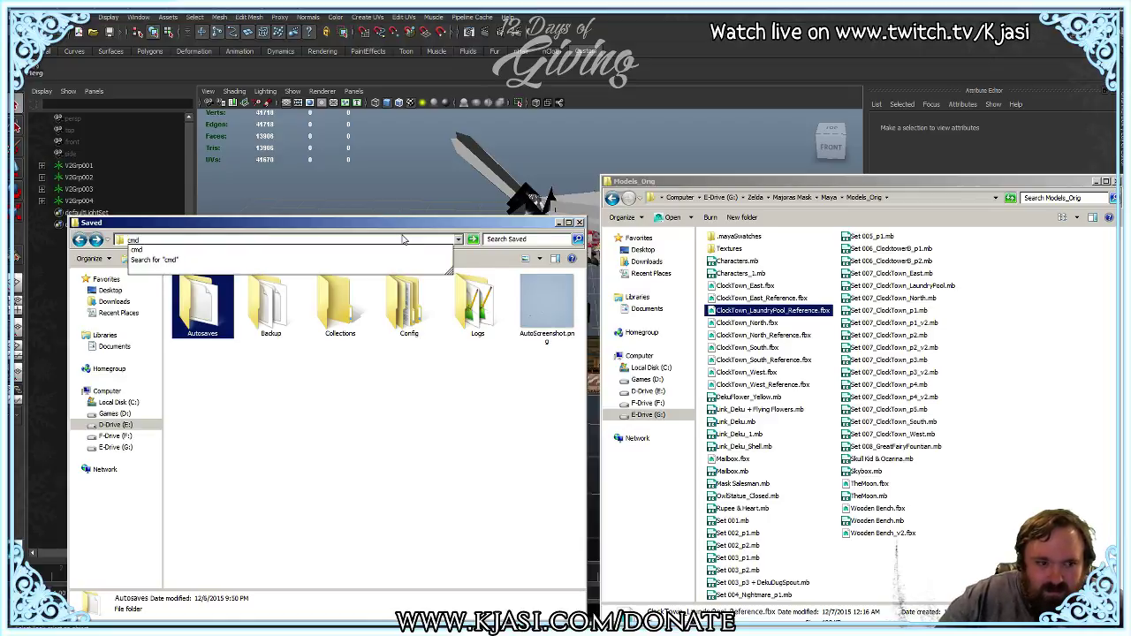
key(Return)
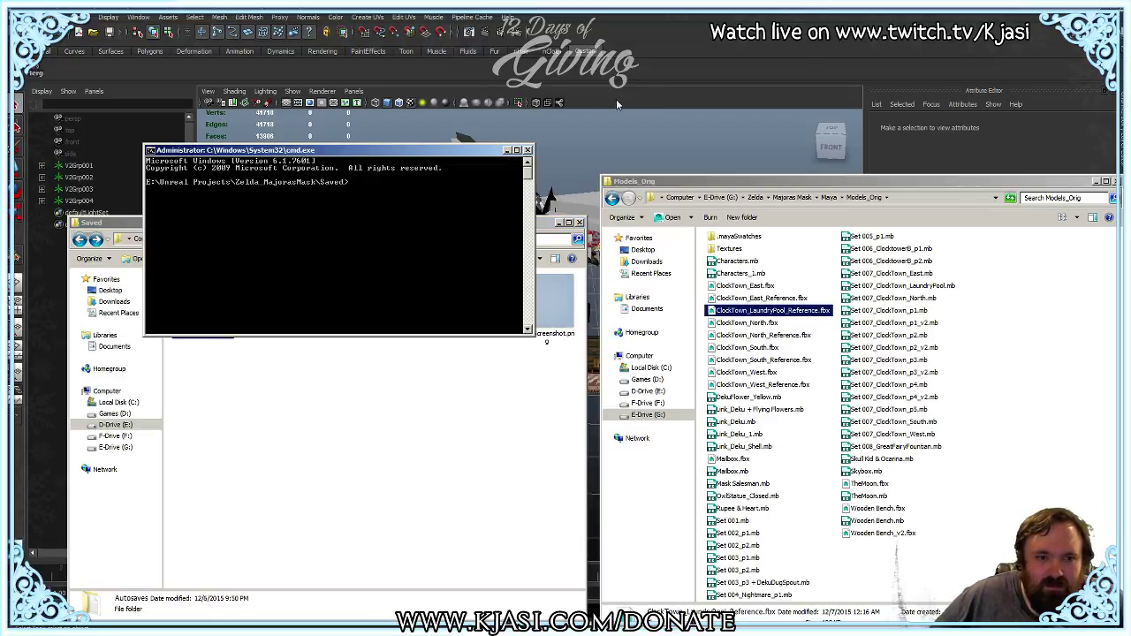
drag(347, 154, 674, 95)
Step: Try to remove the Autosaves folder with the command deltree autosaves
text(deltre)
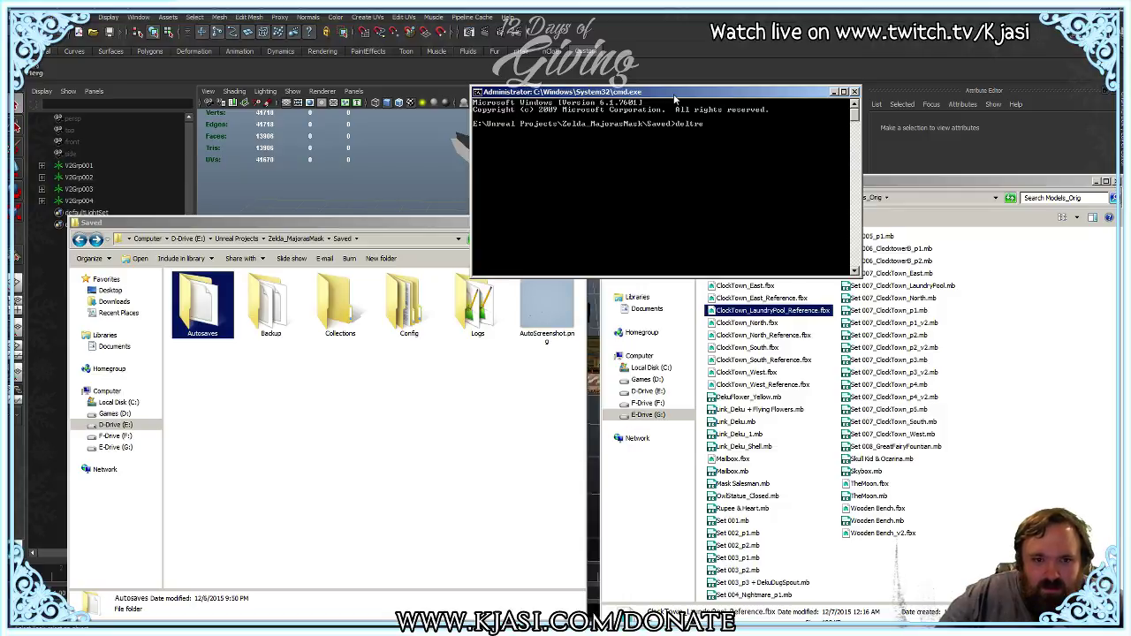
text(e autosa)
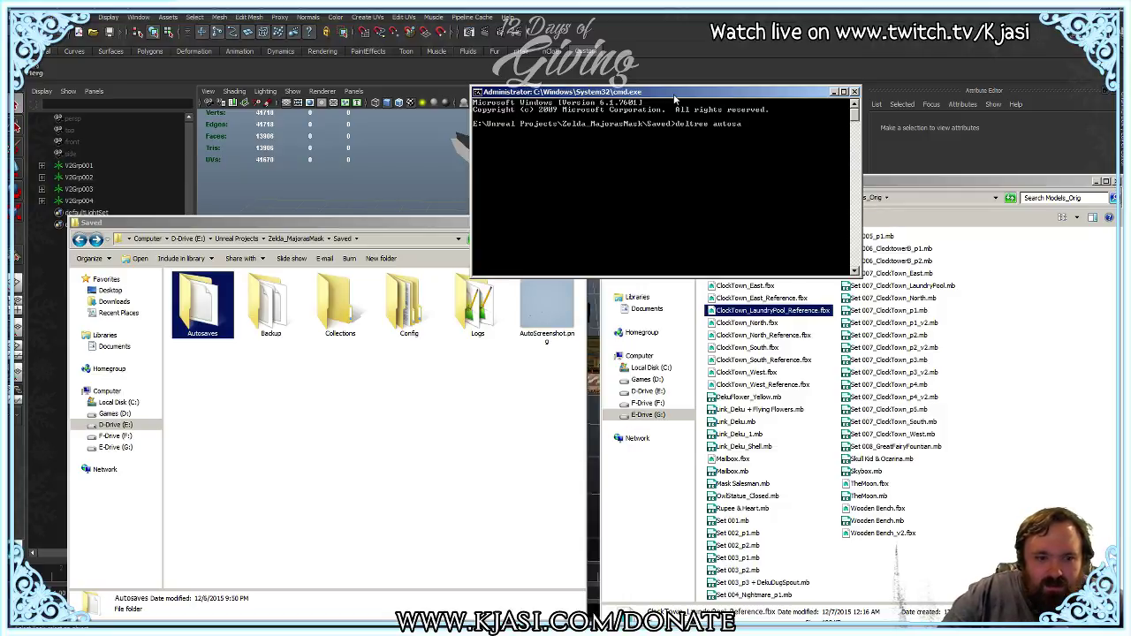
text(ves)
key(Return)
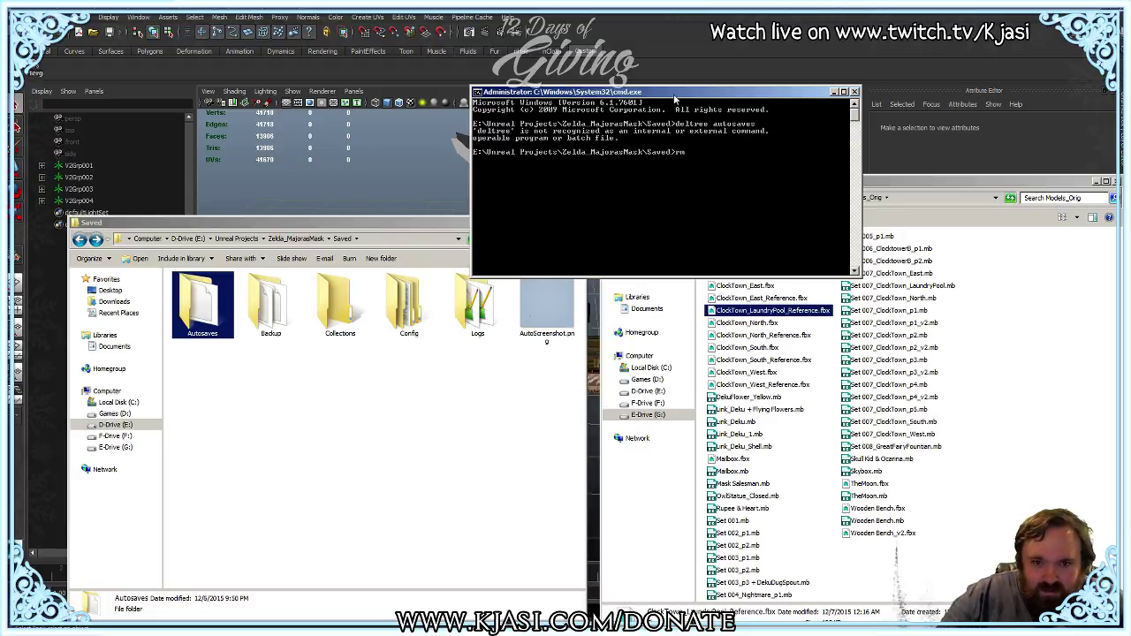
Step: Try to remove the Autosaves folder with the command rmdir autosaves
text(rmdir)
key(Return)
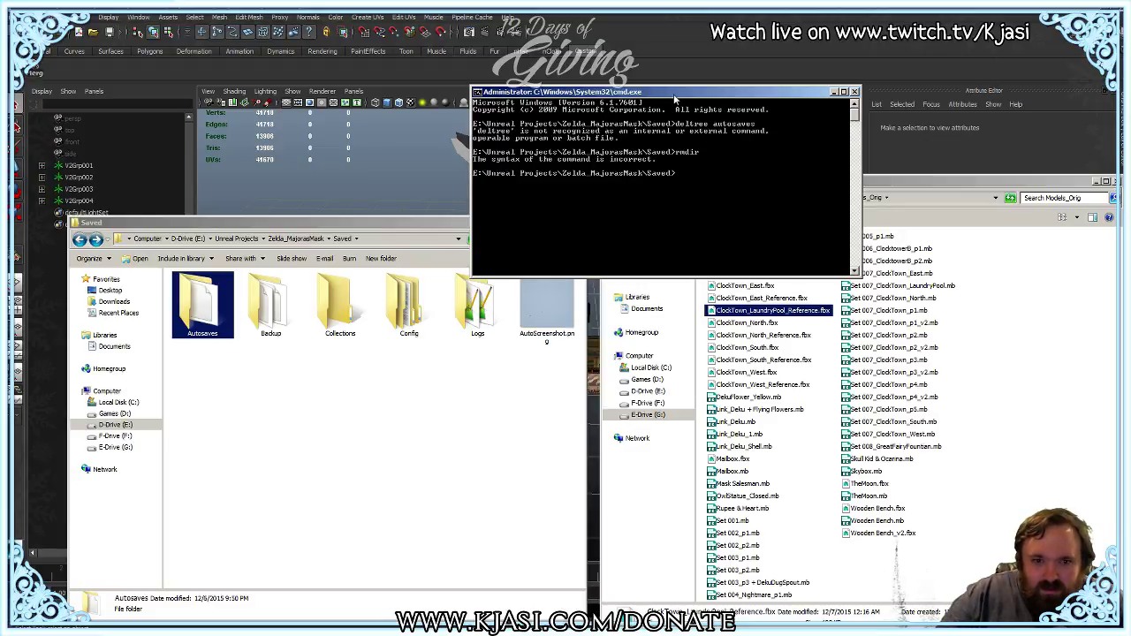
key(Up)
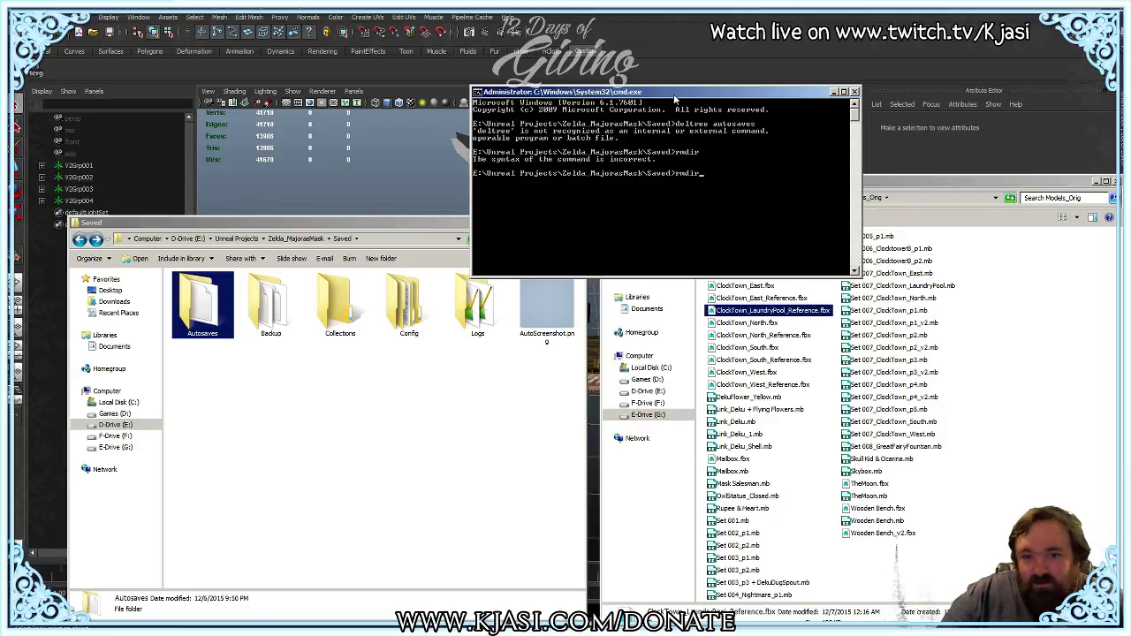
text(autosaves)
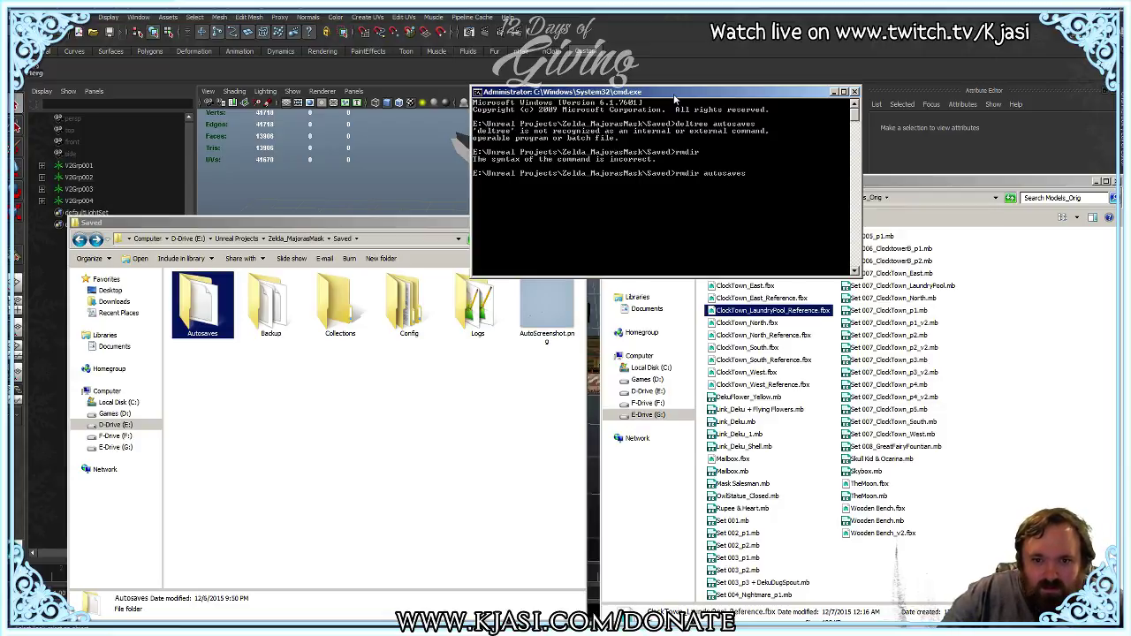
key(Return)
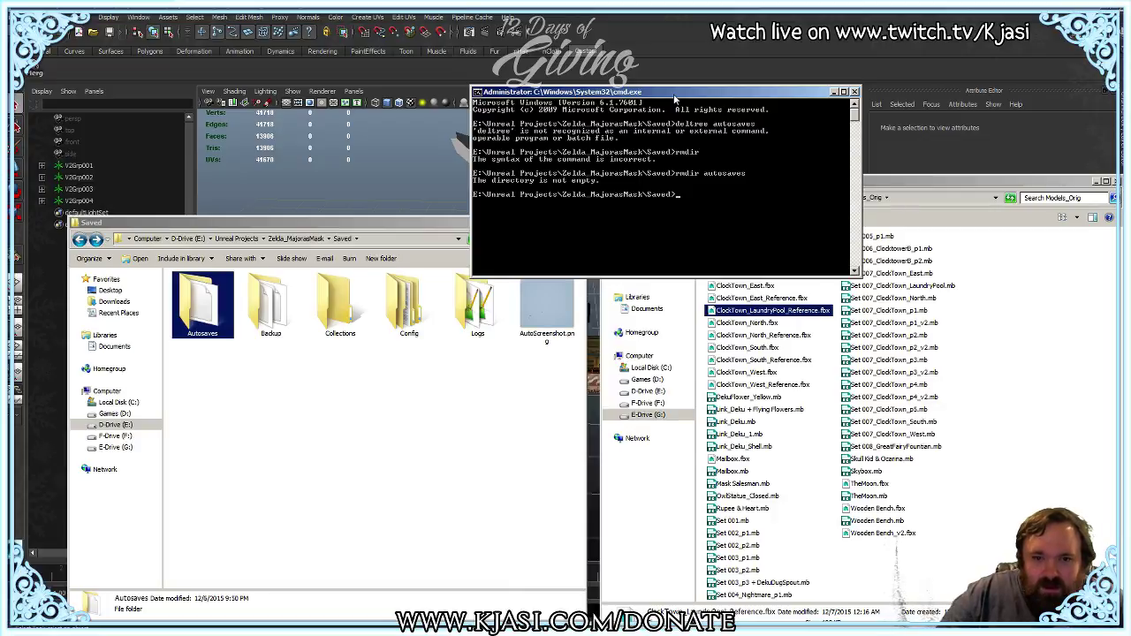
Step: Try to delete the folder's files with del autosaves\*.*, answer y to the confirmation, and close the command prompt
text(del)
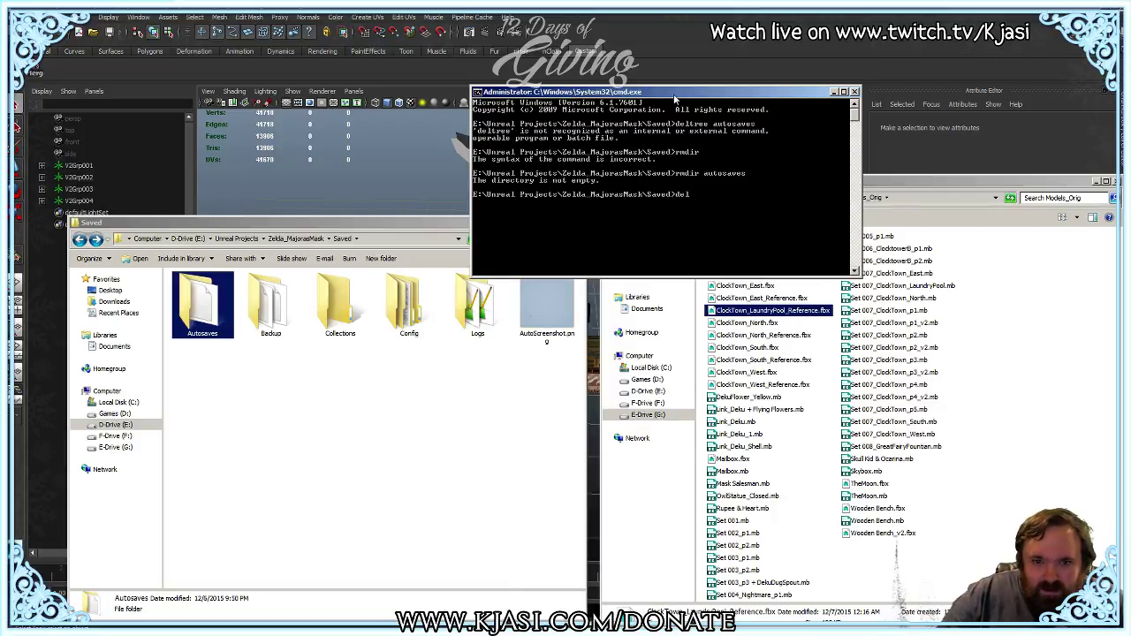
text( autosa)
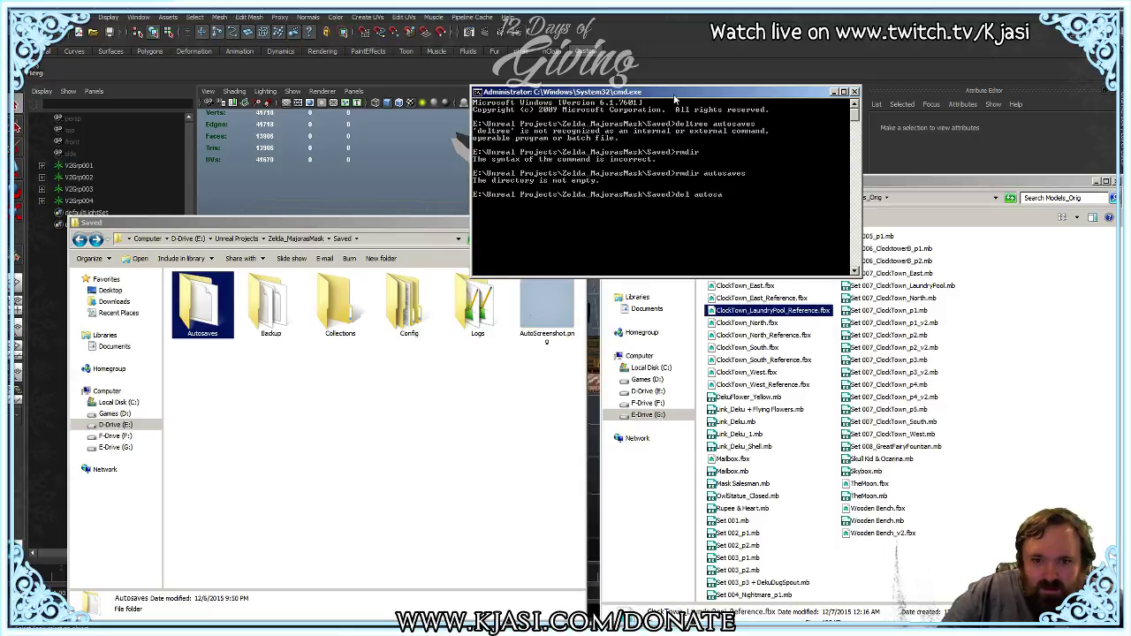
text(ves\)
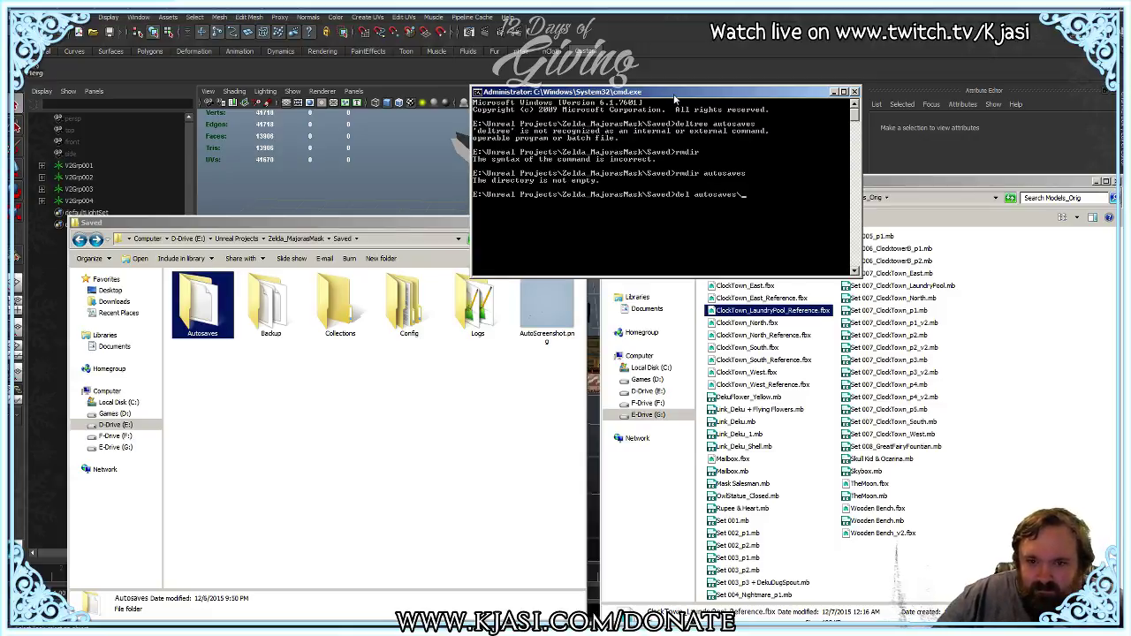
text(*)
key(Return)
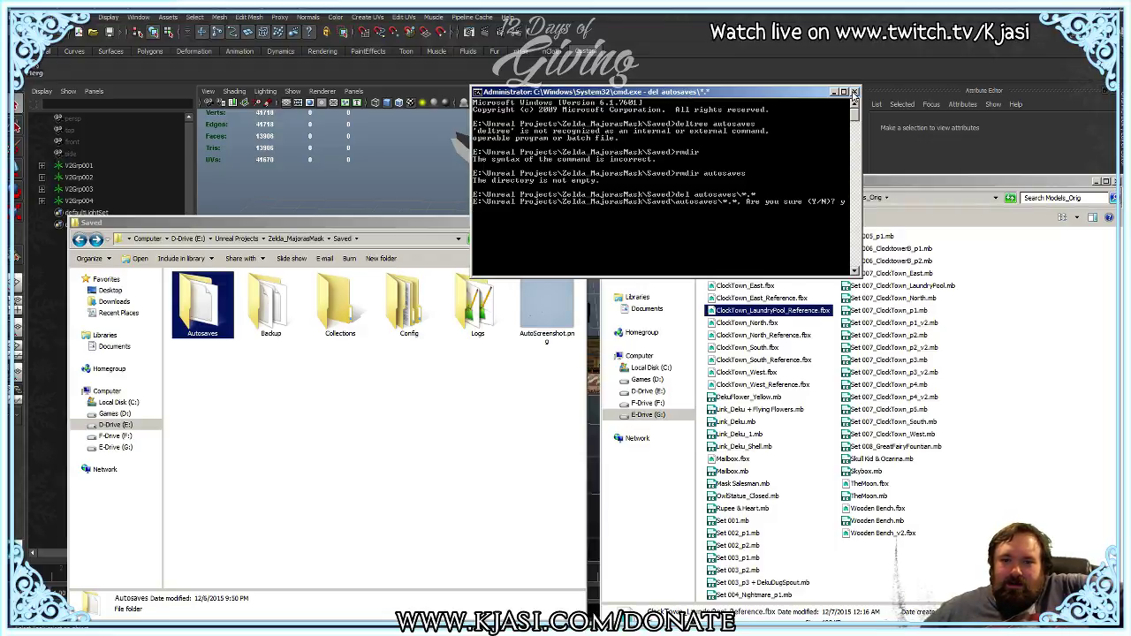
key(Return)
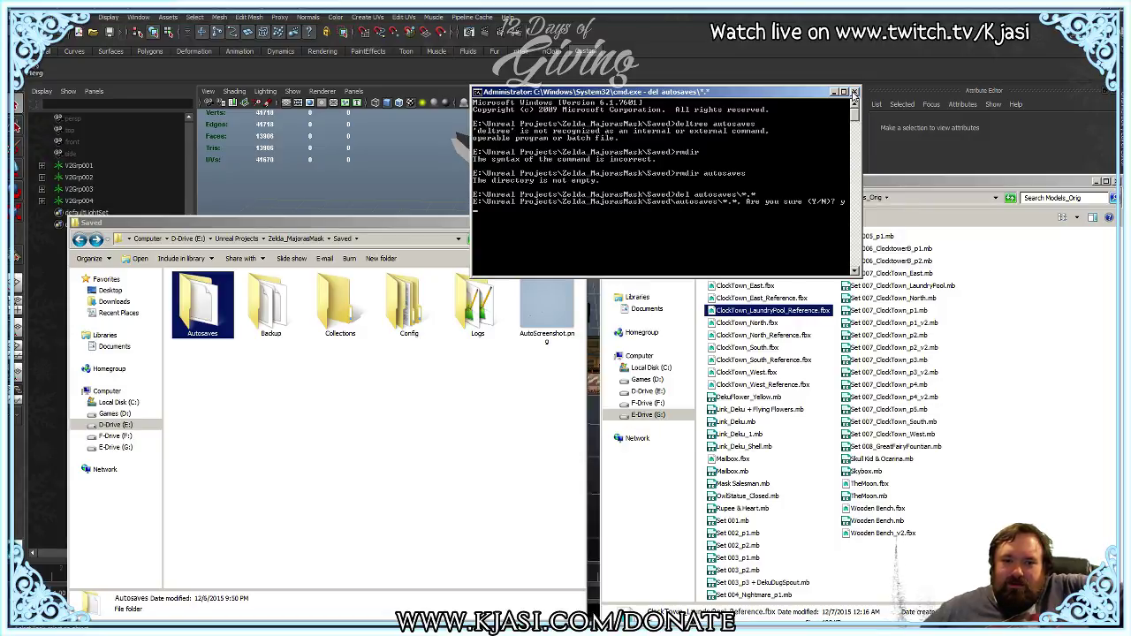
click(854, 92)
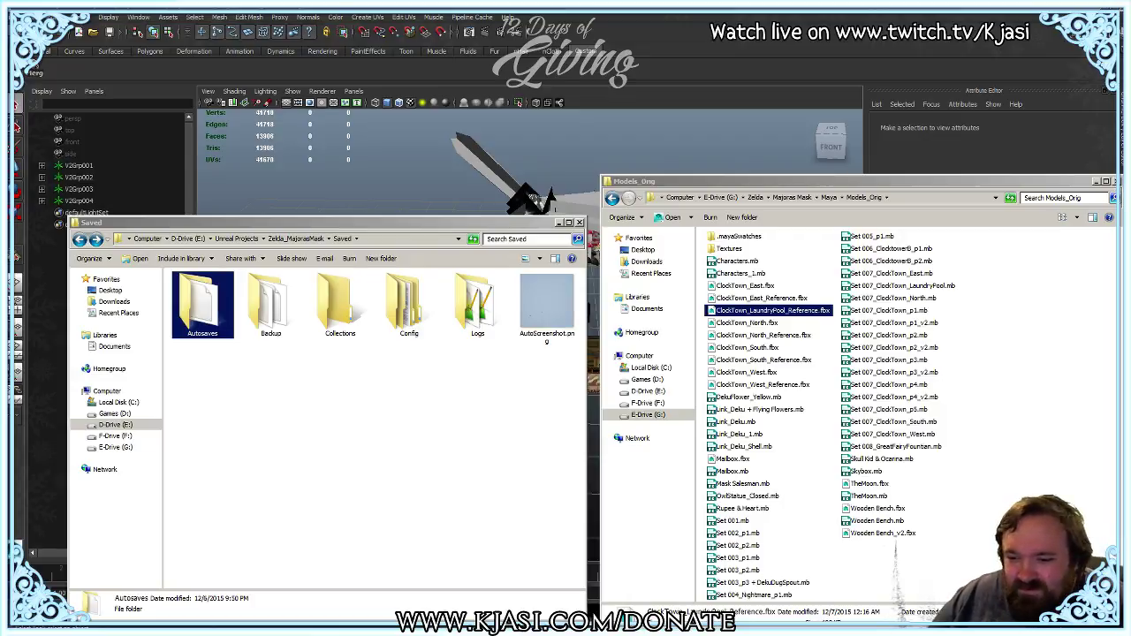
Step: Try to recycle the Autosaves folder from Explorer, cancel the recycling, and close the SysWOW64 window
click(499, 429)
click(201, 310)
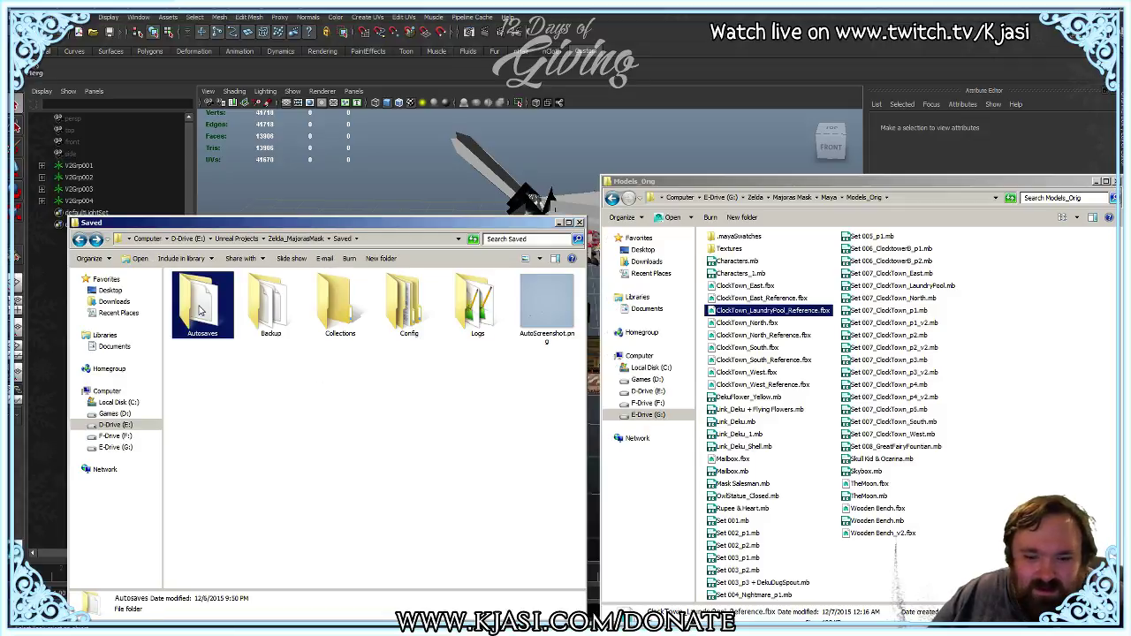
key(Delete)
key(Return)
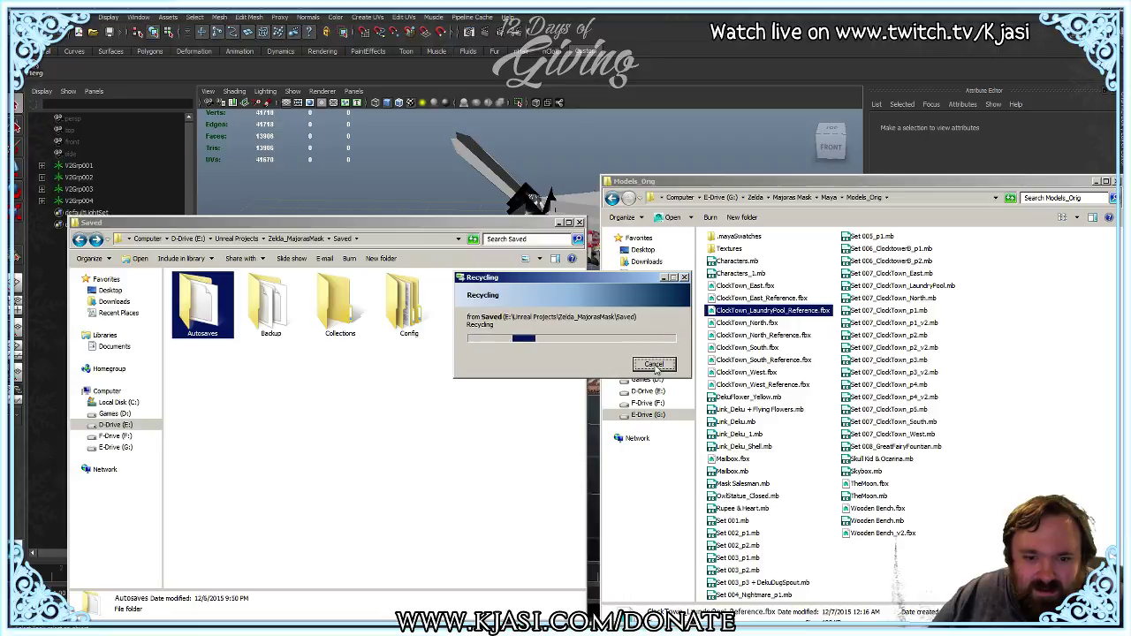
click(654, 365)
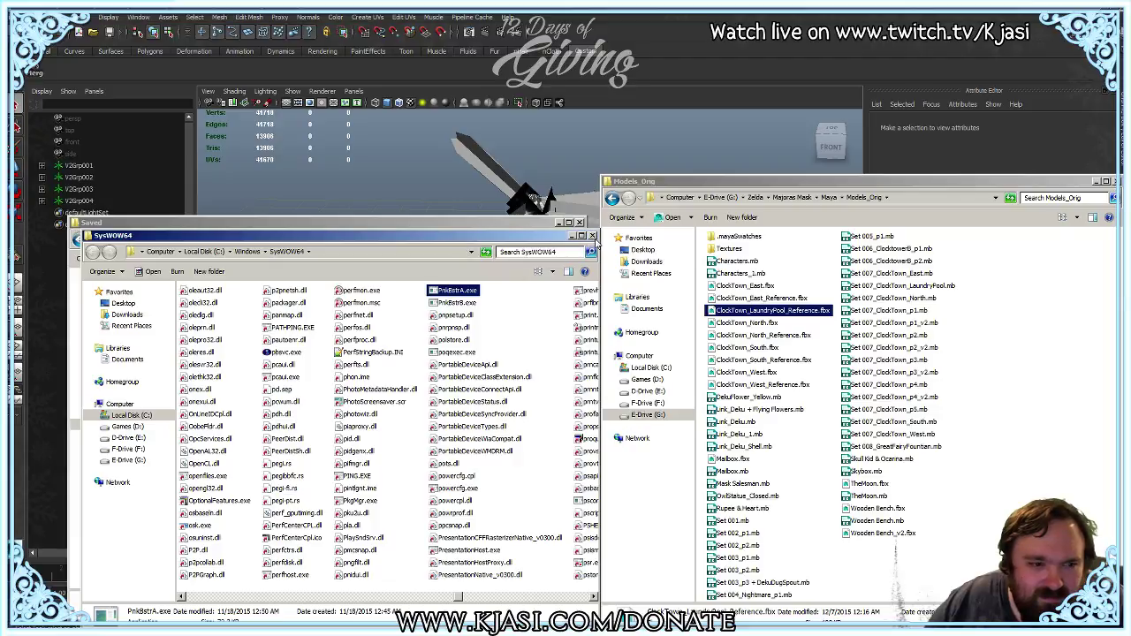
click(593, 236)
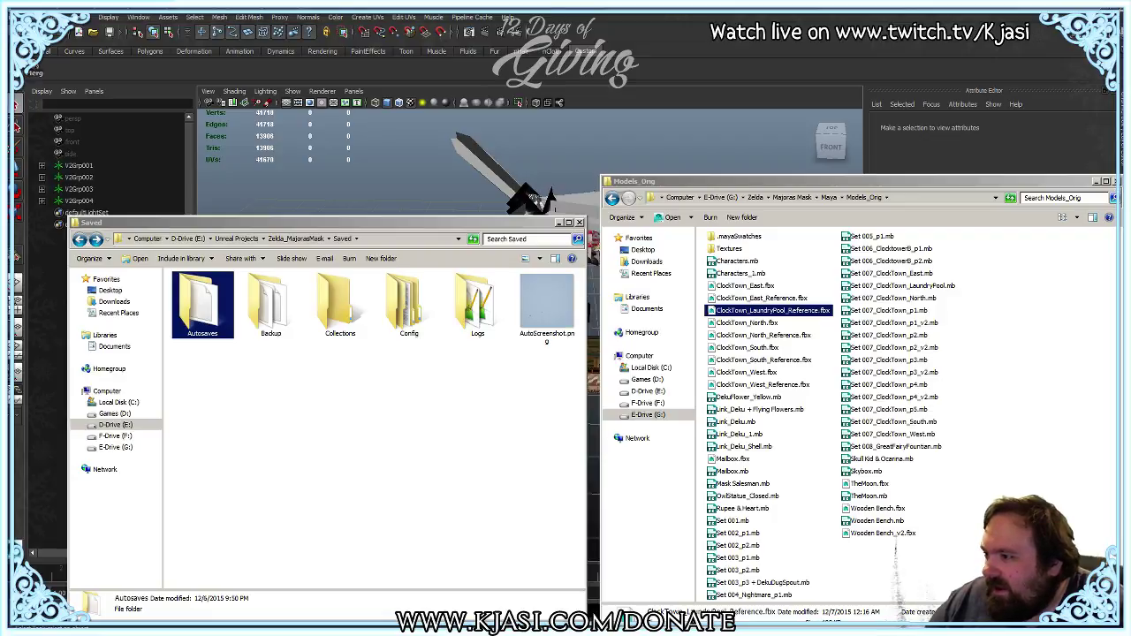
Step: Try once more to delete the Autosaves folder from the Saved folder
click(198, 315)
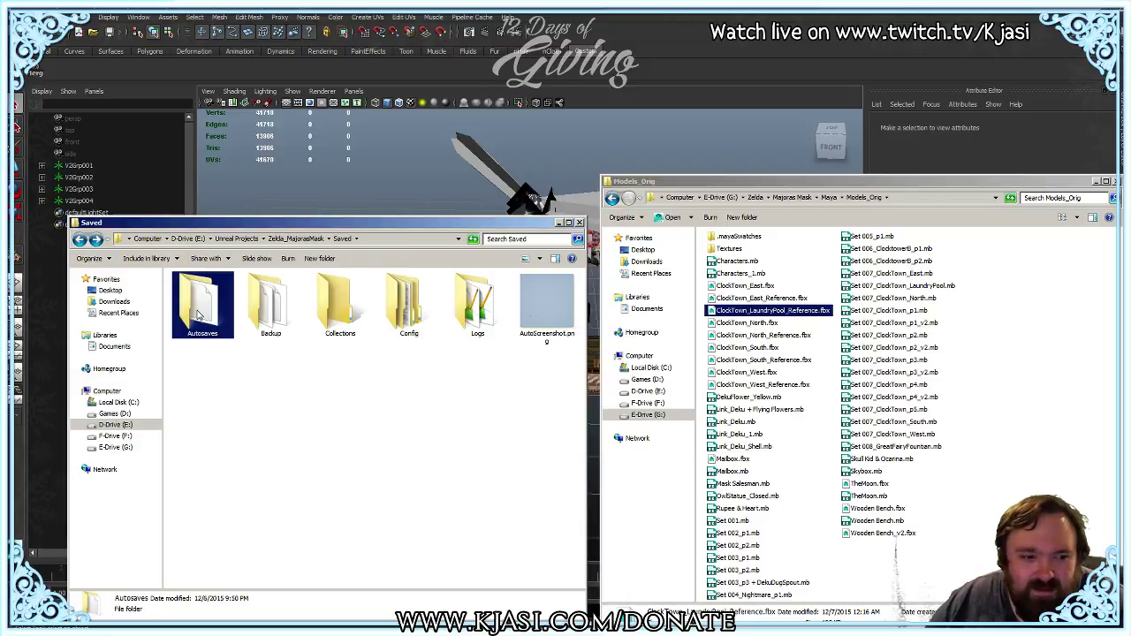
click(282, 312)
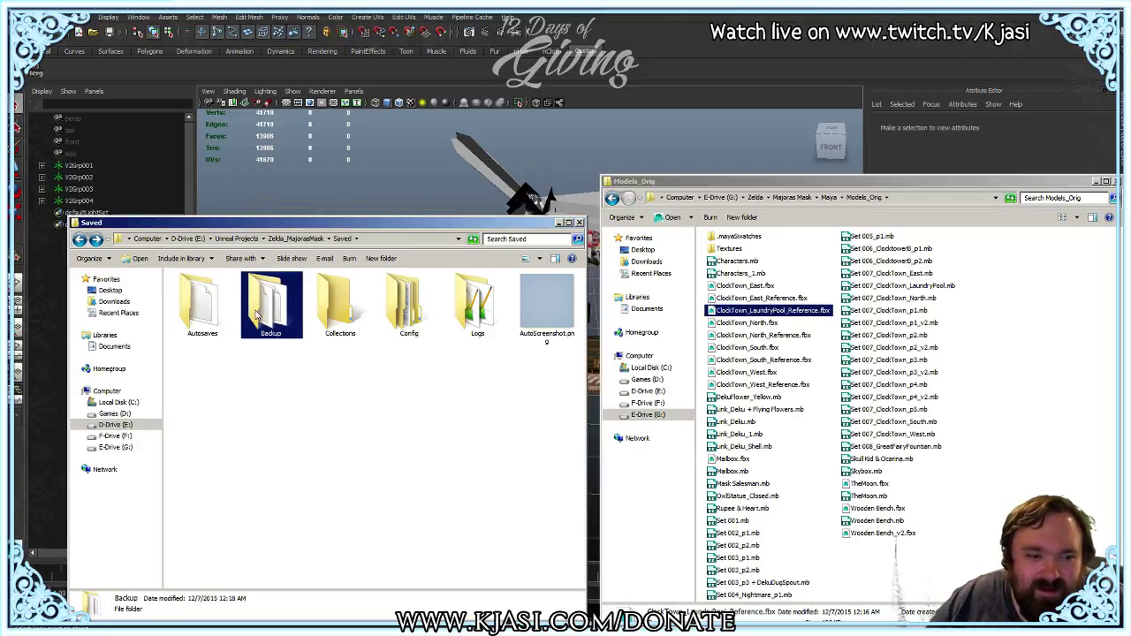
click(196, 314)
key(Delete)
key(Return)
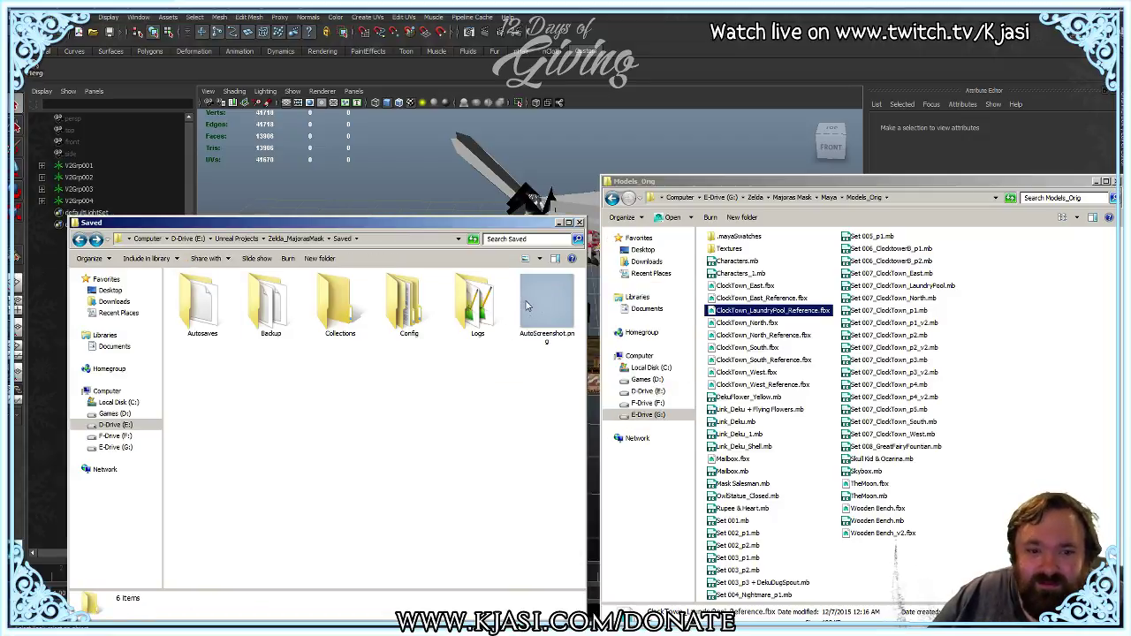
Step: Minimize both Explorer windows and Maya, and open the Zelda_MajorasMask project from the Unreal Project Browser
click(557, 223)
click(1095, 183)
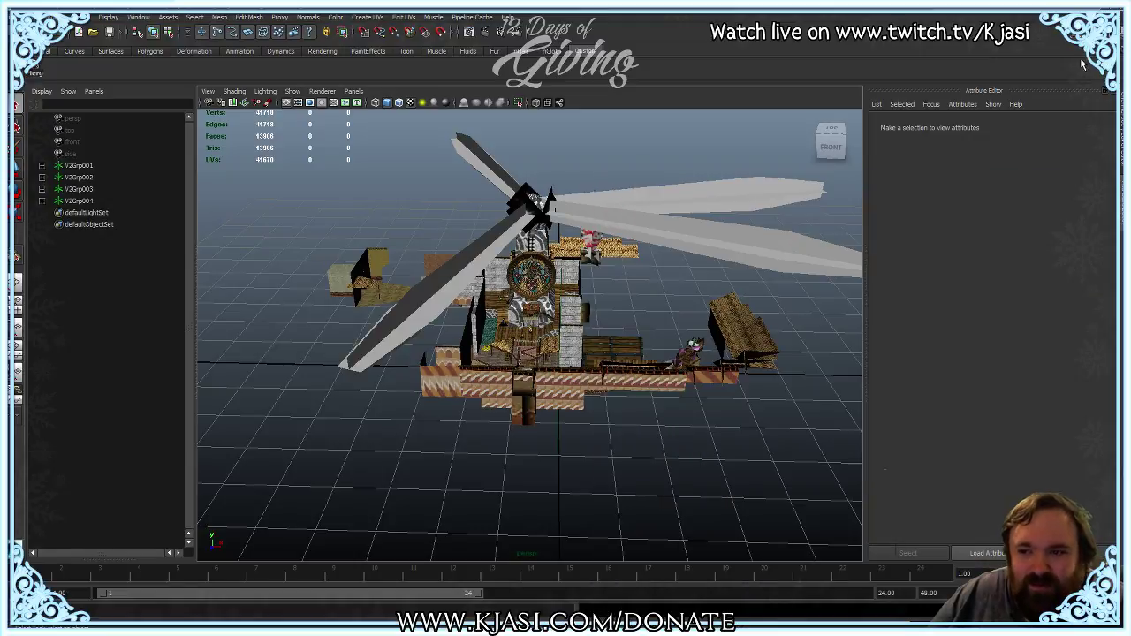
click(1081, 8)
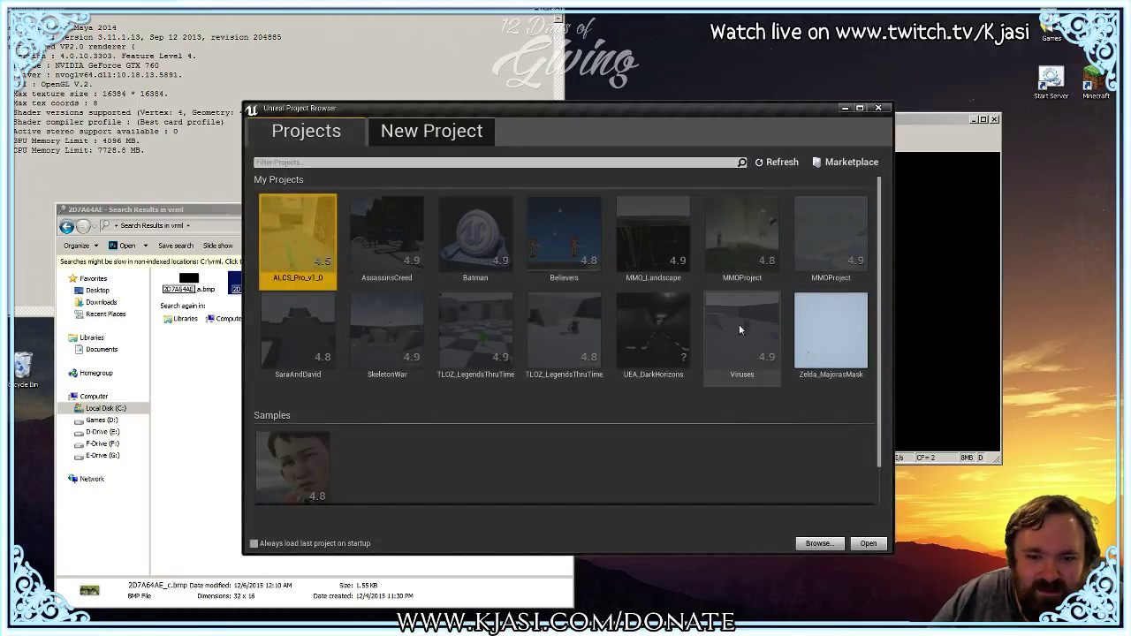
click(808, 322)
double_click(829, 321)
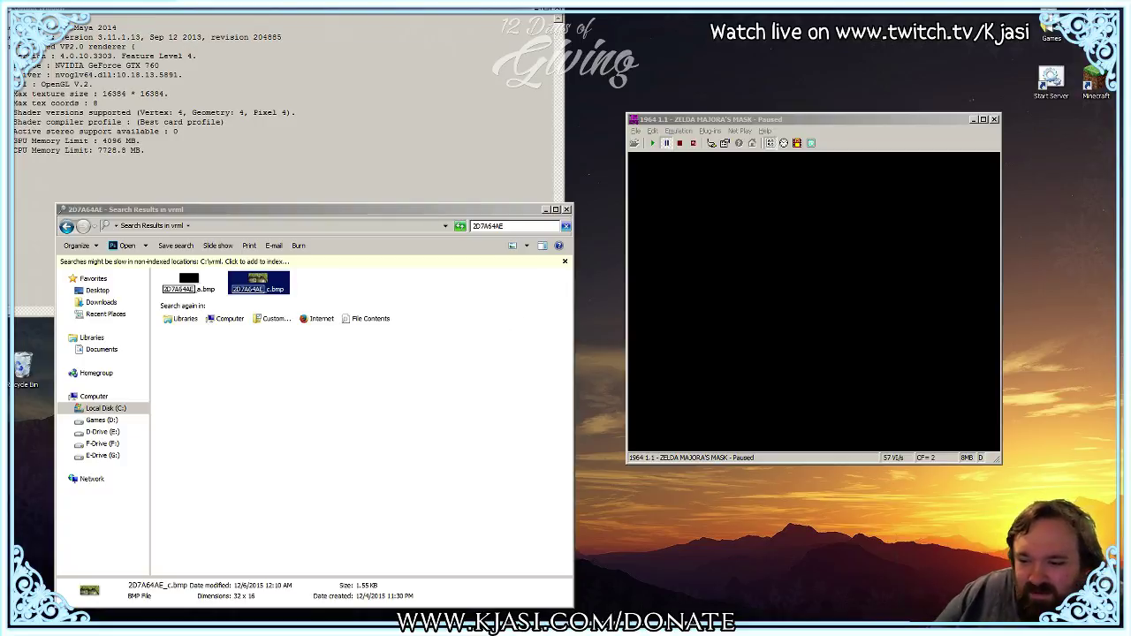
Step: Check the contents of the project's Autosaves folder and return to the Saved folder
click(209, 311)
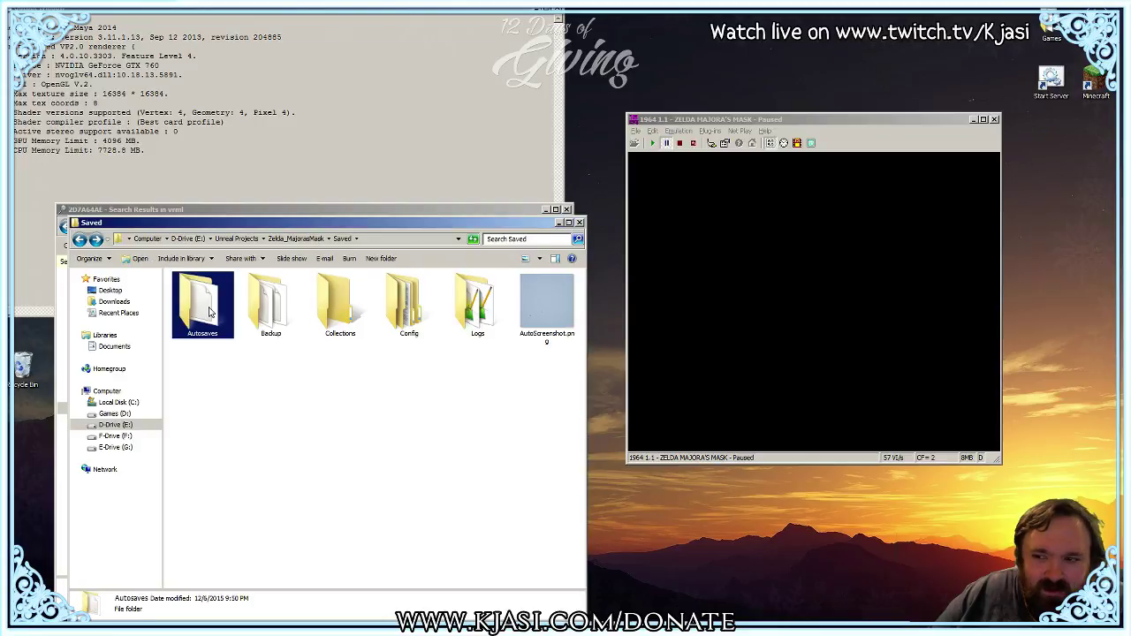
double_click(210, 311)
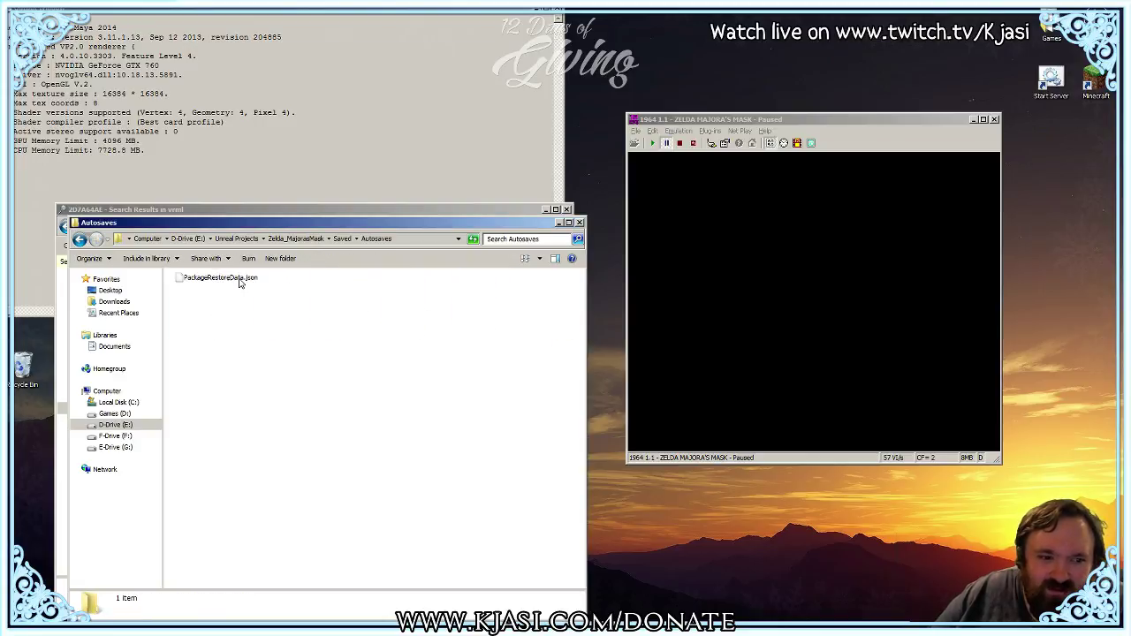
click(80, 239)
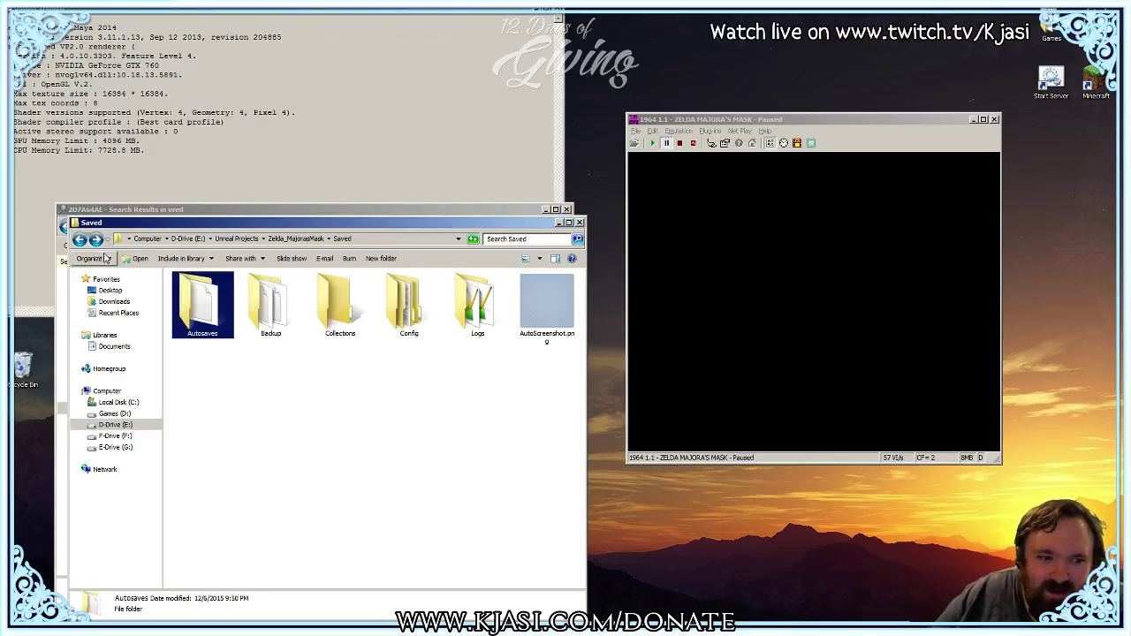
click(614, 287)
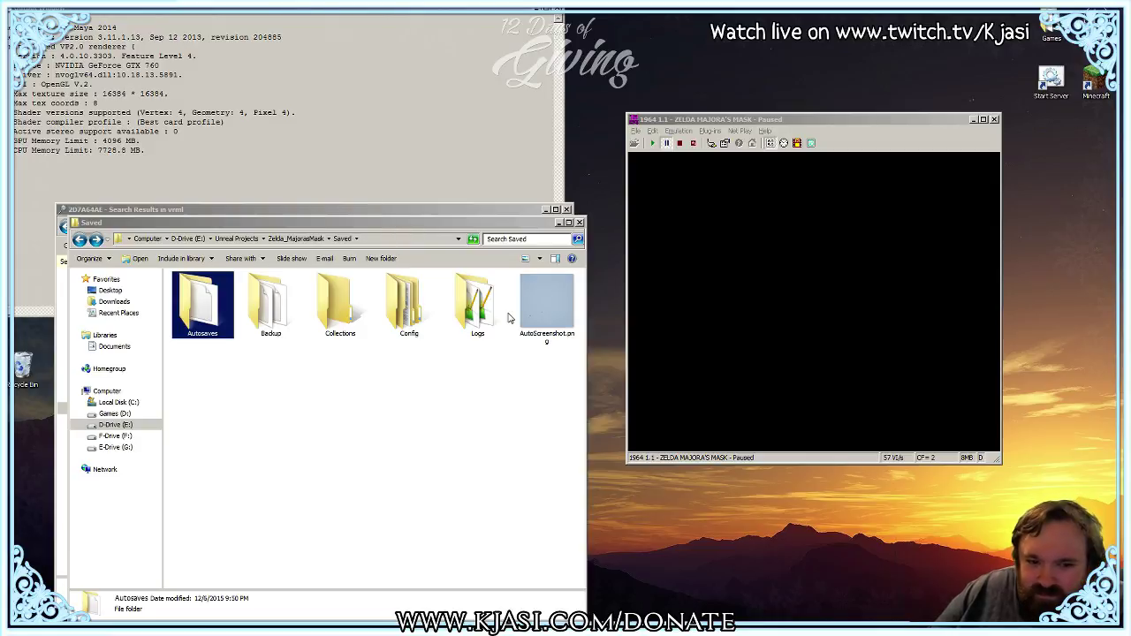
Step: Check the Clocktown backup files in the project's Backup folder and return to the Saved folder
click(355, 462)
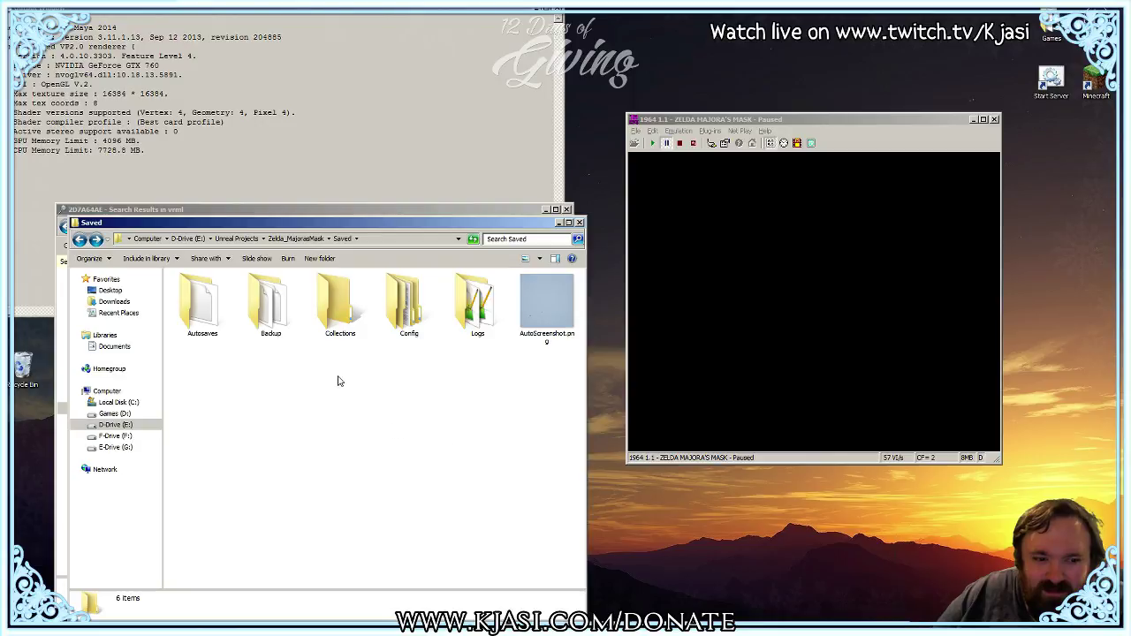
double_click(273, 320)
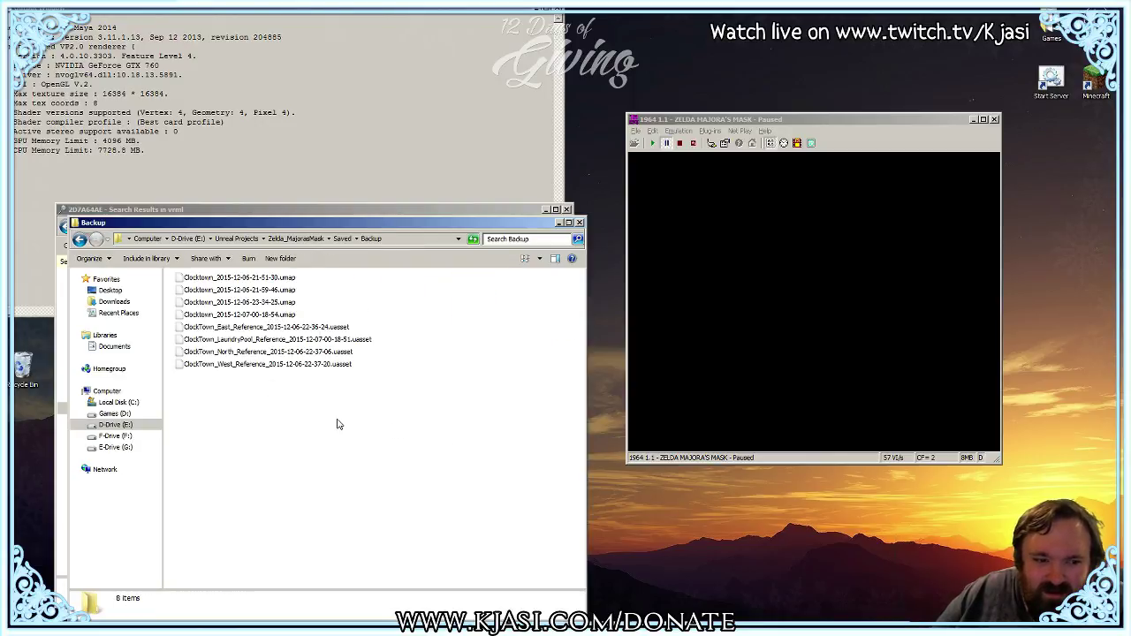
key(BackSpace)
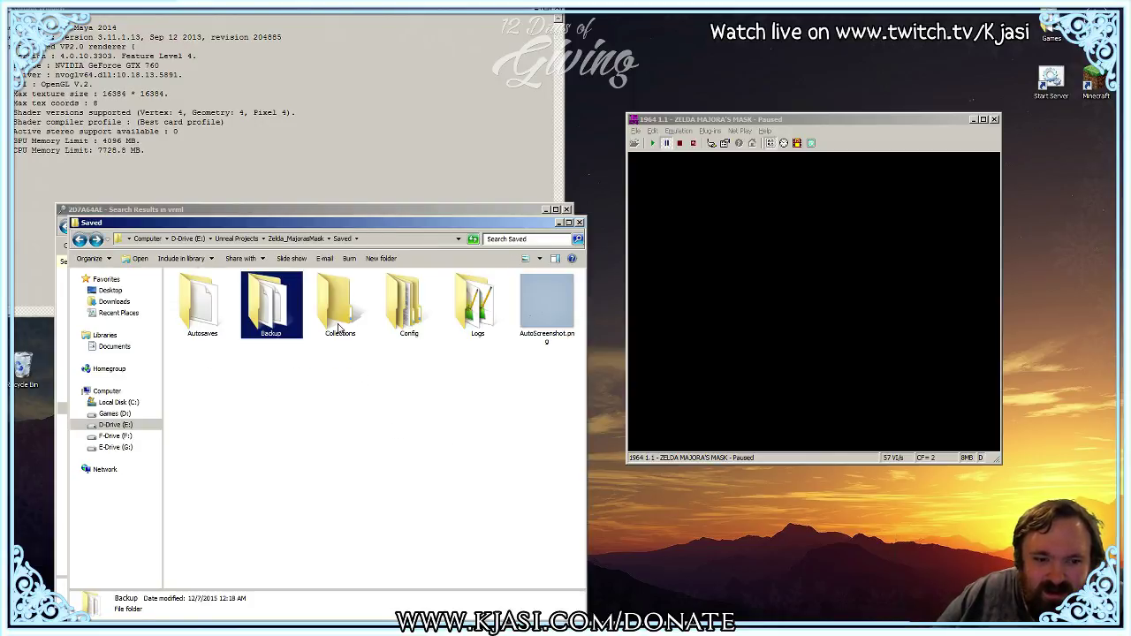
click(399, 330)
double_click(284, 333)
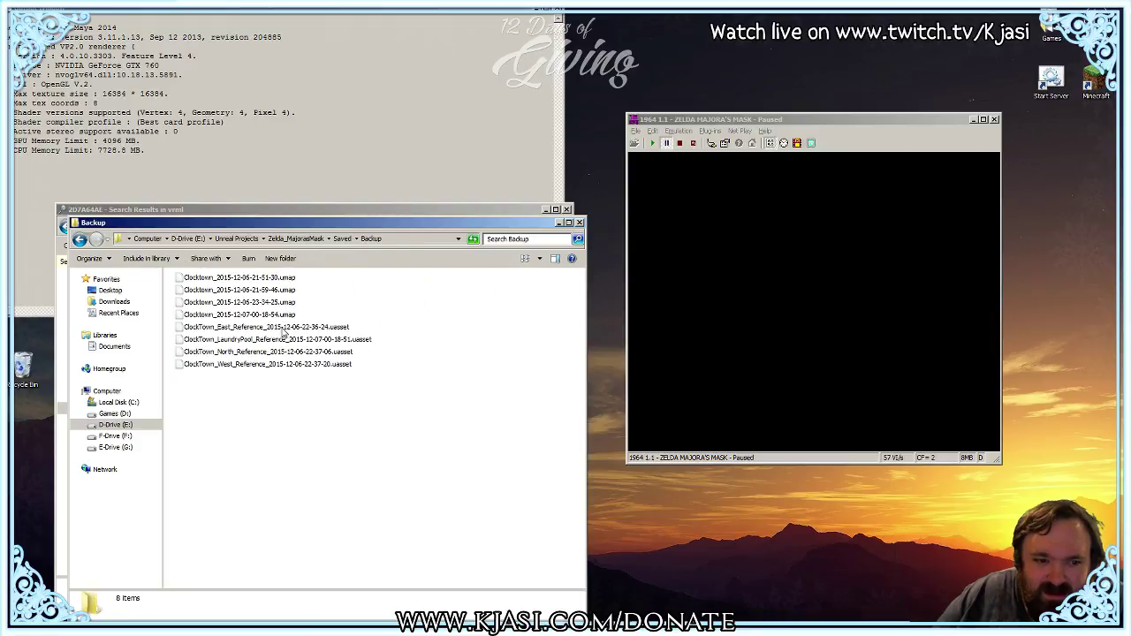
key(BackSpace)
click(601, 303)
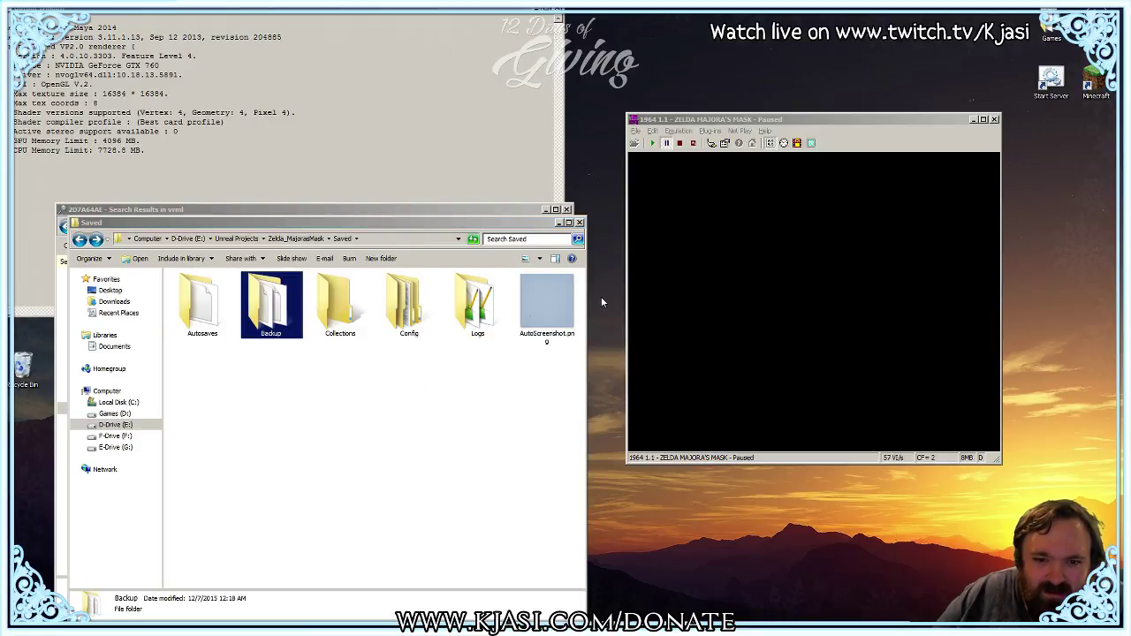
Step: Close the Zelda_MajorasMask project's Saved folder window and switch to Maya
click(189, 298)
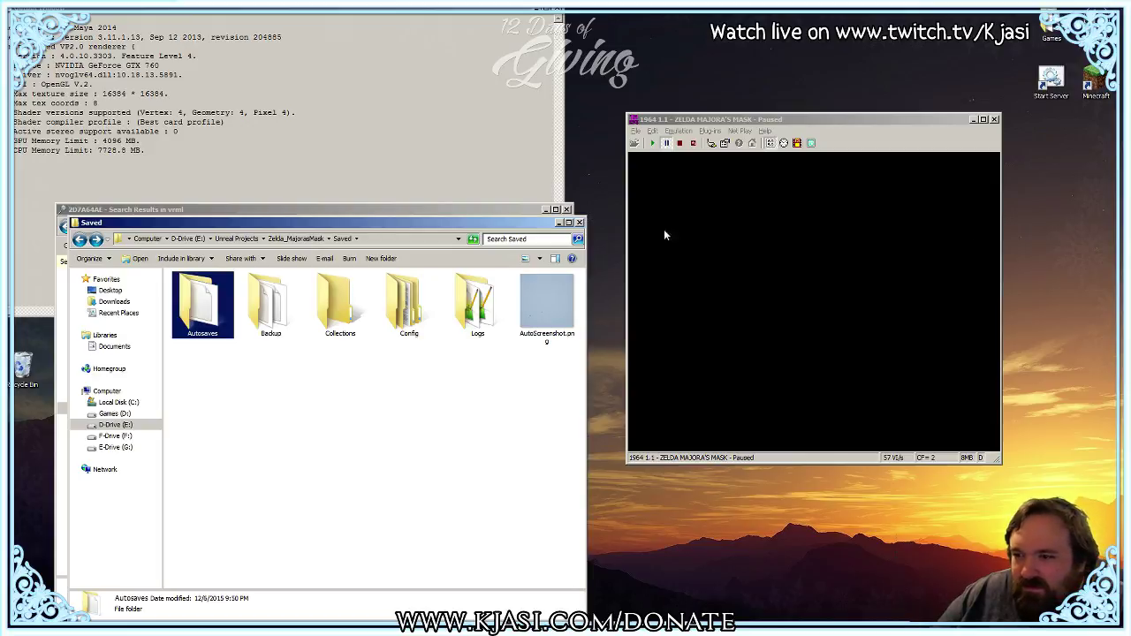
click(579, 222)
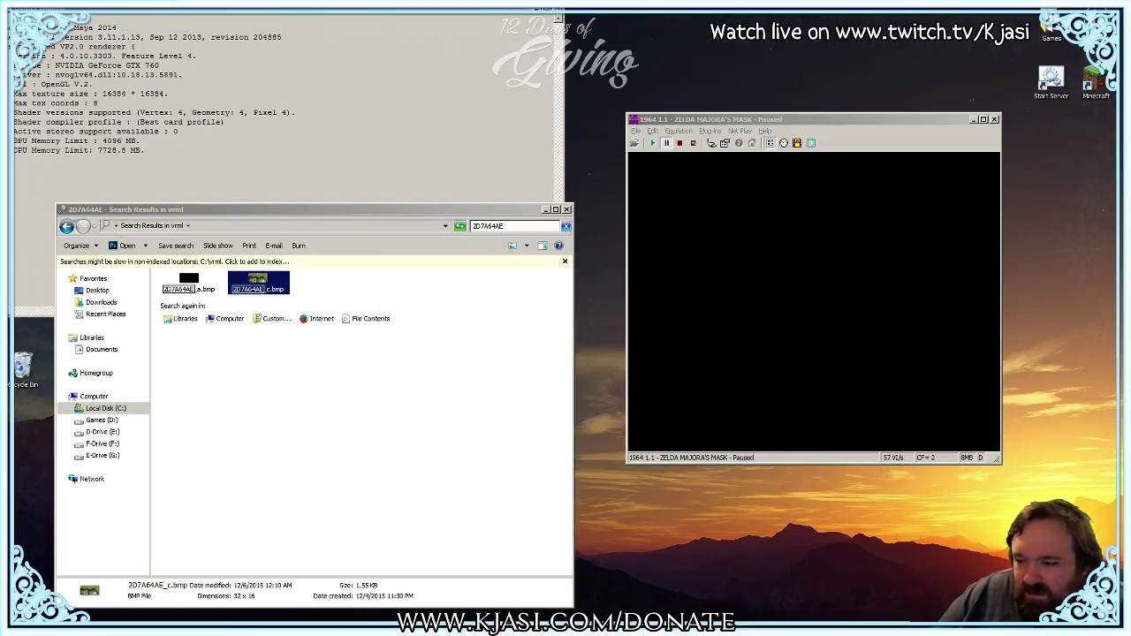
key(alt+Tab)
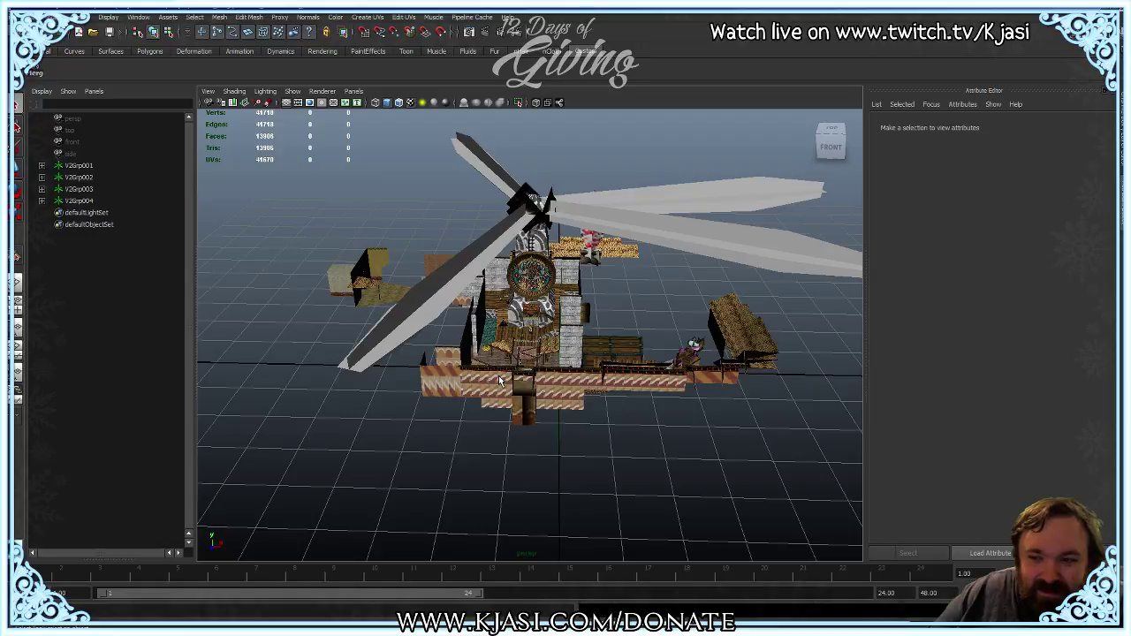
Step: Look over the South Clock Town model from above and save the scene as it is
alt+drag(634, 325, 707, 407)
alt+middle_drag(707, 407, 564, 223)
alt+drag(564, 223, 442, 416)
alt+middle_drag(442, 417, 503, 442)
alt+drag(502, 442, 418, 403)
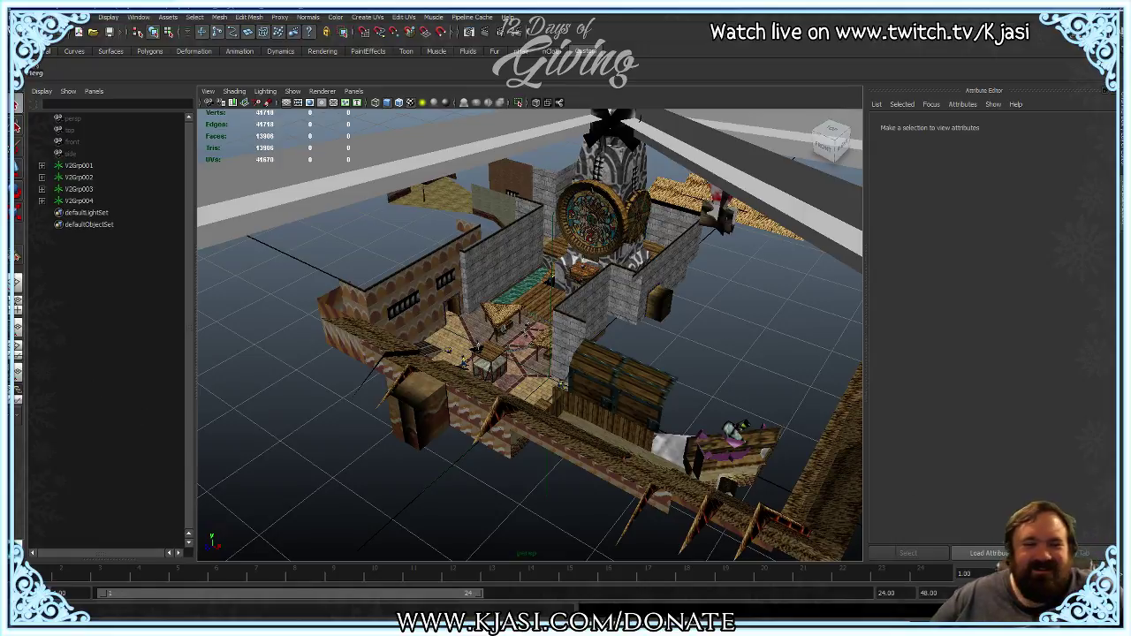
click(111, 31)
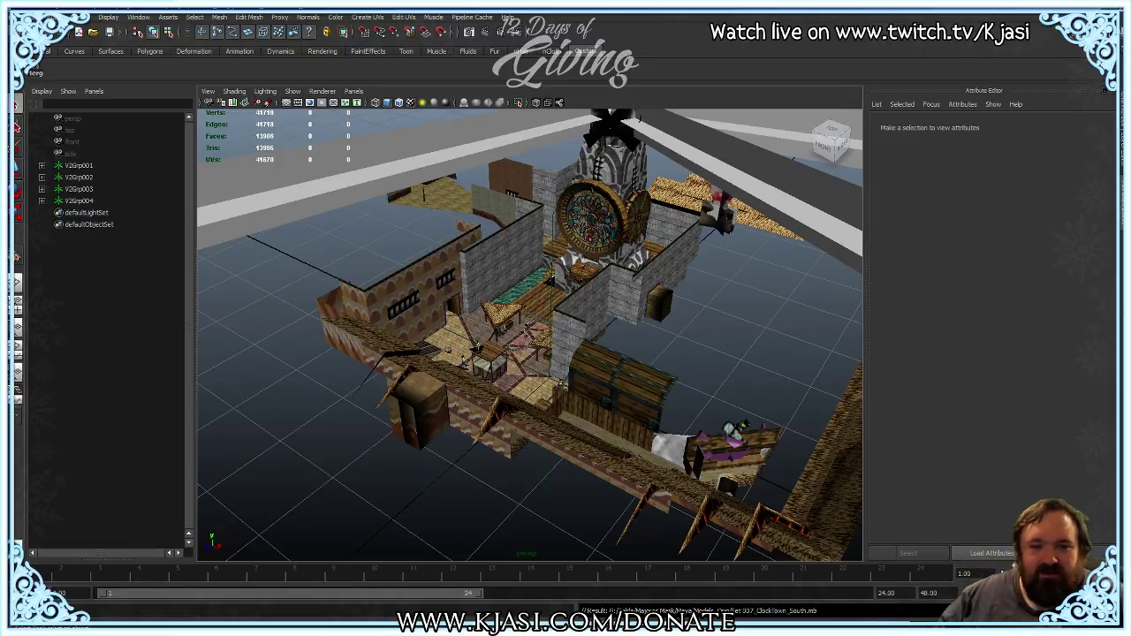
key(F8)
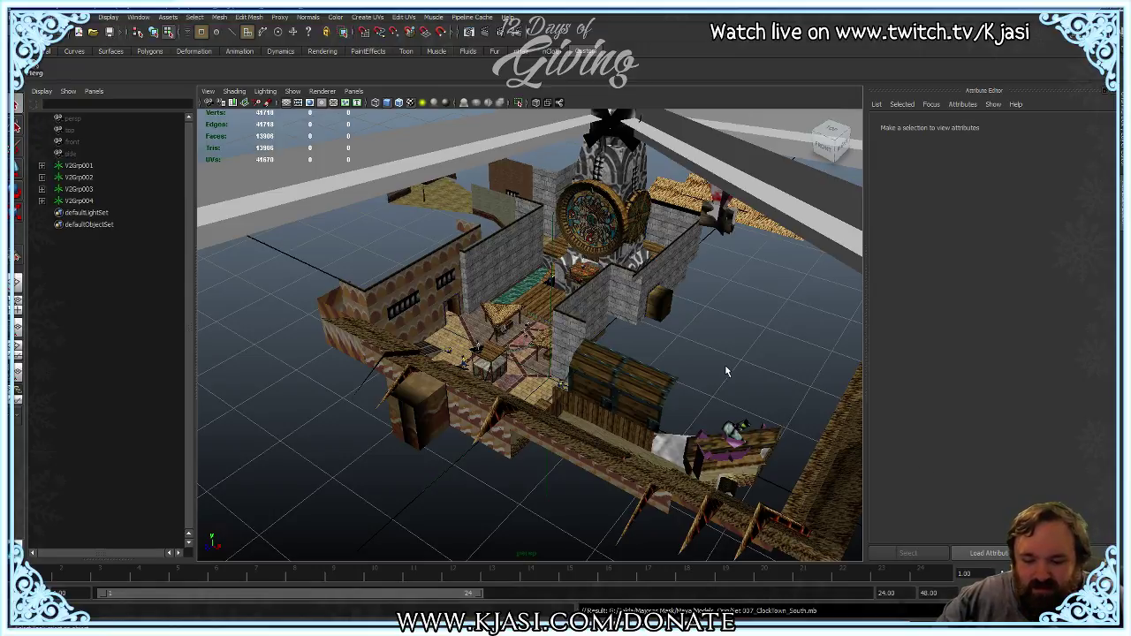
click(157, 33)
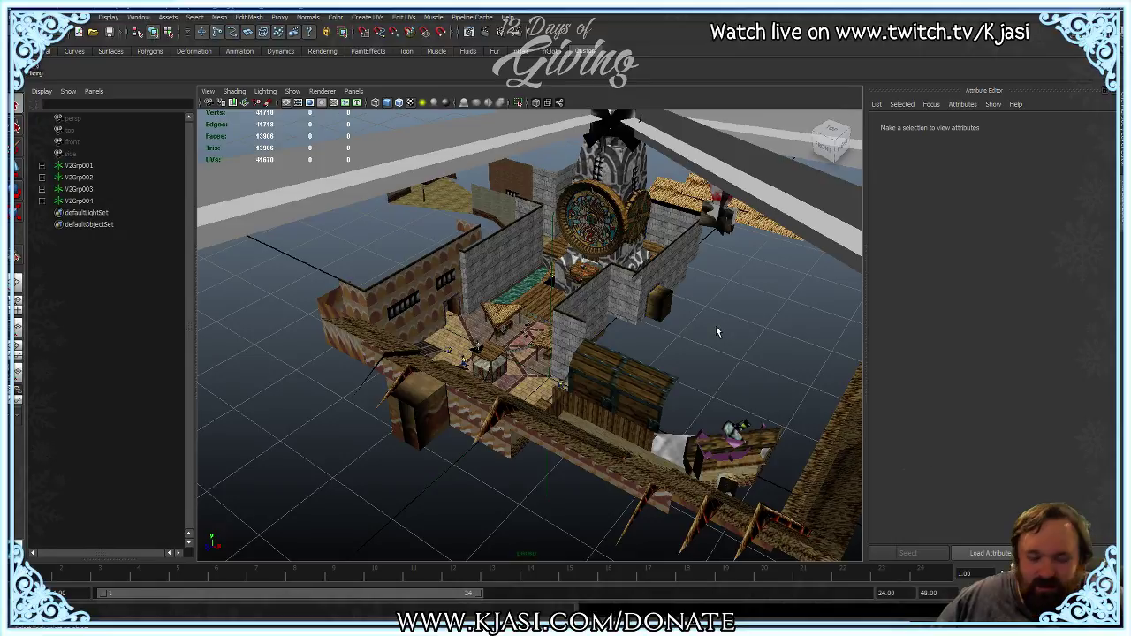
alt+drag(716, 310, 688, 345)
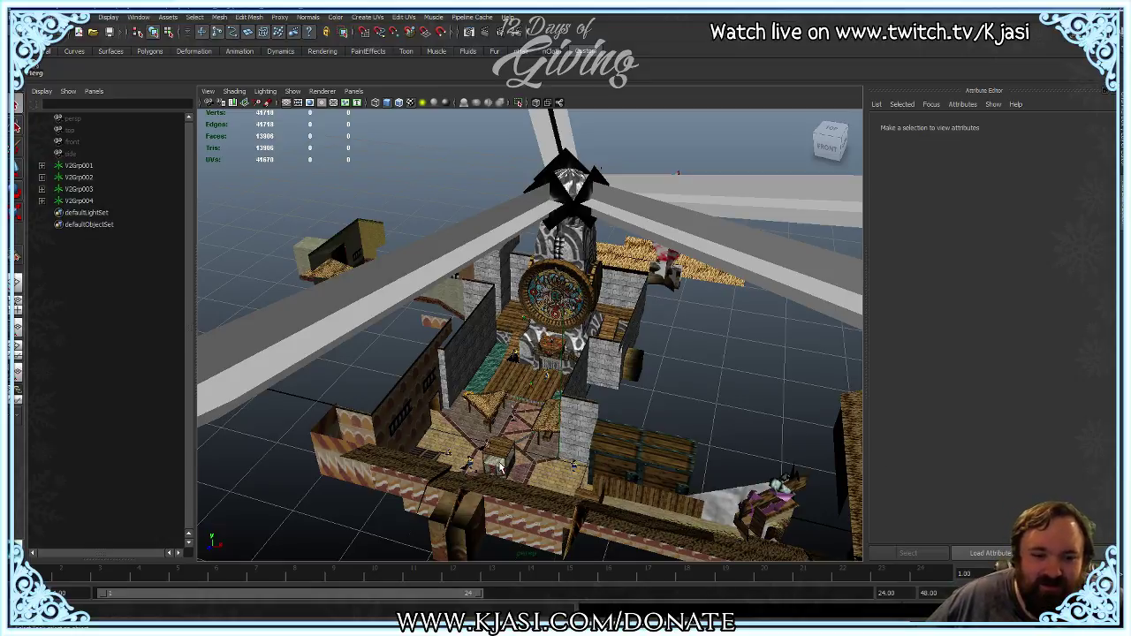
Step: Switch to the 1964 emulator, resume Zelda Majora's Mask to view the town area, and pause it again
key(alt+Tab)
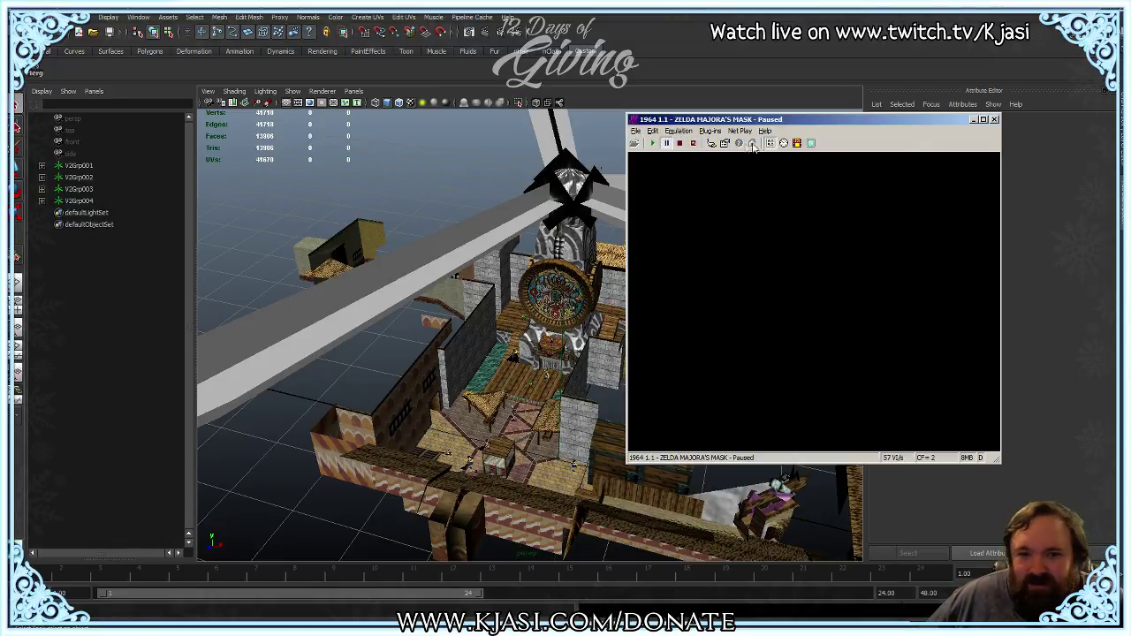
click(652, 144)
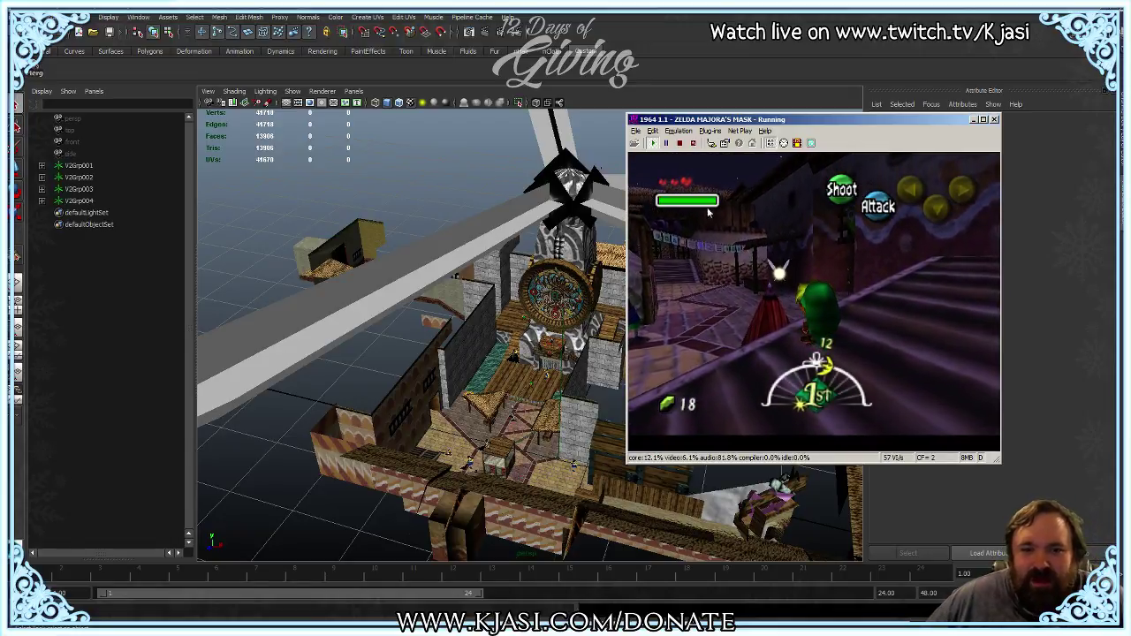
click(666, 143)
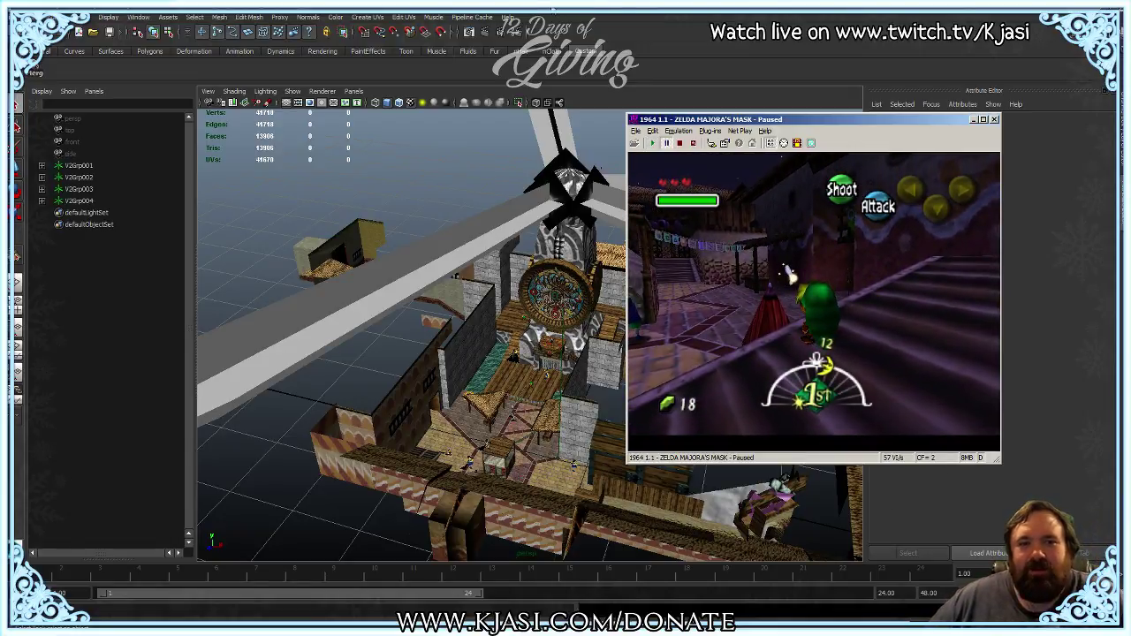
Step: Return to Maya, save the South Clock Town scene again, and start a new empty scene
key(alt+Tab)
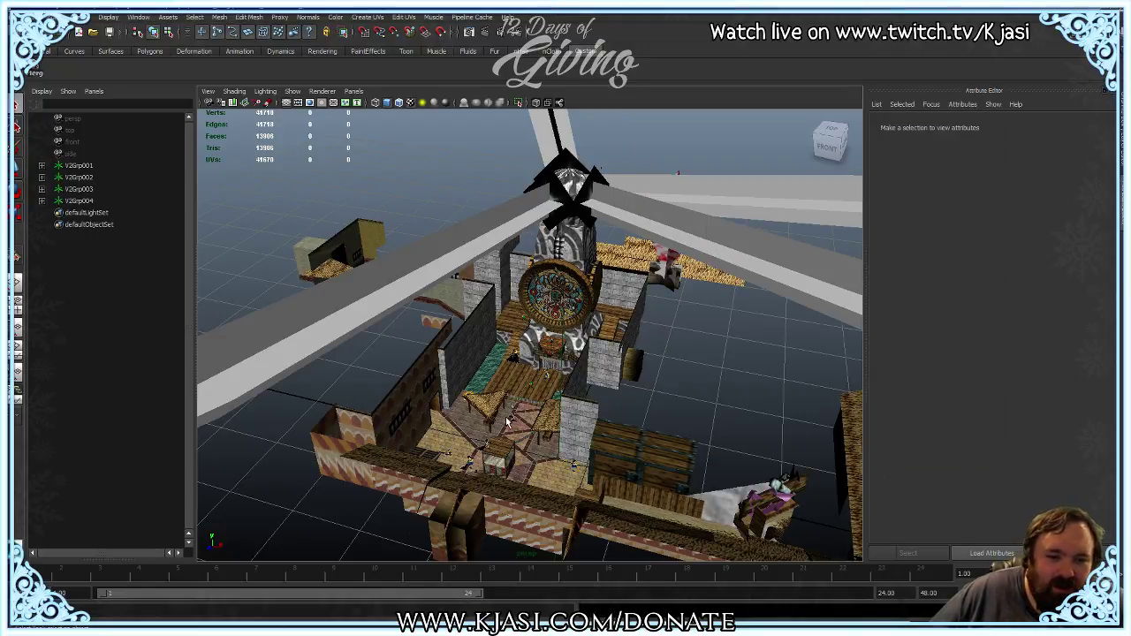
click(110, 33)
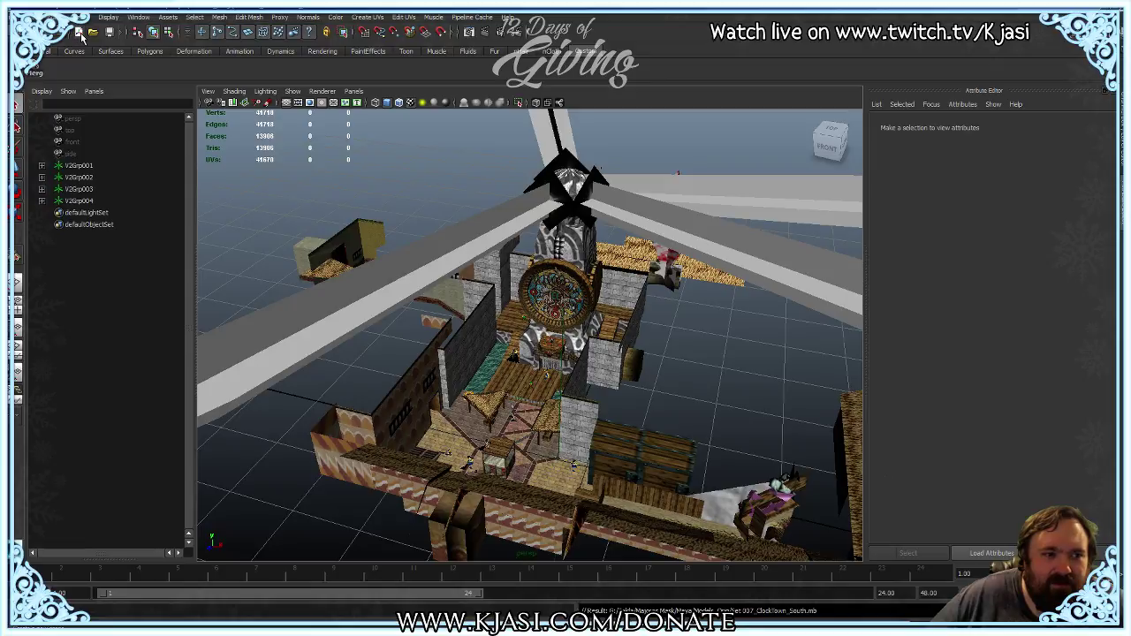
click(78, 33)
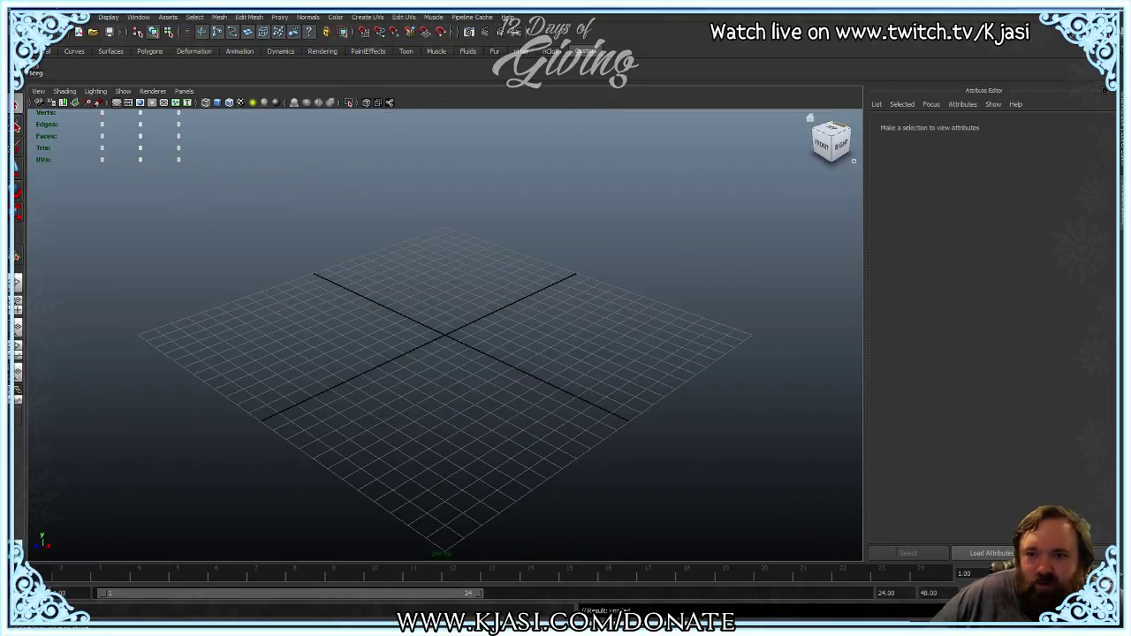
Step: Switch away from Maya and close the 2D7A64AE search results and Models_Orig folder windows
key(alt+Tab)
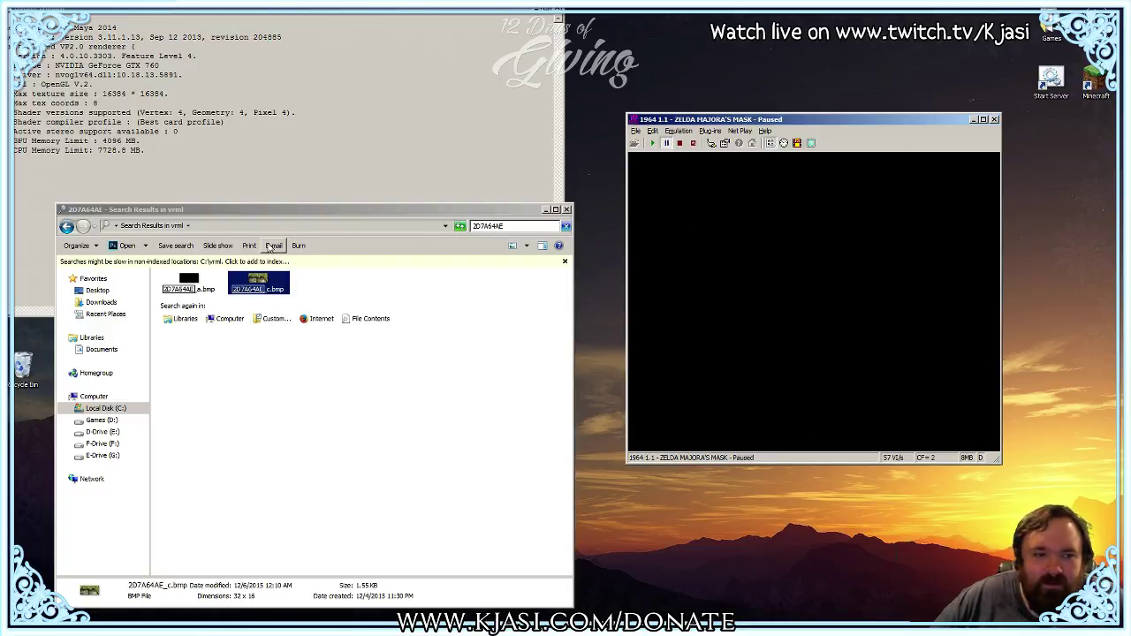
click(566, 209)
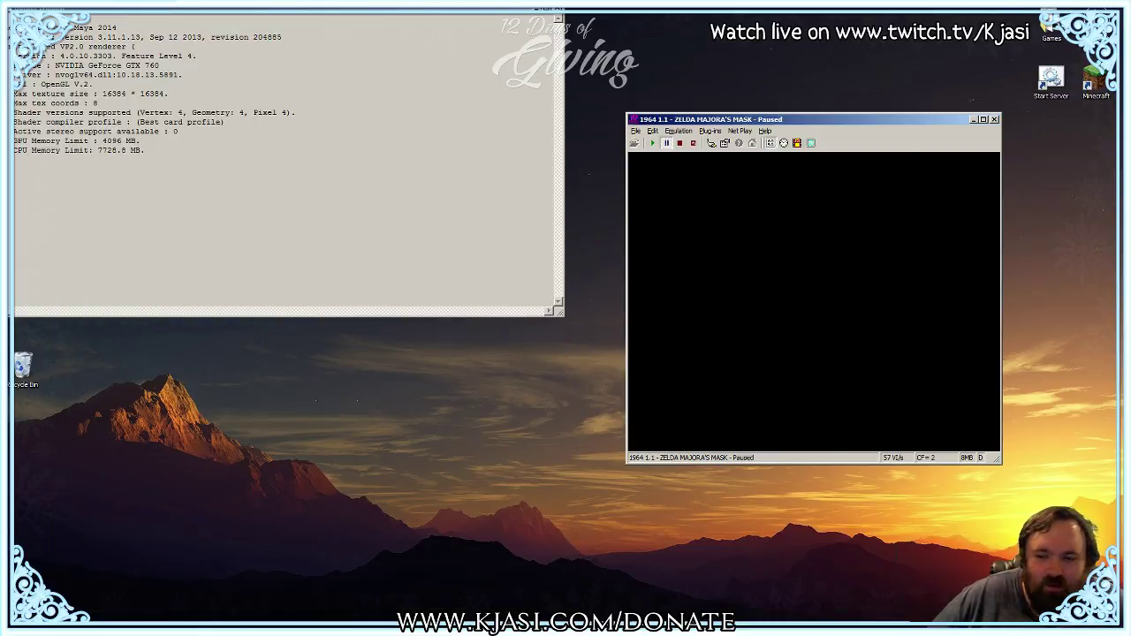
key(alt+Tab)
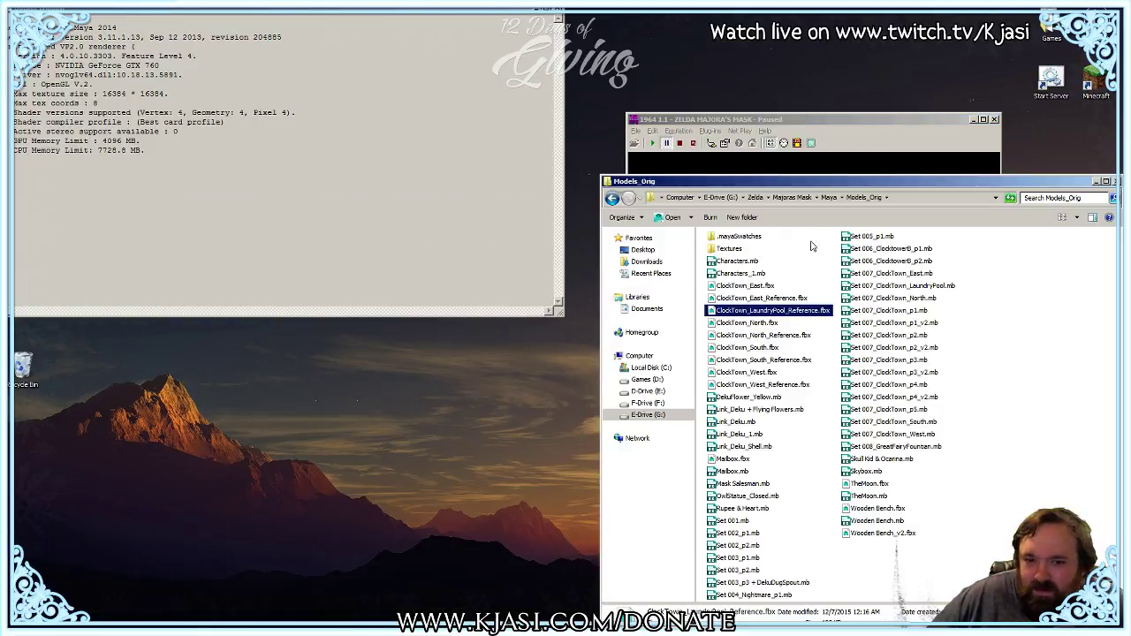
click(1112, 182)
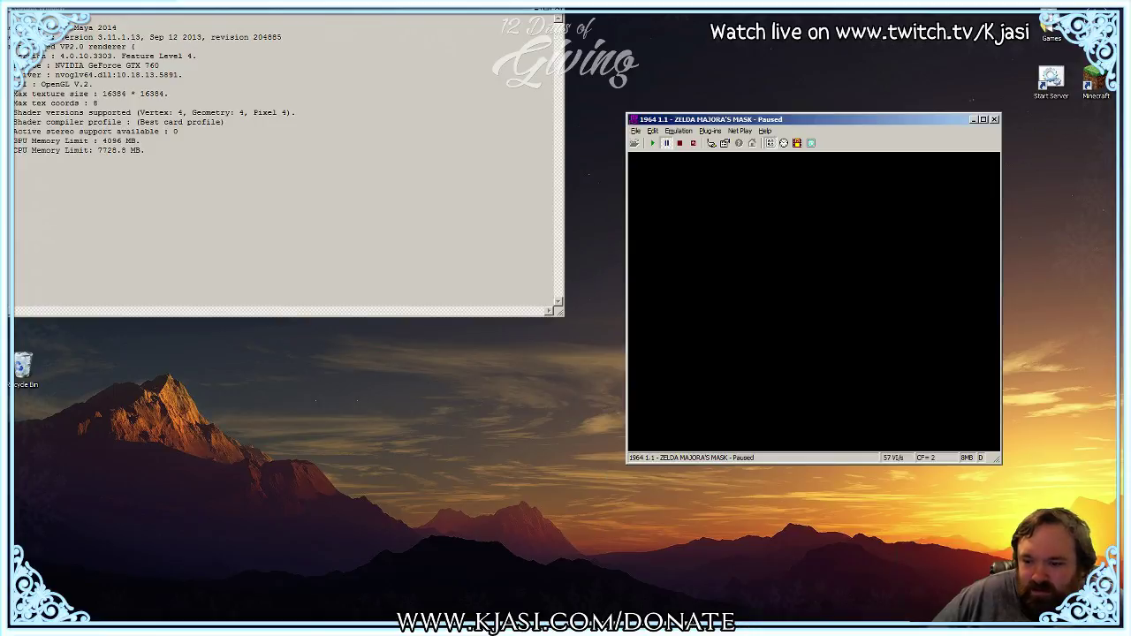
Step: Open the vrml folder on Local Disk (C:) in a new Explorer window and browse down its bitmap files
key(super+e)
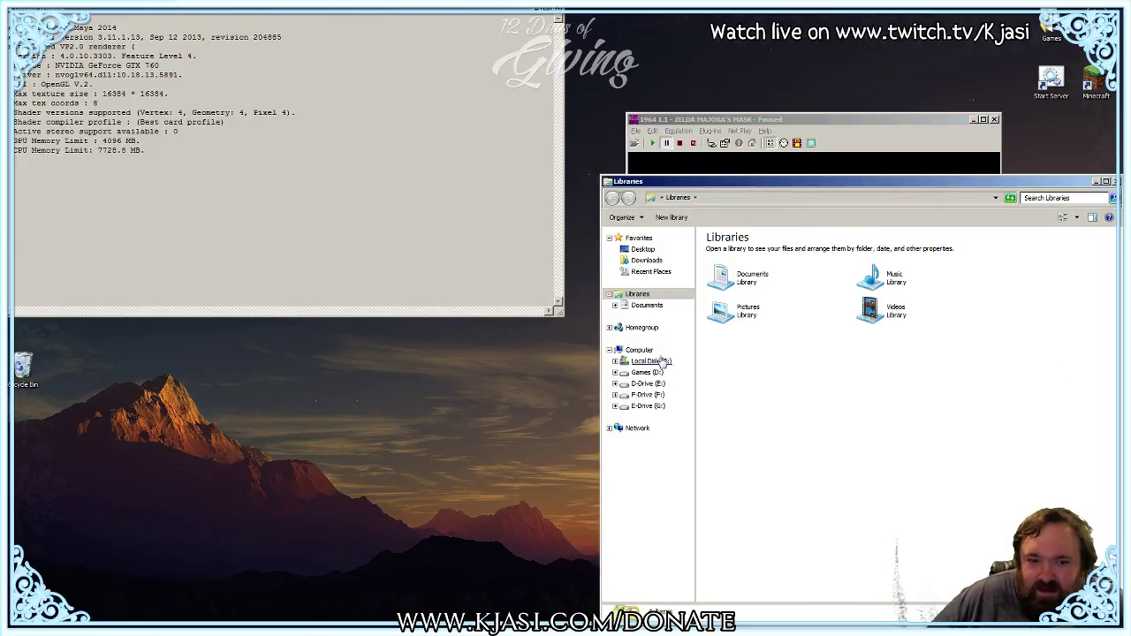
click(662, 362)
double_click(722, 337)
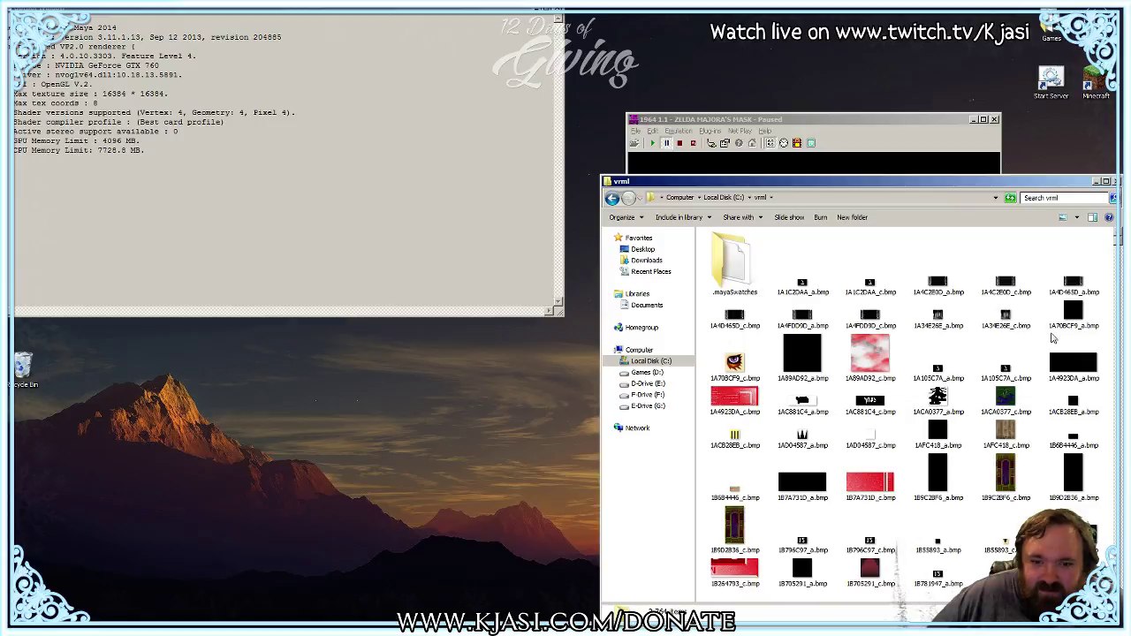
scroll(1035, 244, down, 15)
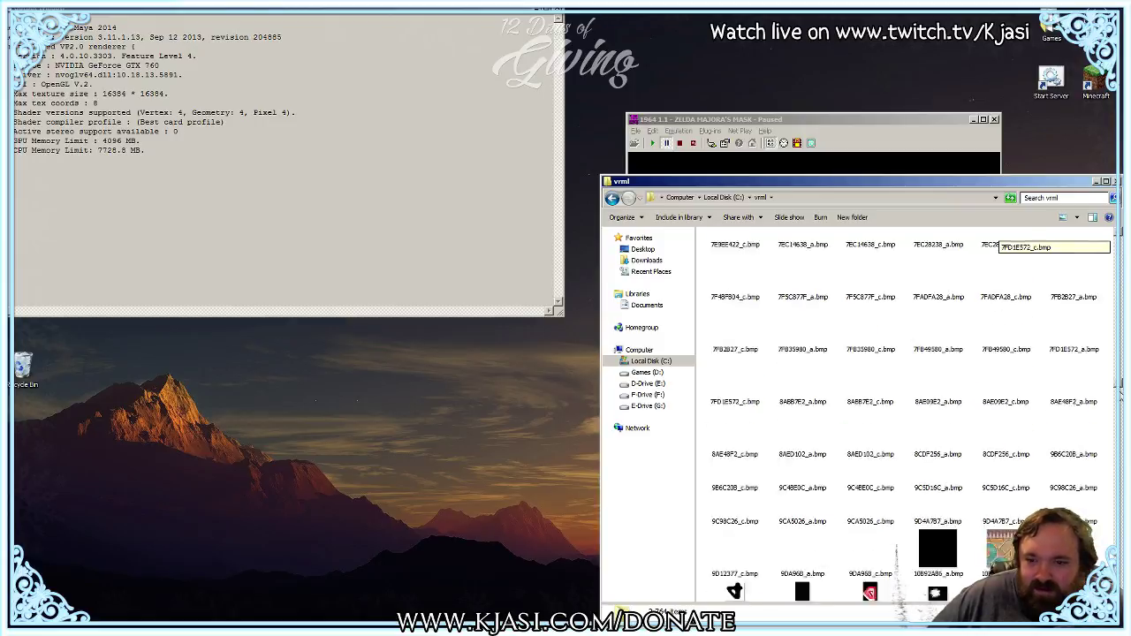
Step: Select output.wrl in the vrml folder and close both the folder window and the Maya output window
click(803, 571)
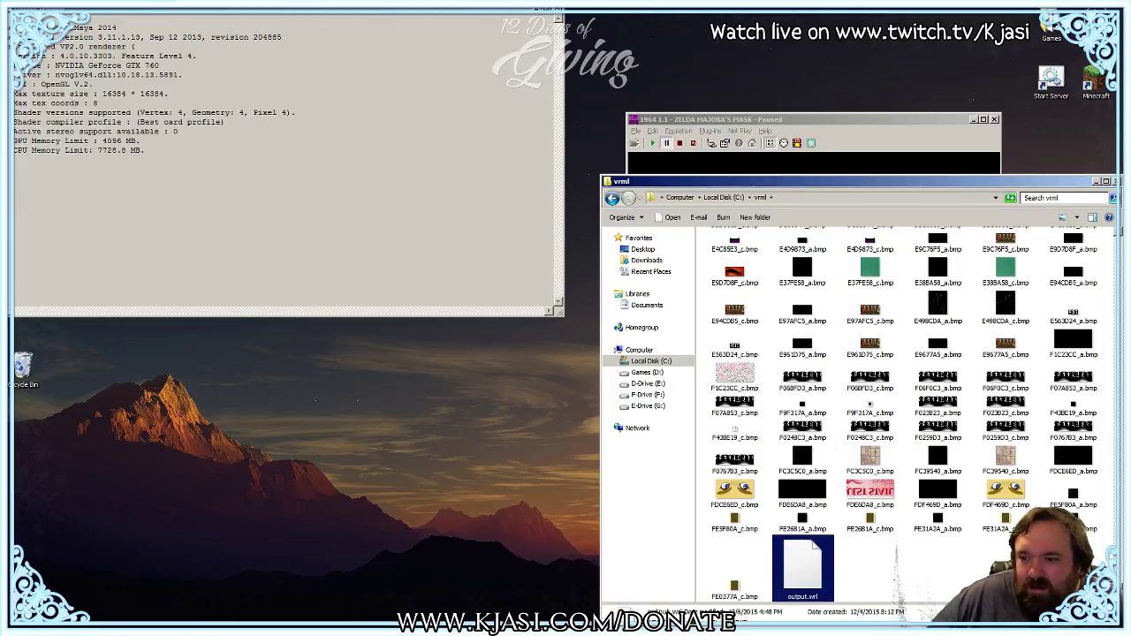
drag(778, 181, 769, 116)
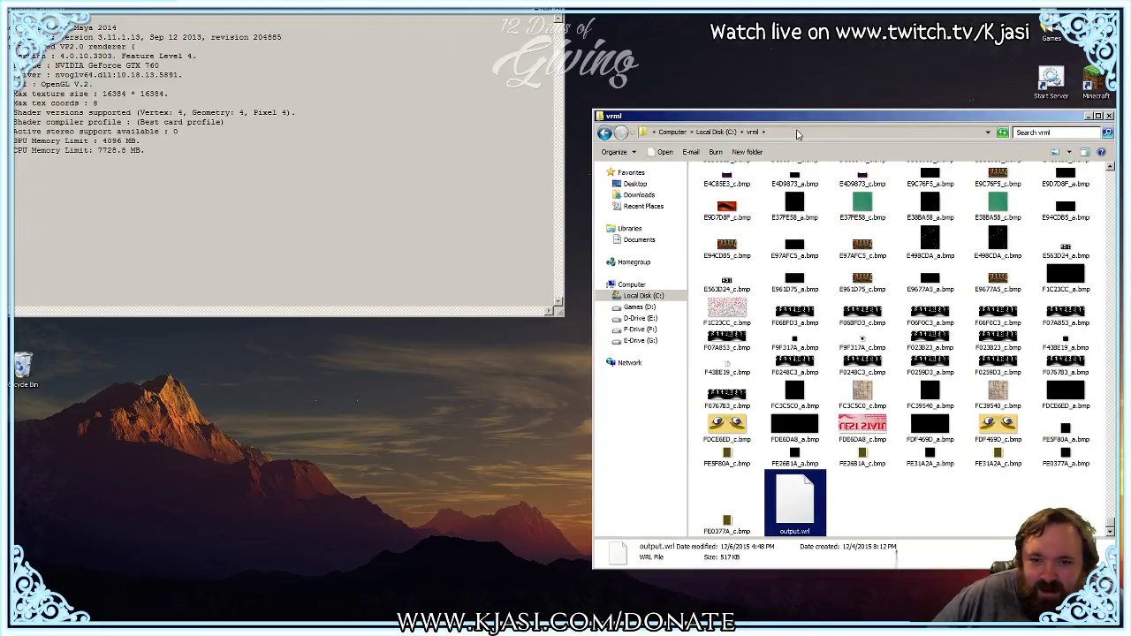
key(alt+F4)
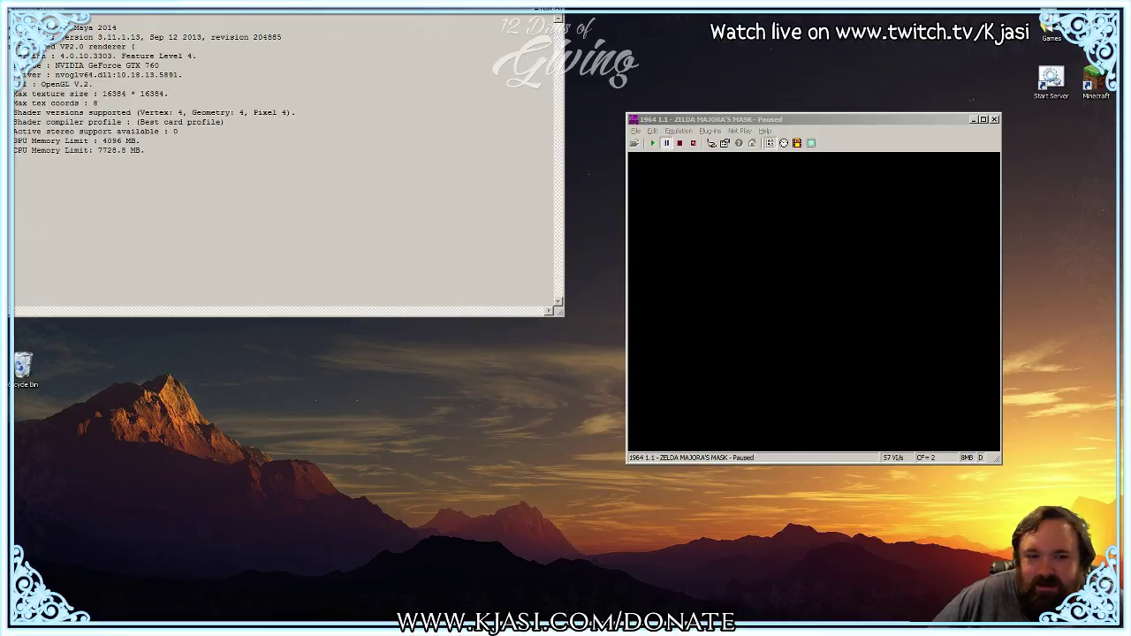
click(532, 13)
key(alt+F4)
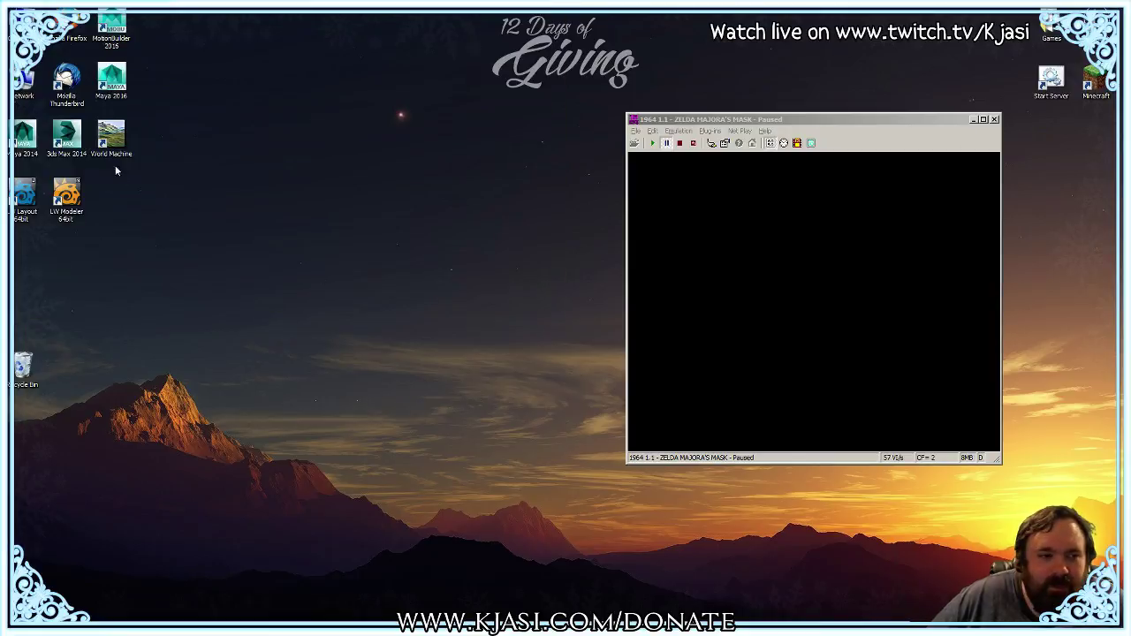
Step: Launch 3ds Max 2014 from the desktop and resume the paused Majora's Mask emulation while it loads
click(58, 133)
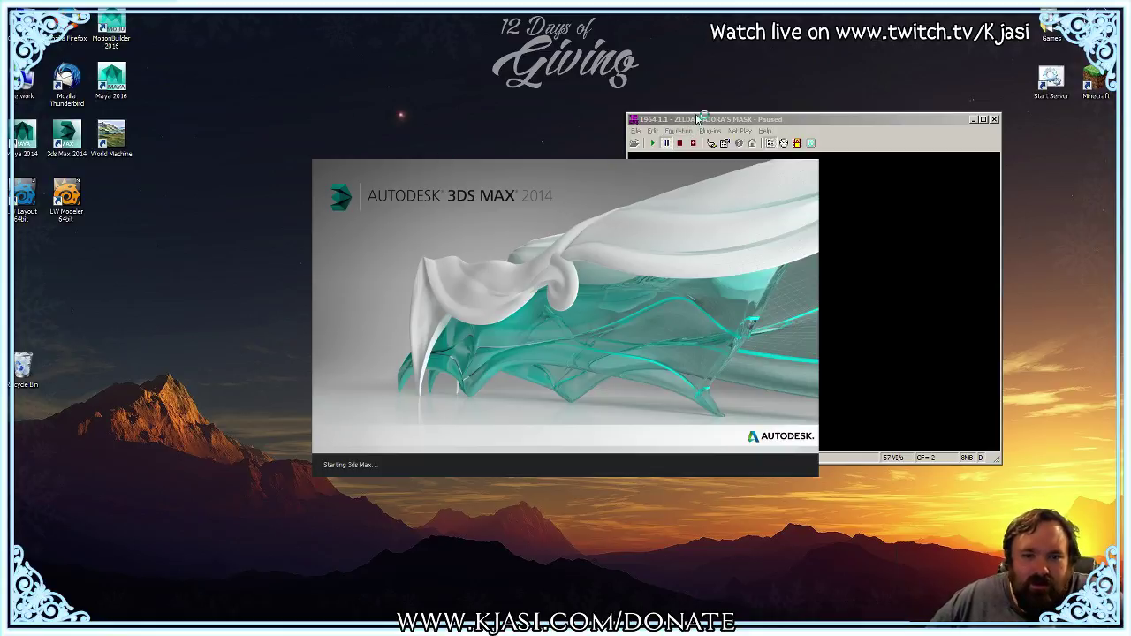
drag(697, 121, 476, 98)
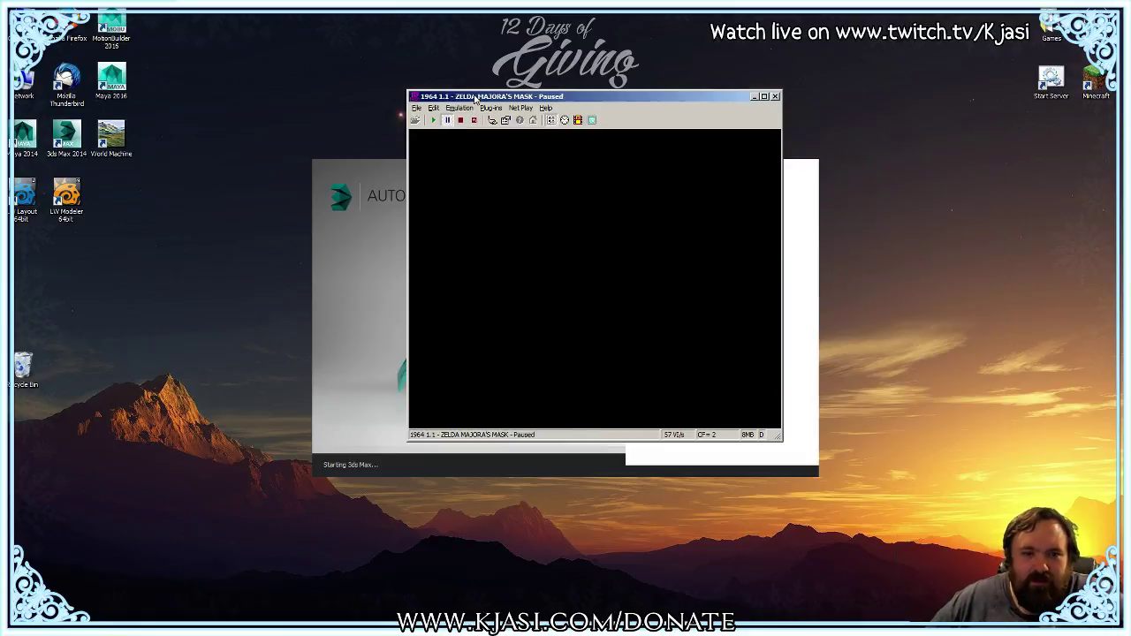
click(433, 121)
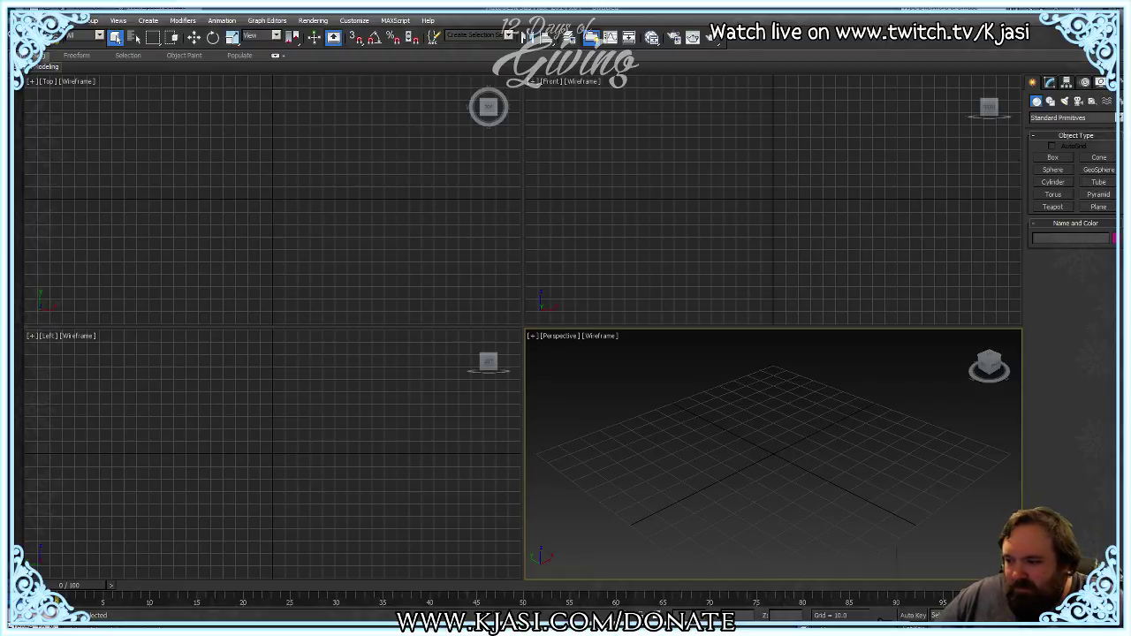
Step: Switch to the 1964 emulator and advance the gang's code dialogue through the hide-and-seek challenge
key(alt+Tab)
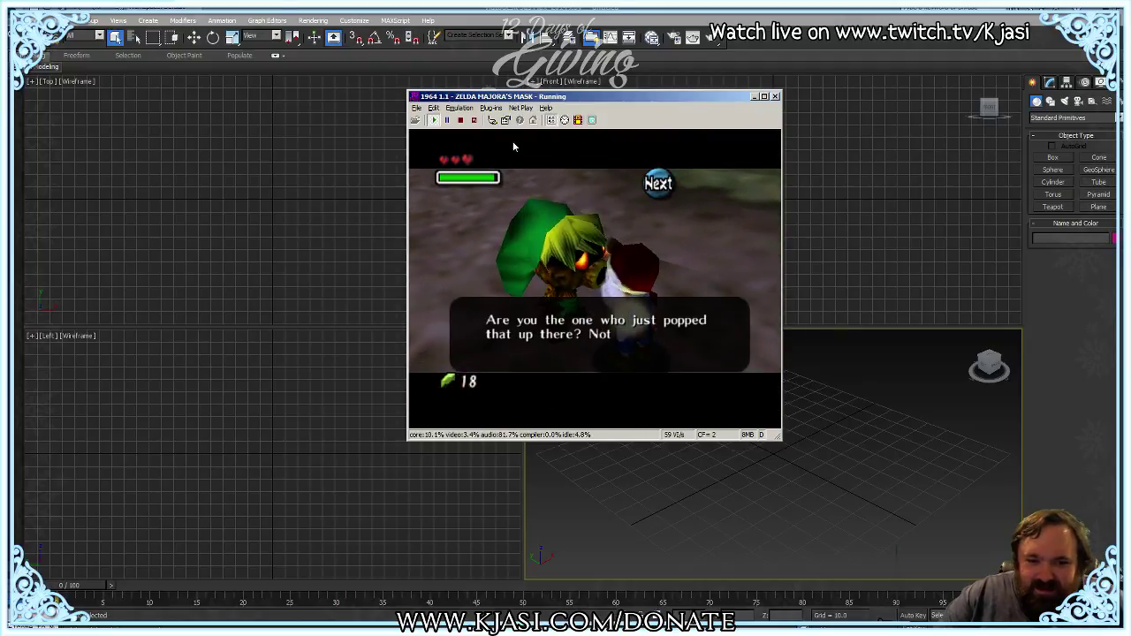
key(x)
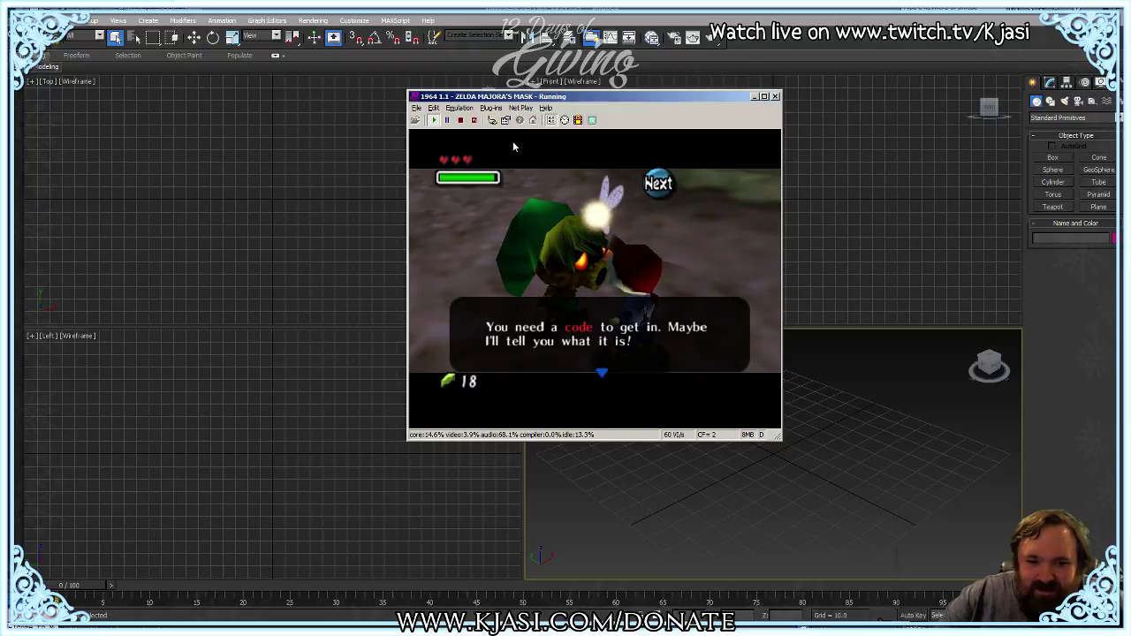
key(x)
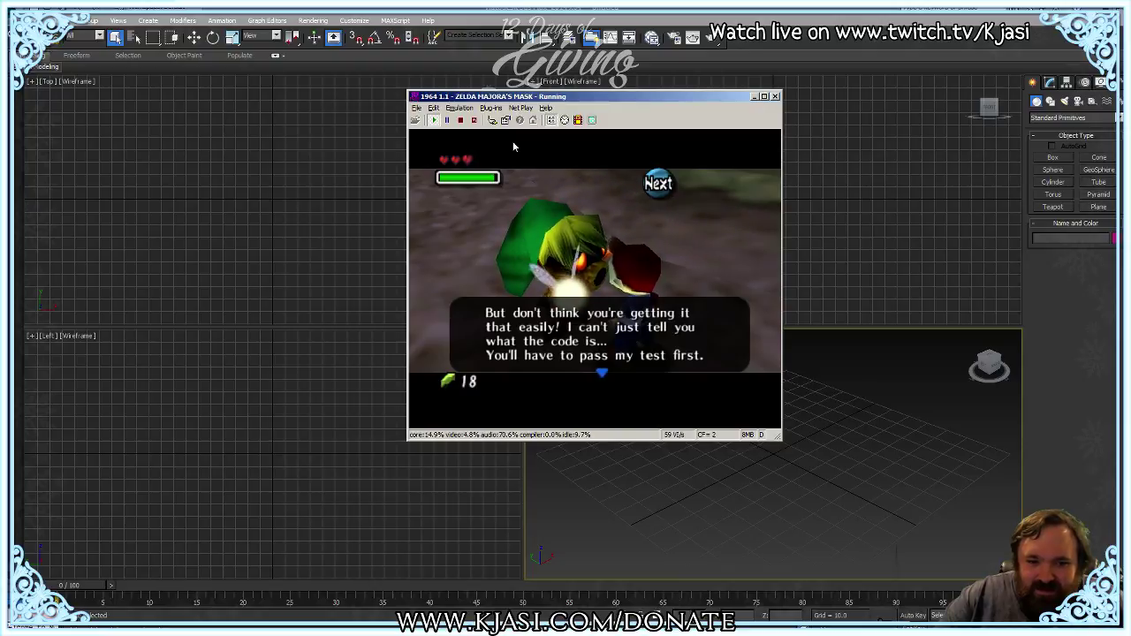
key(x)
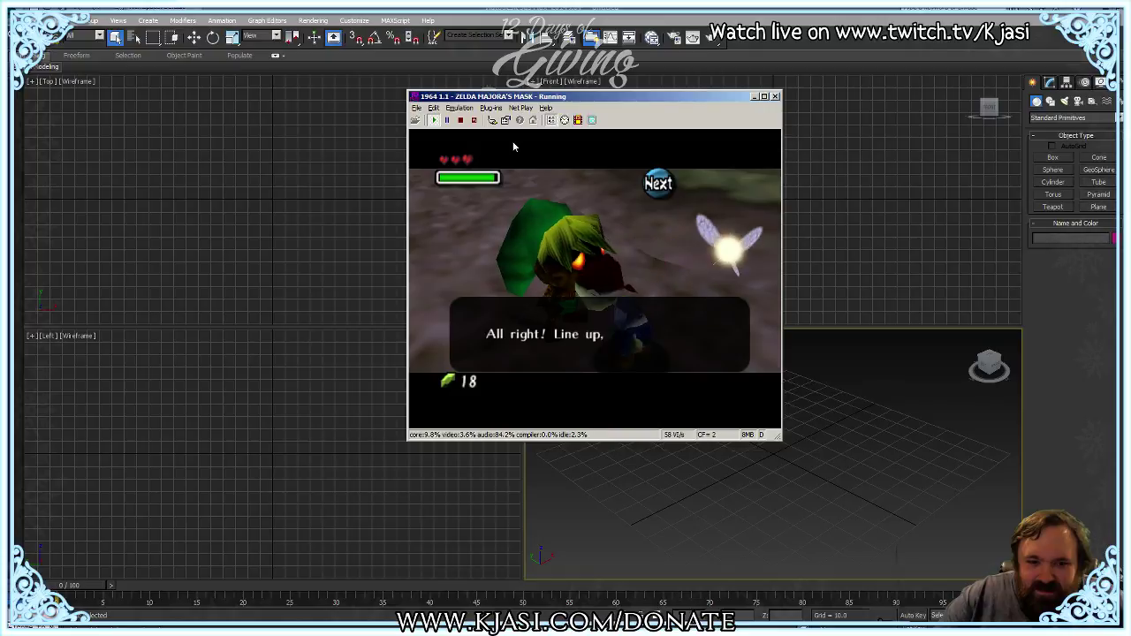
key(x)
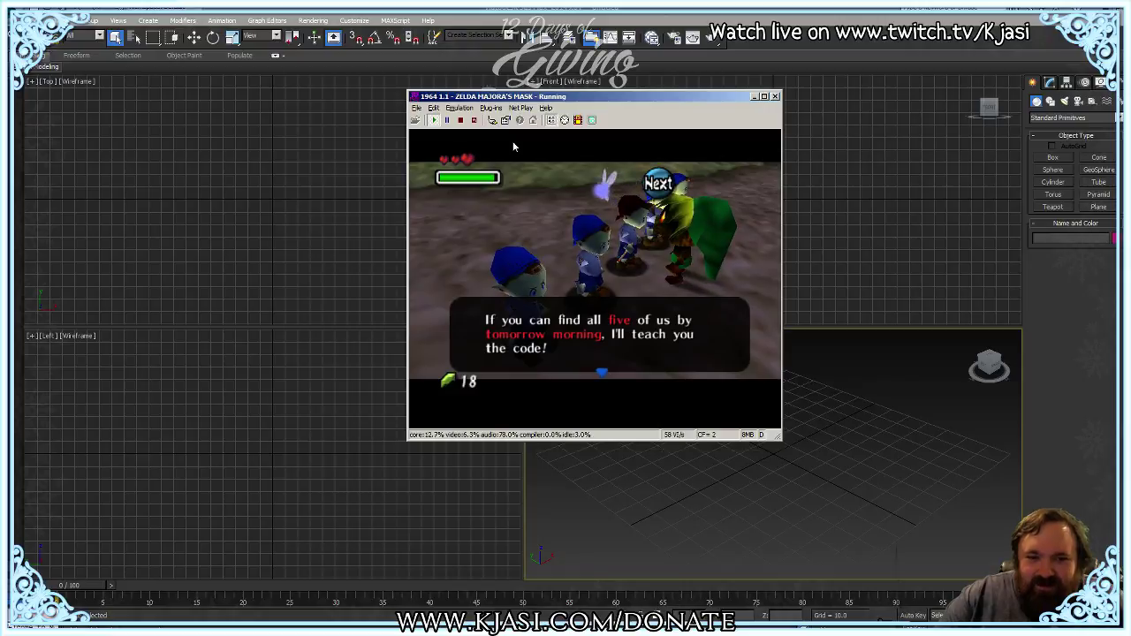
key(x)
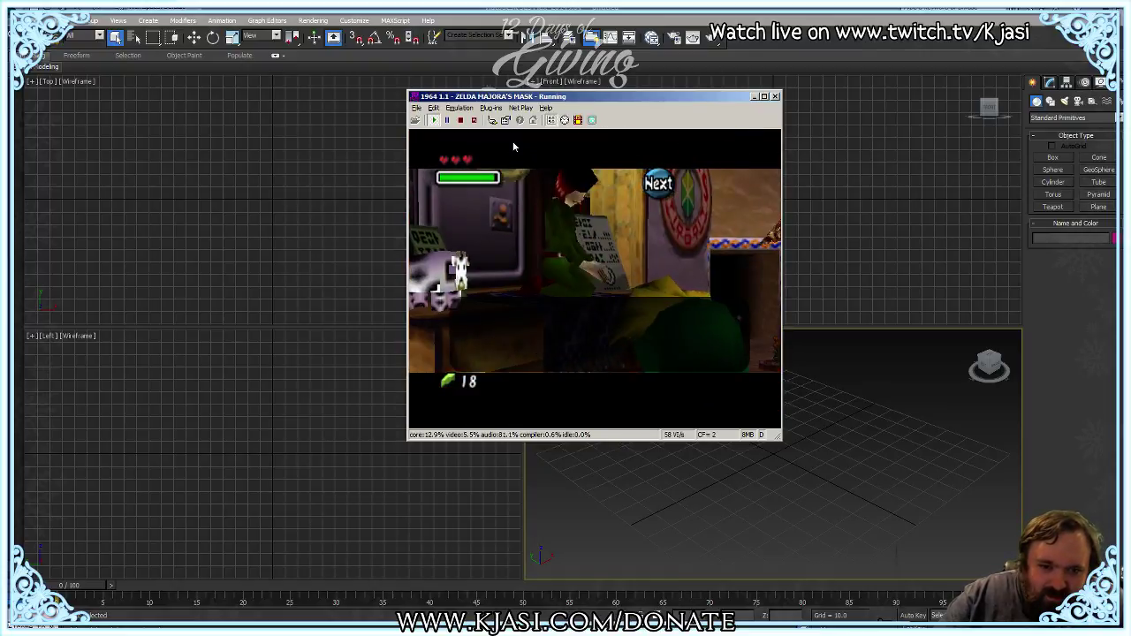
Step: Choose "Don't deposit Rupees" in the banker's dialogue and walk away from the bank counter
key(x)
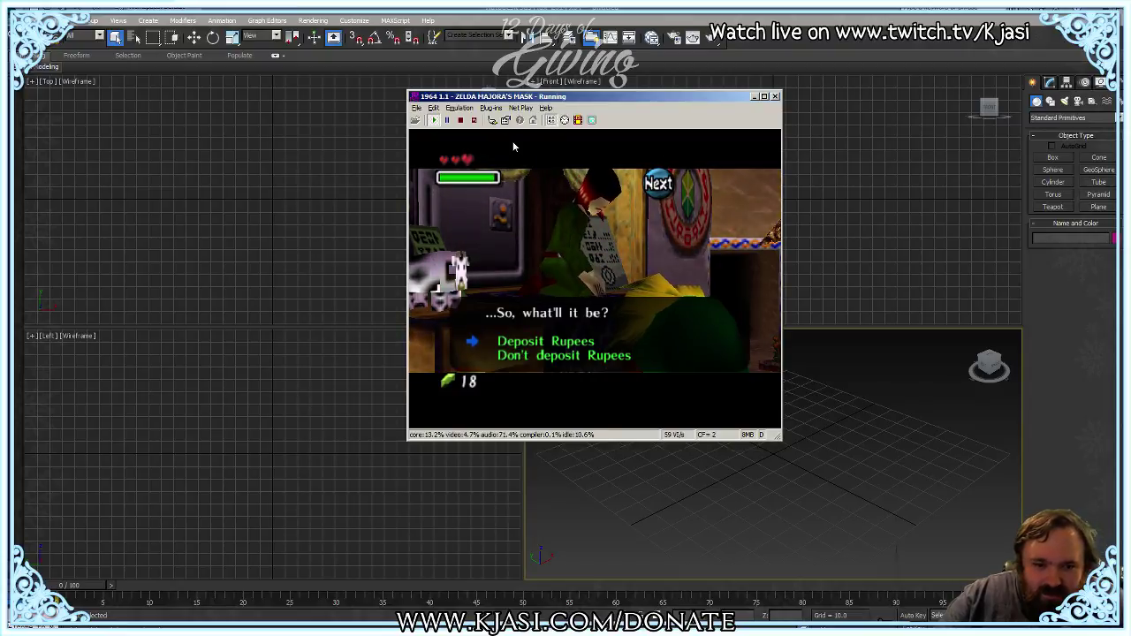
key(Down)
key(x)
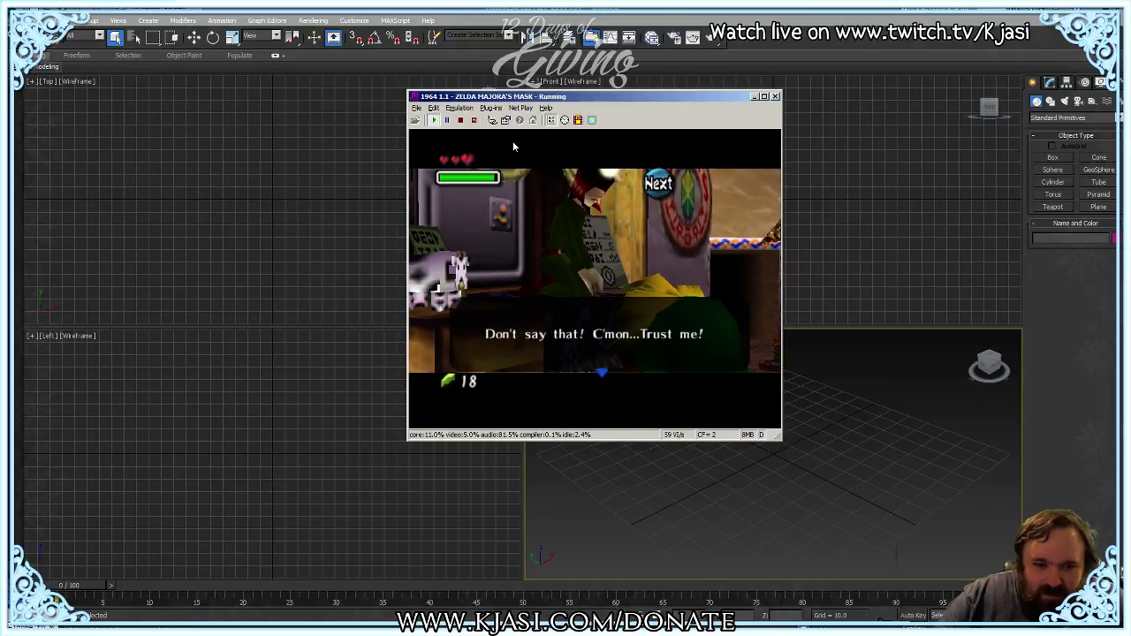
key(x)
key(x)
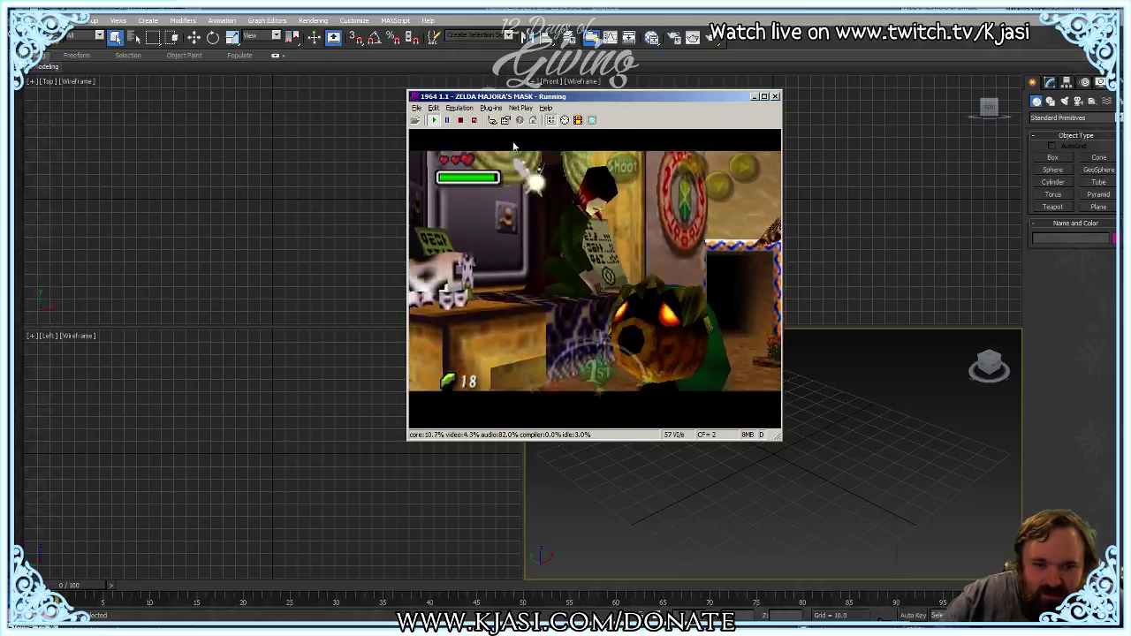
key(Down)
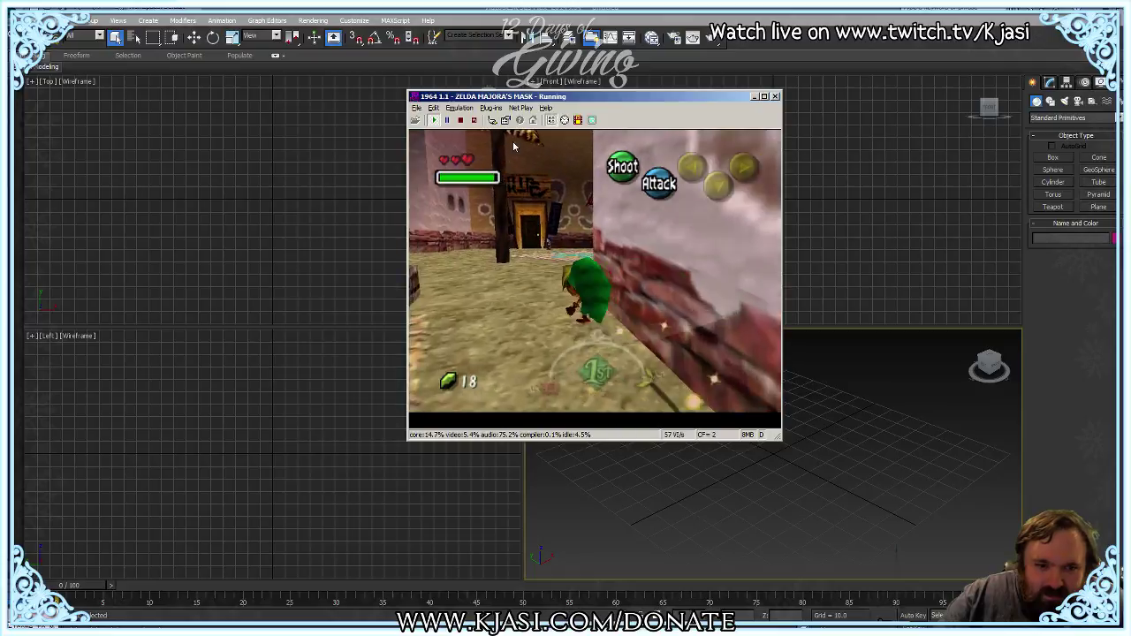
key(Up)
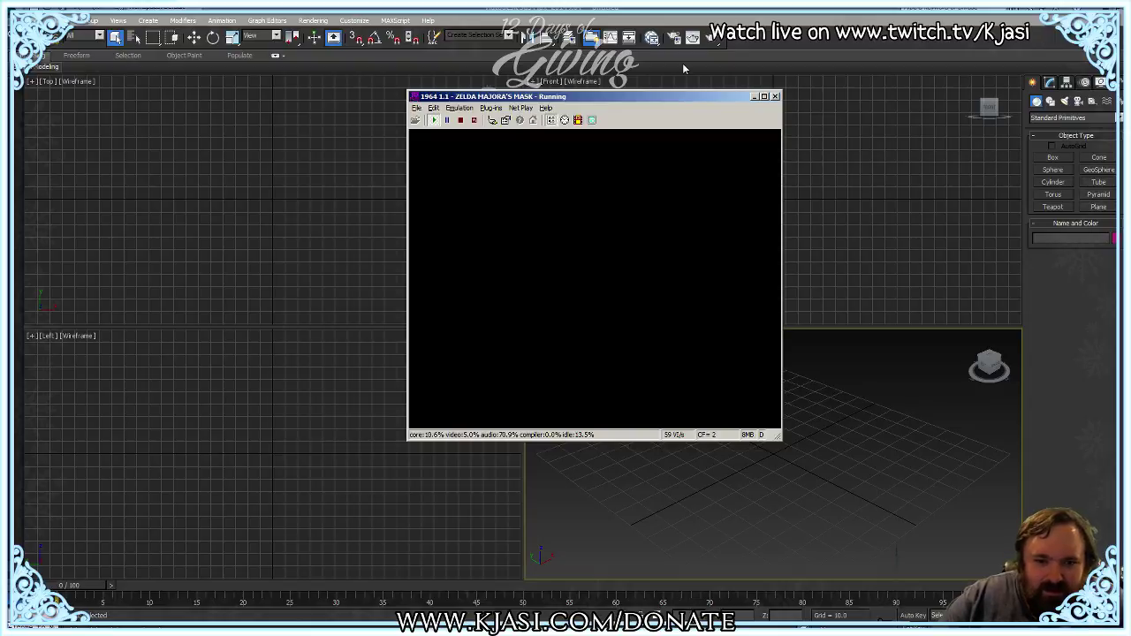
Step: Pause the emulation and try to load the saved state from slot 0
click(446, 120)
click(416, 108)
mouse_move(451, 160)
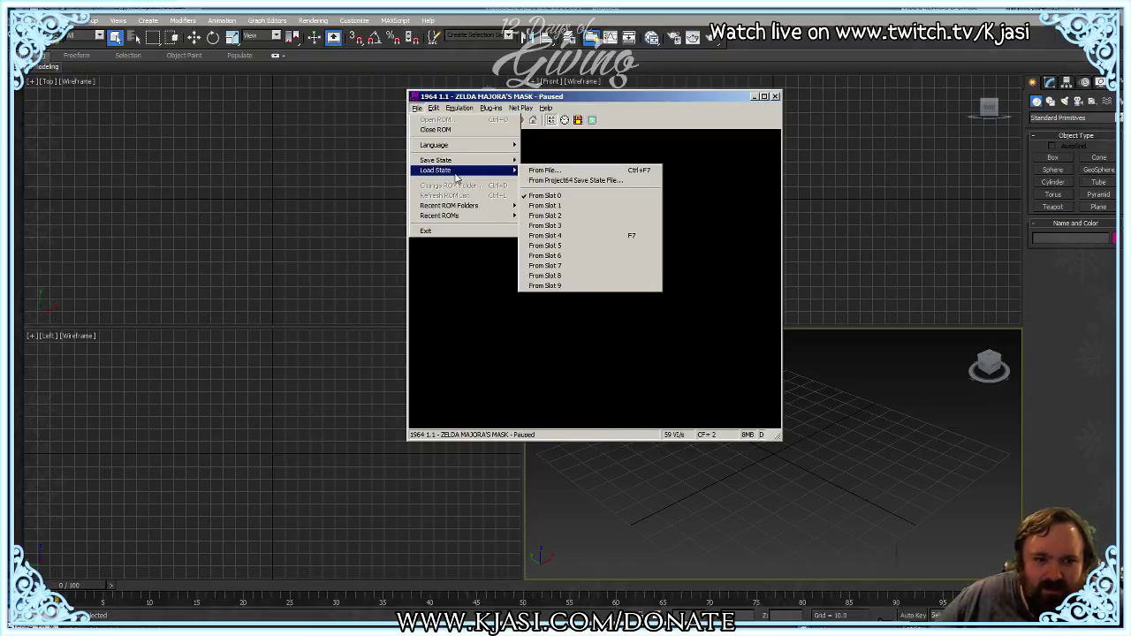
click(551, 195)
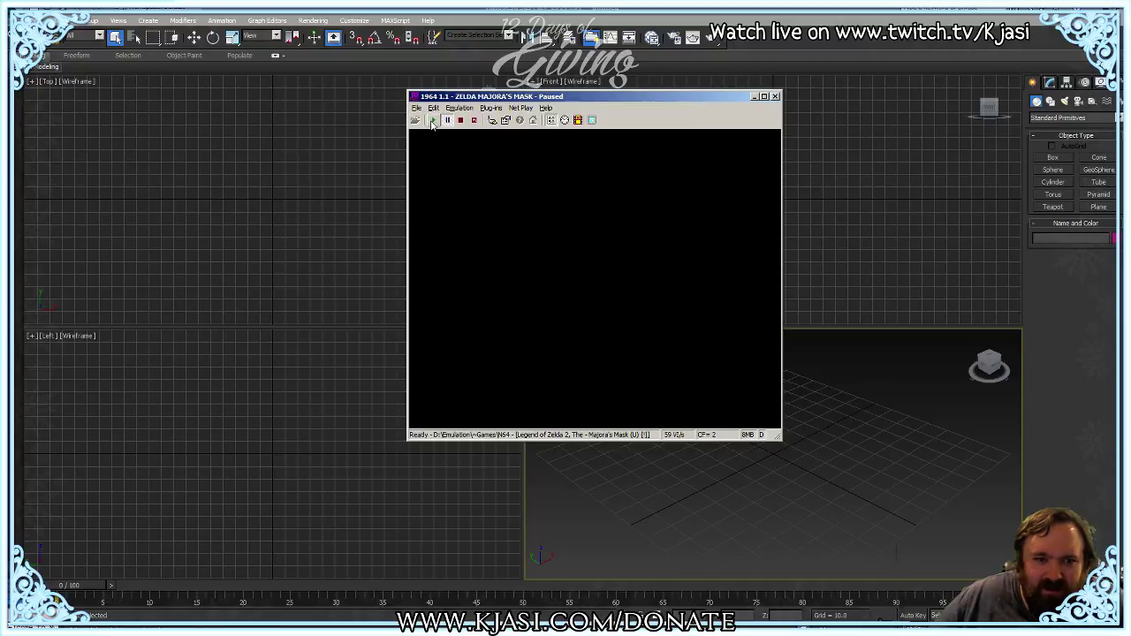
Step: Stop the emulation, reopen the first Majora's Mask (U) ROM and try to load its state from slot 0
click(459, 120)
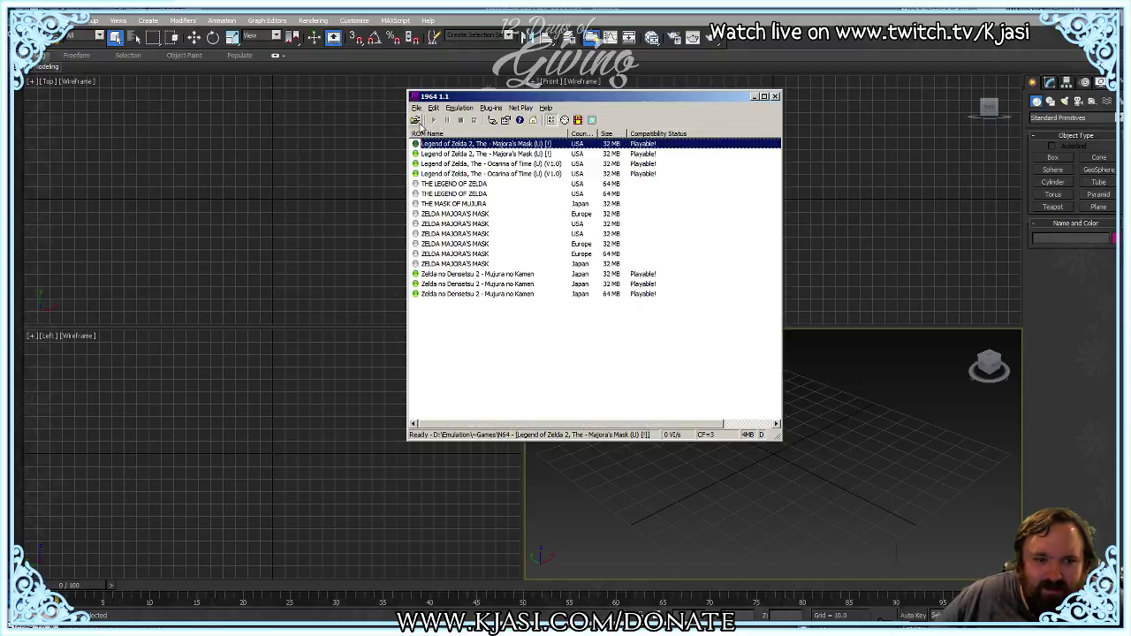
double_click(430, 144)
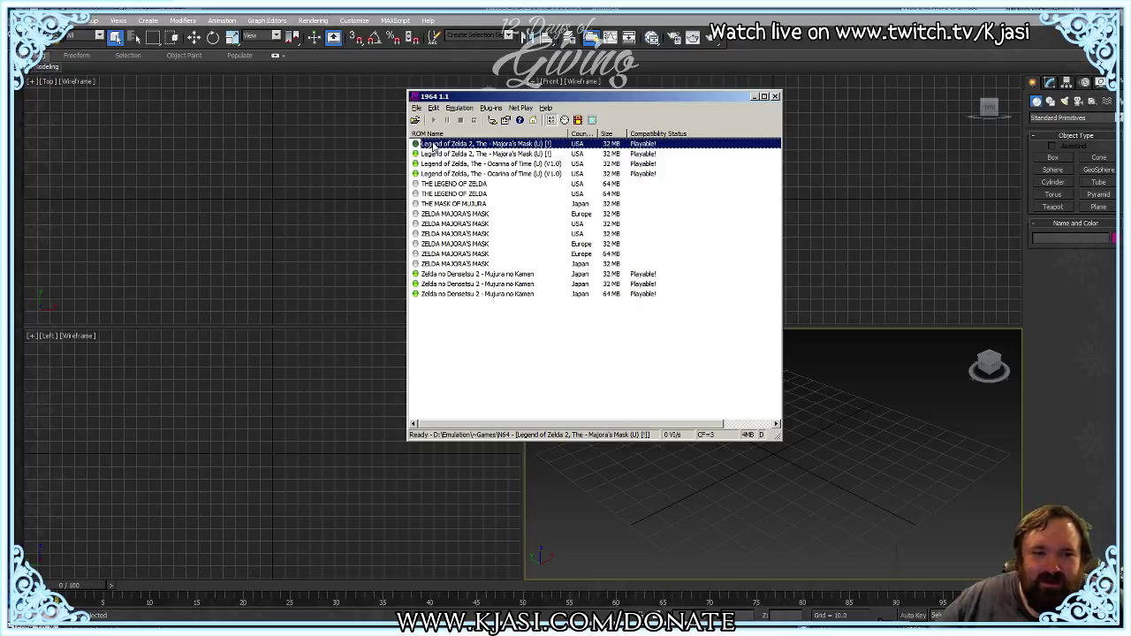
click(416, 108)
mouse_move(442, 170)
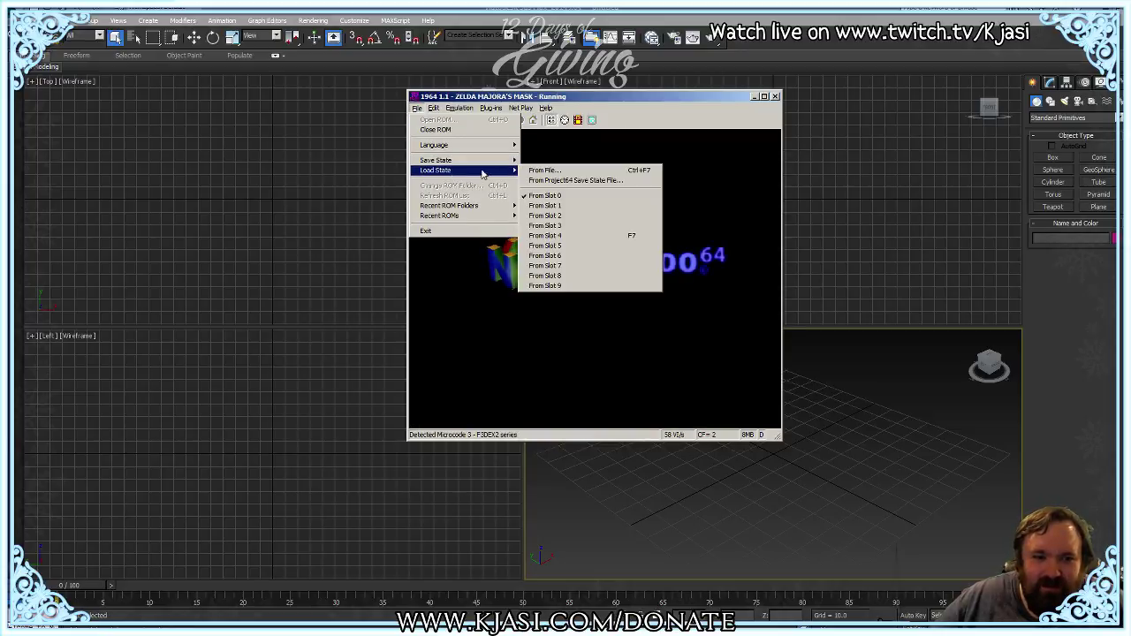
click(555, 196)
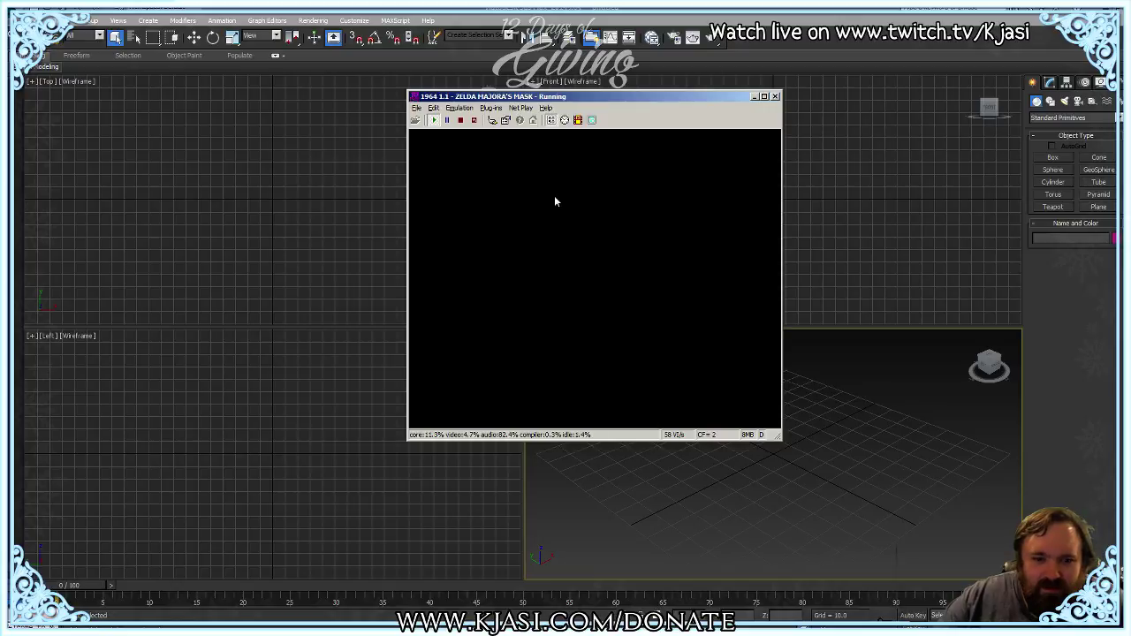
Step: Restart the 1964 emulator, open the first Majora's Mask (U) ROM and load the state from slot 0
click(775, 96)
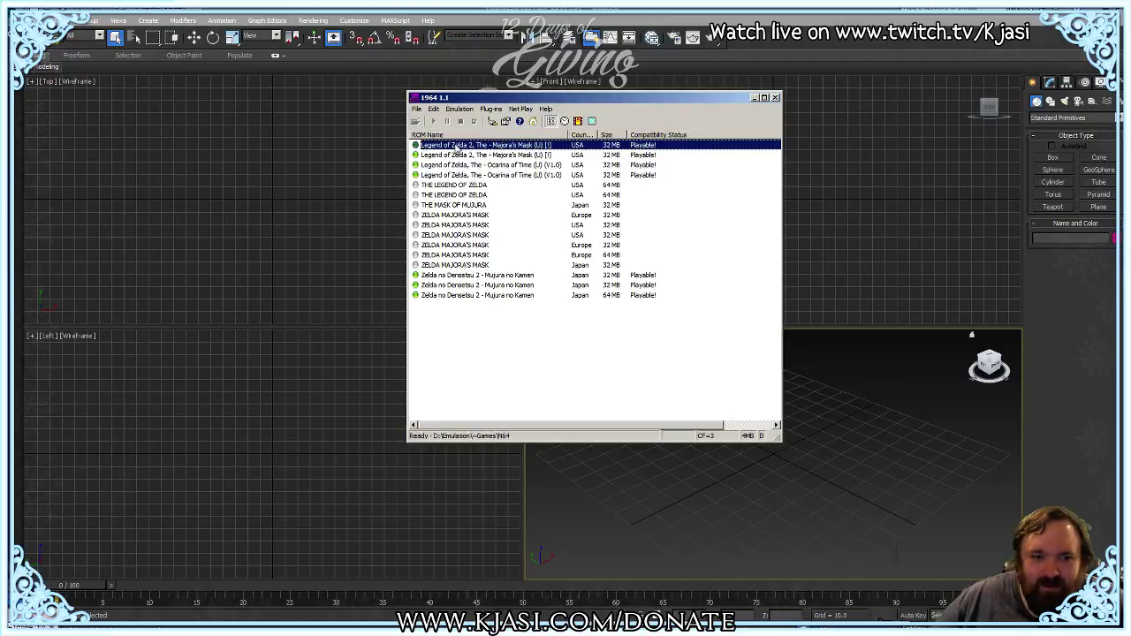
double_click(456, 147)
click(417, 109)
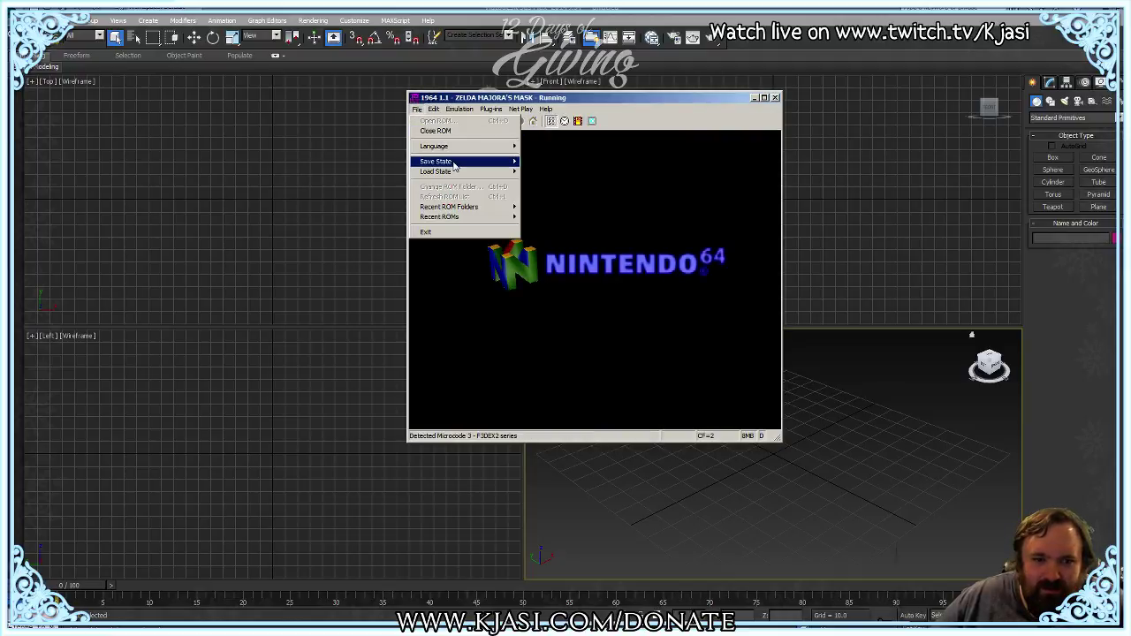
mouse_move(460, 171)
click(557, 197)
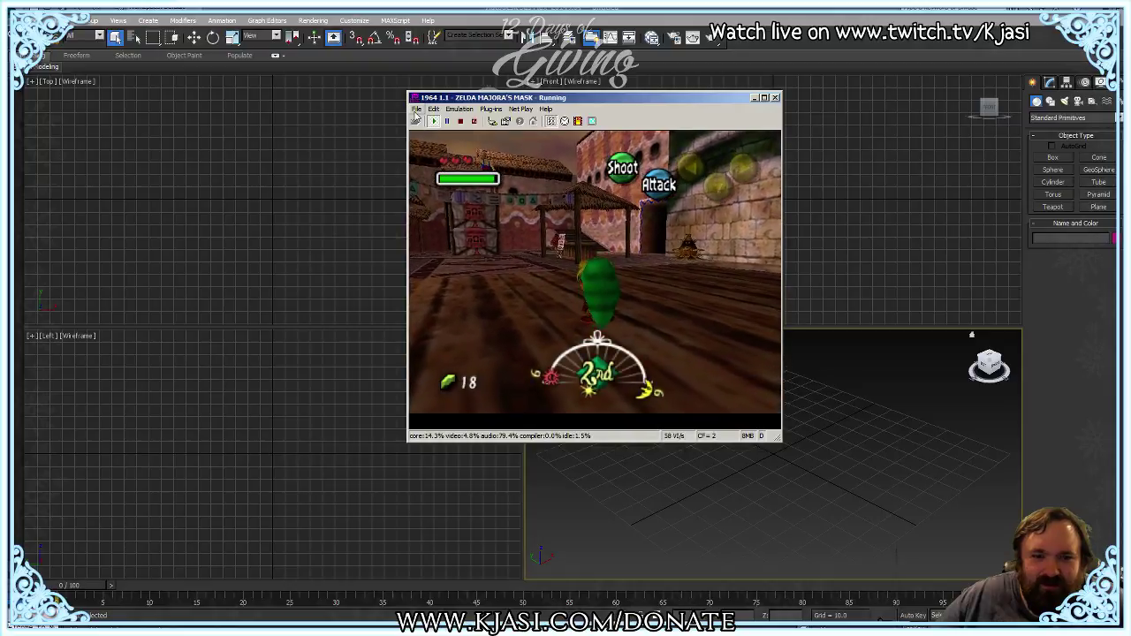
Step: Save the current game state to a file named ZeldaMM_004_DawnoftheSecondDay in the save folder
click(416, 109)
mouse_move(483, 165)
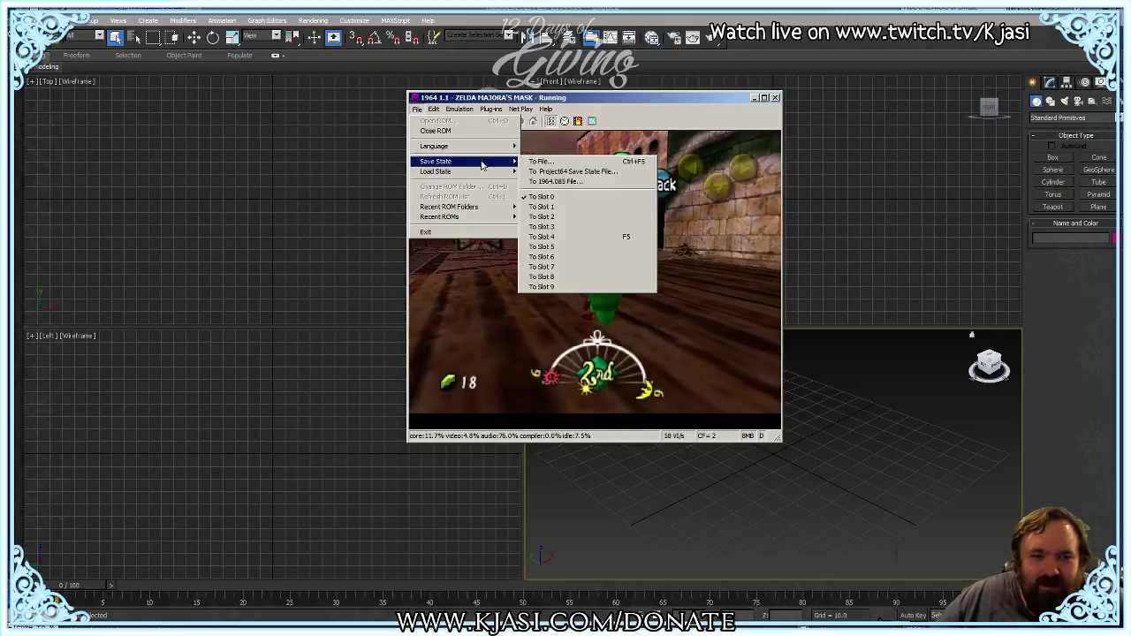
click(570, 165)
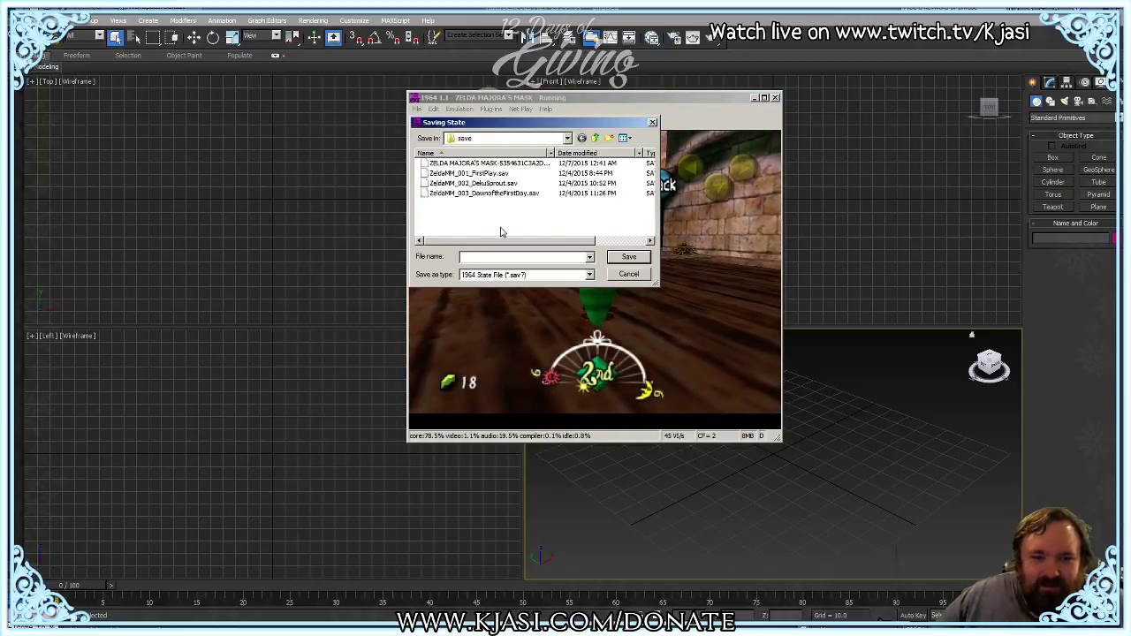
click(495, 194)
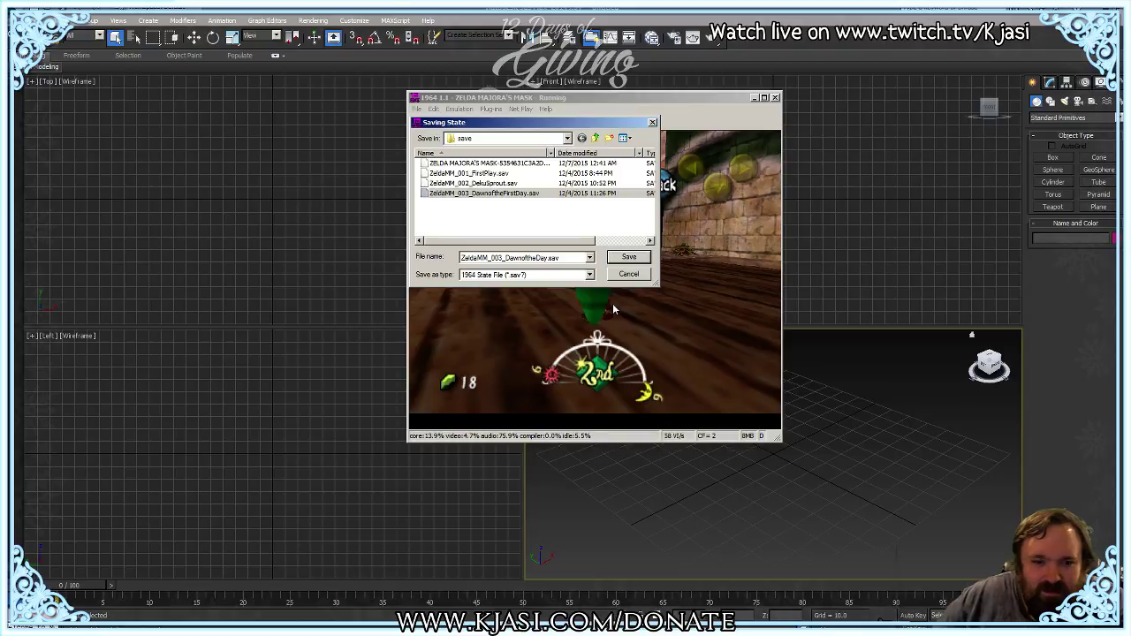
text(Second)
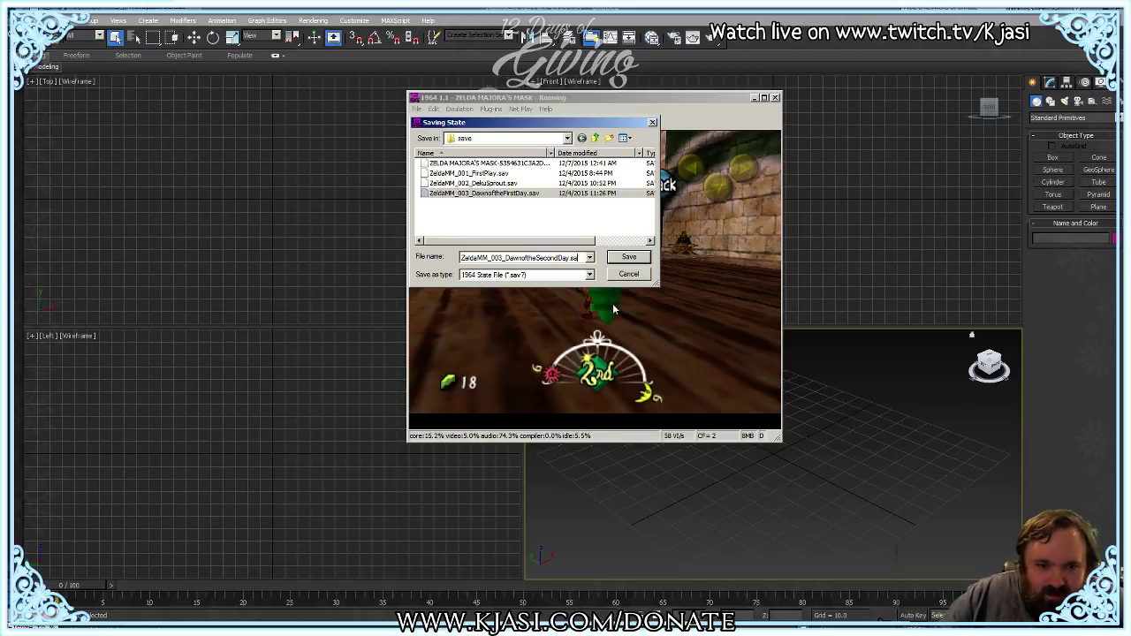
key(Delete)
key(Delete)
key(Delete)
key(Delete)
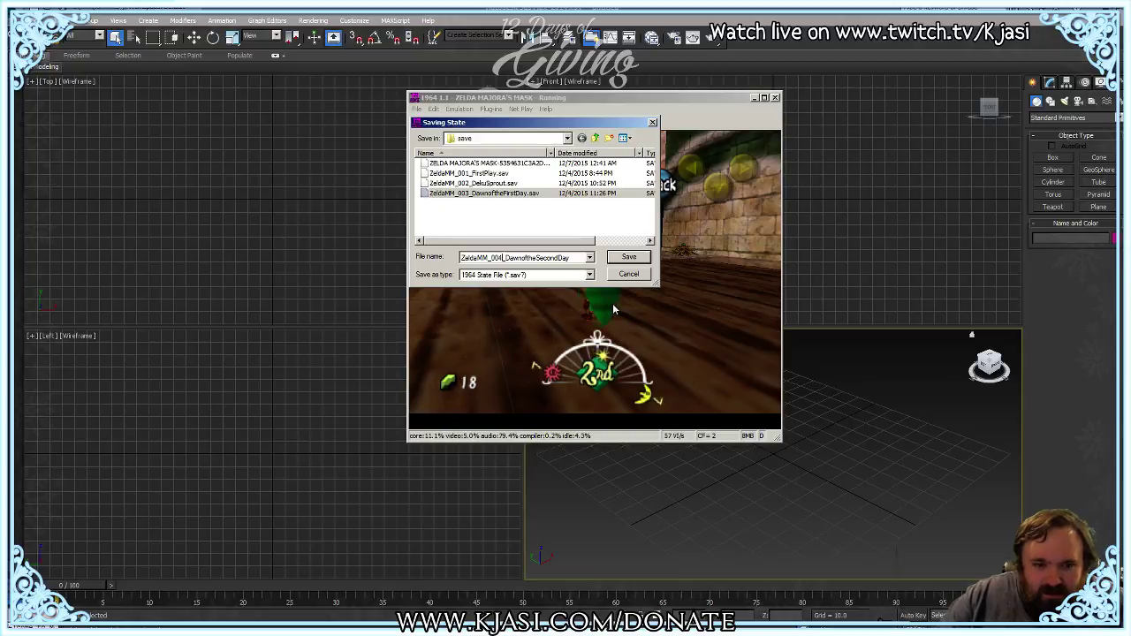
key(Return)
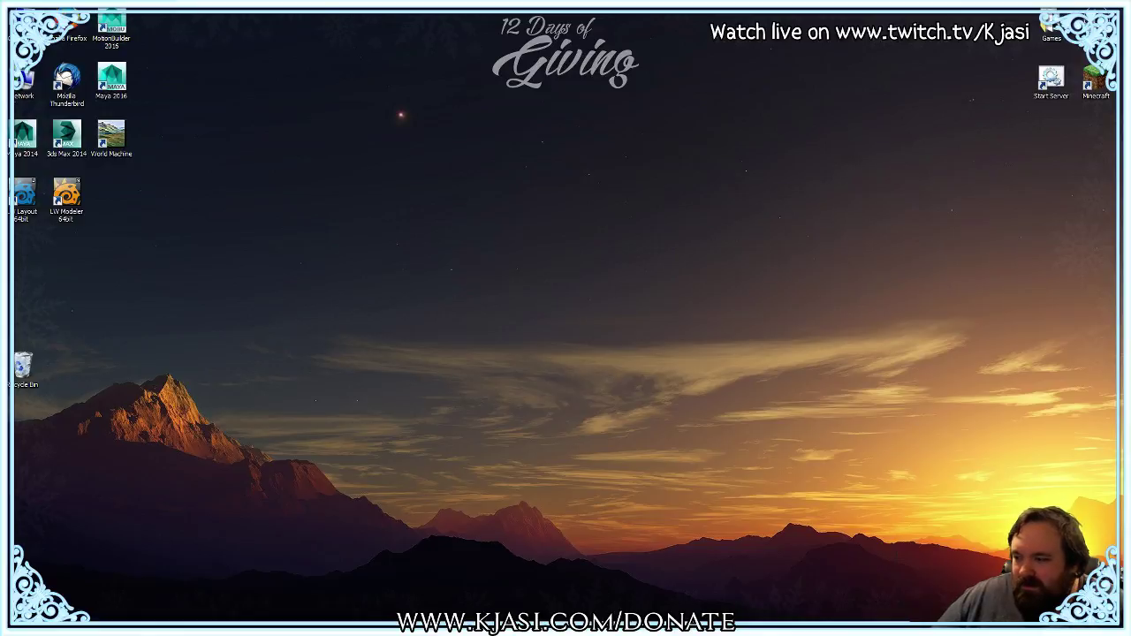
Step: Toggle the emulator display between full-screen and windowed mode
key(alt+Return)
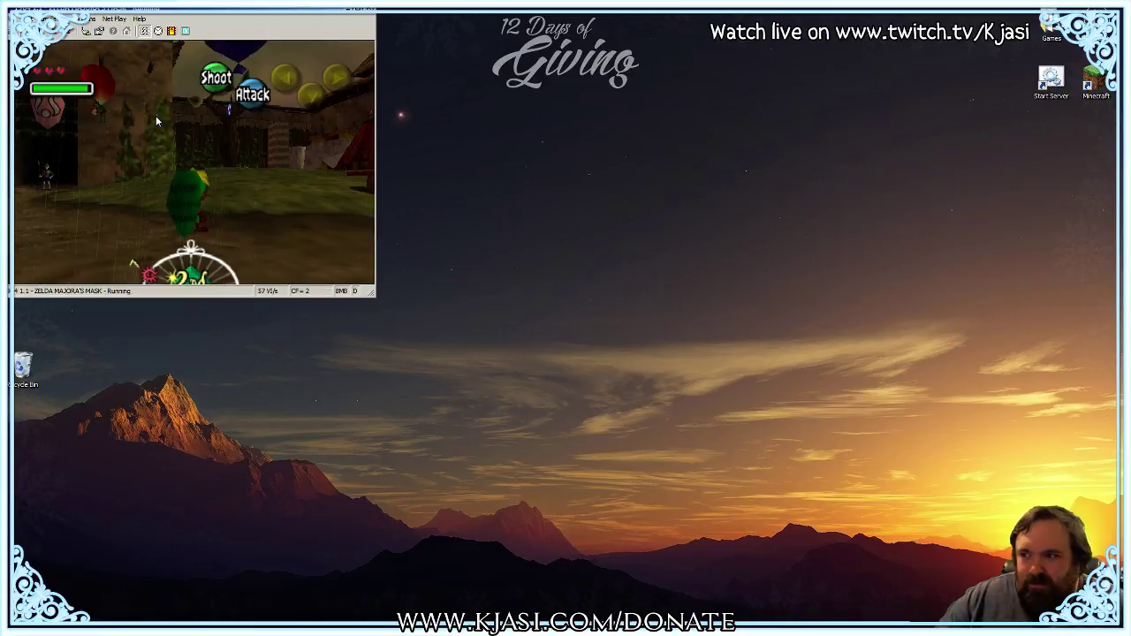
key(alt+Return)
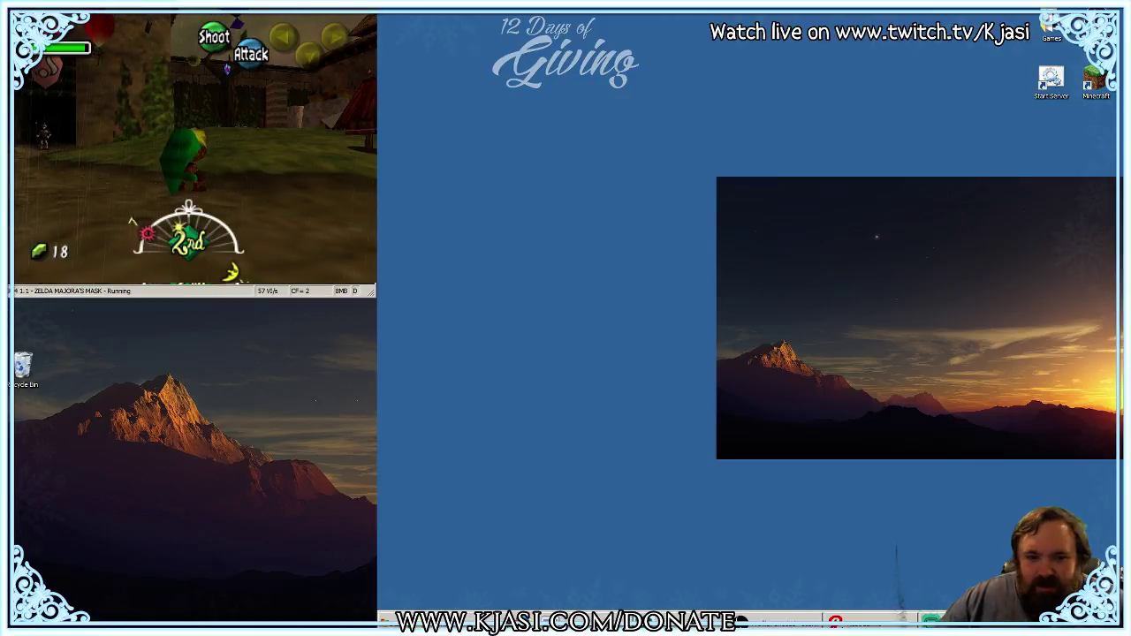
Step: Try to enlarge the windowed emulator and move it away from the desktop's corner, with the game out of full-screen mode
key(alt+Return)
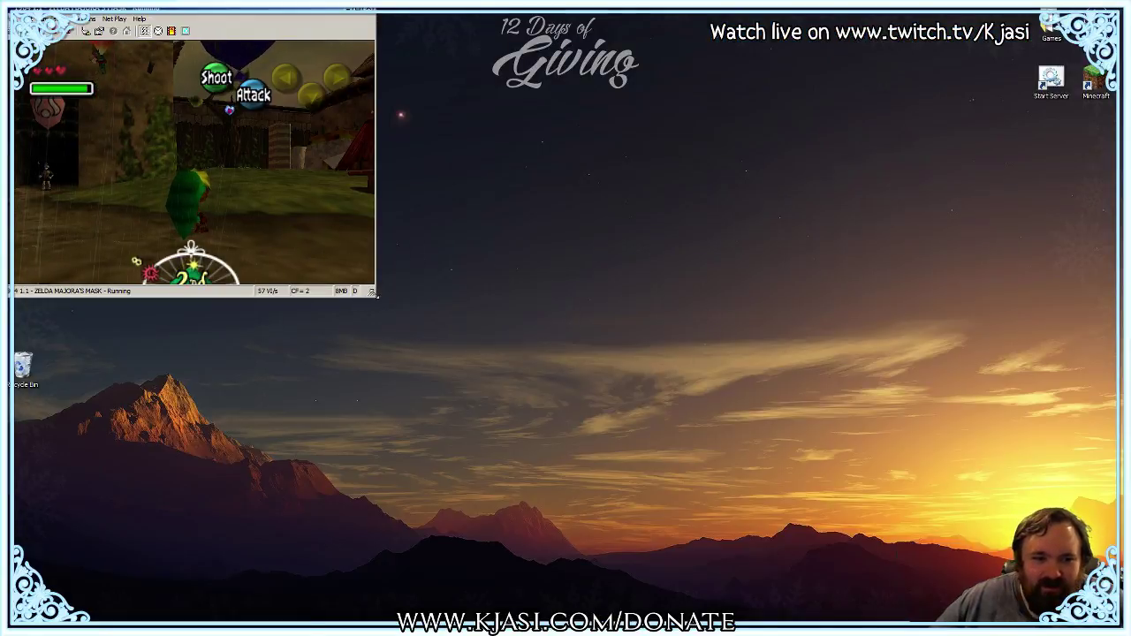
drag(372, 292, 919, 620)
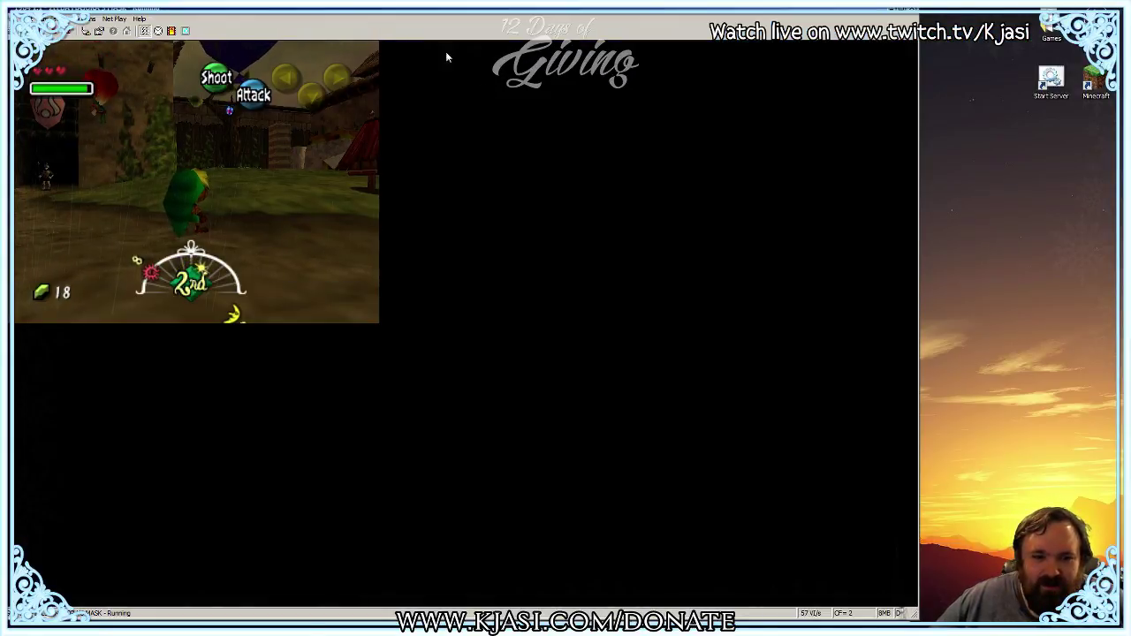
drag(408, 12, 494, 25)
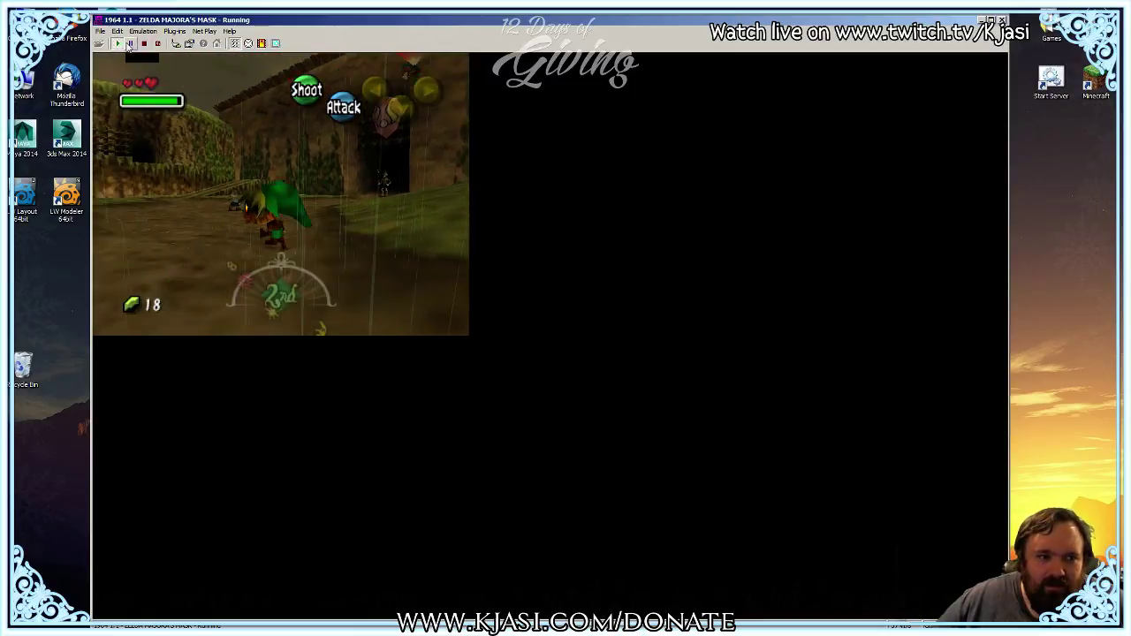
click(129, 43)
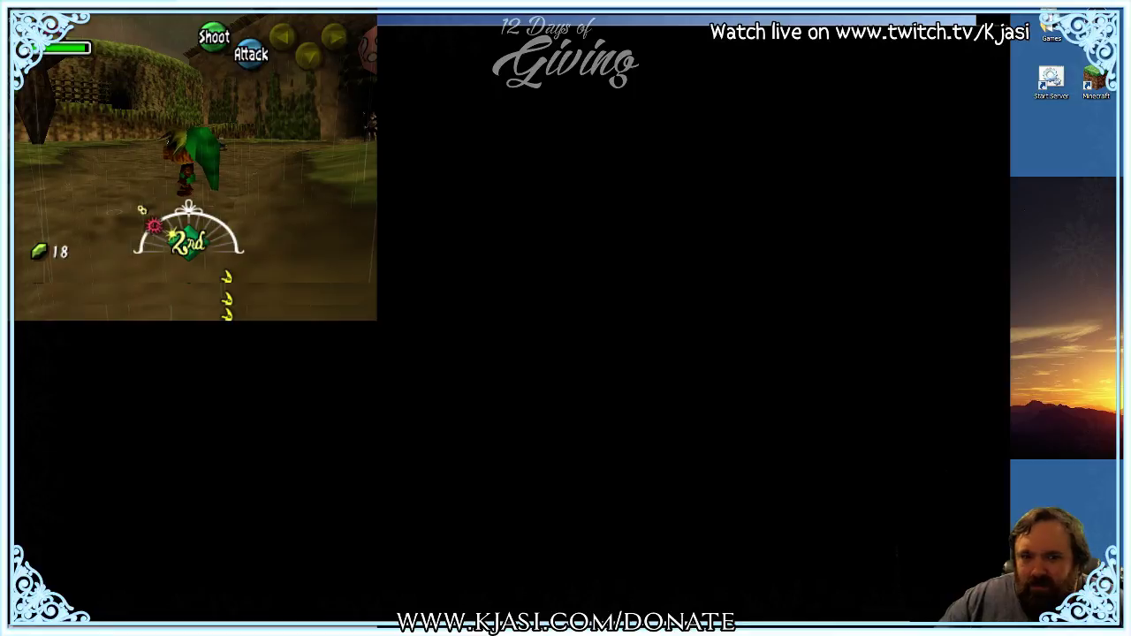
key(alt+Return)
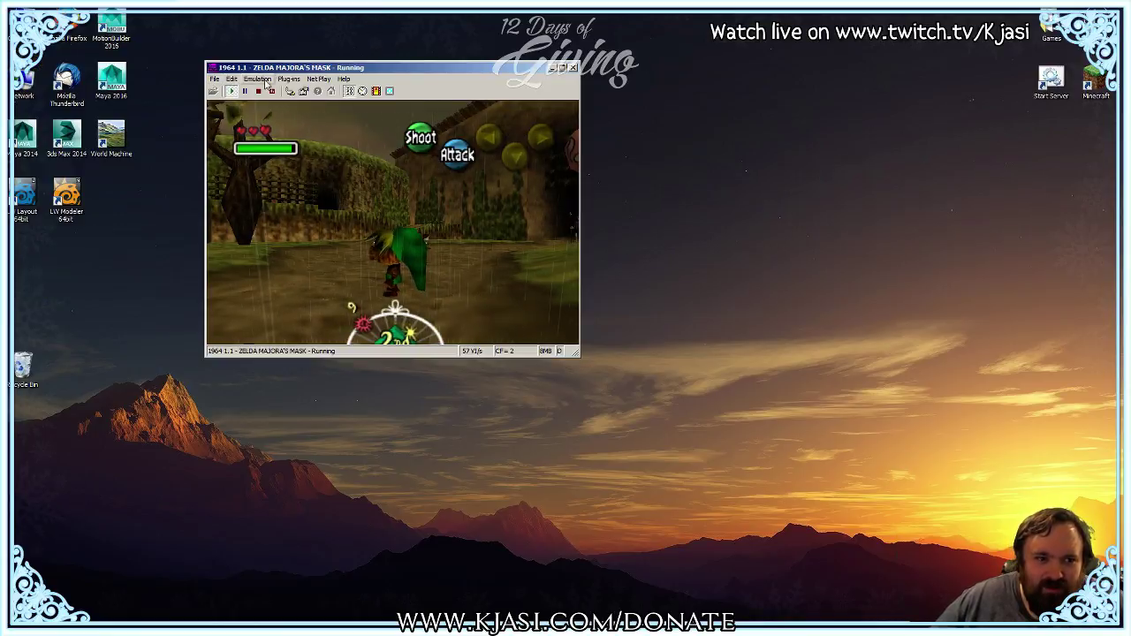
Step: Inspect the video plug-in's debugger settings and close them without changing an option
click(288, 79)
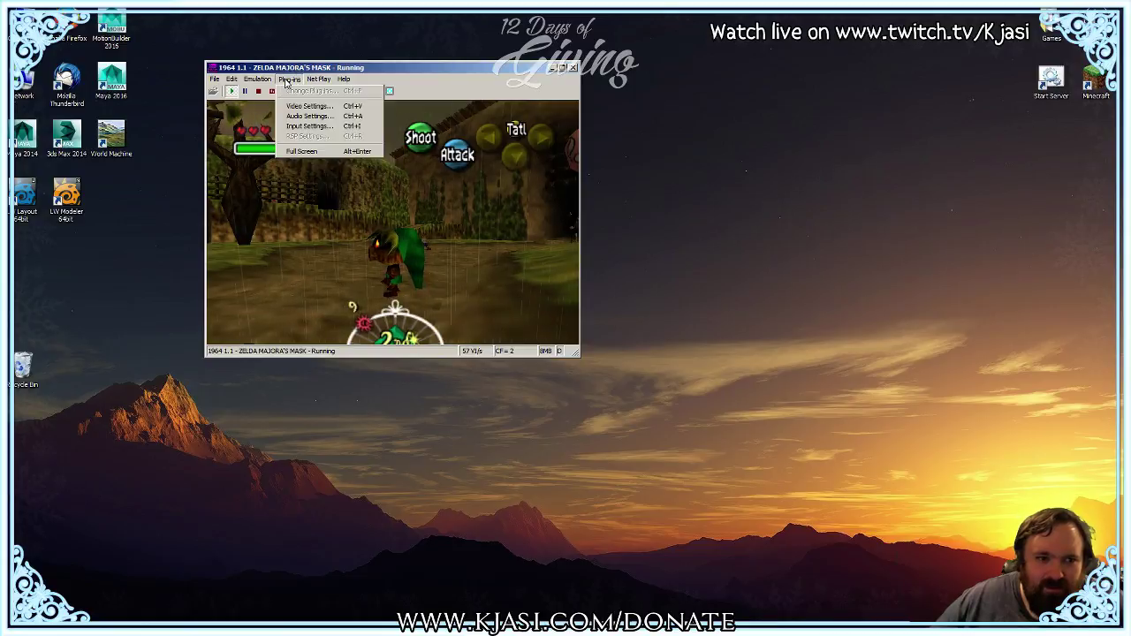
click(286, 107)
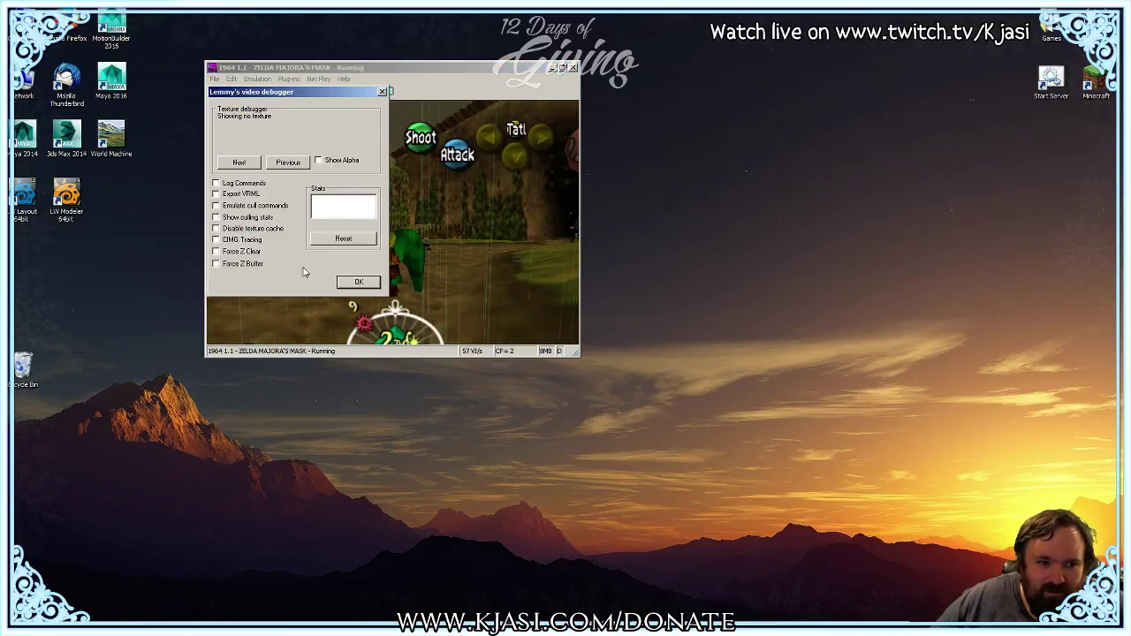
click(357, 283)
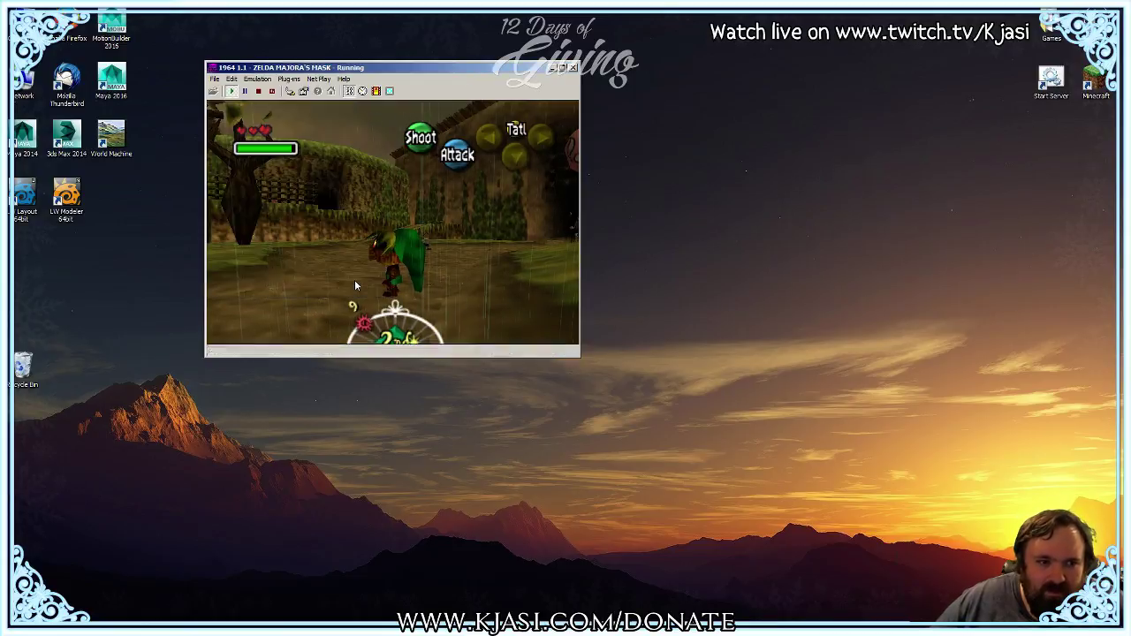
Step: Toggle the game between full-screen and windowed mode and reposition its window near the middle of the desktop
click(289, 79)
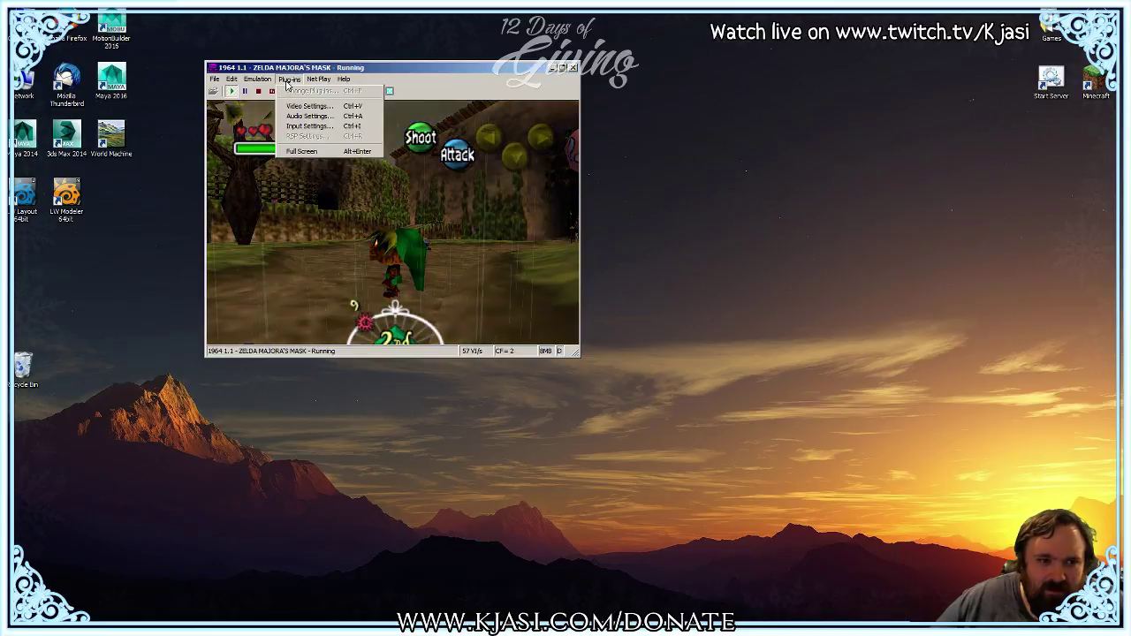
click(301, 151)
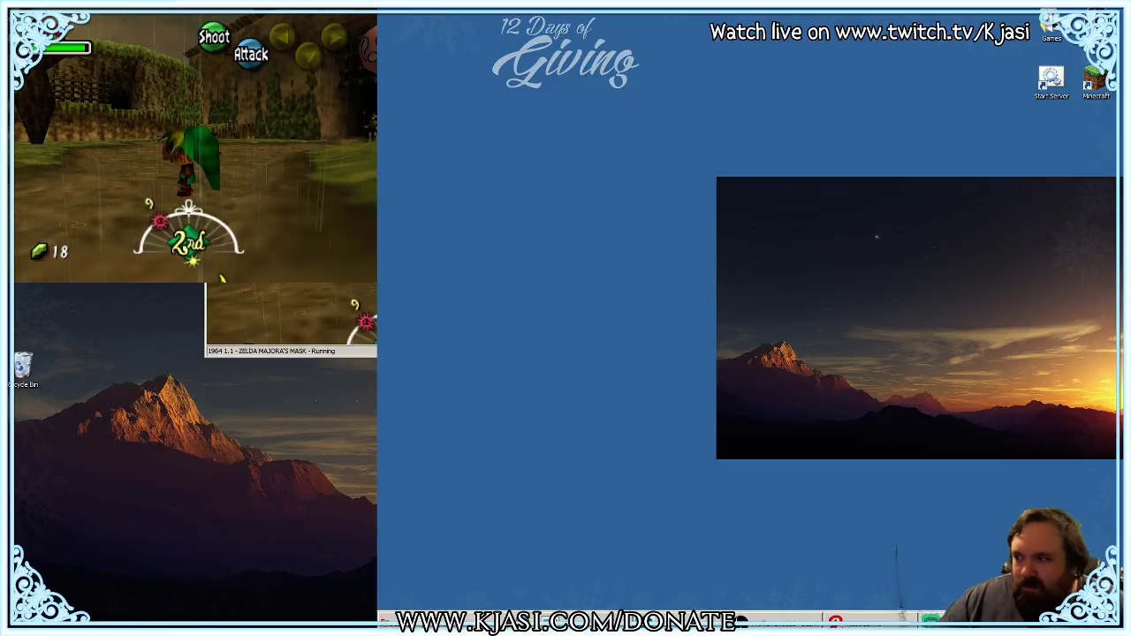
key(Escape)
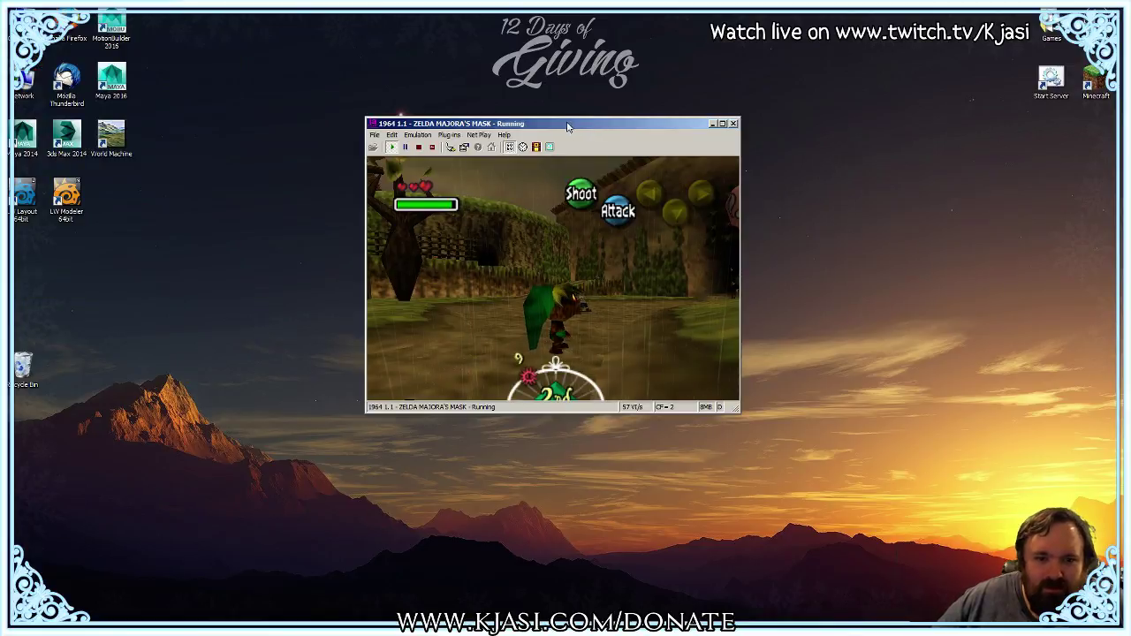
drag(588, 129, 563, 122)
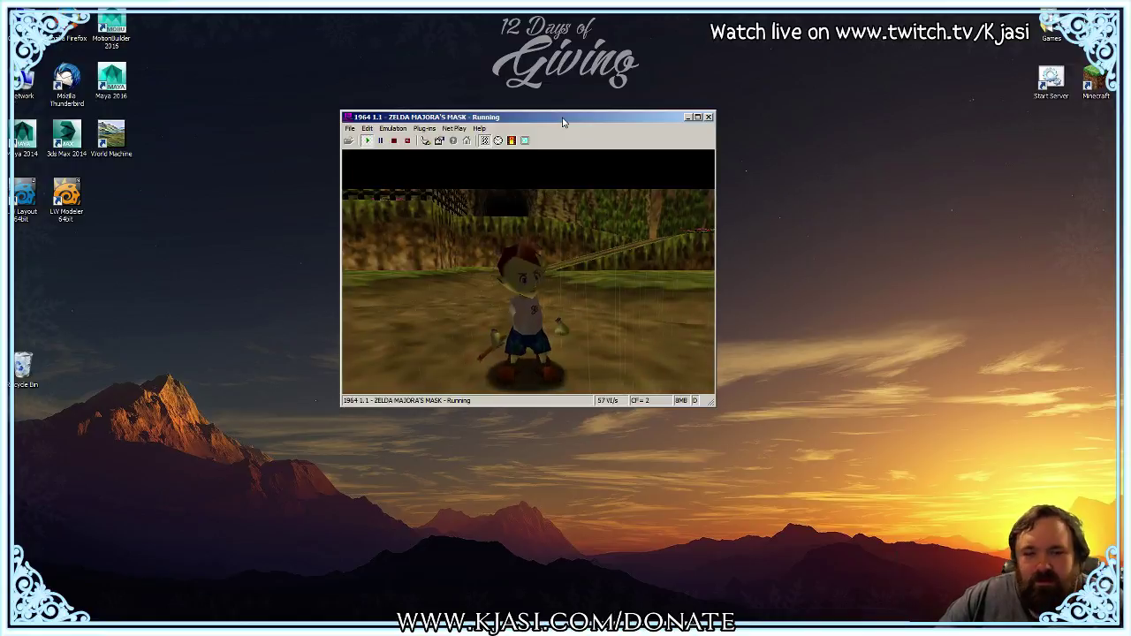
key(alt+Return)
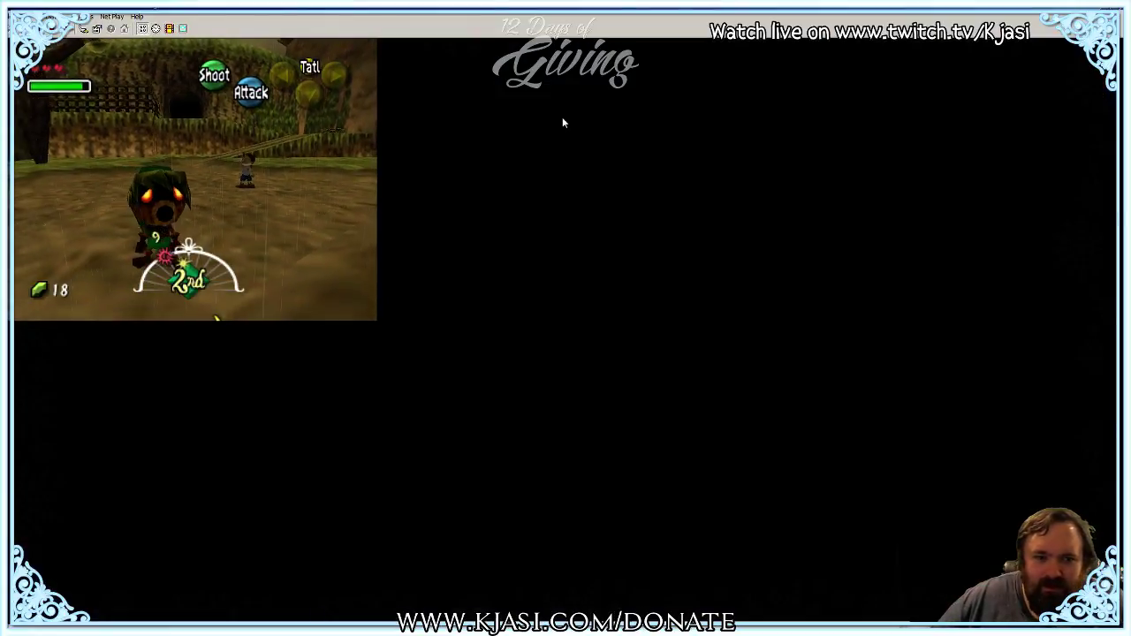
key(alt+Return)
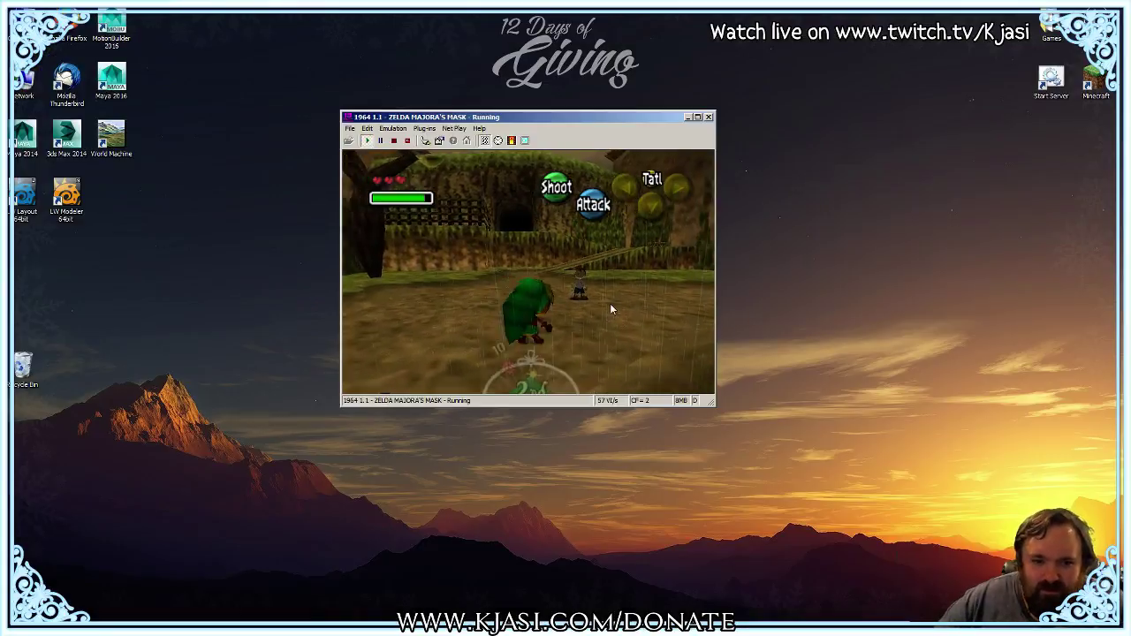
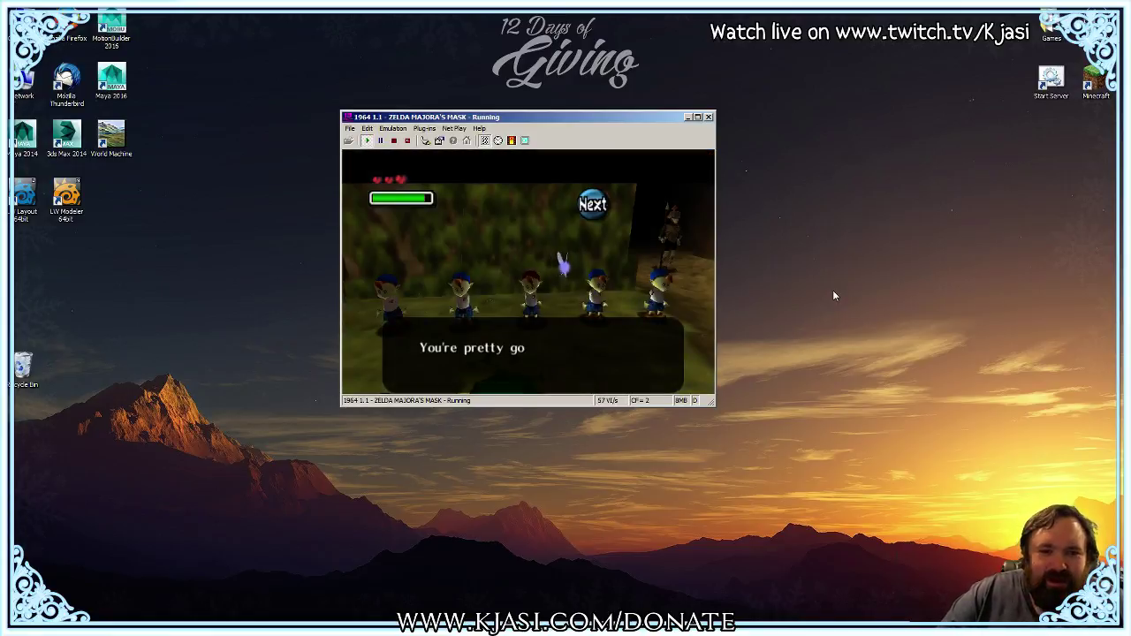
Step: Advance the Bombers' dialogue to the part where their leader teaches the code
key(x)
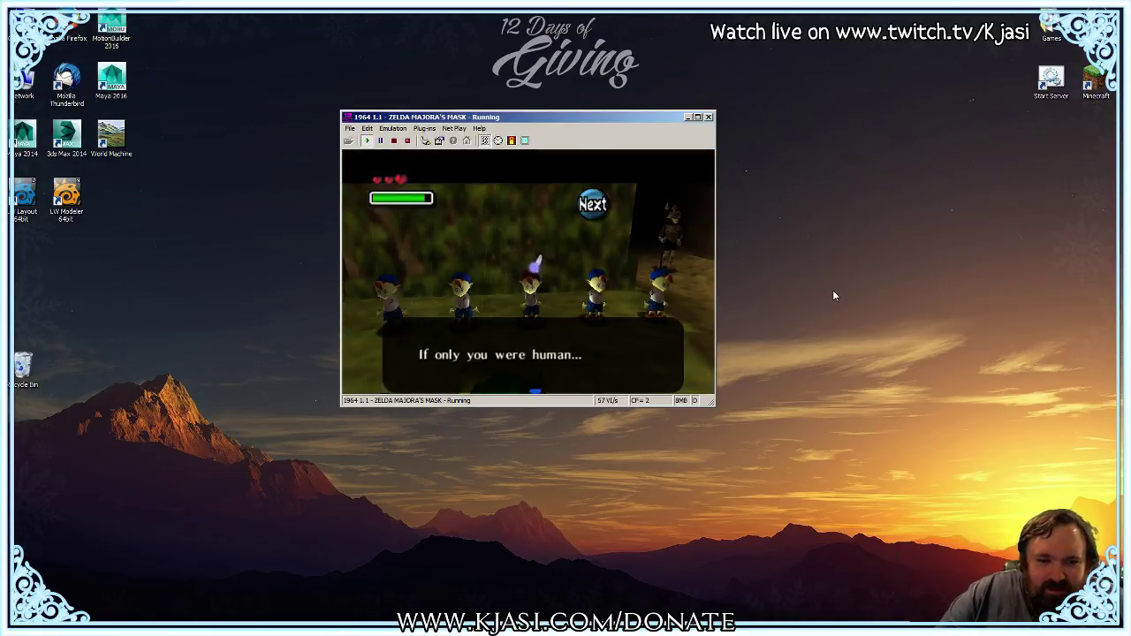
key(x)
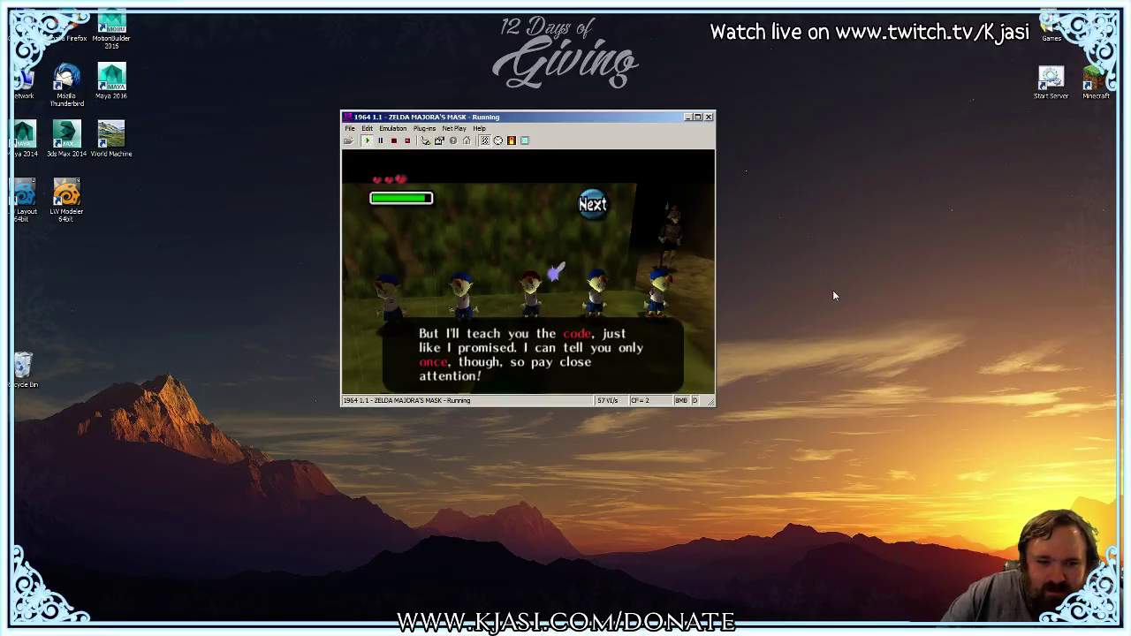
key(x)
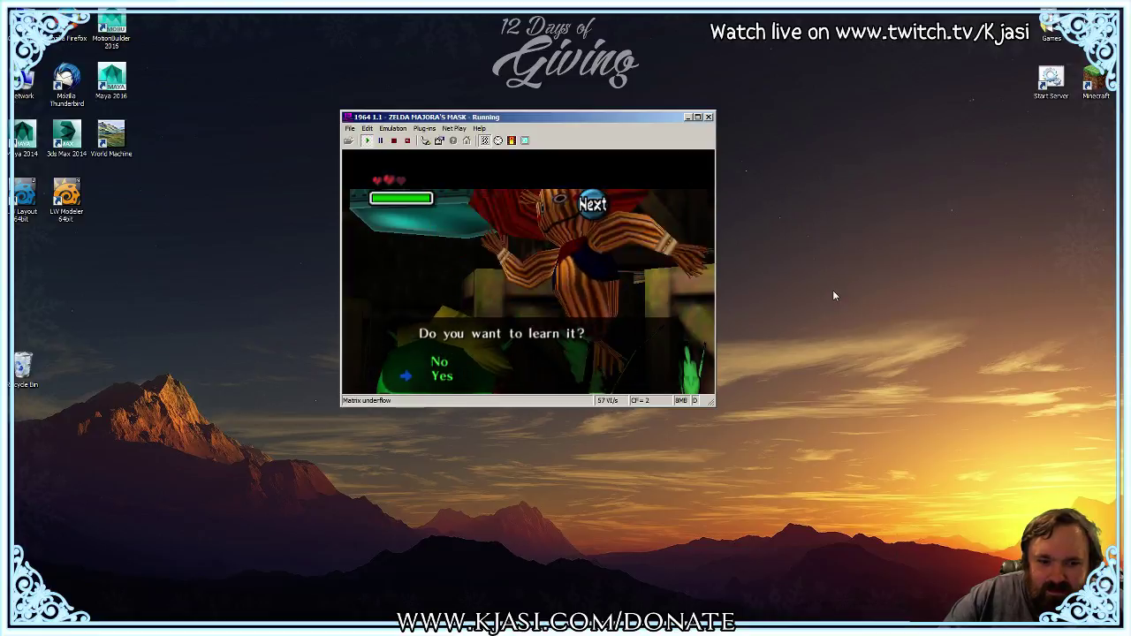
Step: Answer Yes to learning the scarecrow's song and advance through his explanation of moving through time
key(x)
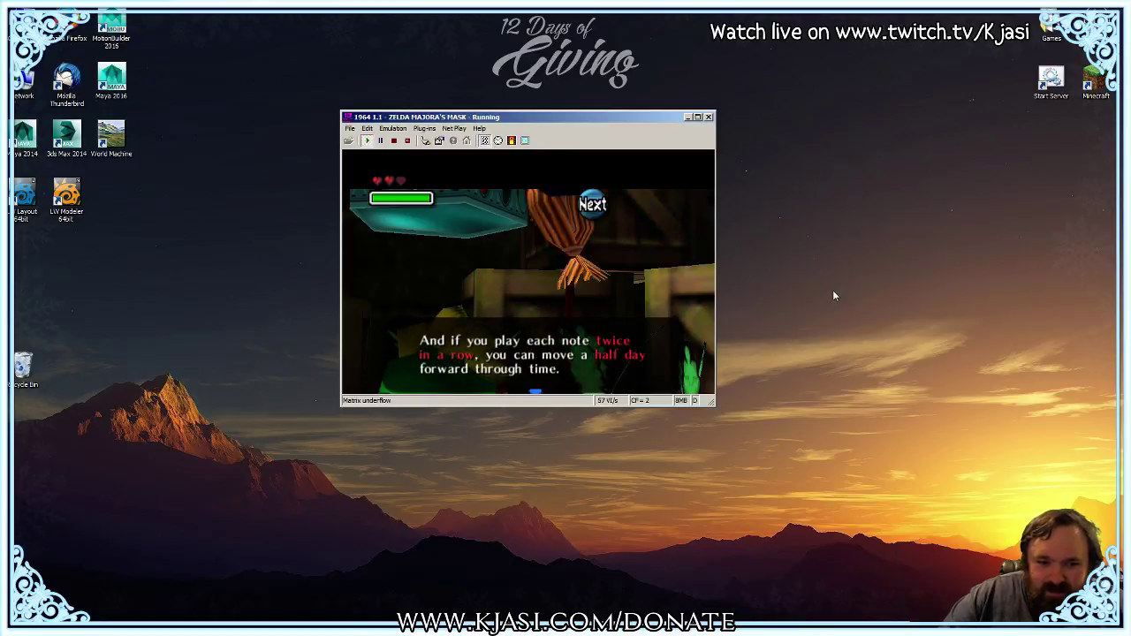
key(x)
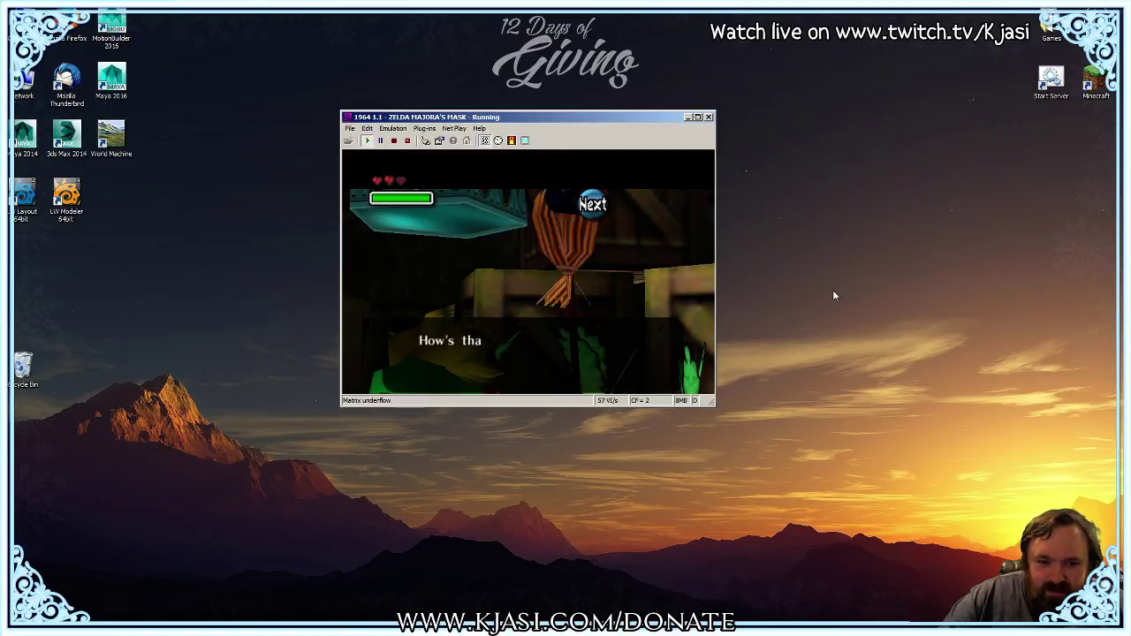
key(x)
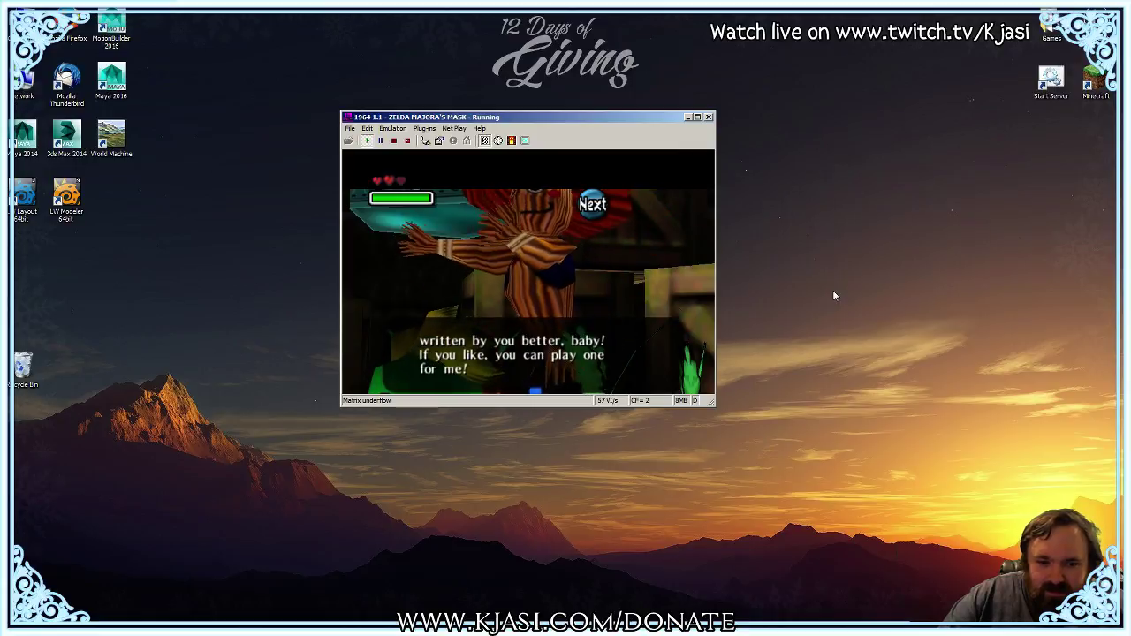
key(x)
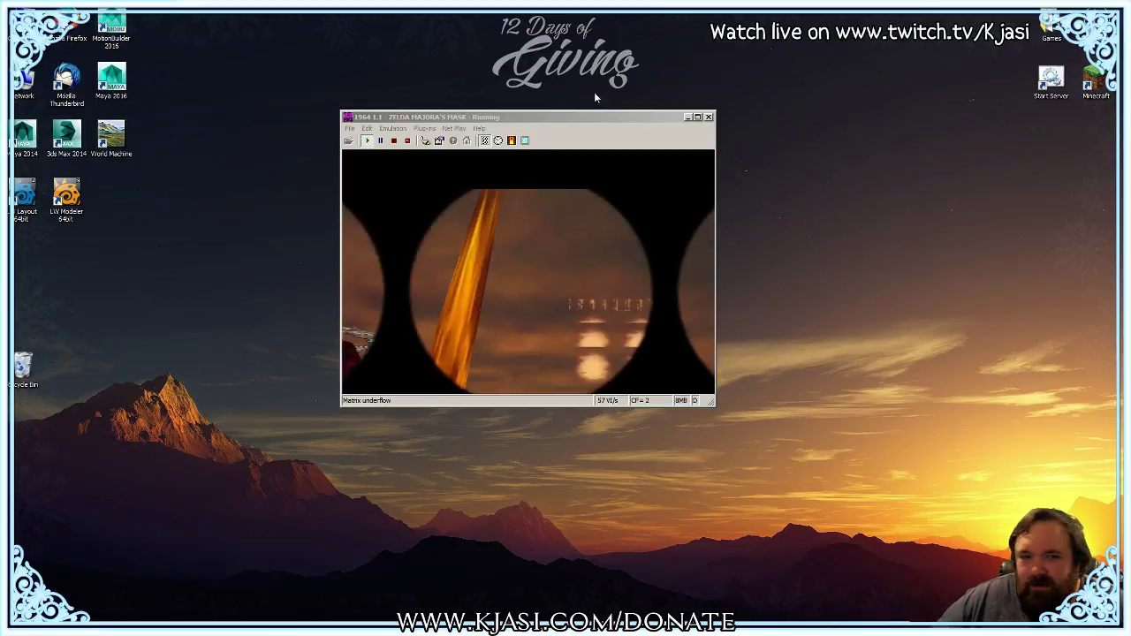
Step: Enlarge the emulator window slightly so the whole game picture fits, and return focus to the game
click(555, 120)
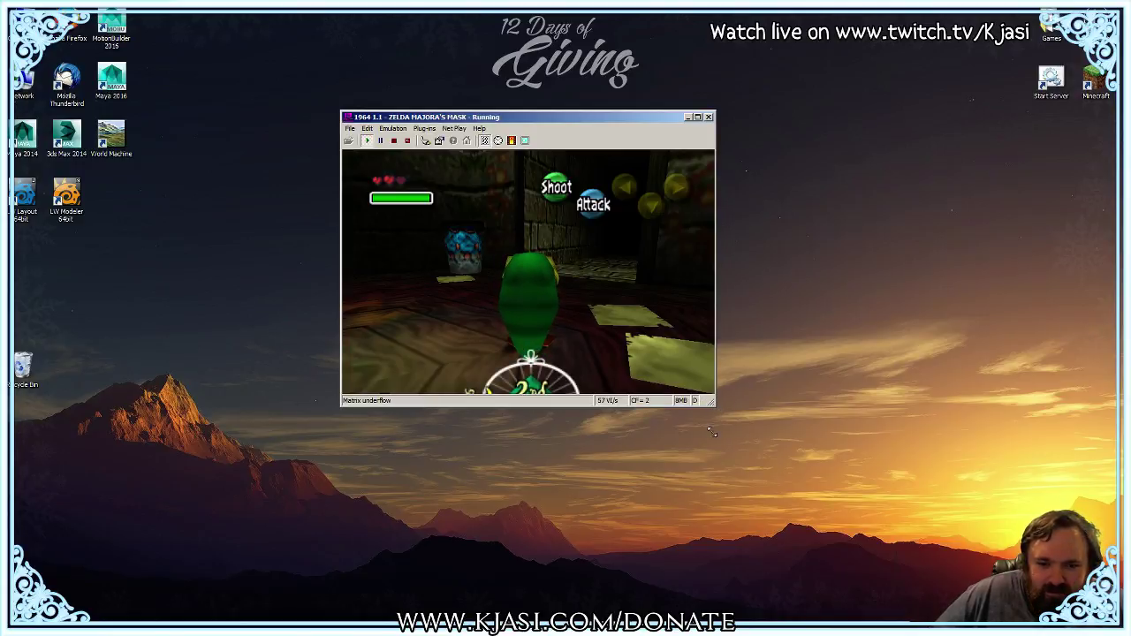
drag(714, 405, 744, 472)
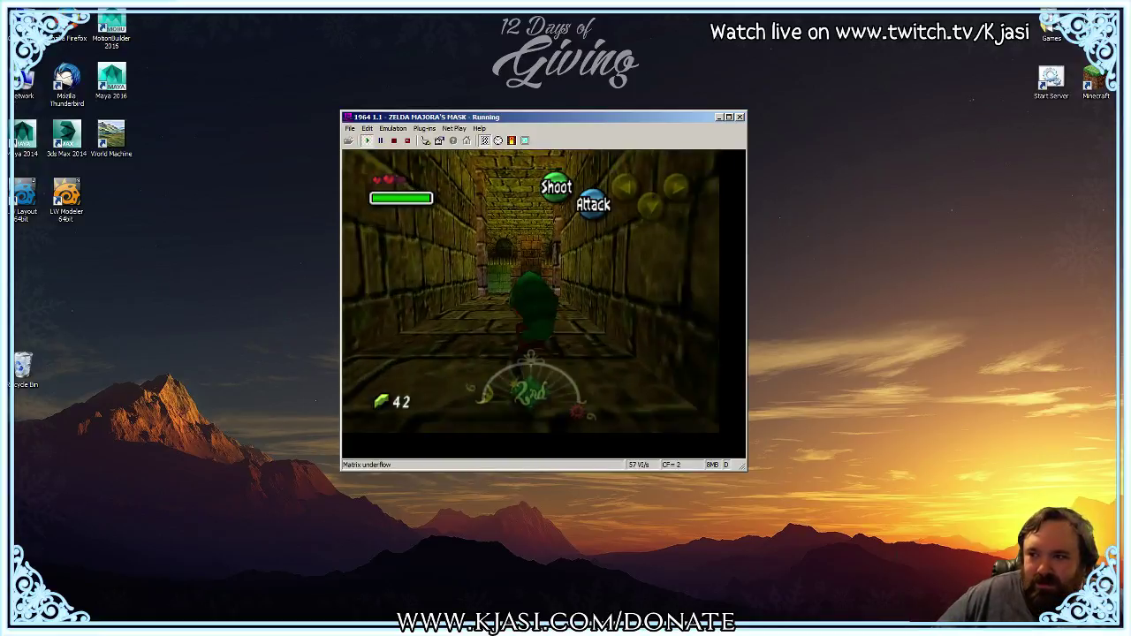
click(585, 338)
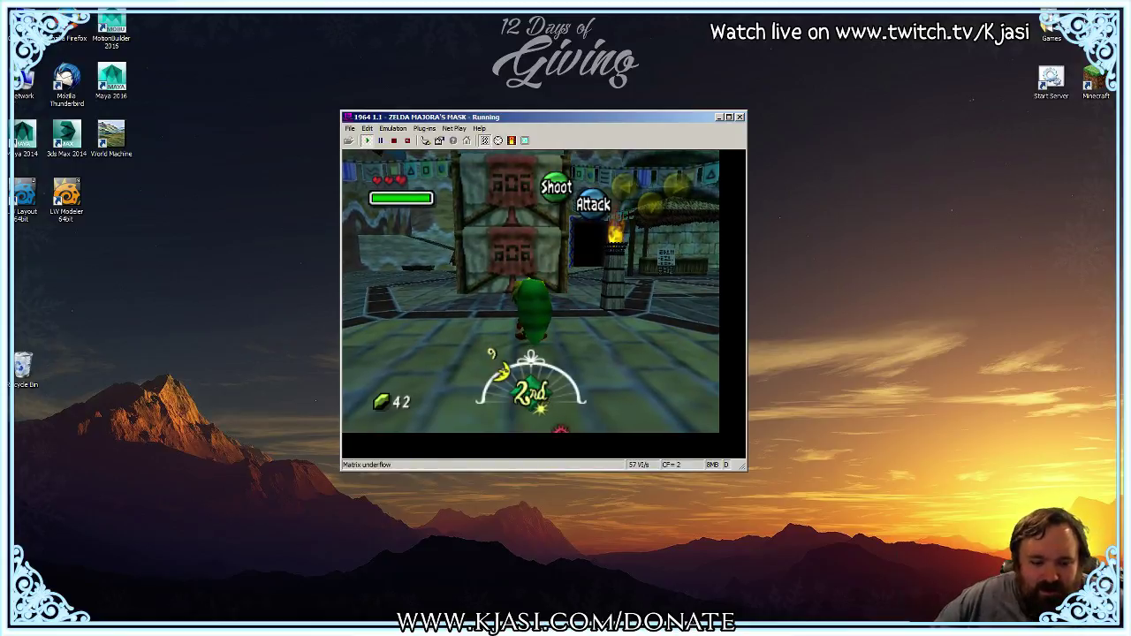
Step: Pause the game in front of the town tower and enable Export VRML in the video plug-in settings
key(F3)
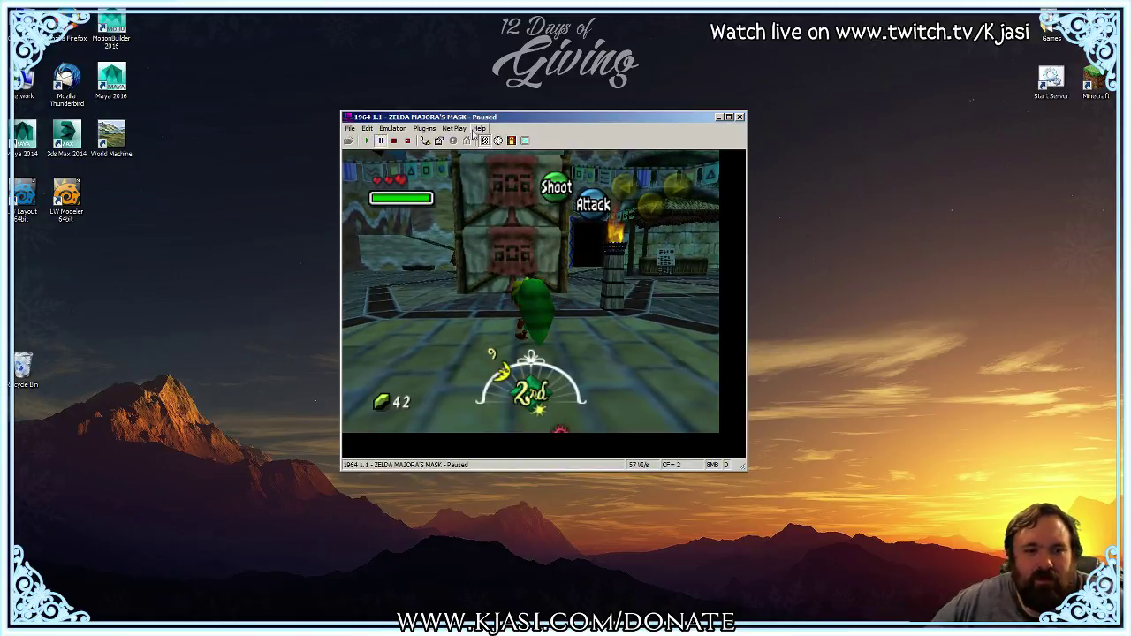
click(431, 133)
click(462, 171)
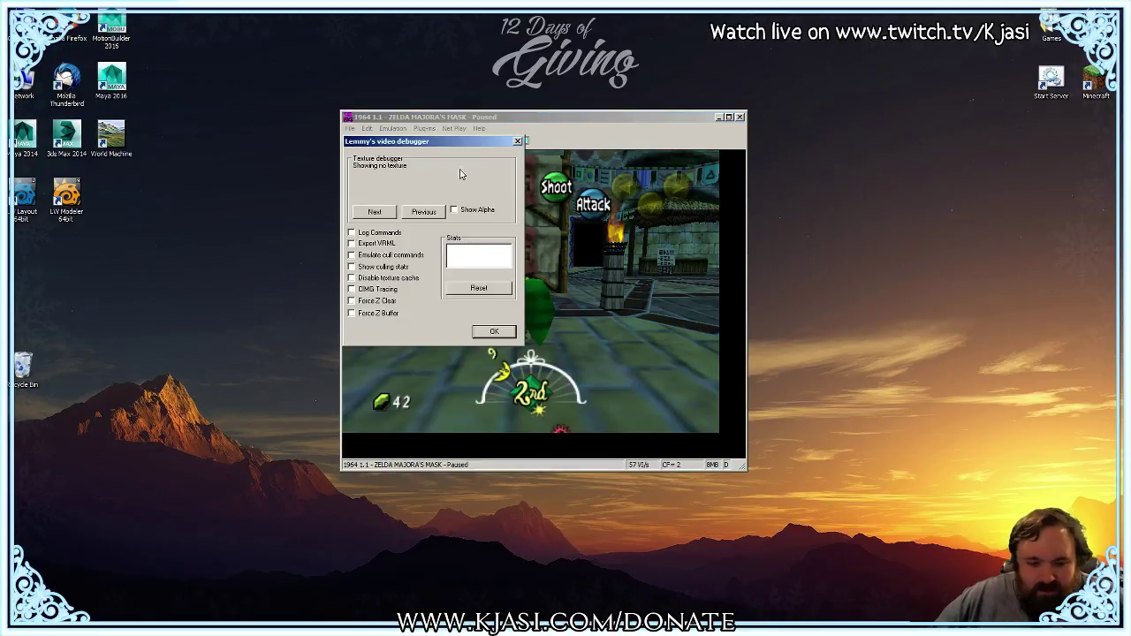
click(377, 244)
click(491, 333)
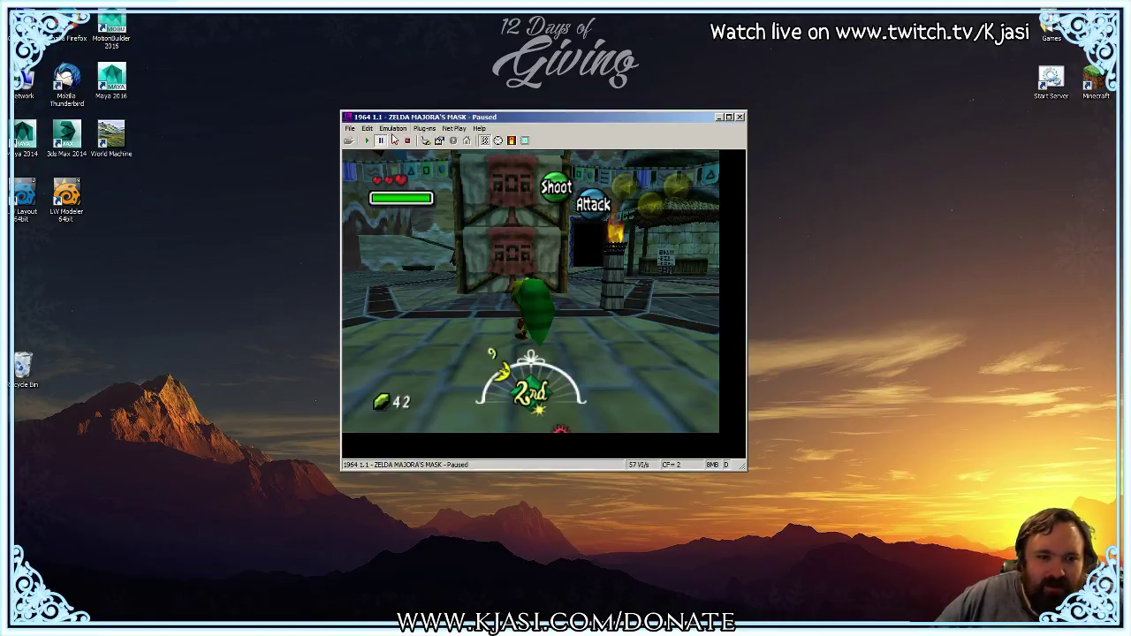
Step: Resume the game briefly to export the scene, pause it again and disable Export VRML in the video settings
click(368, 142)
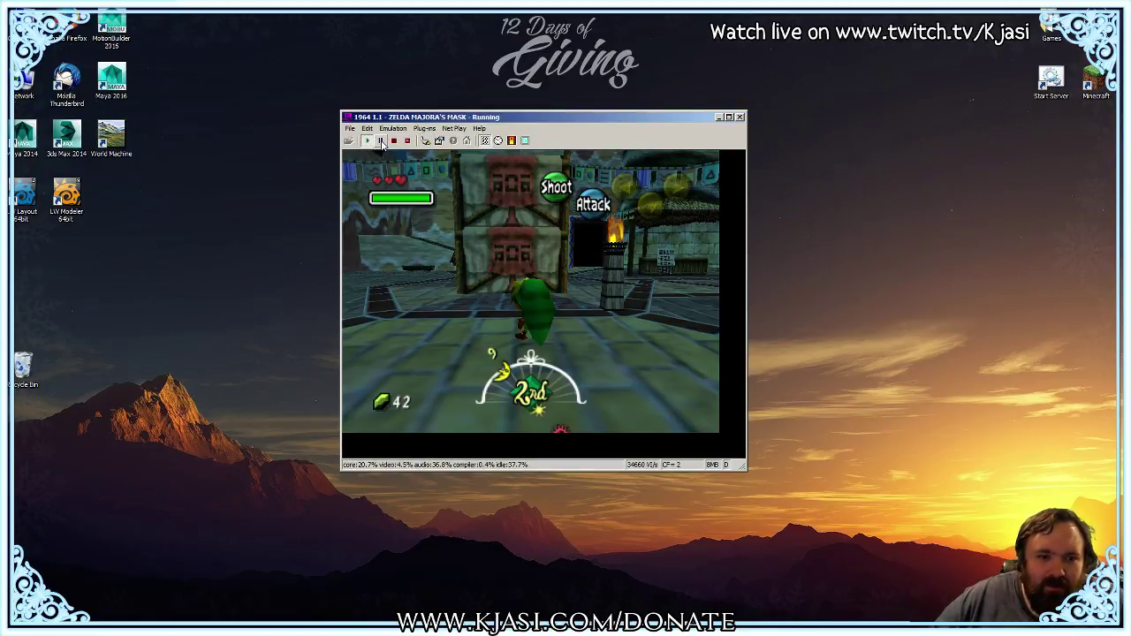
click(381, 142)
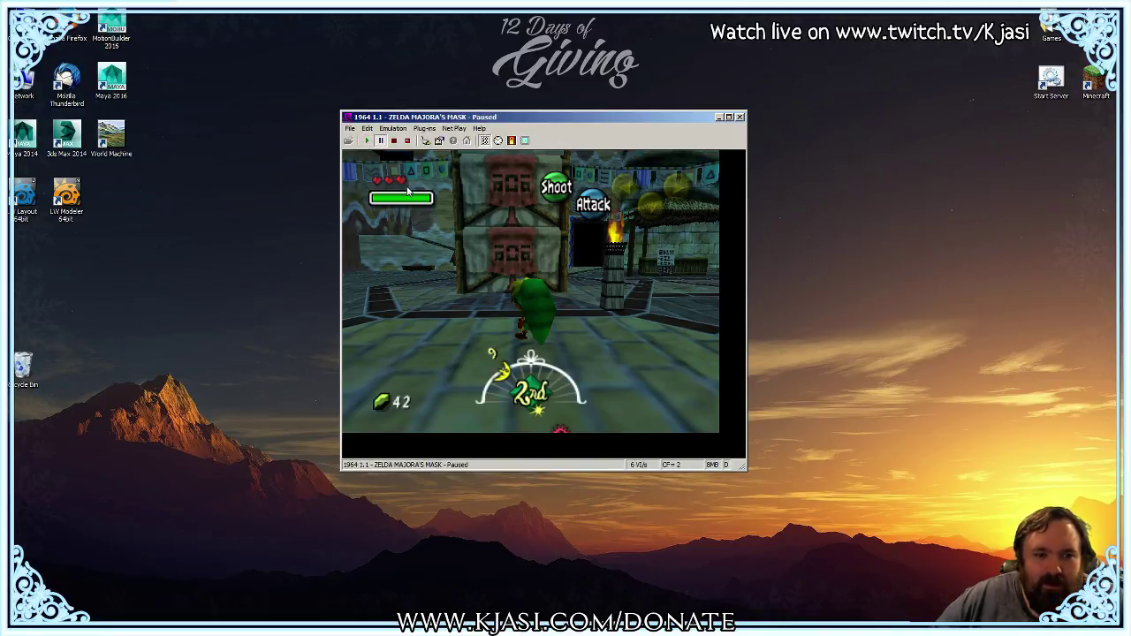
click(383, 245)
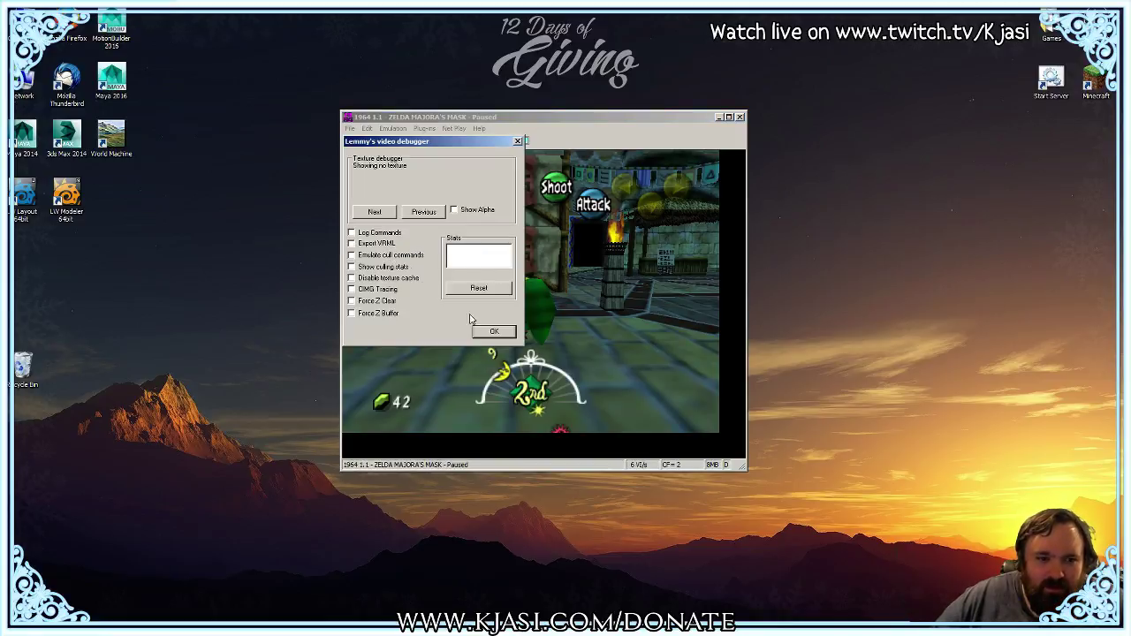
click(495, 332)
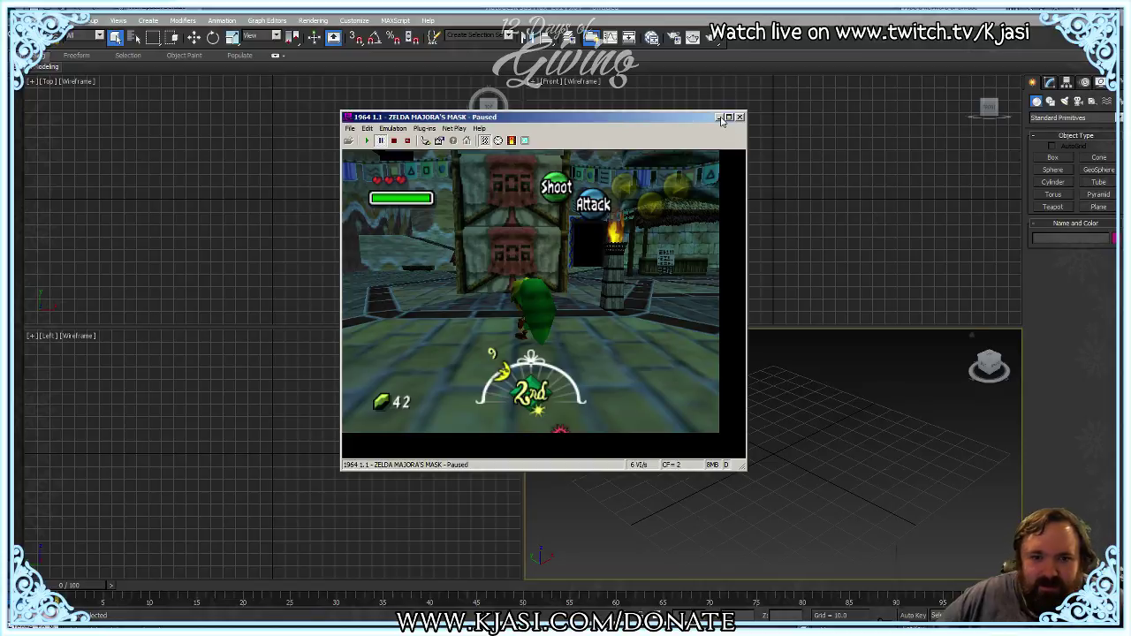
Step: Minimize the emulator to work in 3ds Max, activate the Move tool and turn on 3D snapping
click(719, 118)
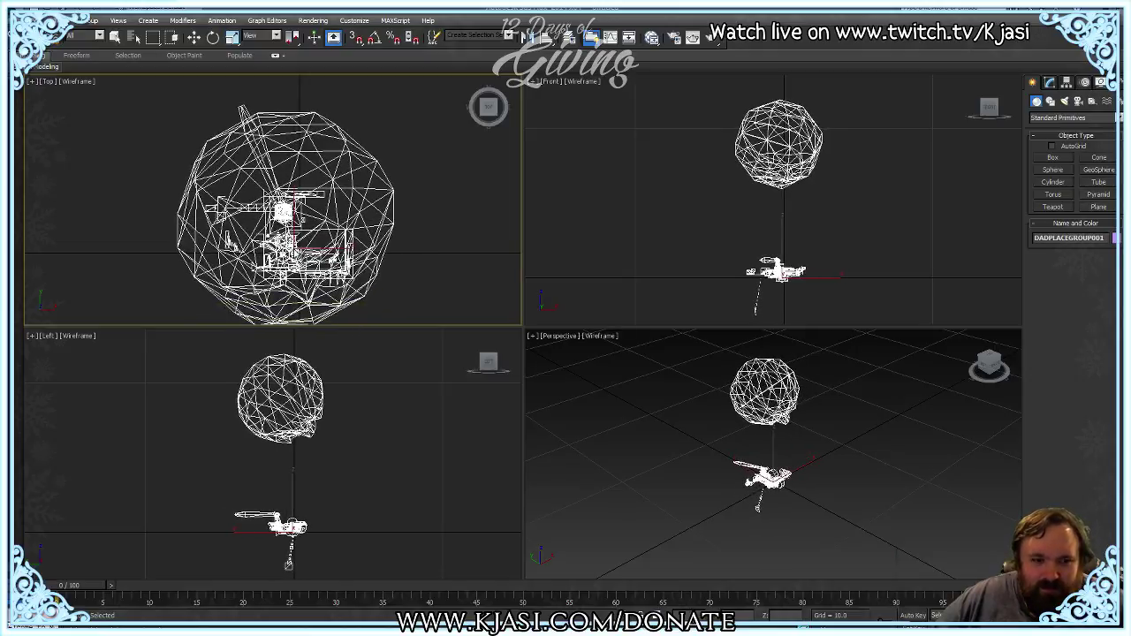
right_click(295, 253)
click(354, 39)
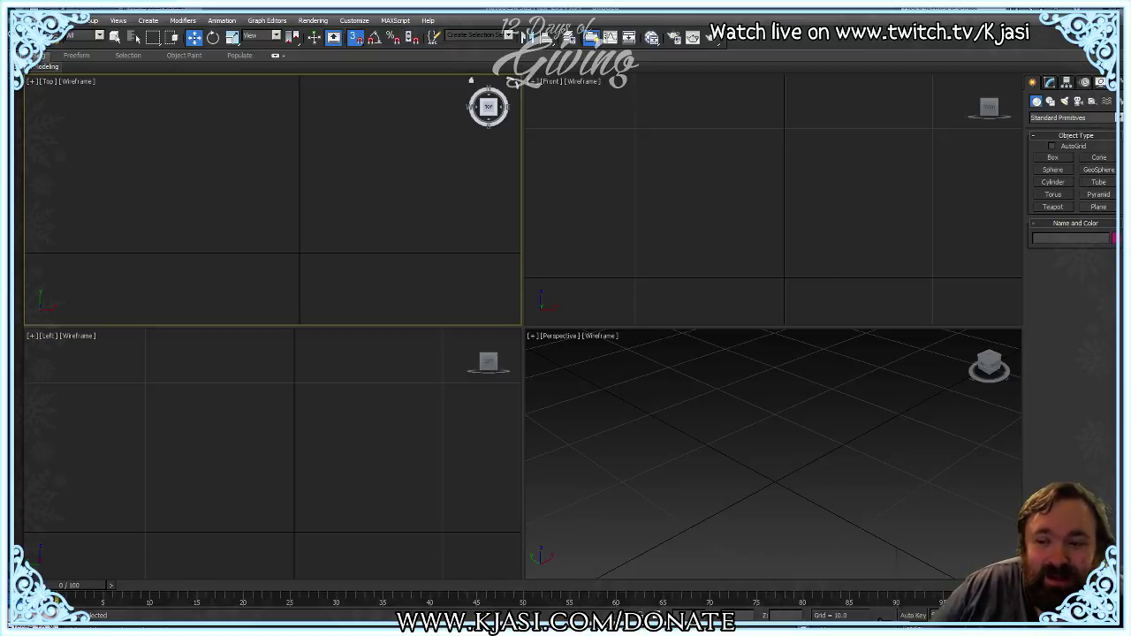
Step: Start a new 3ds Max scene without saving the current changes and import the exported town geometry
key(ctrl+n)
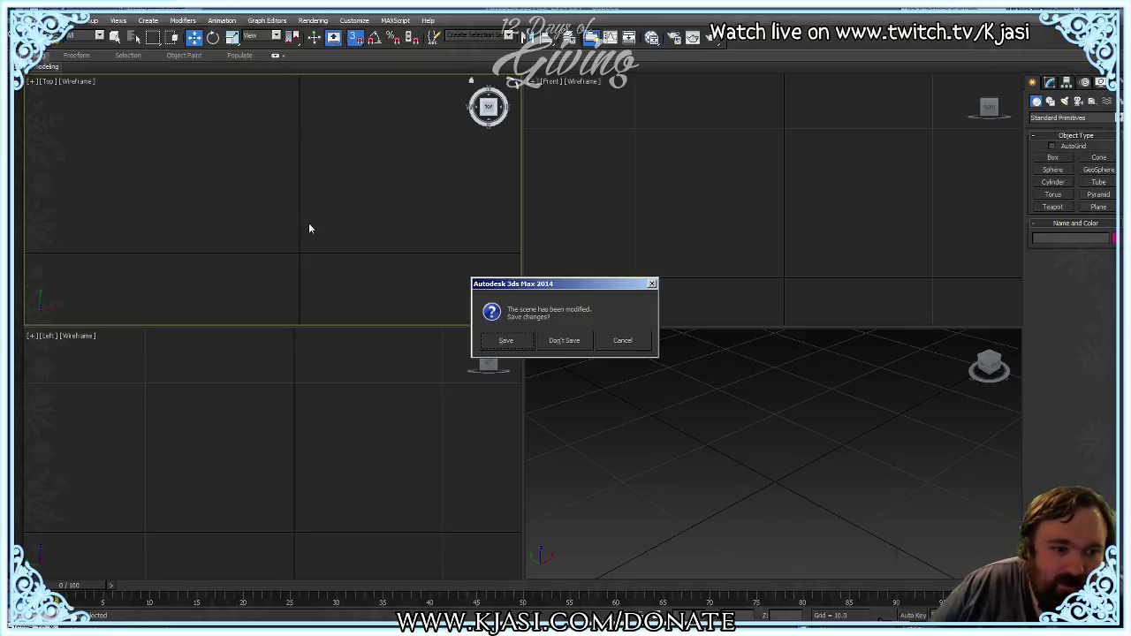
click(566, 344)
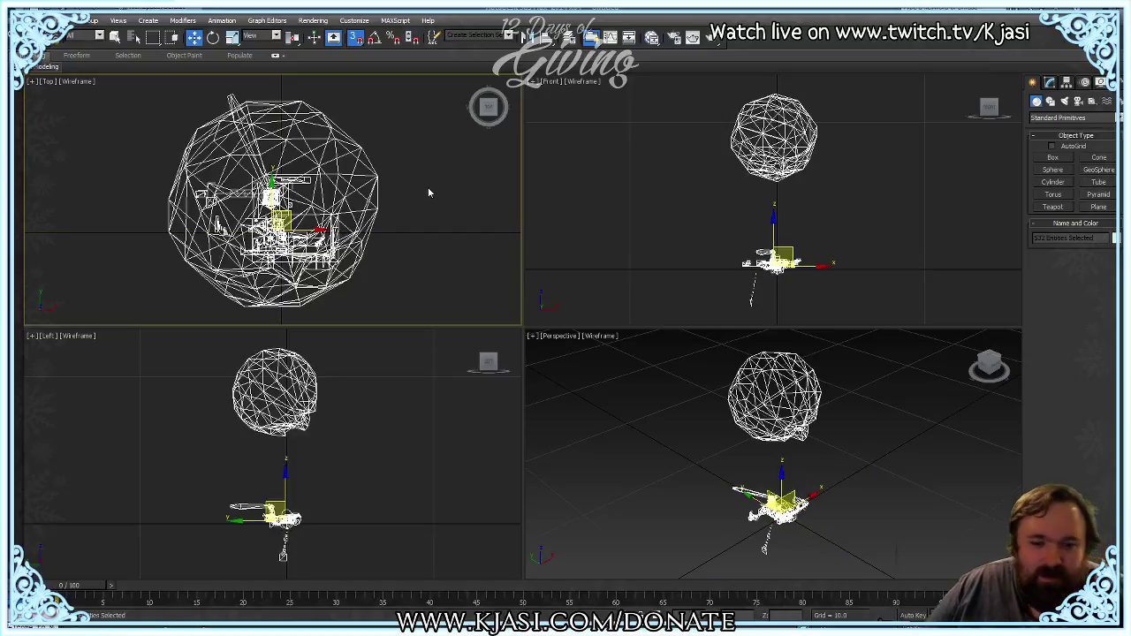
Step: Send the selected imported geometry to Maya, adding it to the current scene there
click(25, 22)
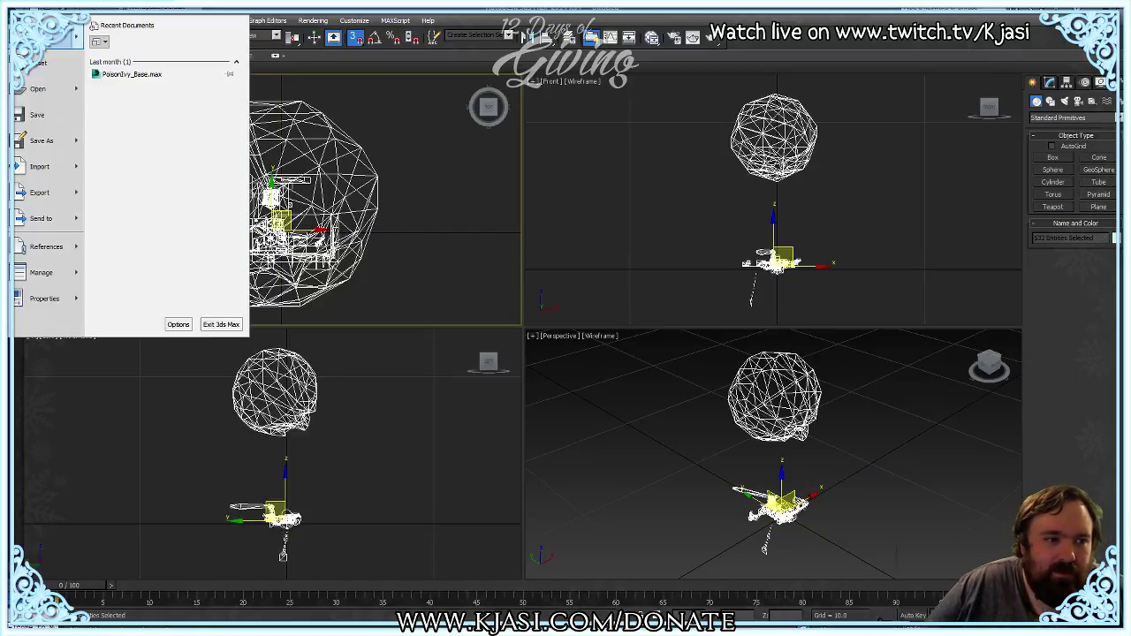
mouse_move(51, 218)
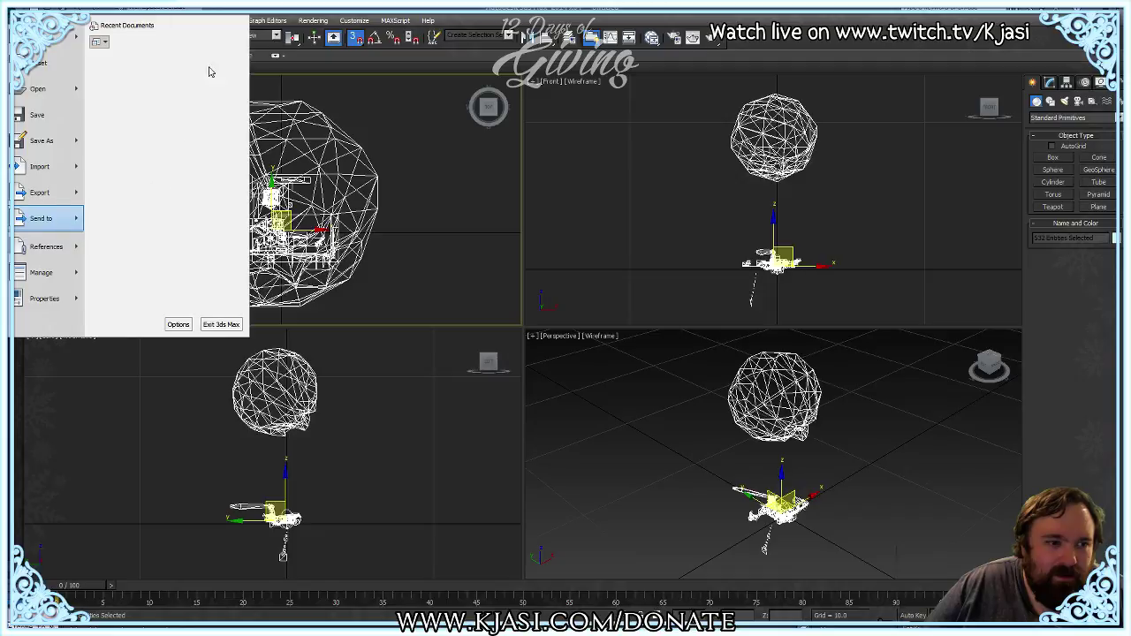
mouse_move(224, 60)
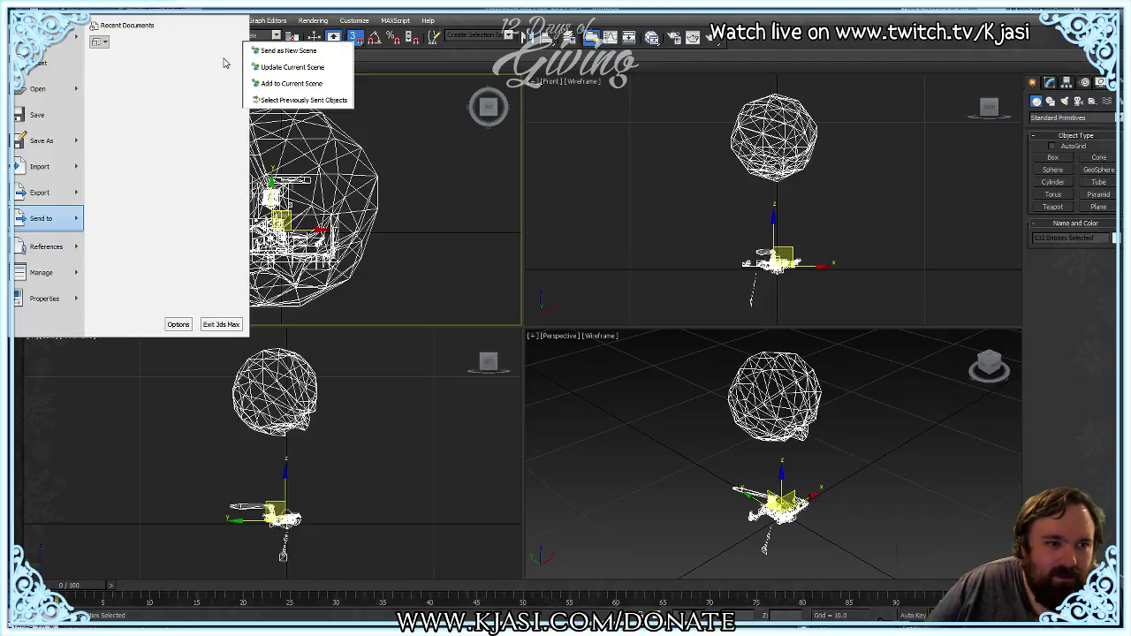
click(292, 84)
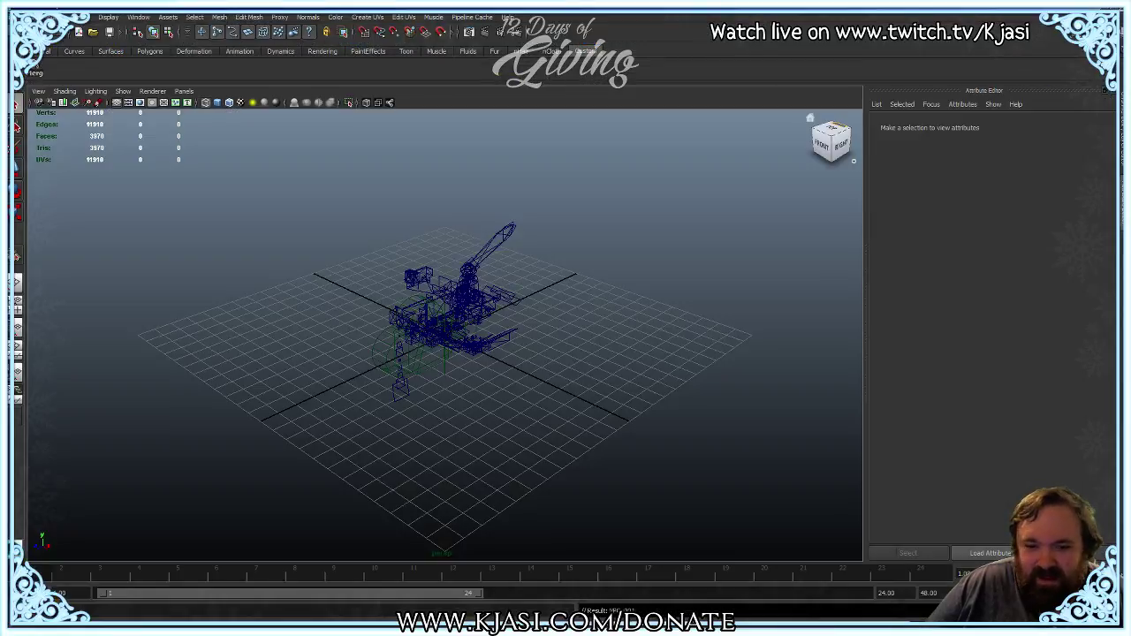
Step: Open the recent 007_ClockTown_South.mb scene in Maya, discarding the untitled scene, and look over the town square
click(22, 17)
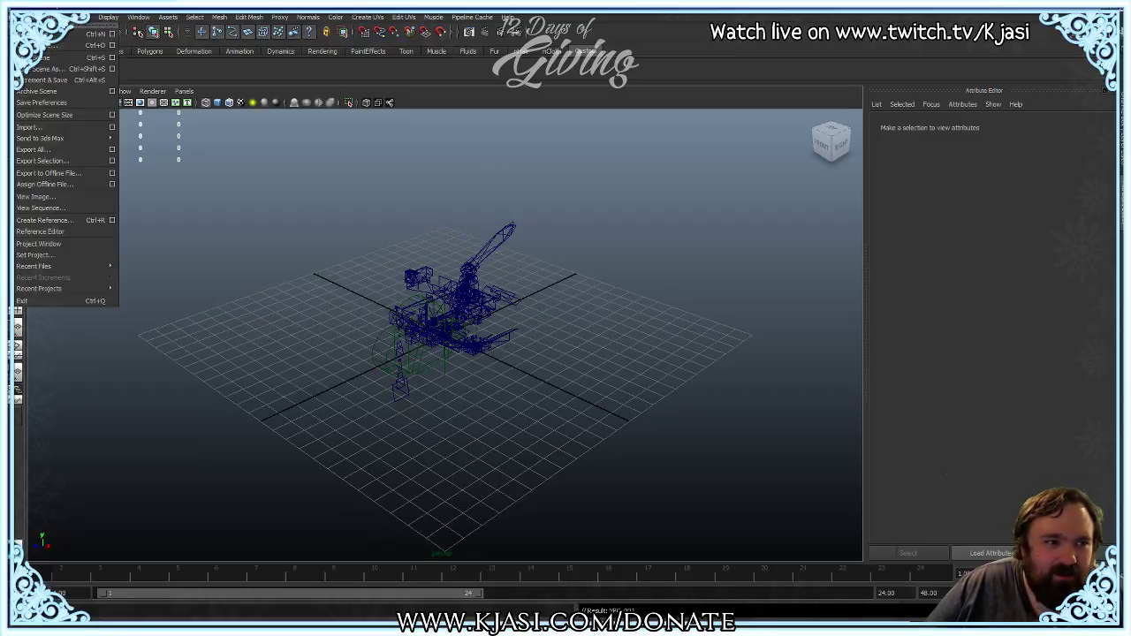
mouse_move(82, 269)
click(206, 274)
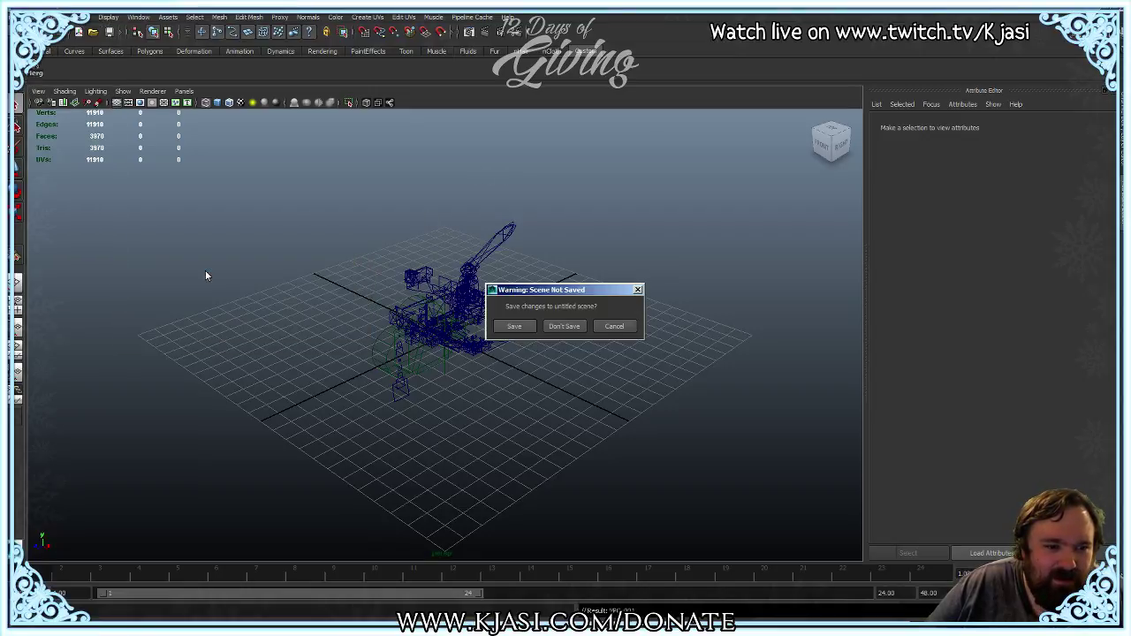
click(570, 326)
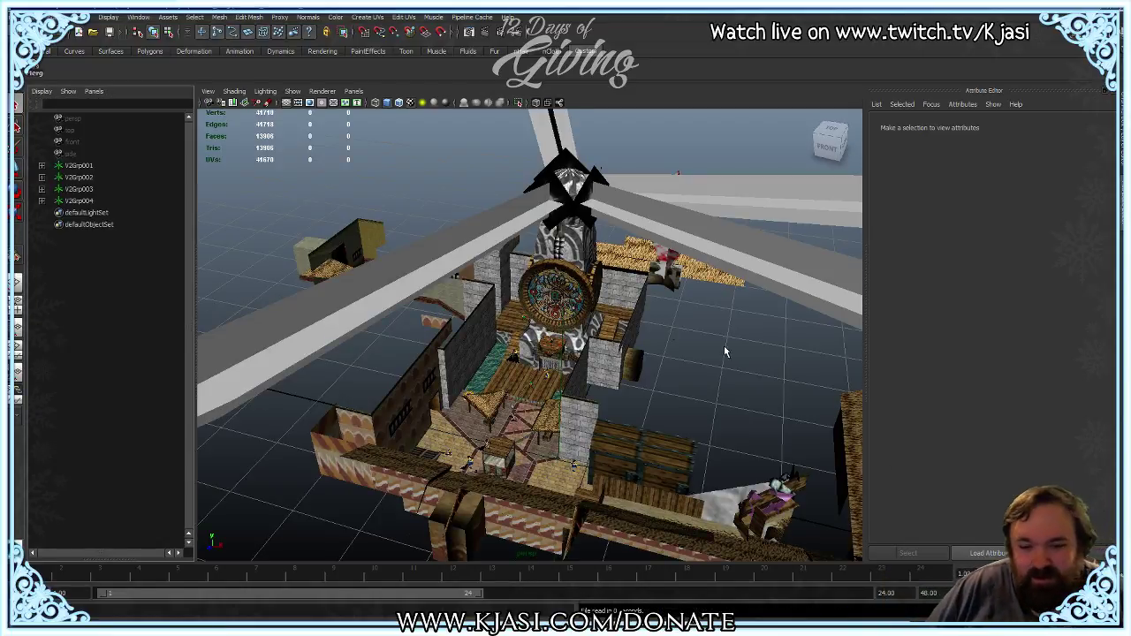
scroll(509, 464, up, 3)
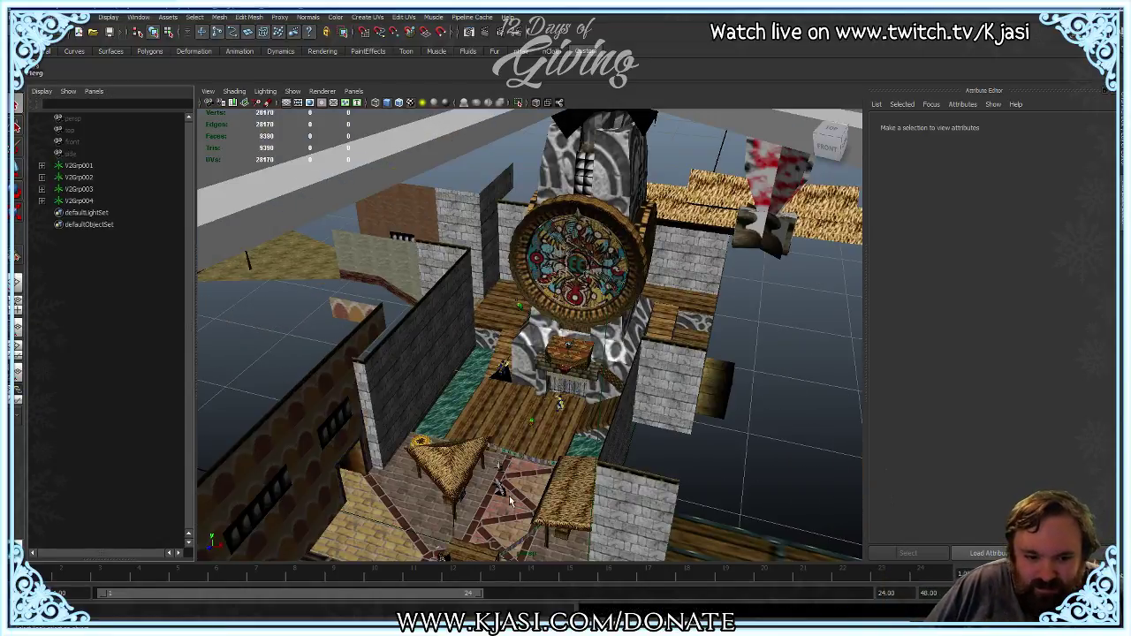
alt+drag(500, 504, 458, 388)
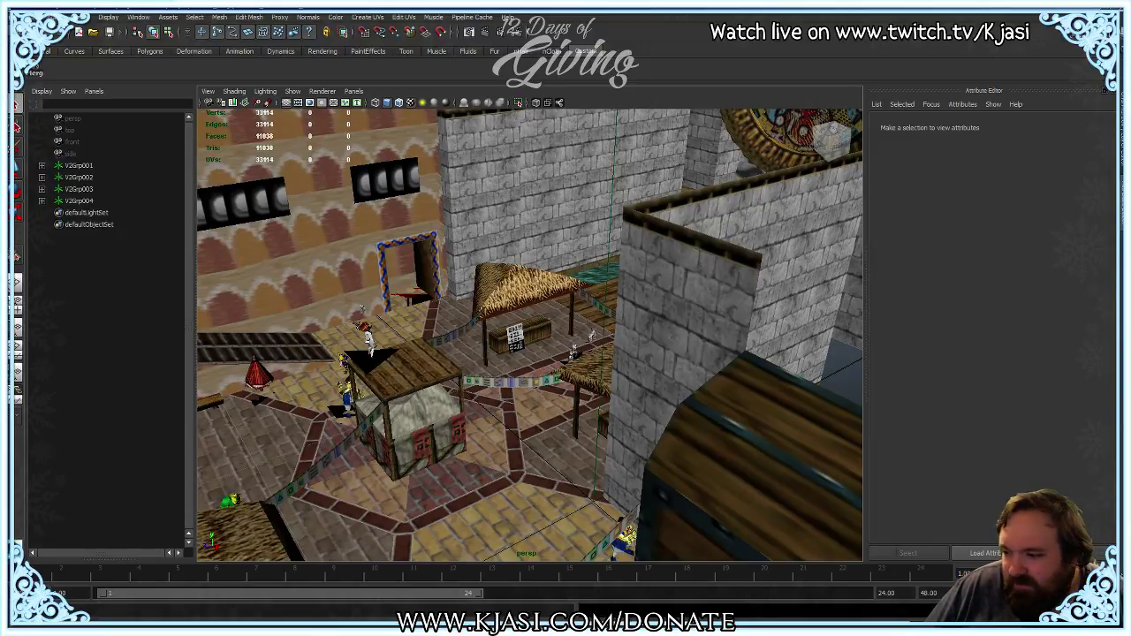
Step: Switch back to 3ds Max, add the selected geometry to Maya's current scene, and return to Maya
key(alt+Tab)
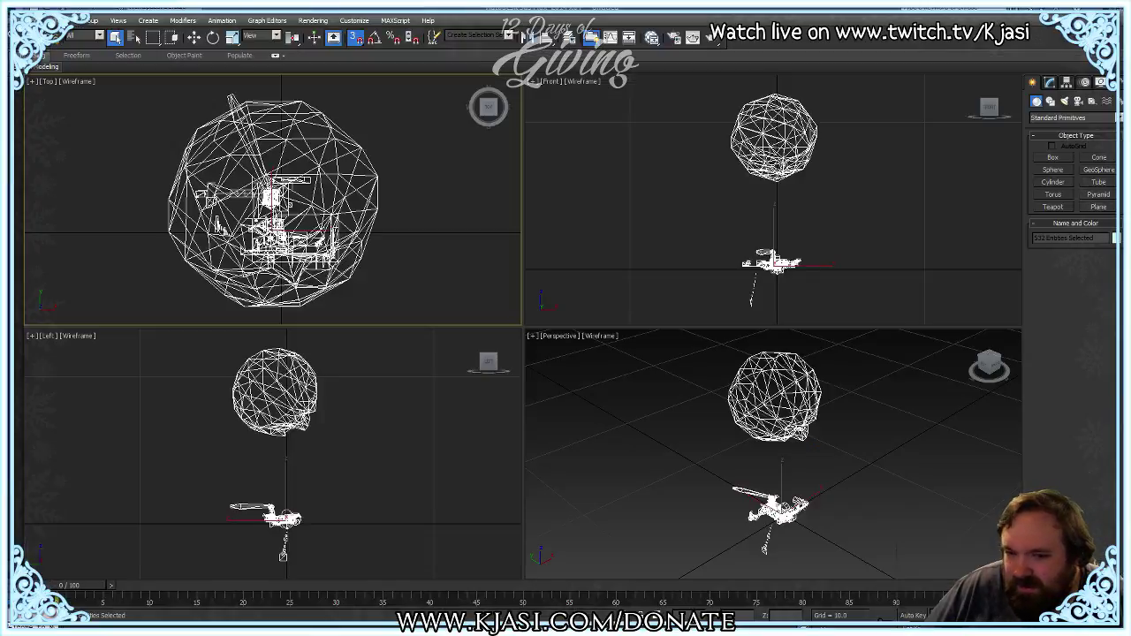
click(21, 18)
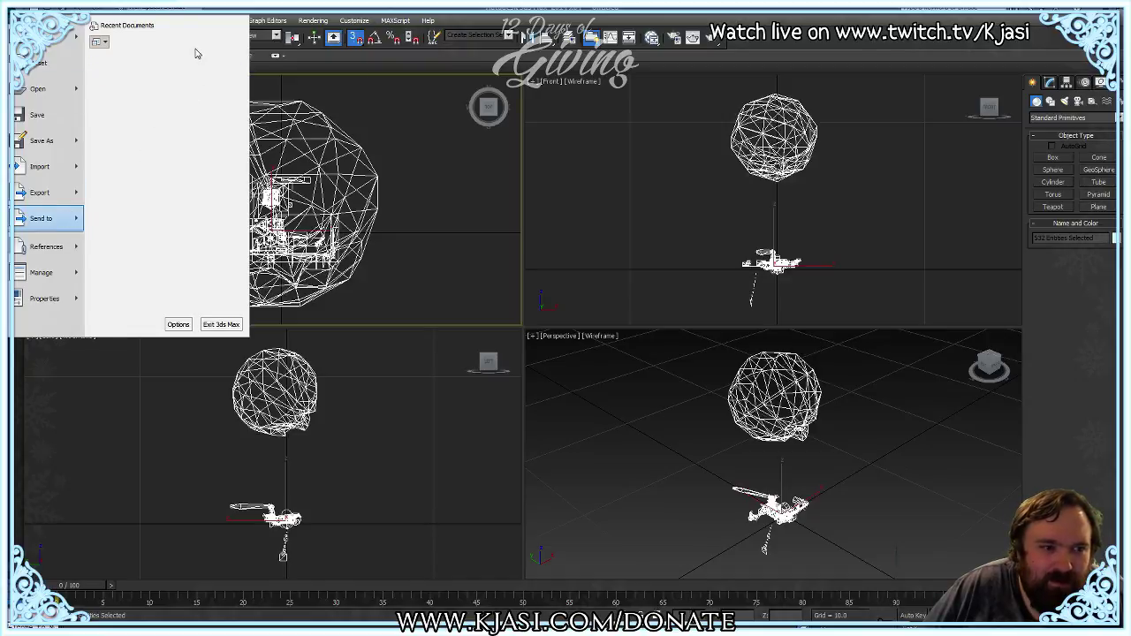
mouse_move(198, 53)
click(292, 84)
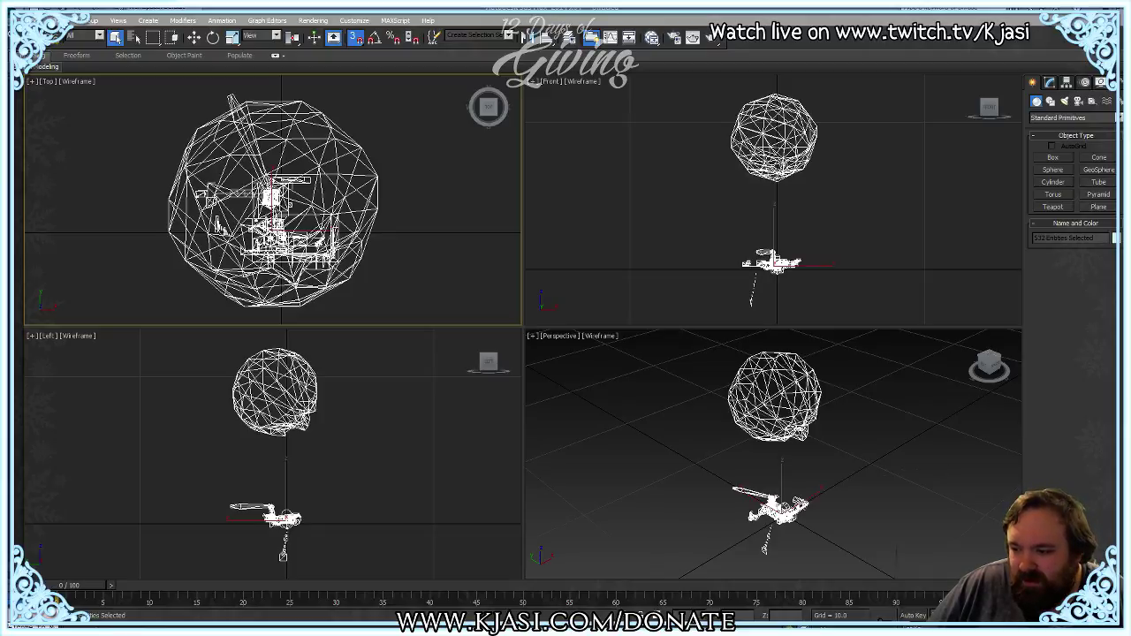
key(alt+Tab)
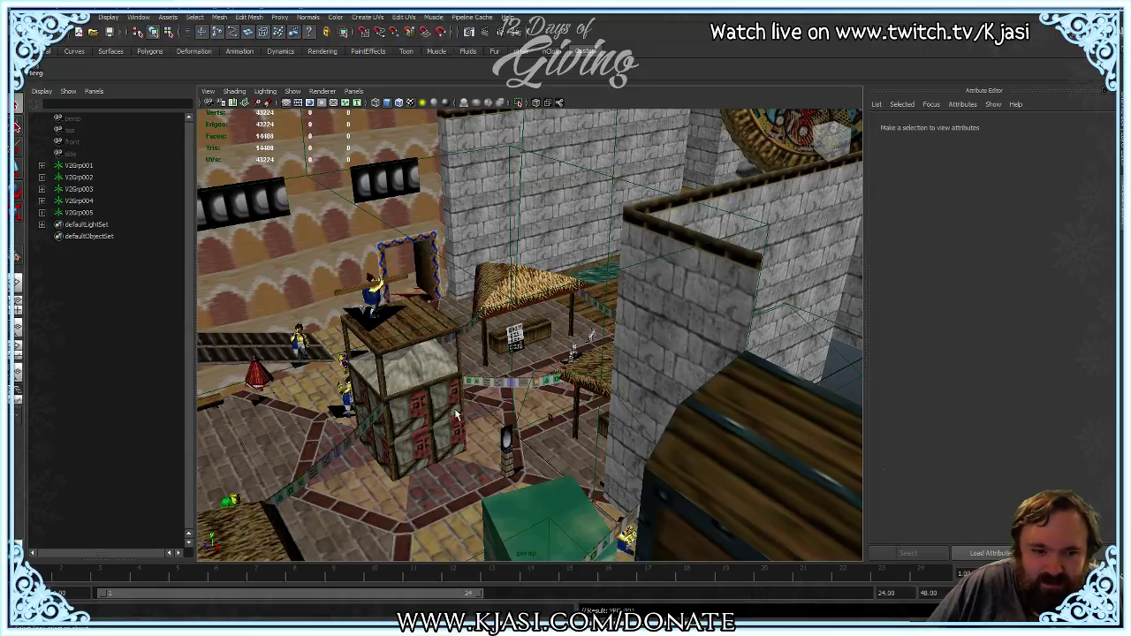
Step: Inspect the newly added geometry around the wooden tower in the town square and save the Maya scene
alt+right_drag(420, 440, 575, 301)
alt+drag(575, 301, 394, 340)
alt+drag(352, 388, 539, 341)
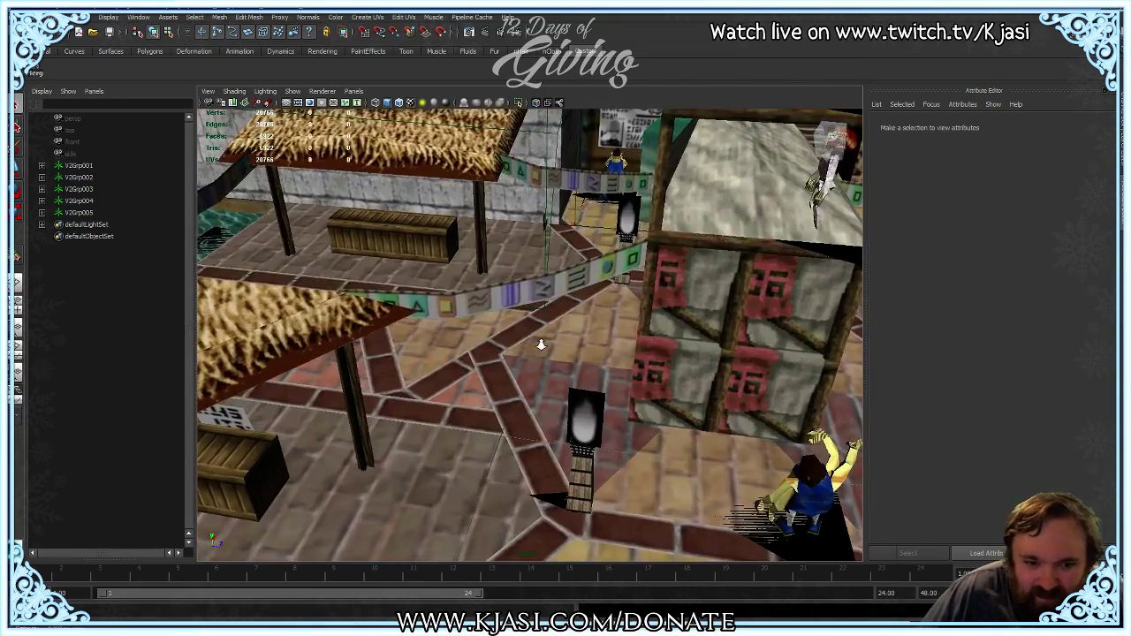
click(589, 415)
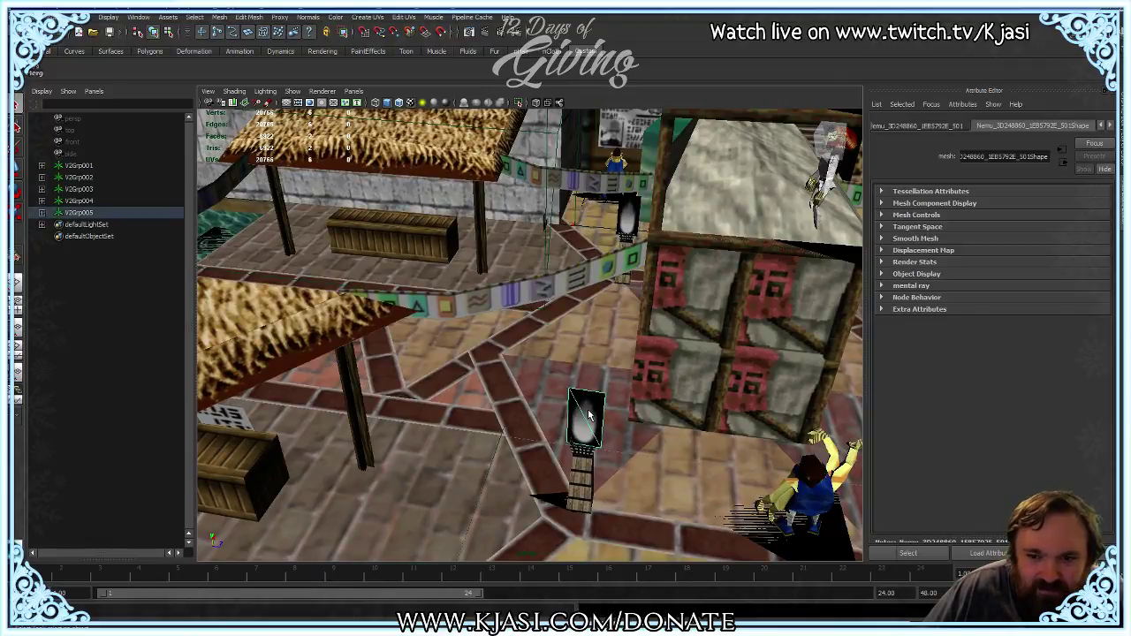
alt+drag(539, 311, 451, 347)
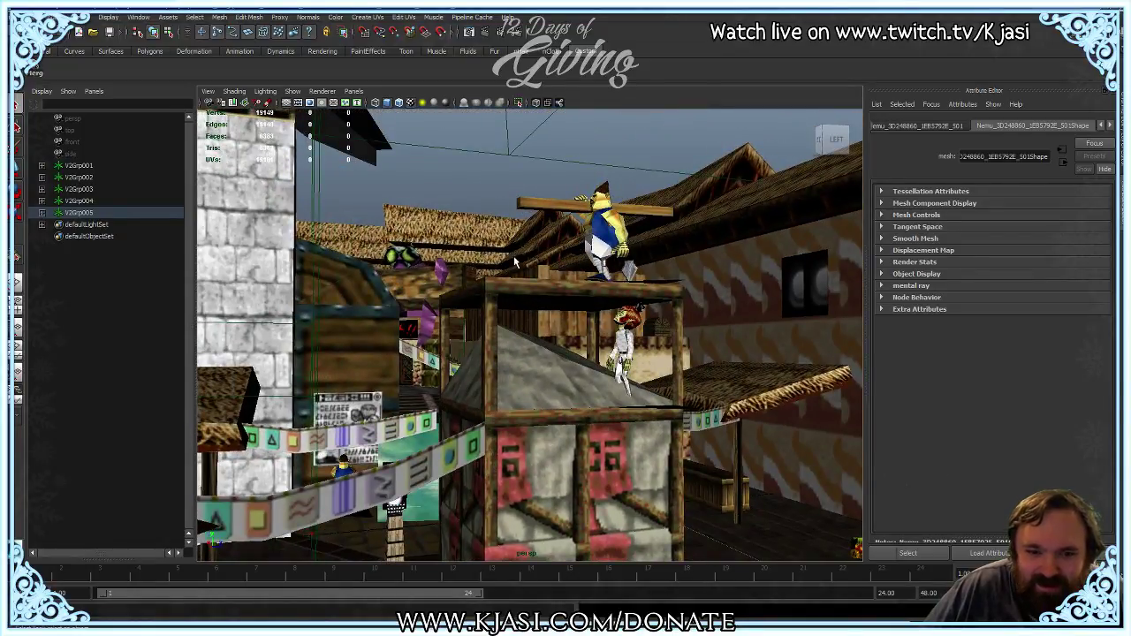
alt+drag(516, 262, 497, 336)
scroll(574, 385, down, 3)
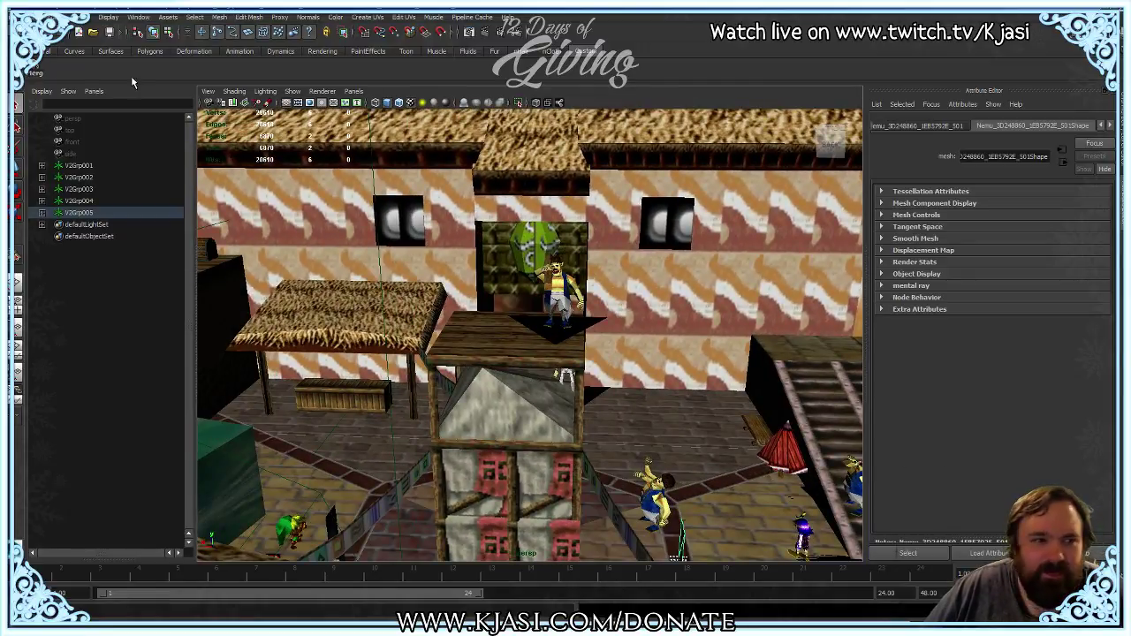
click(109, 32)
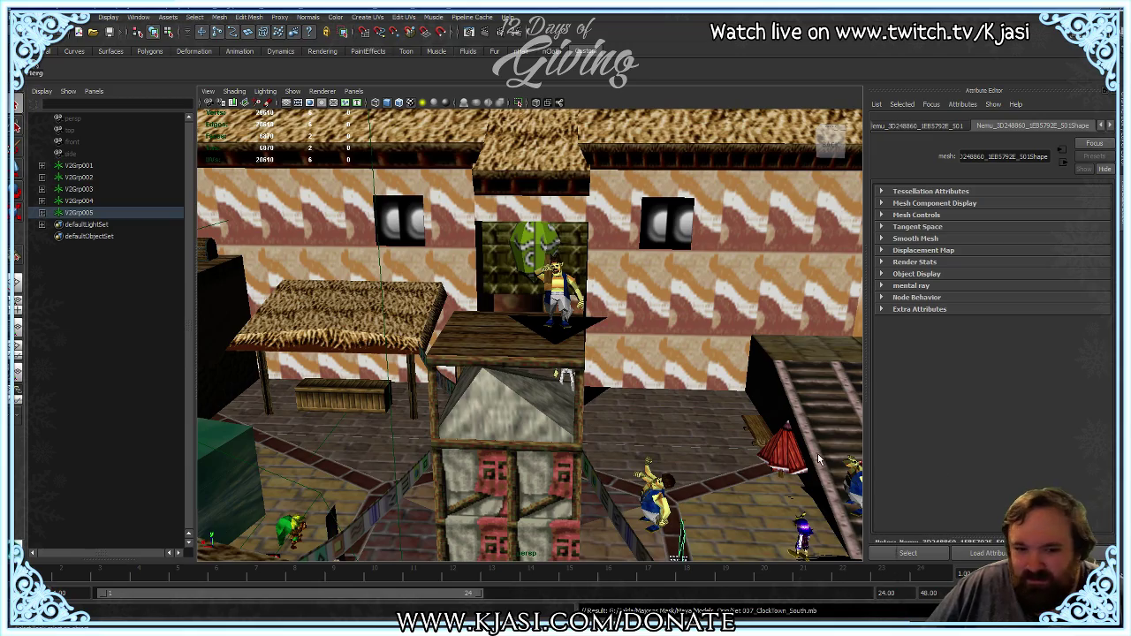
alt+drag(819, 459, 884, 336)
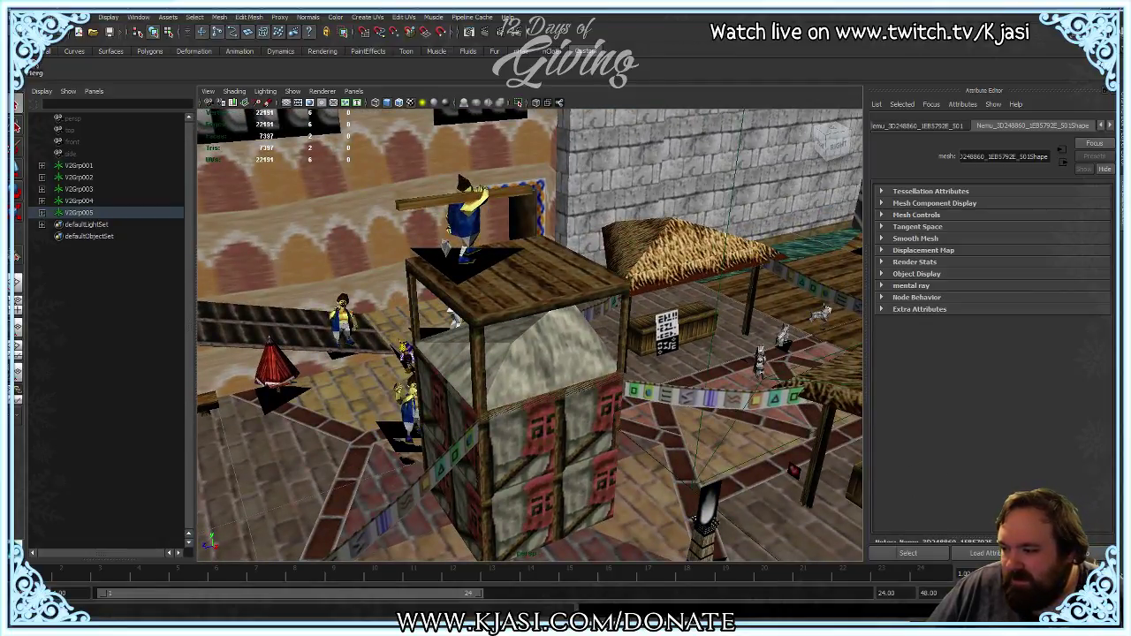
Step: Switch to the 1964 emulator, resume the game and deposit all 42 Rupees with the banker
key(alt+Tab)
click(367, 141)
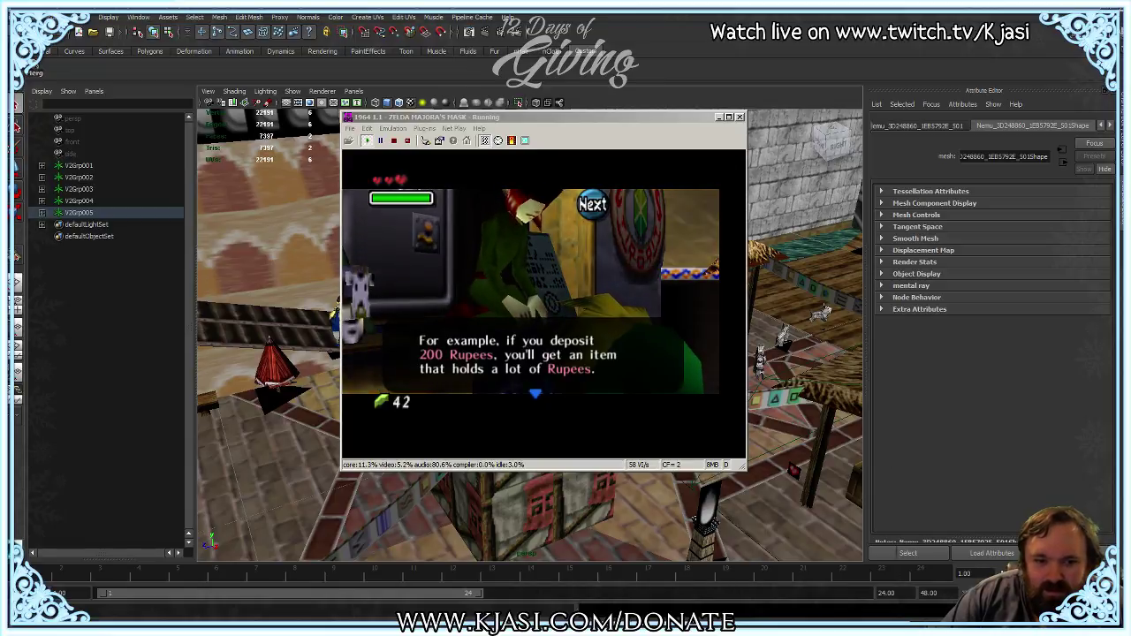
key(x)
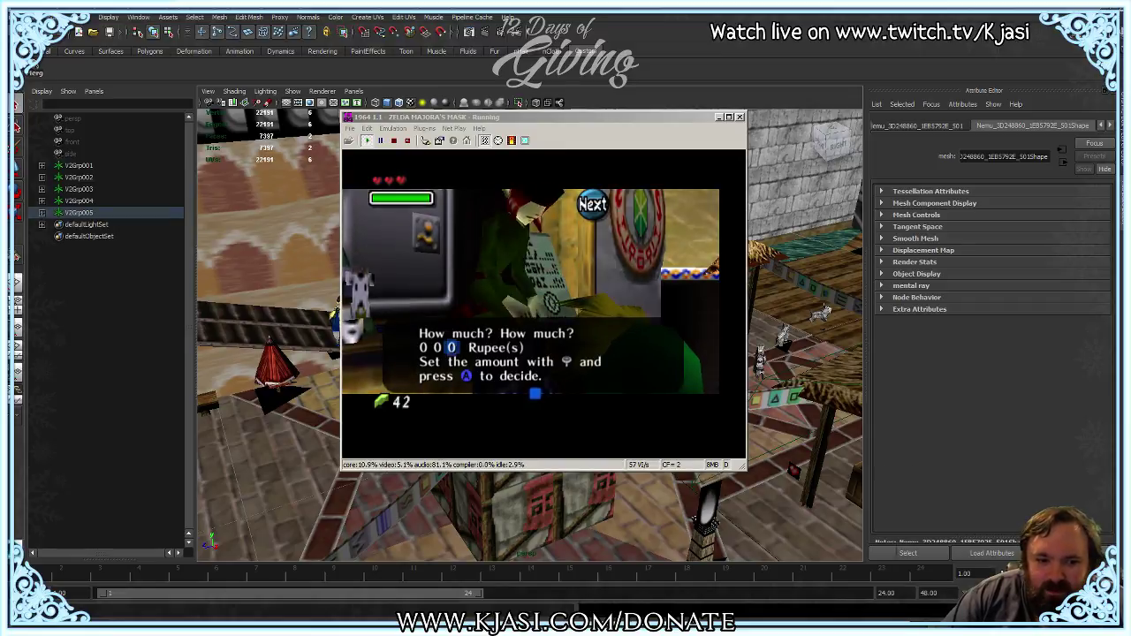
key(Left)
key(Up)
key(Up)
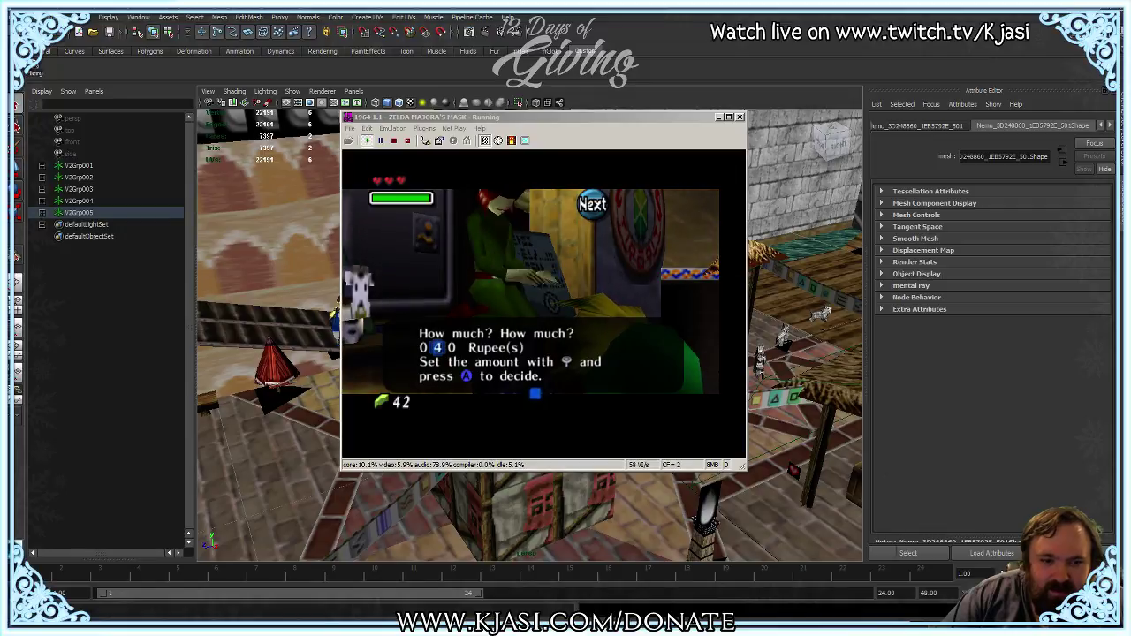
key(x)
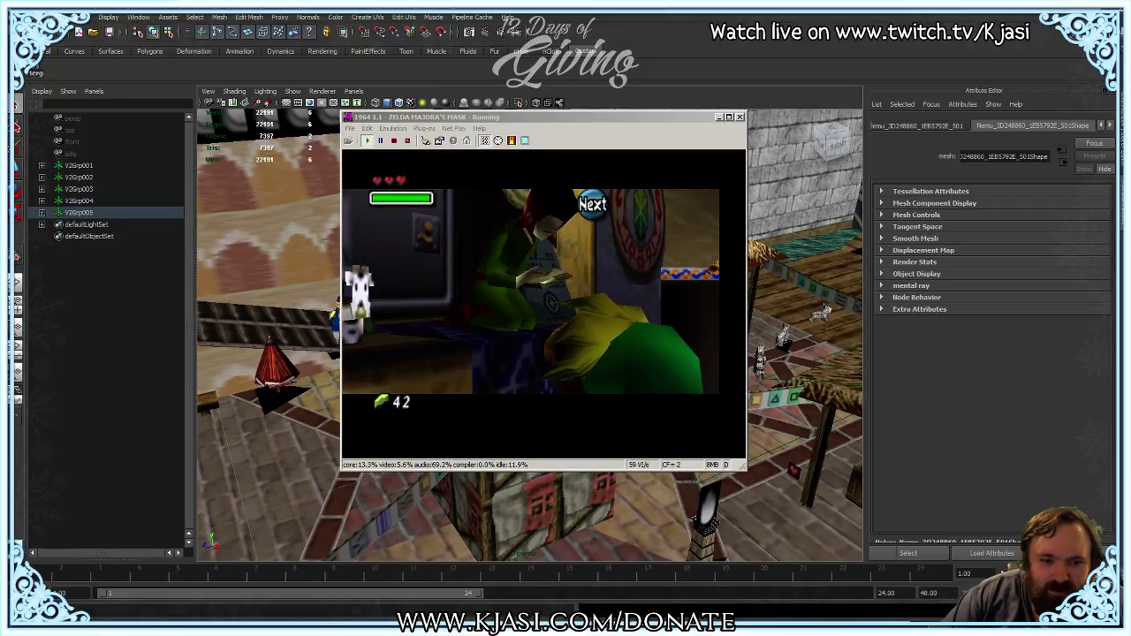
key(x)
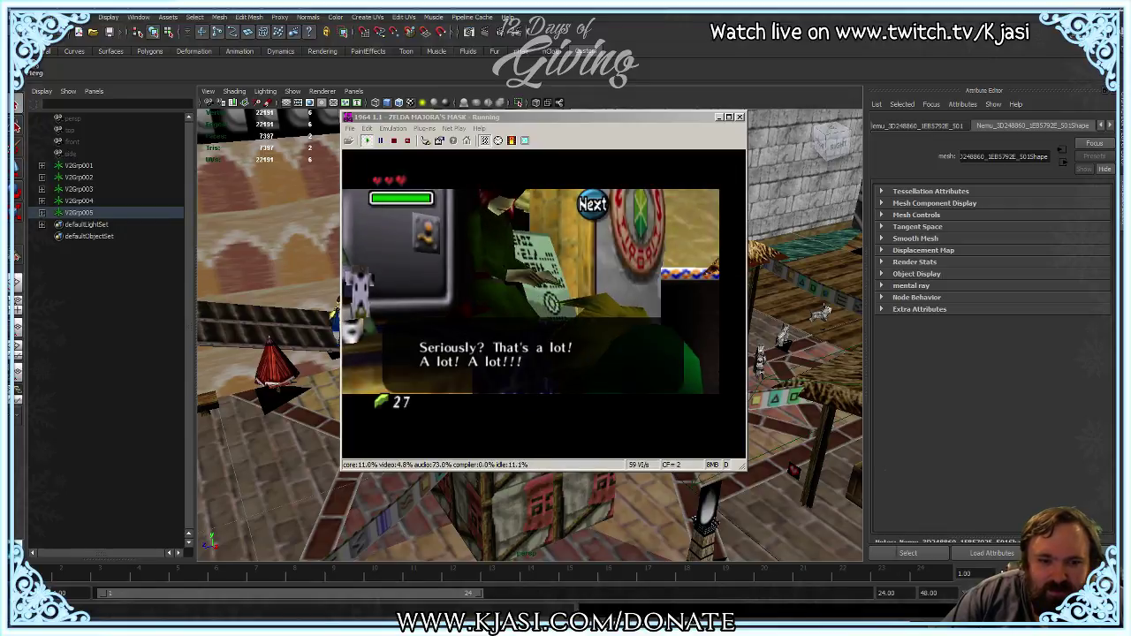
key(x)
key(x)
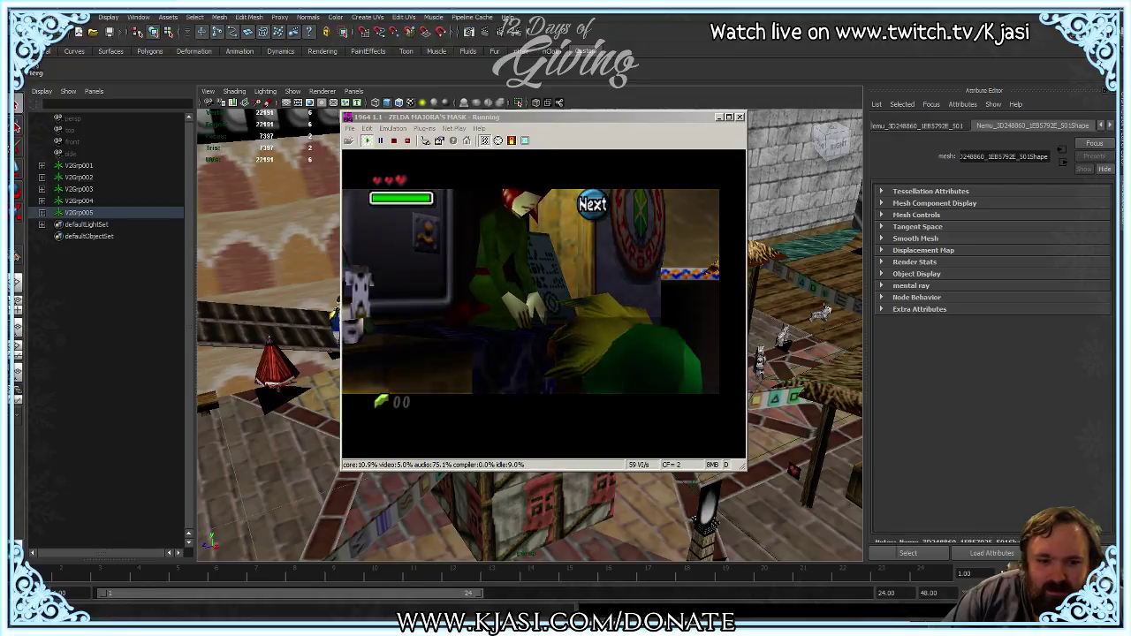
key(x)
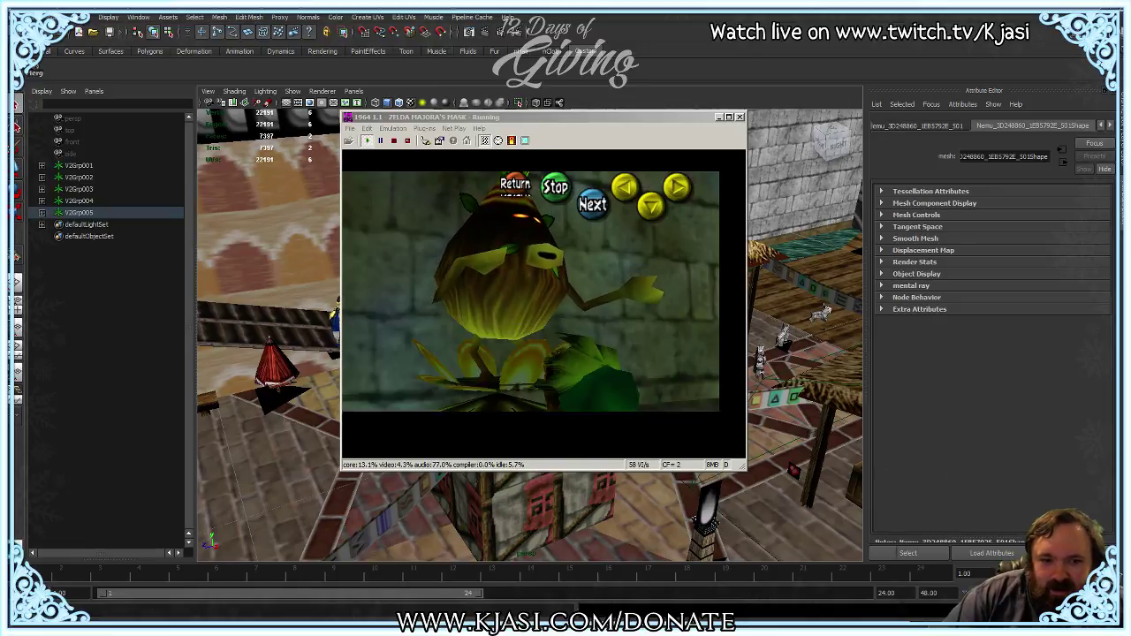
Step: Equip the glowing blue stone to the left C slot from the Select Item screen and offer it to the Deku Scrub
key(Return)
key(z)
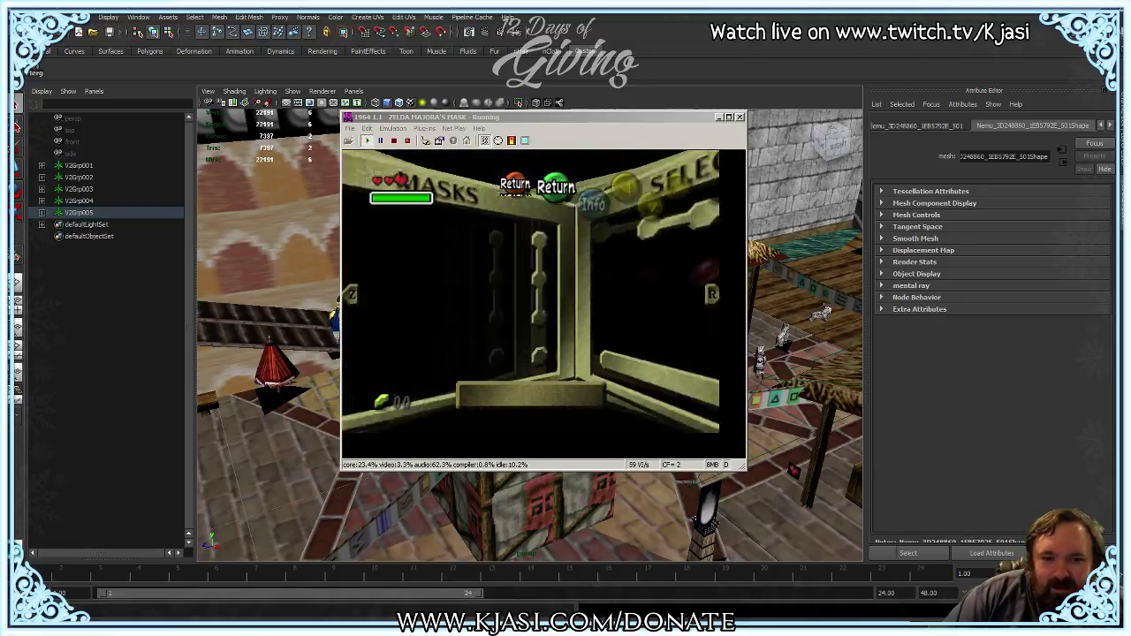
key(r)
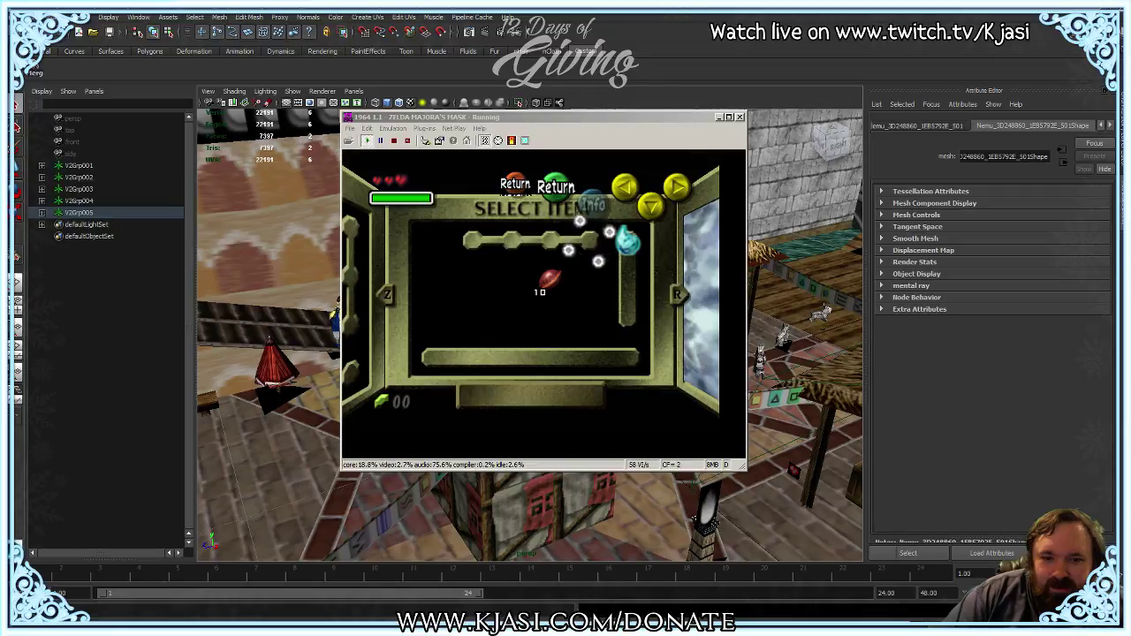
key(Return)
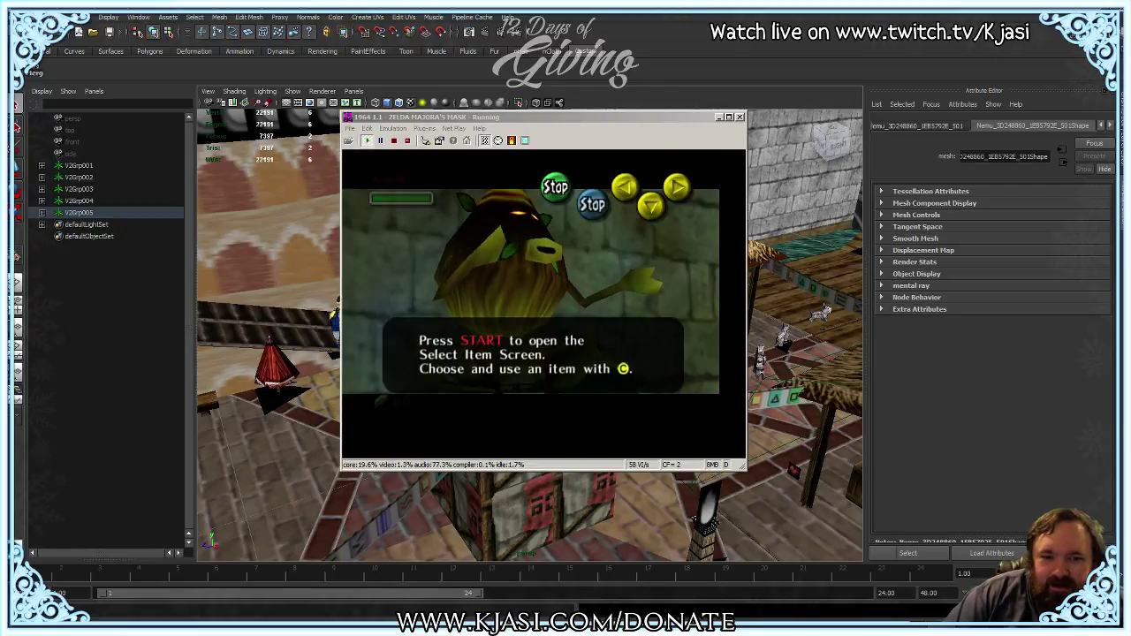
key(Return)
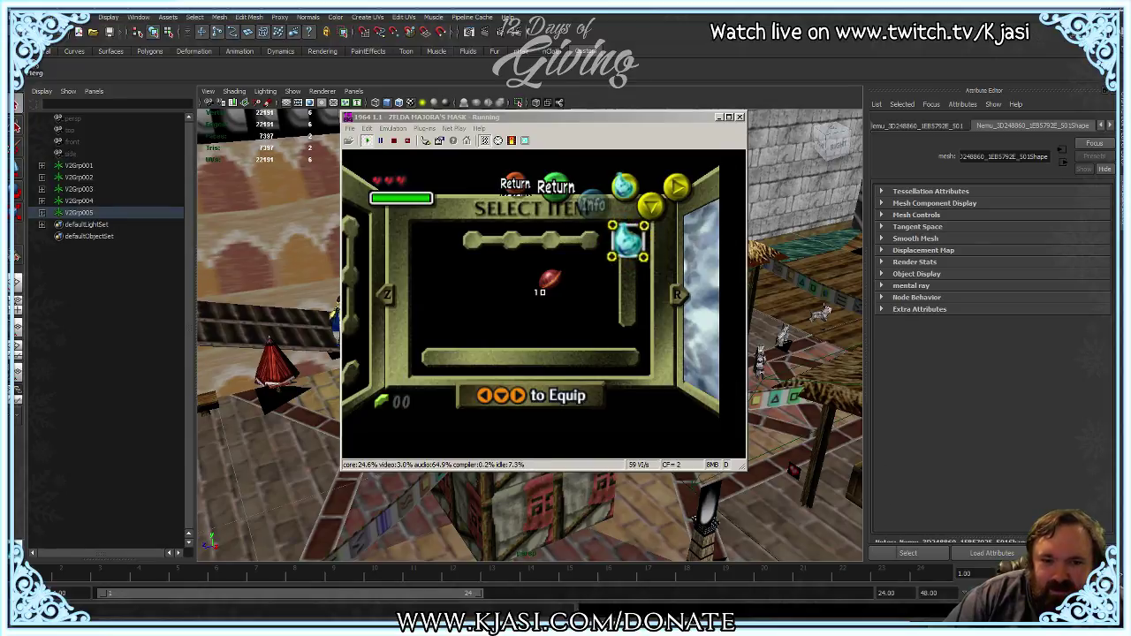
key(Return)
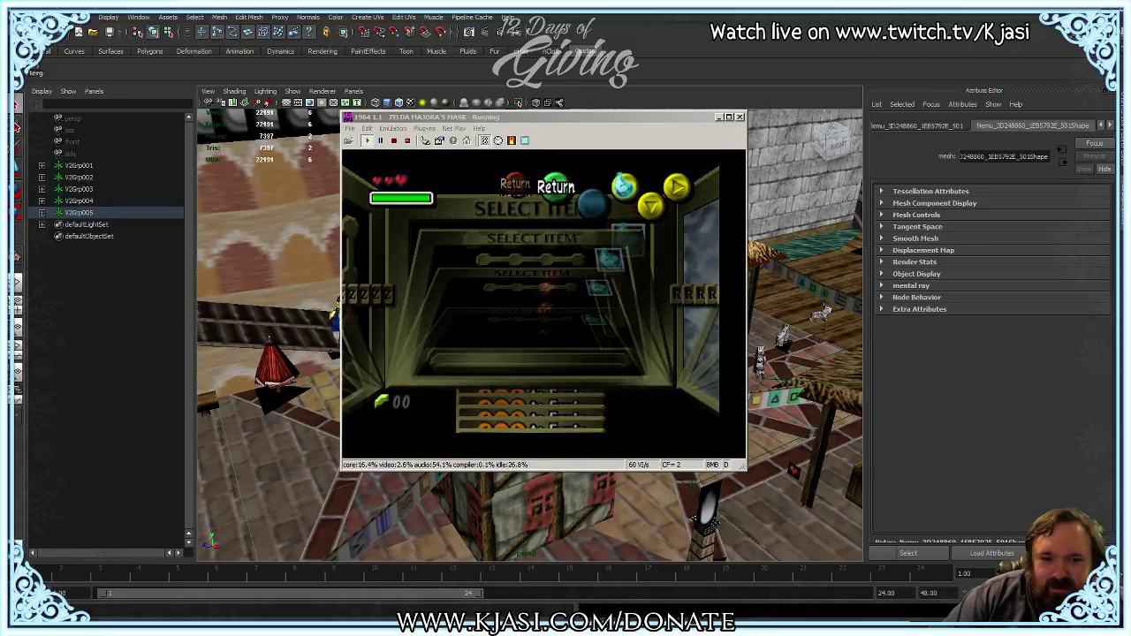
key(Return)
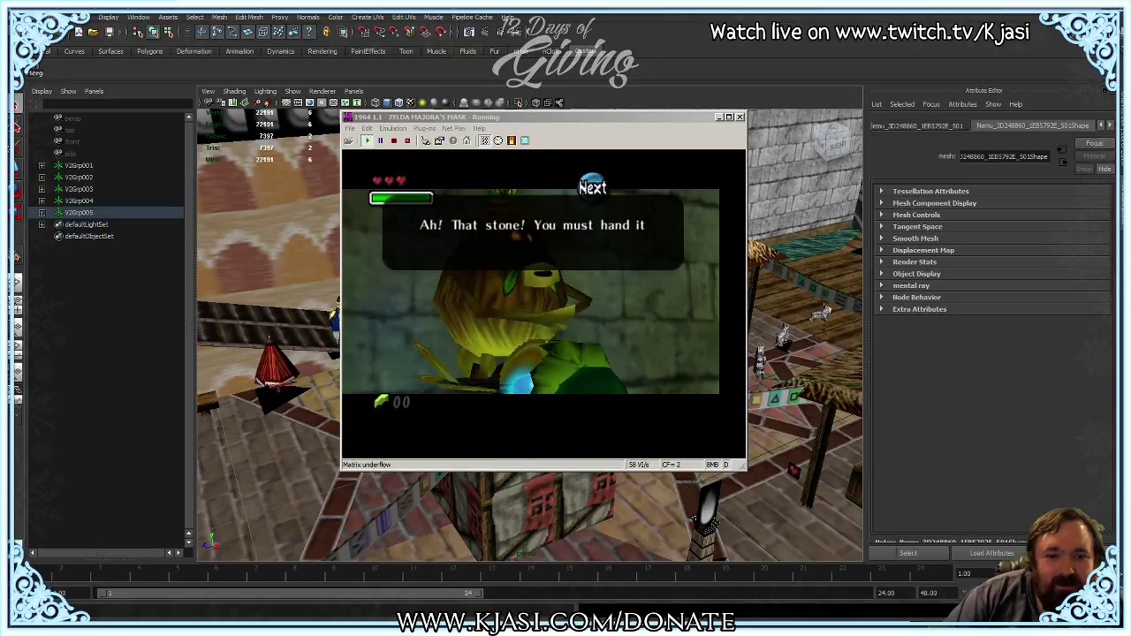
key(Return)
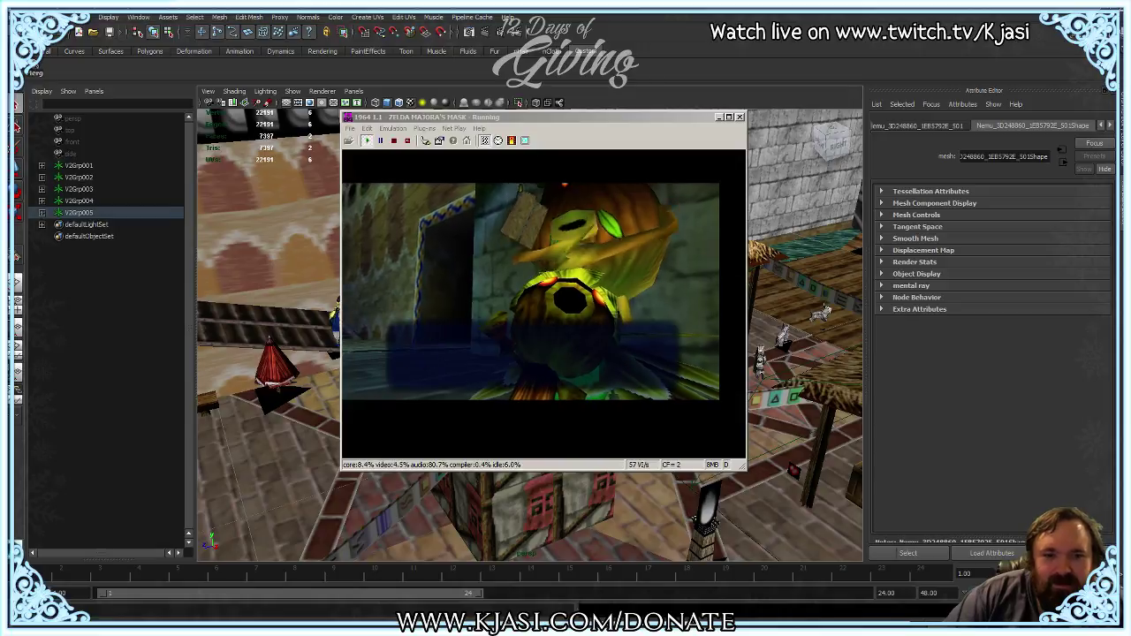
Step: Advance through the Deku Scrub's dialogue, collect the piece of heart and dismiss its message
key(Return)
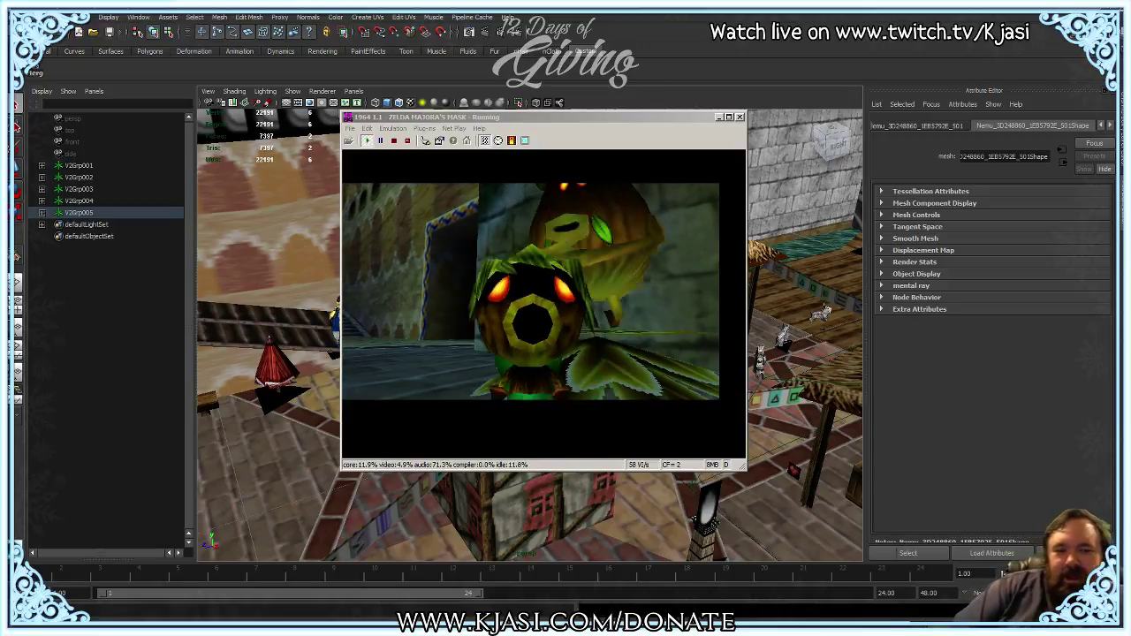
key(Return)
key(Return)
key(Return)
key(Return)
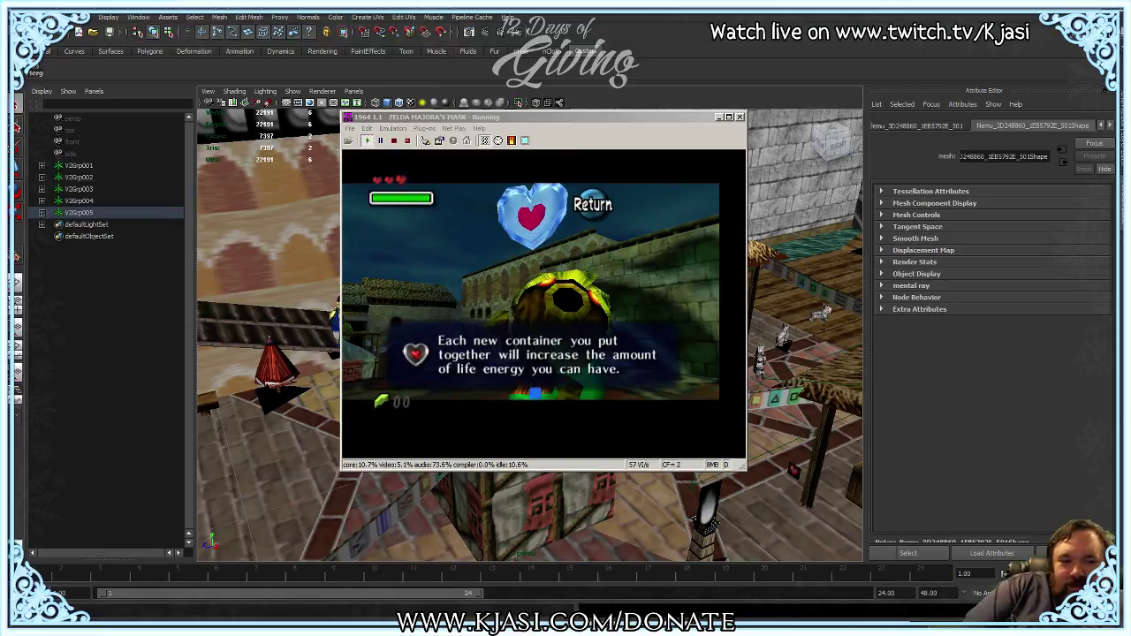
key(x)
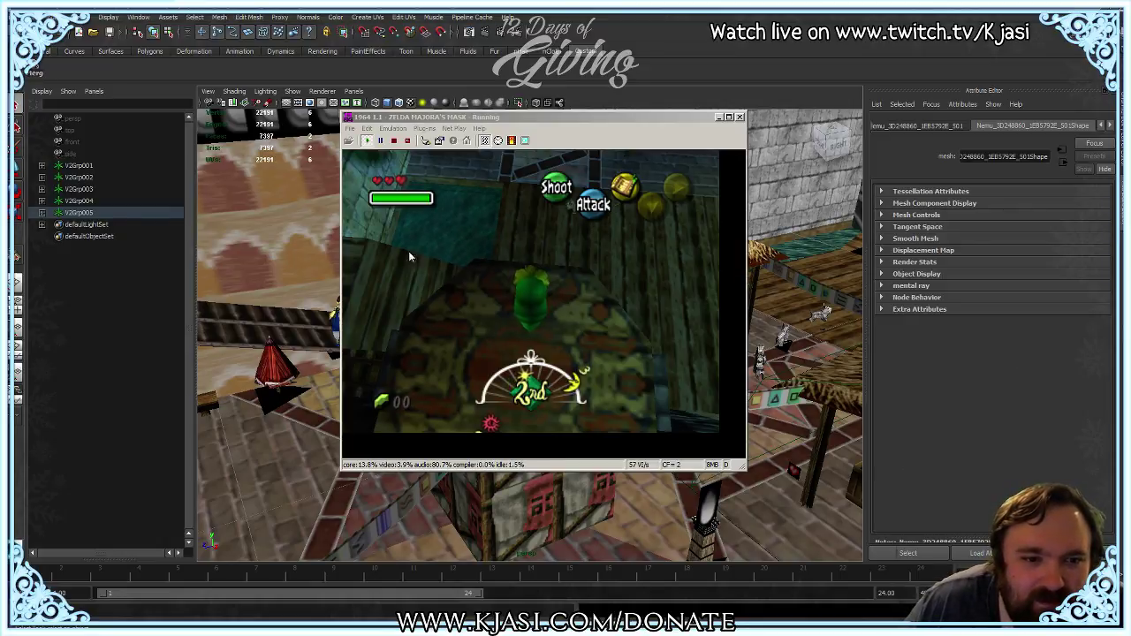
Step: Turn on the automatic counter factor, and try the 8 x 4 Half Rate counter factor on the running game
click(499, 144)
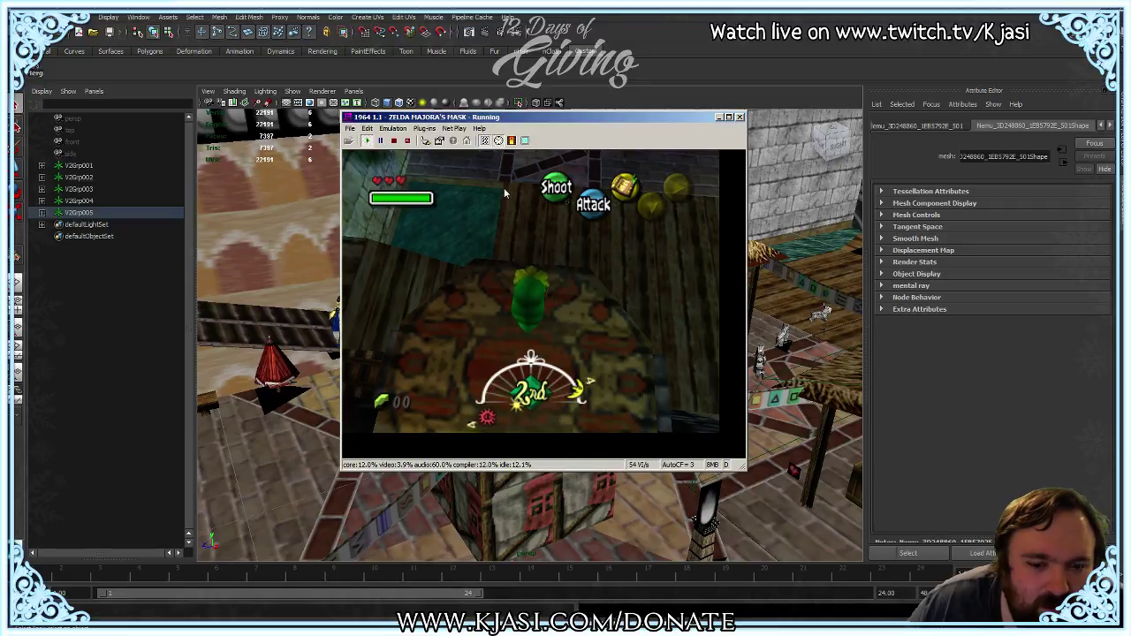
click(394, 130)
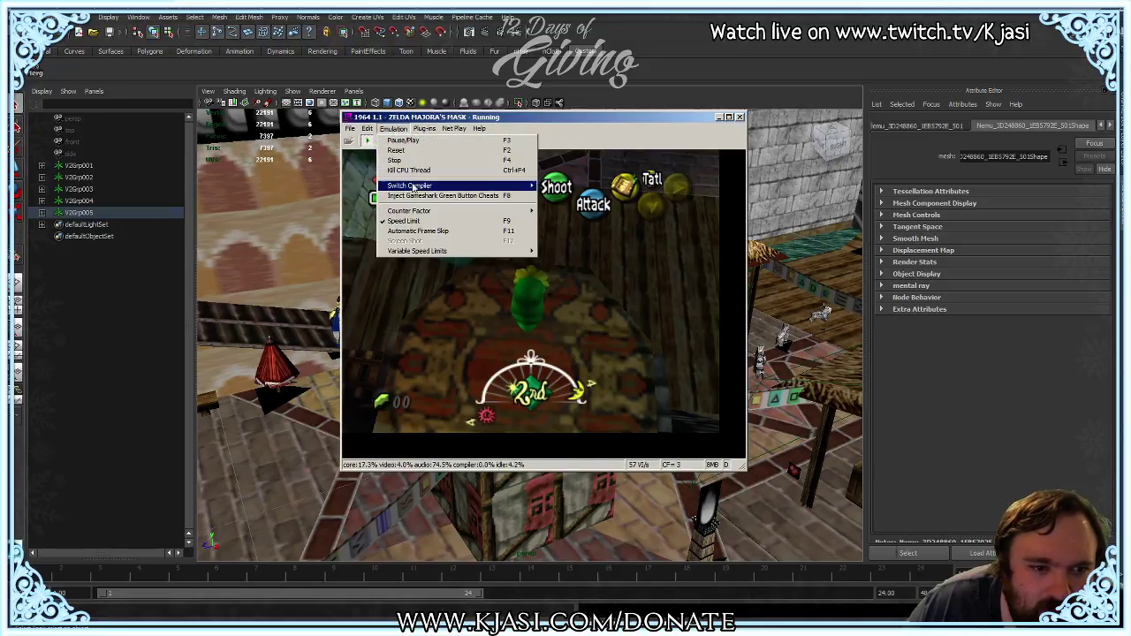
mouse_move(441, 213)
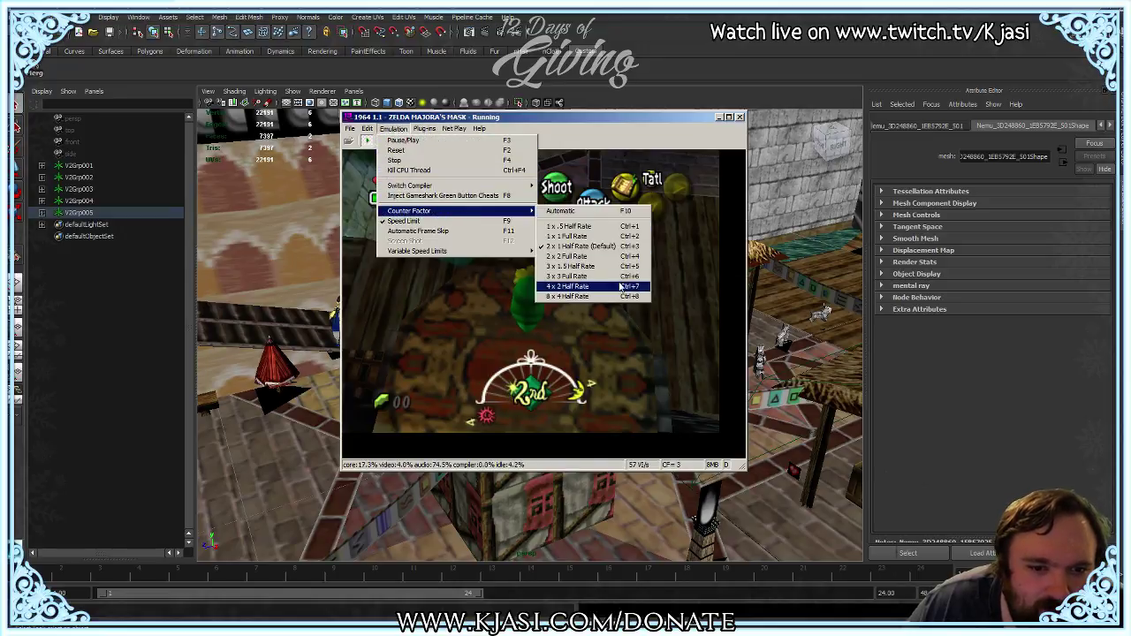
click(593, 297)
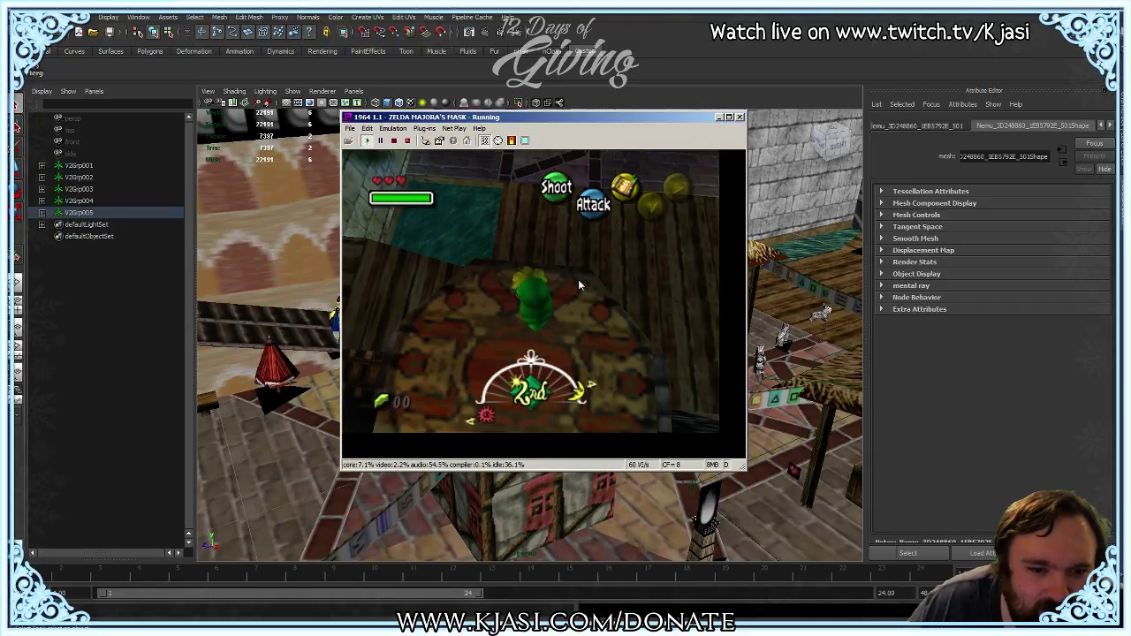
Step: Set the emulator's counter factor to 1 x .5 Half Rate and disable the speed limit
click(394, 129)
mouse_move(477, 211)
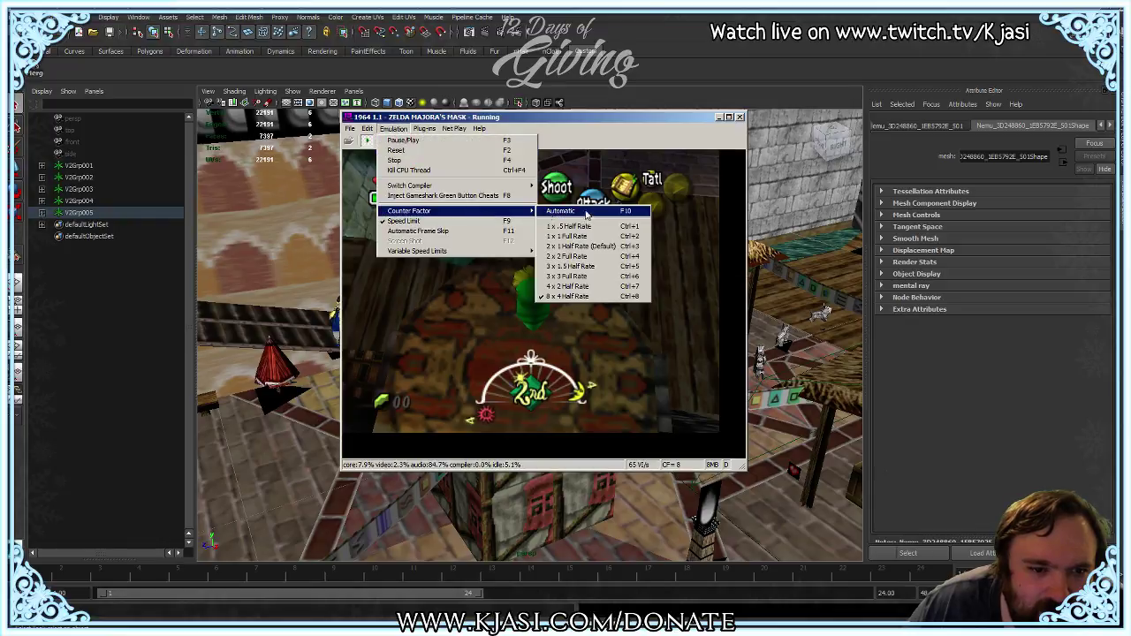
click(592, 228)
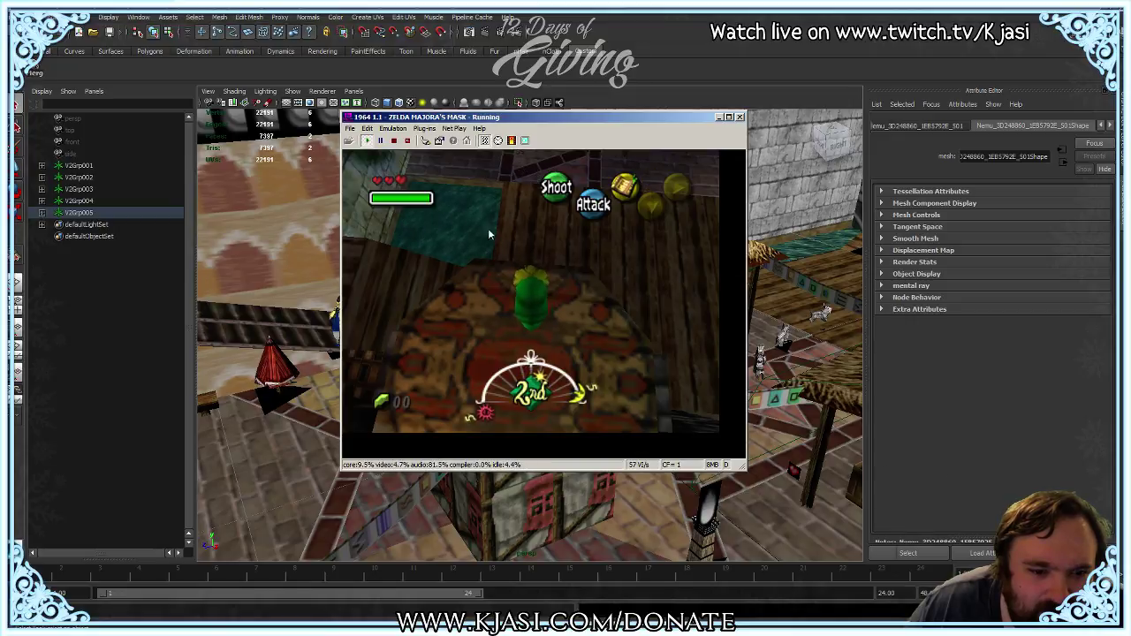
click(403, 130)
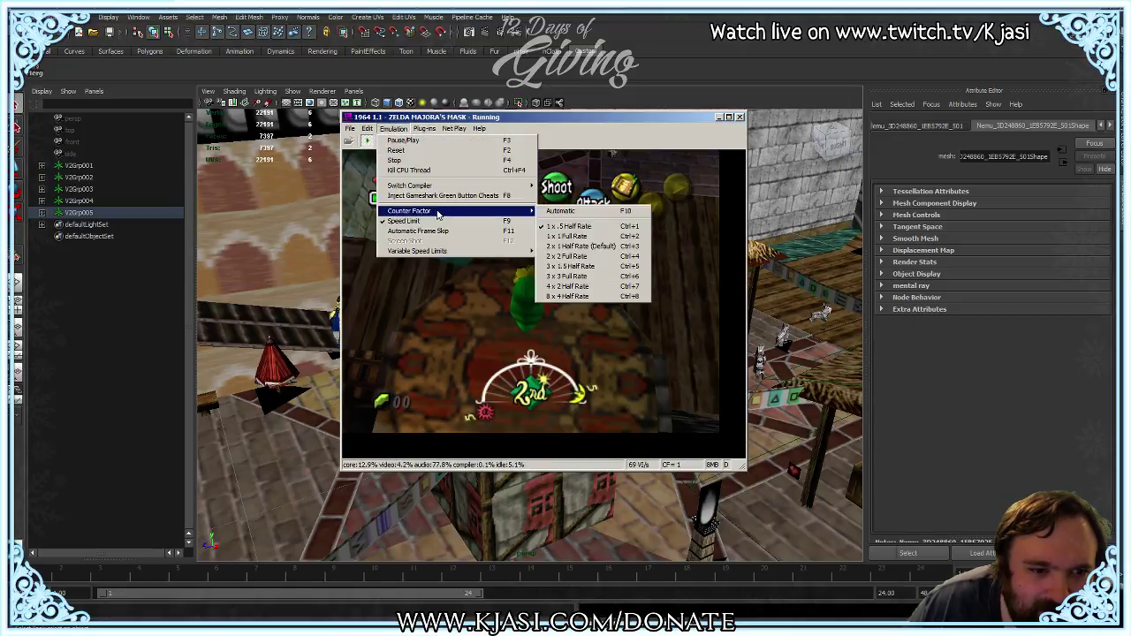
click(438, 228)
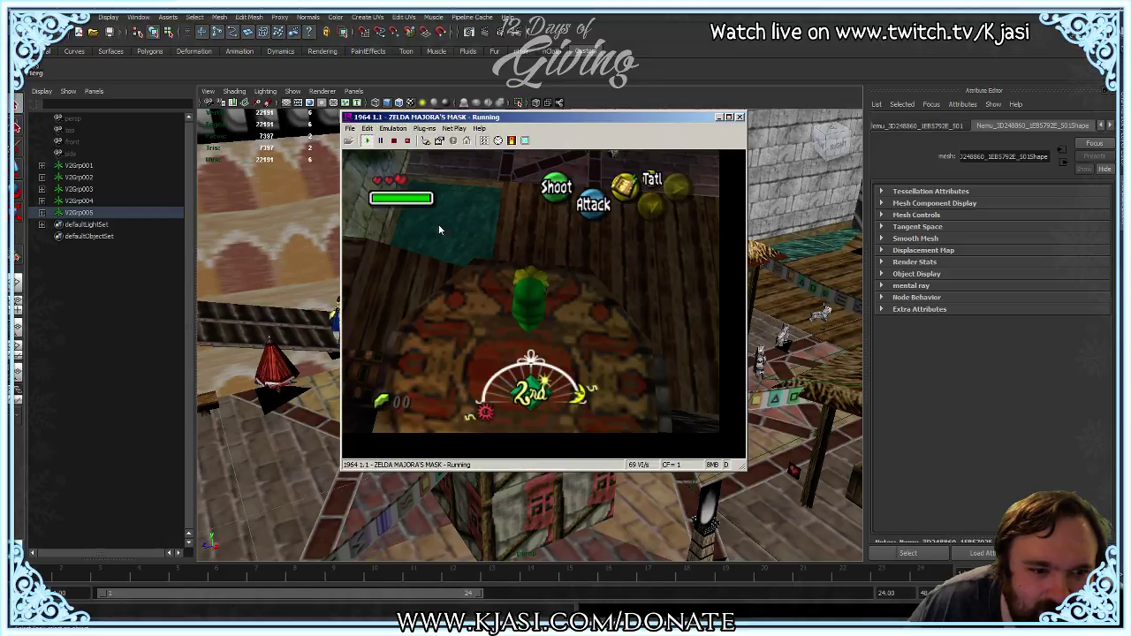
Step: Switch the emulator's counter factor to Automatic
click(394, 131)
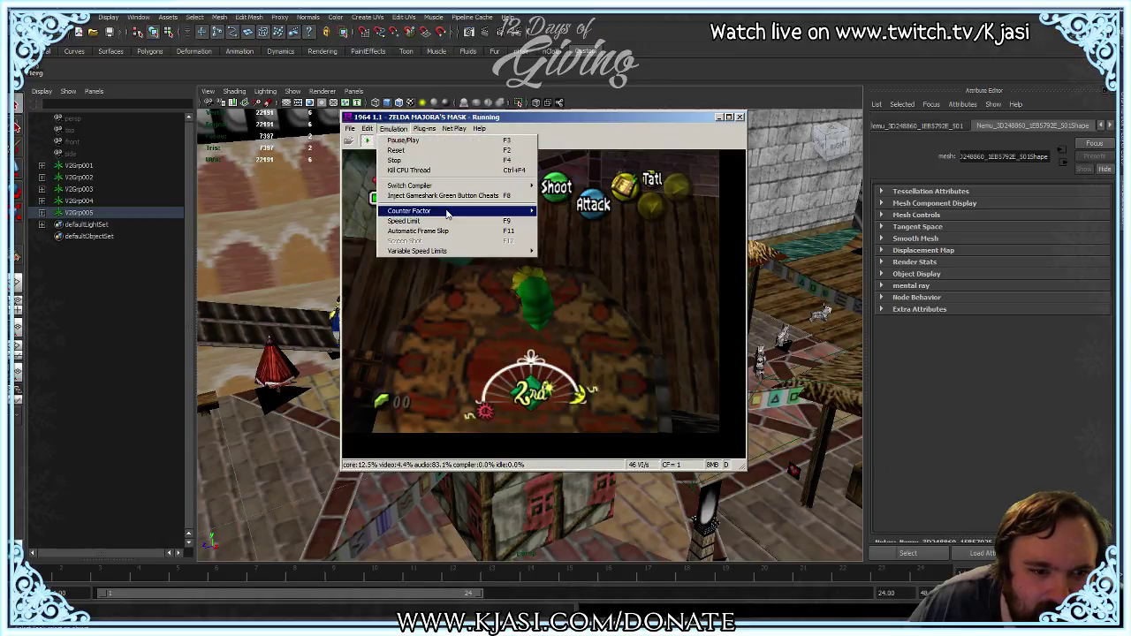
mouse_move(446, 212)
click(580, 213)
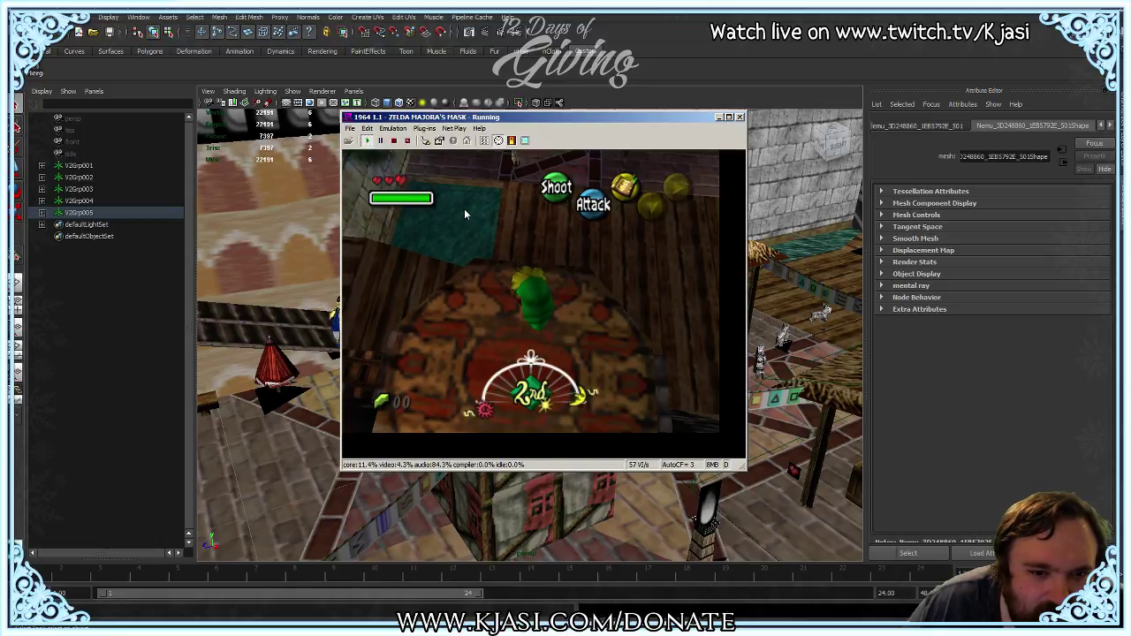
Step: Increase the emulator's variable speed limit, let the game reach the final day, and turn off the automatic counter factor
click(395, 128)
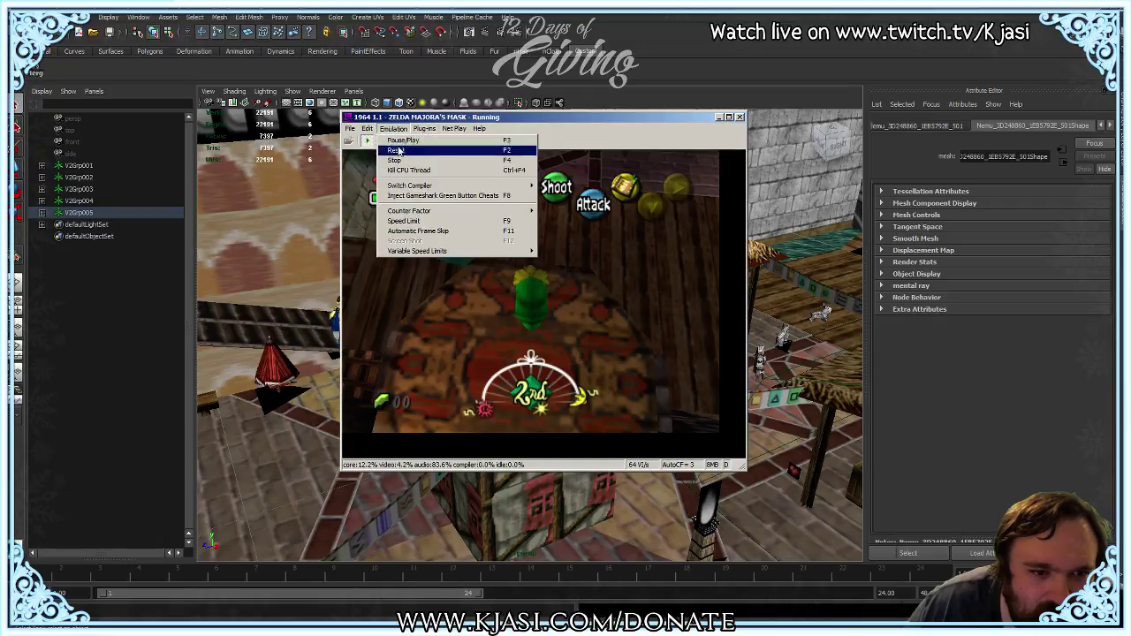
mouse_move(439, 214)
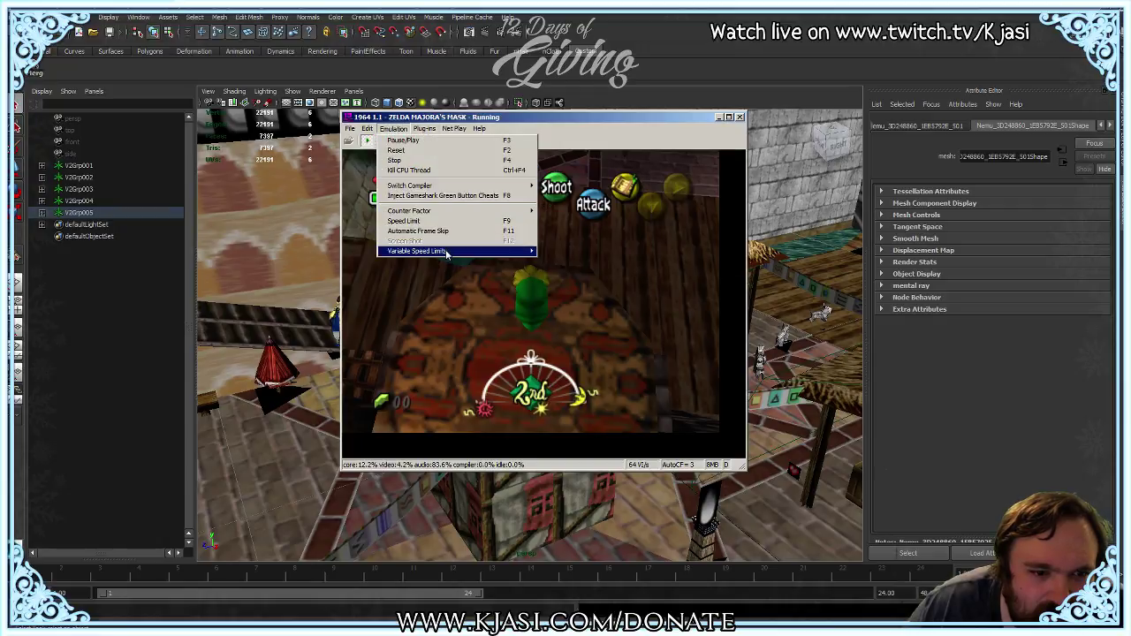
mouse_move(448, 254)
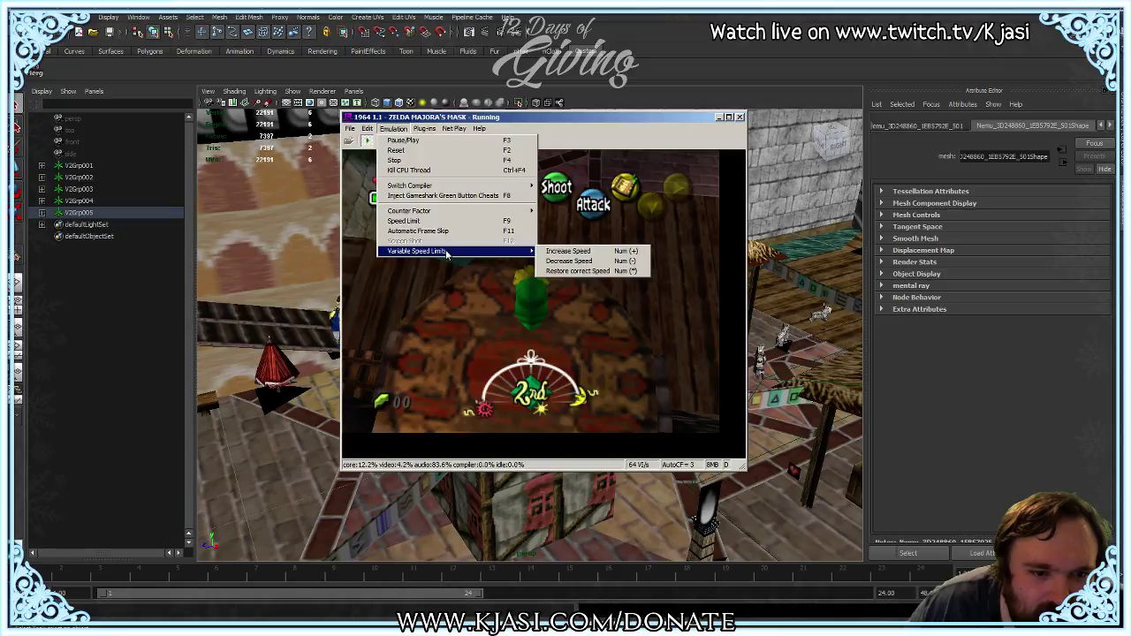
click(594, 252)
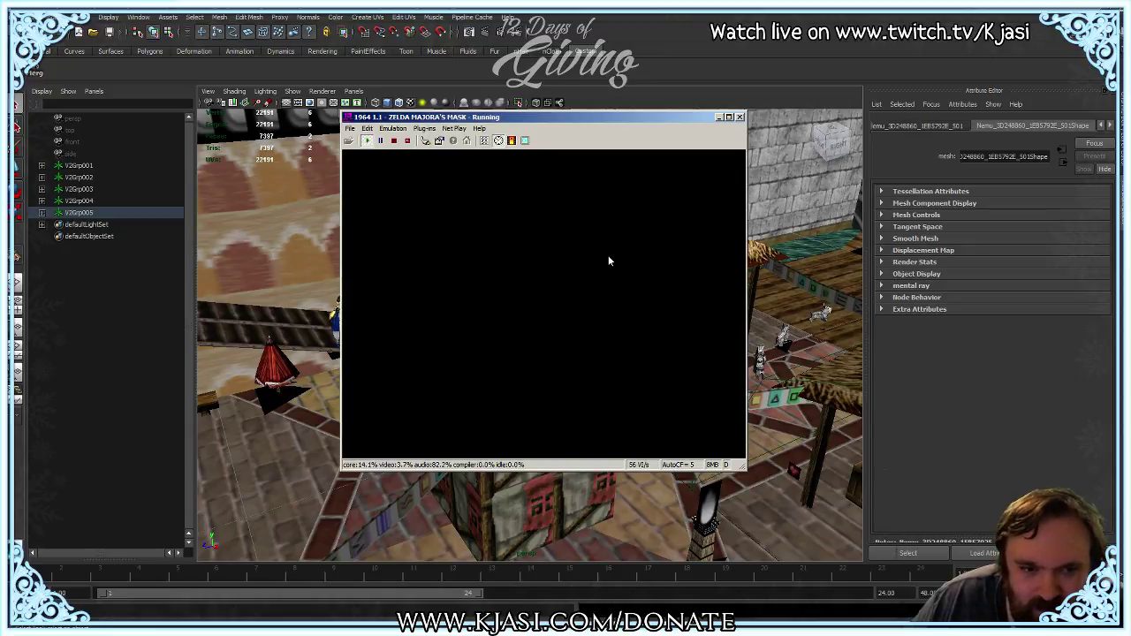
click(500, 142)
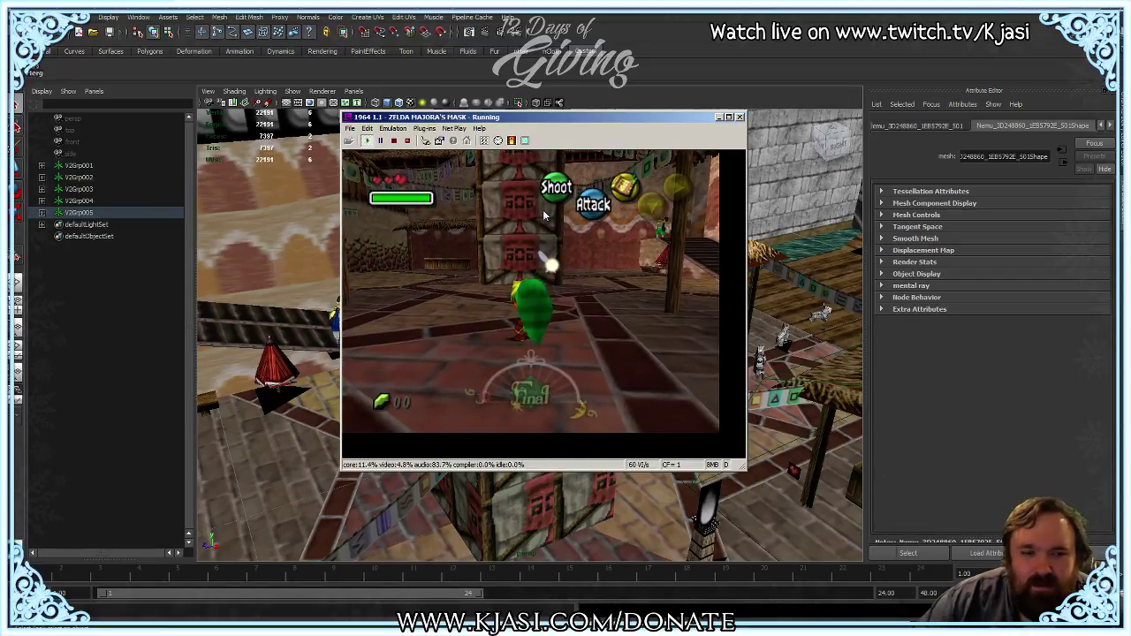
Step: Pause the game facing the wooden tower, enable Export VRML in the video debugger, and run the game briefly to export the scene
key(F3)
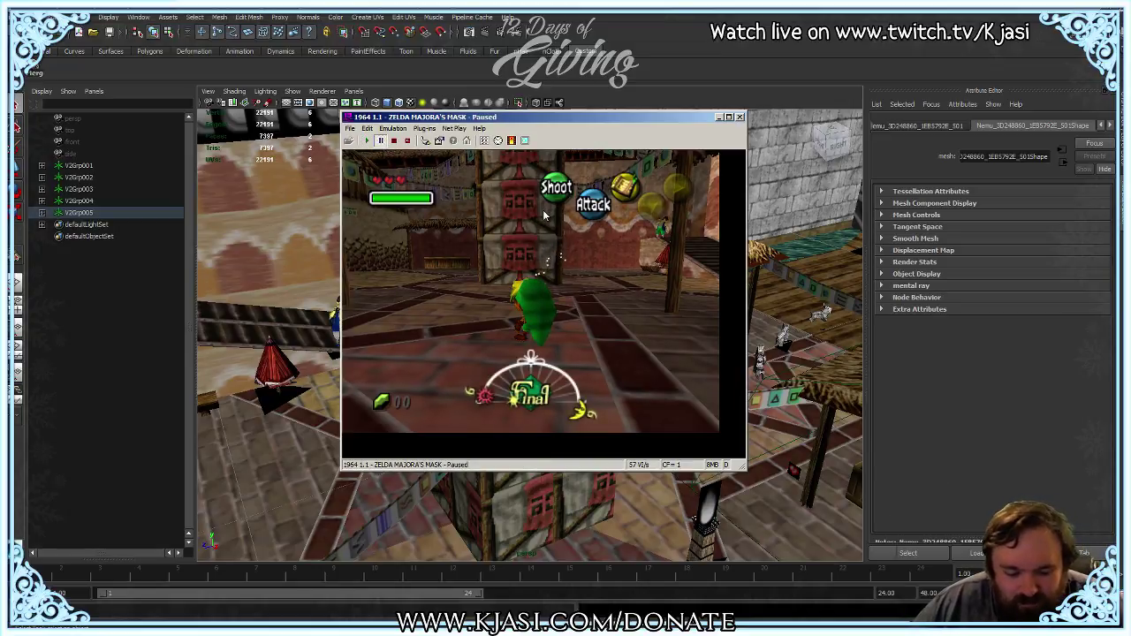
key(ctrl+v)
click(380, 243)
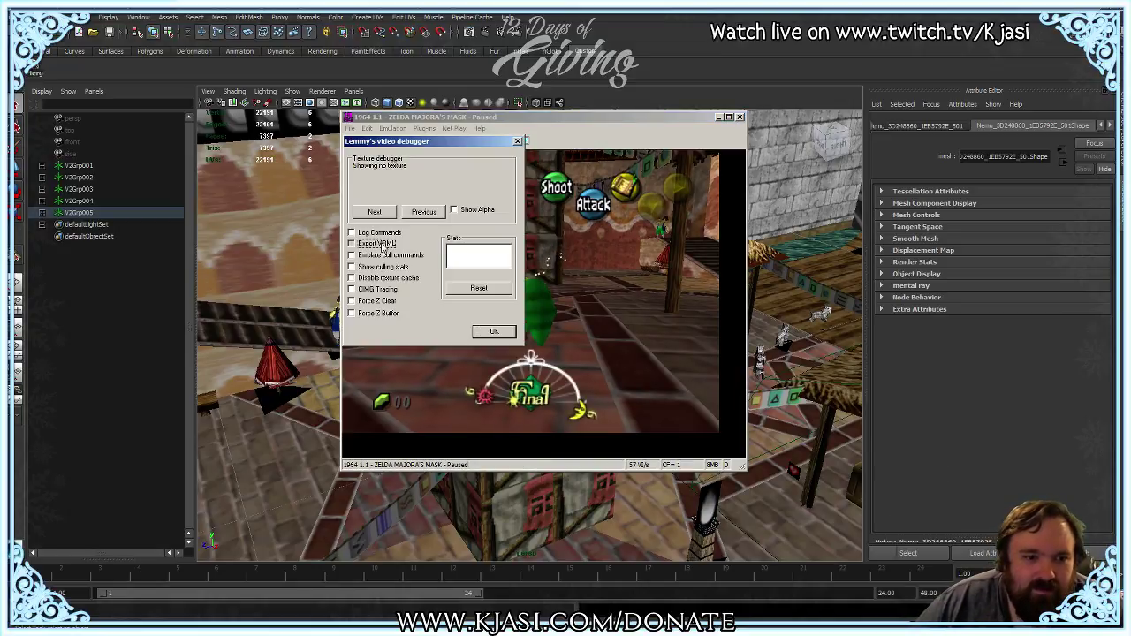
click(494, 333)
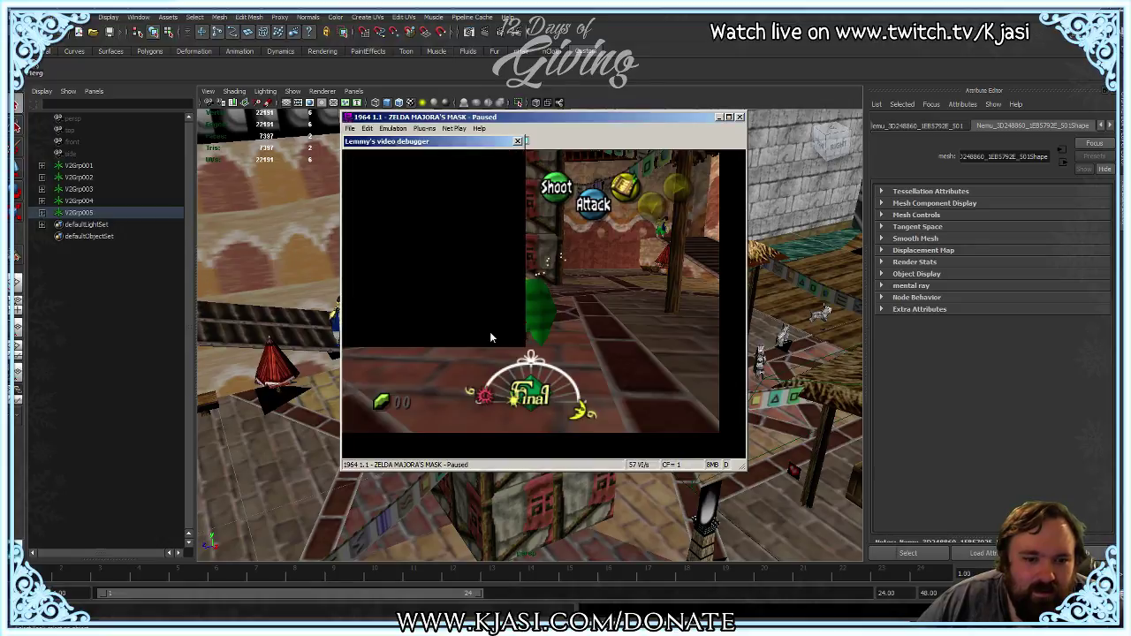
click(380, 141)
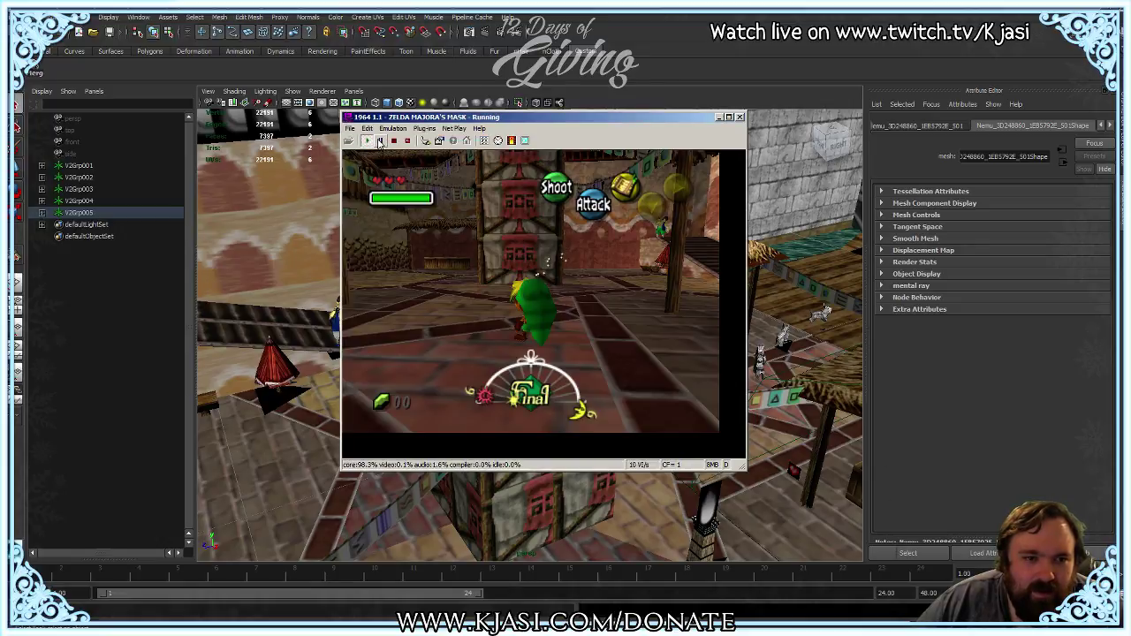
click(380, 142)
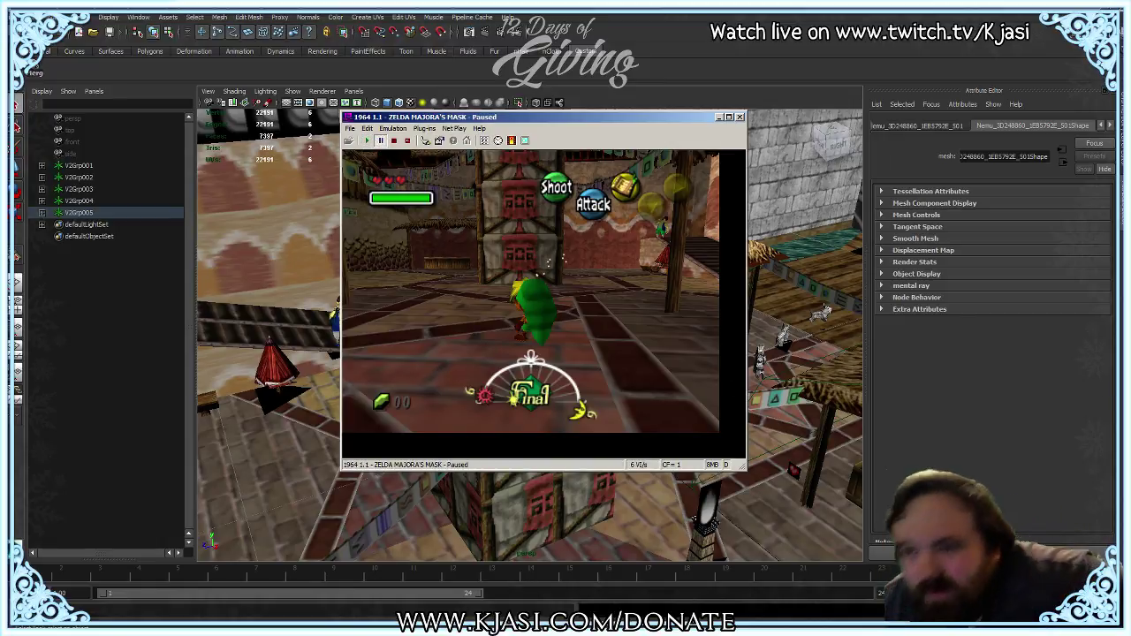
Step: Bring up 3ds Max, re-enable the paused emulator's speed limit, and minimize the emulator window
key(alt+Tab)
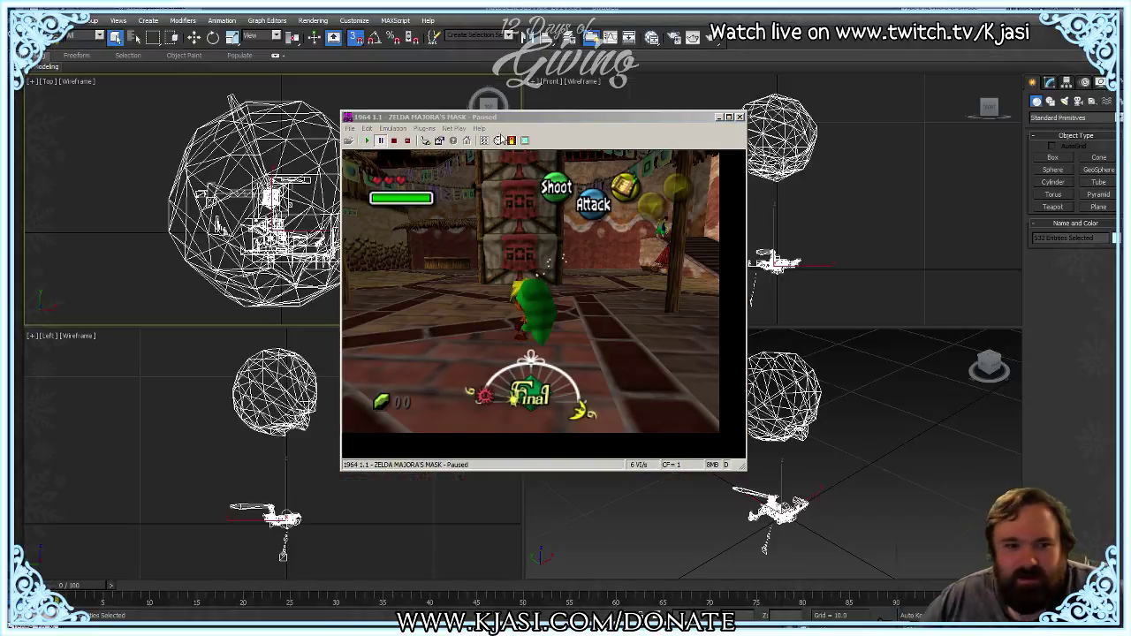
click(659, 126)
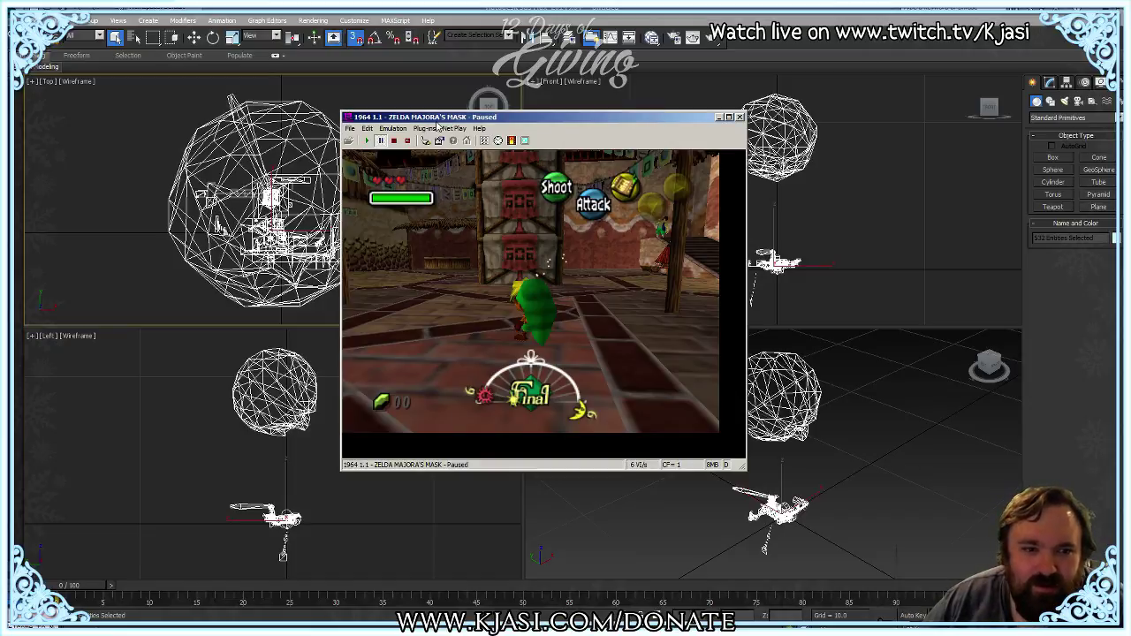
click(394, 128)
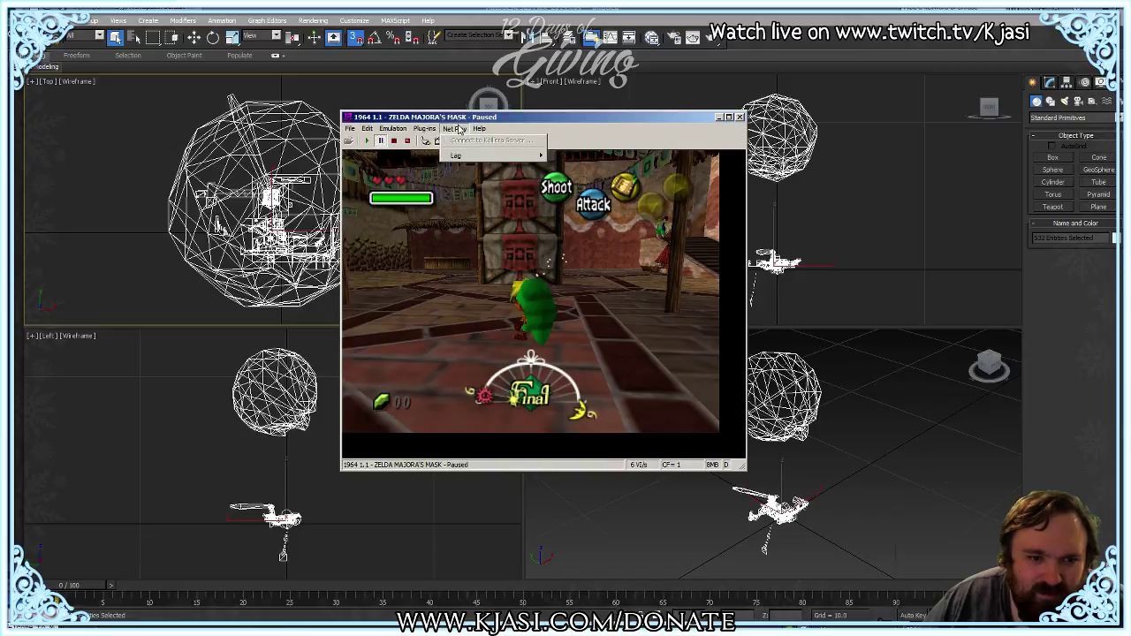
mouse_move(350, 130)
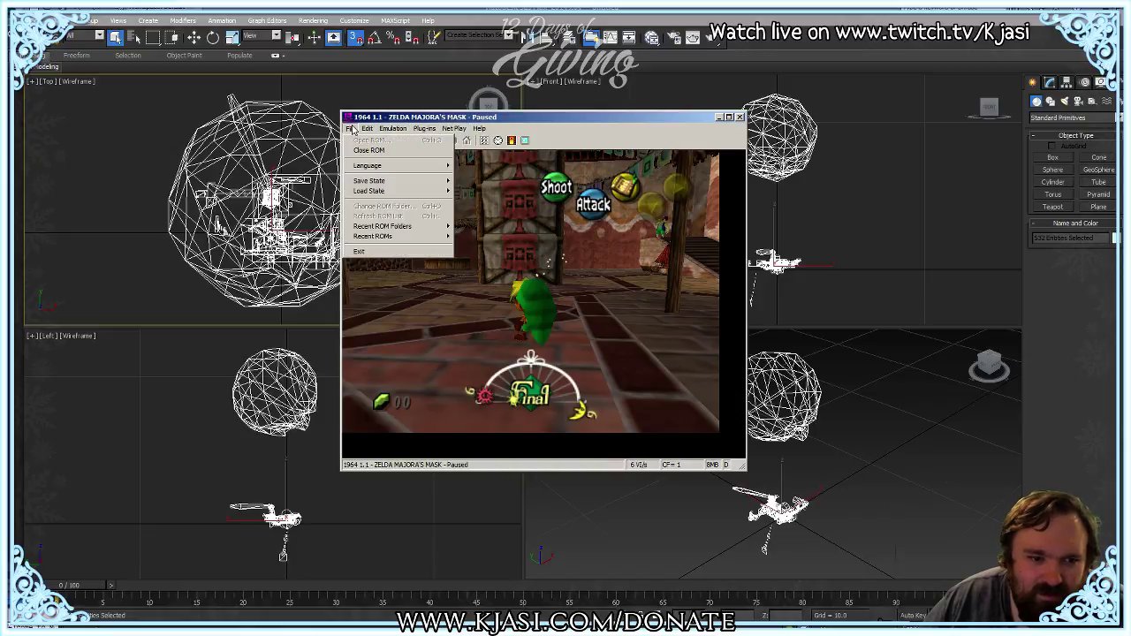
mouse_move(391, 130)
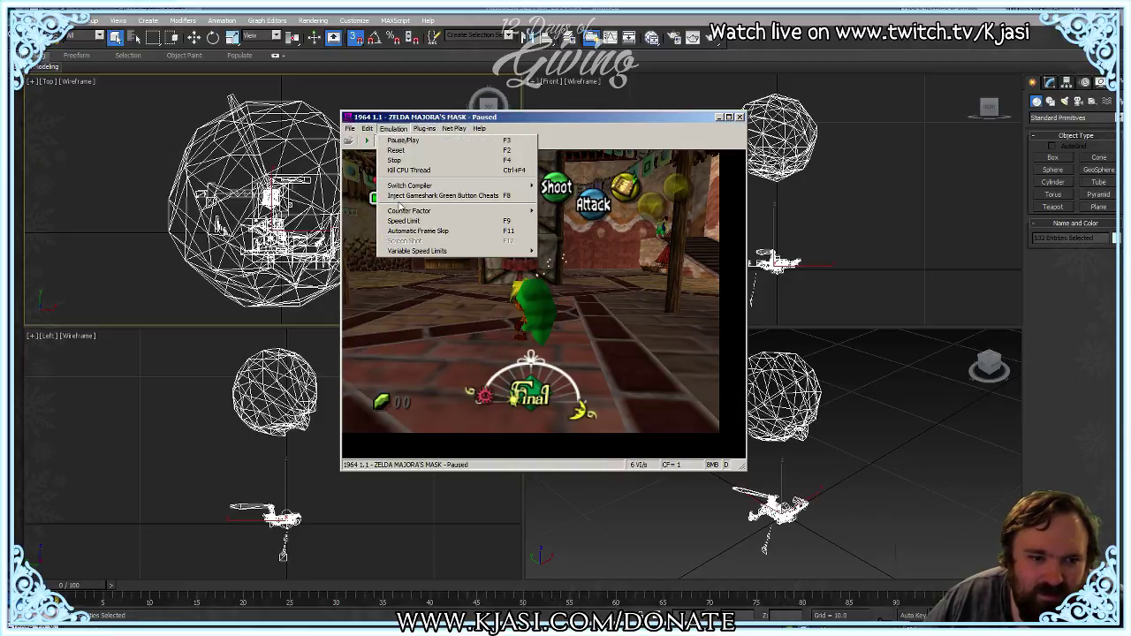
click(402, 220)
click(719, 118)
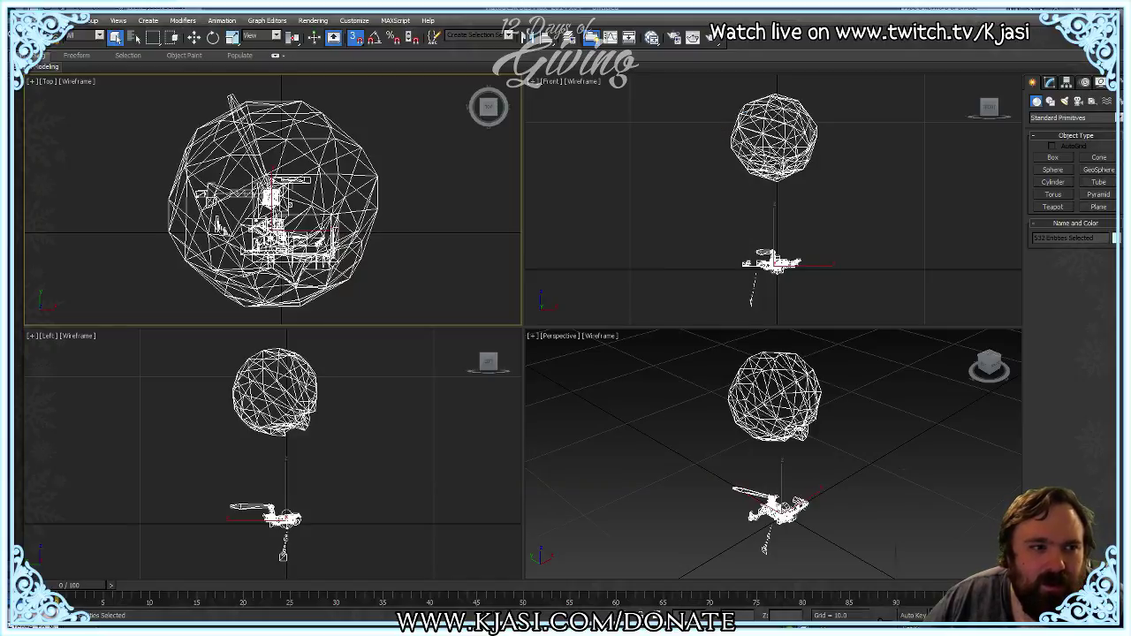
Step: Start a new 3ds Max scene with the New All option and import the newly exported VRML geometry
key(ctrl+n)
click(575, 354)
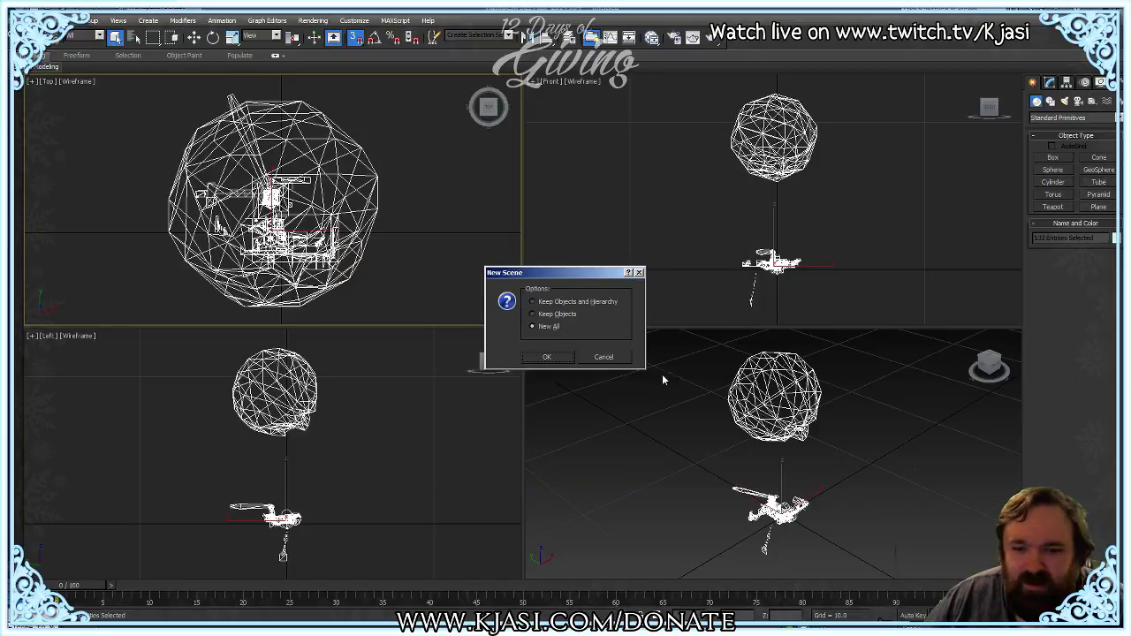
click(547, 357)
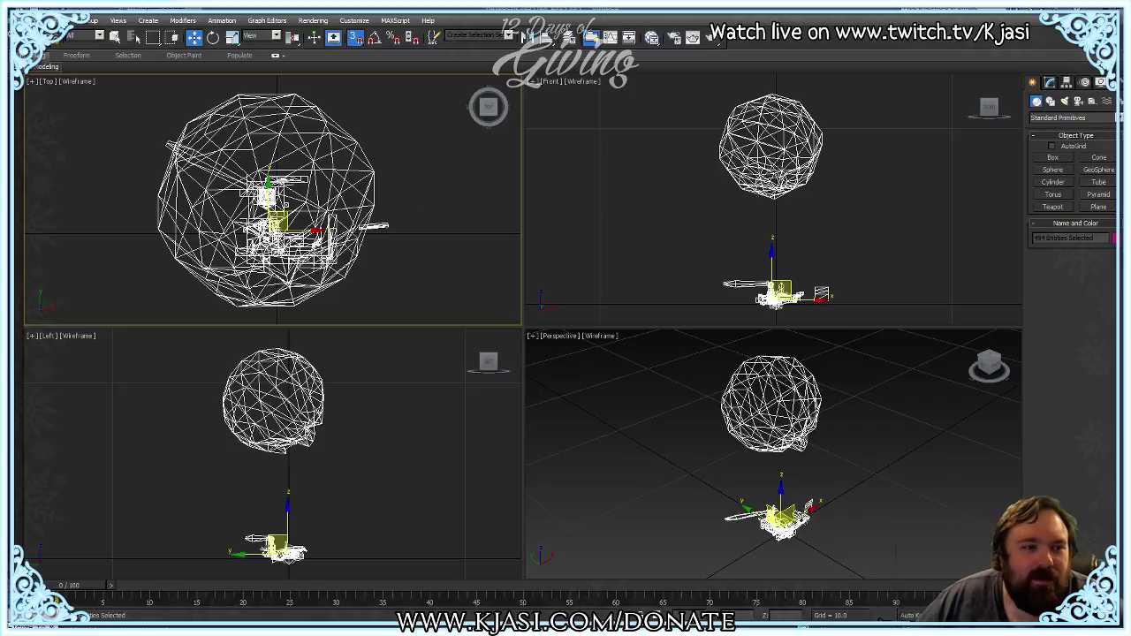
Step: Send the imported geometry to Maya by adding it to the current scene, and examine the tower area there
click(24, 25)
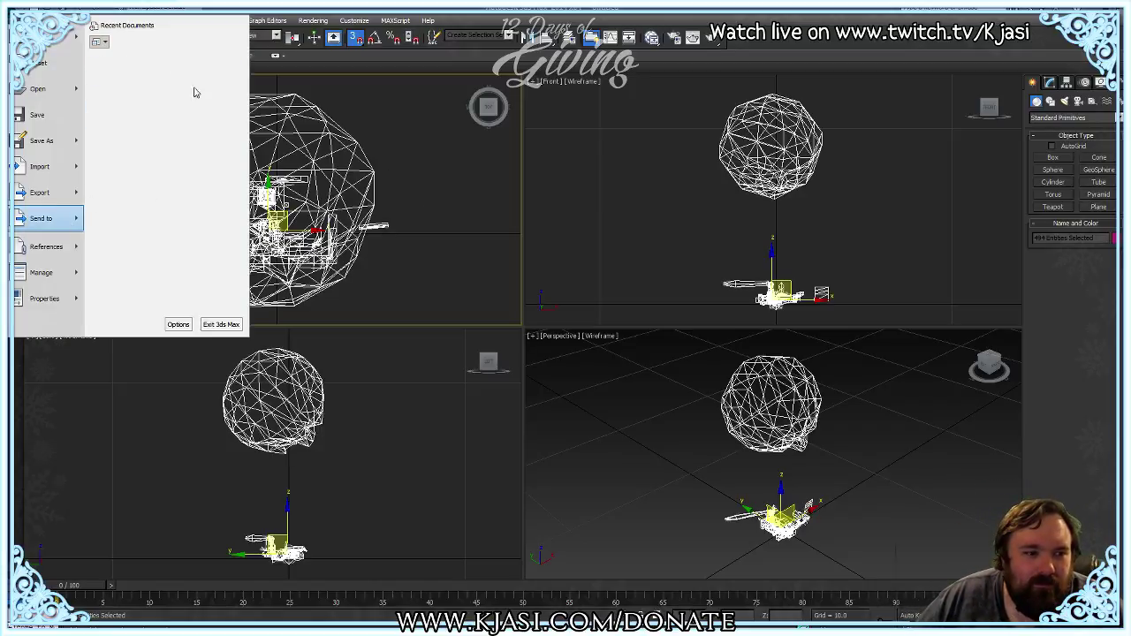
mouse_move(188, 57)
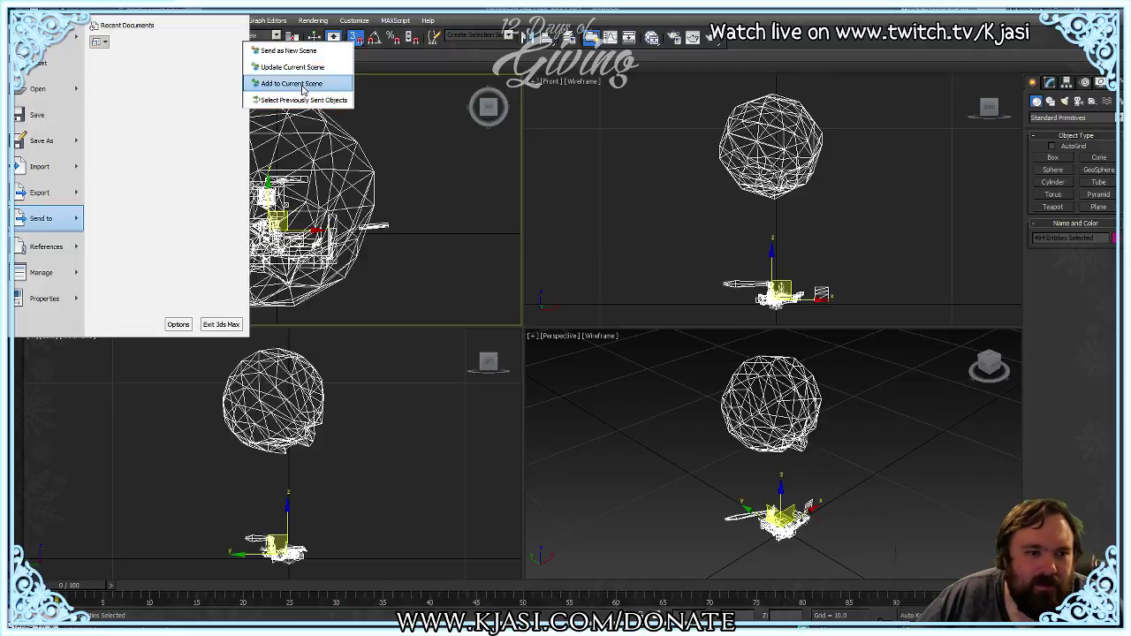
click(303, 84)
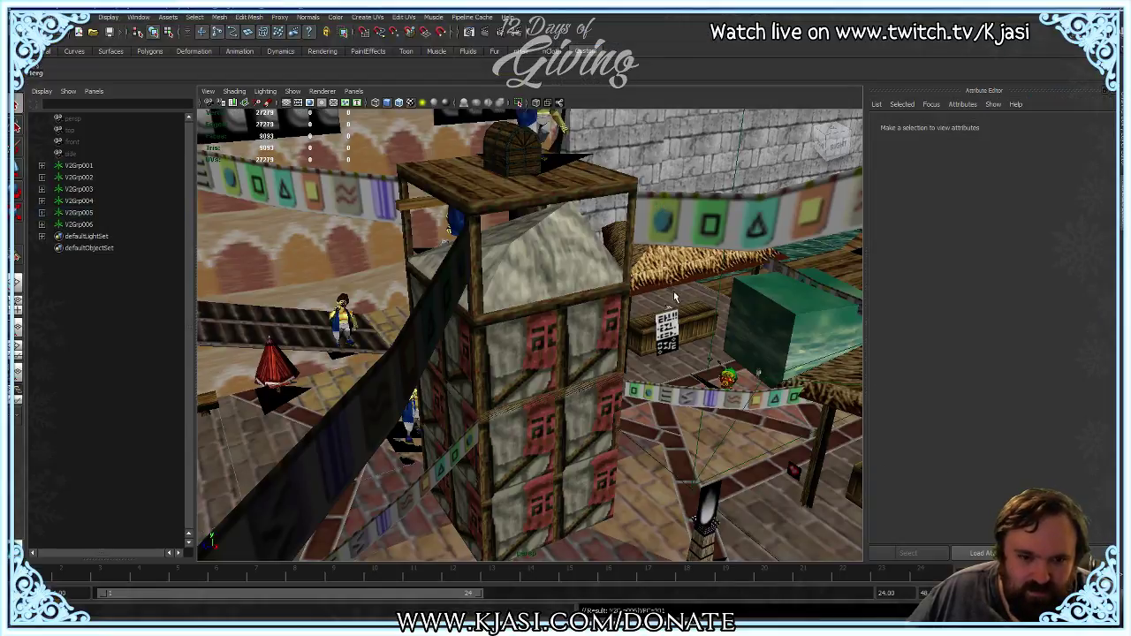
mouse_move(700, 303)
alt+mouse_down()
mouse_move(652, 323)
mouse_move(685, 326)
mouse_move(640, 312)
mouse_move(649, 334)
mouse_move(699, 305)
alt+mouse_up()
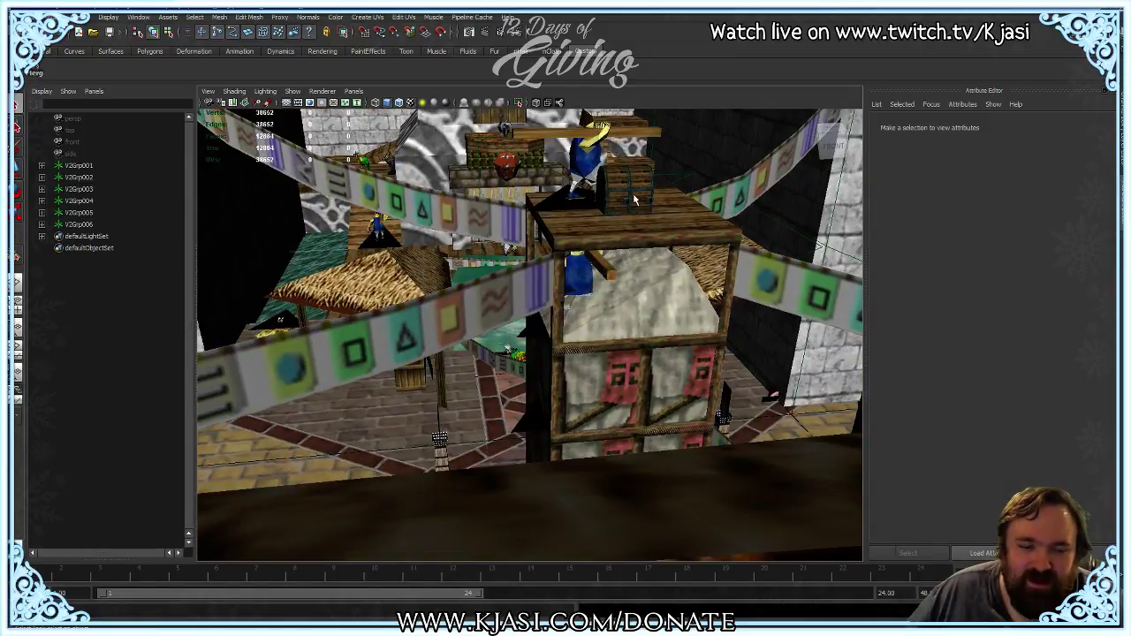
Step: Examine the imported town scene from several angles, from the clock face and rooftop blades to the wooden tower in the square
alt+drag(633, 199, 656, 520)
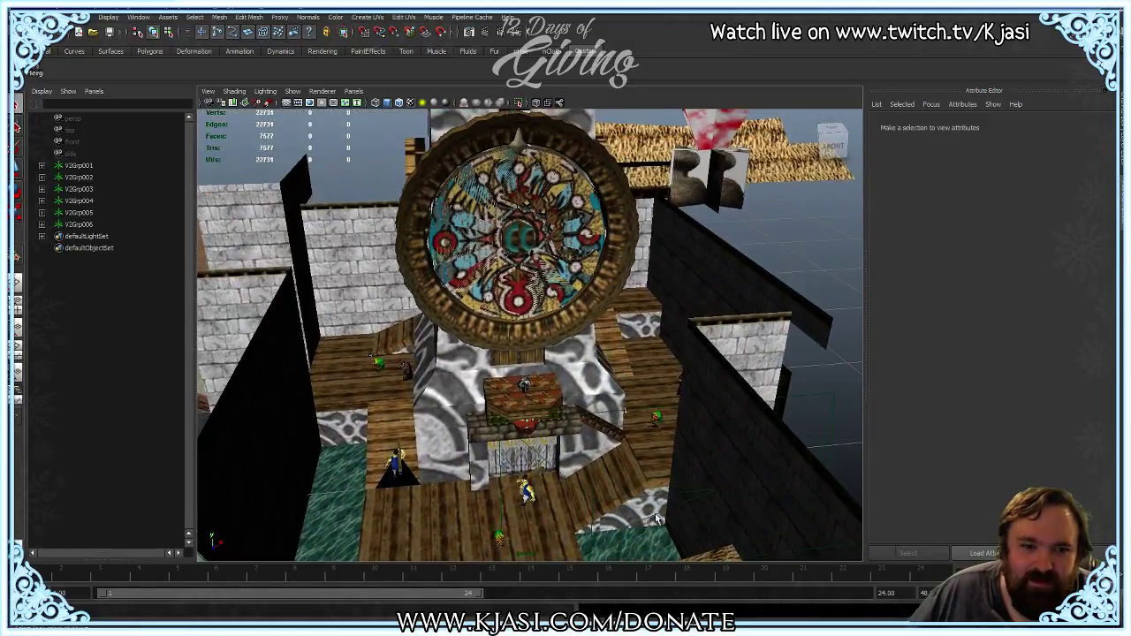
alt+right_drag(656, 520, 512, 336)
alt+drag(513, 336, 647, 386)
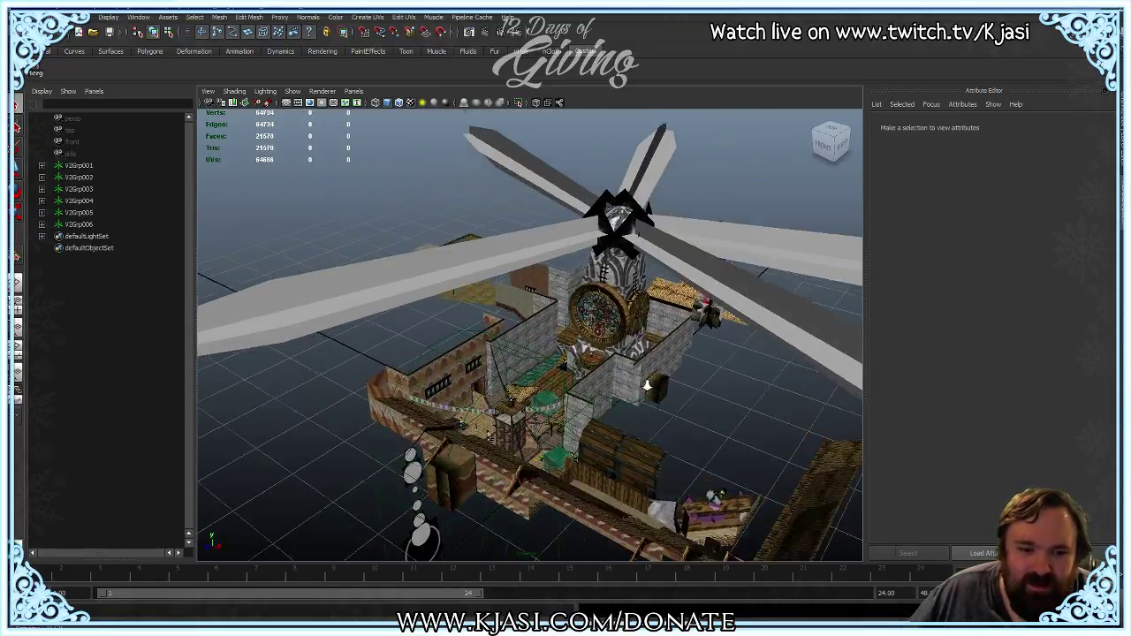
alt+right_drag(647, 387, 603, 211)
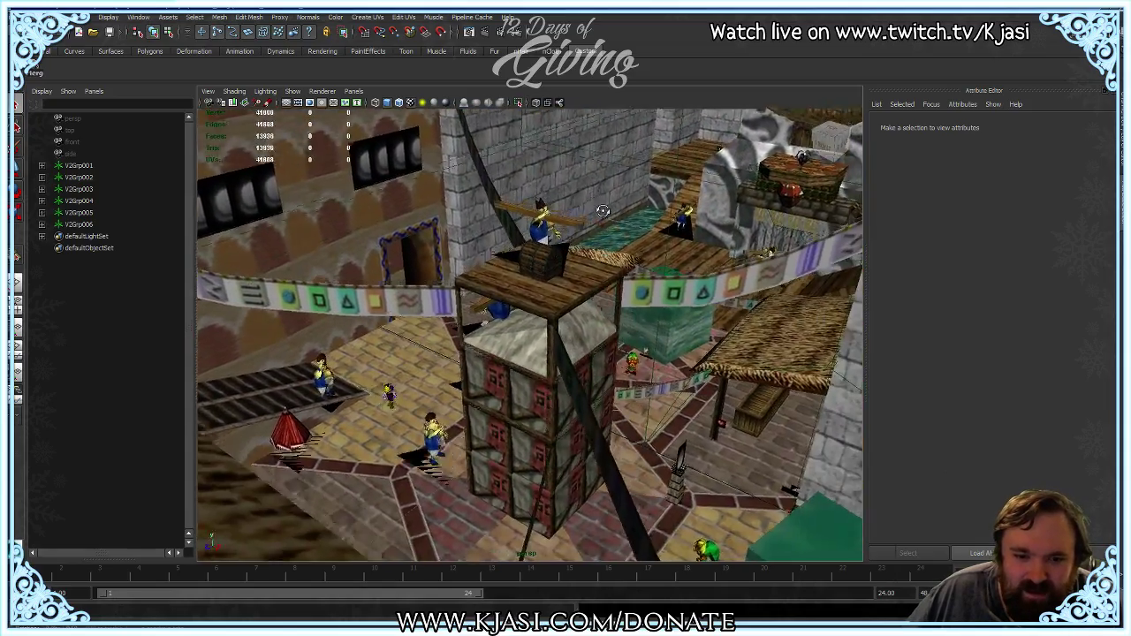
alt+drag(603, 211, 415, 309)
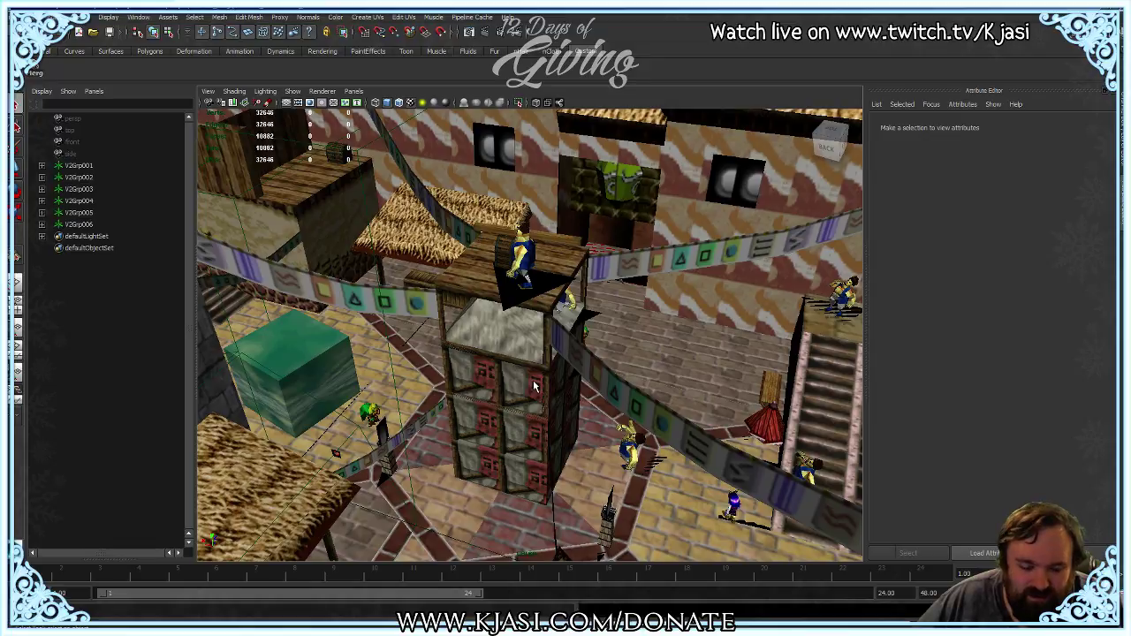
Step: Select the groups V2Grp002 through V2Grp006 one after another to examine which parts of the town geometry each contains
click(77, 225)
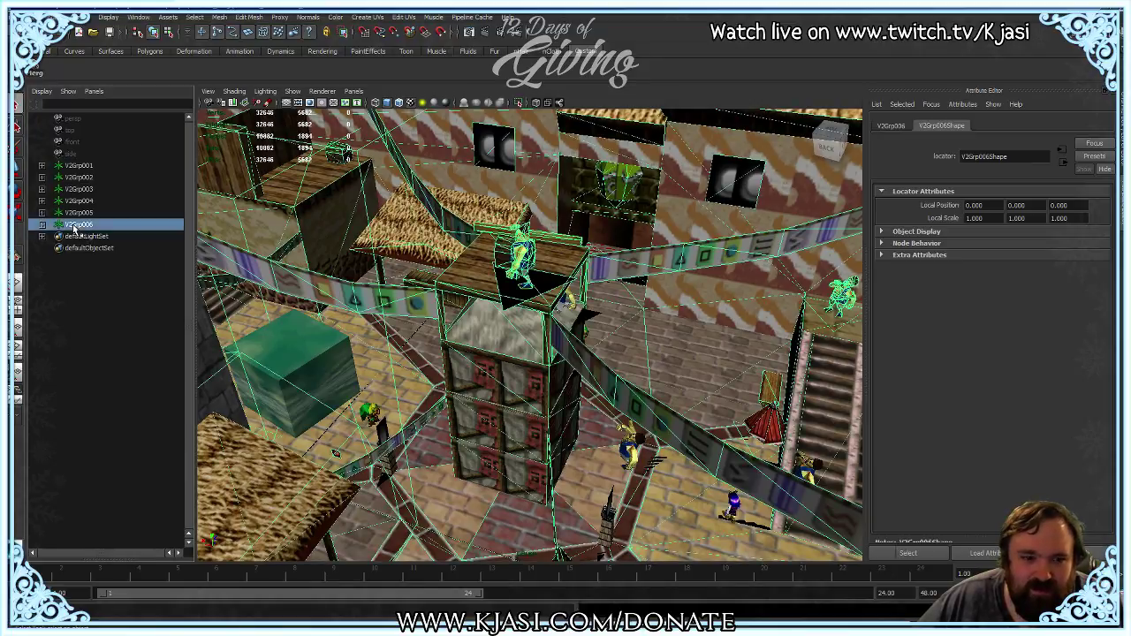
click(86, 213)
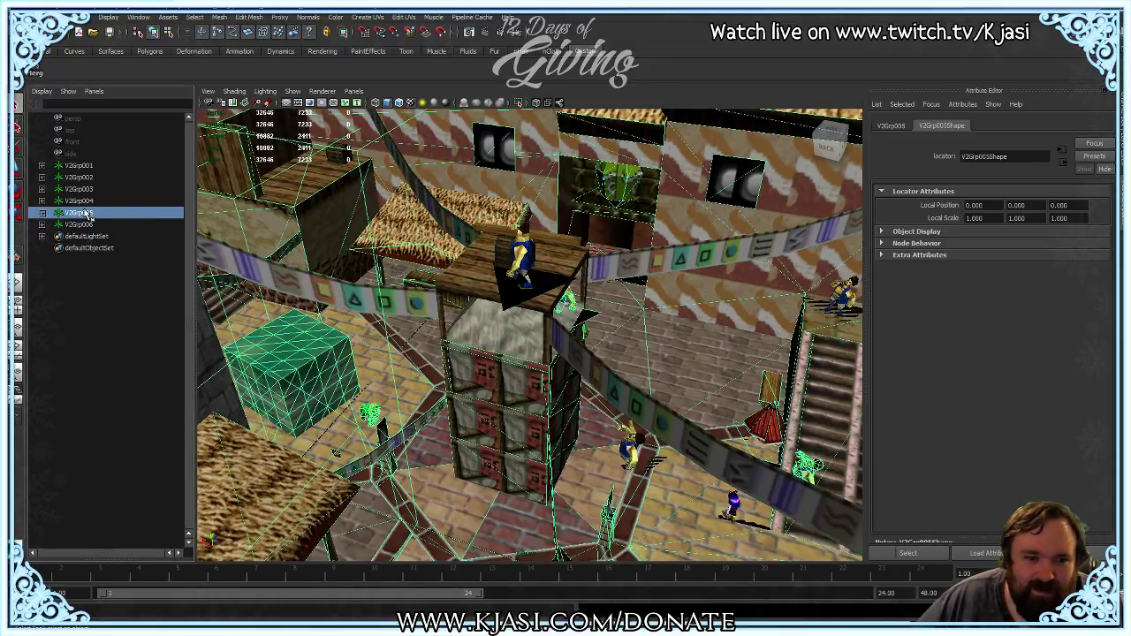
click(79, 203)
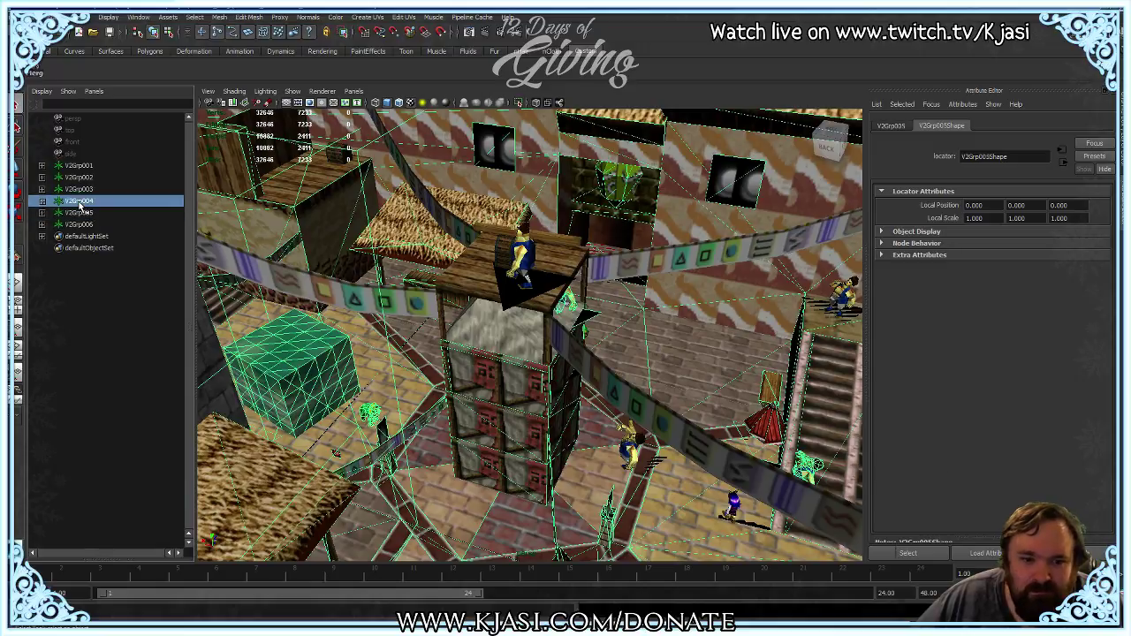
click(81, 189)
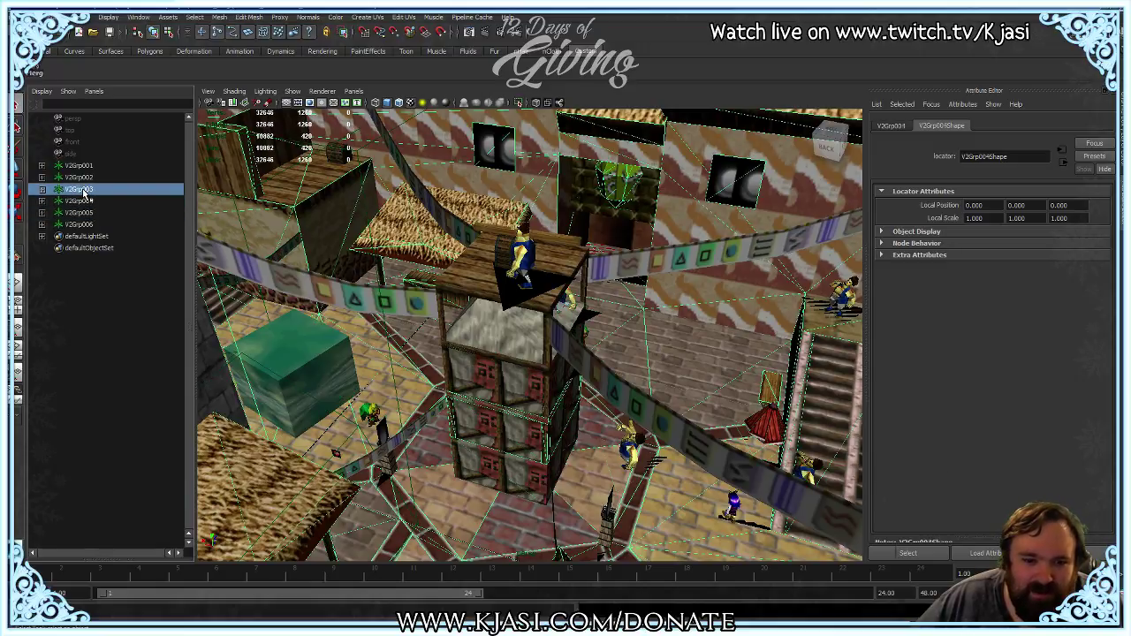
click(83, 179)
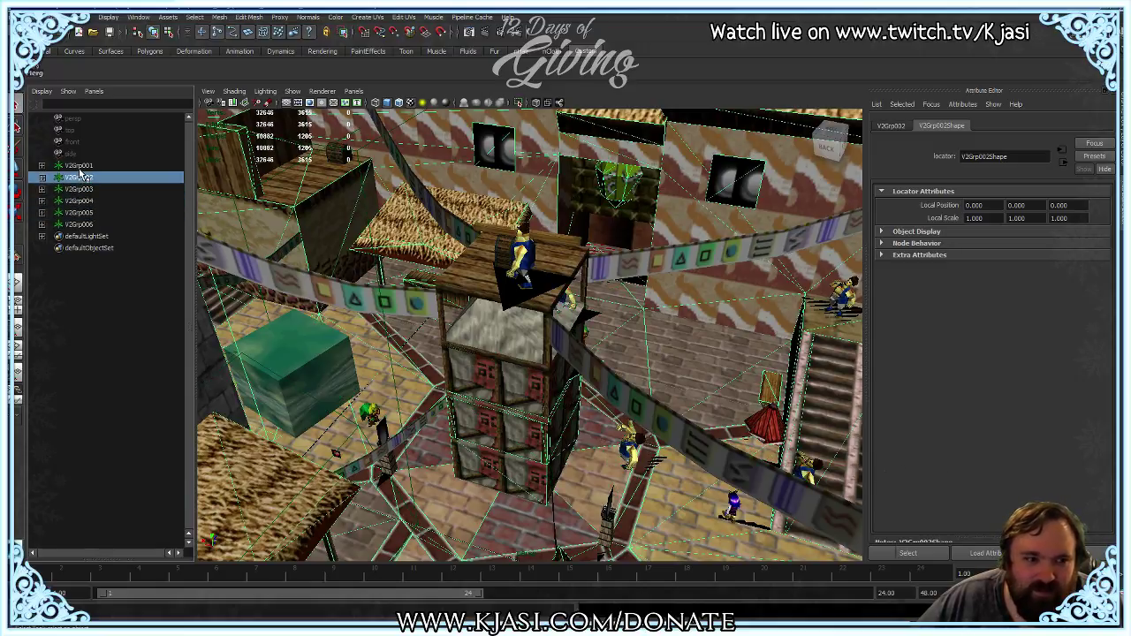
click(81, 189)
click(81, 200)
click(82, 224)
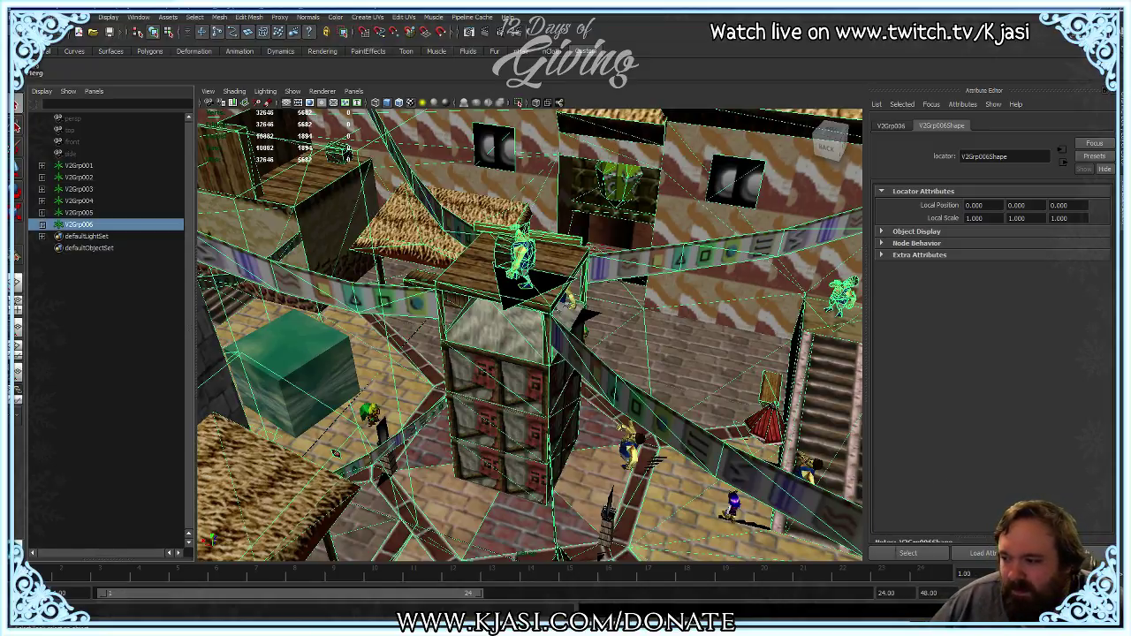
Step: Switch to the 1964 emulator, resume the game with Export VRML turned off in the video debugger, and advance the clock tower dialogue
key(alt+Tab)
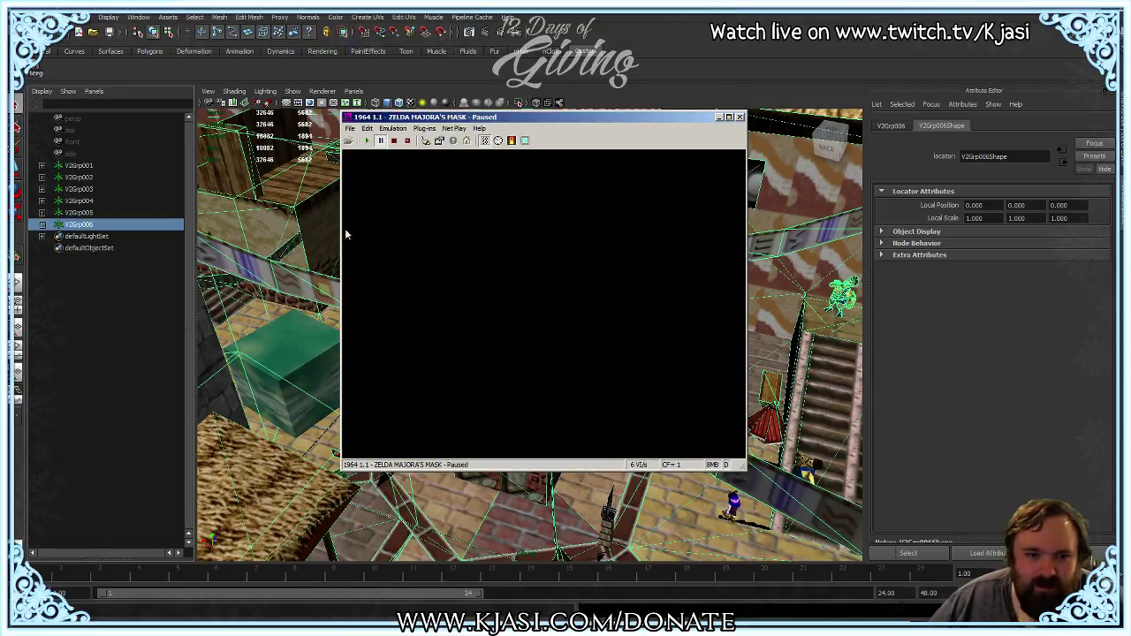
click(368, 141)
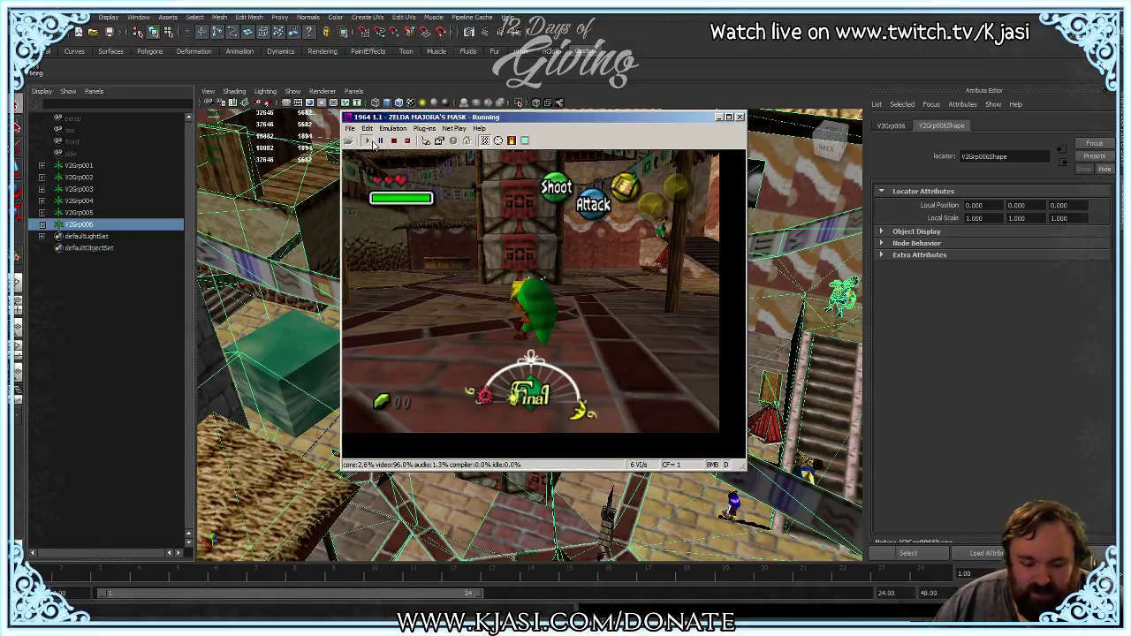
key(Print)
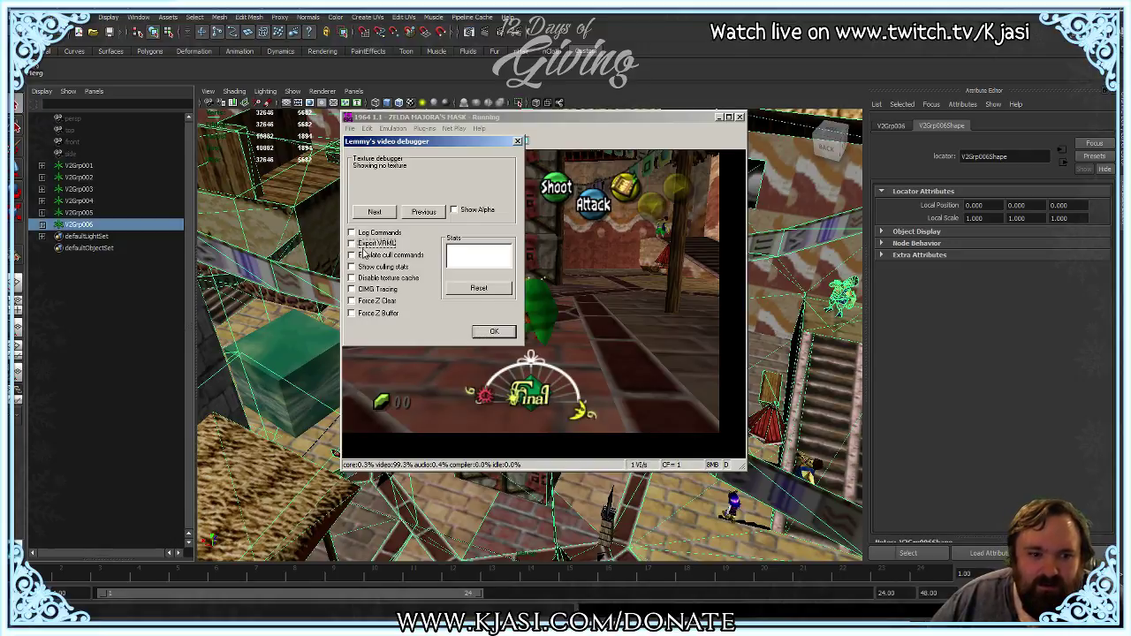
click(494, 331)
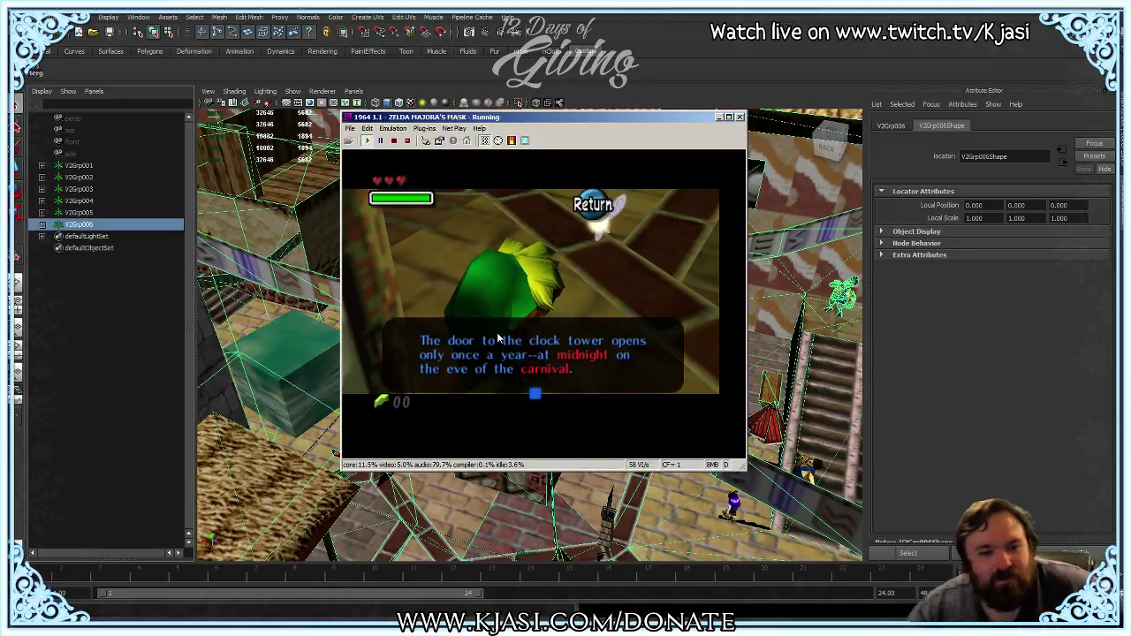
key(x)
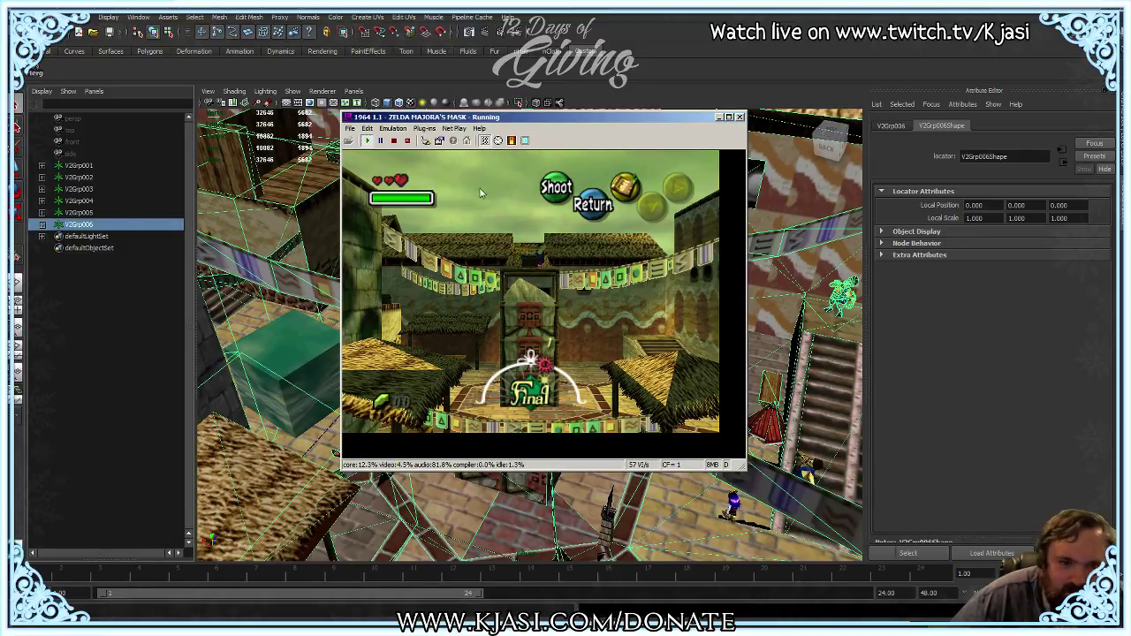
Step: Turn on the emulator's automatic counter factor and increase its variable speed limit
click(498, 142)
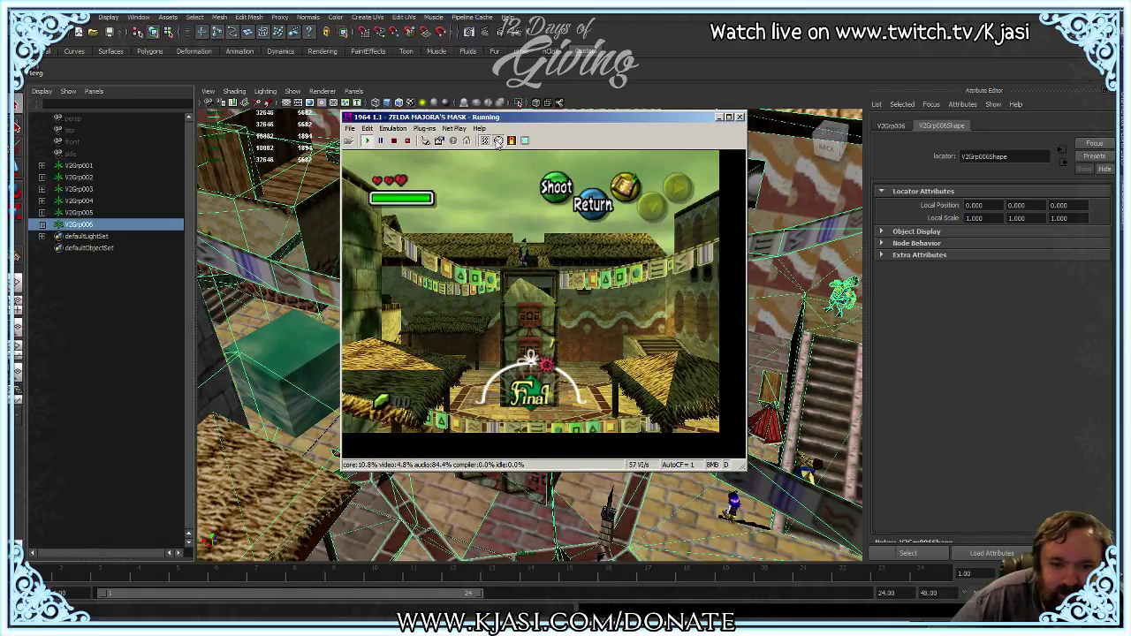
click(386, 130)
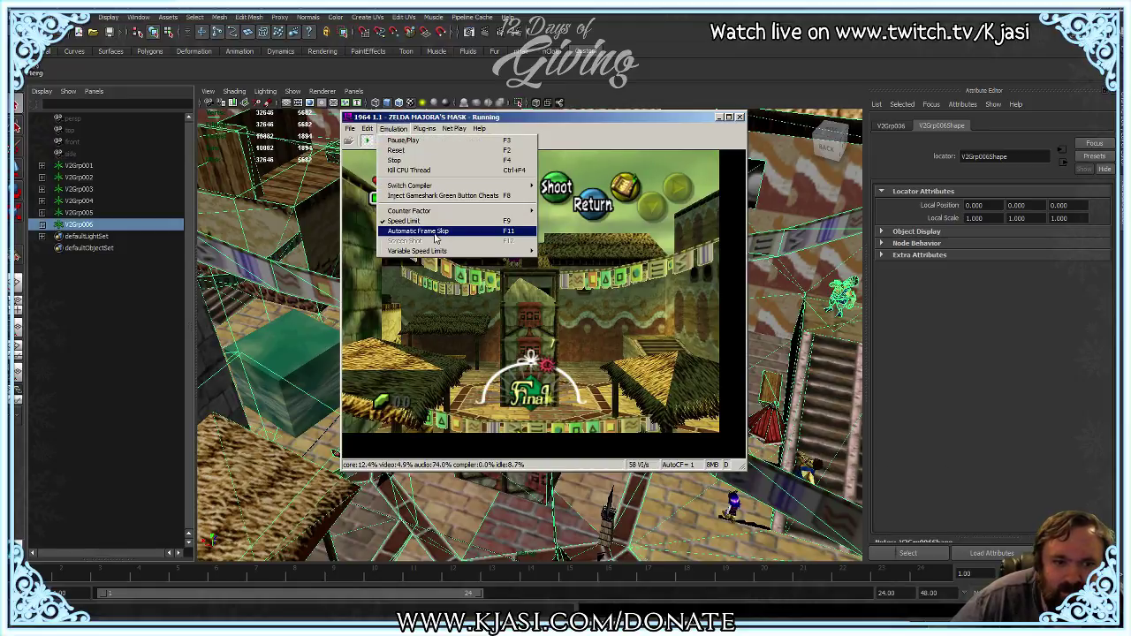
mouse_move(432, 254)
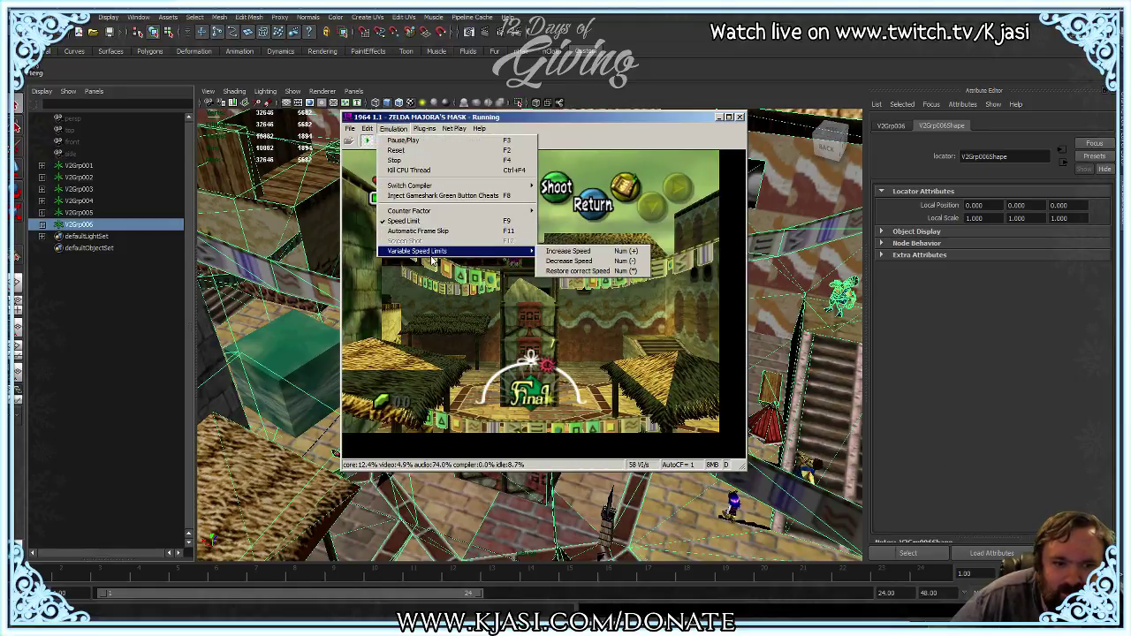
click(569, 252)
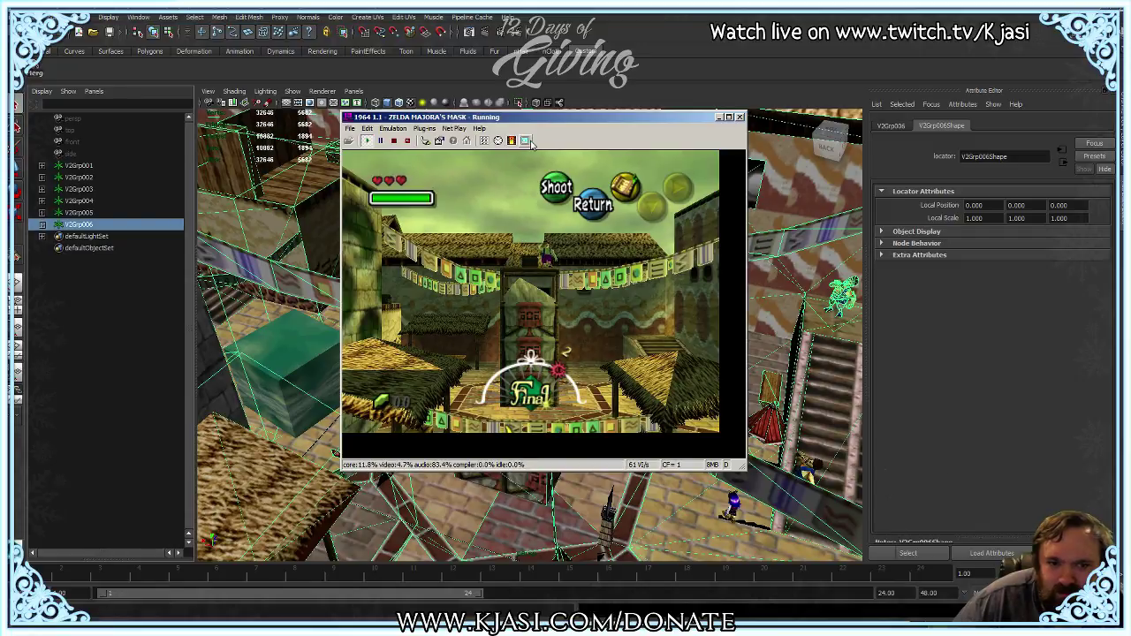
Step: Try the Interpreter as the emulation compiler and switch back to Dynamic Compiler (Default)
click(394, 129)
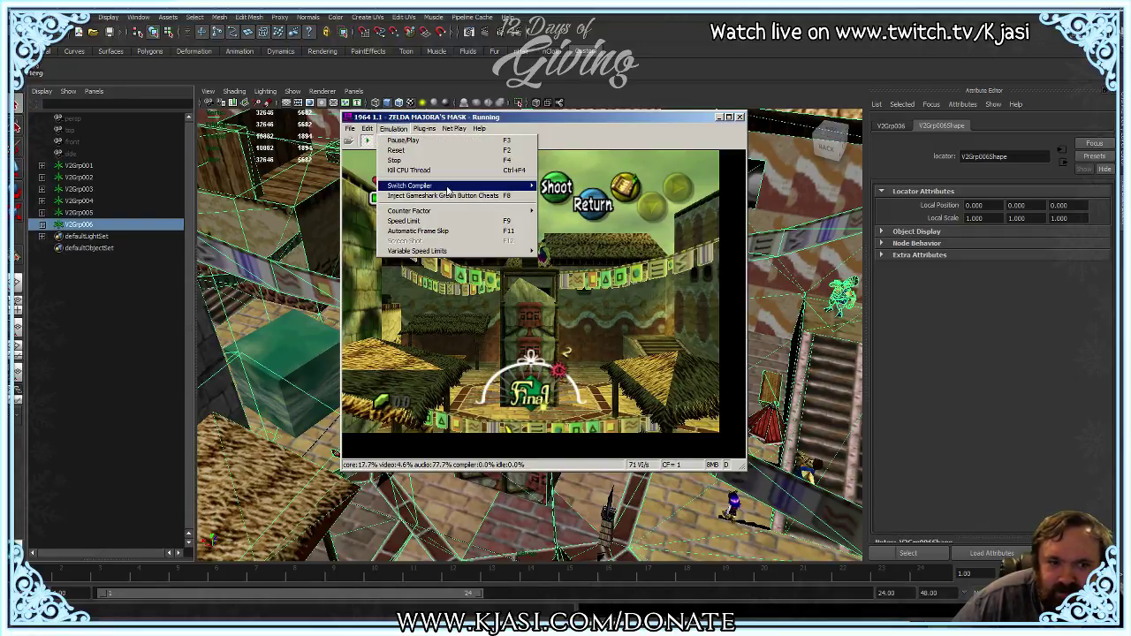
mouse_move(449, 190)
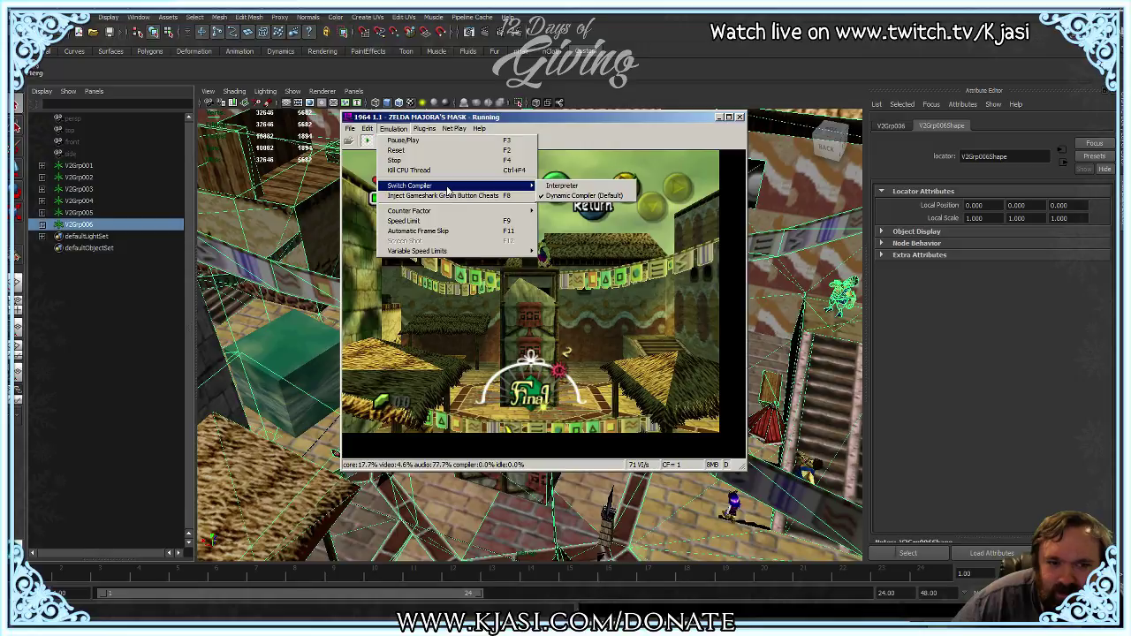
click(570, 186)
click(393, 128)
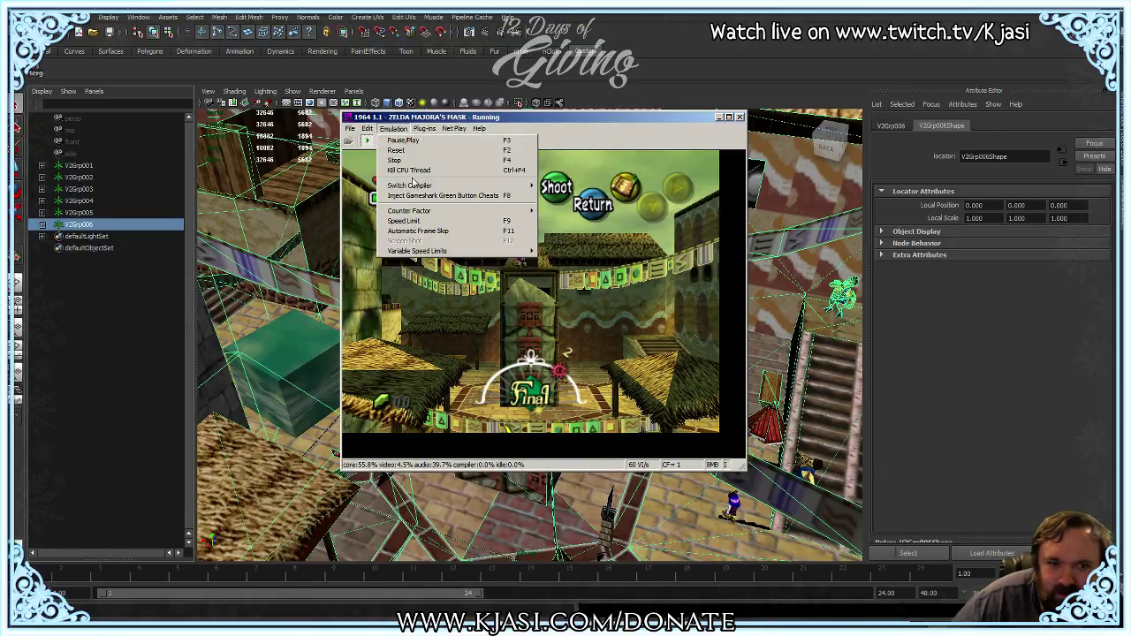
mouse_move(438, 186)
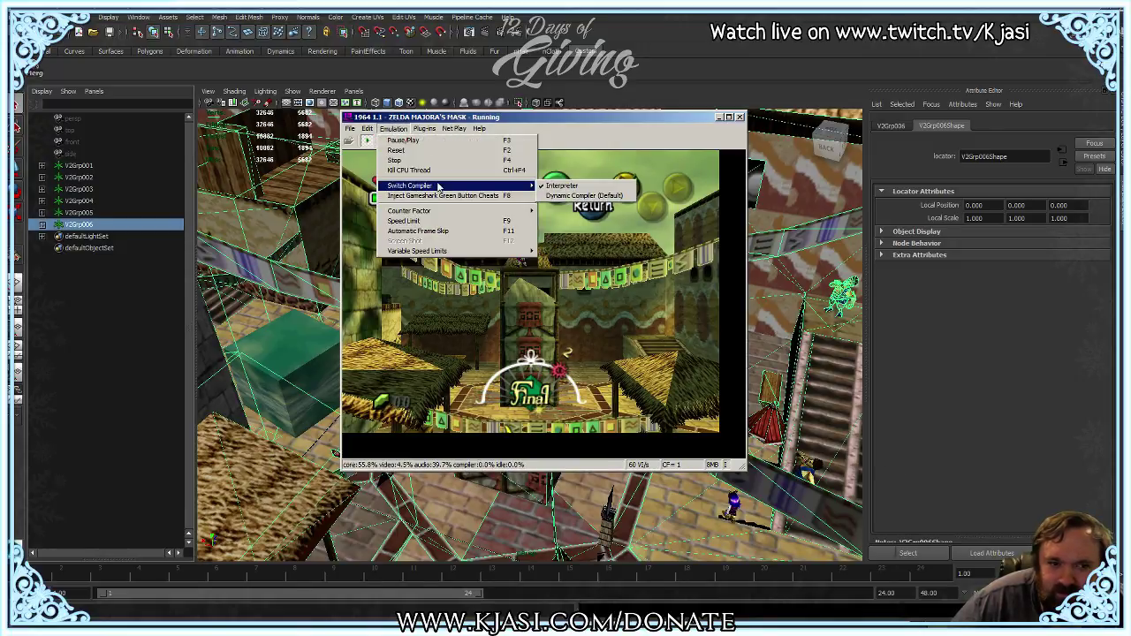
click(568, 196)
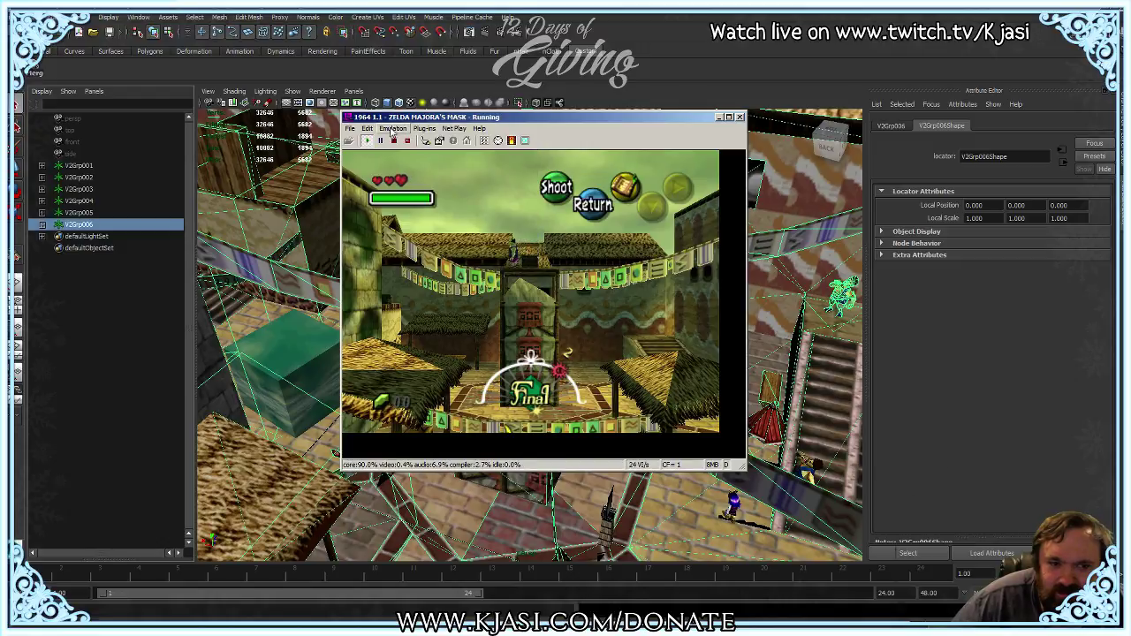
Step: Set the emulator's counter factor to 2 x 1 Half Rate (Default)
click(393, 128)
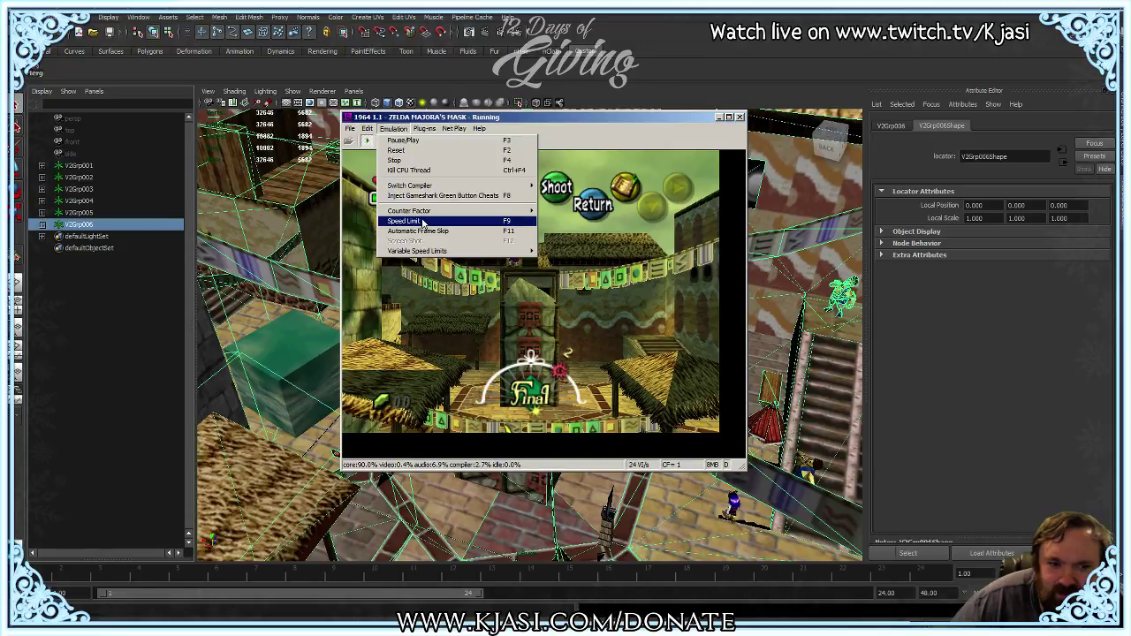
mouse_move(434, 217)
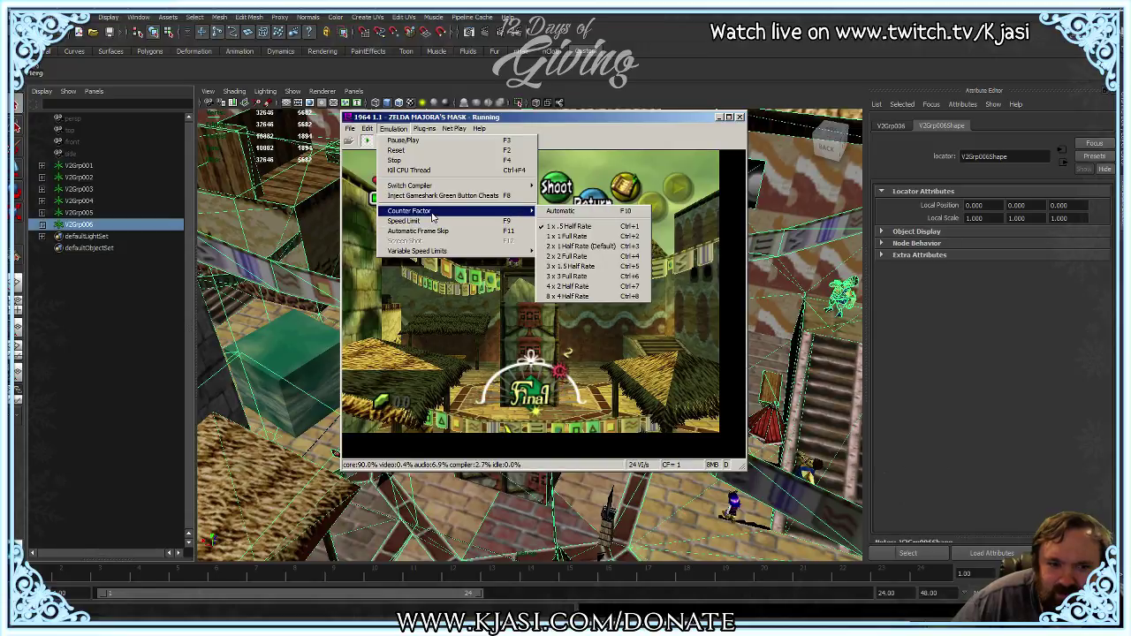
click(605, 245)
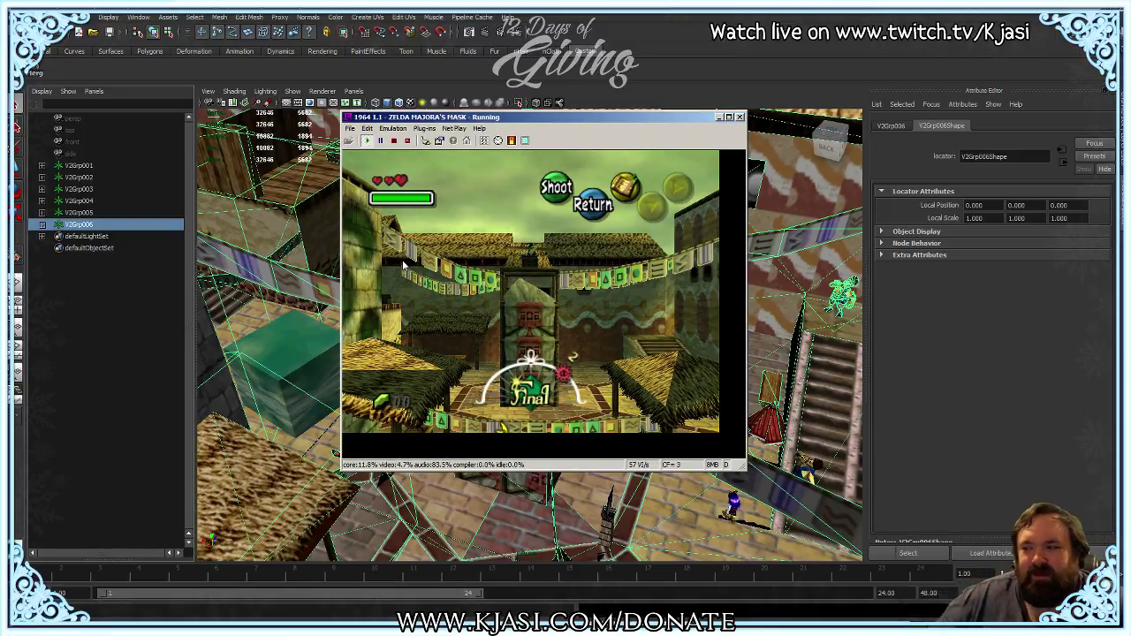
click(350, 129)
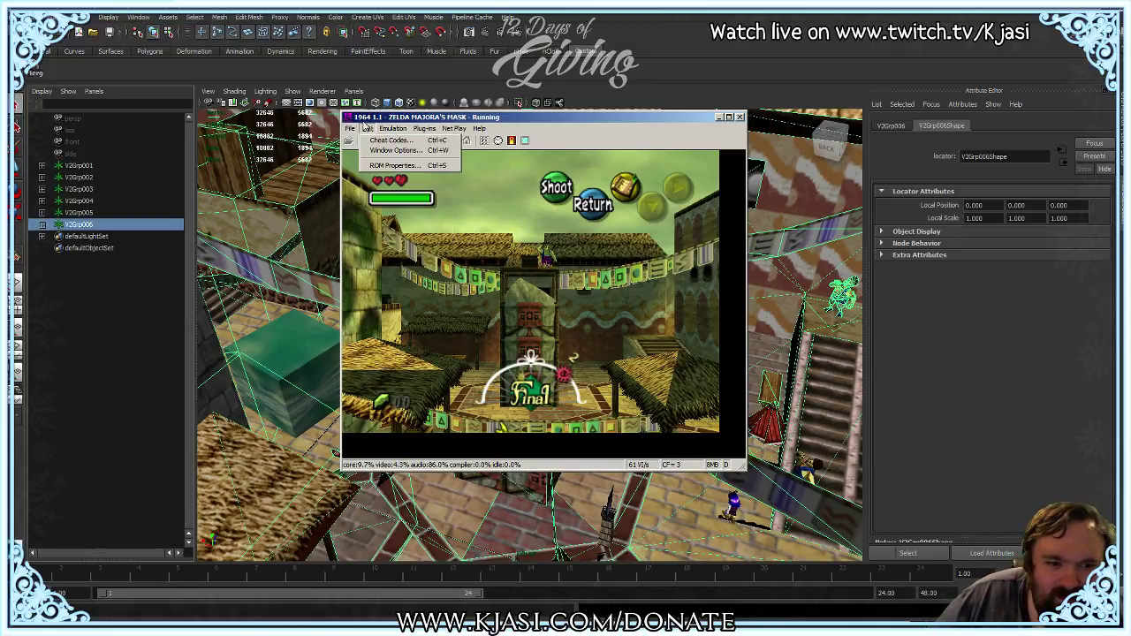
click(365, 128)
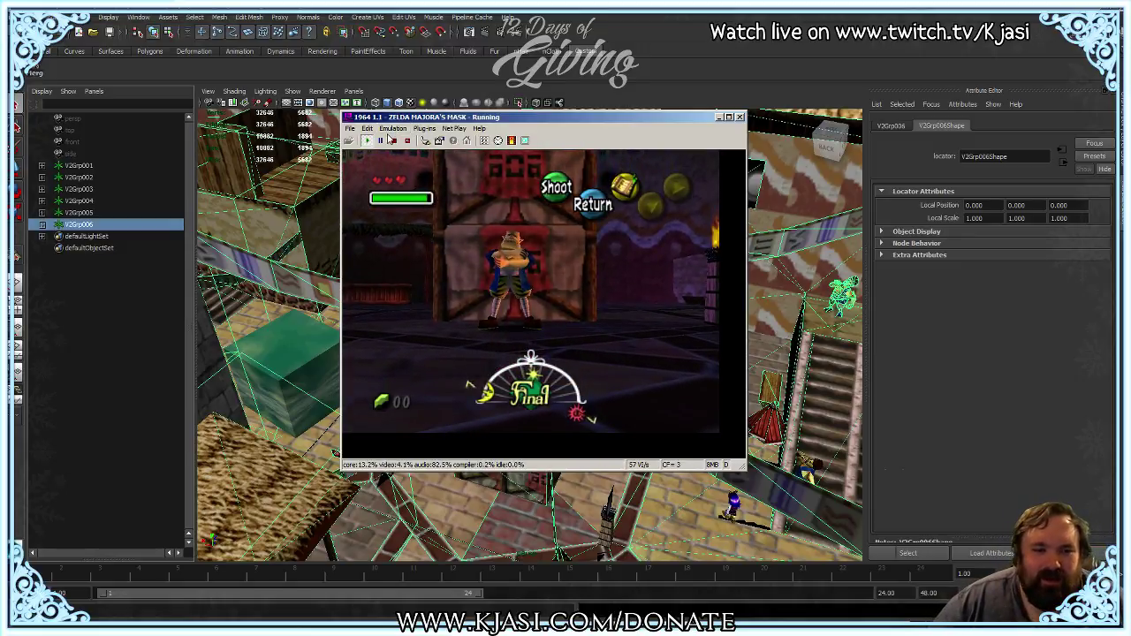
Step: Pause the game facing the man before the wooden tower, enable Export VRML in the video debugger, and resume to export the night scene
click(381, 140)
key(ctrl+v)
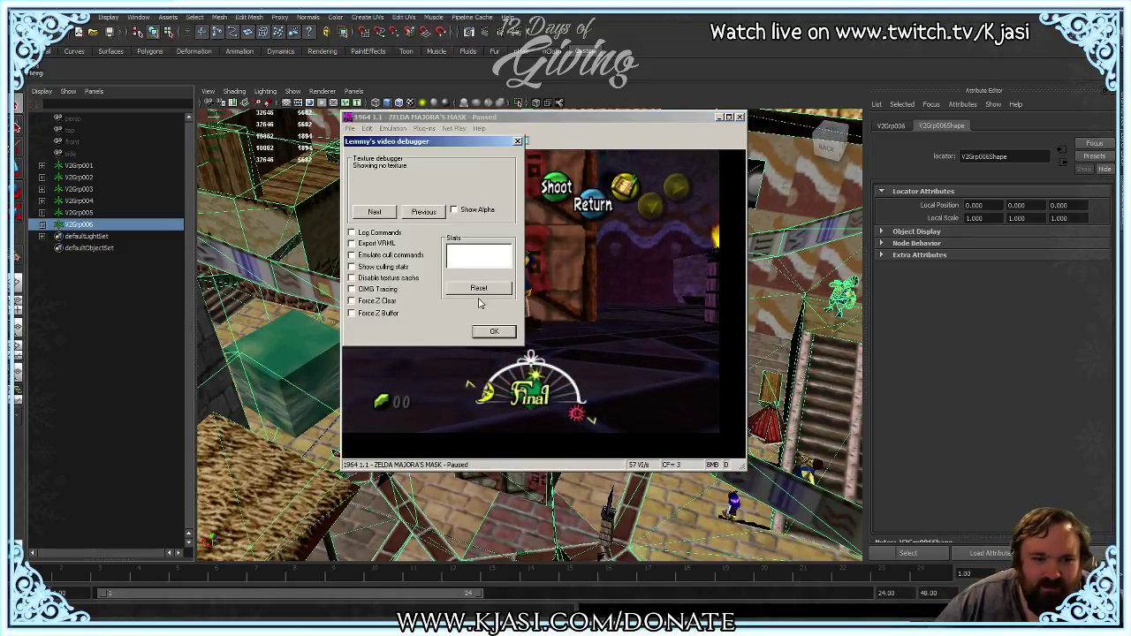
click(352, 243)
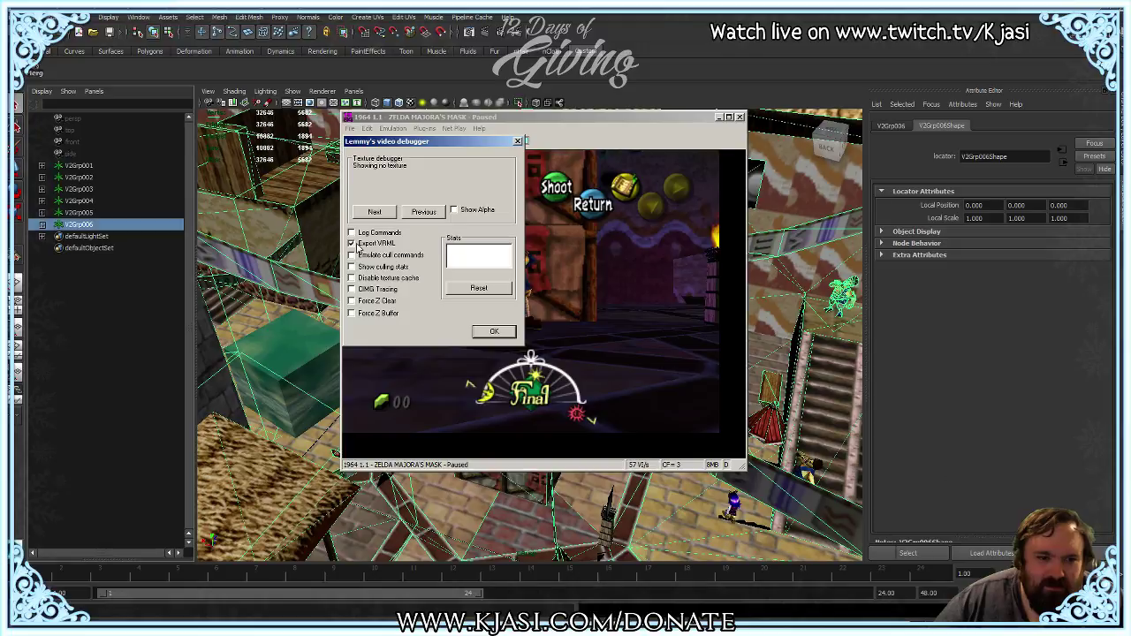
click(492, 332)
click(366, 142)
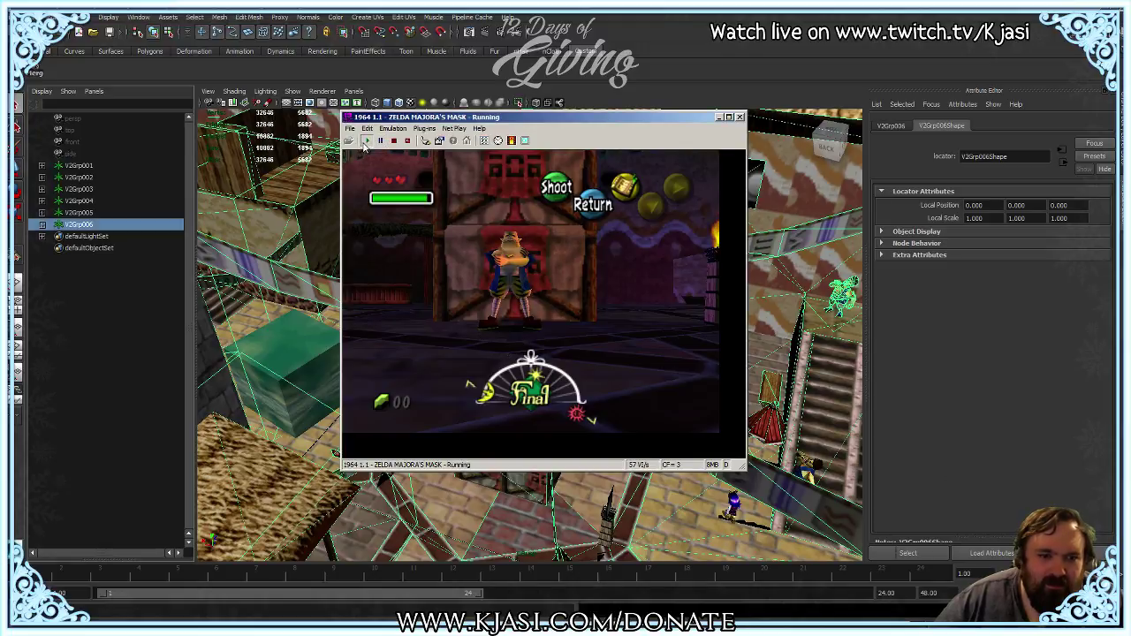
Step: Turn off Export VRML in the video debugger and resume the game
key(ctrl+v)
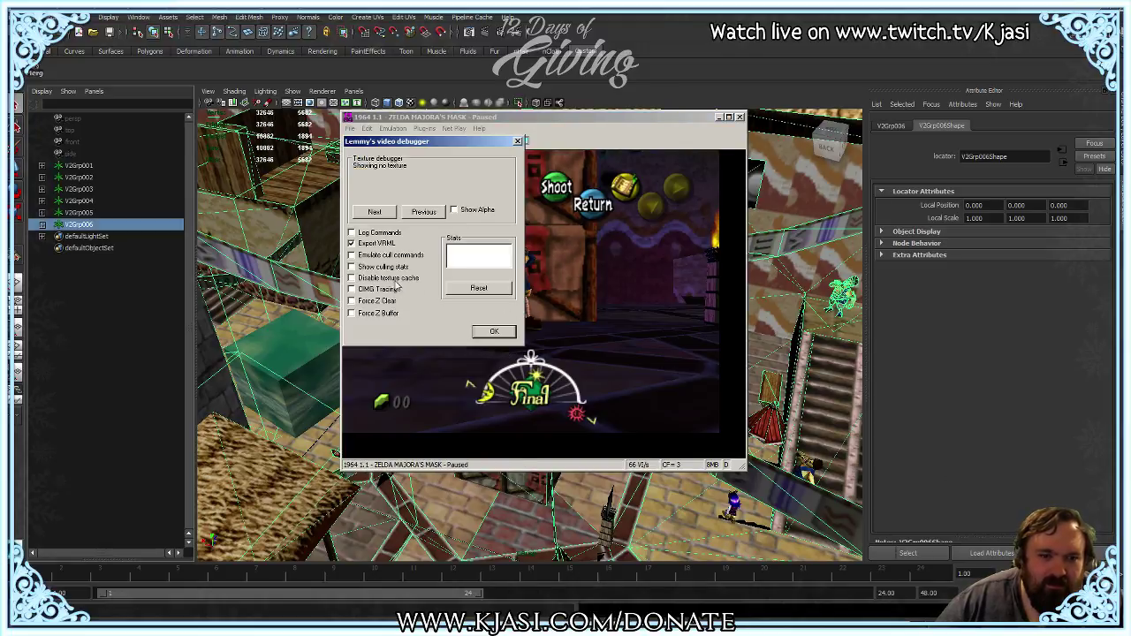
click(494, 332)
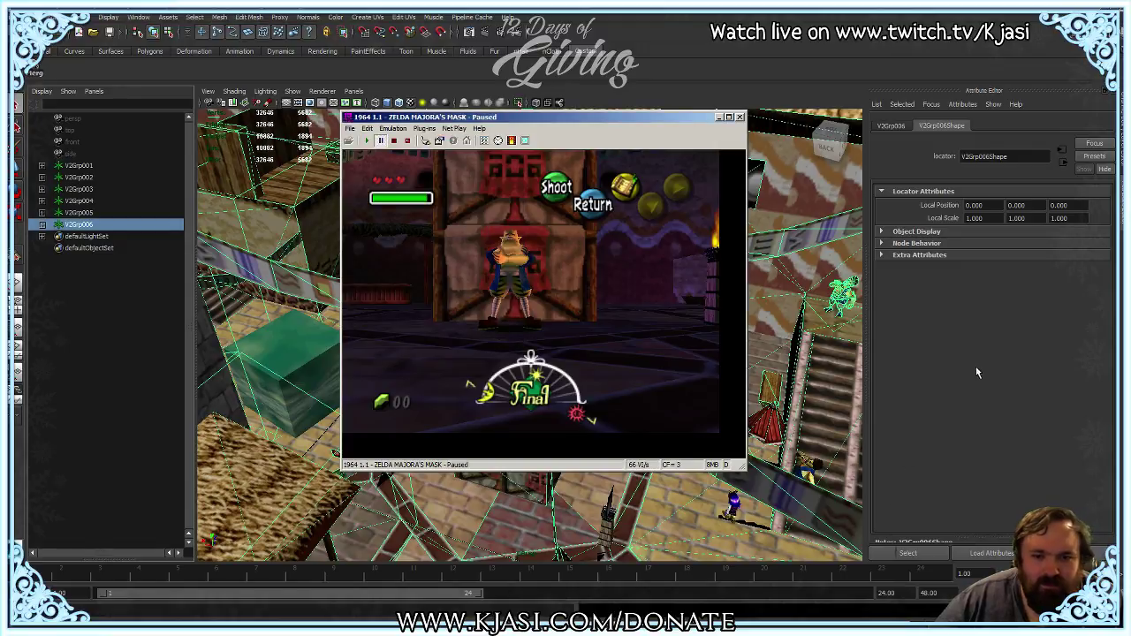
click(367, 140)
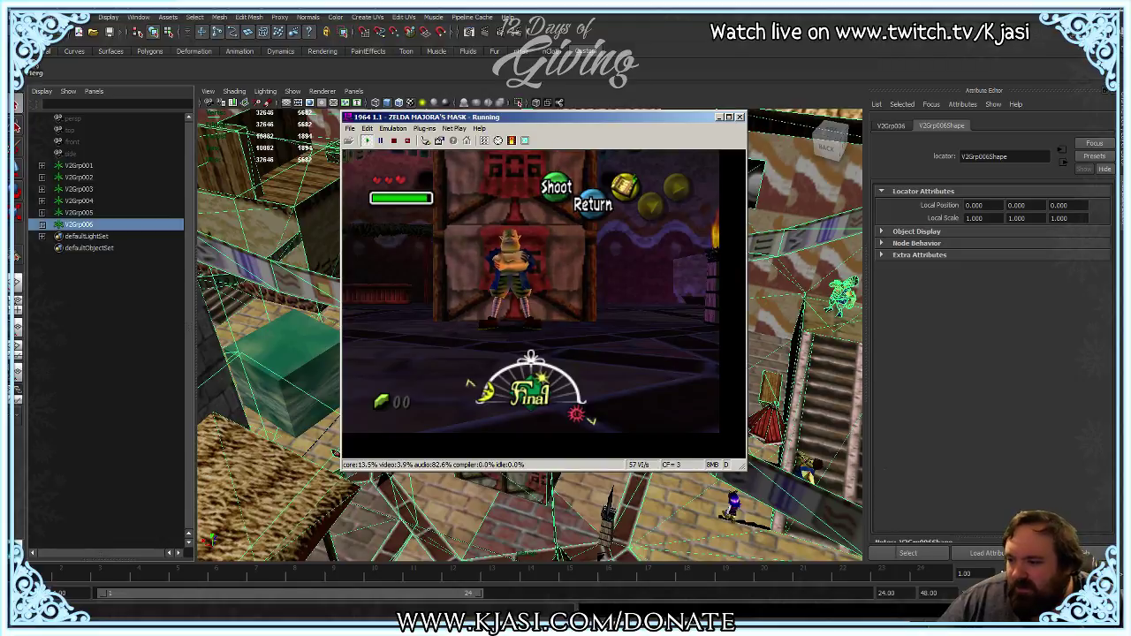
Step: Switch to 3ds Max, delete the previously imported geometry, and move the emulator window aside to uncover the viewports
key(alt+Tab)
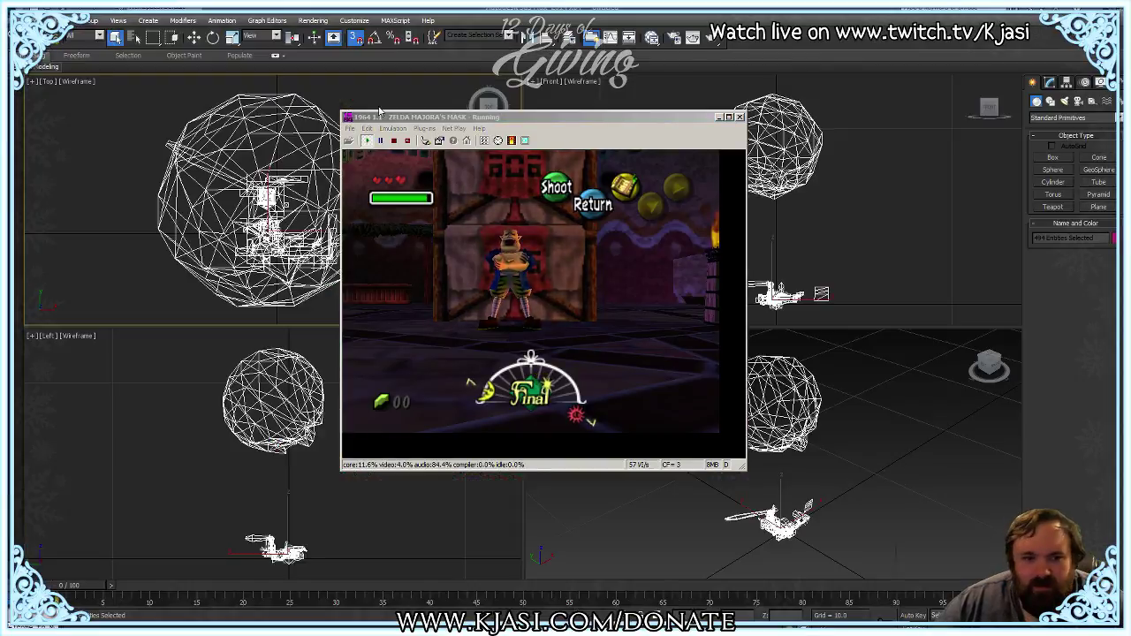
key(Delete)
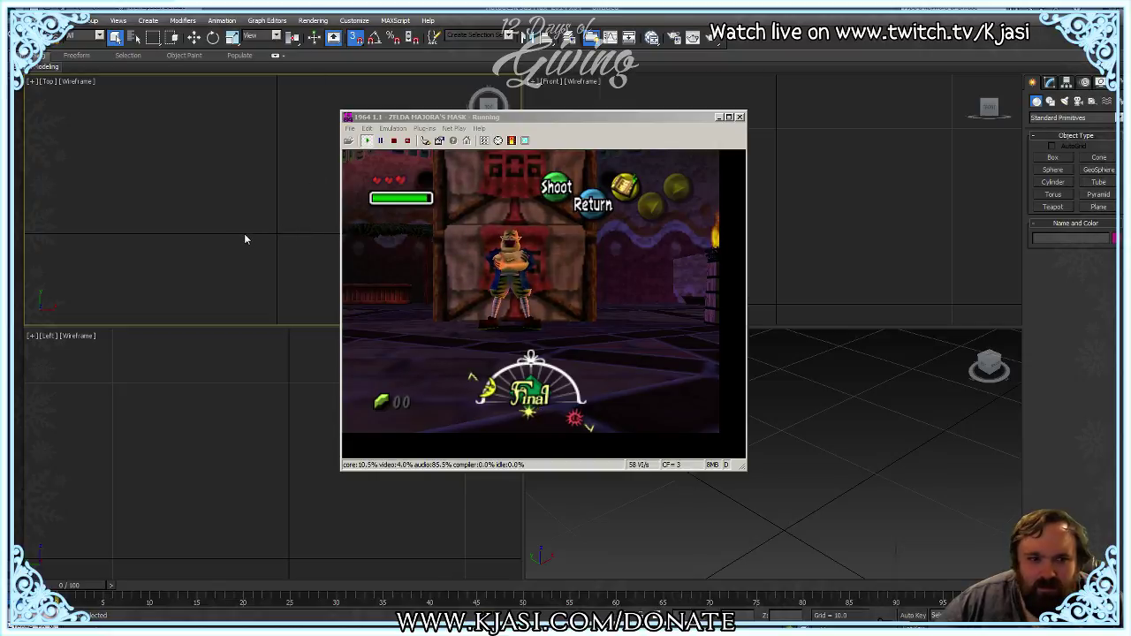
click(616, 125)
drag(615, 125, 930, 266)
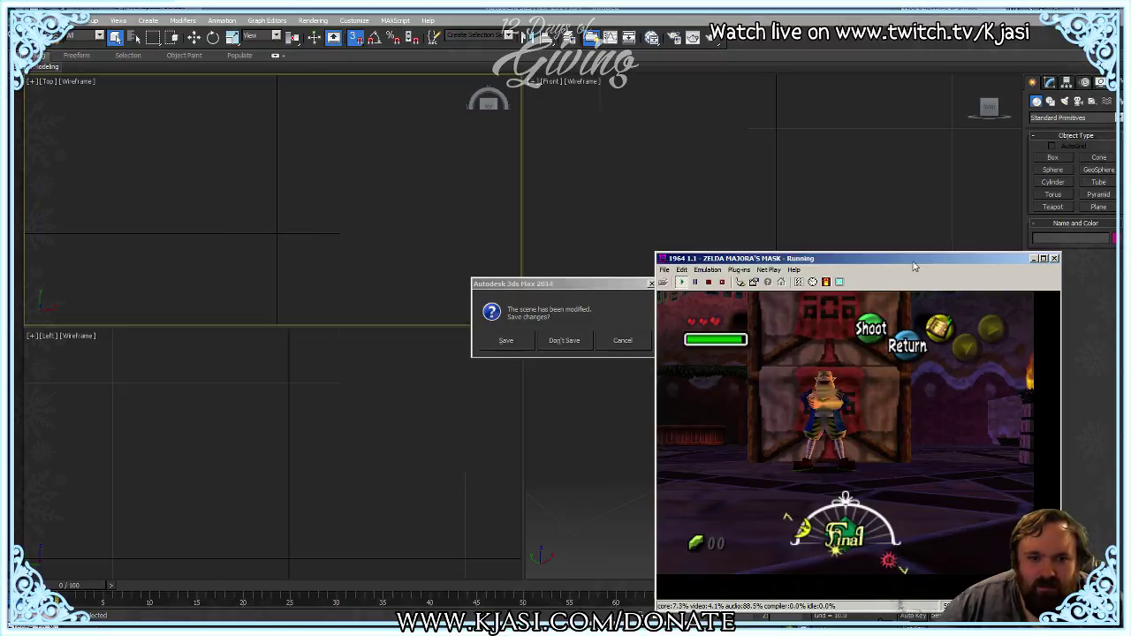
Step: Try importing the exported VRML scene without saving changes, and delete the misplaced geometry
click(615, 352)
click(566, 342)
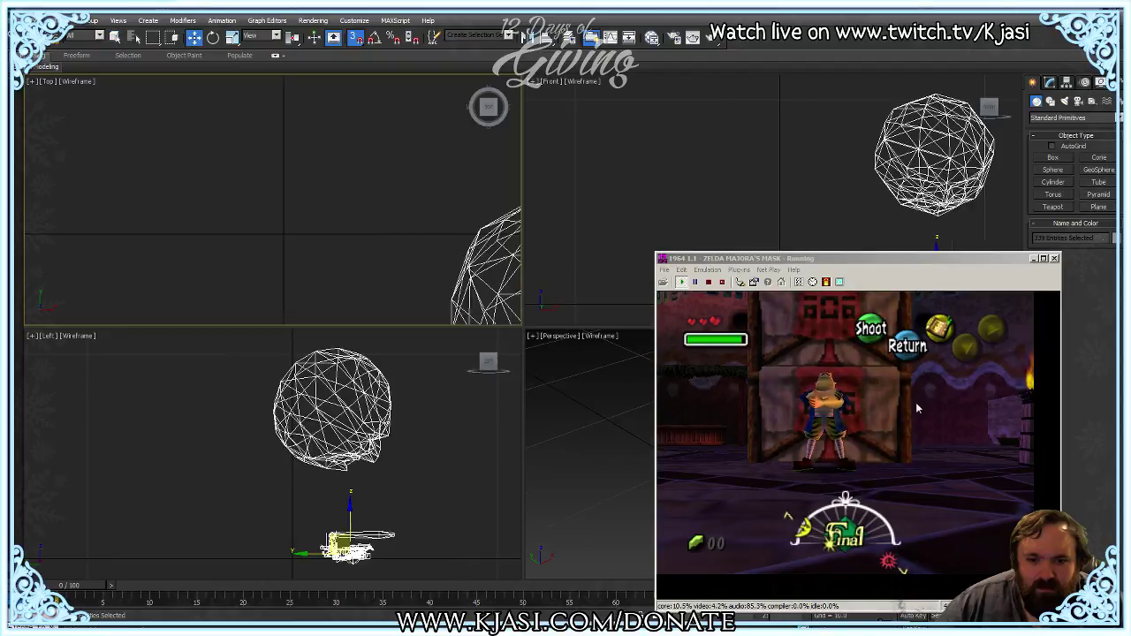
click(284, 237)
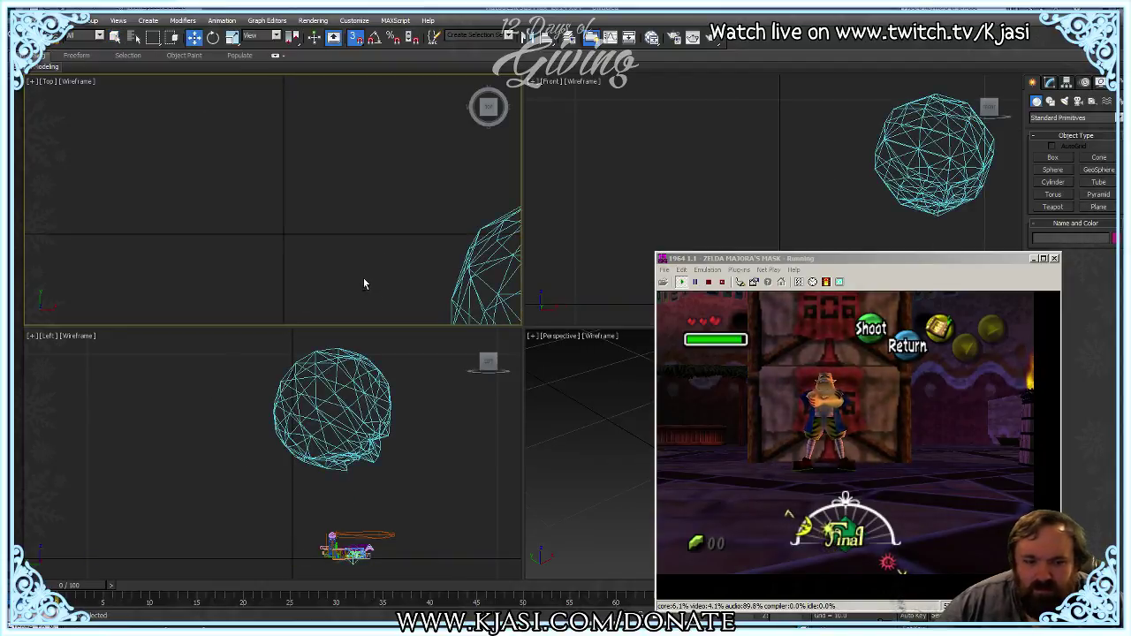
key(ctrl+a)
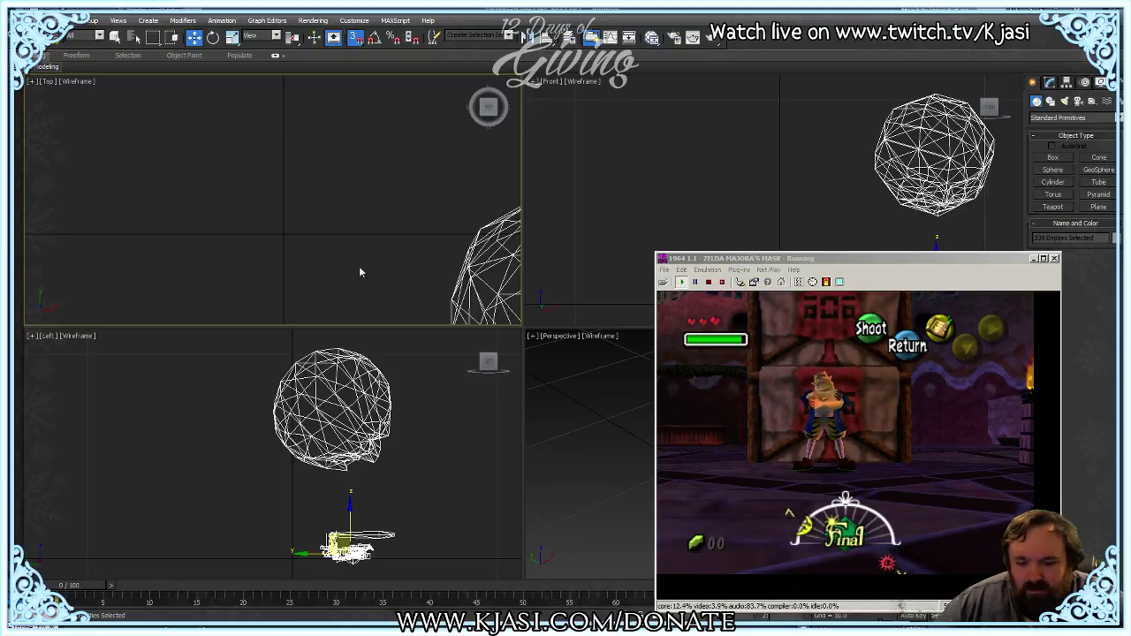
key(Delete)
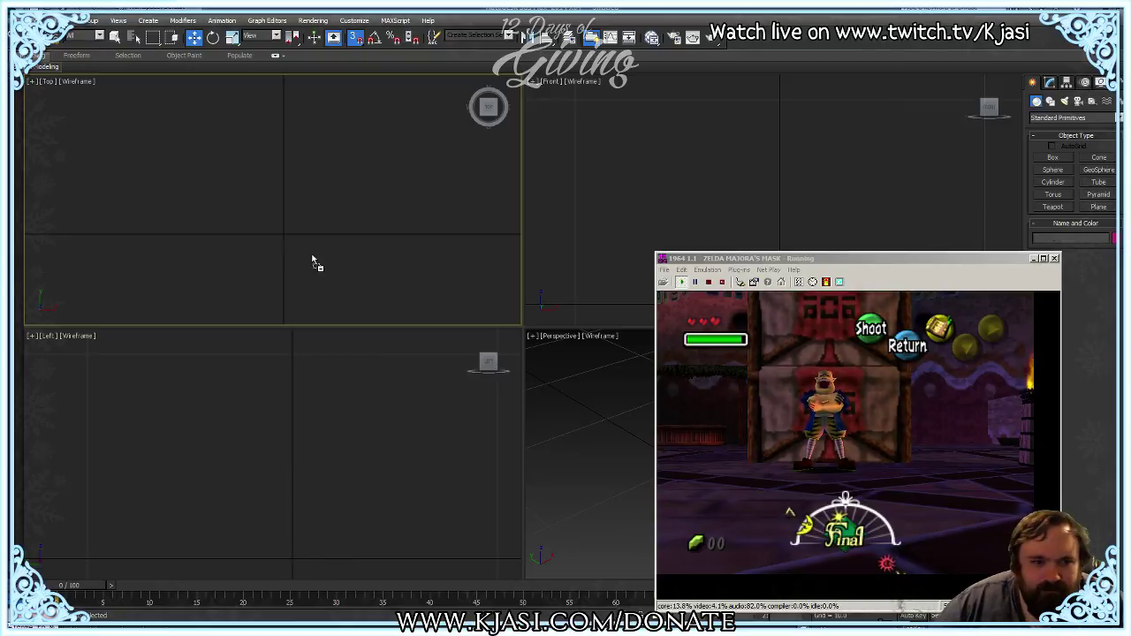
Step: Import the exported VRML scene again, discarding scene changes, and place it at the grid origin in the Top view
drag(284, 238, 284, 238)
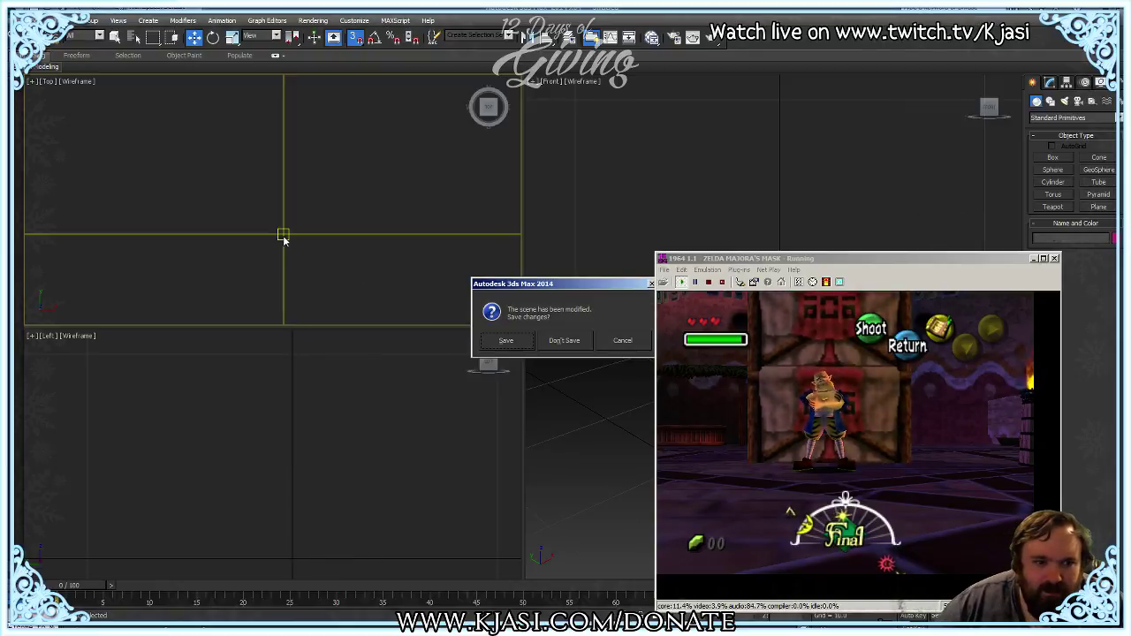
click(556, 343)
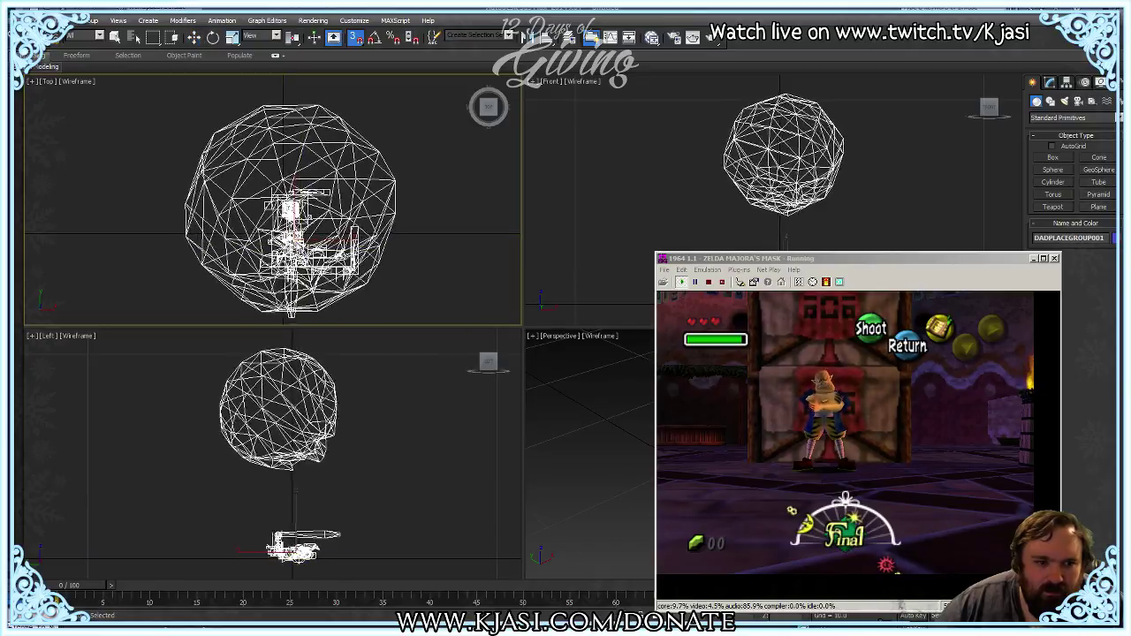
click(284, 234)
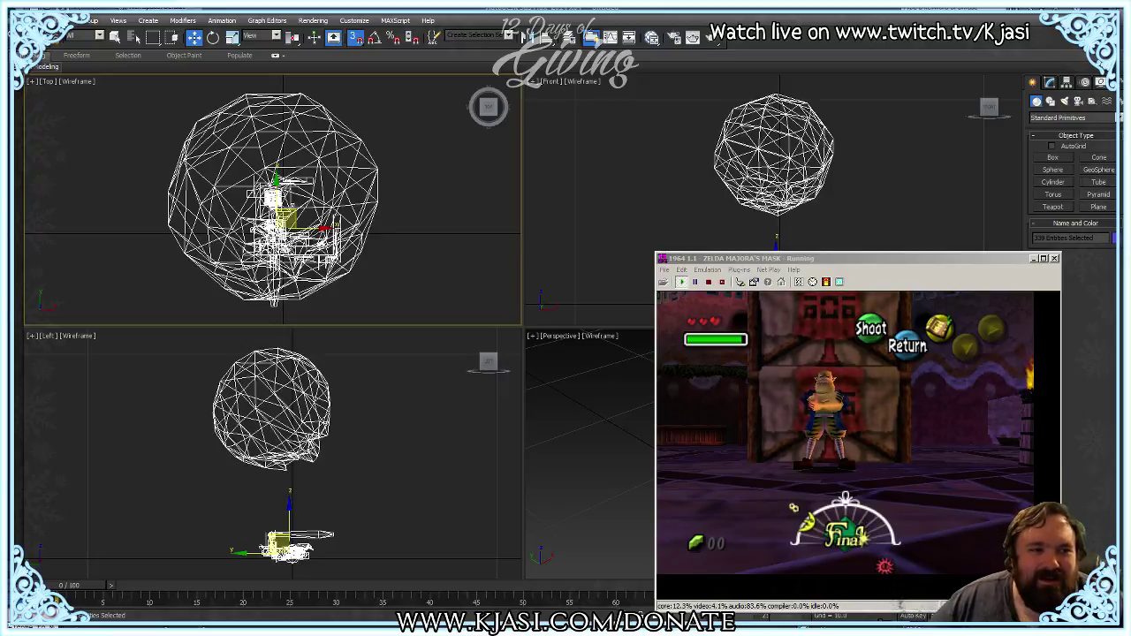
Step: Add the imported geometry to the current Maya scene and look over the tower and town square there
click(19, 20)
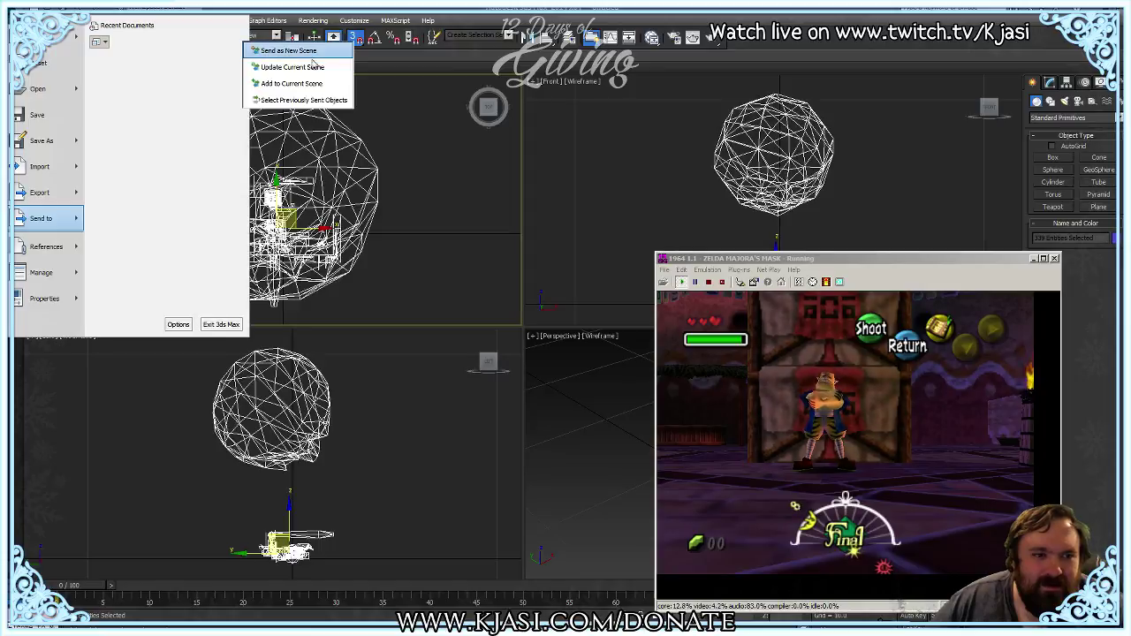
click(307, 85)
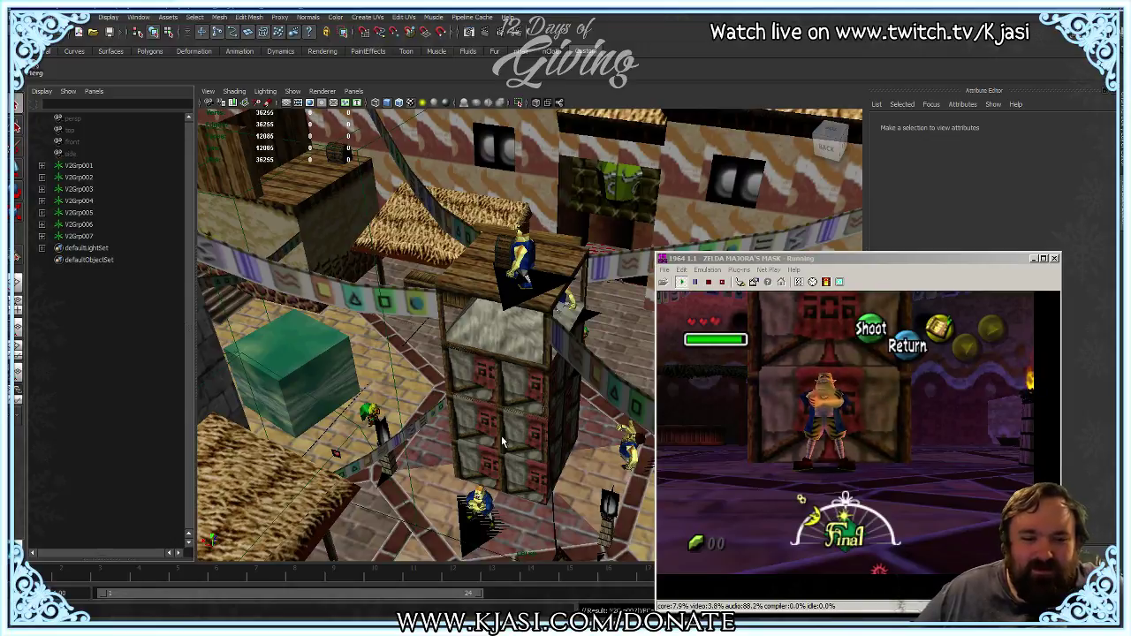
alt+drag(470, 434, 426, 371)
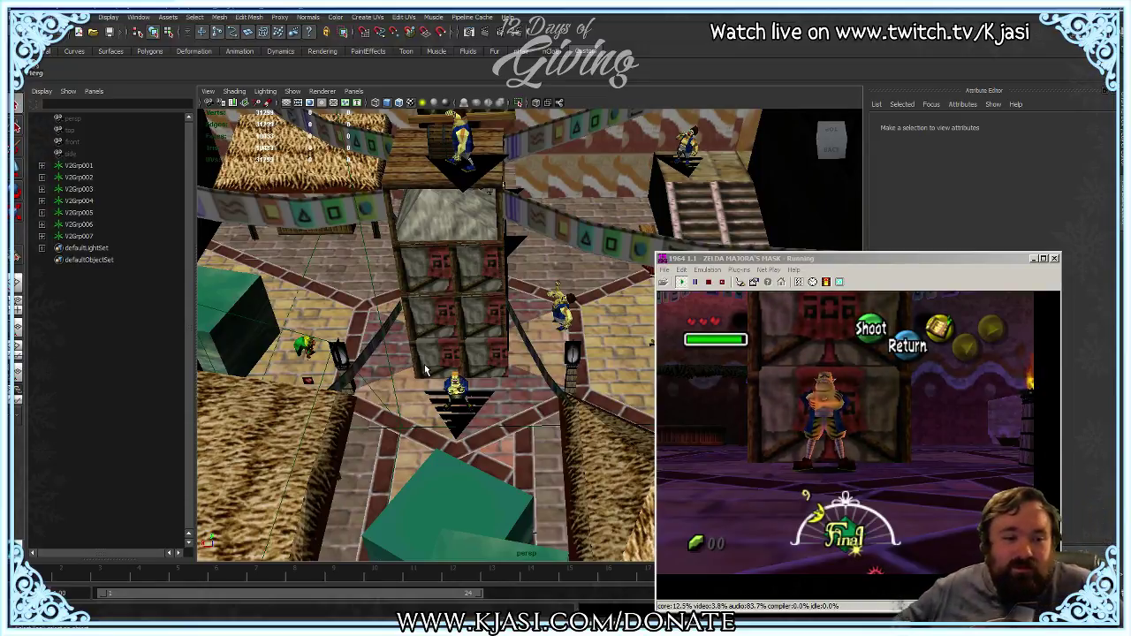
alt+drag(425, 371, 393, 561)
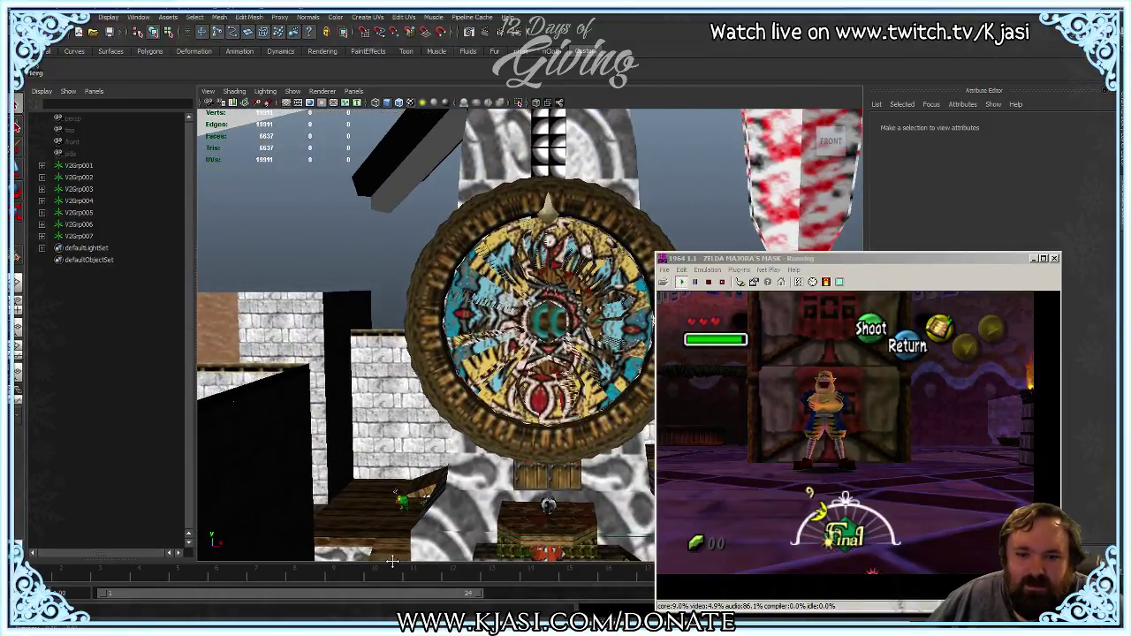
Step: Bring the emulator back over the Maya viewport and export the dark countdown scene as VRML through the video debugger
click(811, 260)
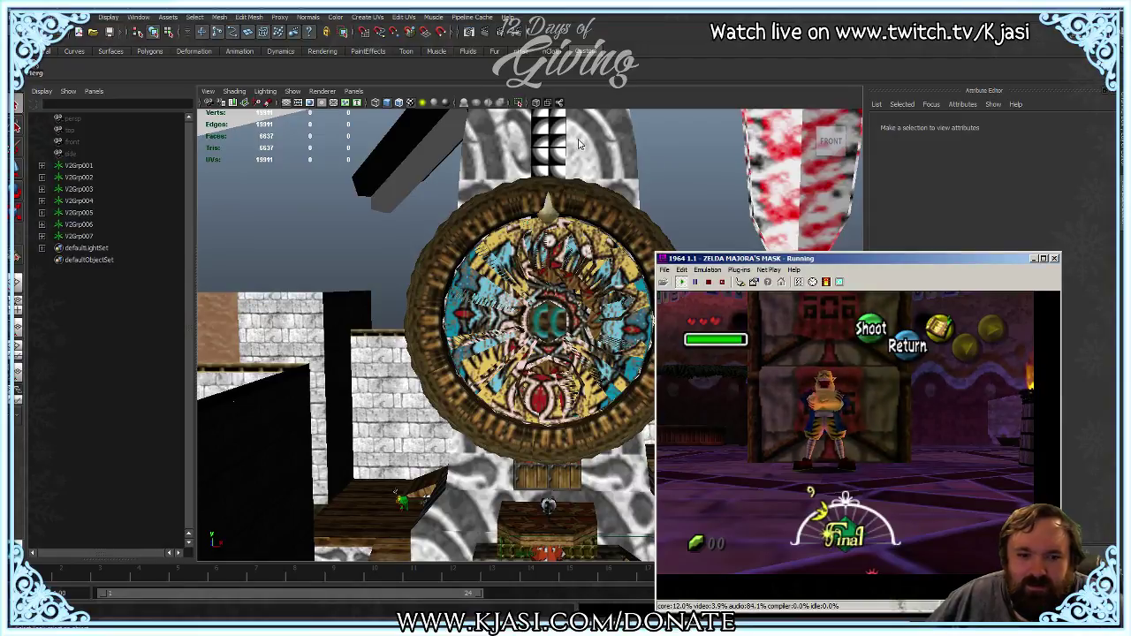
drag(811, 261, 537, 136)
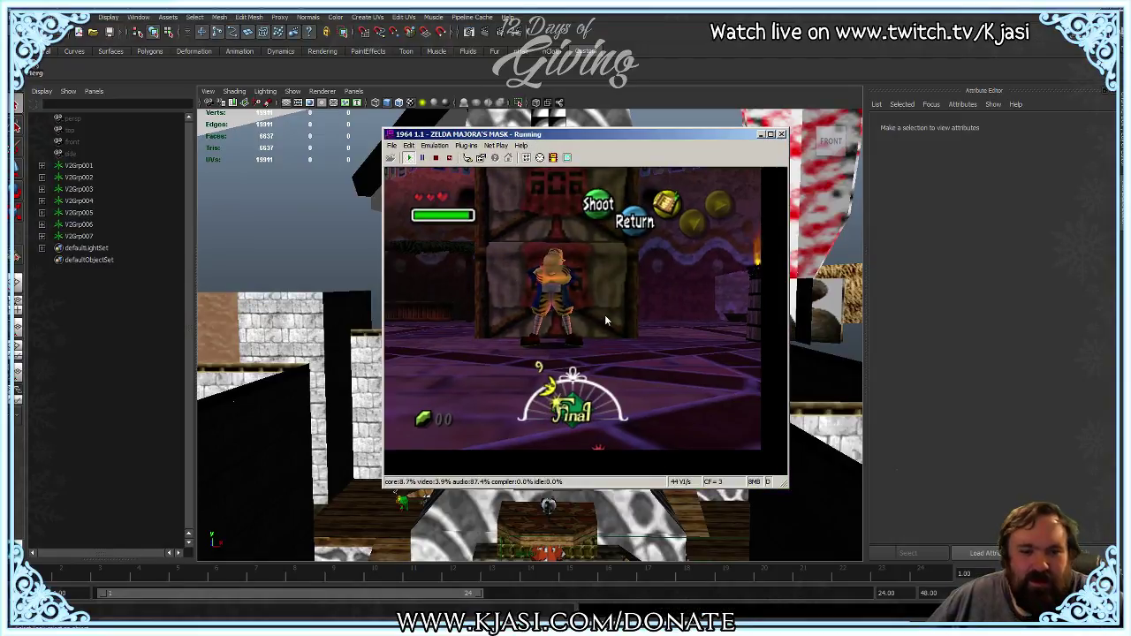
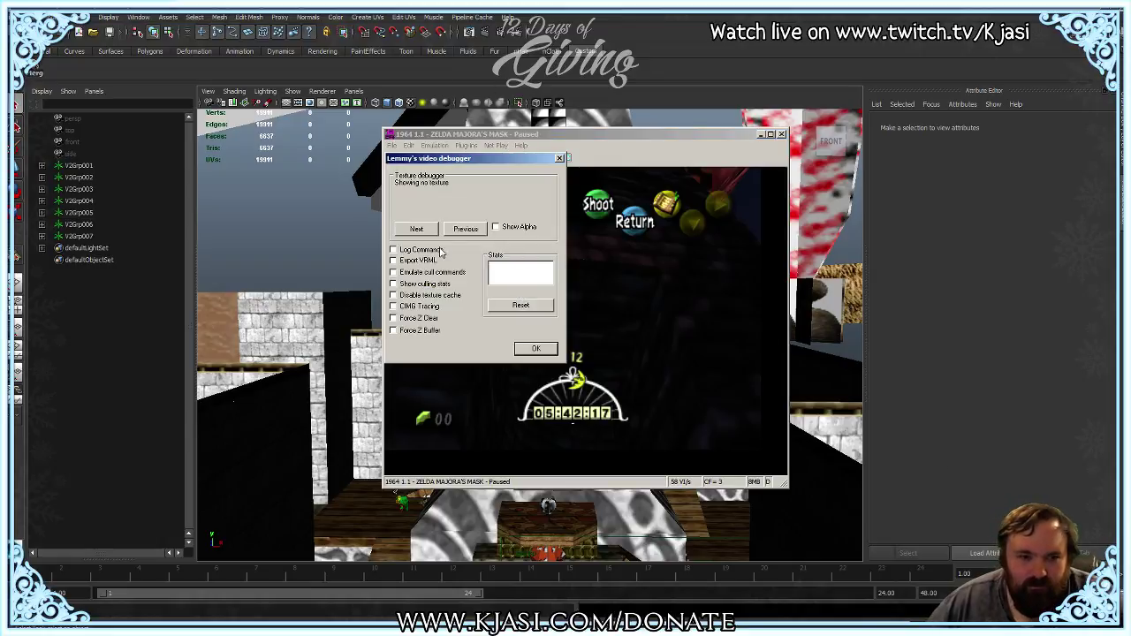
click(534, 350)
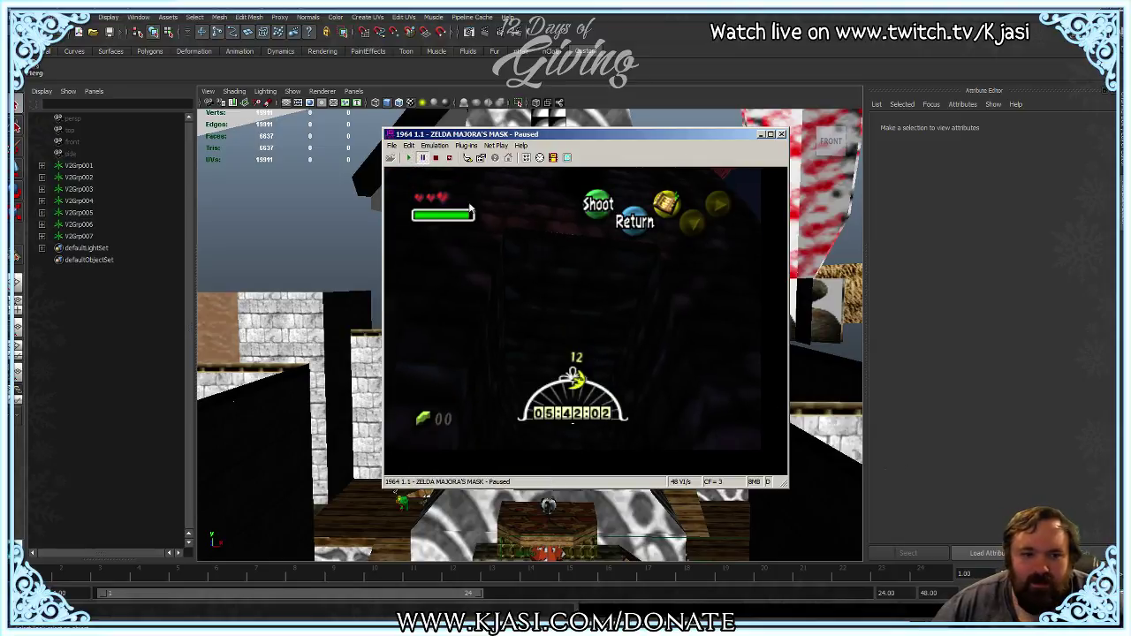
click(554, 158)
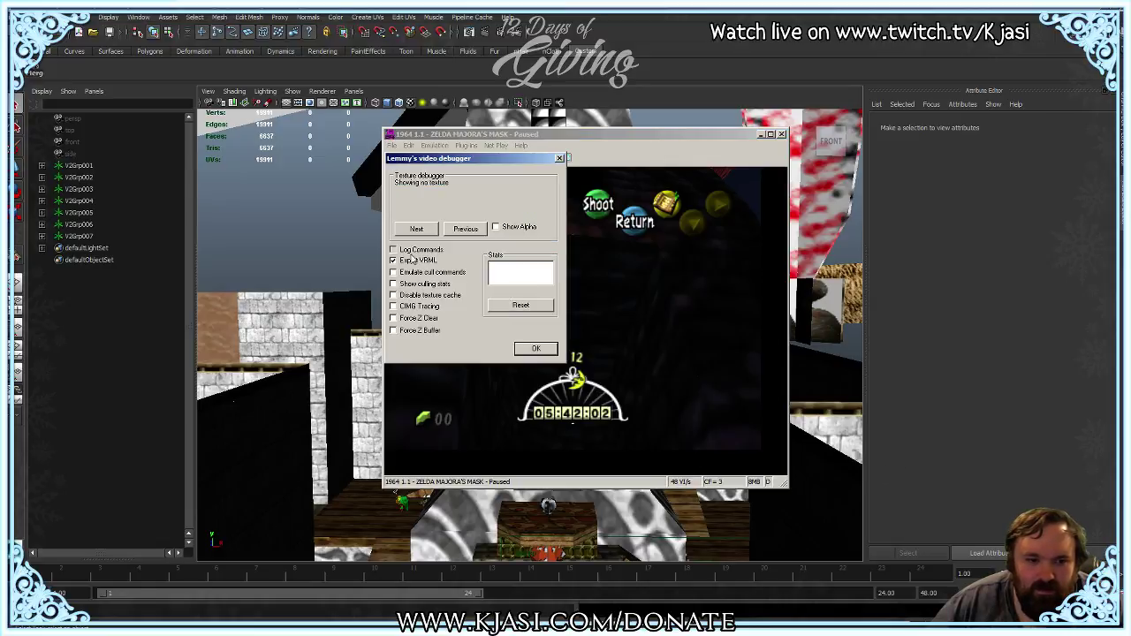
click(537, 349)
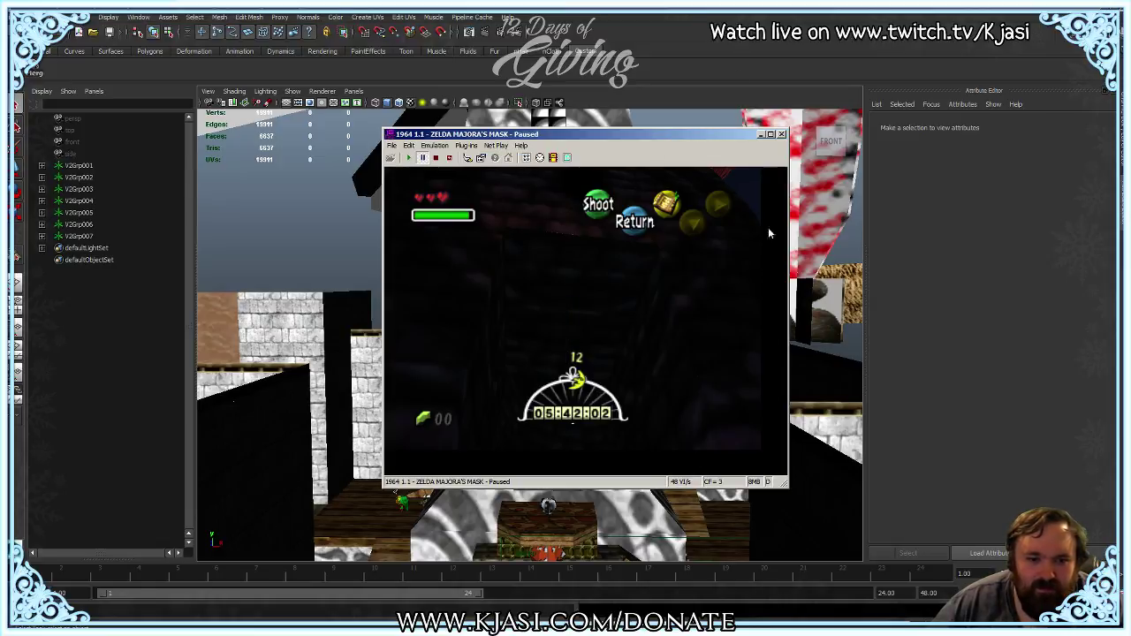
Step: Switch to 3ds Max, delete the old geometry, and import the new VRML export at the grid origin without saving changes
click(604, 139)
key(alt+Tab)
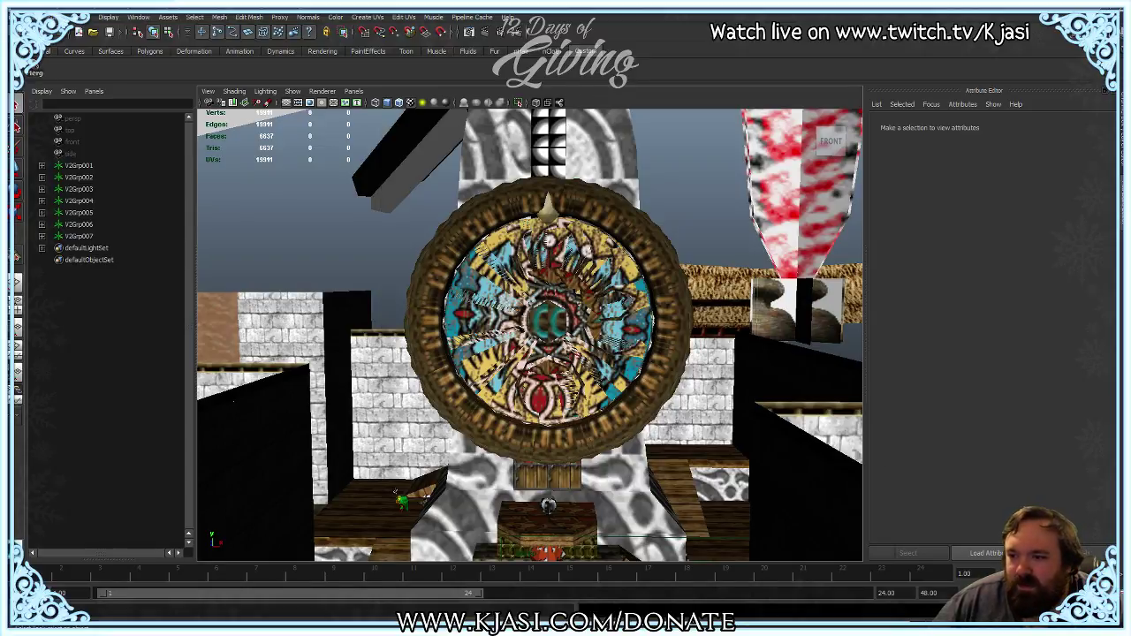
key(alt+Tab)
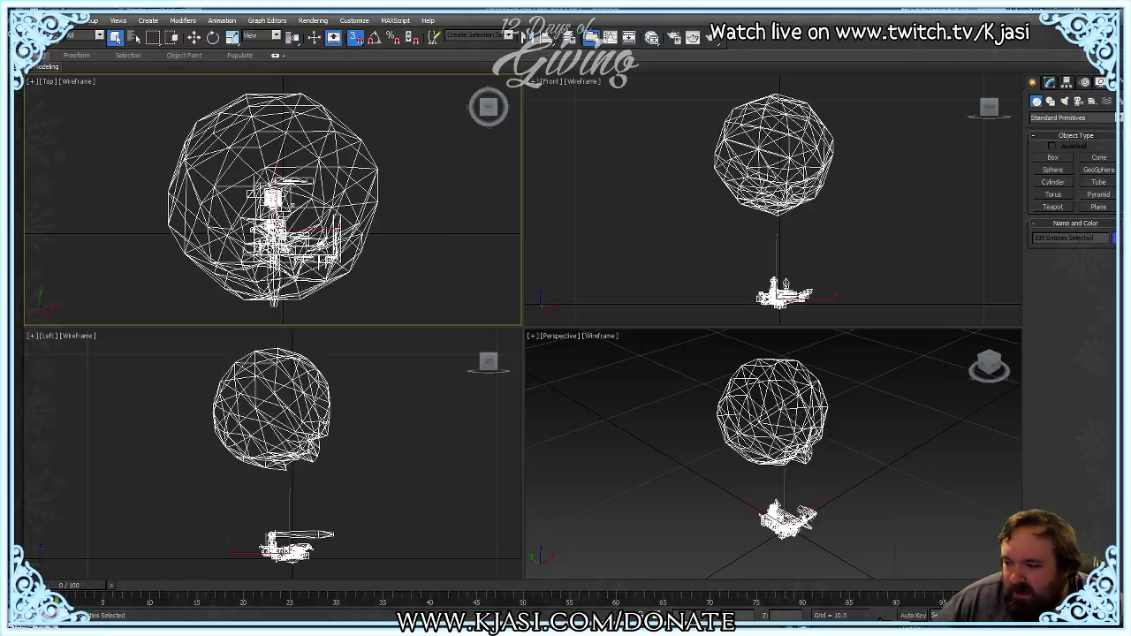
key(Delete)
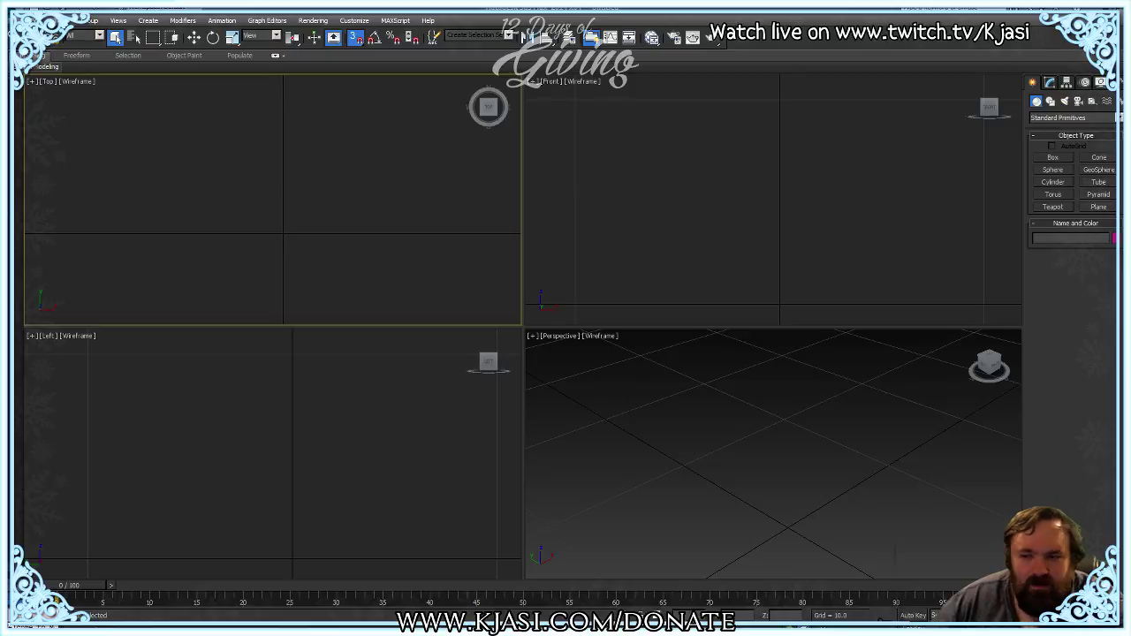
key(ctrl+n)
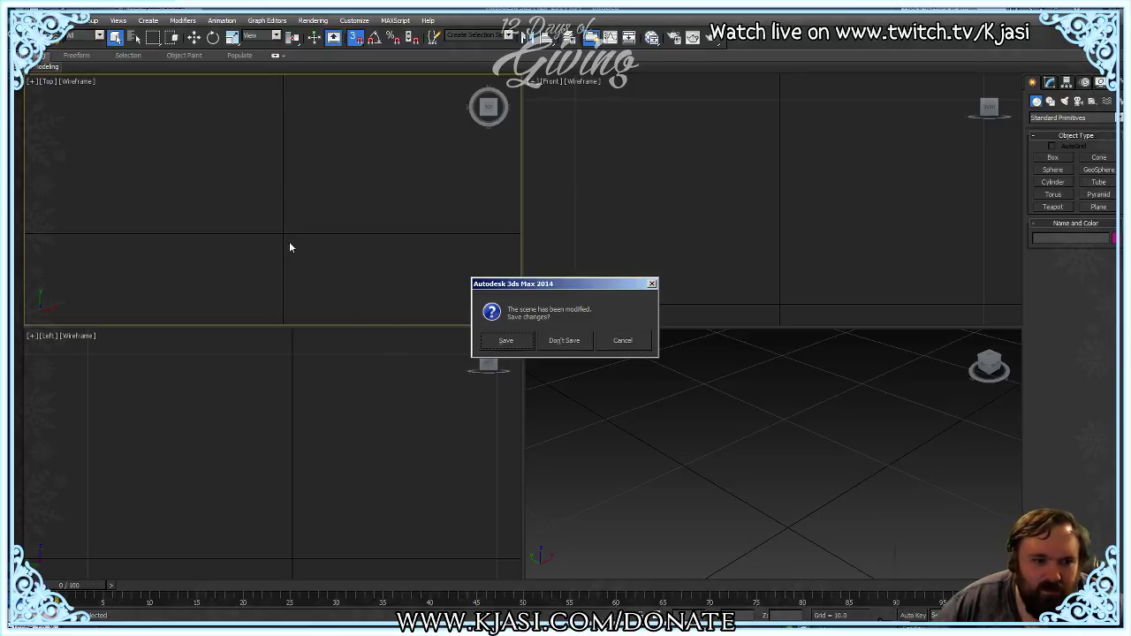
click(558, 338)
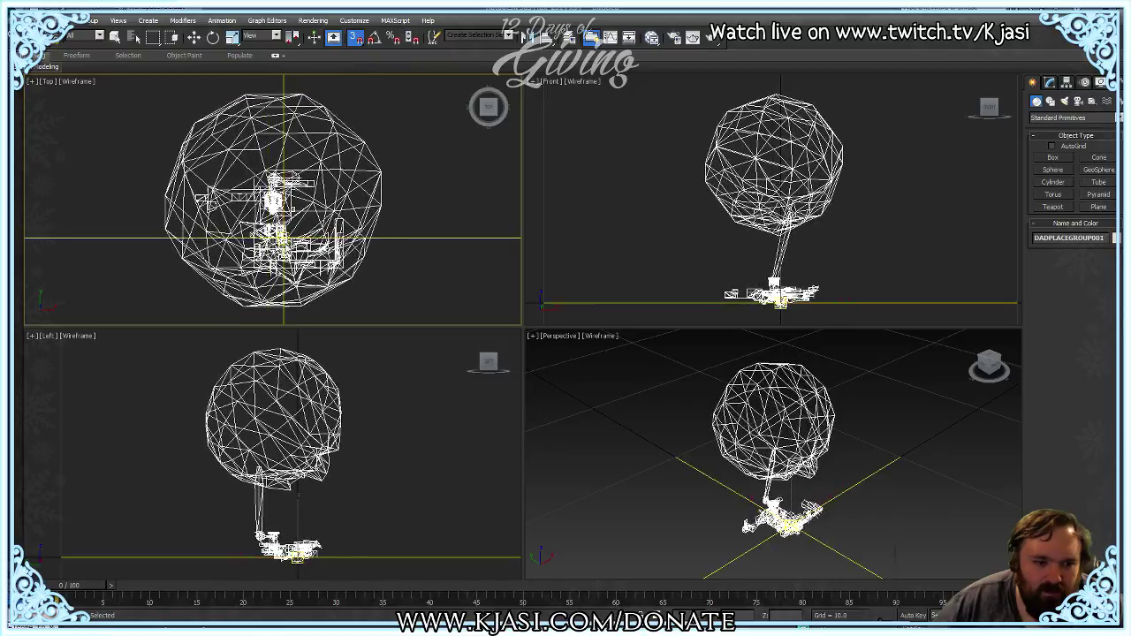
click(283, 237)
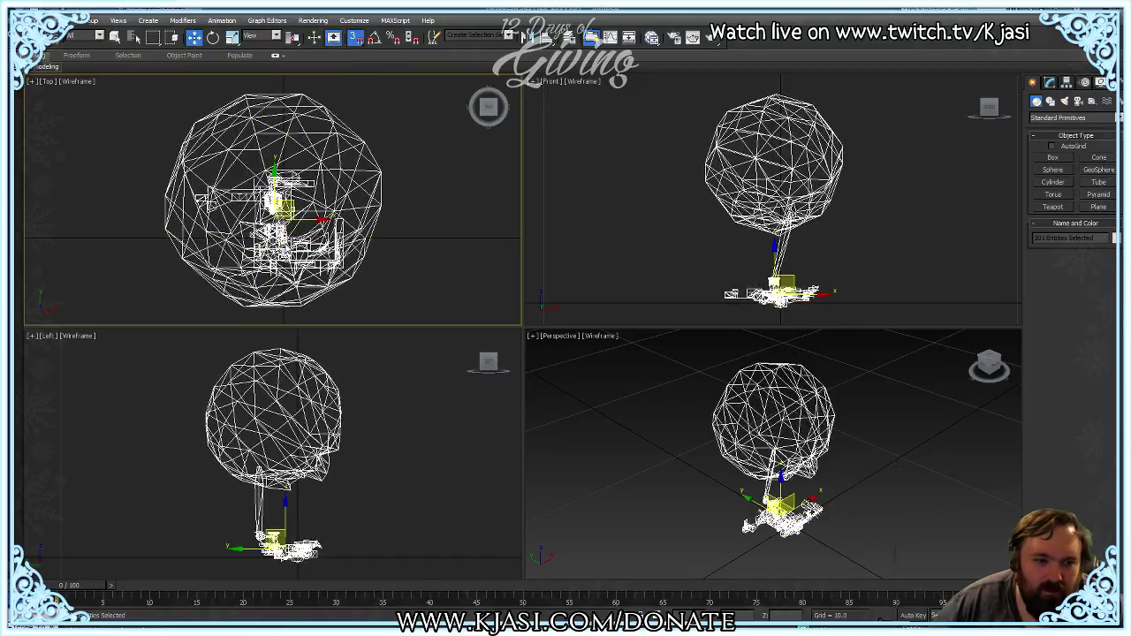
Step: Add the newly imported clock tower geometry to the current Maya scene
middle_drag(319, 515, 318, 403)
scroll(320, 433, up, 6)
scroll(233, 514, up, 3)
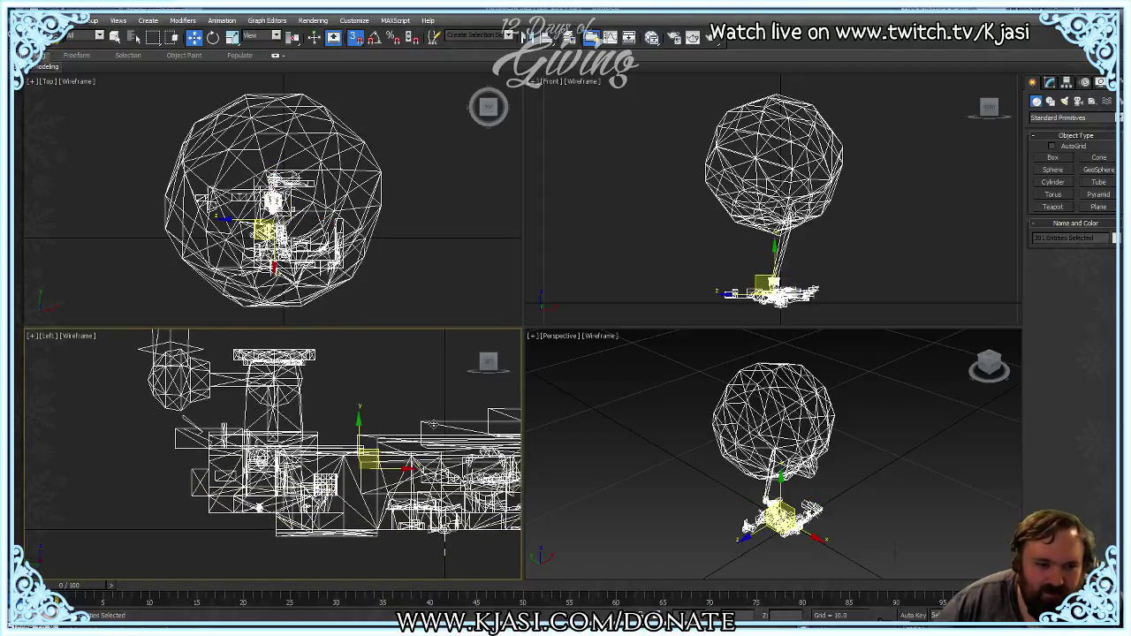
key(ctrl+s)
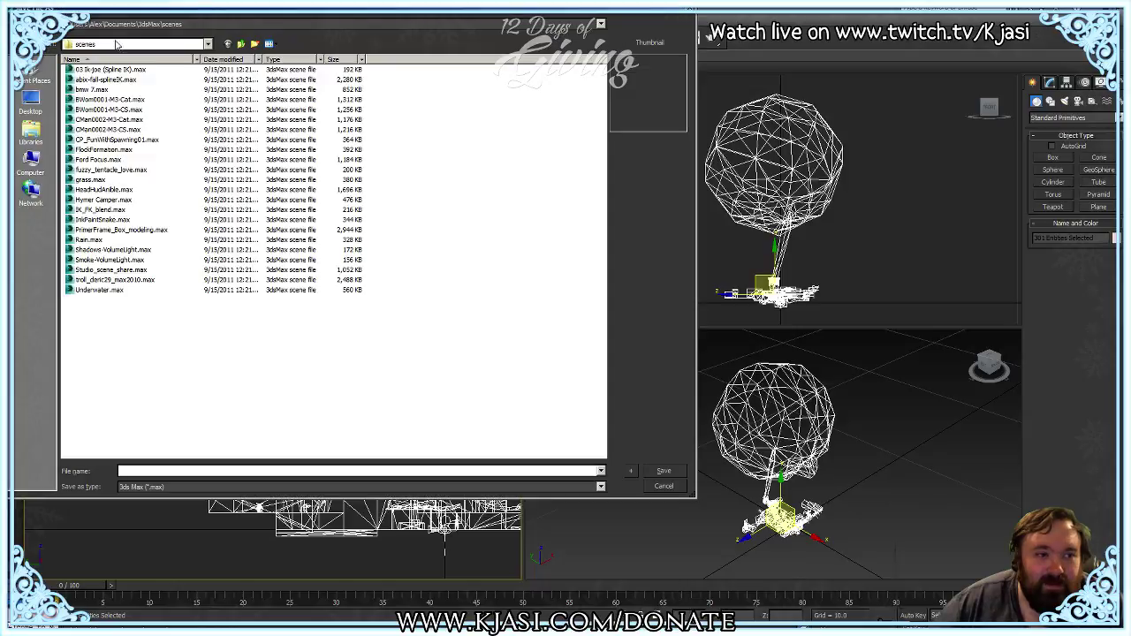
click(661, 486)
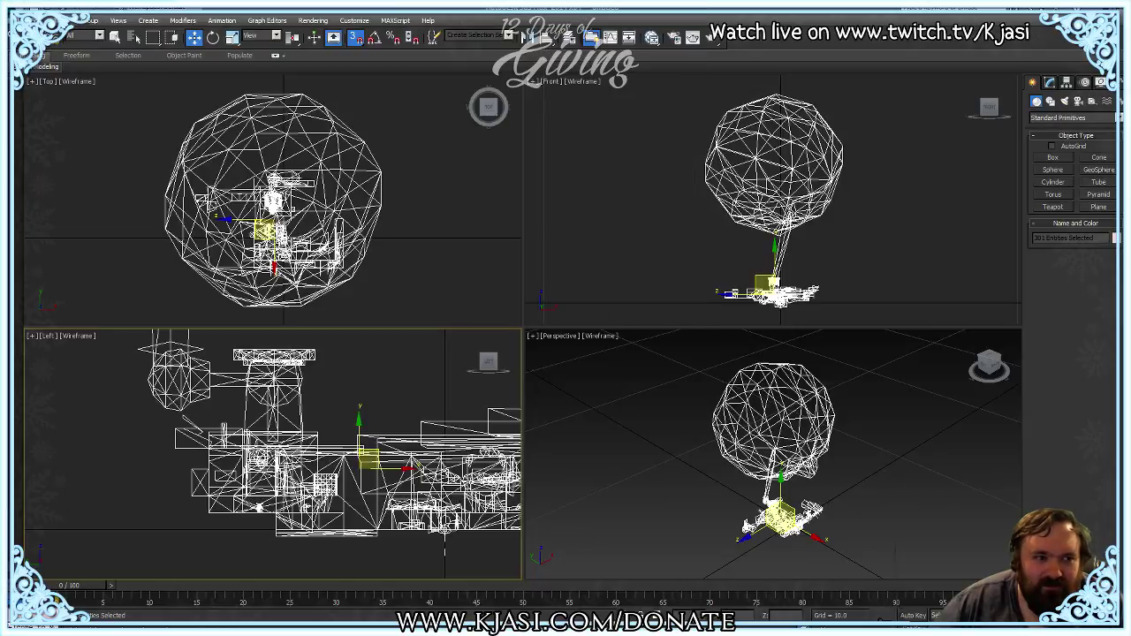
click(29, 27)
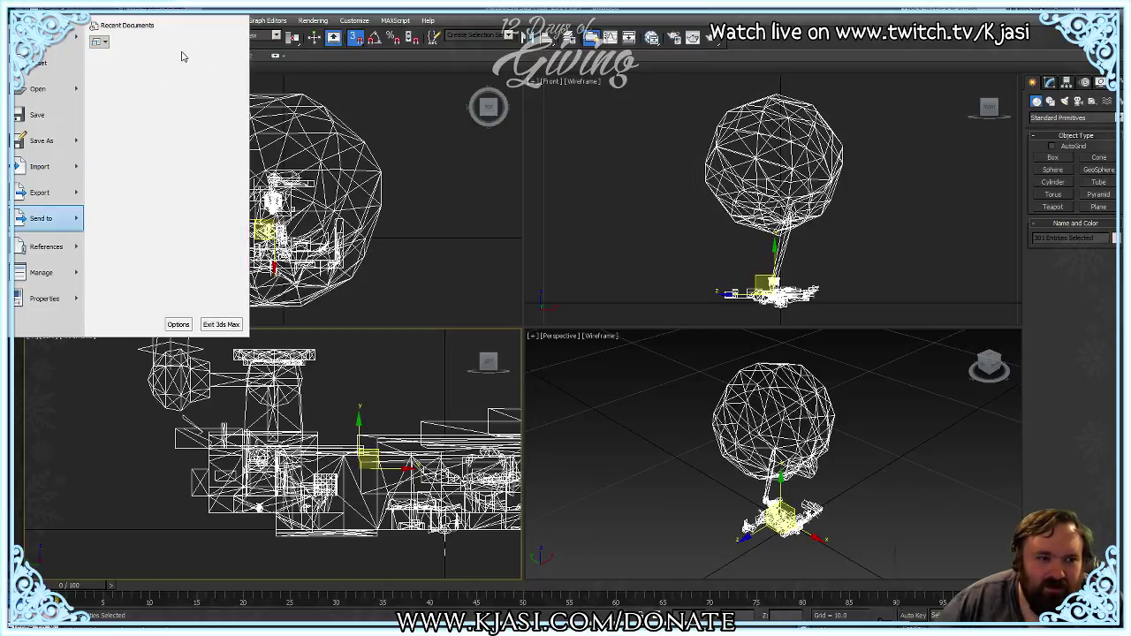
mouse_move(181, 57)
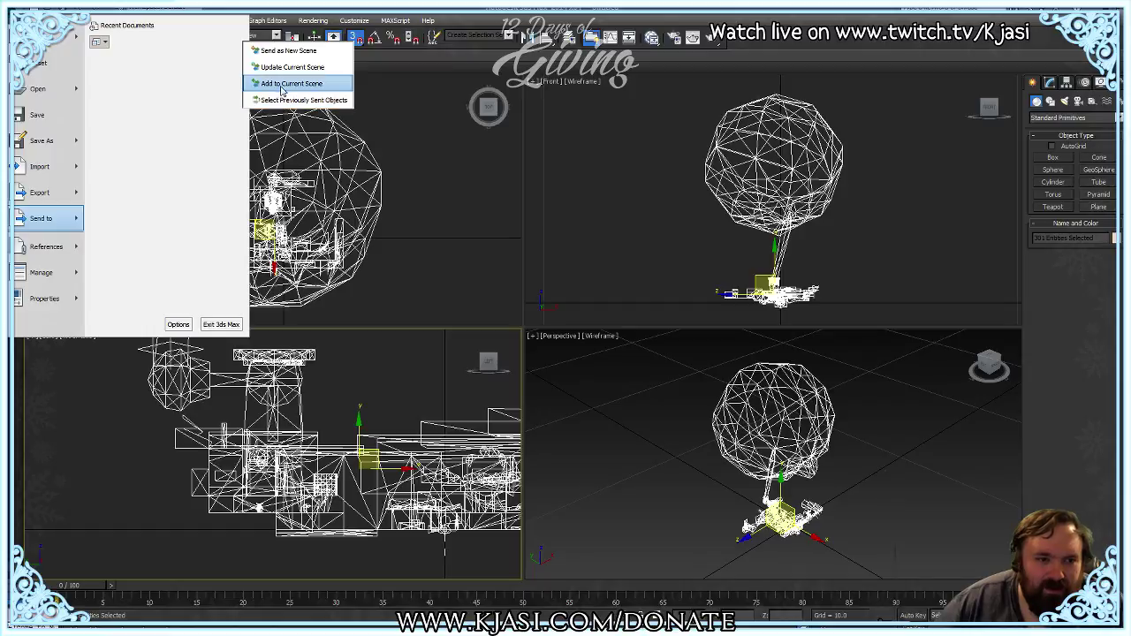
click(282, 84)
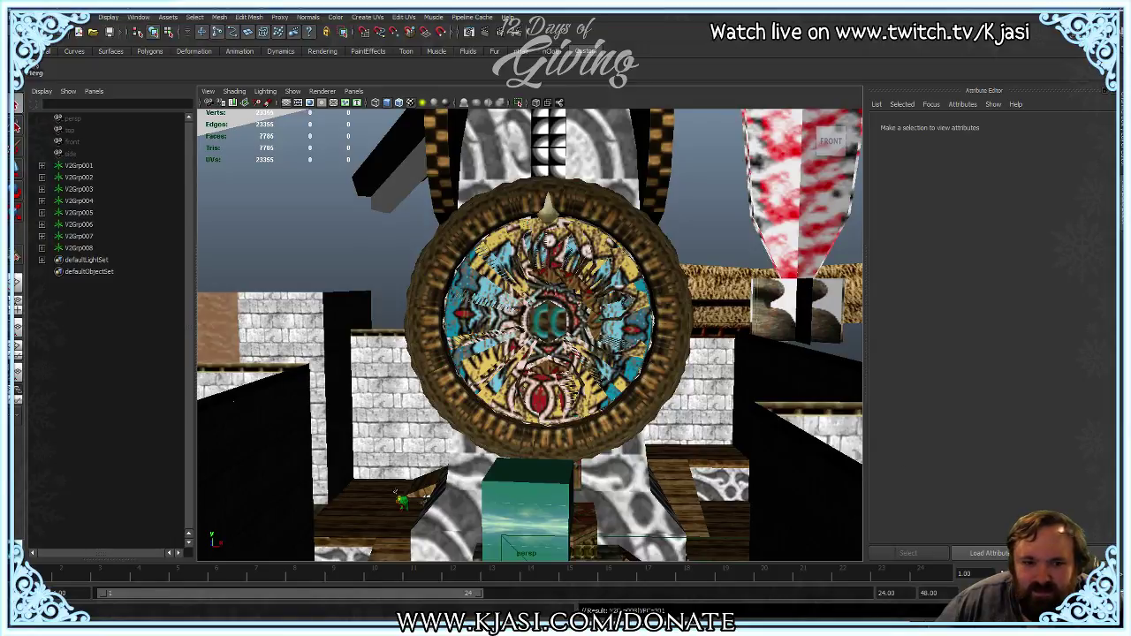
Step: Examine the added geometry around the upper part of the clock tower in Maya's perspective view
alt+middle_drag(658, 272, 662, 566)
scroll(642, 538, down, 2)
scroll(548, 388, up, 5)
alt+drag(548, 388, 507, 353)
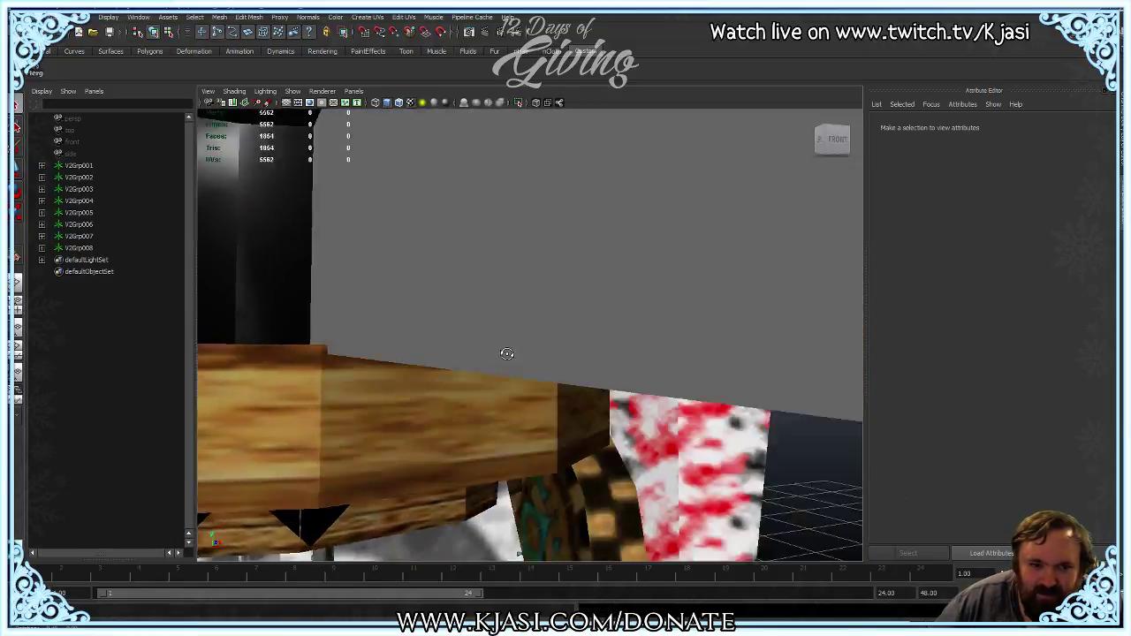
alt+middle_drag(507, 353, 414, 353)
scroll(414, 353, up, 3)
alt+drag(413, 352, 459, 424)
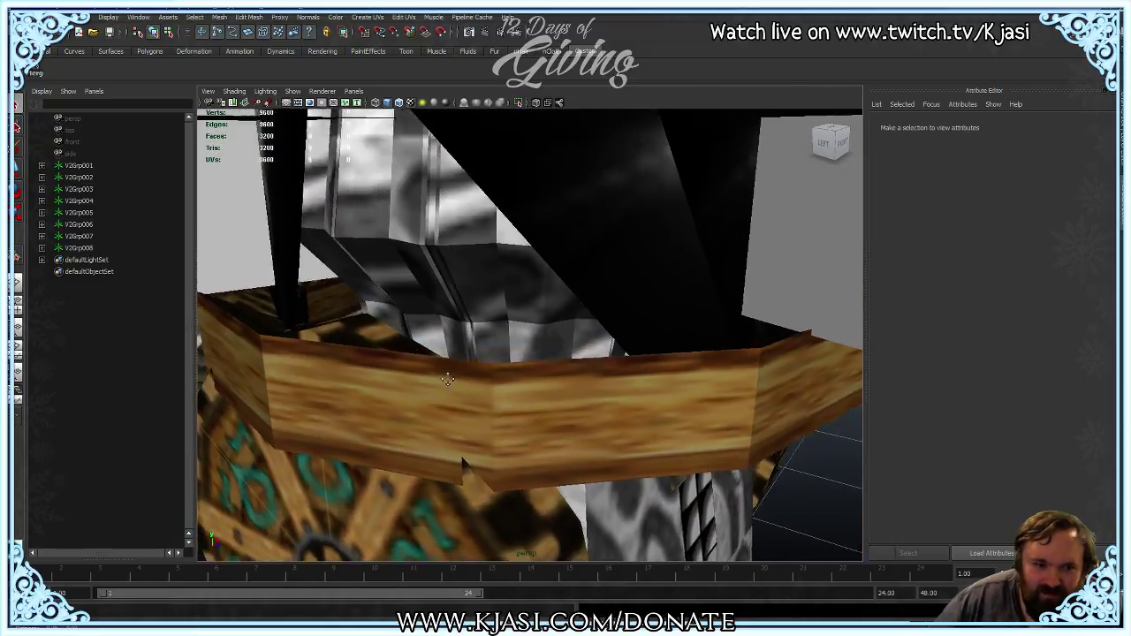
alt+middle_drag(460, 425, 491, 471)
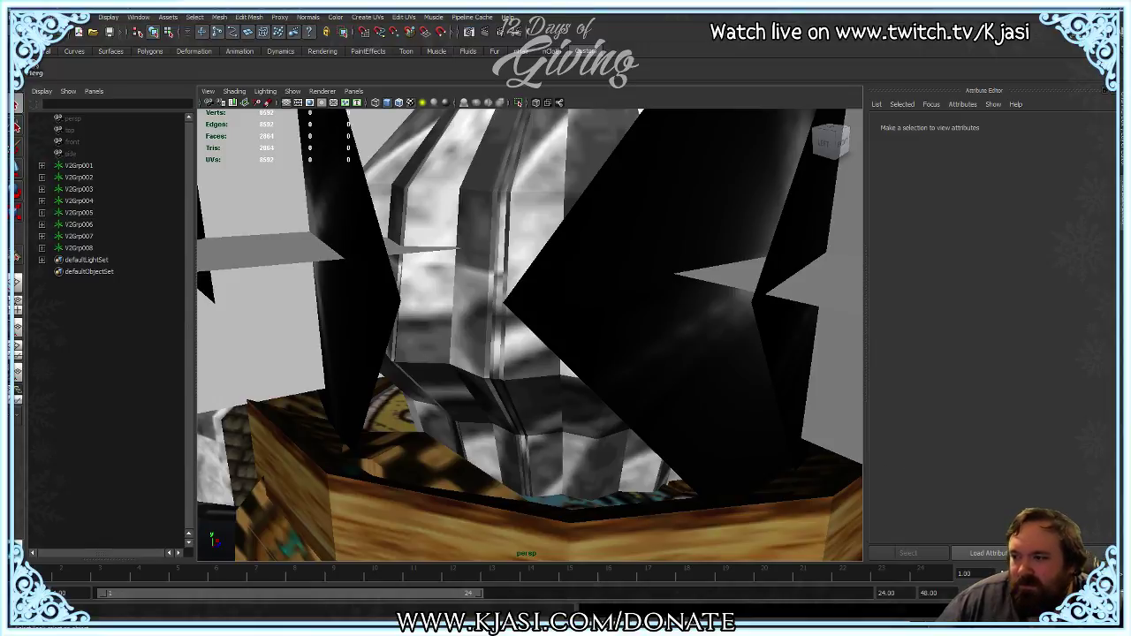
Step: Switch to the emulator, play on to the colourful arena with the countdown, and export it as VRML through the video debugger
key(alt+Tab)
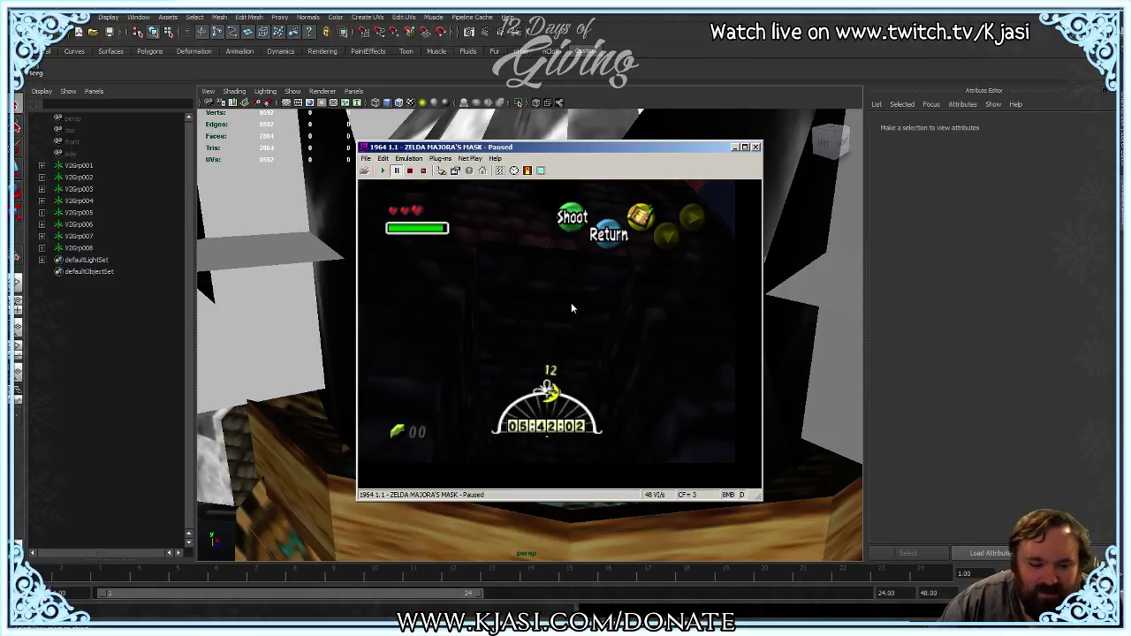
key(F2)
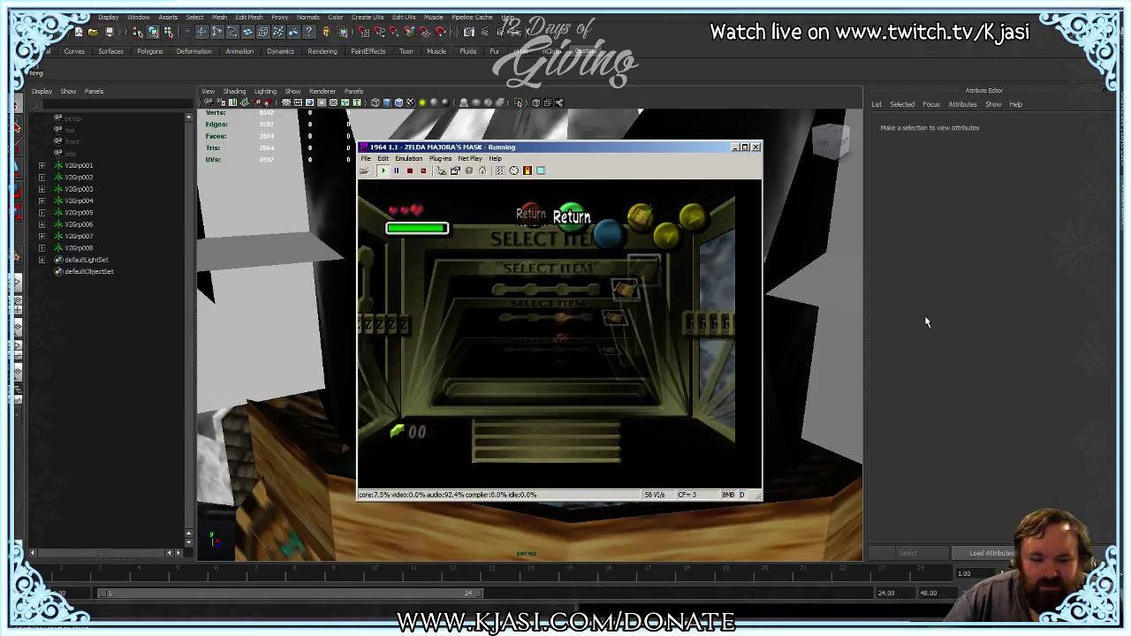
key(F3)
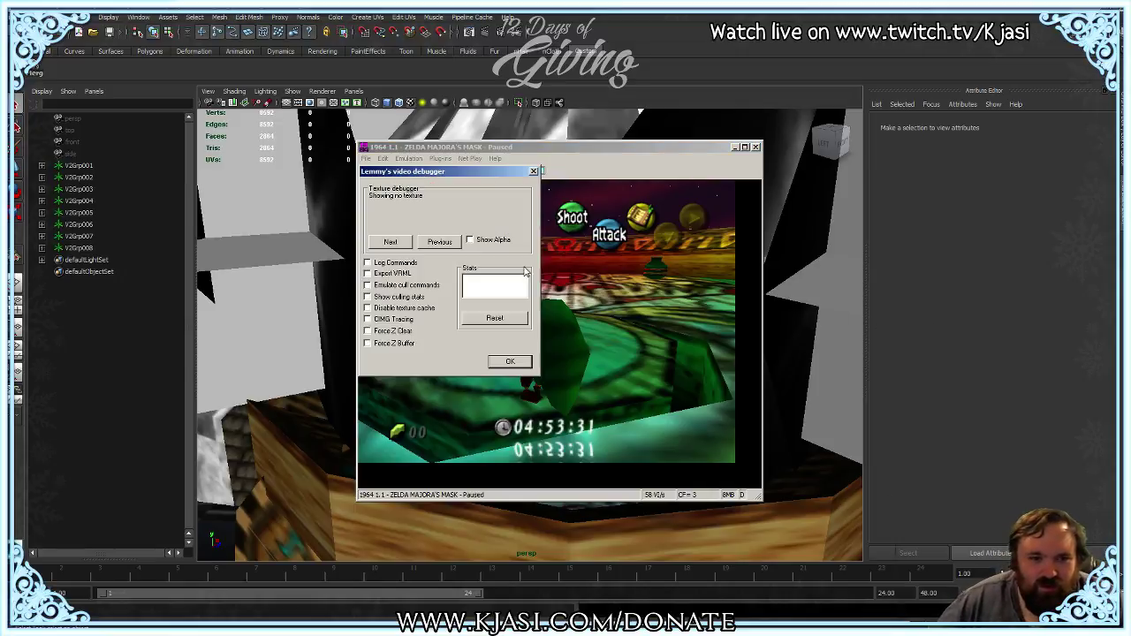
click(503, 359)
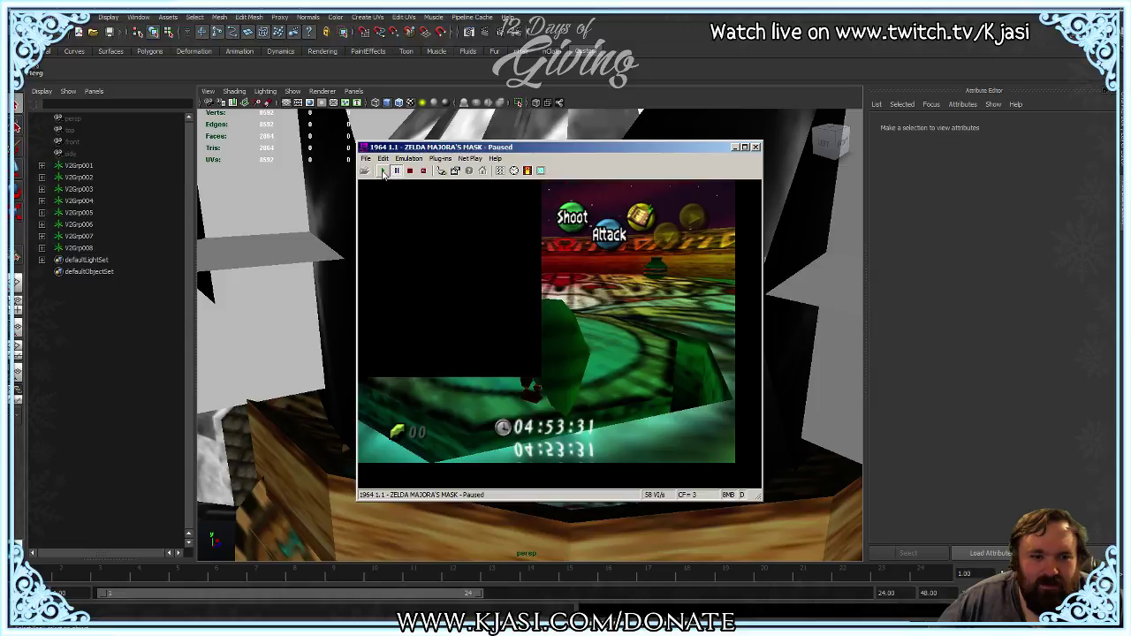
click(383, 172)
click(395, 171)
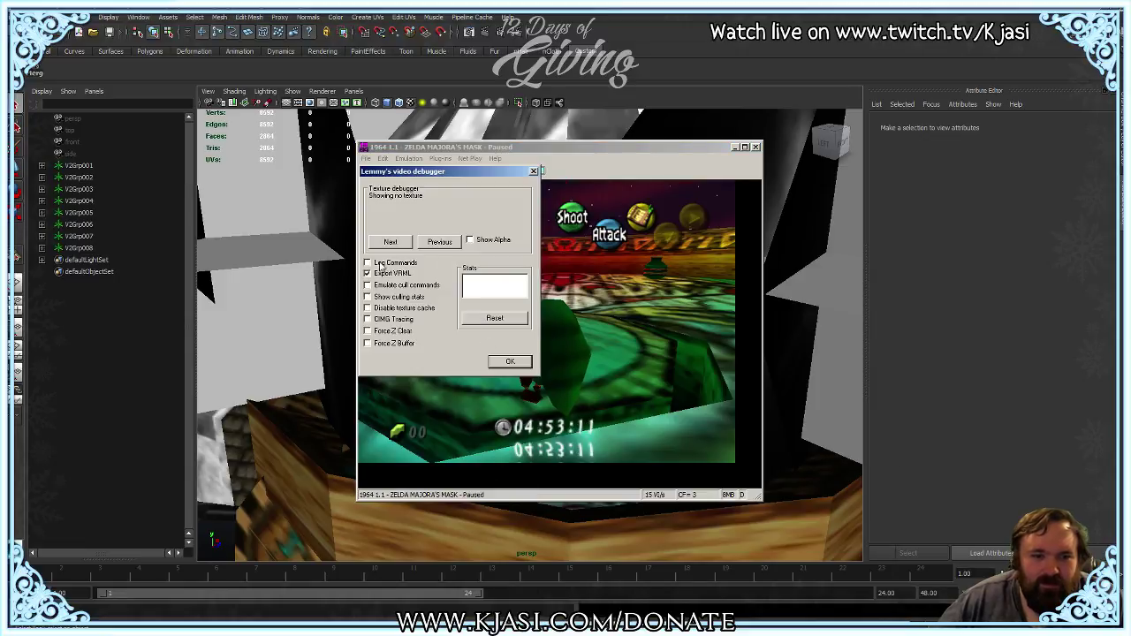
click(510, 361)
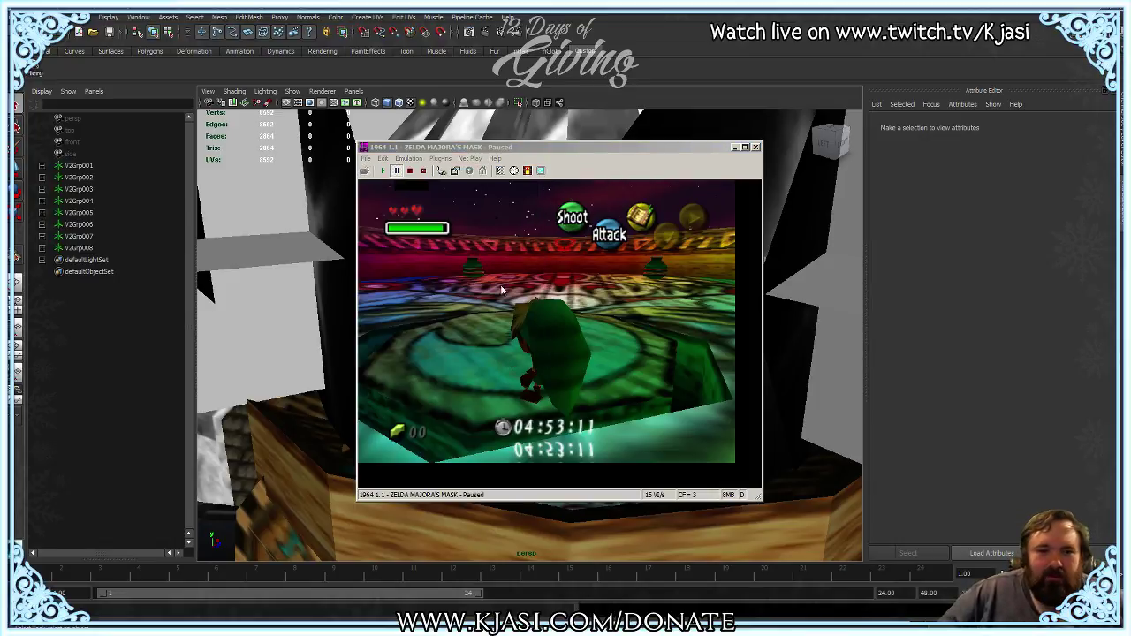
click(590, 358)
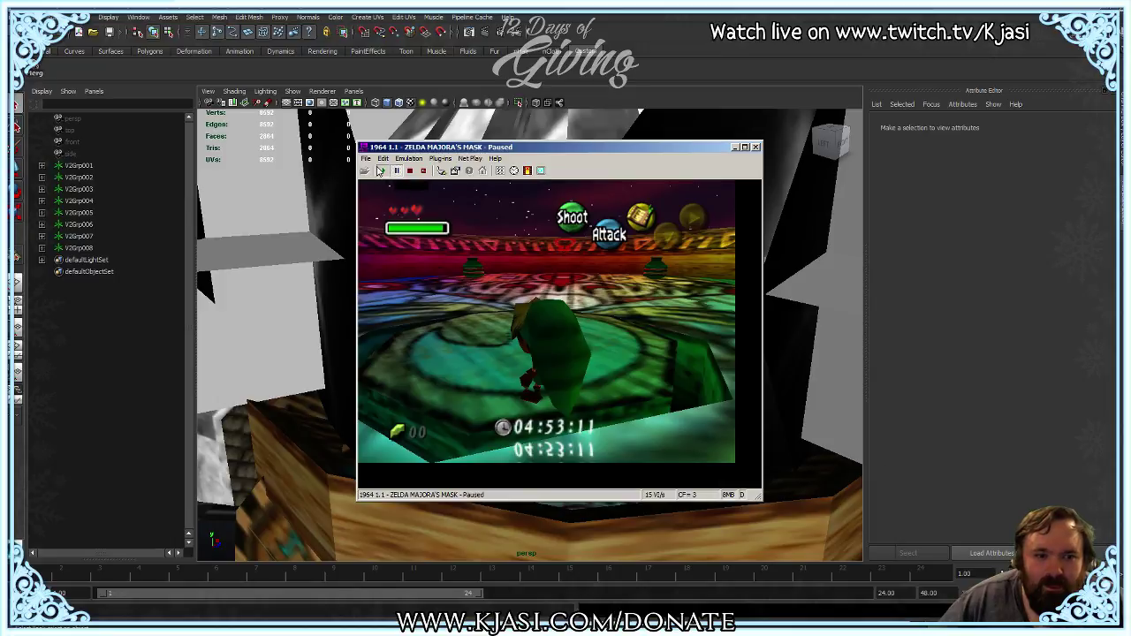
click(381, 171)
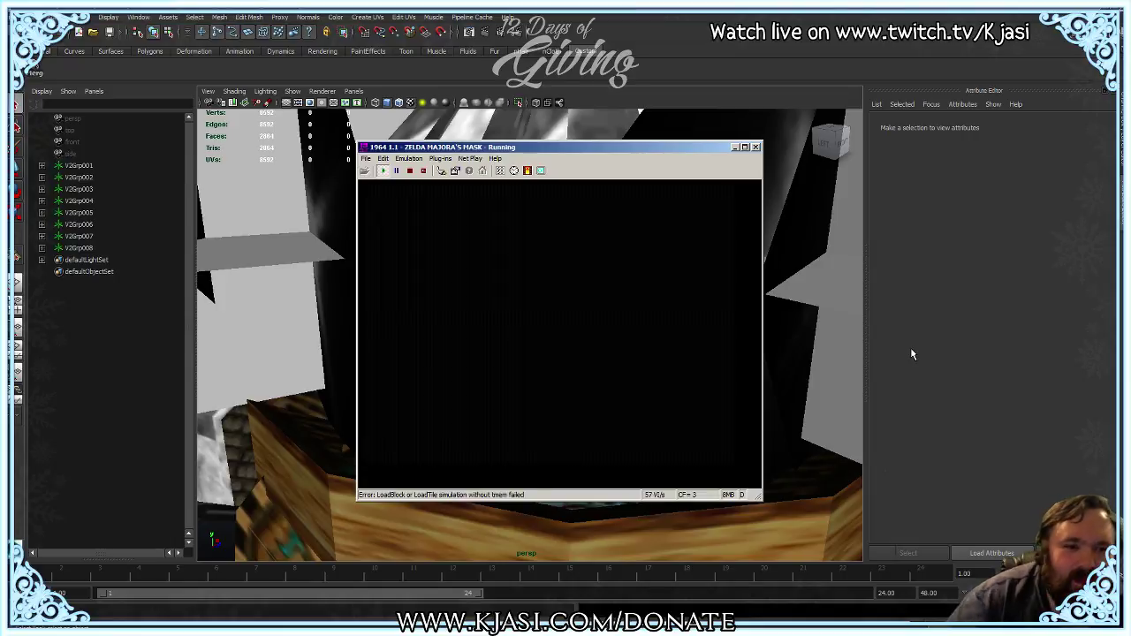
click(397, 172)
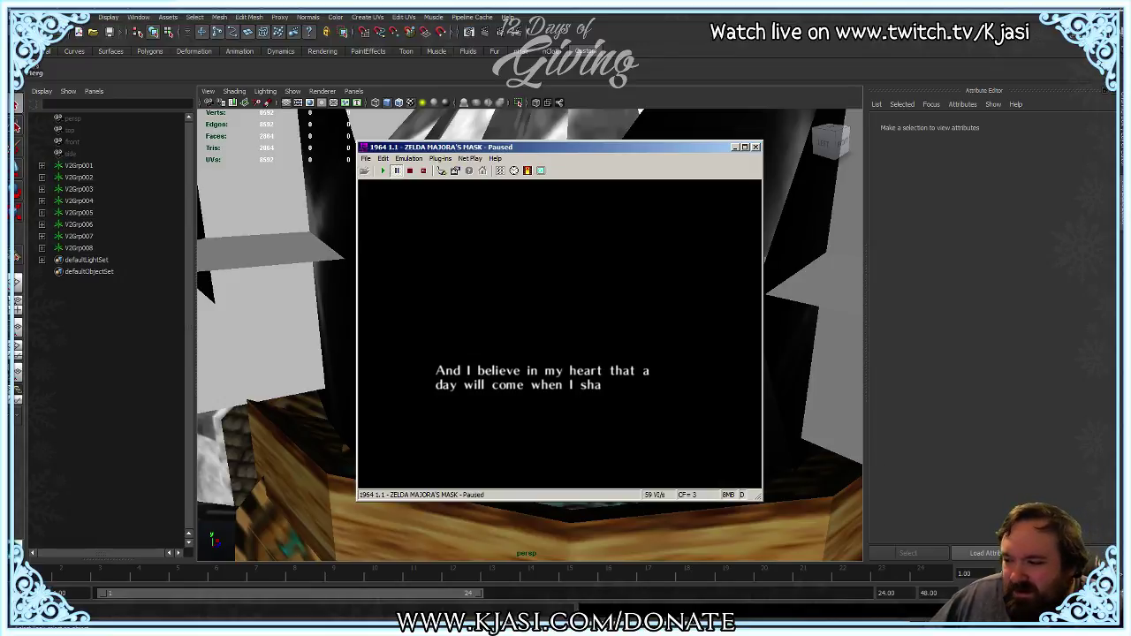
Step: Switch to 3ds Max, start an empty scene with New All, and import the arena's VRML export at the grid origin
key(alt+Tab)
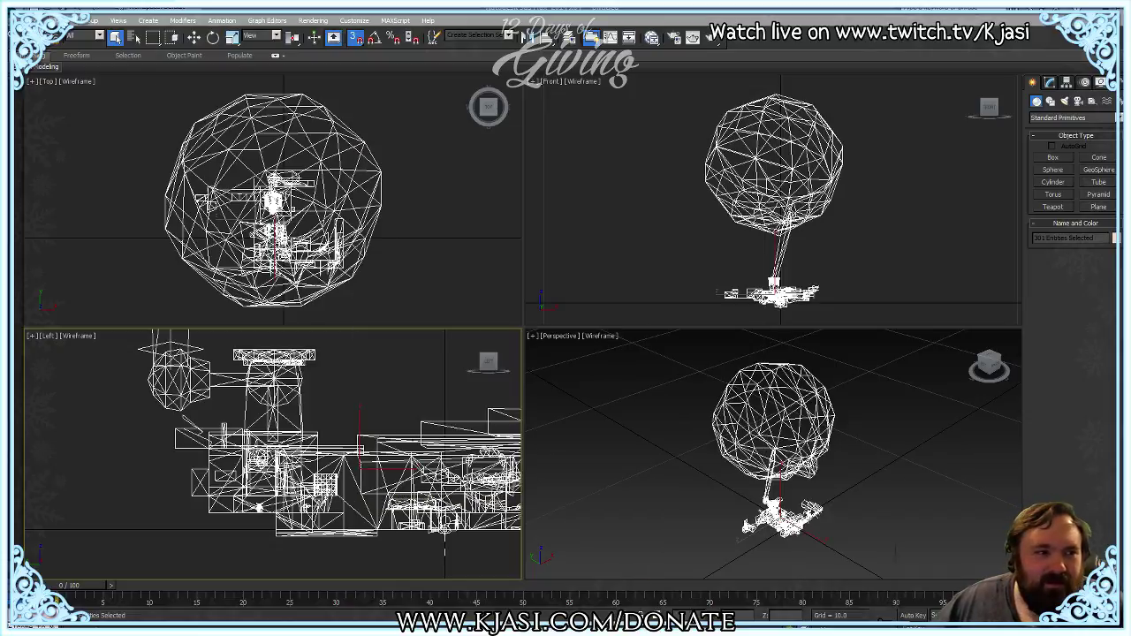
key(ctrl+n)
click(579, 343)
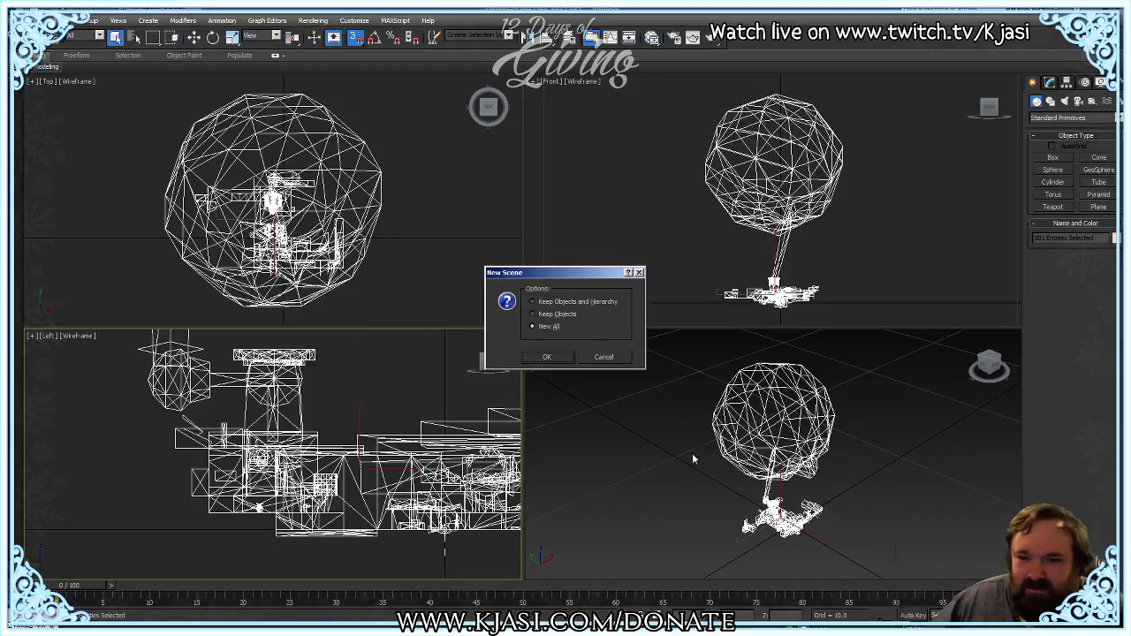
click(548, 357)
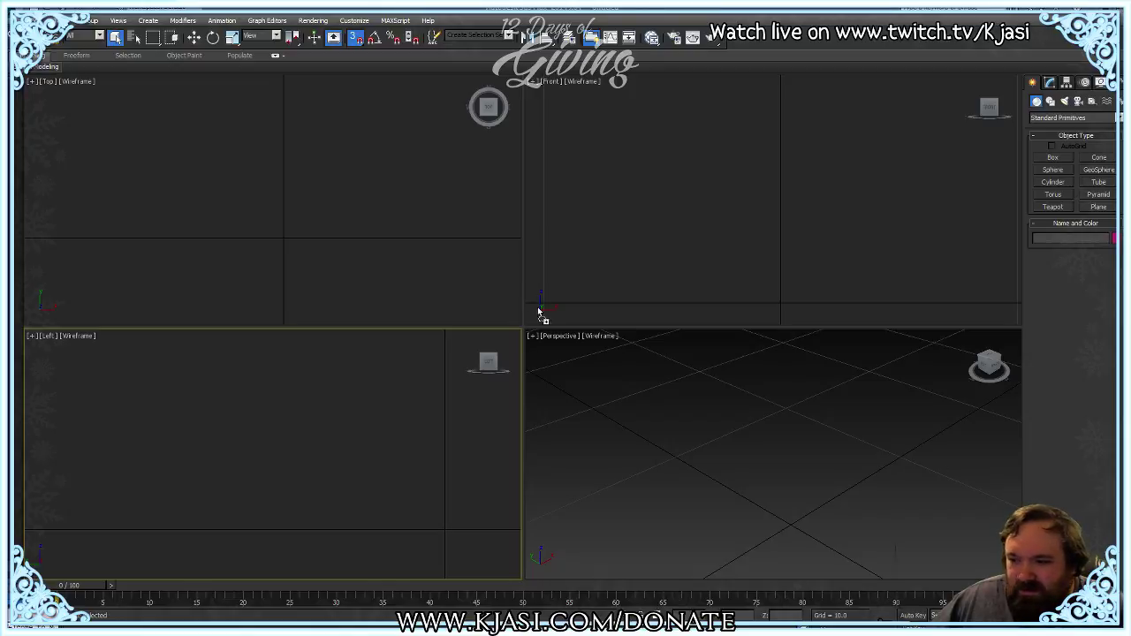
drag(538, 308, 296, 237)
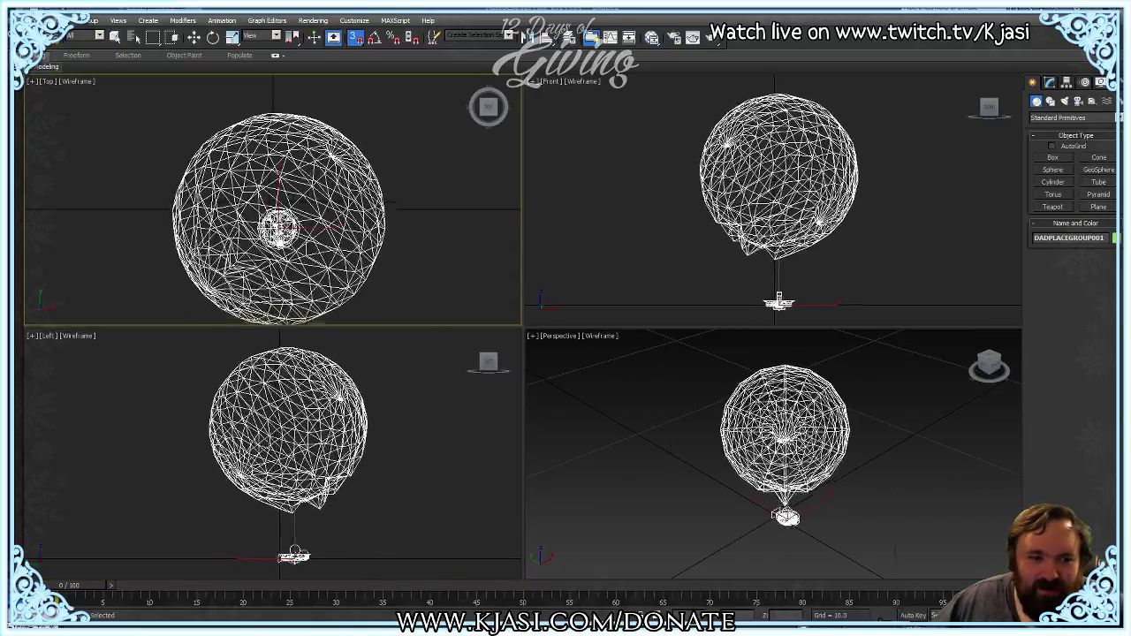
click(276, 209)
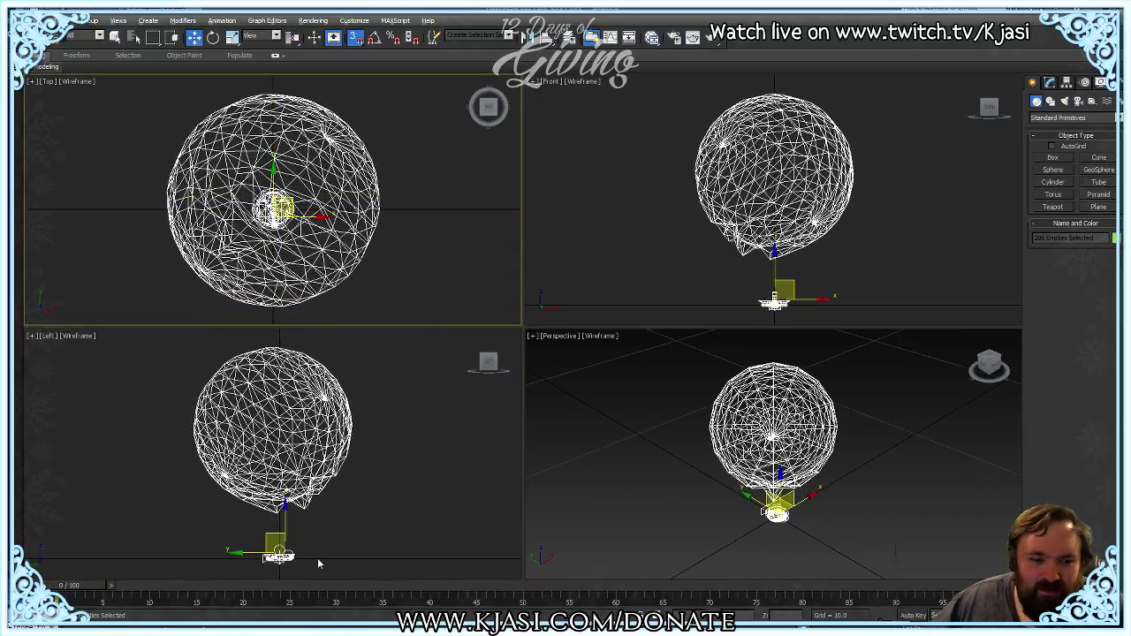
Step: Examine the imported figures and the arena platform in the Left wireframe view
middle_drag(318, 563, 230, 508)
scroll(315, 466, up, 8)
scroll(272, 459, up, 5)
middle_drag(371, 475, 291, 462)
scroll(290, 459, up, 4)
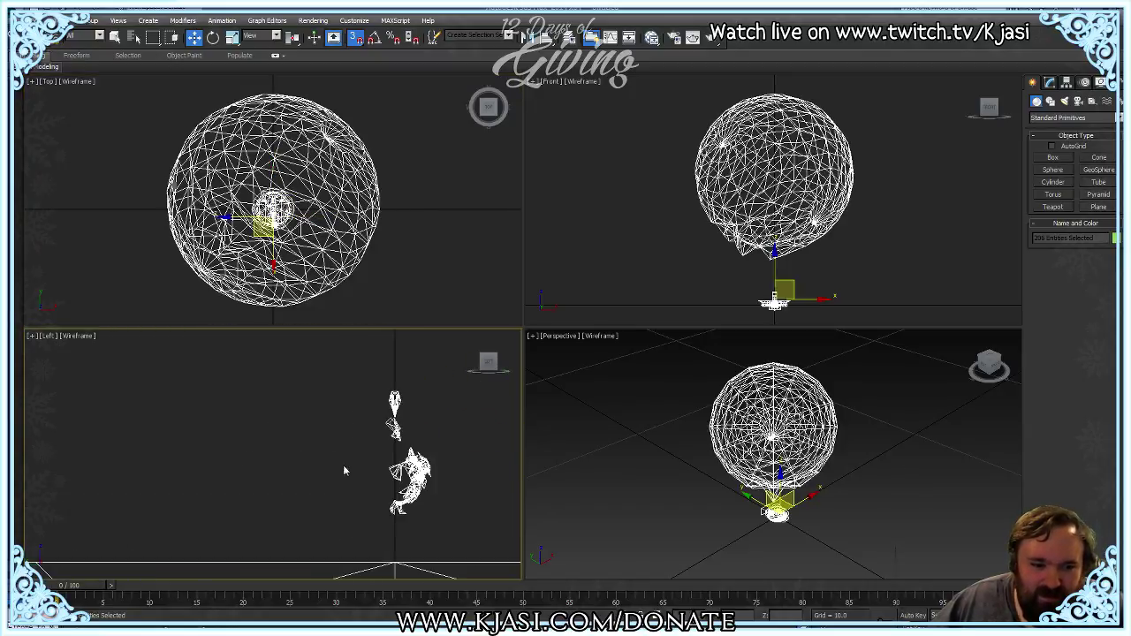
middle_drag(356, 476, 245, 384)
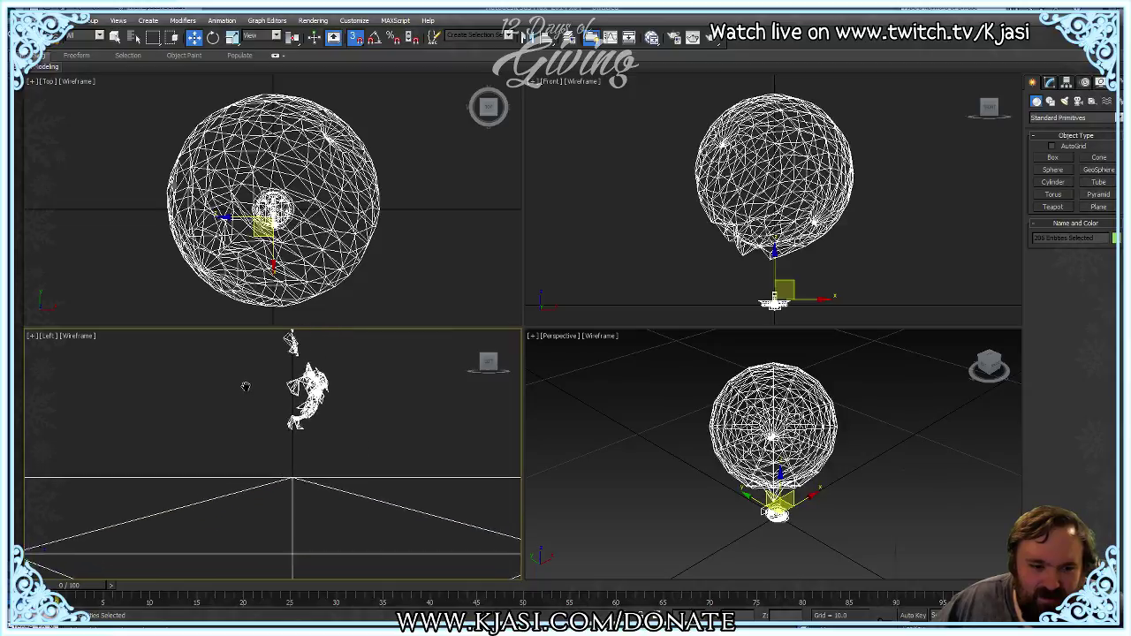
scroll(380, 407, down, 8)
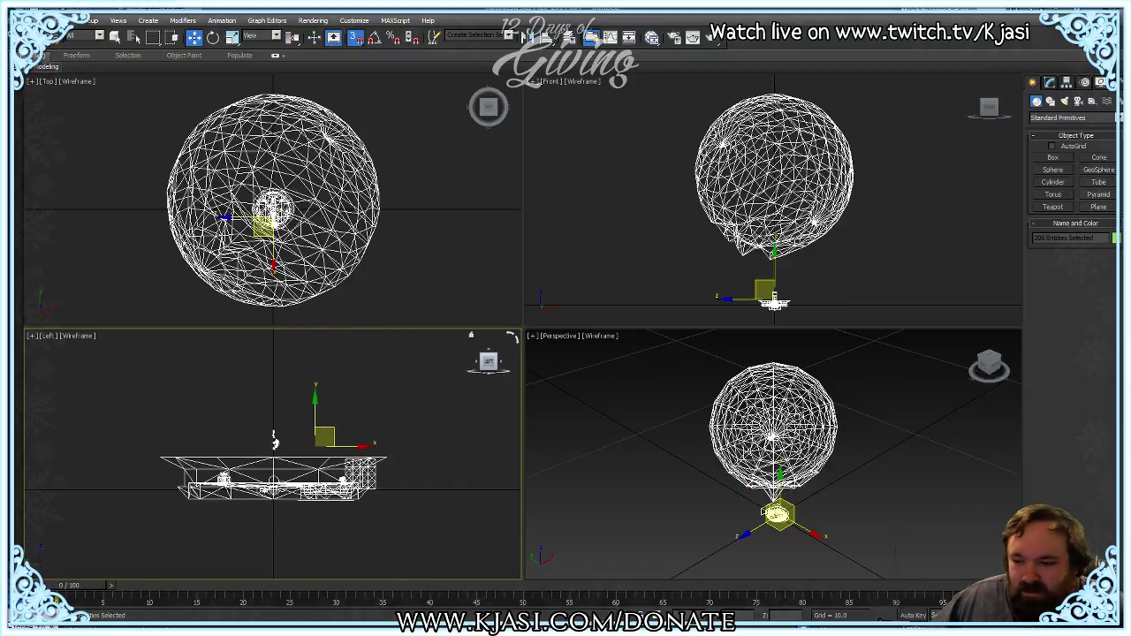
Step: Switch to Maya, frame the whole clock tower and its surrounding town, and save the scene
key(alt+Tab)
scroll(281, 351, down, 10)
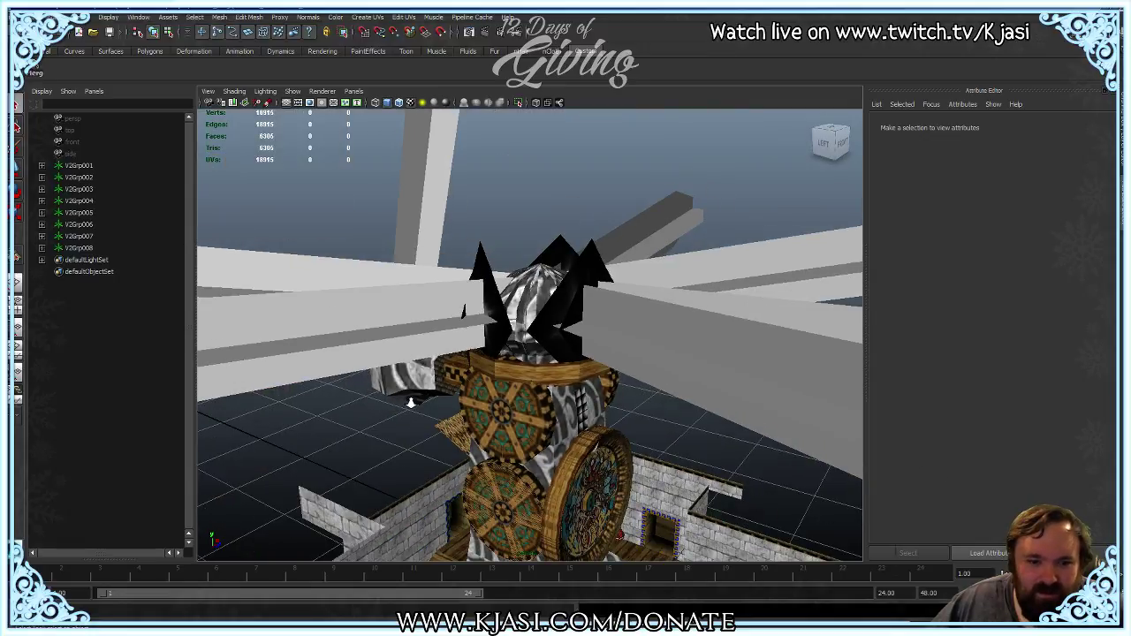
alt+drag(412, 397, 610, 437)
scroll(527, 354, down, 8)
alt+drag(530, 362, 557, 431)
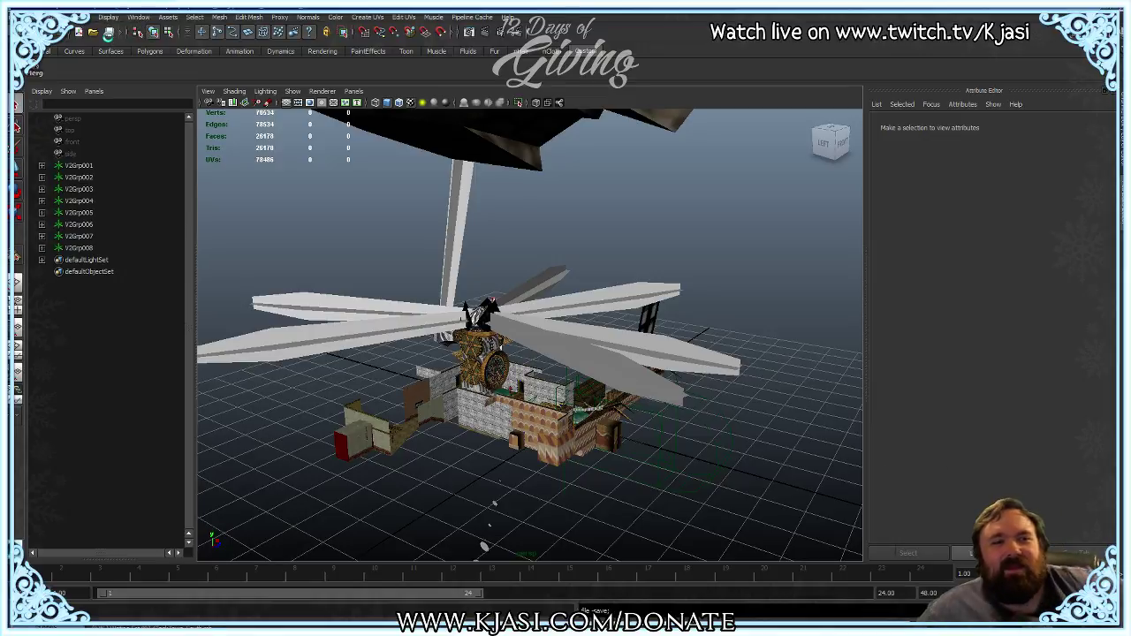
click(109, 34)
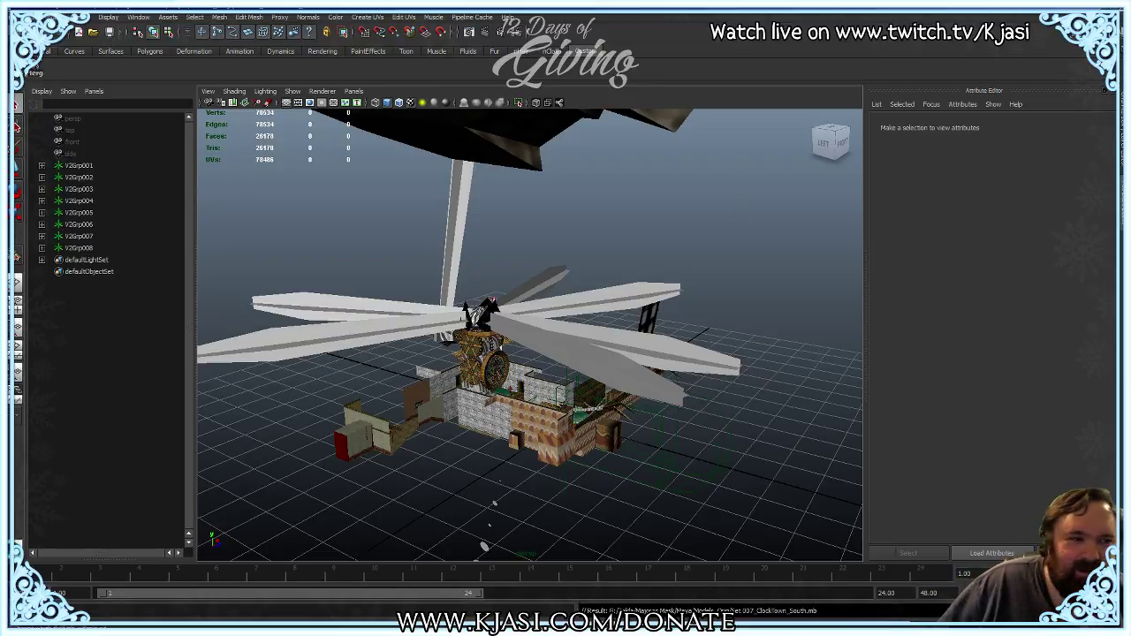
Step: Start a new scene in Maya once the Clock Town scene is saved
click(23, 16)
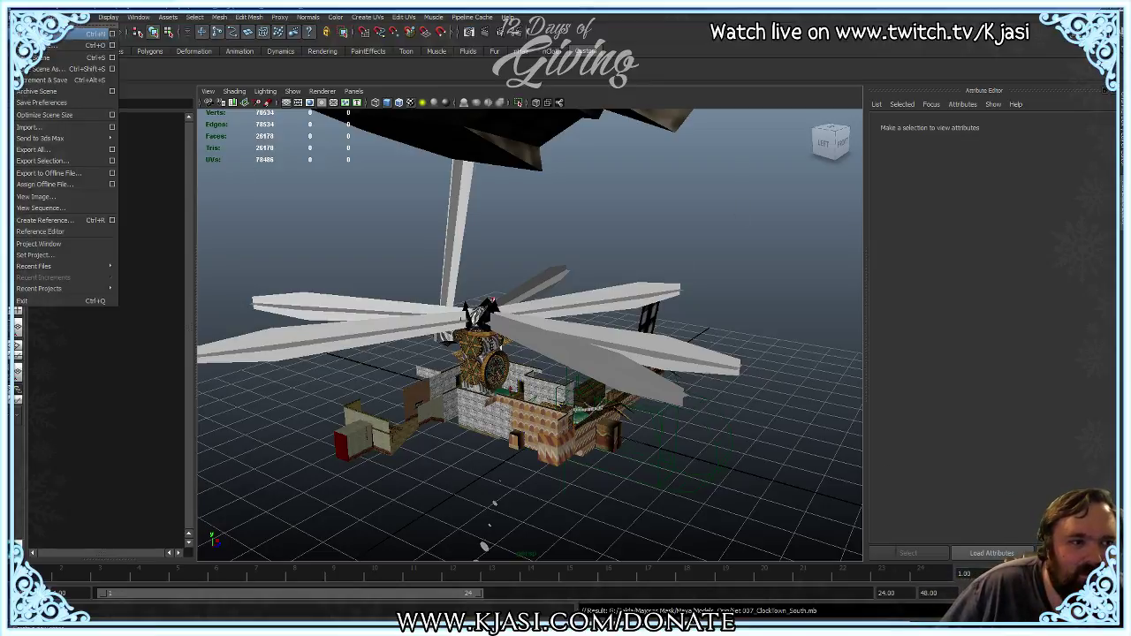
click(63, 16)
click(108, 32)
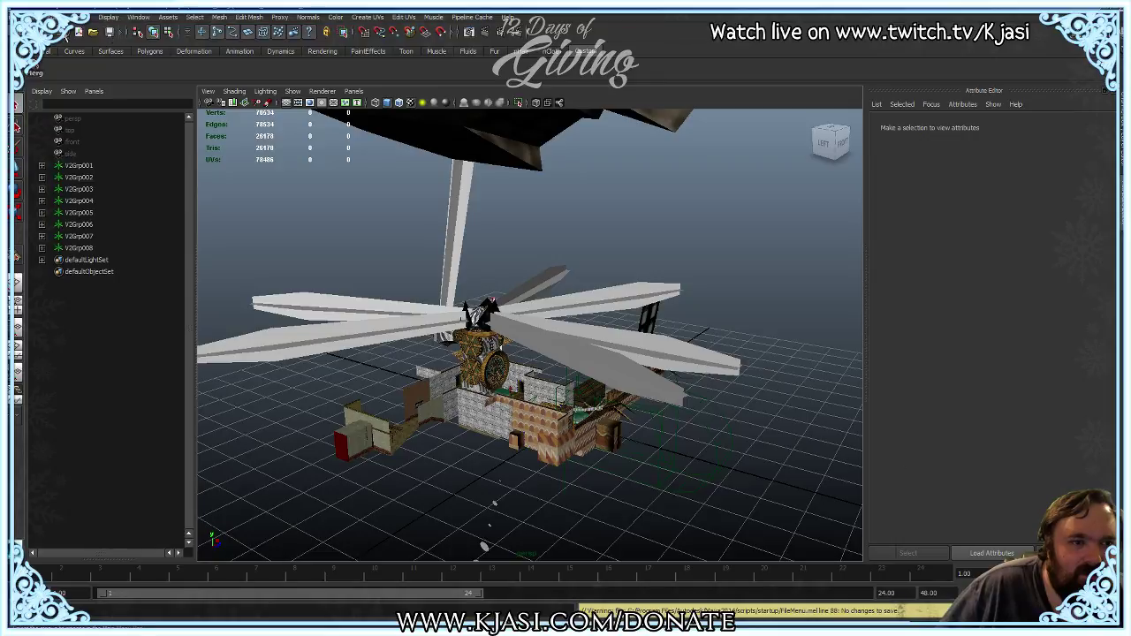
click(23, 17)
click(55, 29)
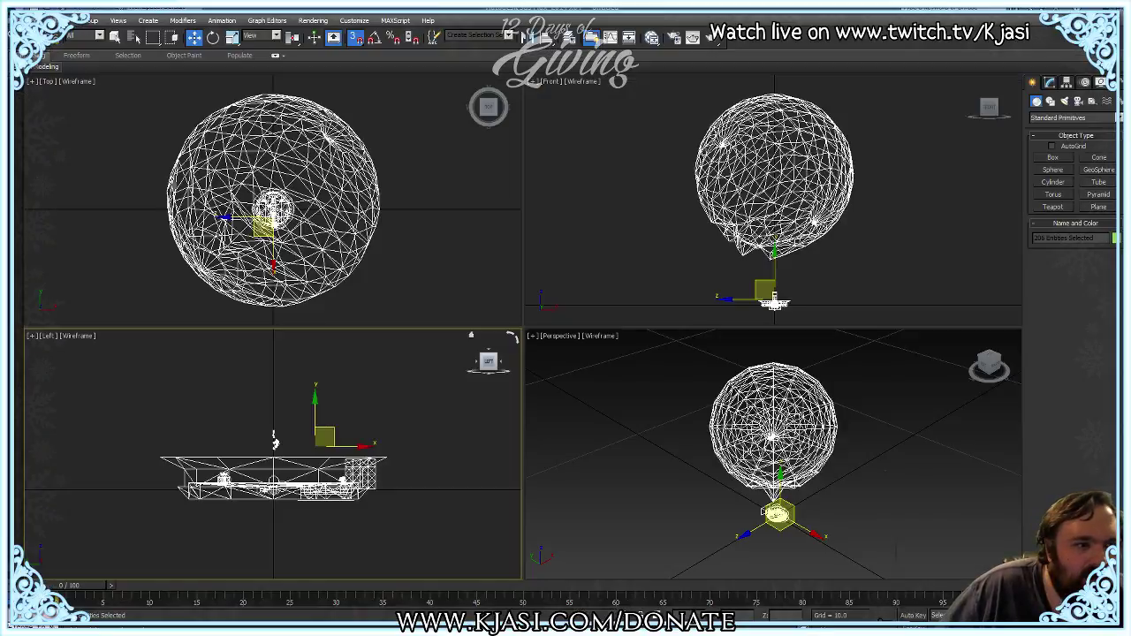
Step: Switch to 3ds Max and send the imported arena geometry to Maya
click(25, 25)
mouse_move(63, 226)
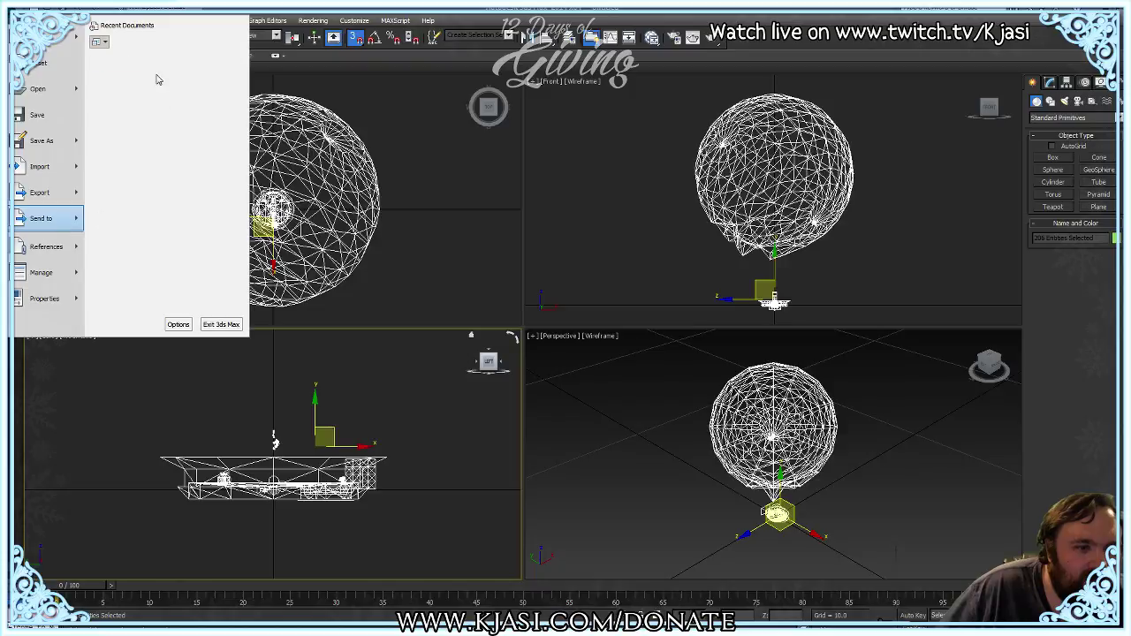
click(292, 66)
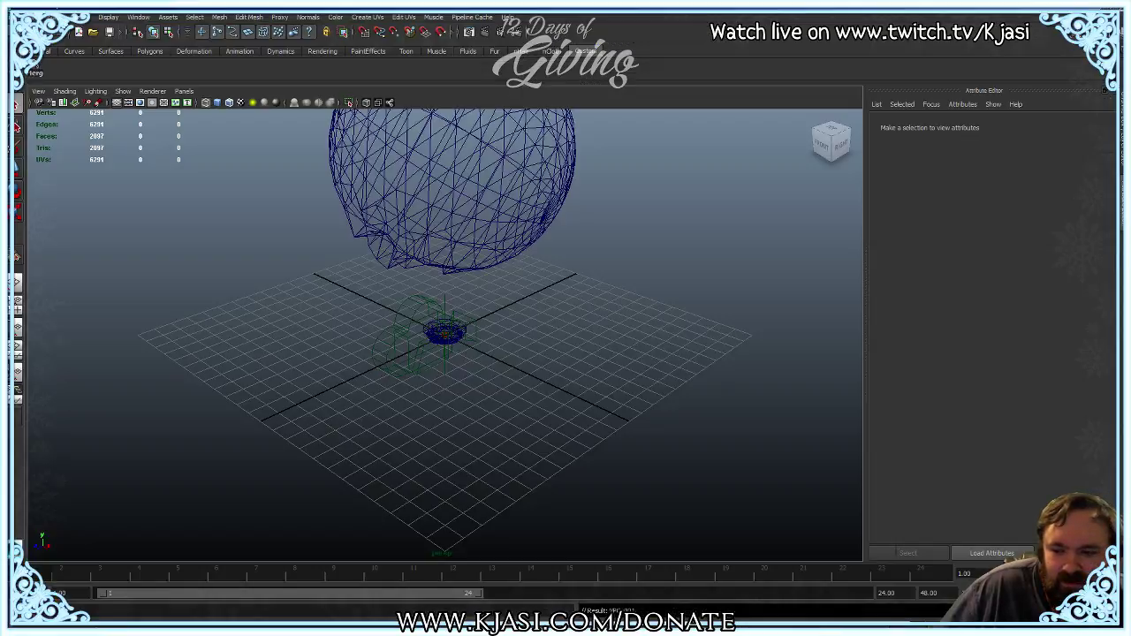
Step: Begin saving the new Maya scene under its own name in Models_Orig, using Set 008_GreatFairyFountian.mb as the base file name
click(19, 17)
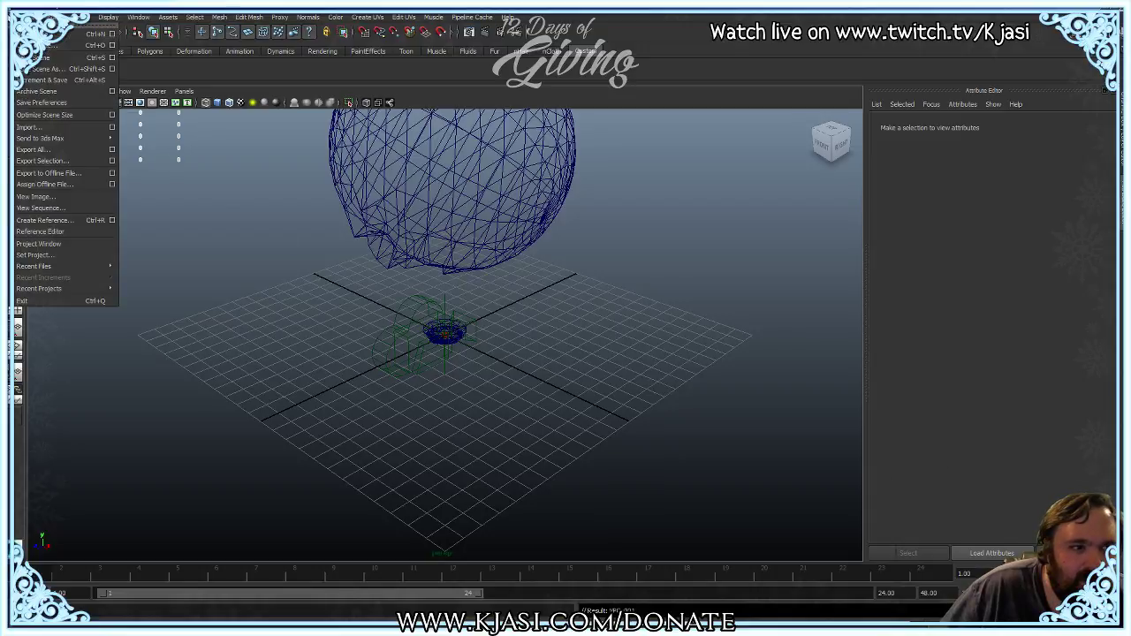
click(60, 71)
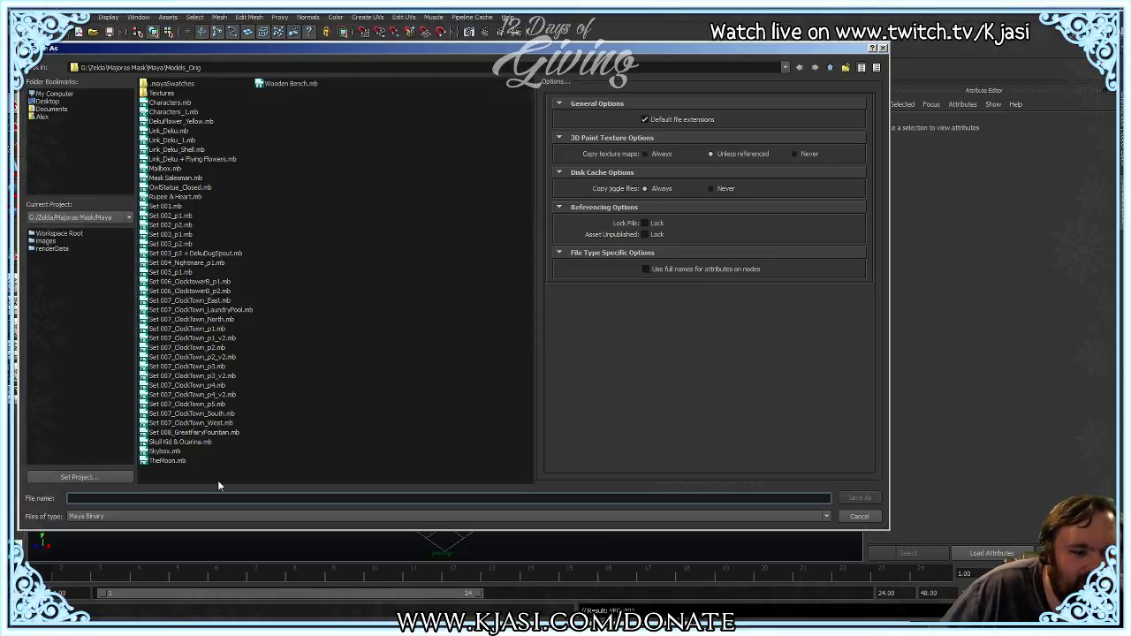
click(161, 432)
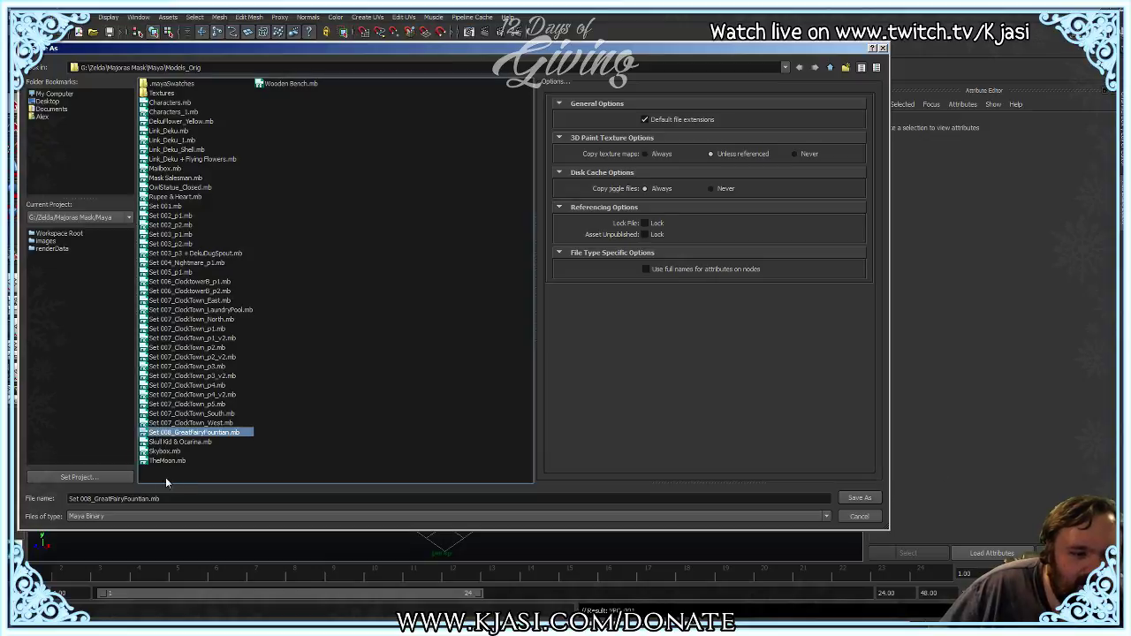
click(92, 498)
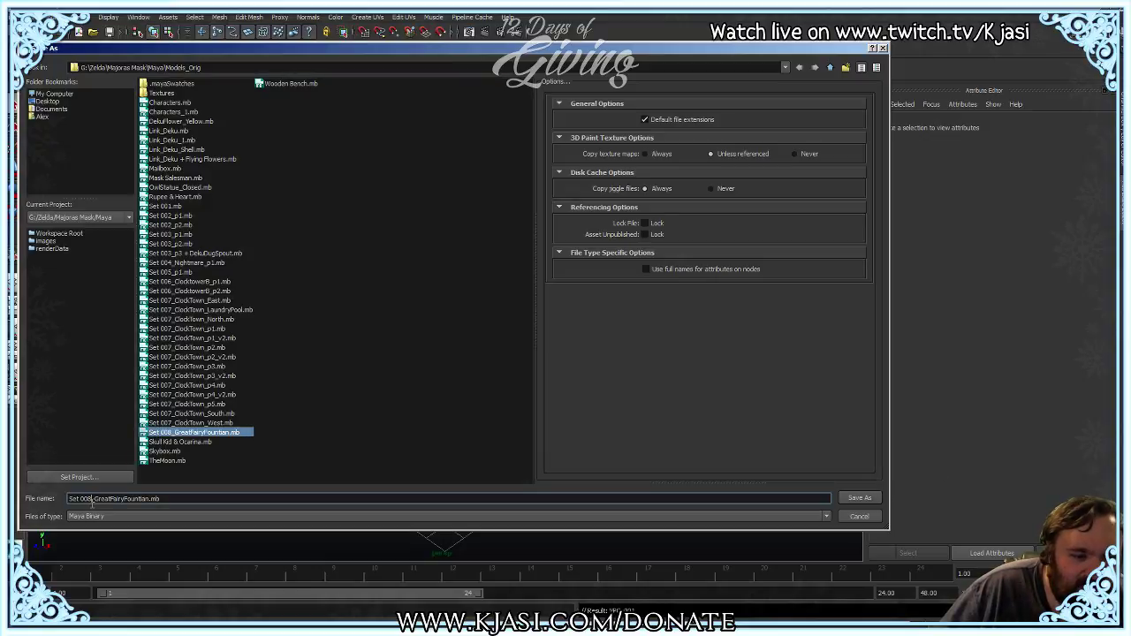
Step: Rename the existing file Set 008_GreatFairyFountian.mb to Set 009_GreatFairyFountian.mb within the save dialog
click(179, 435)
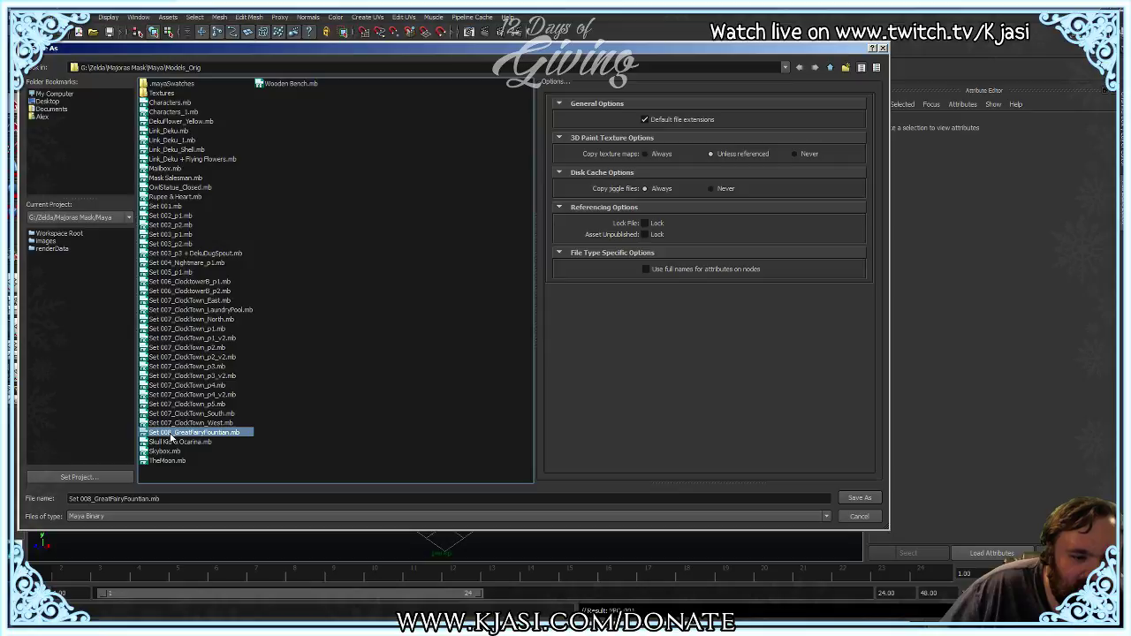
right_click(173, 436)
click(191, 450)
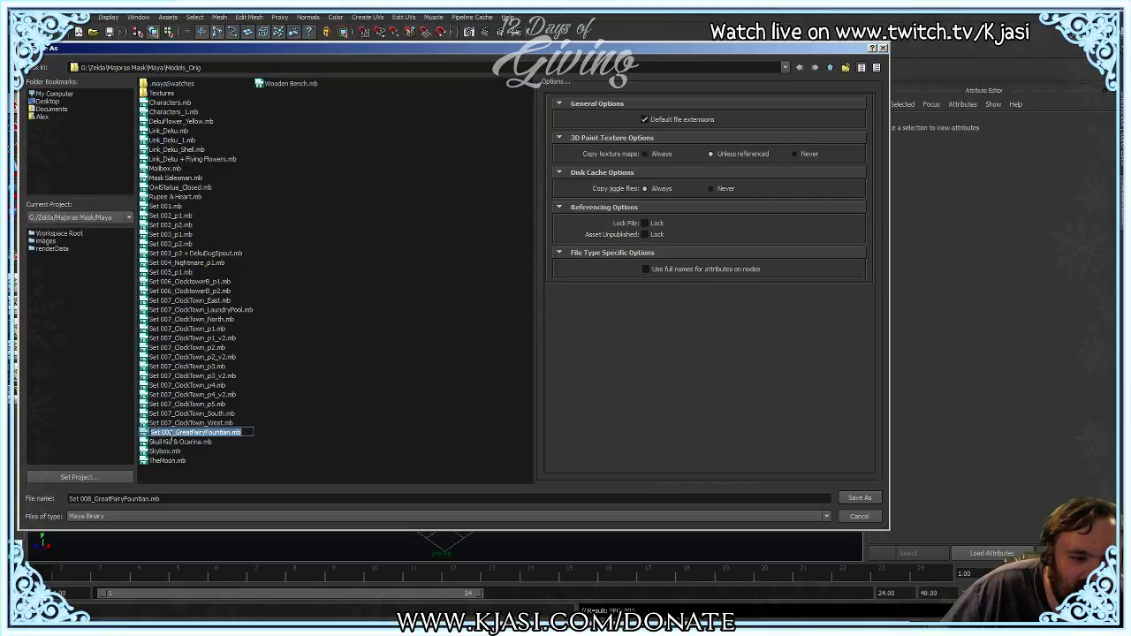
key(BackSpace)
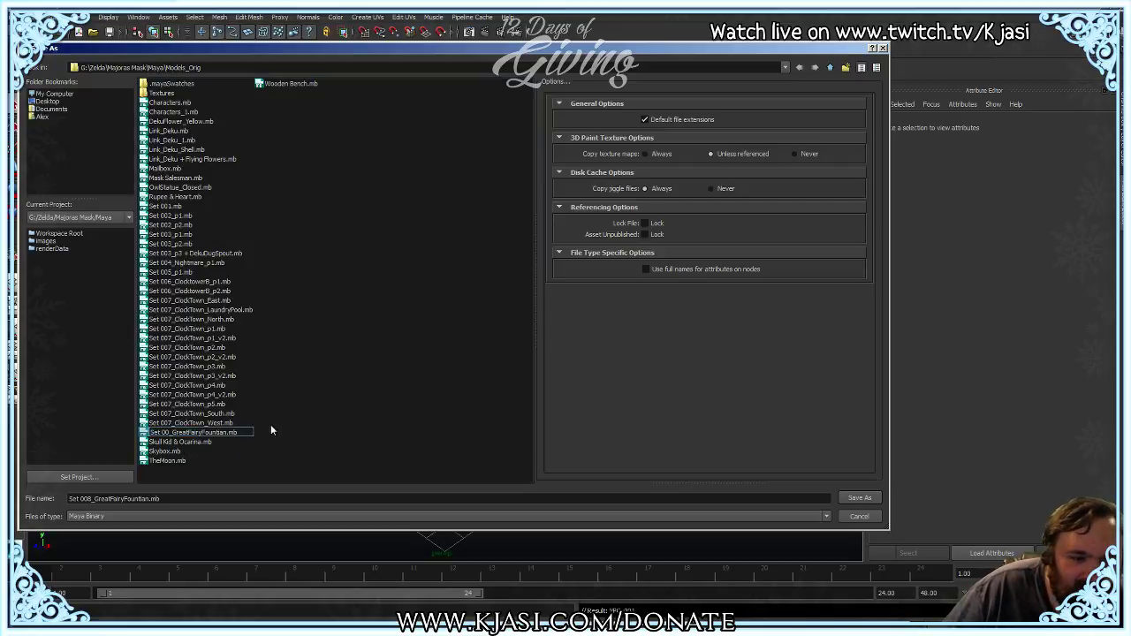
text(9)
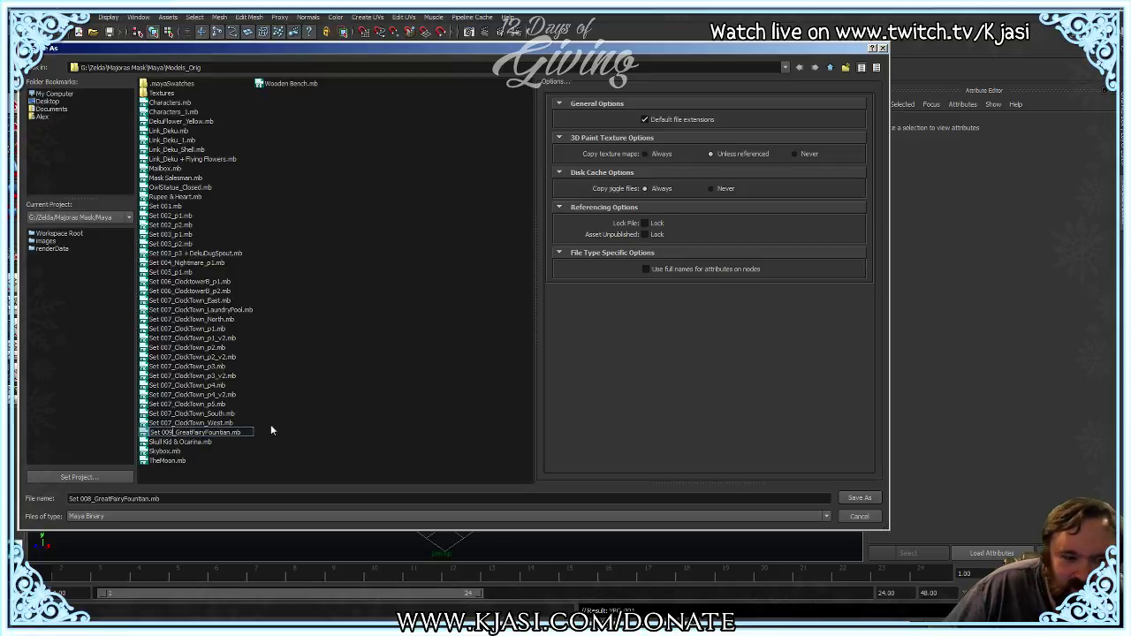
key(Return)
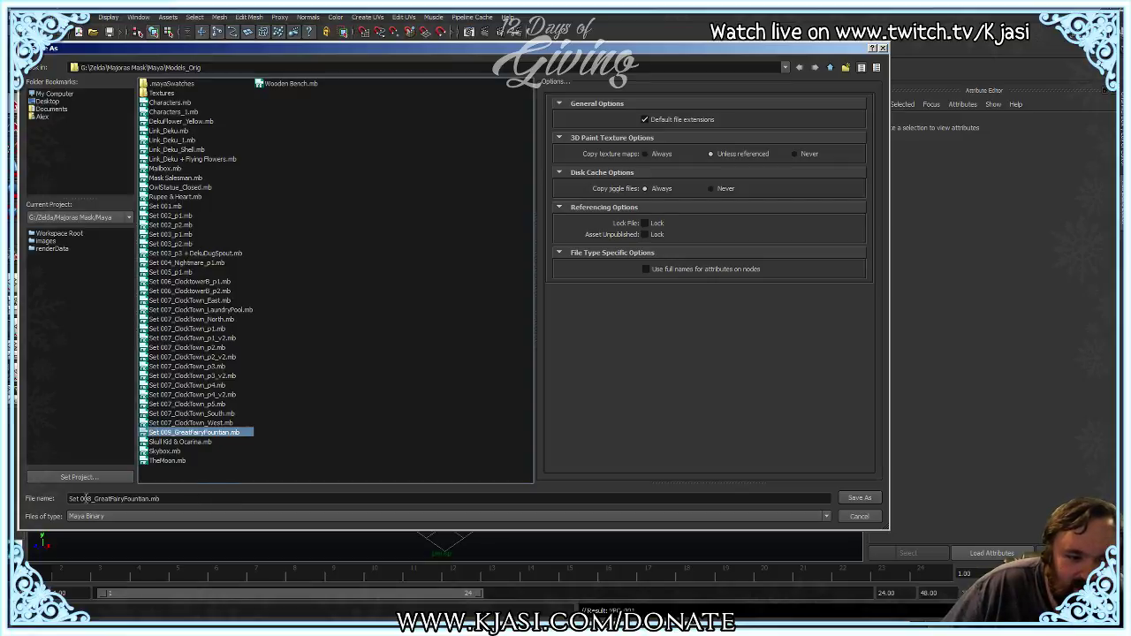
Step: Save the Maya scene in Models_Orig as Set 008_ClockTown_TowerTop.mb, replacing GreatFairyFountian in the proposed name
click(95, 500)
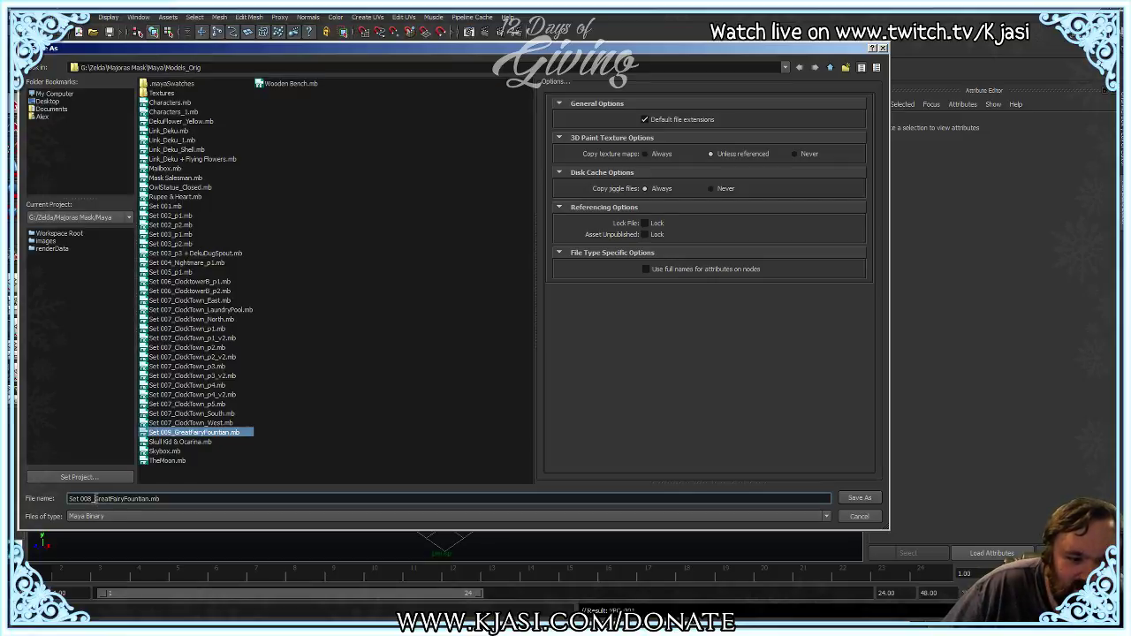
shift+click(148, 498)
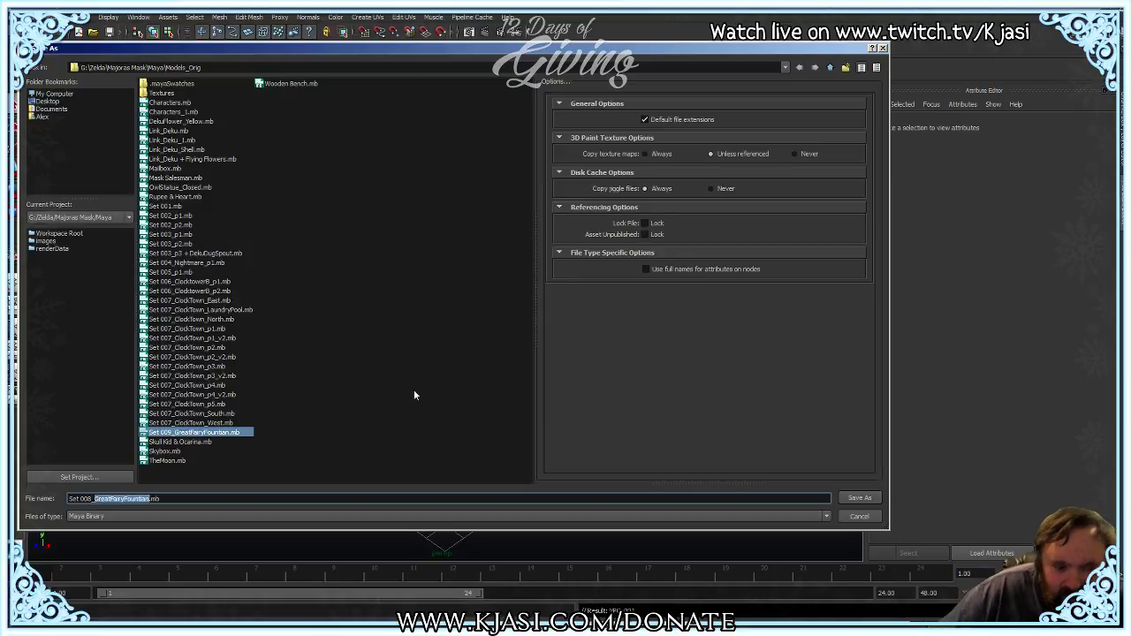
key(BackSpace)
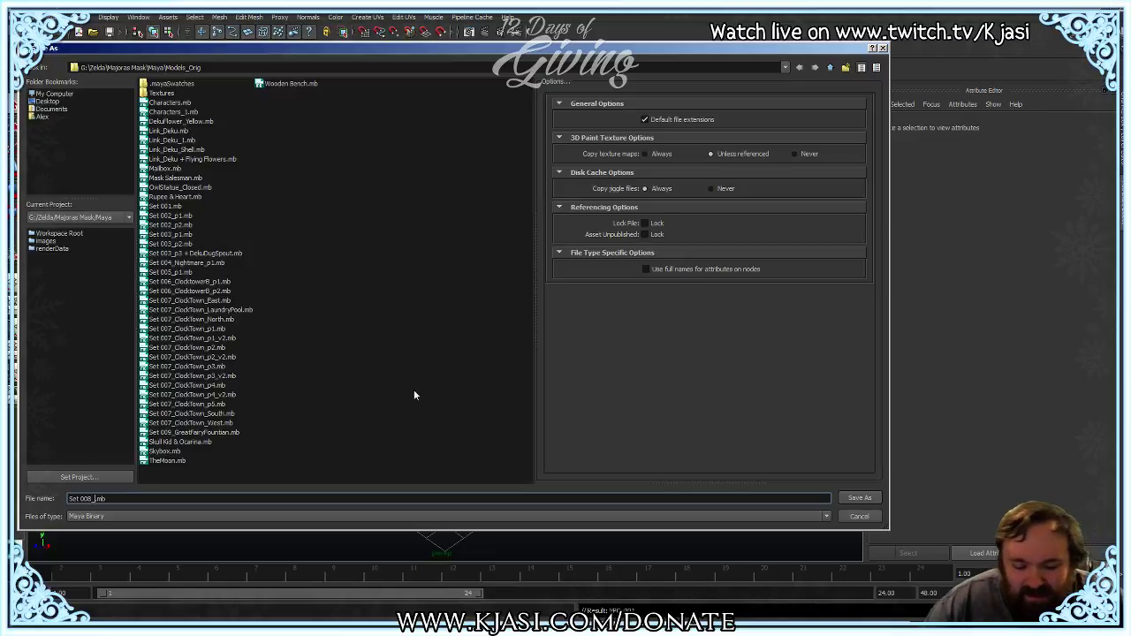
text(Clock)
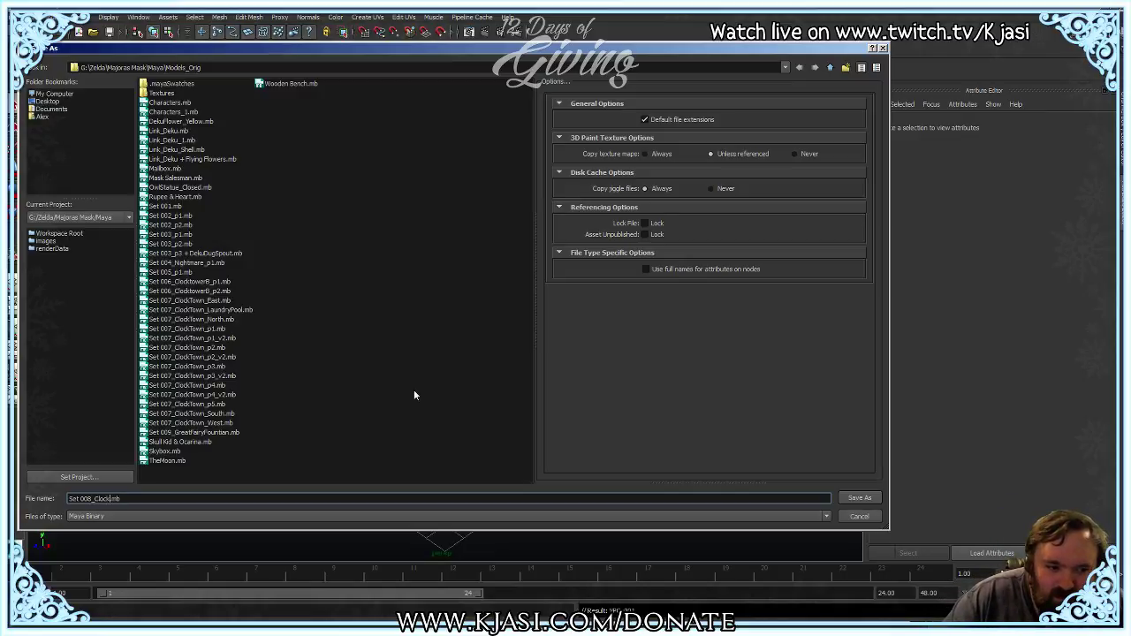
text(Town_TowerTop)
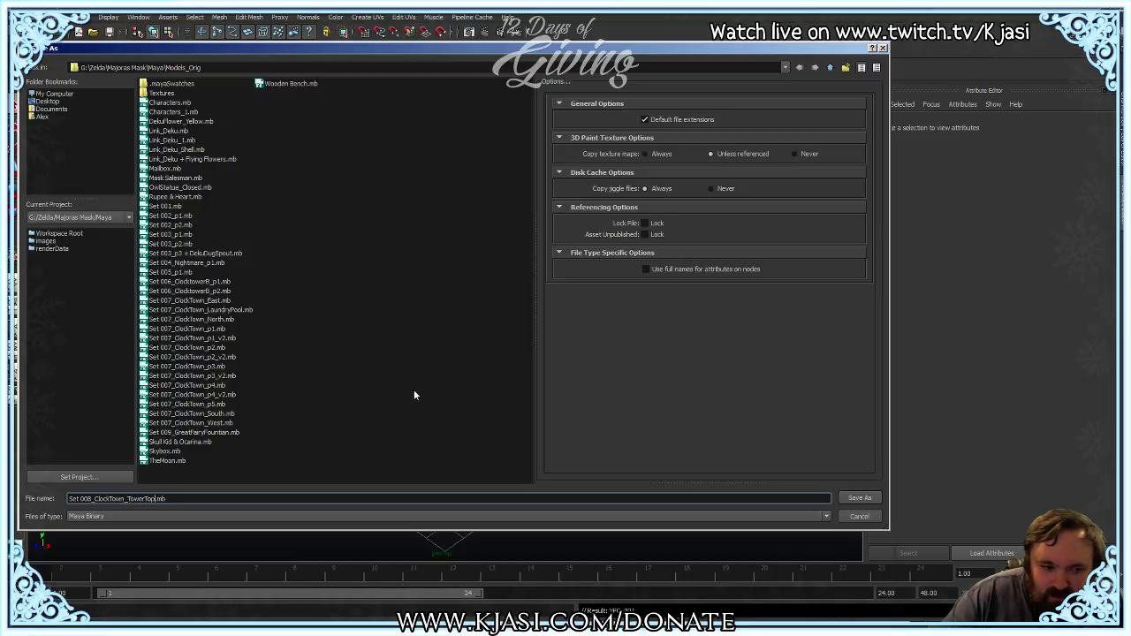
key(Return)
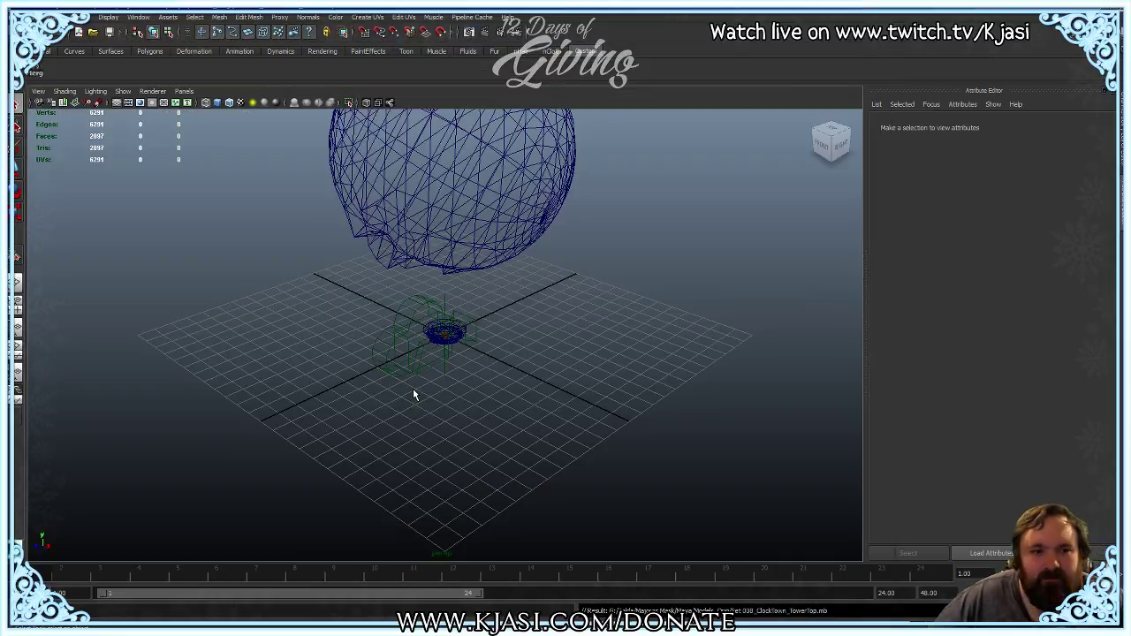
Step: Show the tower-top arena textured and framed in the viewport, save the scene, and start a new empty one
alt+drag(301, 312, 326, 380)
key(6)
scroll(440, 372, up, 12)
key(f)
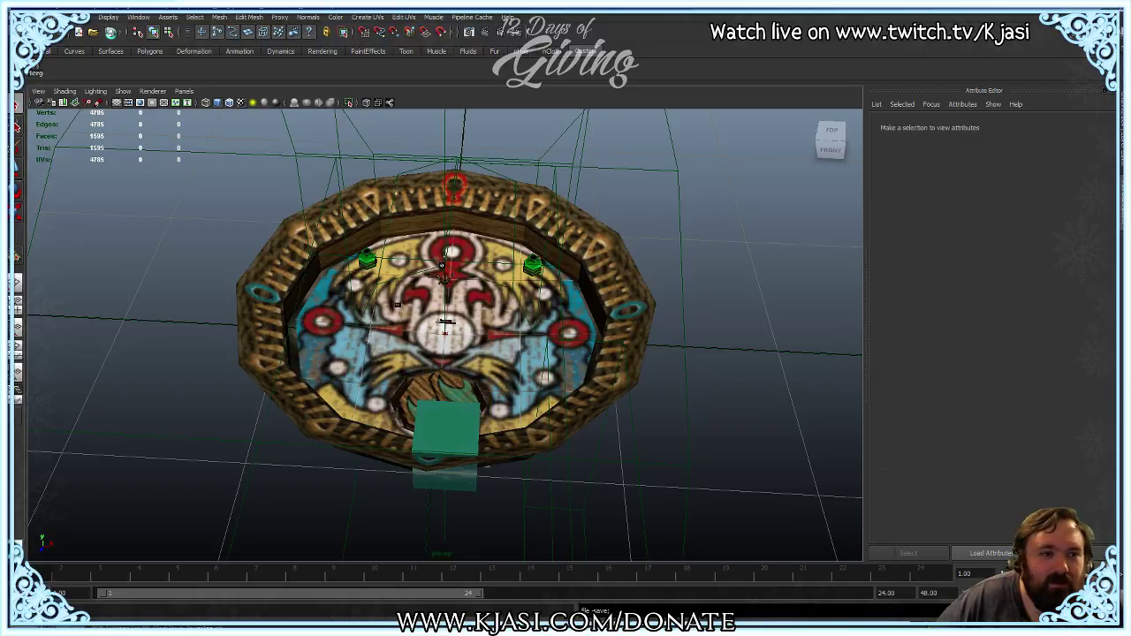
click(110, 32)
click(79, 32)
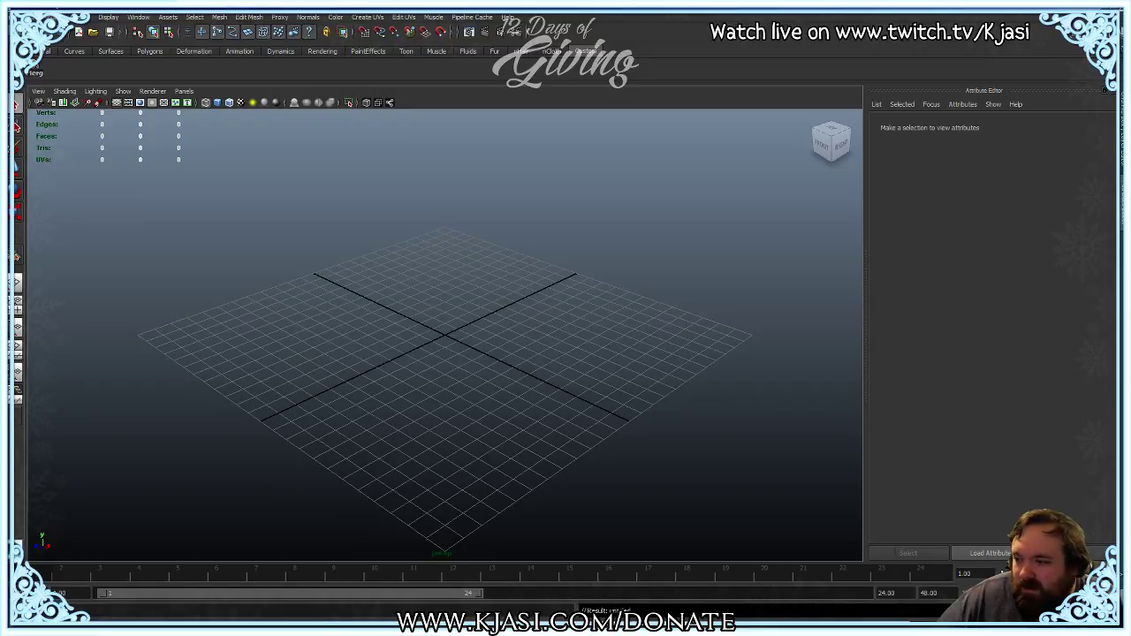
Step: Switch to the 1964 emulator and capture the flashback dialogue scene as VRML, enabling Export VRML while the game briefly runs and disabling it again
key(alt+Tab)
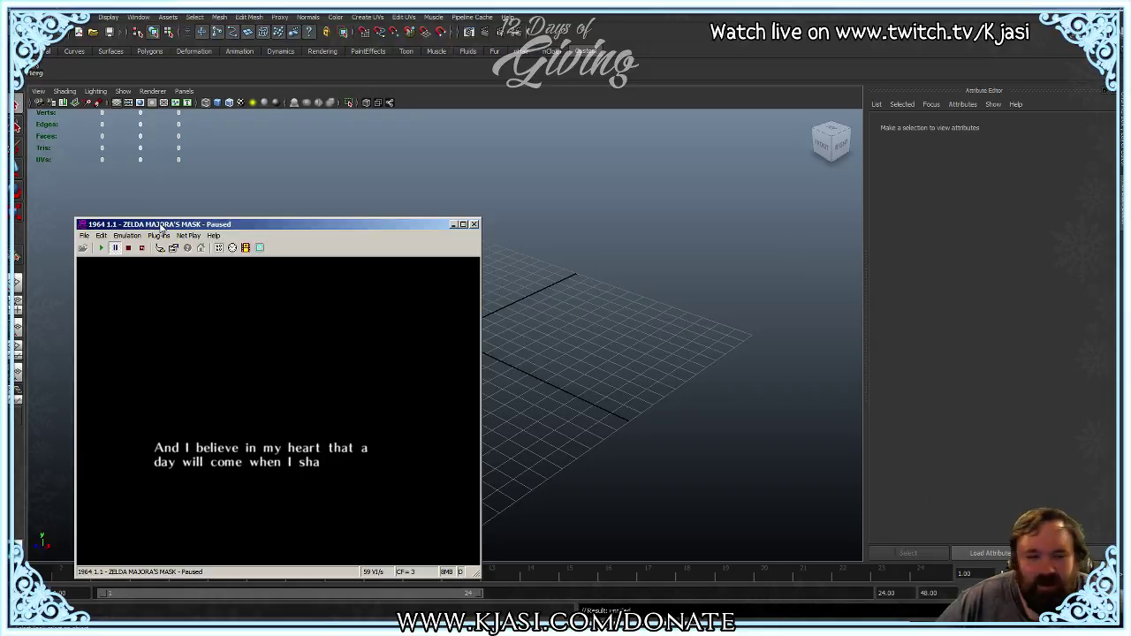
drag(248, 228, 368, 158)
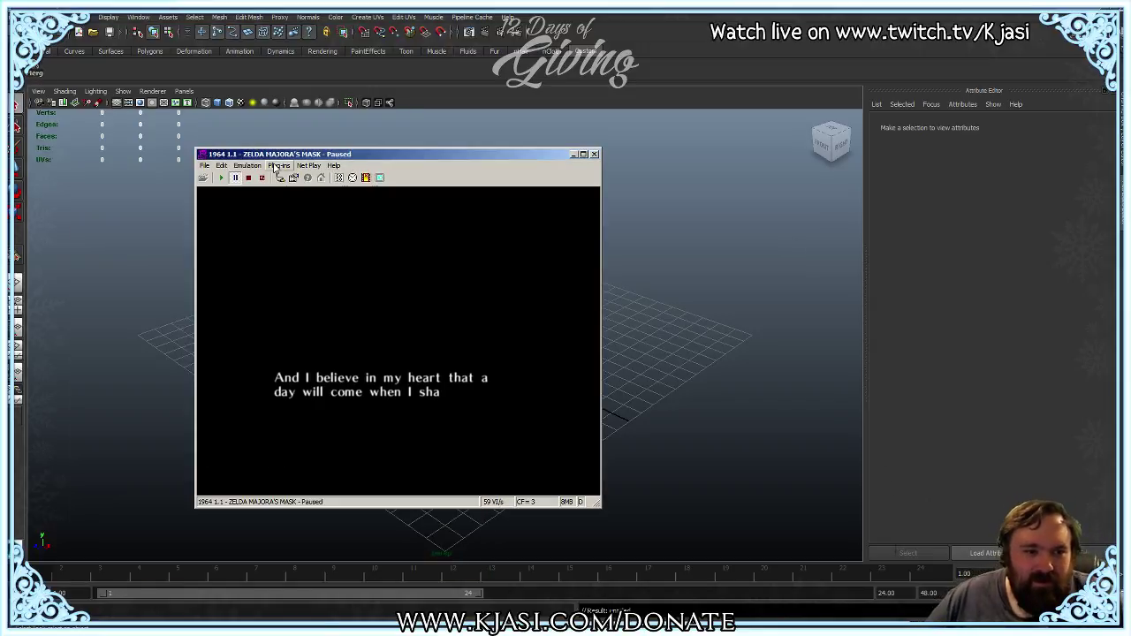
click(276, 167)
click(280, 200)
click(232, 281)
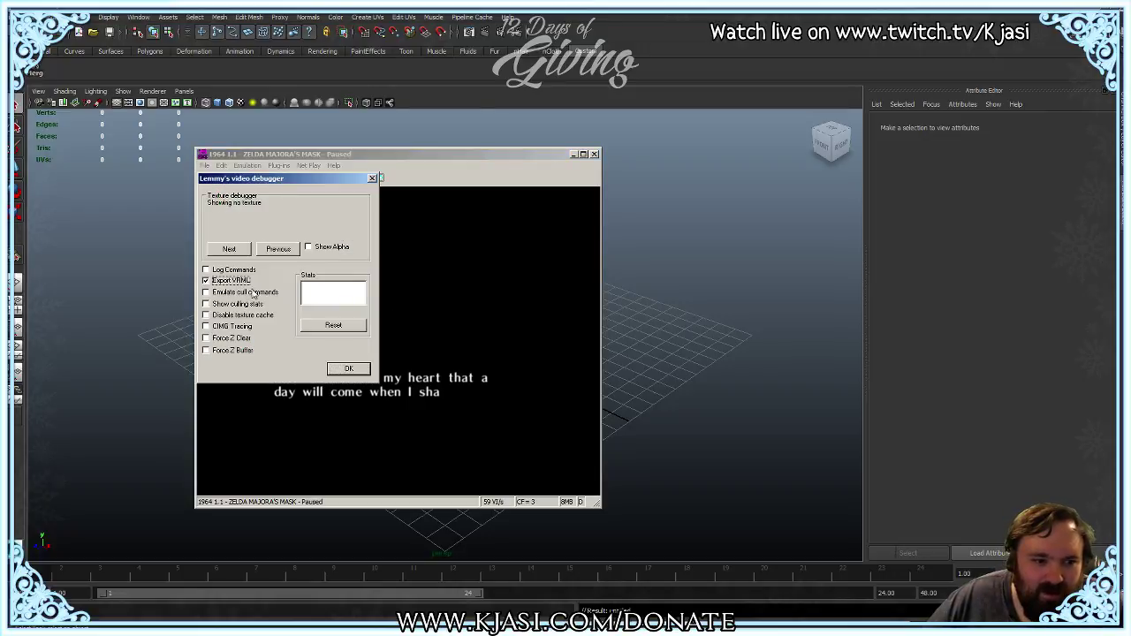
click(355, 371)
click(235, 178)
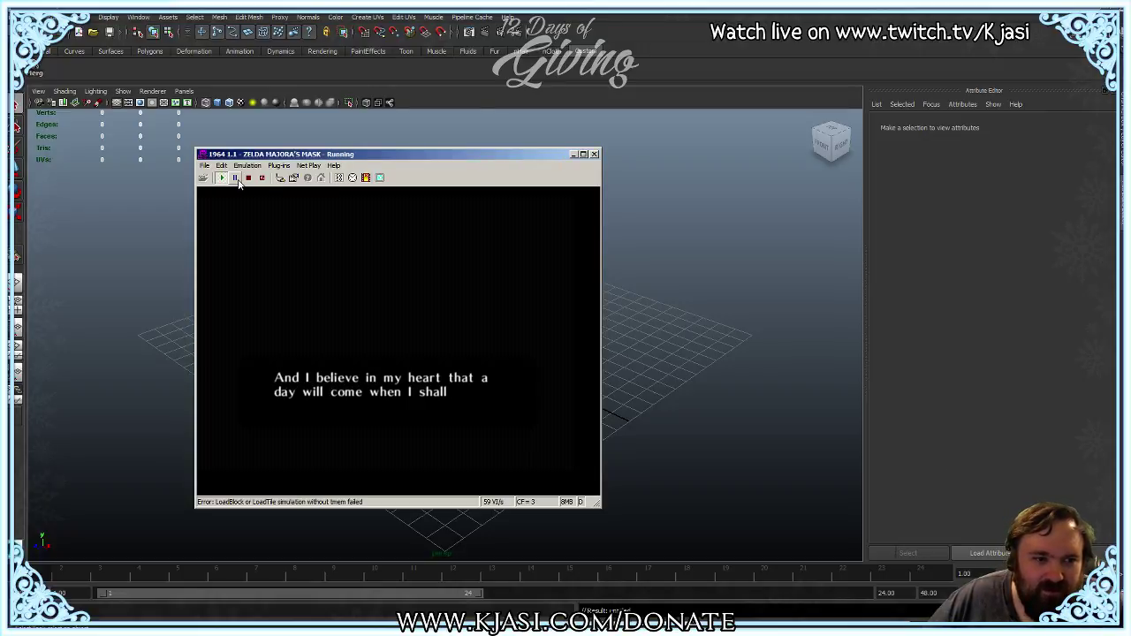
click(237, 179)
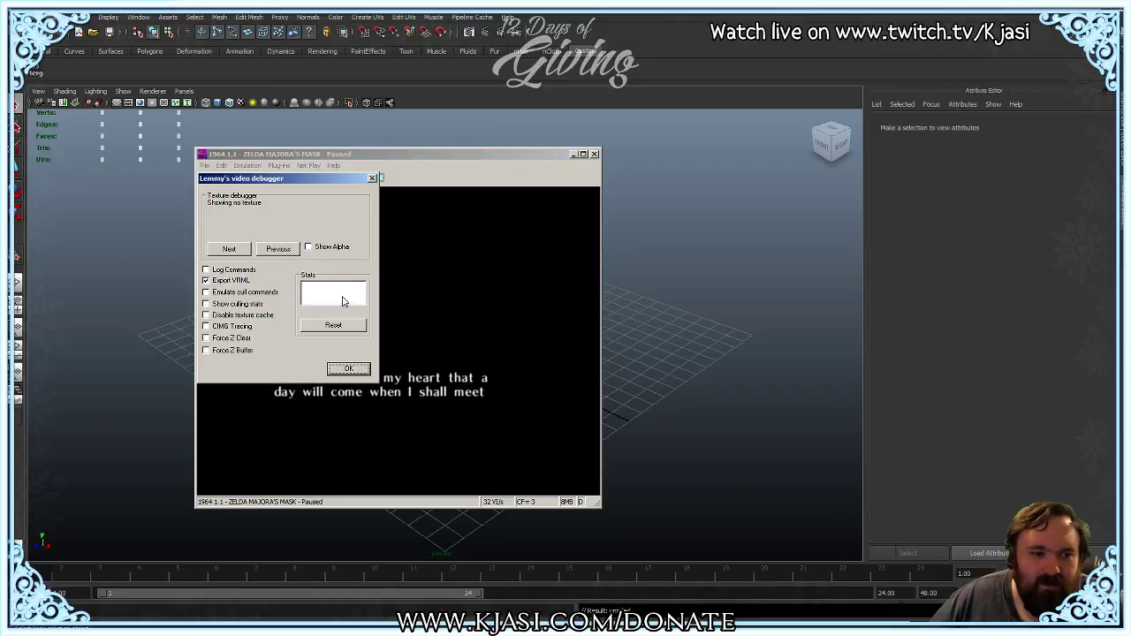
click(232, 281)
click(349, 369)
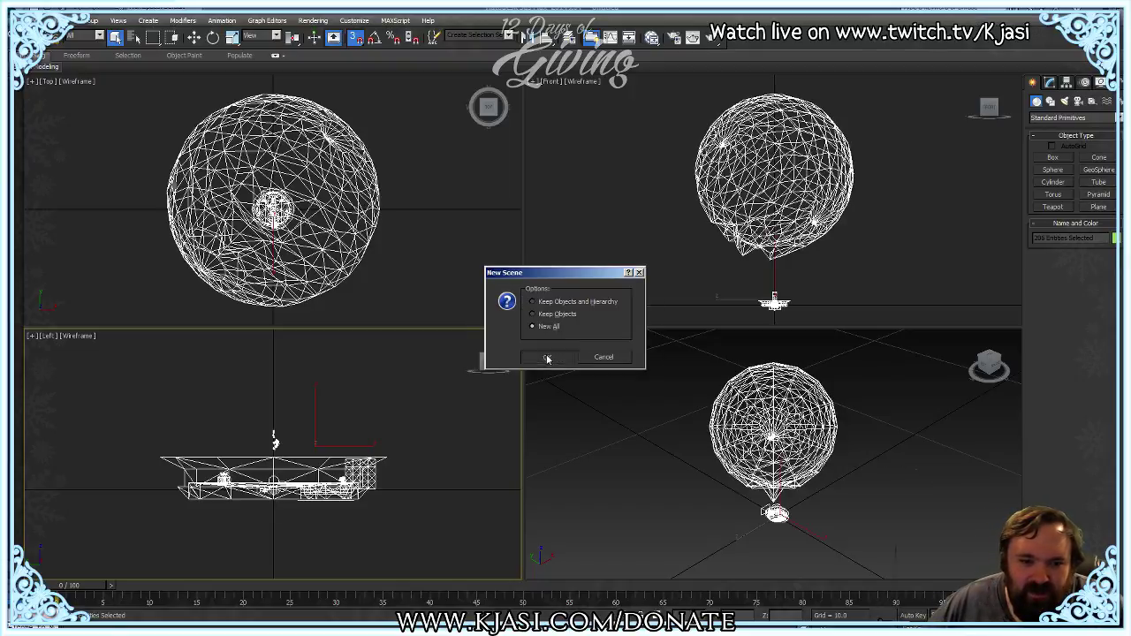
Step: Switch to 3ds Max, start a new scene with the New All option, and import the exported VRML geometry
click(548, 356)
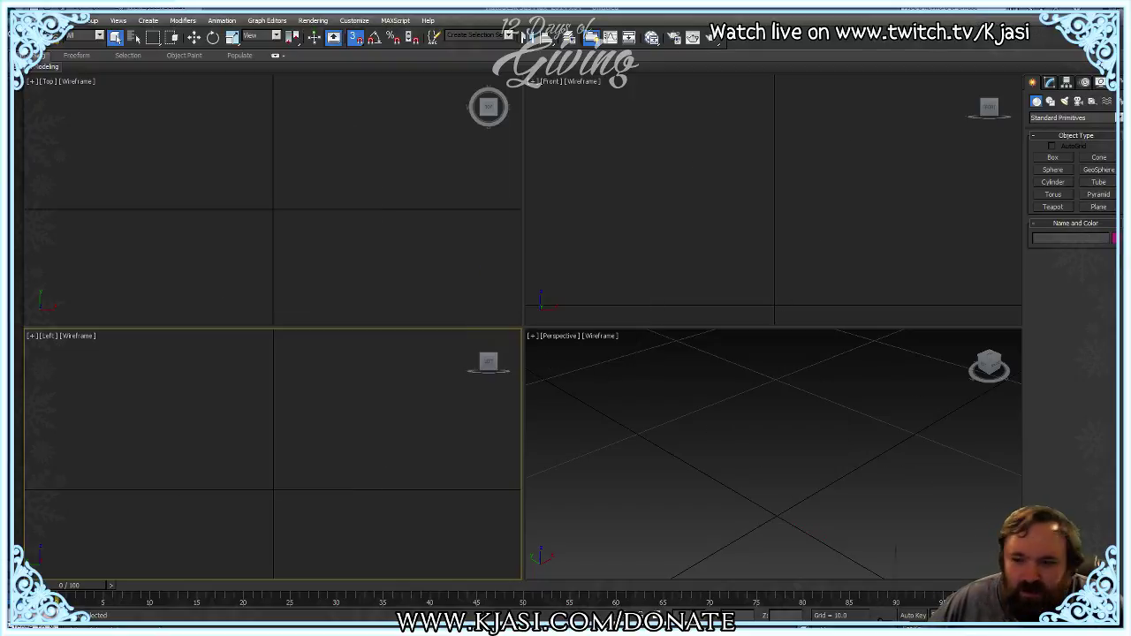
middle_click(278, 214)
key(z)
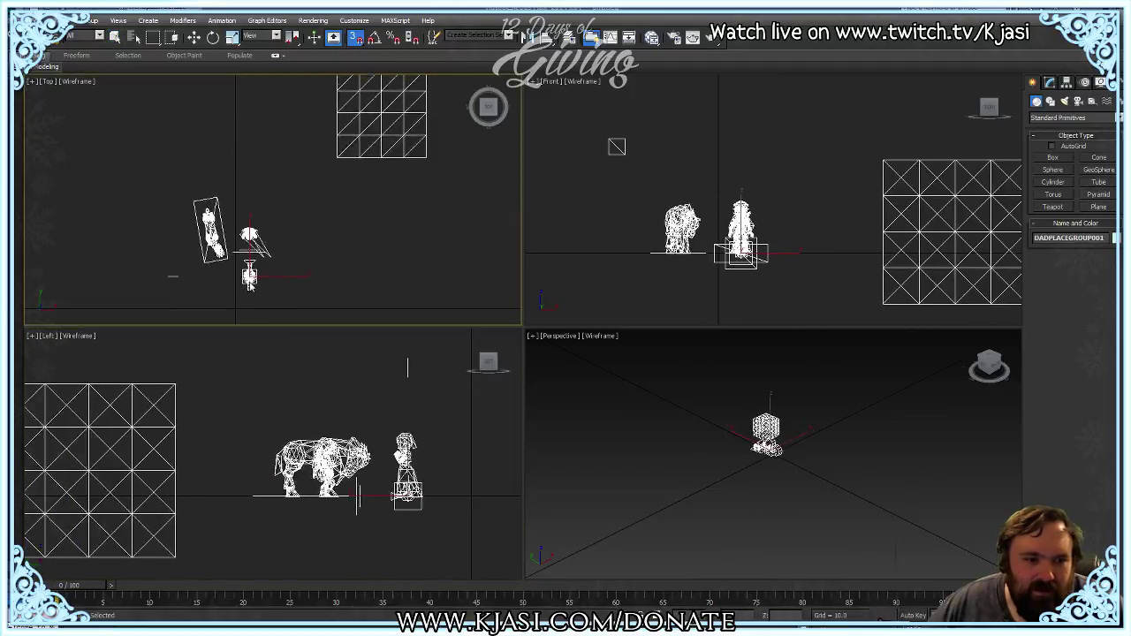
Step: Deselect the imported horse and character geometry in 3ds Max and send the scene to Maya as a new scene
key(w)
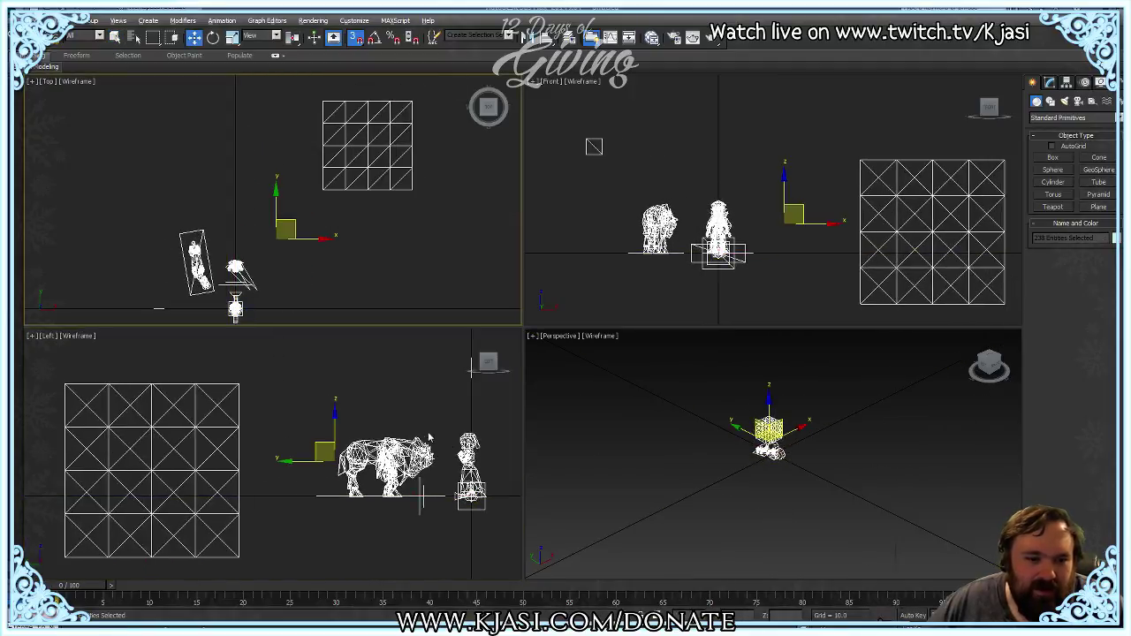
scroll(294, 280, up, 8)
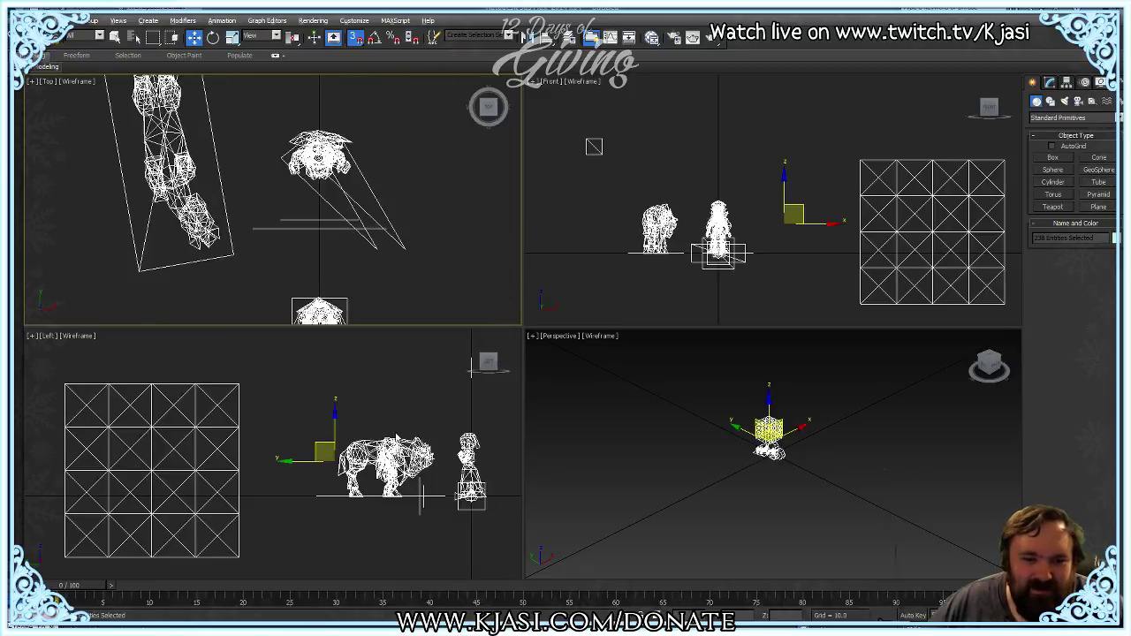
scroll(421, 499, up, 7)
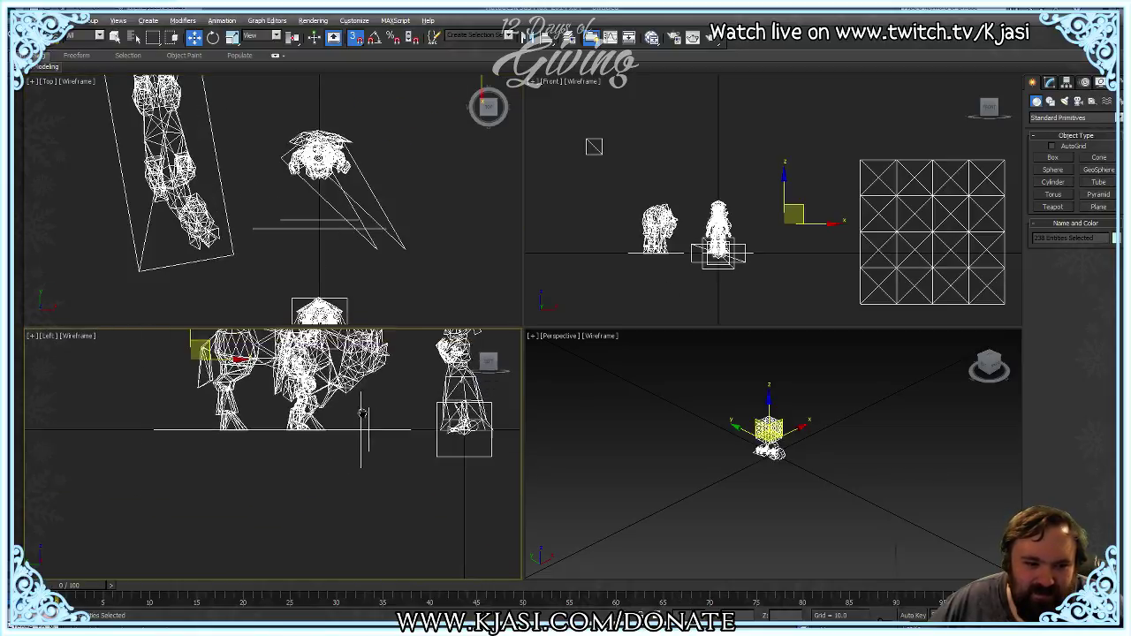
scroll(421, 499, up, 4)
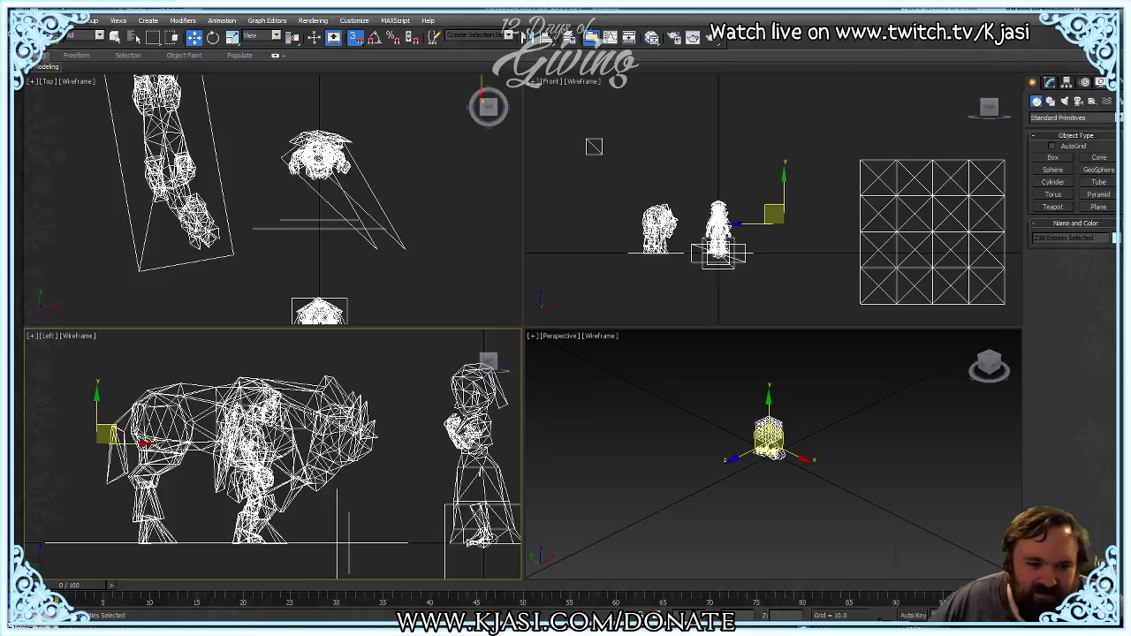
click(396, 382)
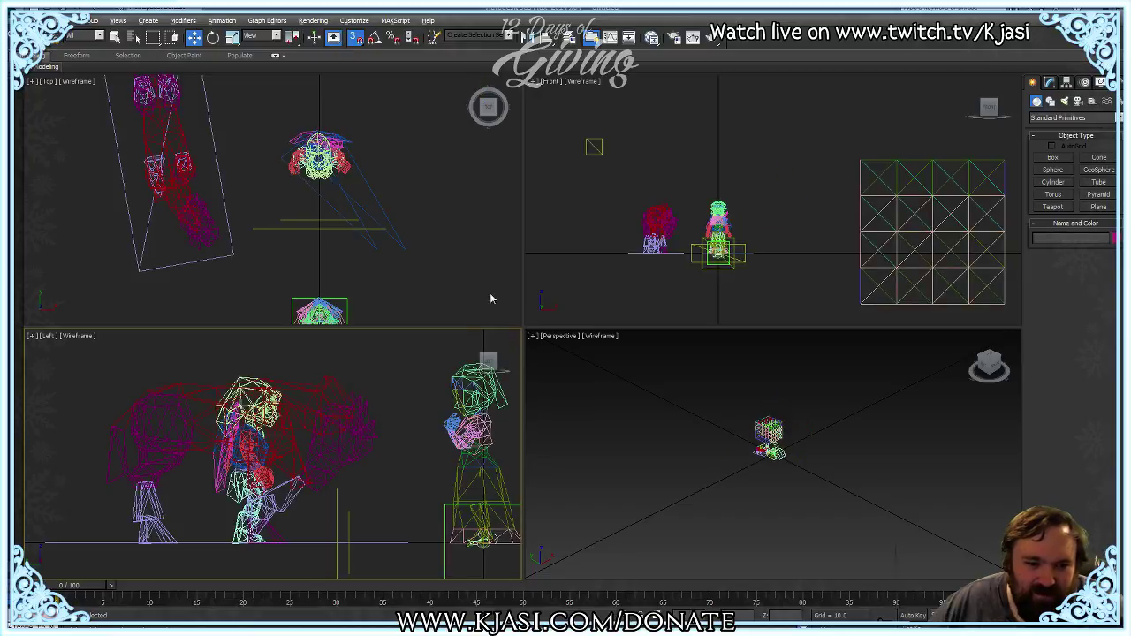
click(29, 28)
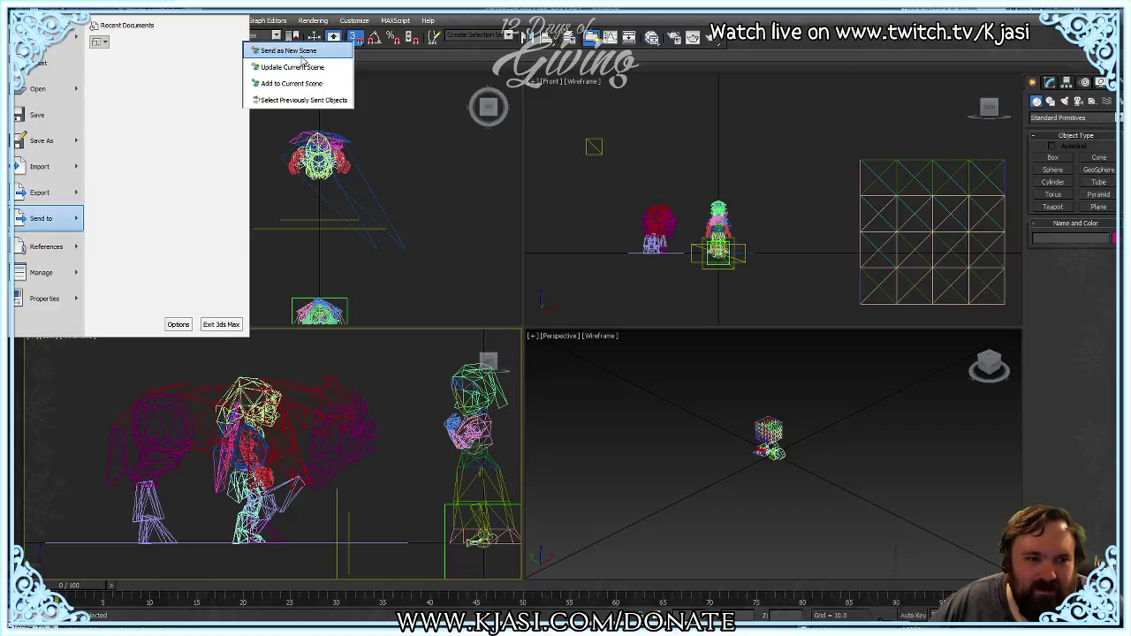
click(301, 51)
click(615, 363)
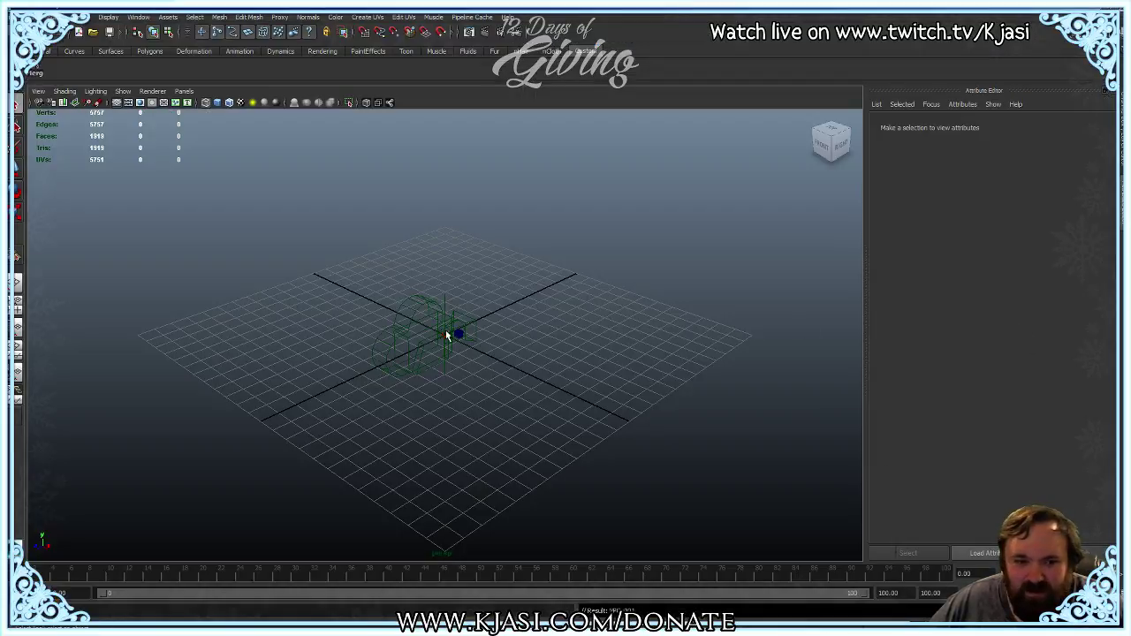
Step: Examine the large striped cube beside the horse and characters in the Maya scene
scroll(492, 354, up, 10)
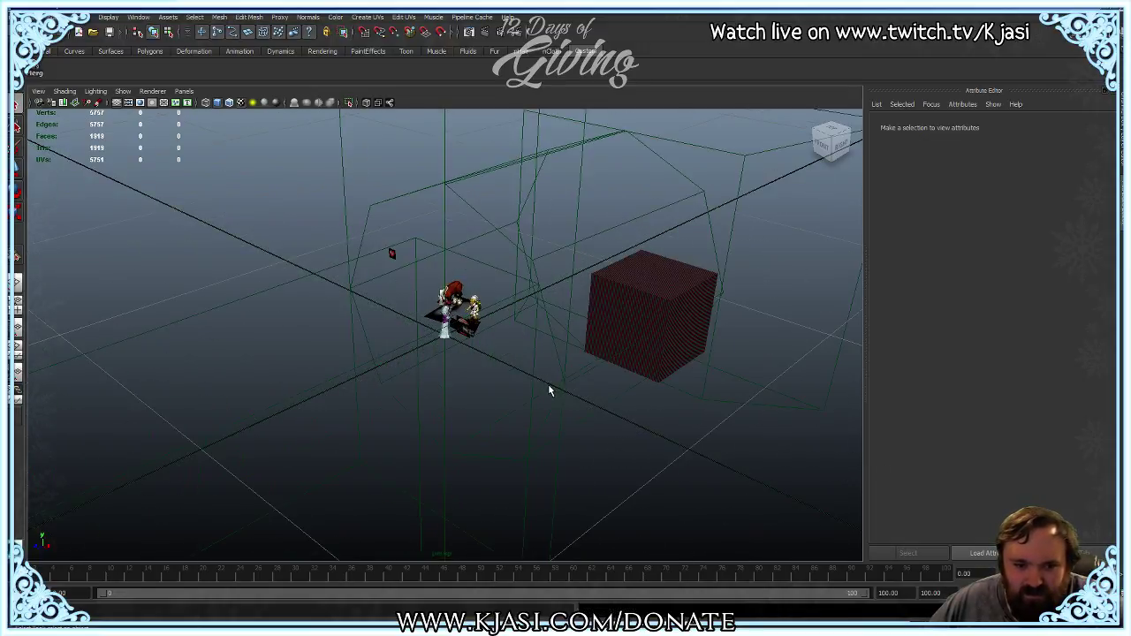
scroll(549, 389, up, 8)
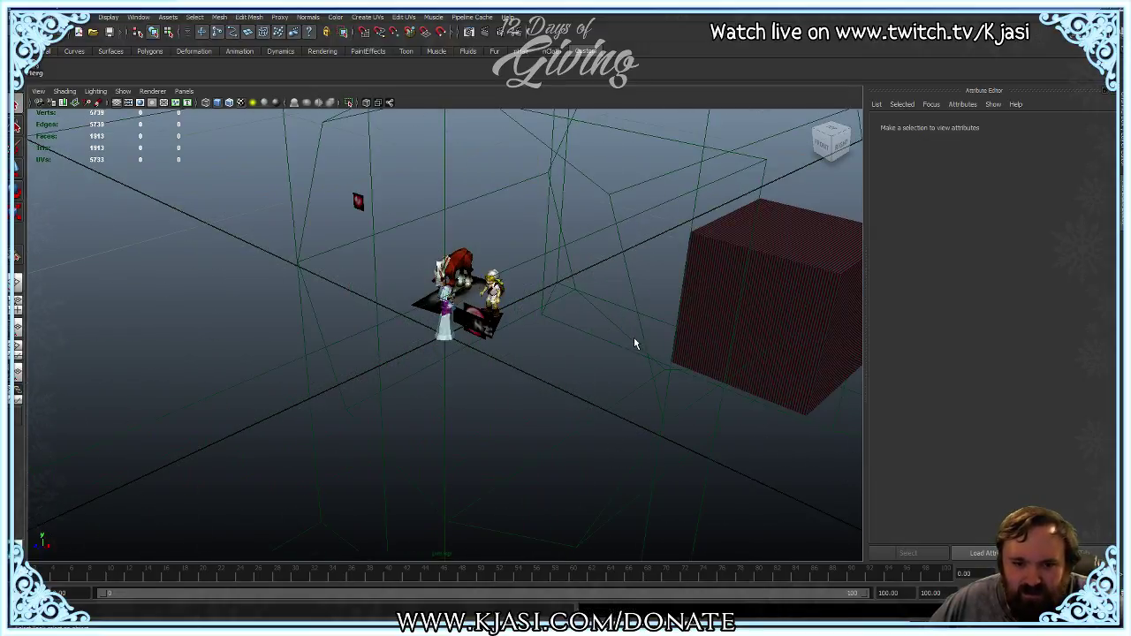
scroll(609, 411, down, 10)
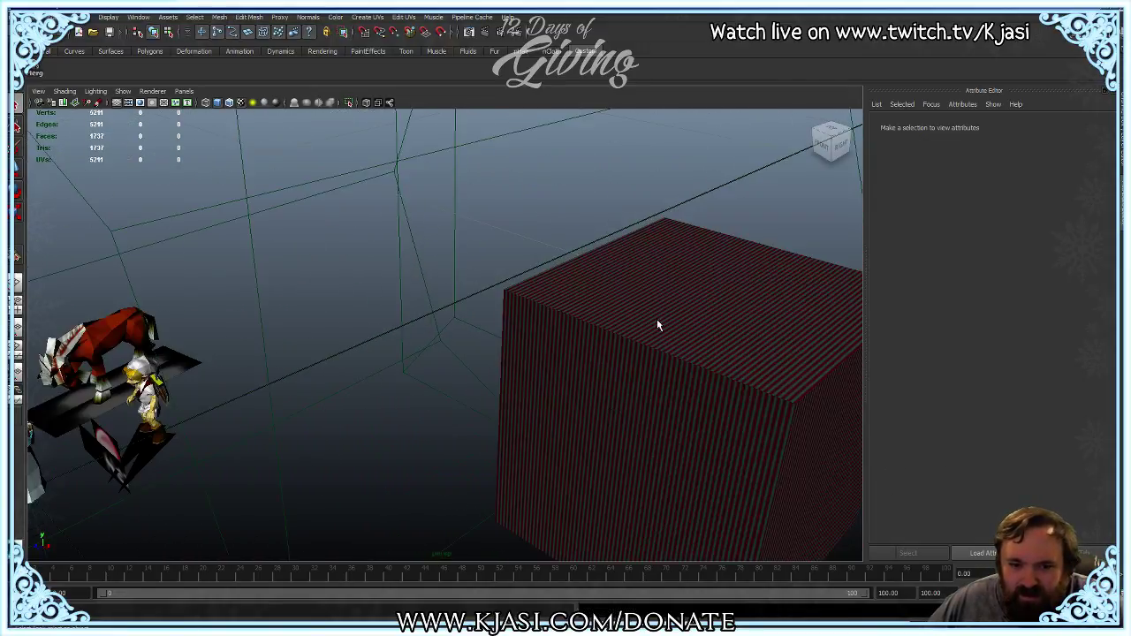
alt+middle_drag(454, 394, 617, 334)
scroll(464, 336, up, 6)
alt+drag(466, 337, 353, 316)
scroll(260, 326, up, 5)
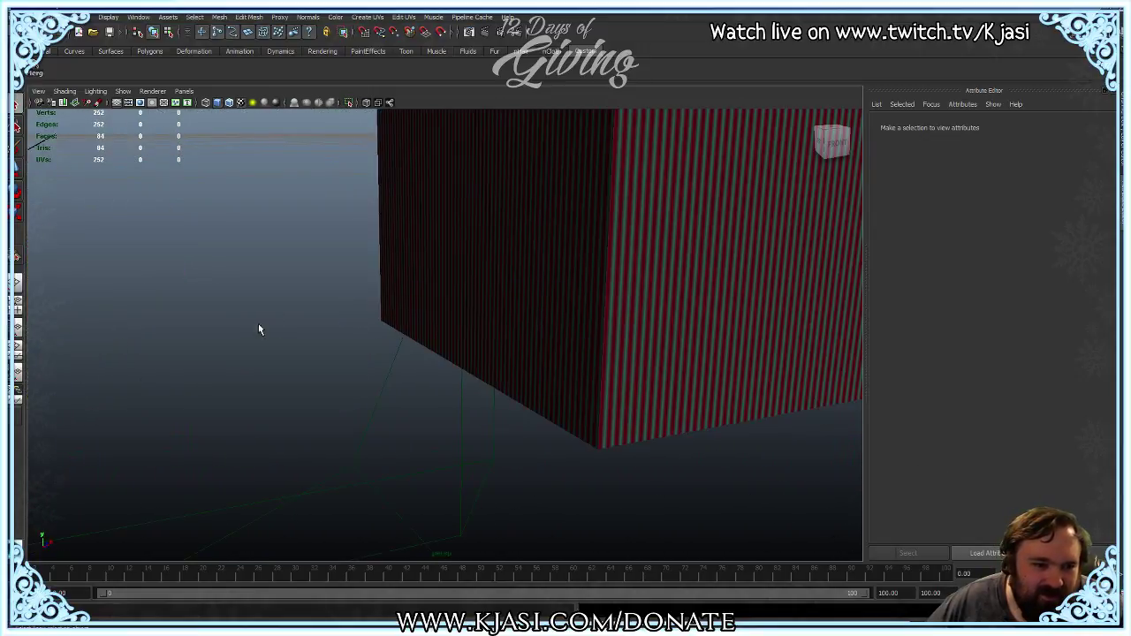
Step: Inspect the Link, Zelda and horse models closely from the front and from behind
scroll(276, 326, down, 3)
alt+middle_drag(277, 325, 346, 335)
scroll(337, 329, up, 5)
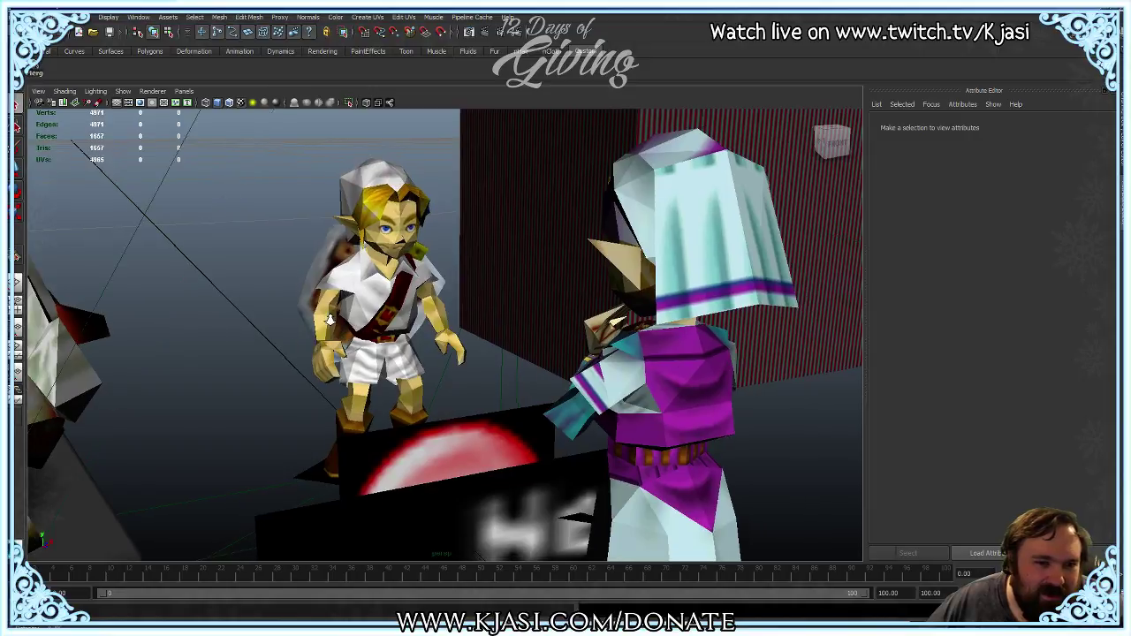
scroll(345, 332, up, 3)
alt+drag(309, 277, 376, 311)
scroll(437, 318, up, 3)
alt+drag(278, 196, 161, 217)
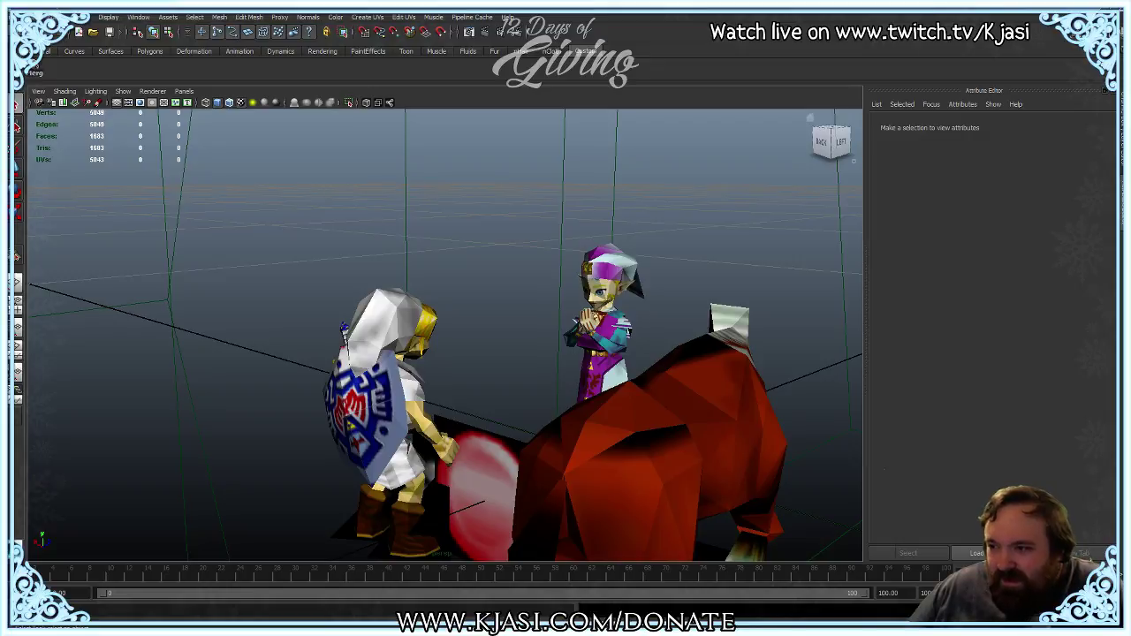
Step: Switch to the 1964 emulator, play through the flashback with the displayed ocarina melody, and open the item selection screen
key(alt+Tab)
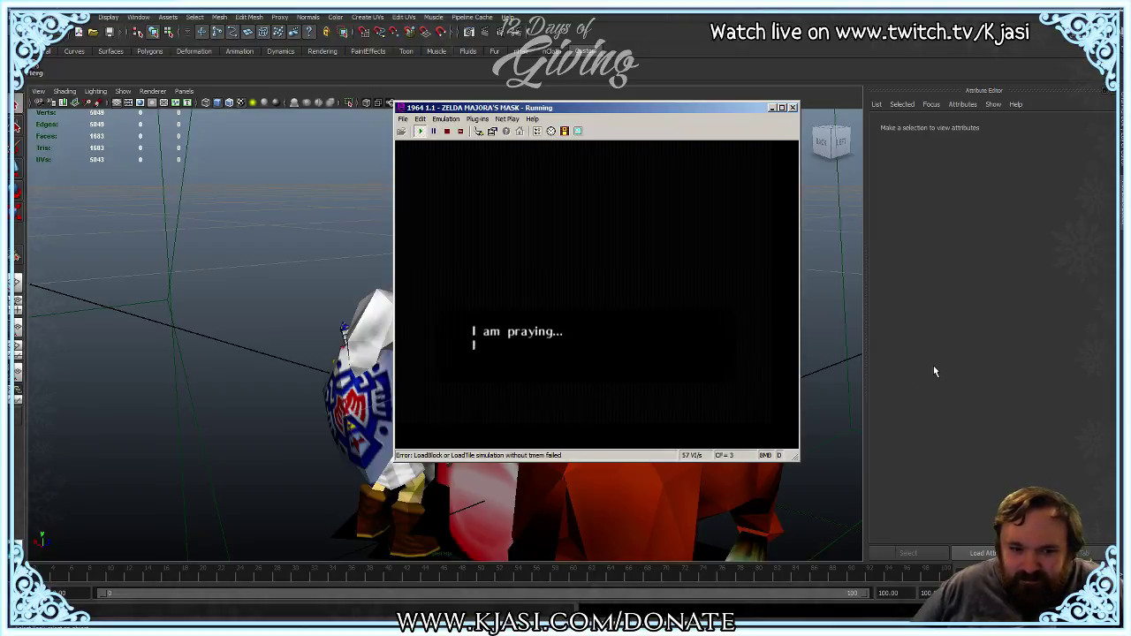
key(x)
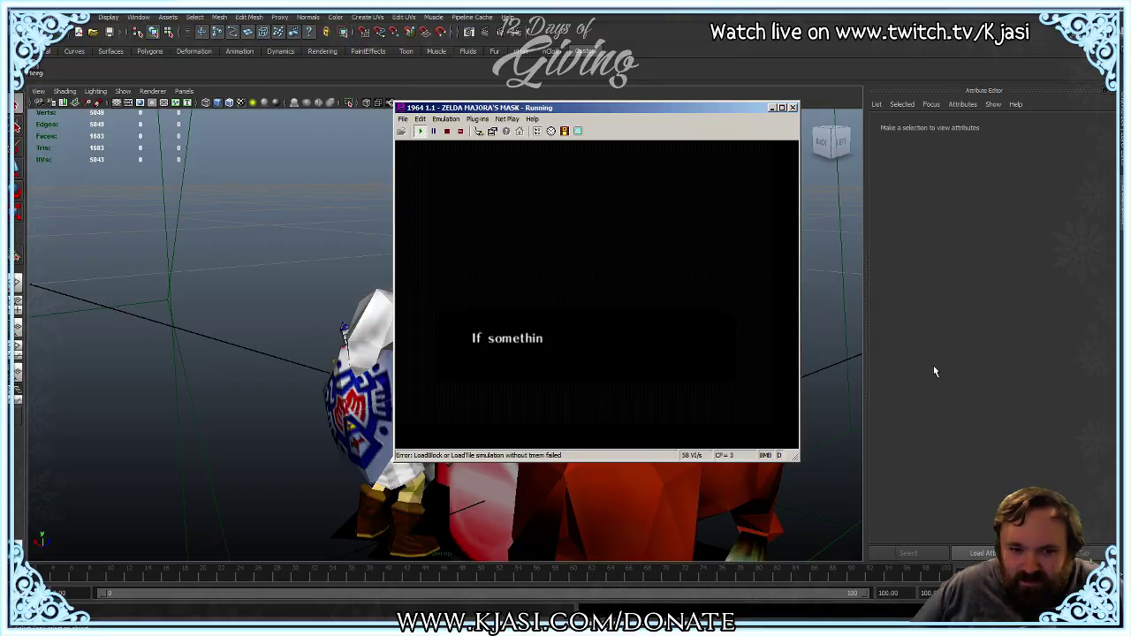
key(x)
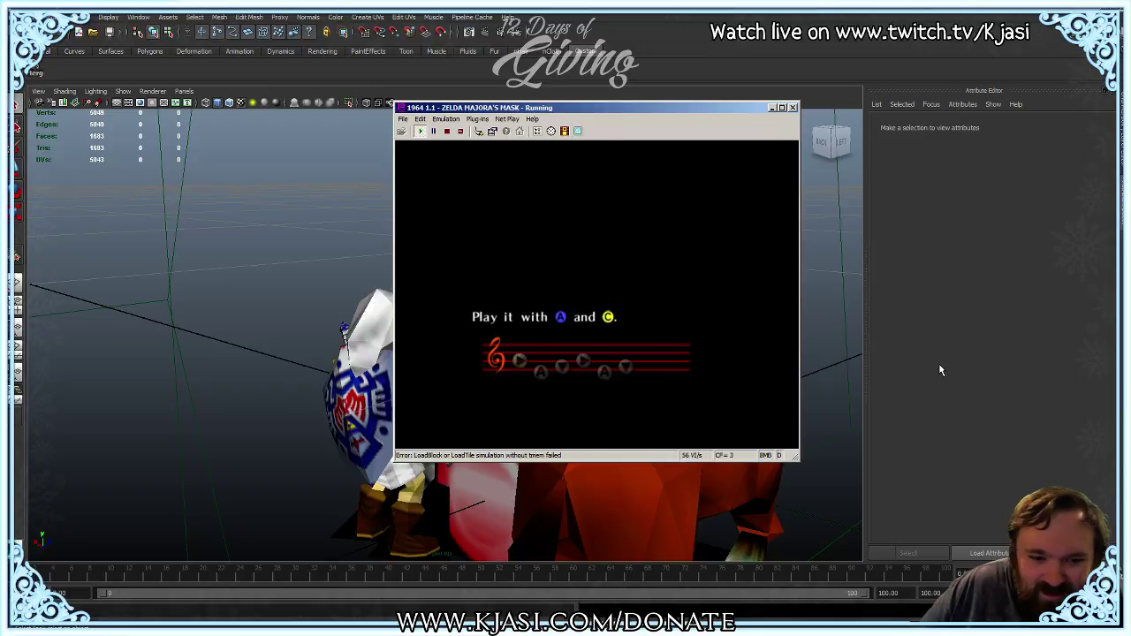
key(Right)
key(Down)
key(Right)
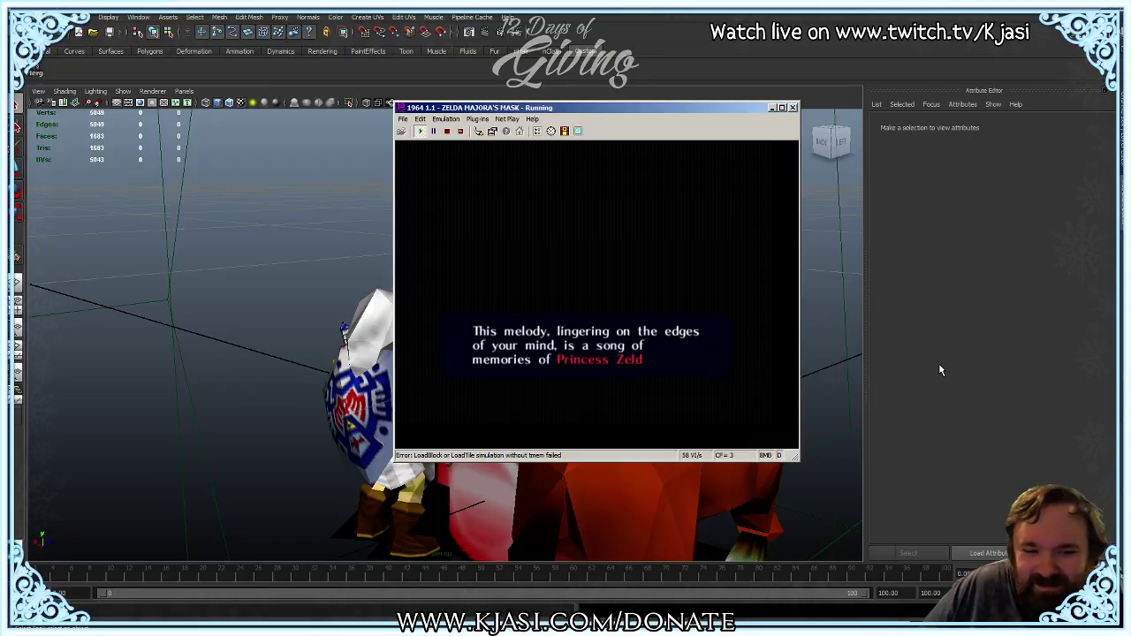
key(x)
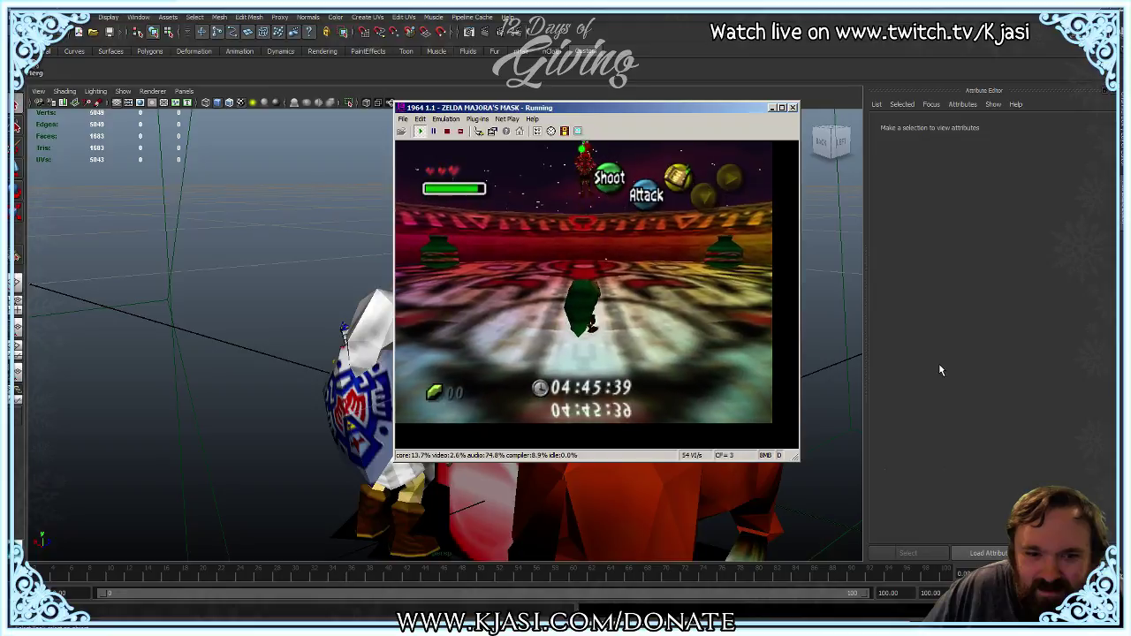
key(Return)
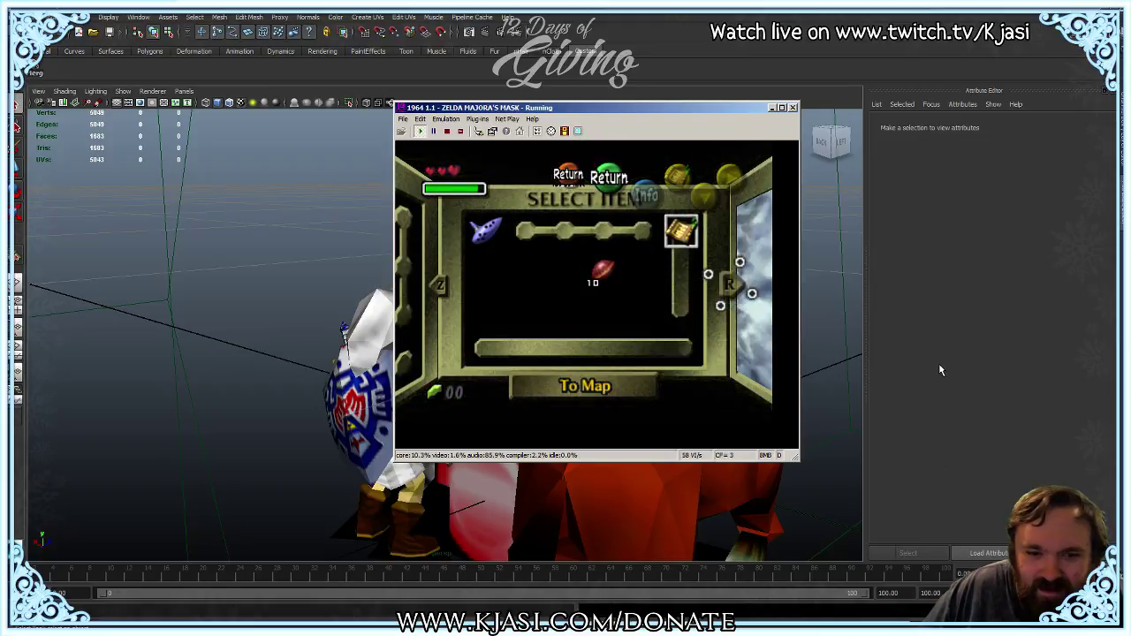
Step: Equip the ocarina on the item selection screen and return to the game
key(Right)
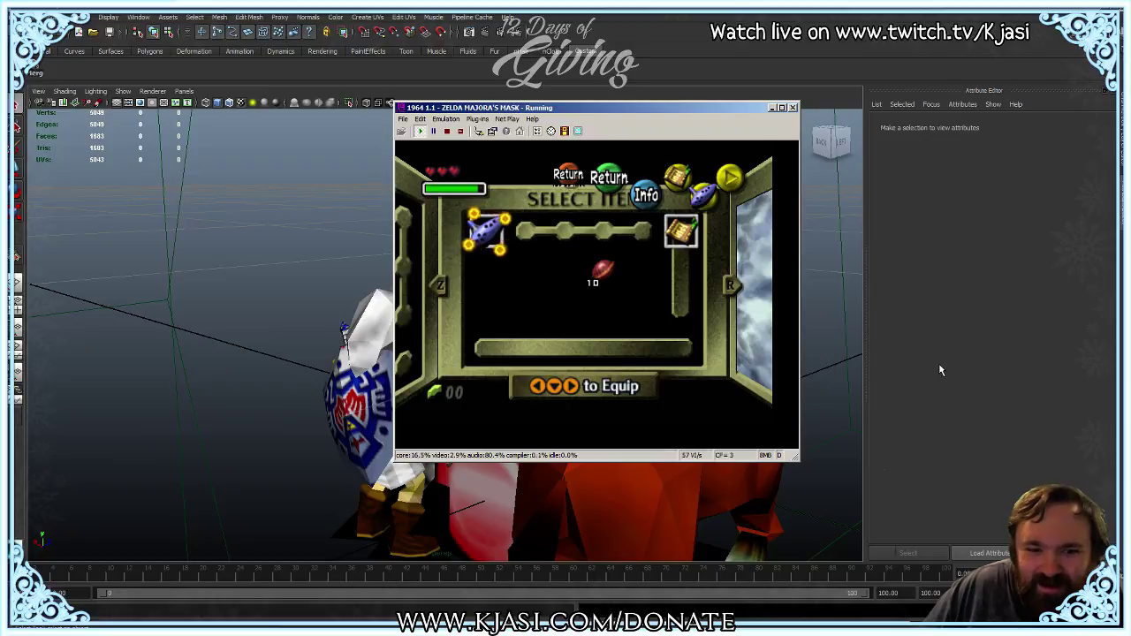
key(Return)
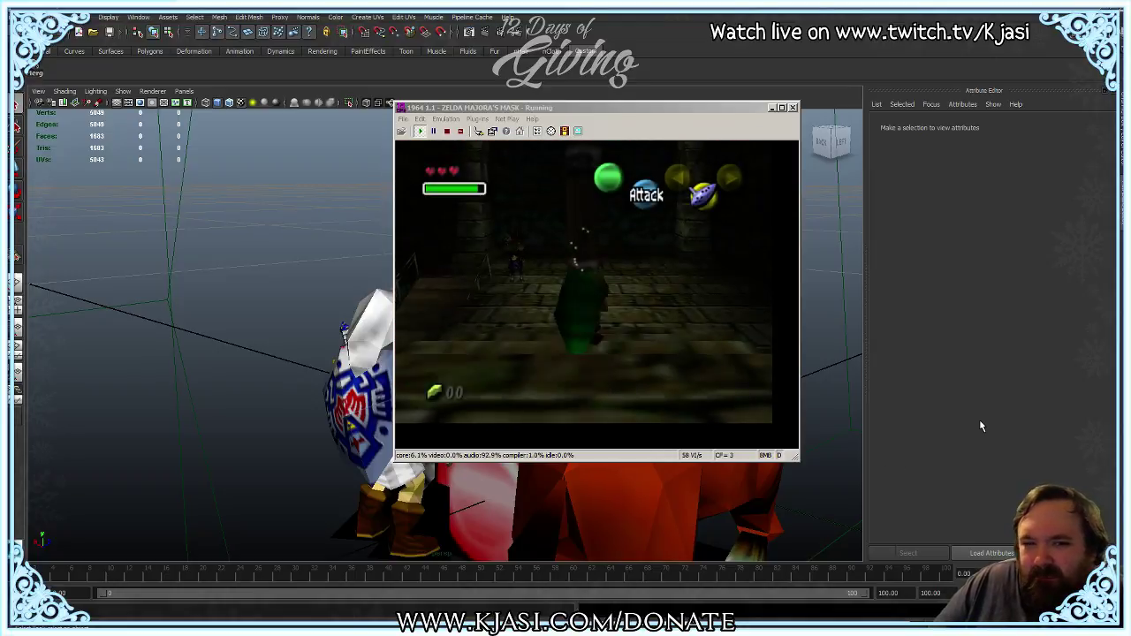
Step: Save the emulator state to a new file named ZeldaMM_005_1stDay_PreHealing
click(403, 118)
mouse_move(444, 187)
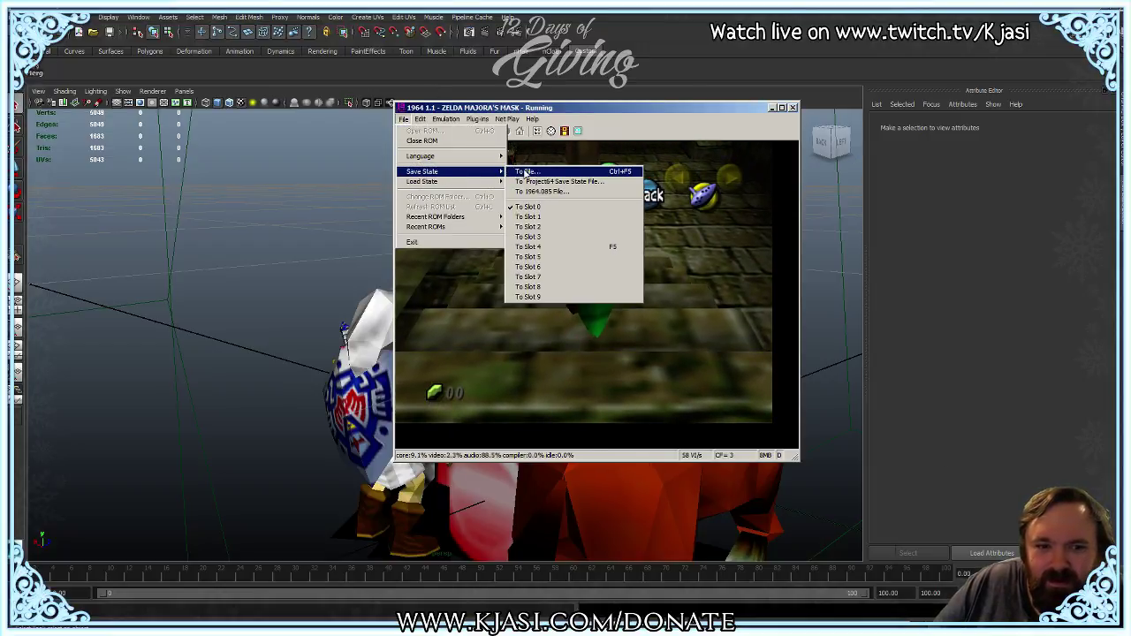
click(527, 174)
click(455, 214)
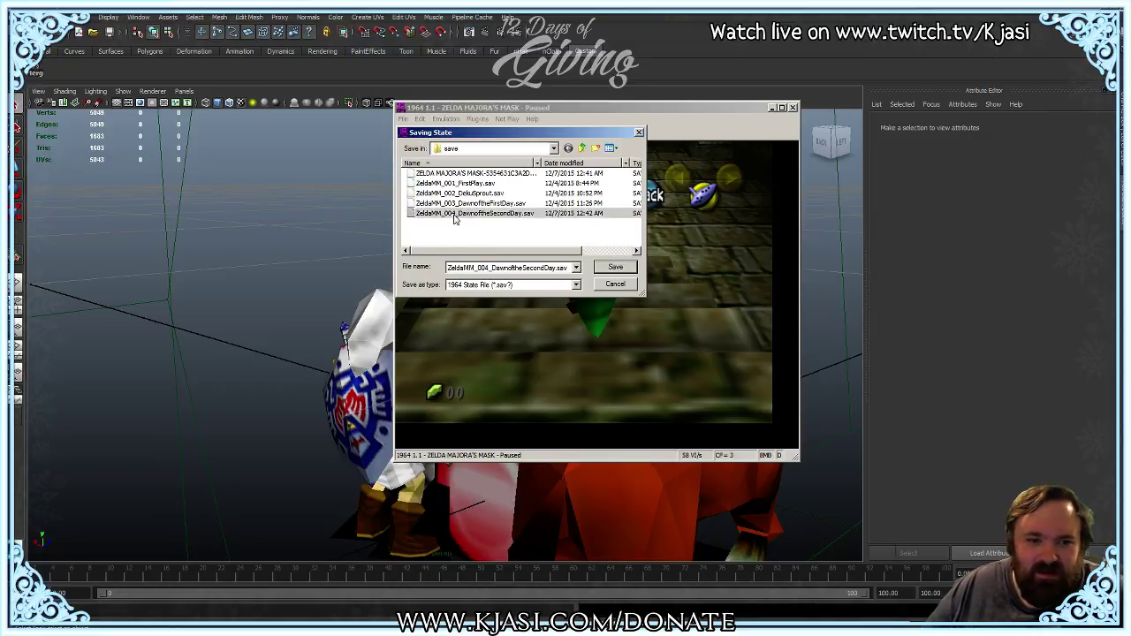
click(477, 268)
click(487, 269)
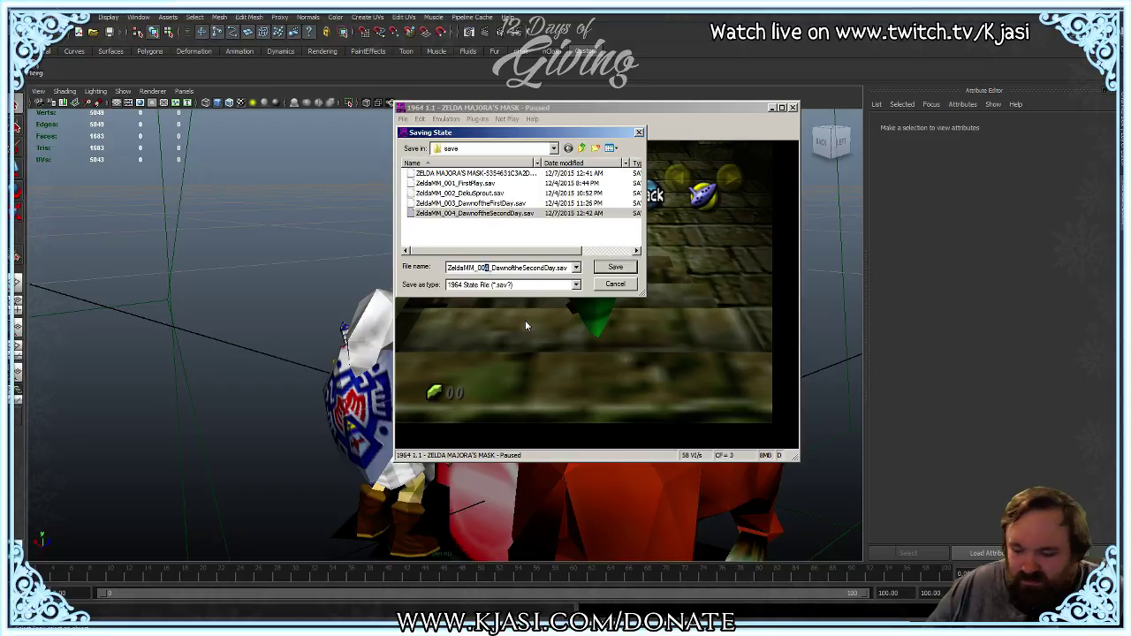
key(BackSpace)
text(5)
key(shift+End)
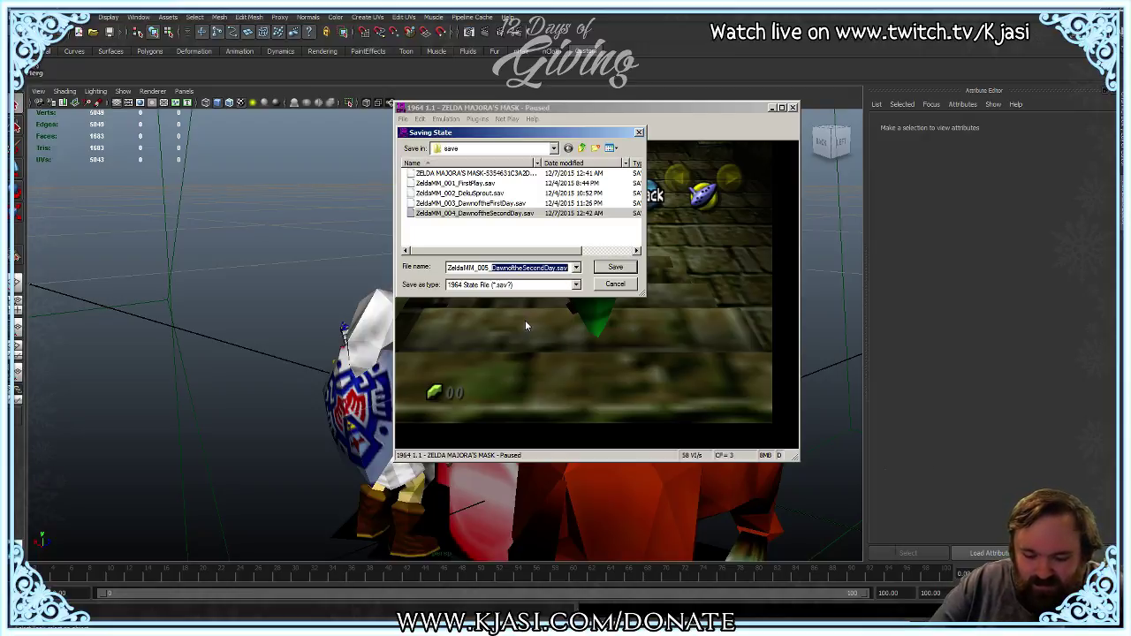
text(Pr)
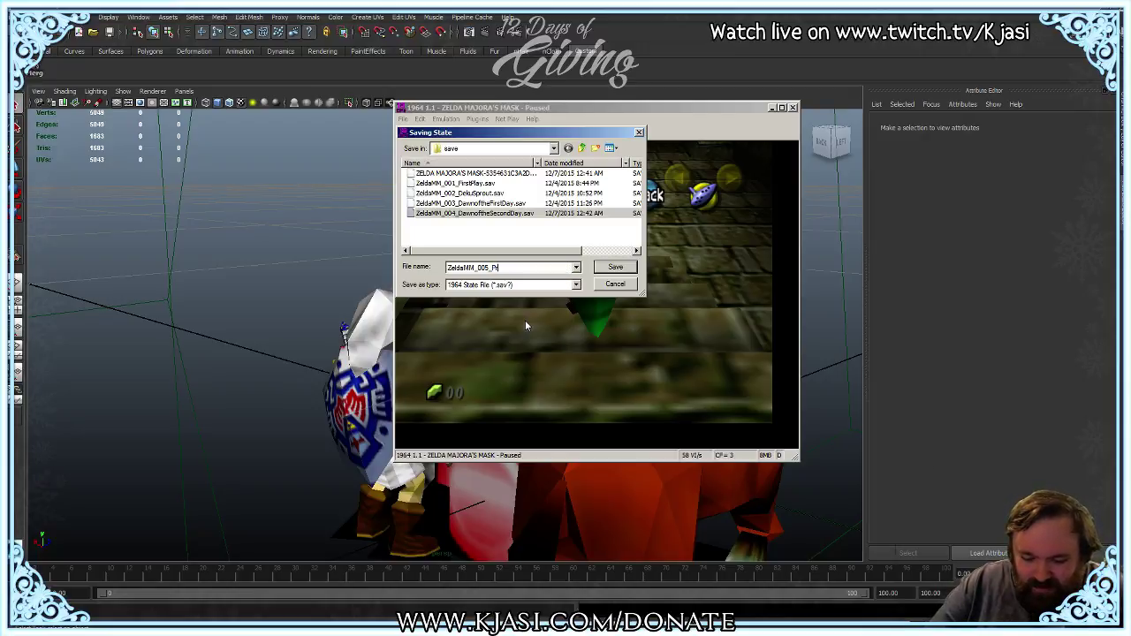
text(eHealing)
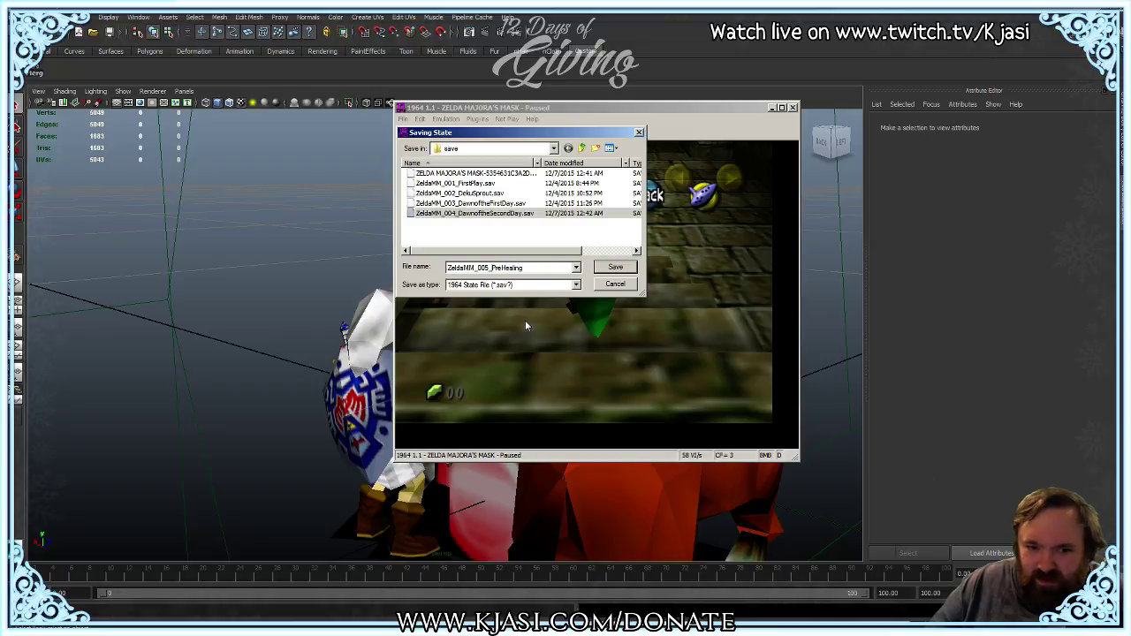
text(1stDay)
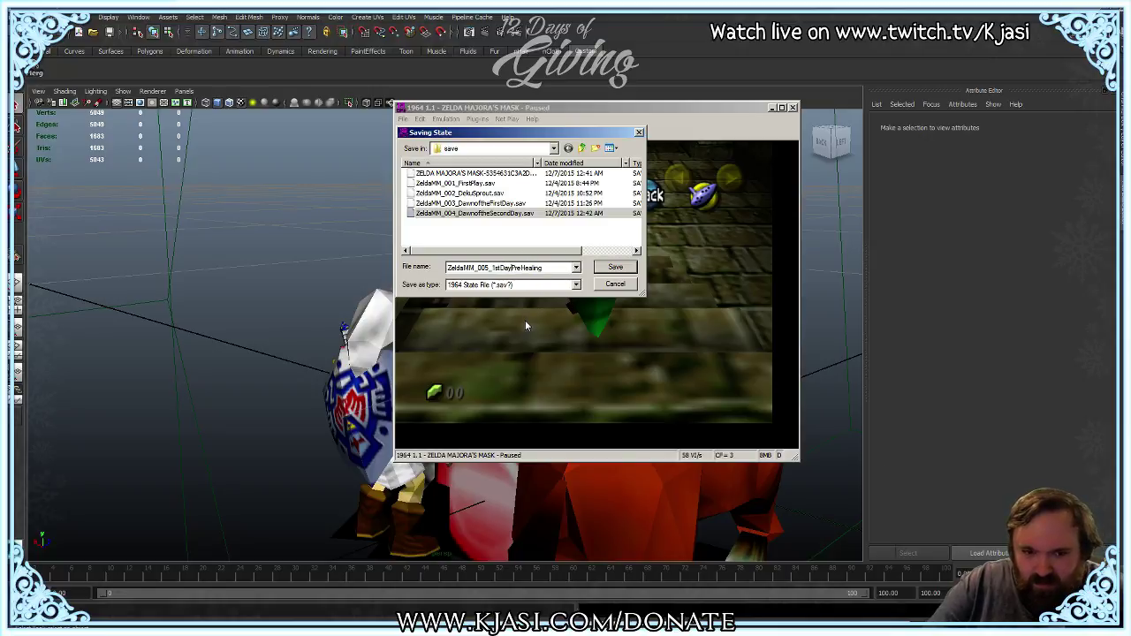
text(_)
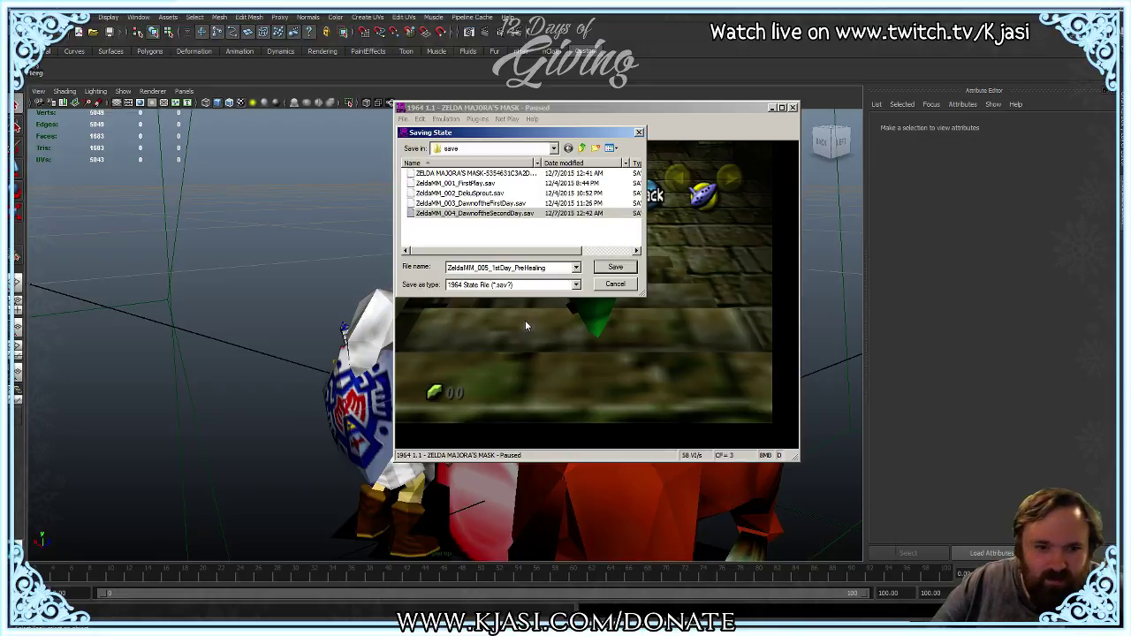
key(Return)
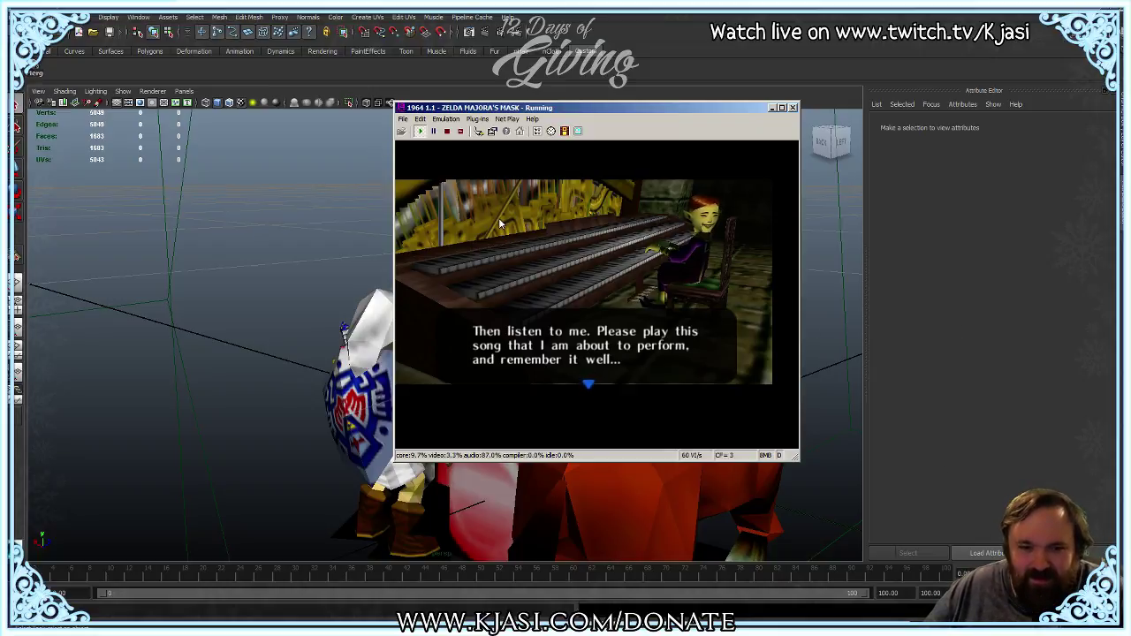
Step: Enable Export VRML in the video debugger to export the organ scene, and pause the emulation
click(429, 233)
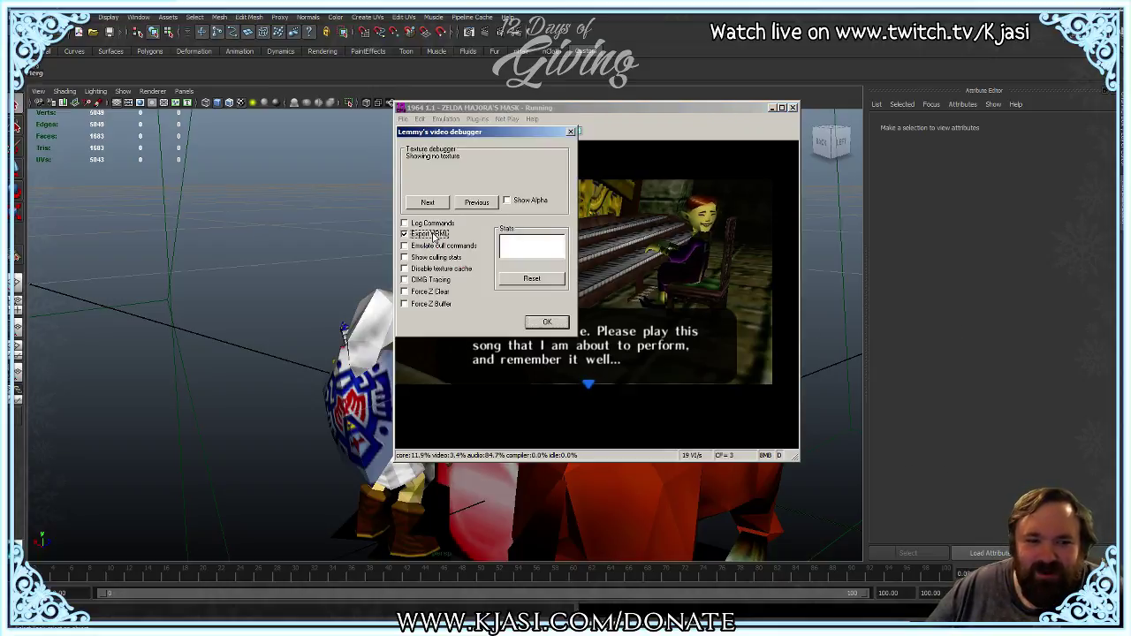
click(546, 324)
click(434, 132)
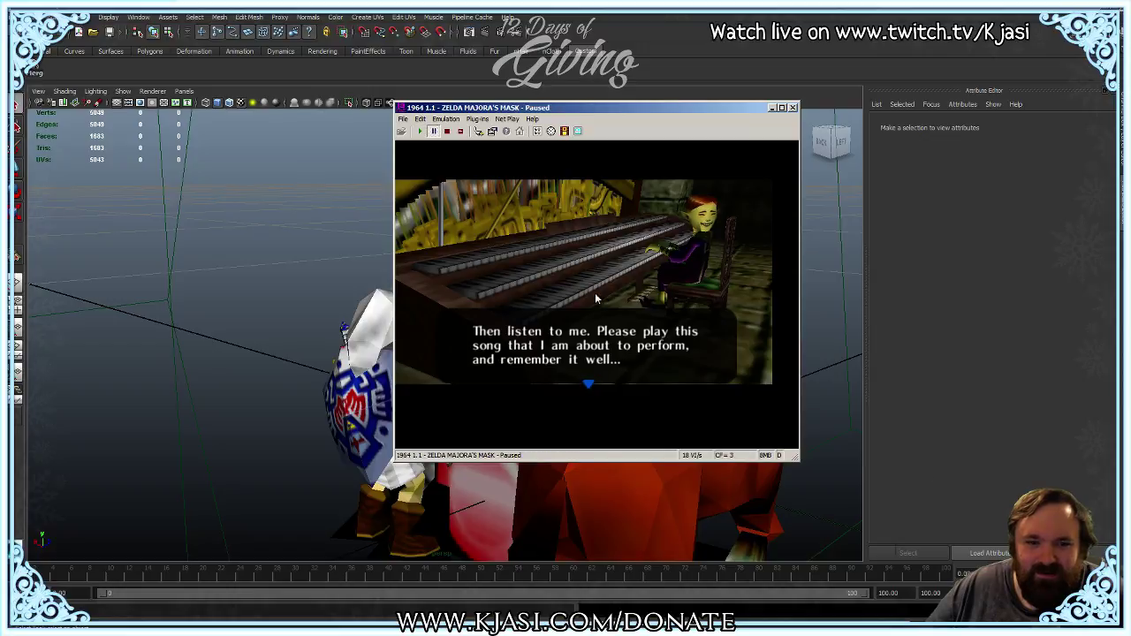
click(545, 323)
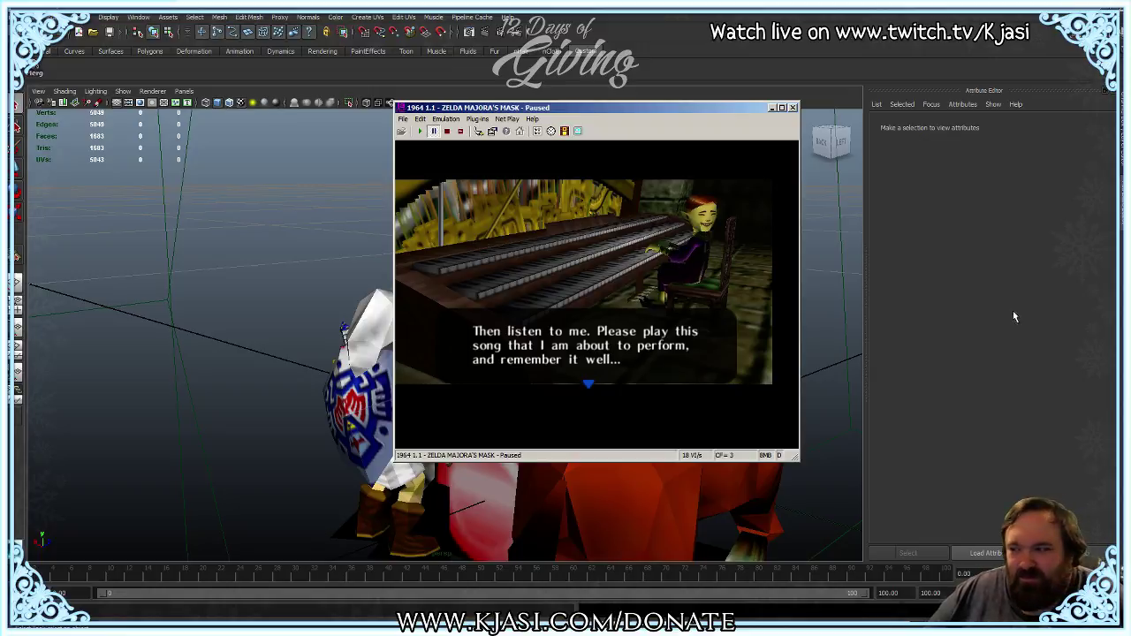
Step: Switch to 3ds Max, start a new scene without saving the old one, and import the exported organ scene
key(alt+Tab)
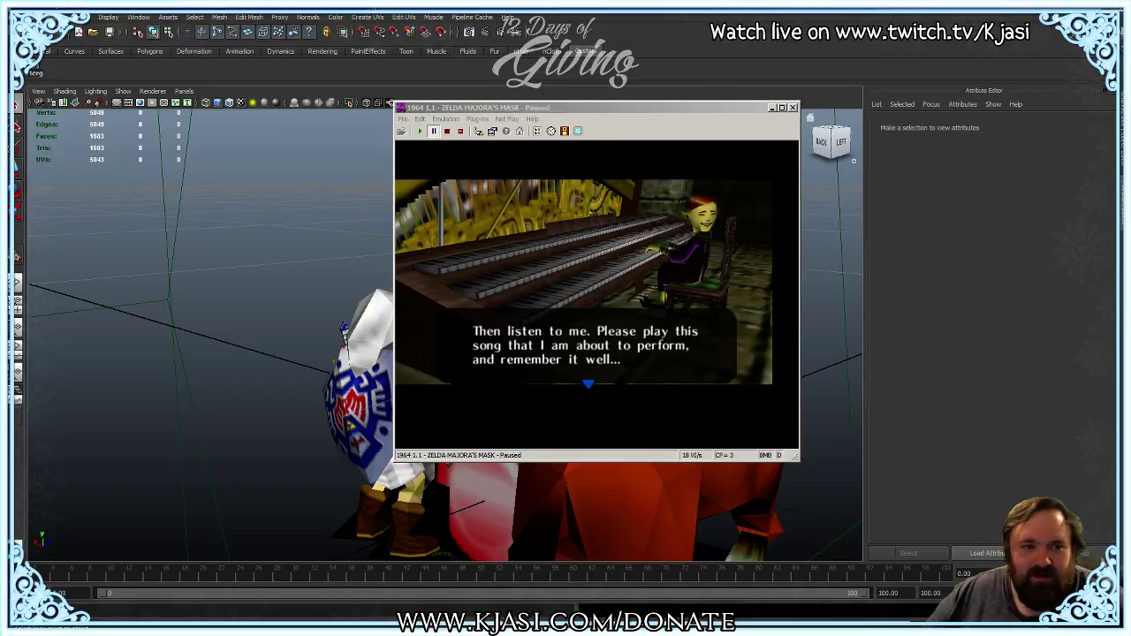
click(520, 141)
key(alt+Tab)
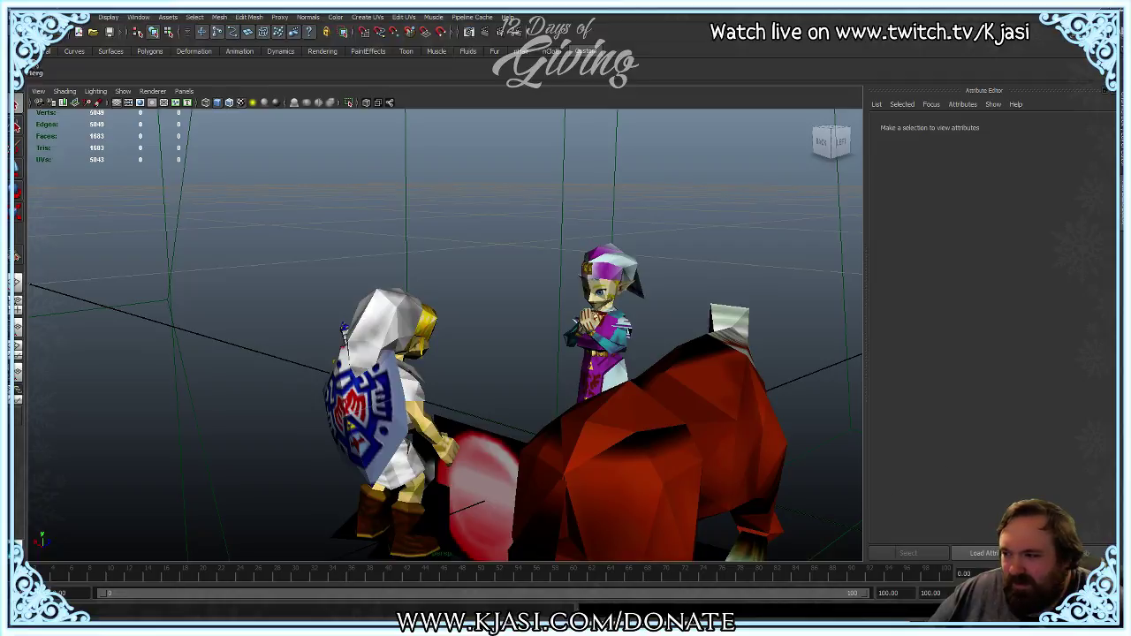
key(alt+Tab)
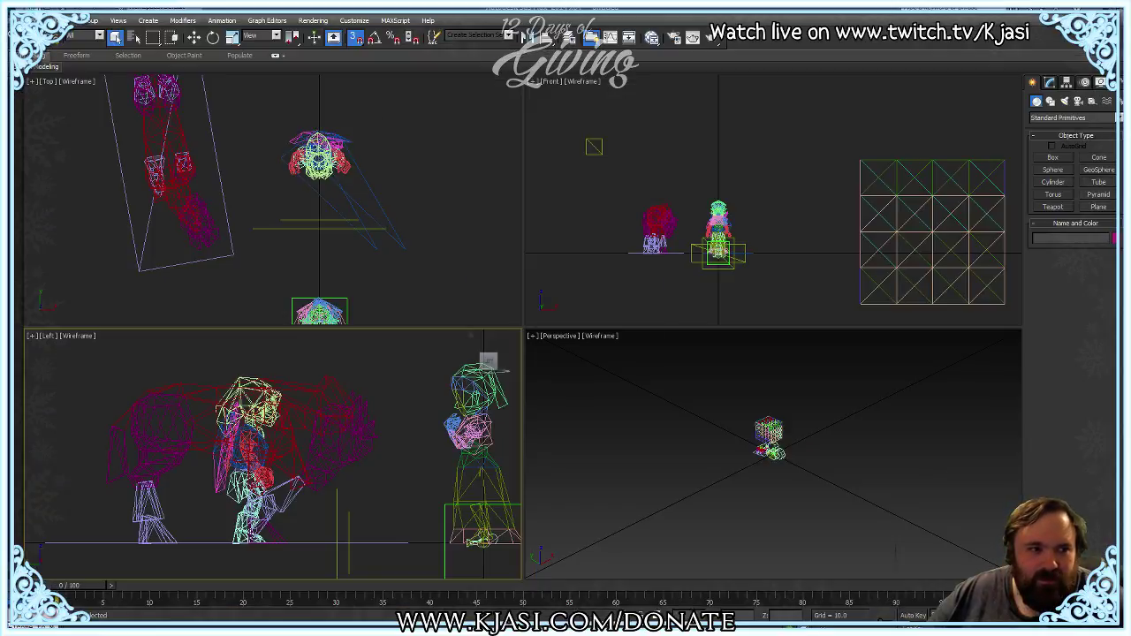
key(ctrl+n)
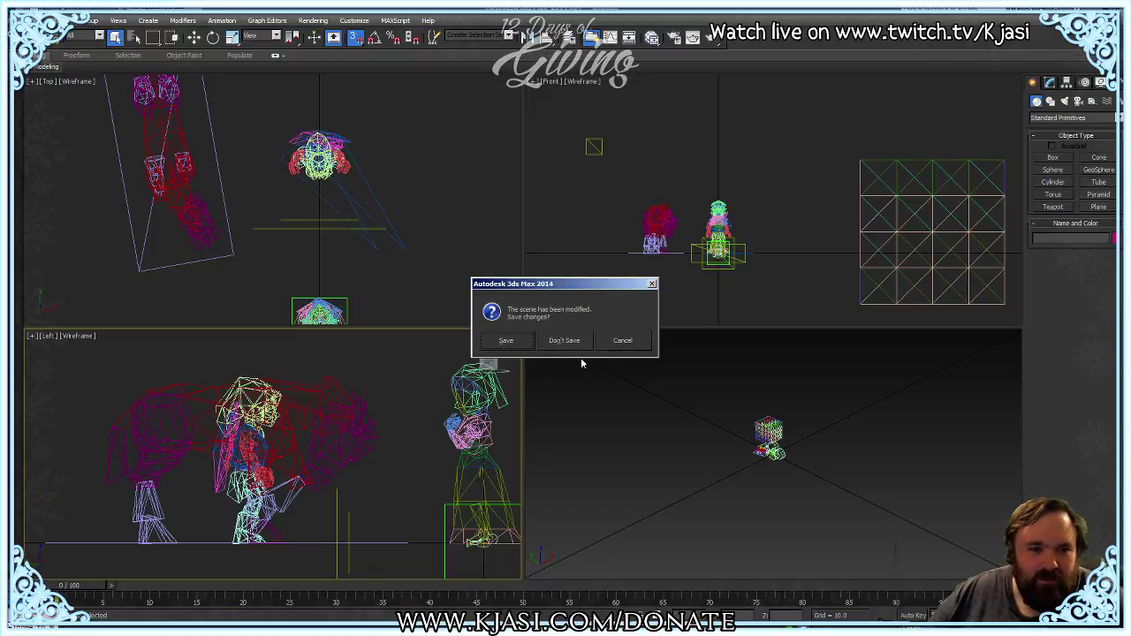
click(561, 341)
click(548, 356)
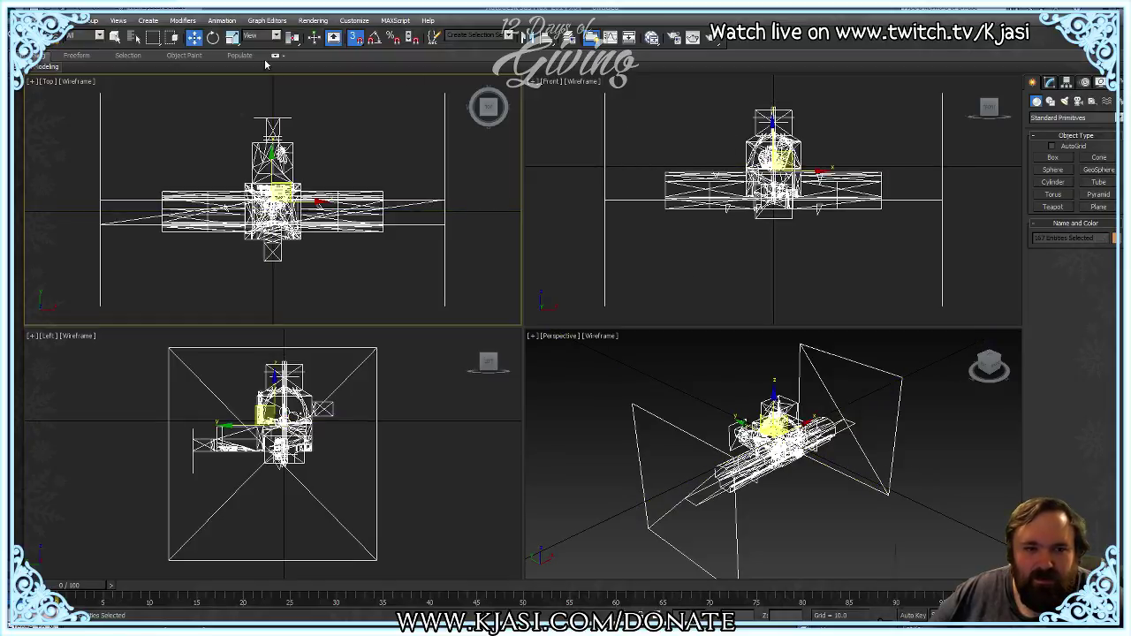
Step: Send the imported scene to Maya as a new scene, discarding the unsaved Maya scene
click(27, 25)
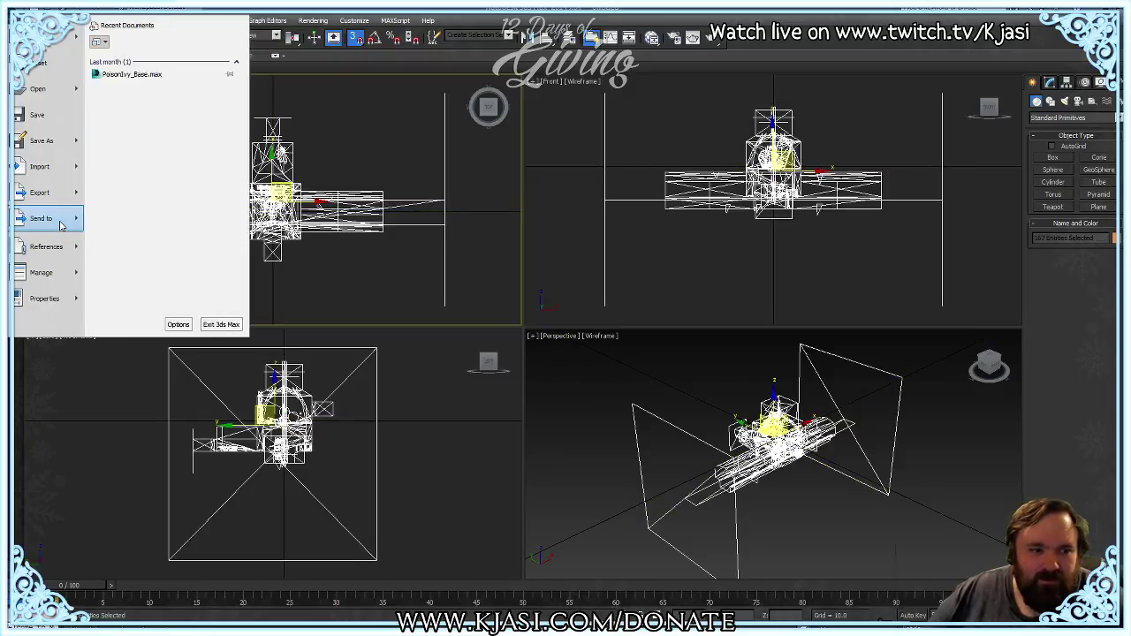
mouse_move(190, 52)
click(284, 51)
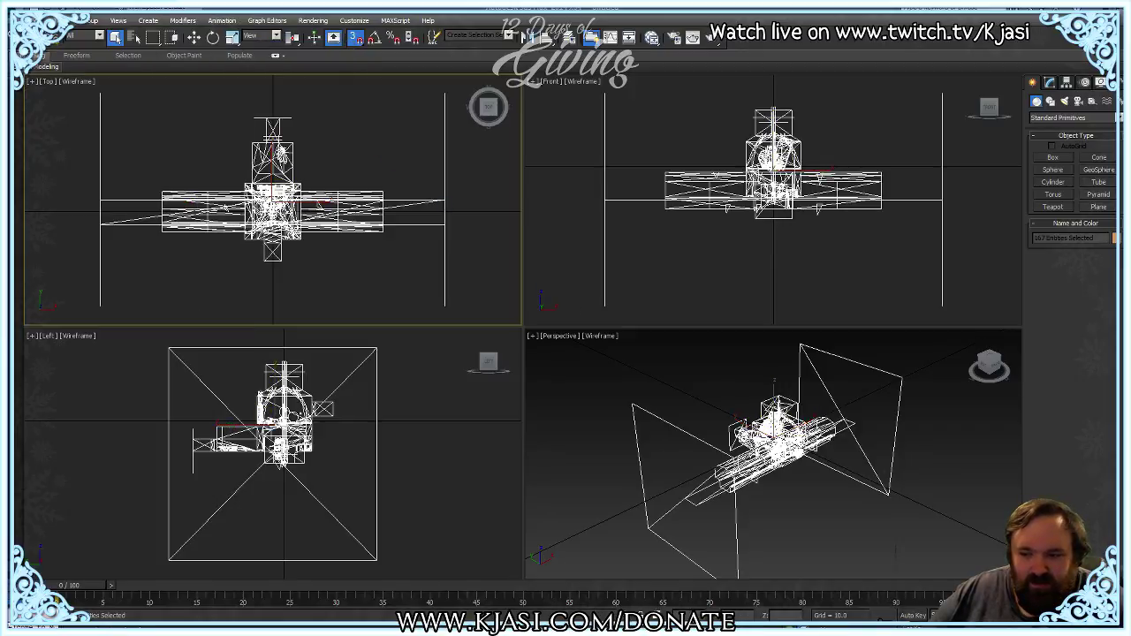
key(ctrl+o)
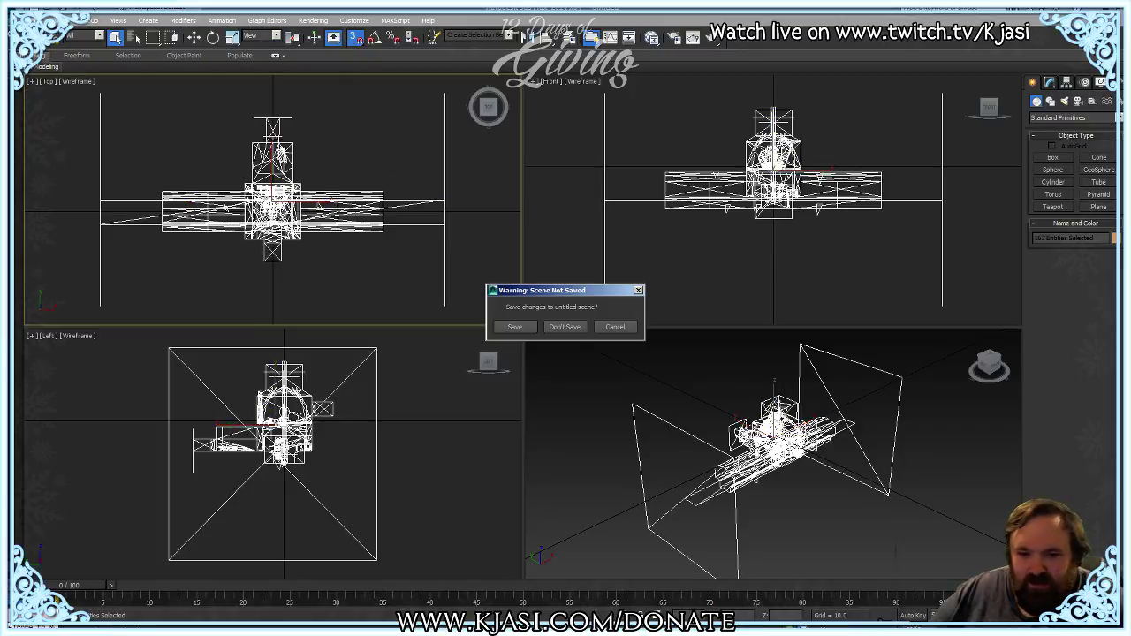
click(566, 327)
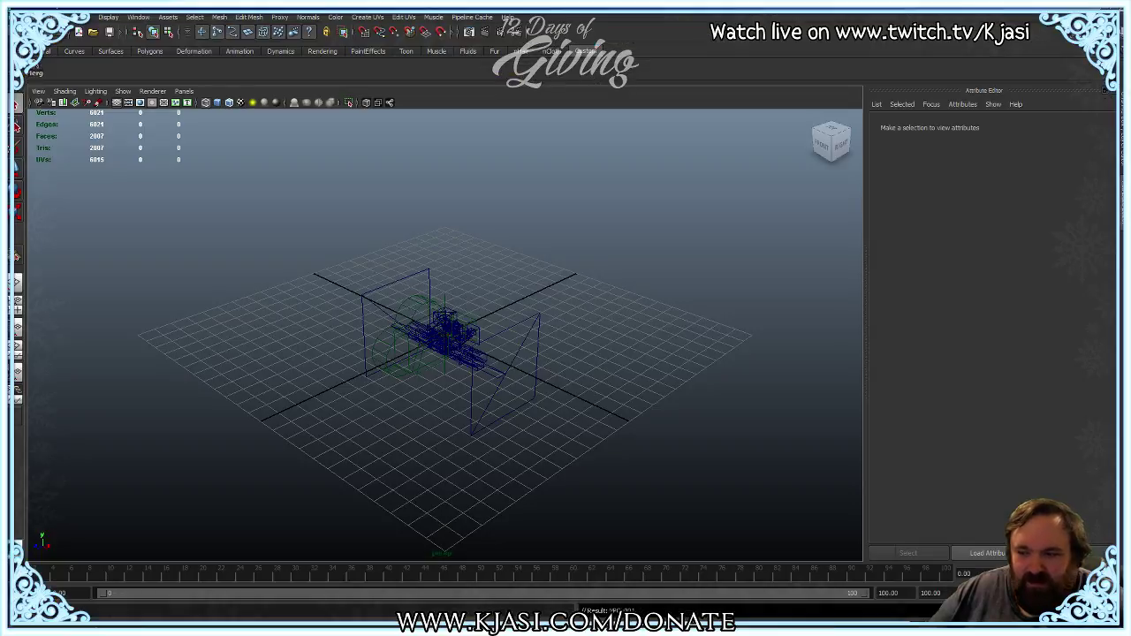
Step: Display the Maya scene with textures and inspect the stone building from outside and the organ room inside it
key(6)
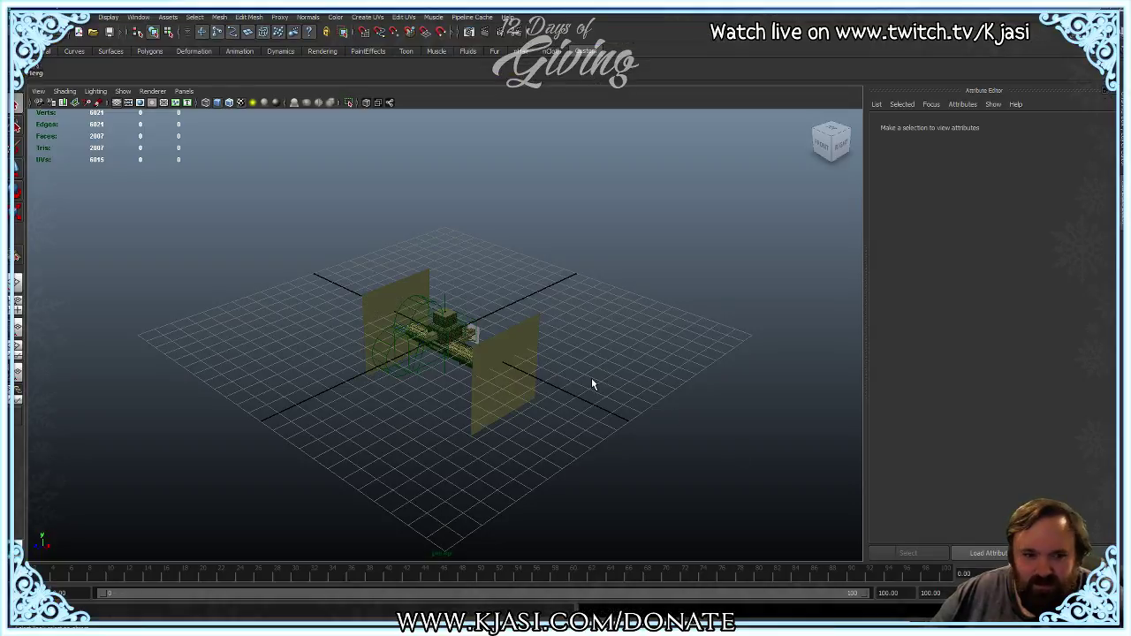
scroll(566, 365, up, 7)
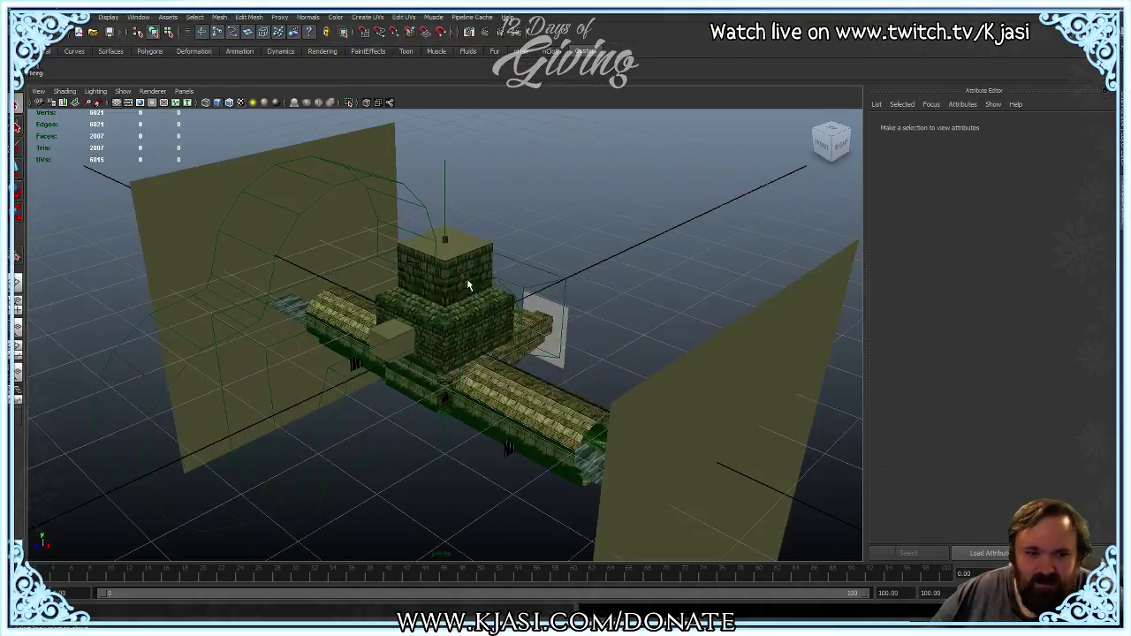
scroll(467, 278, up, 8)
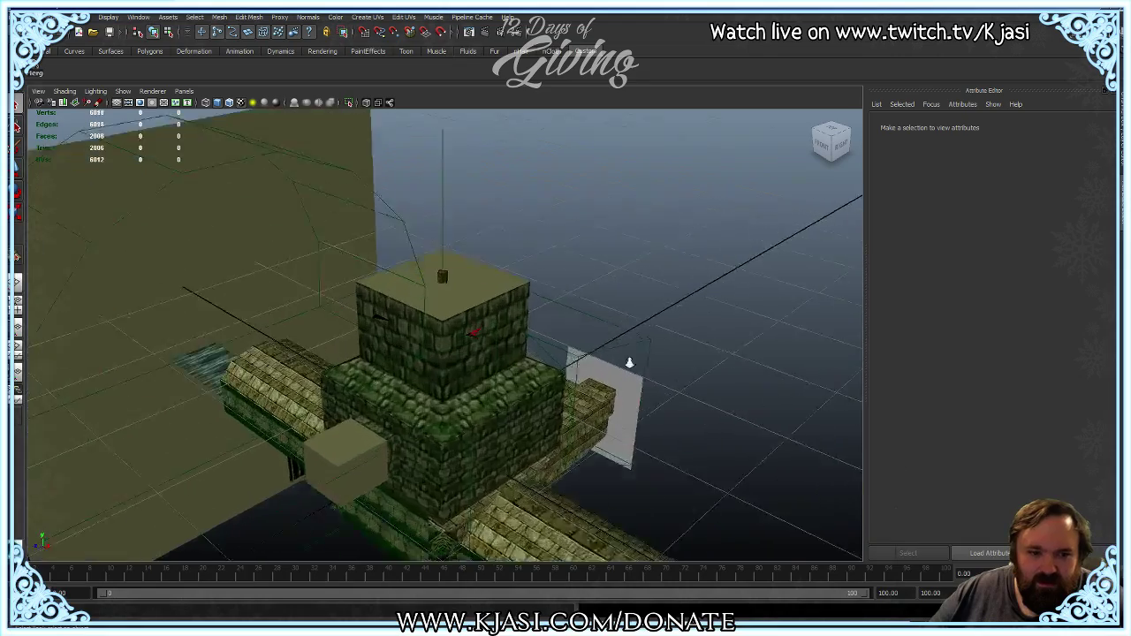
scroll(642, 372, up, 8)
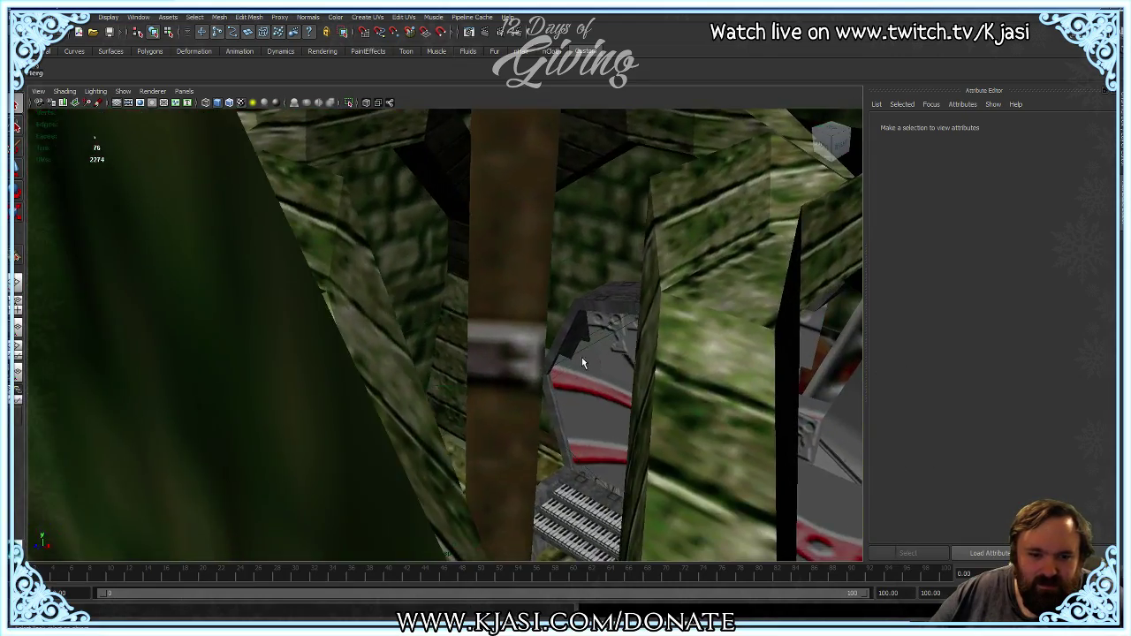
alt+drag(582, 364, 557, 291)
alt+drag(411, 290, 408, 288)
alt+middle_drag(408, 288, 460, 168)
alt+drag(460, 169, 406, 347)
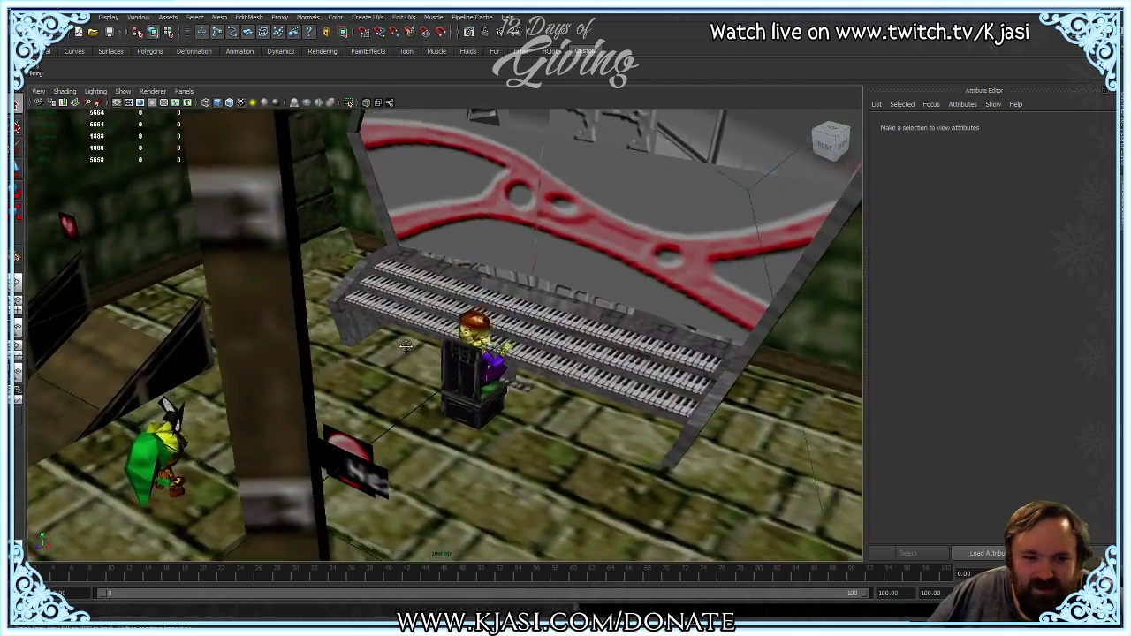
Step: Examine the organ's keyboards and foot pedals and the seated organist up close from several angles
alt+middle_drag(405, 347, 265, 455)
alt+right_drag(265, 455, 505, 465)
alt+middle_drag(505, 465, 459, 354)
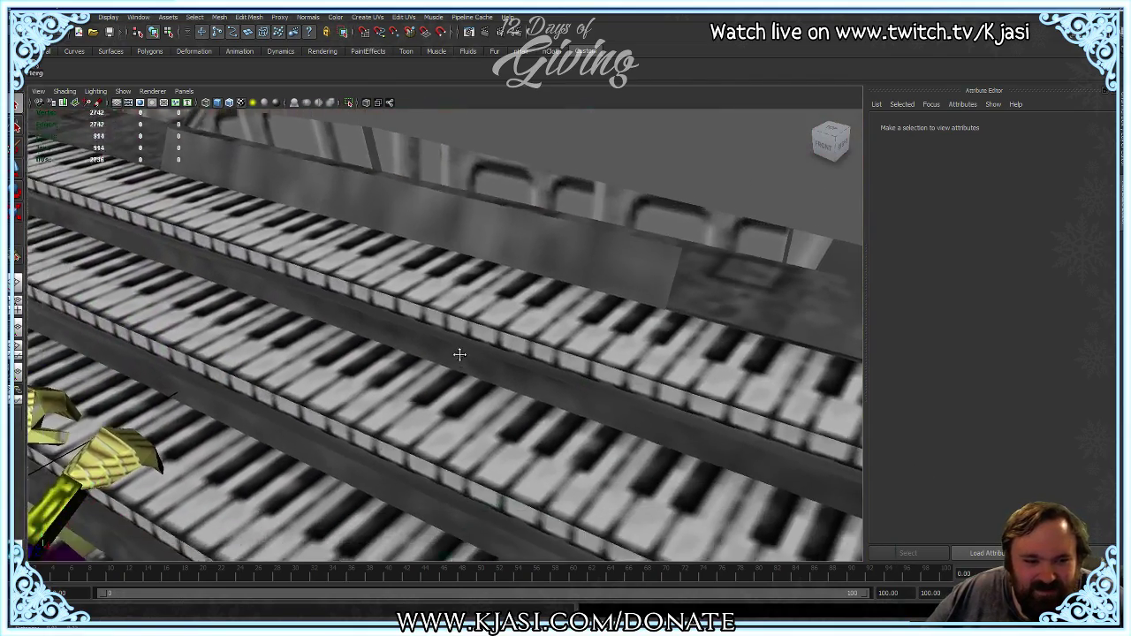
alt+right_drag(460, 354, 396, 367)
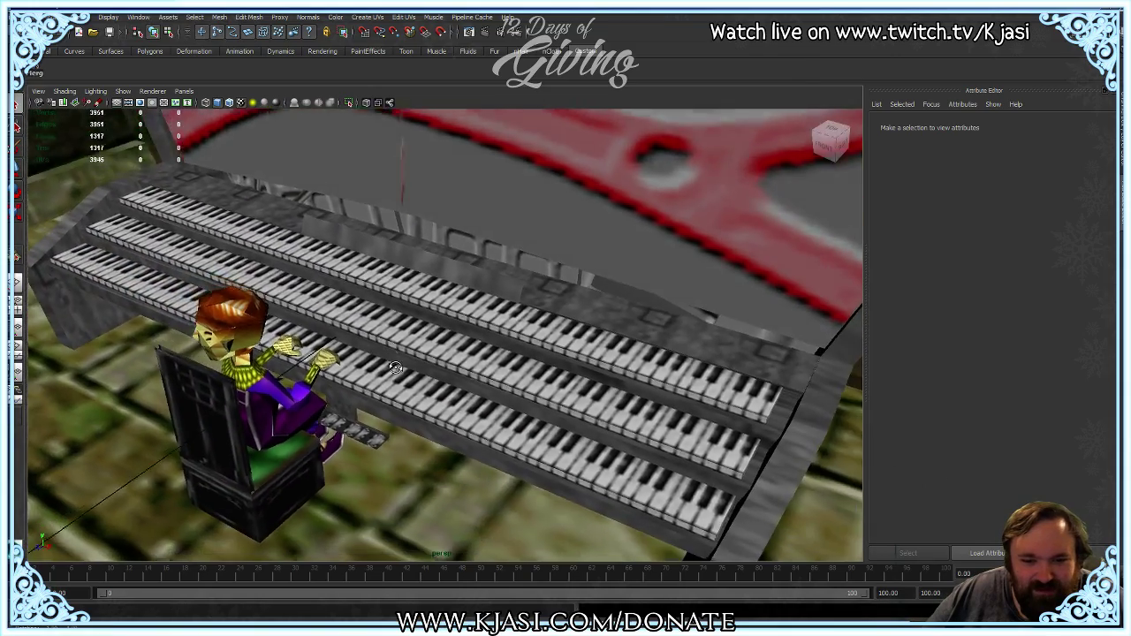
mouse_move(396, 368)
alt+mouse_down()
mouse_move(391, 384)
mouse_move(416, 397)
mouse_move(386, 372)
alt+mouse_up()
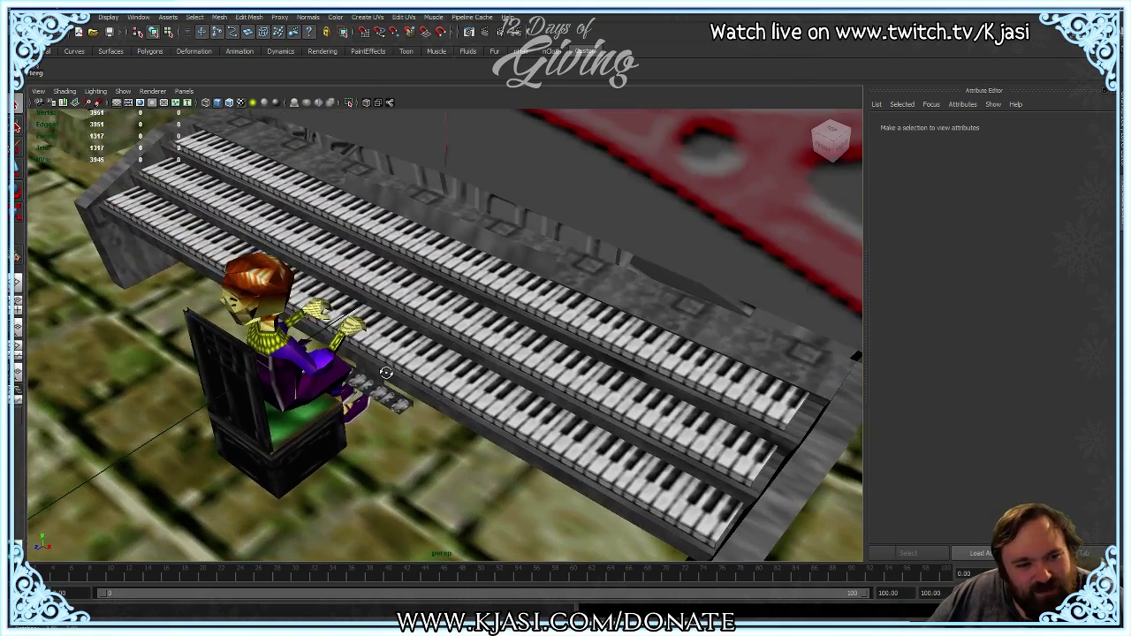
alt+drag(390, 411, 378, 401)
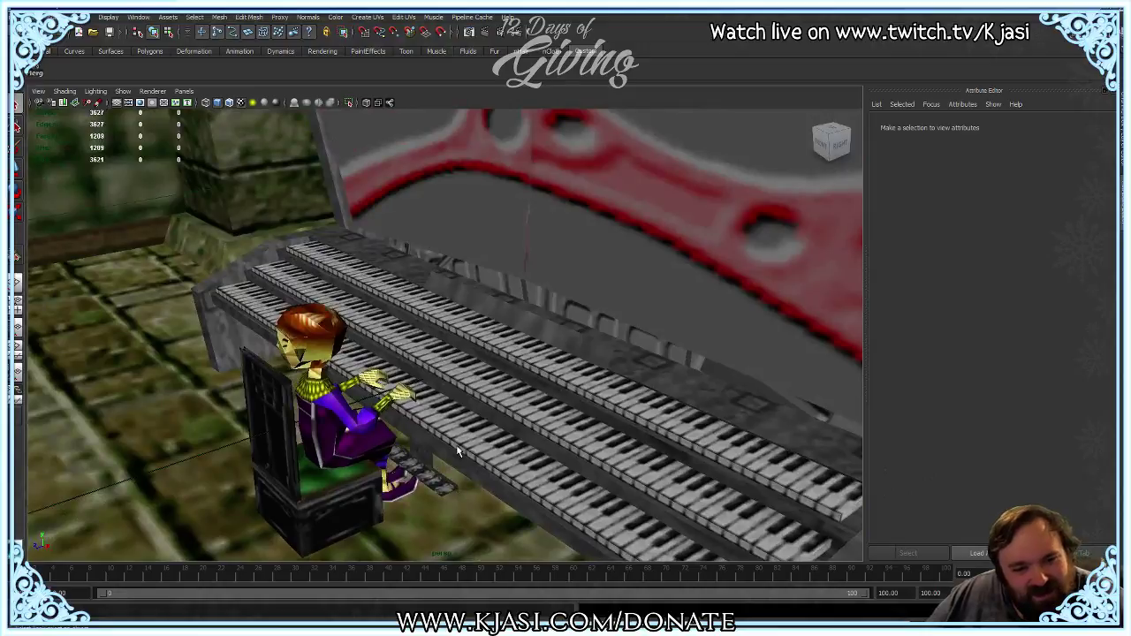
alt+drag(459, 451, 423, 403)
alt+middle_drag(423, 403, 417, 333)
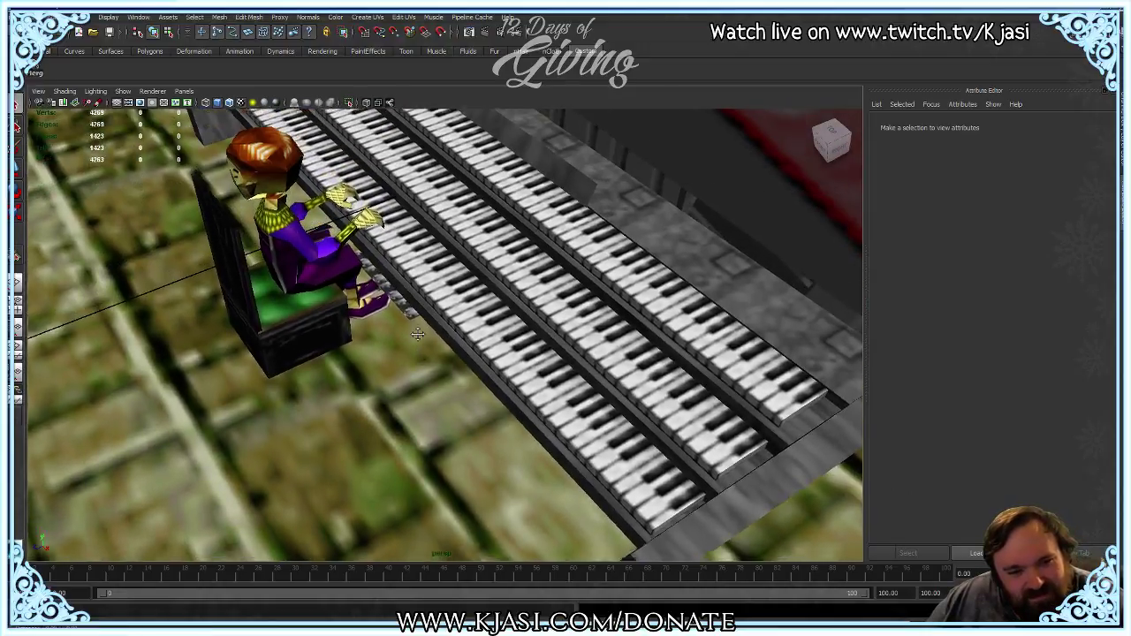
scroll(418, 333, up, 8)
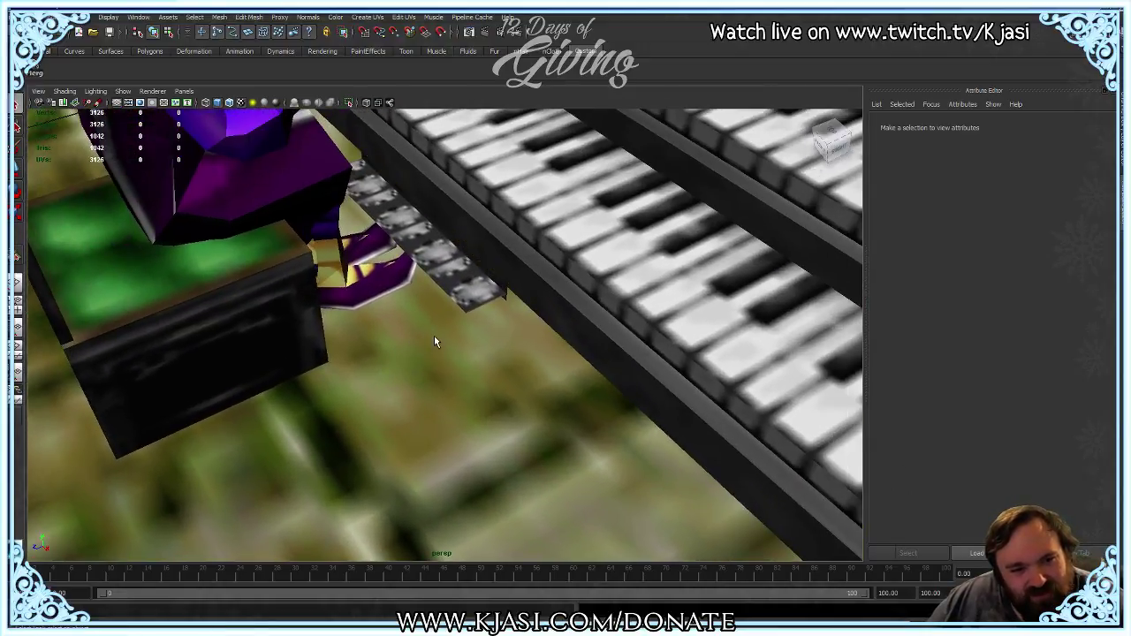
alt+drag(434, 335, 496, 336)
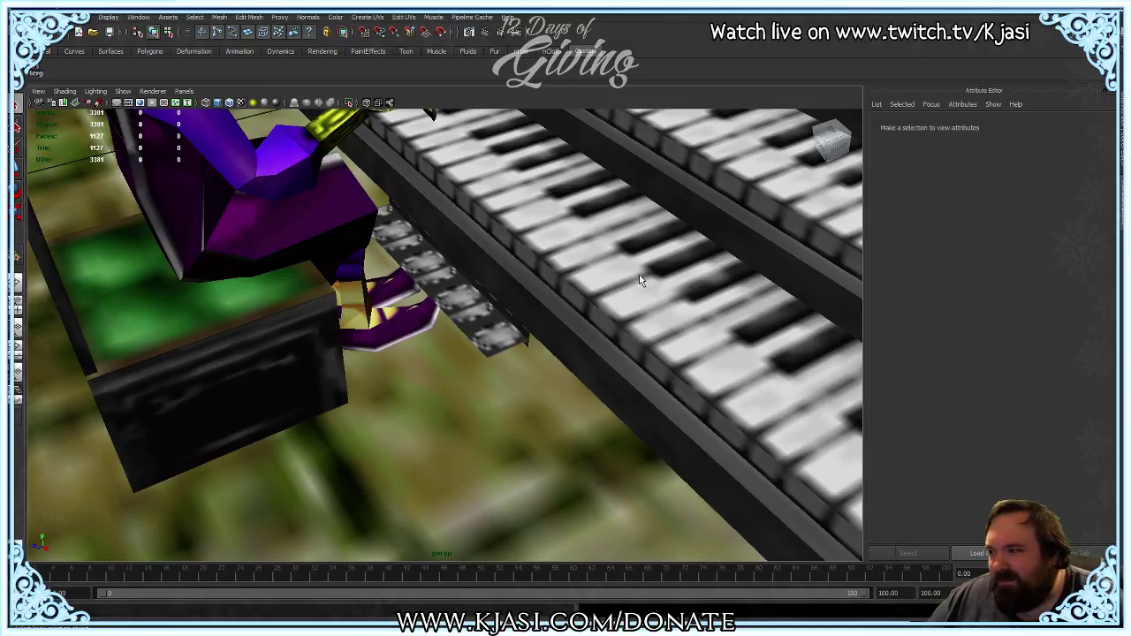
Step: Save the organ room scene in Maya as Set 006_ClocktowerB_p3.mb in the Models_Orig folder
key(alt+Tab)
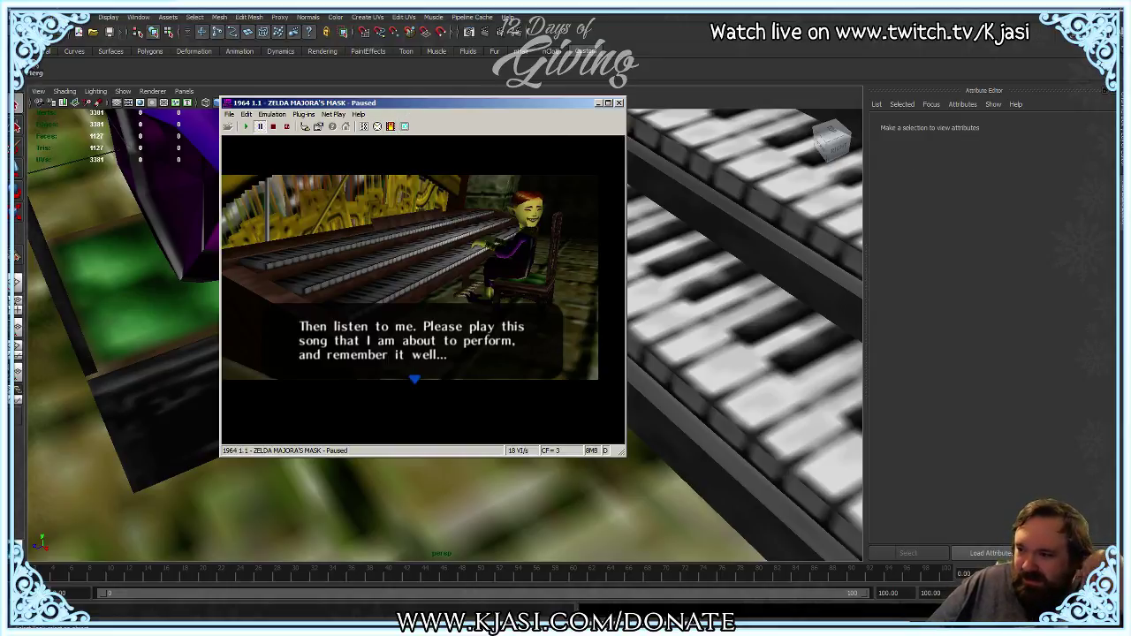
key(alt+Tab)
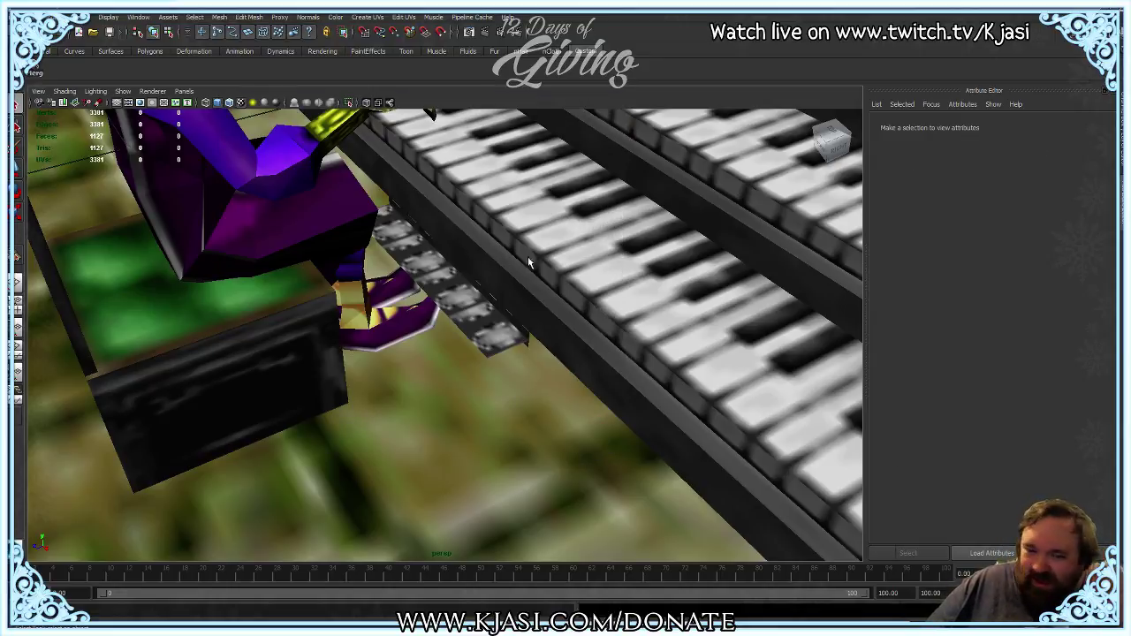
alt+right_drag(576, 256, 474, 227)
alt+drag(475, 228, 373, 289)
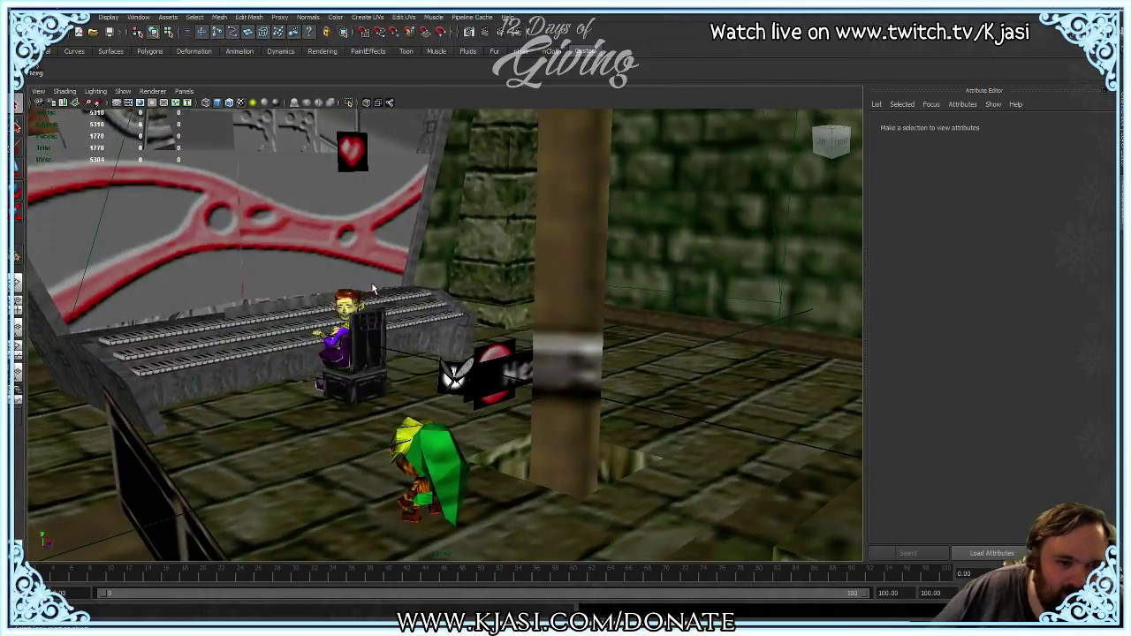
click(22, 17)
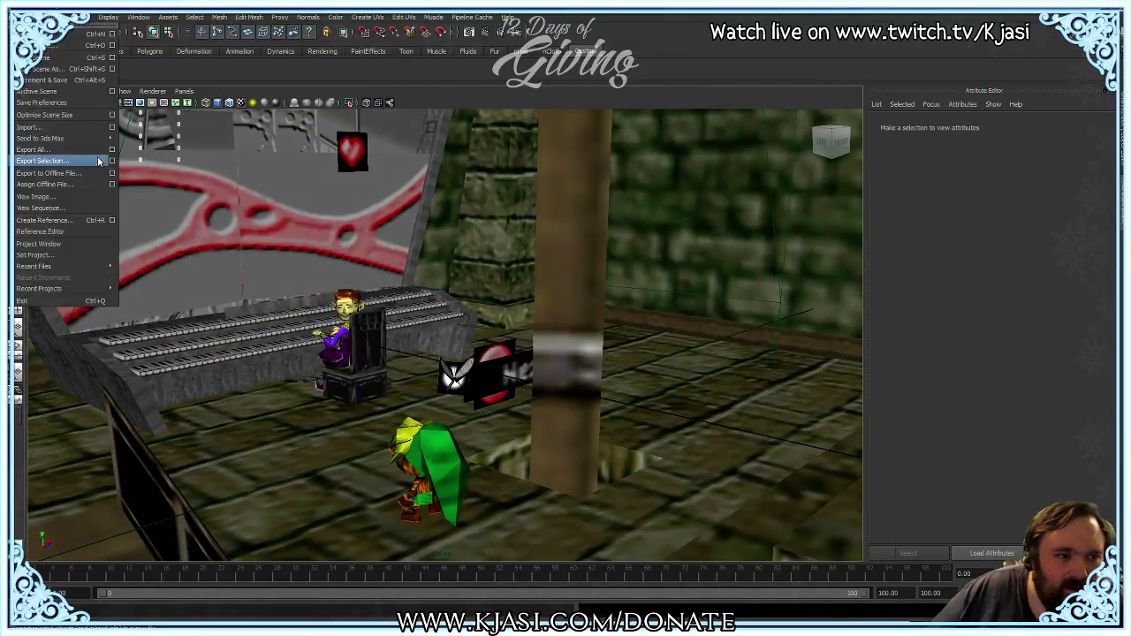
click(46, 69)
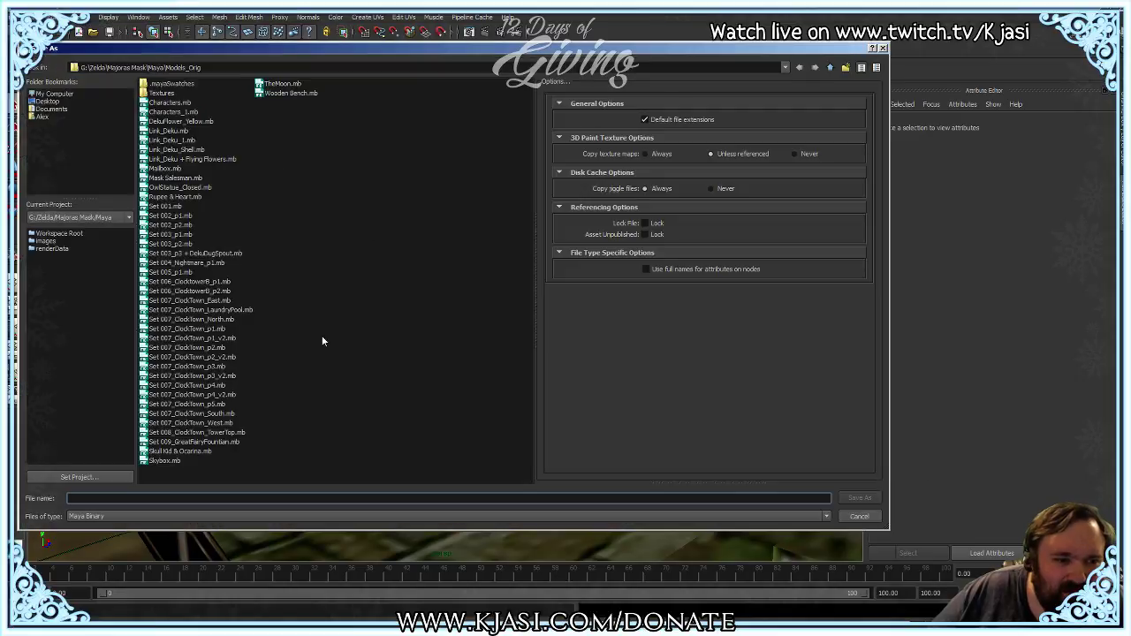
click(189, 291)
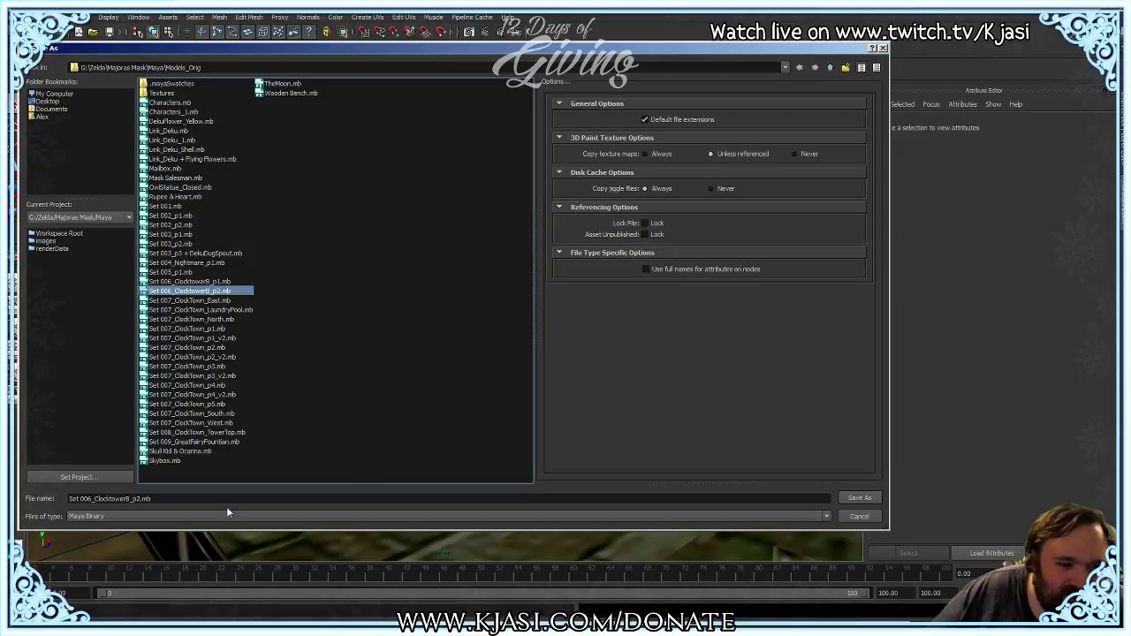
click(143, 500)
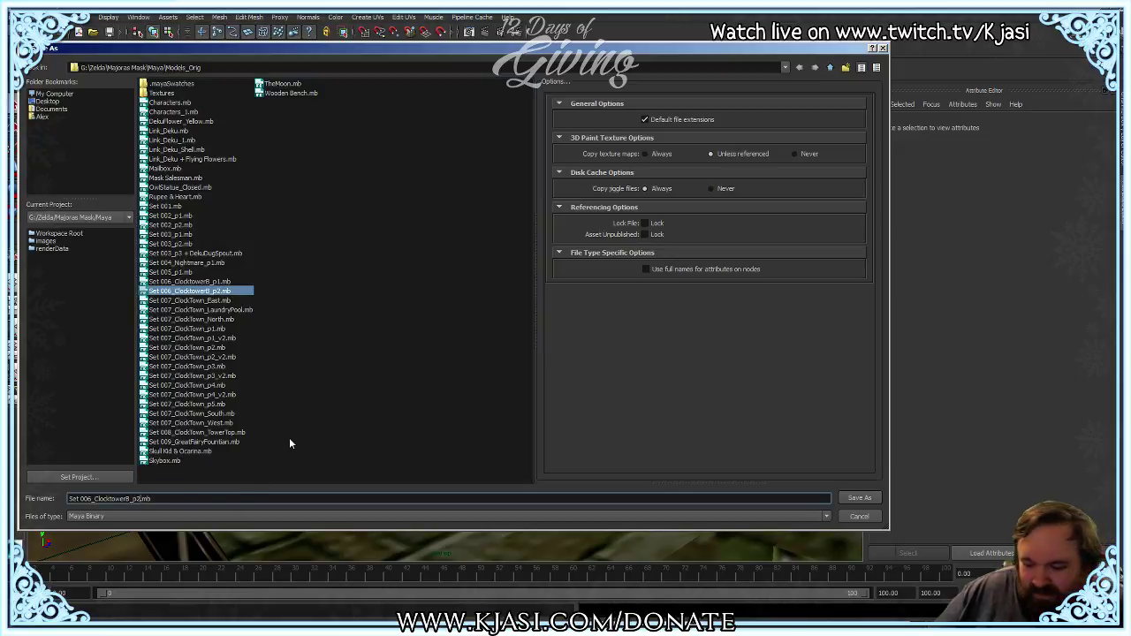
key(BackSpace)
text(3)
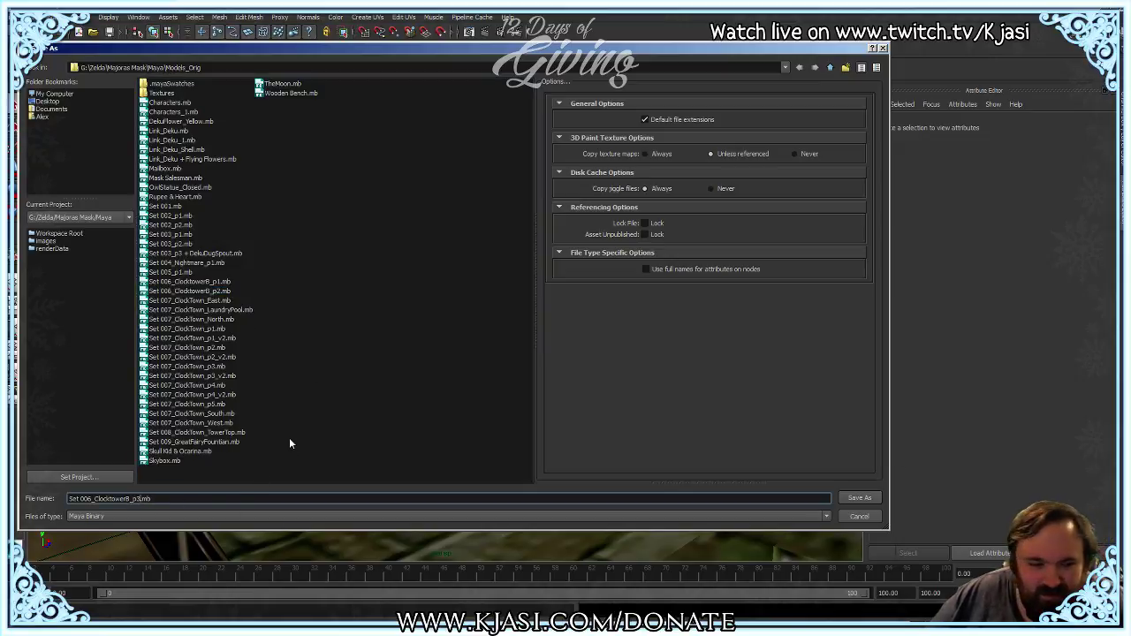
click(859, 498)
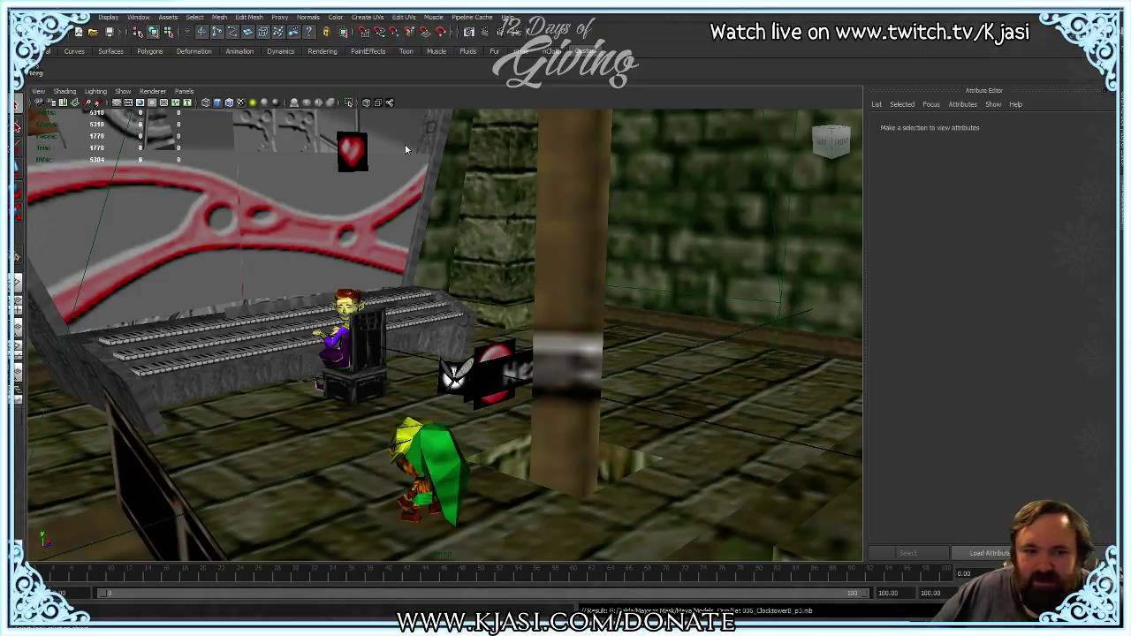
Step: Switch to the 1964 emulator, dismiss the video debugger, and advance through the Deku Mask and mask salesman dialogue
key(alt+Tab)
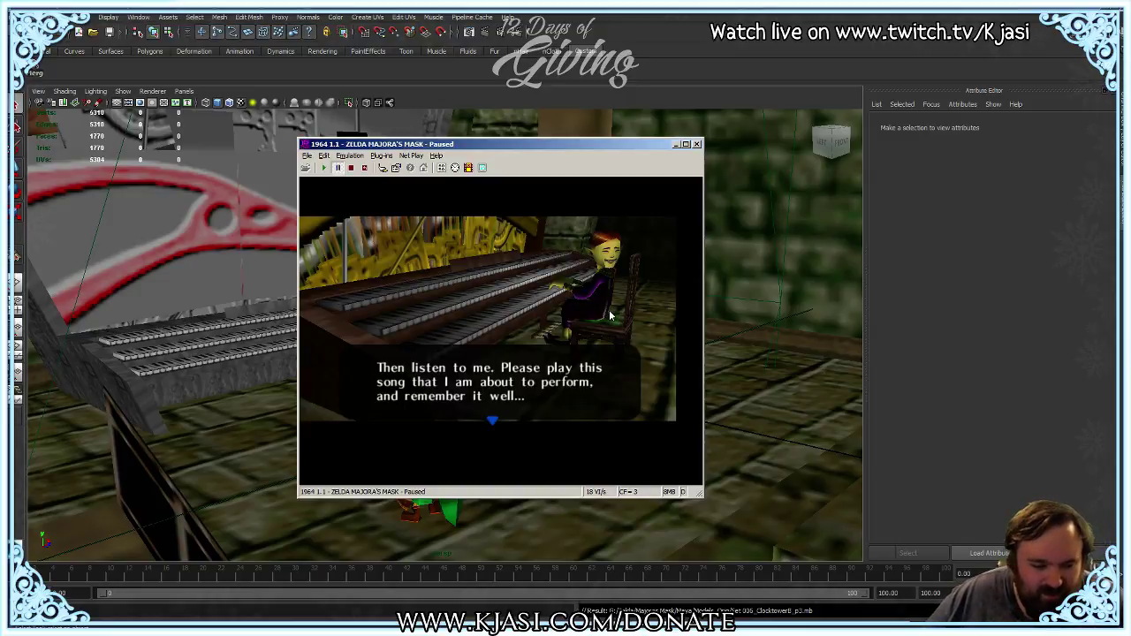
key(alt+Return)
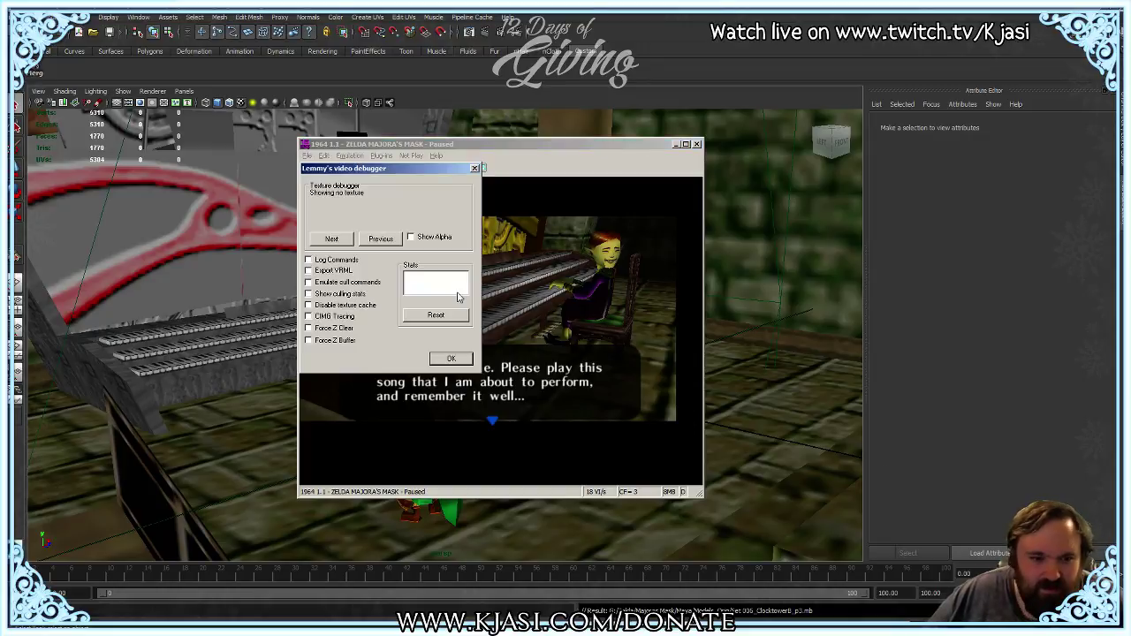
click(452, 359)
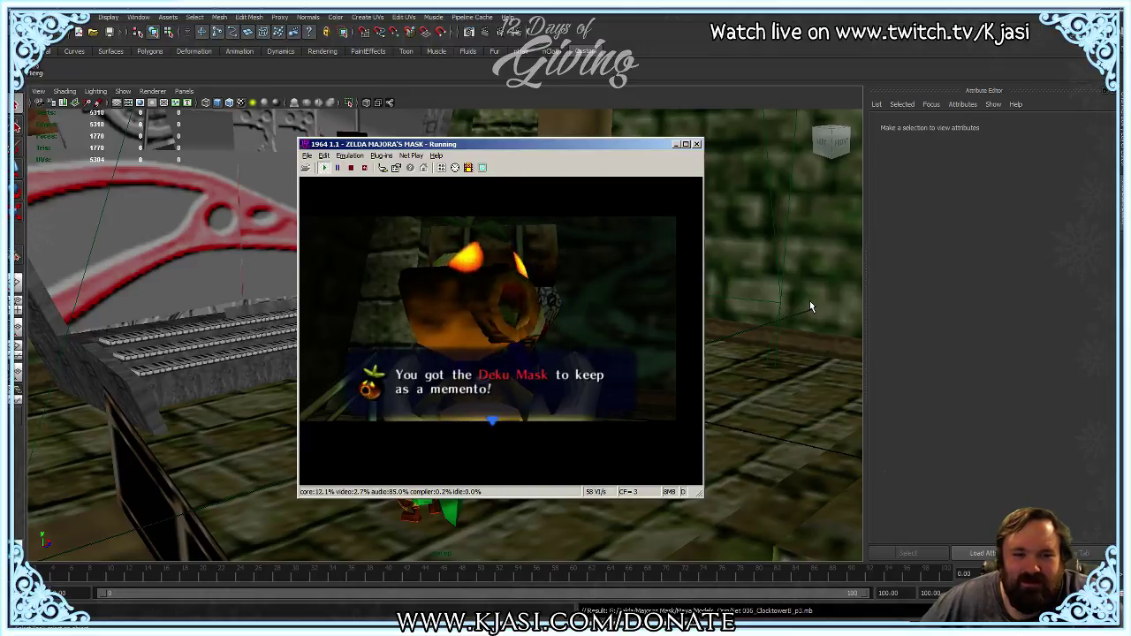
key(x)
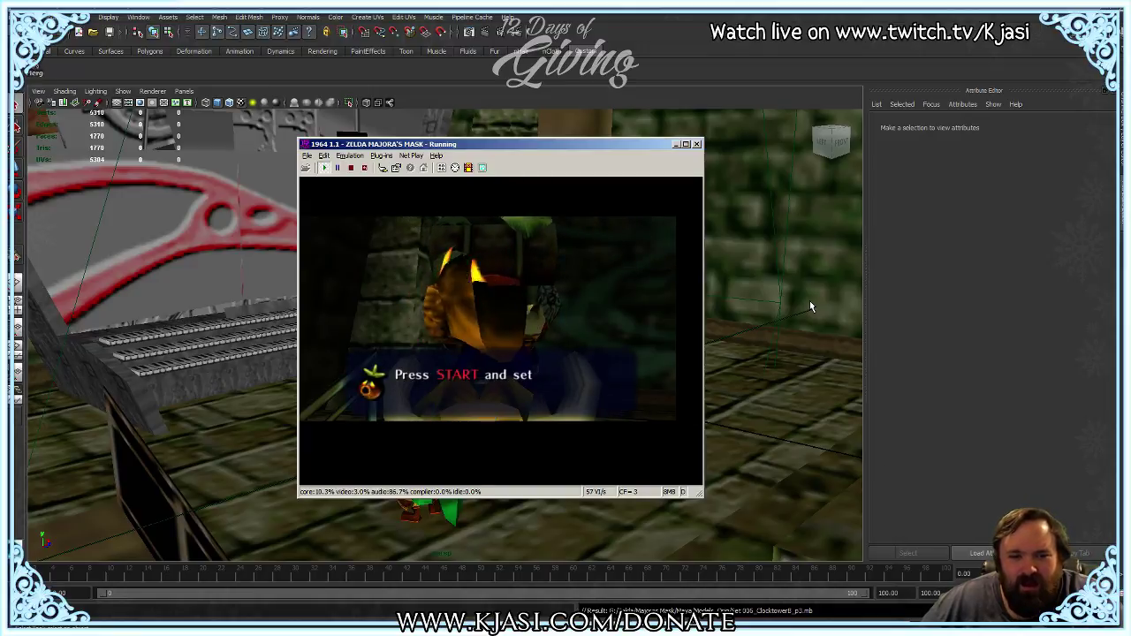
key(x)
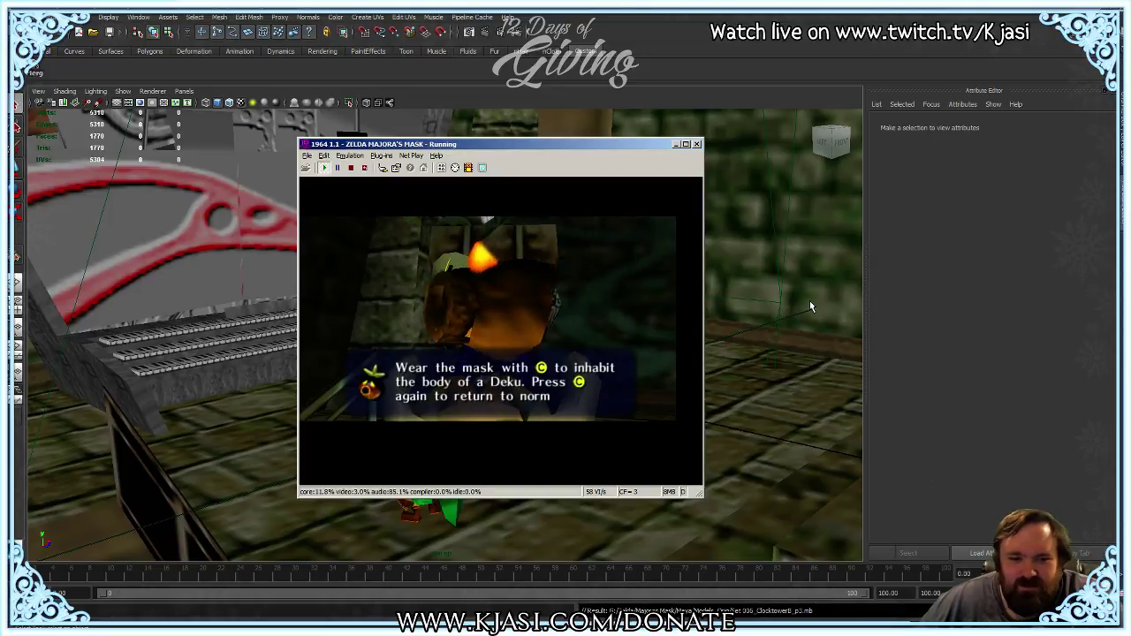
key(x)
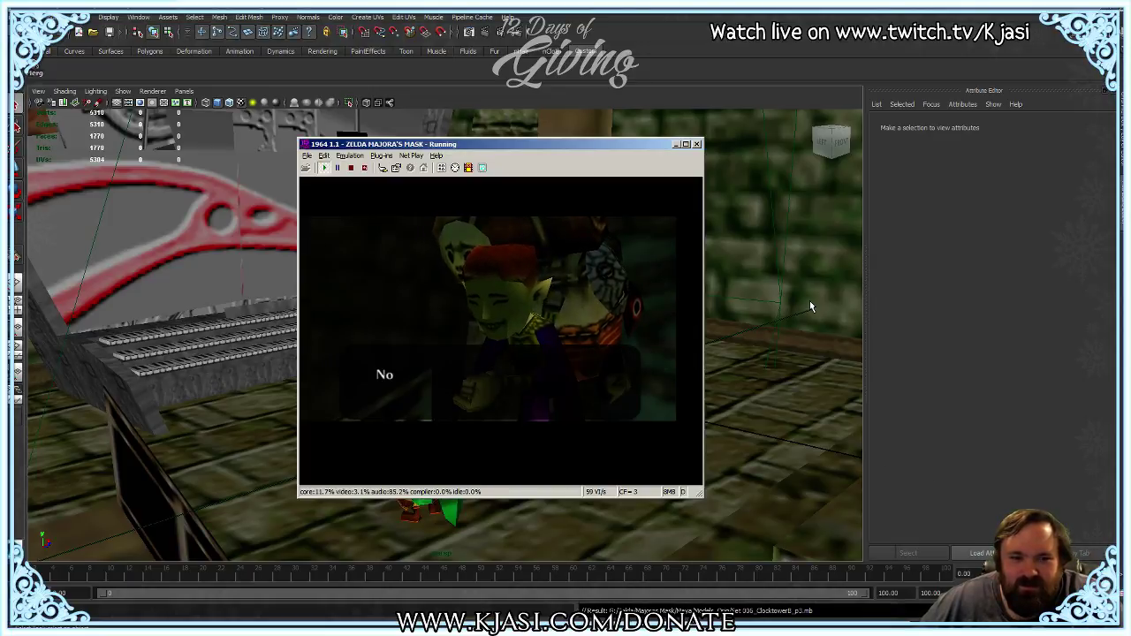
key(x)
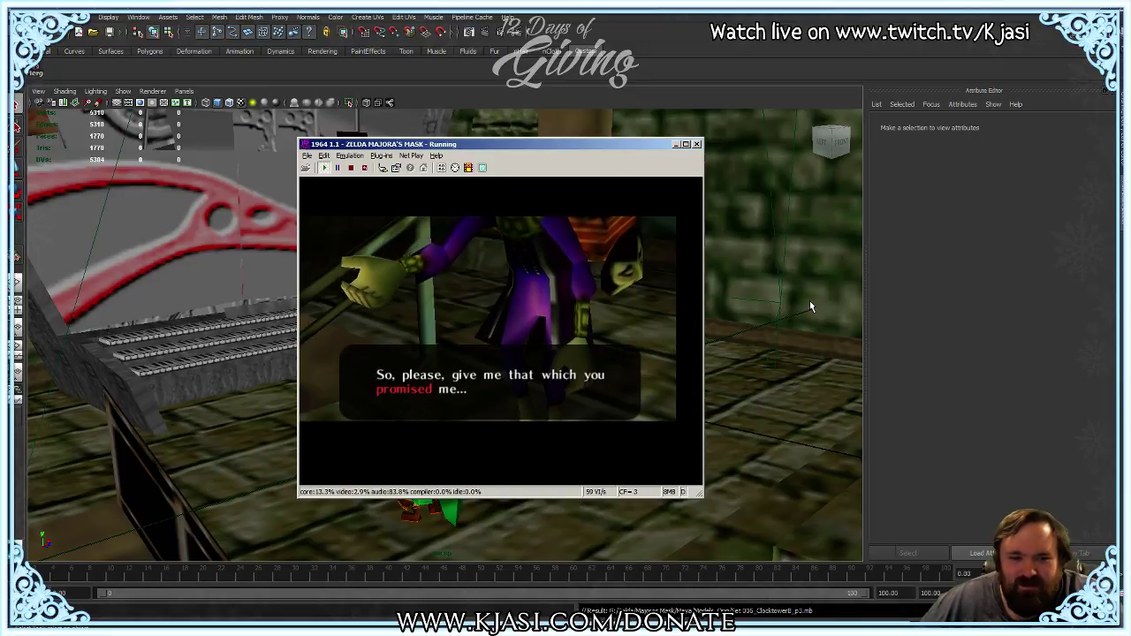
key(x)
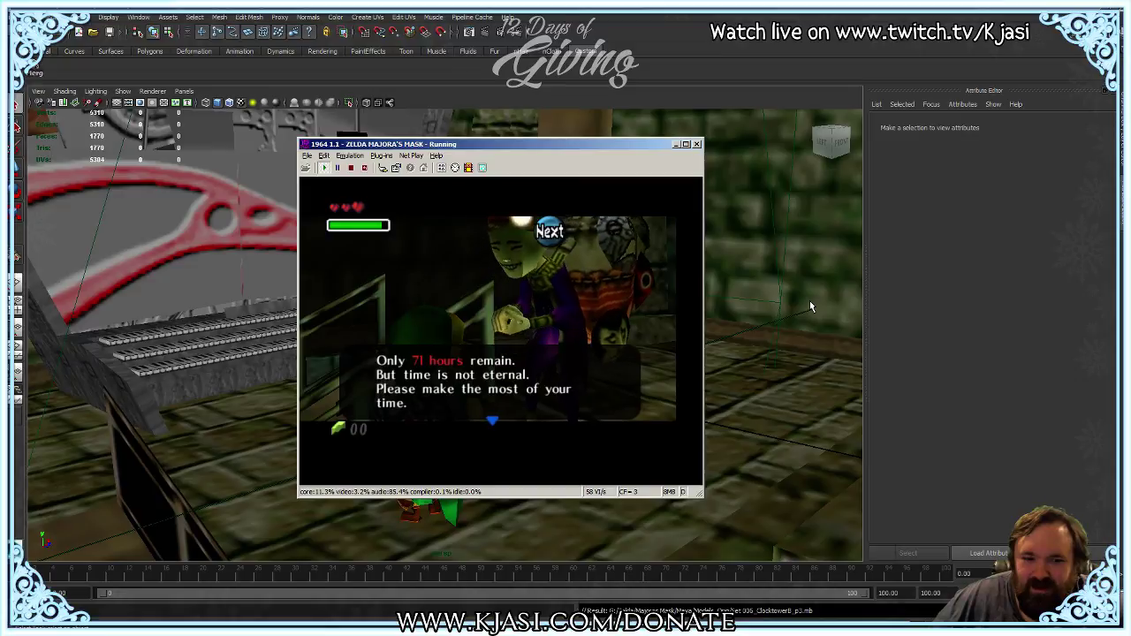
key(x)
key(x)
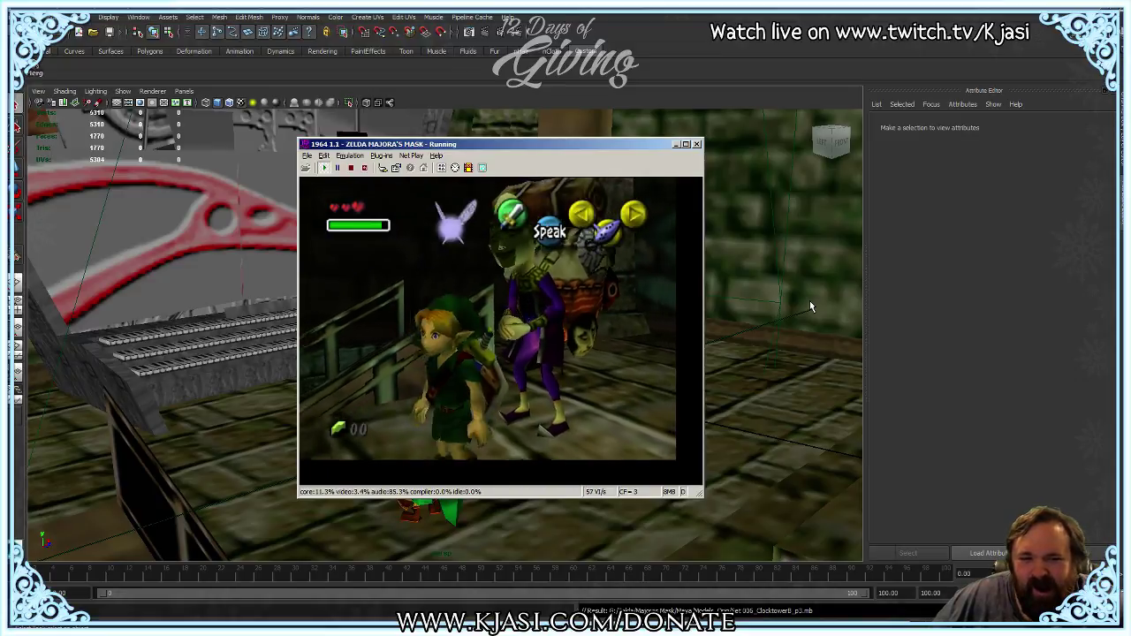
Step: Walk Link out through the clock tower door into town and advance through the fairy's dialogue
key(Up)
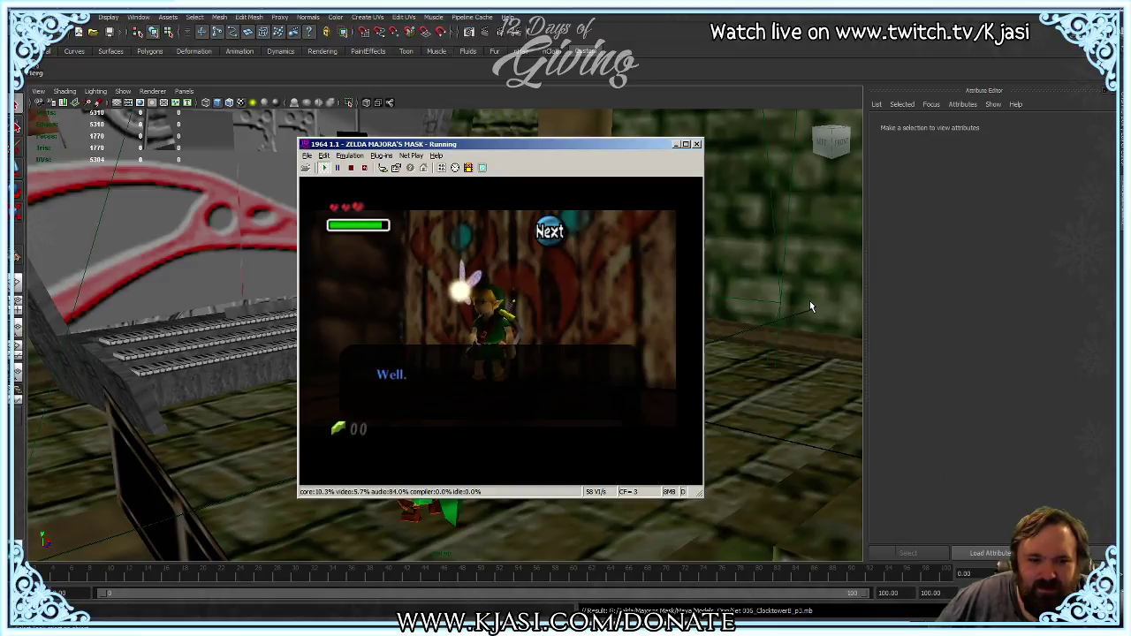
key(x)
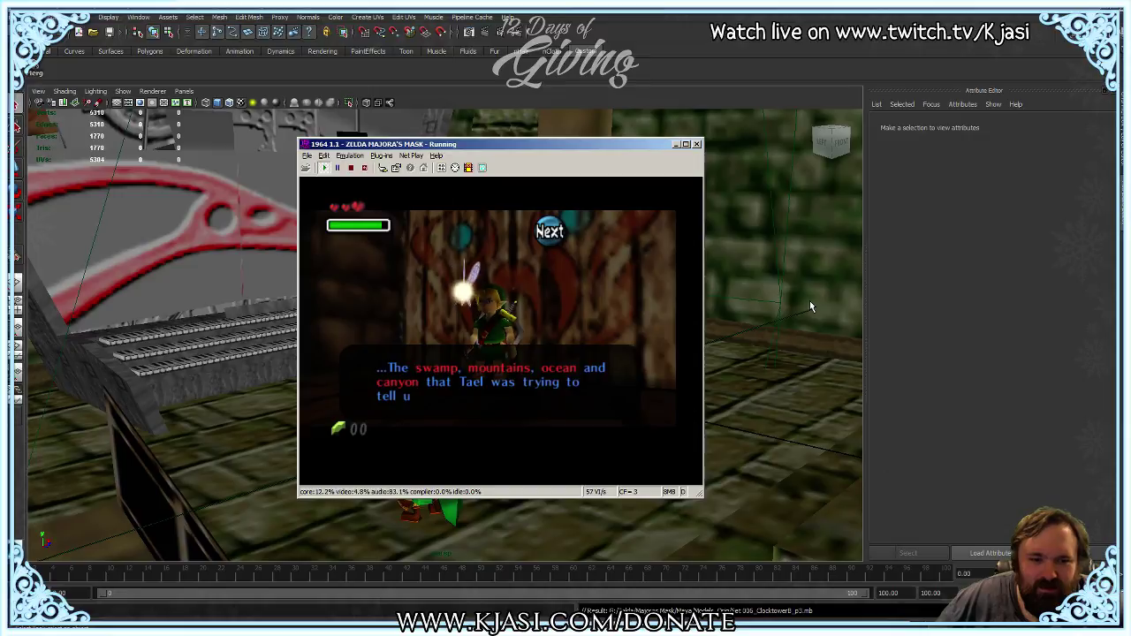
key(x)
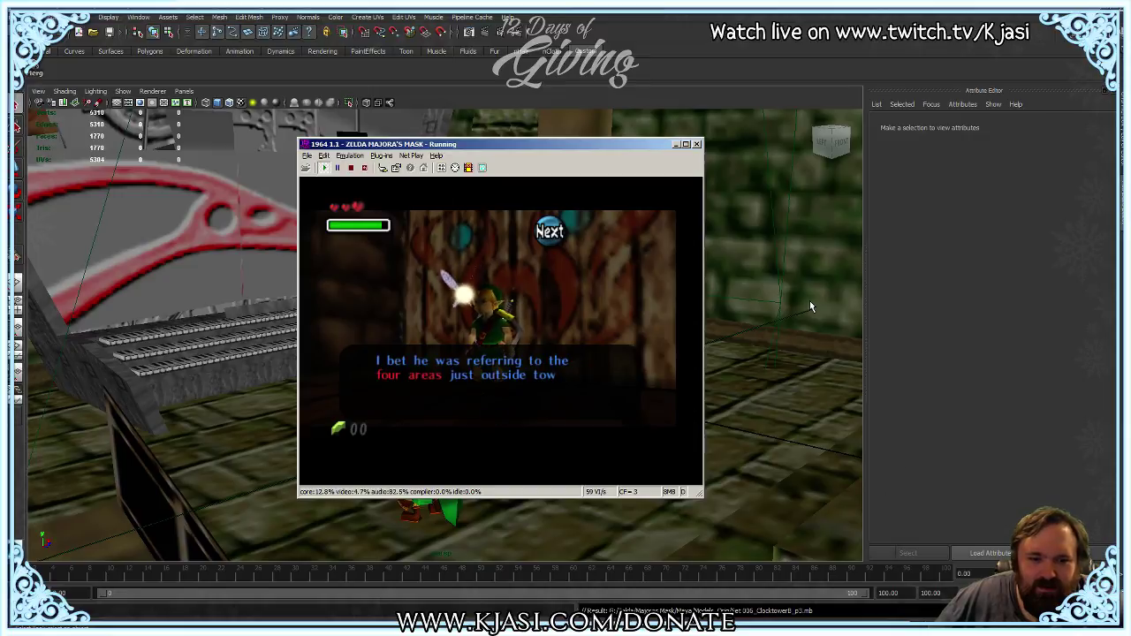
key(x)
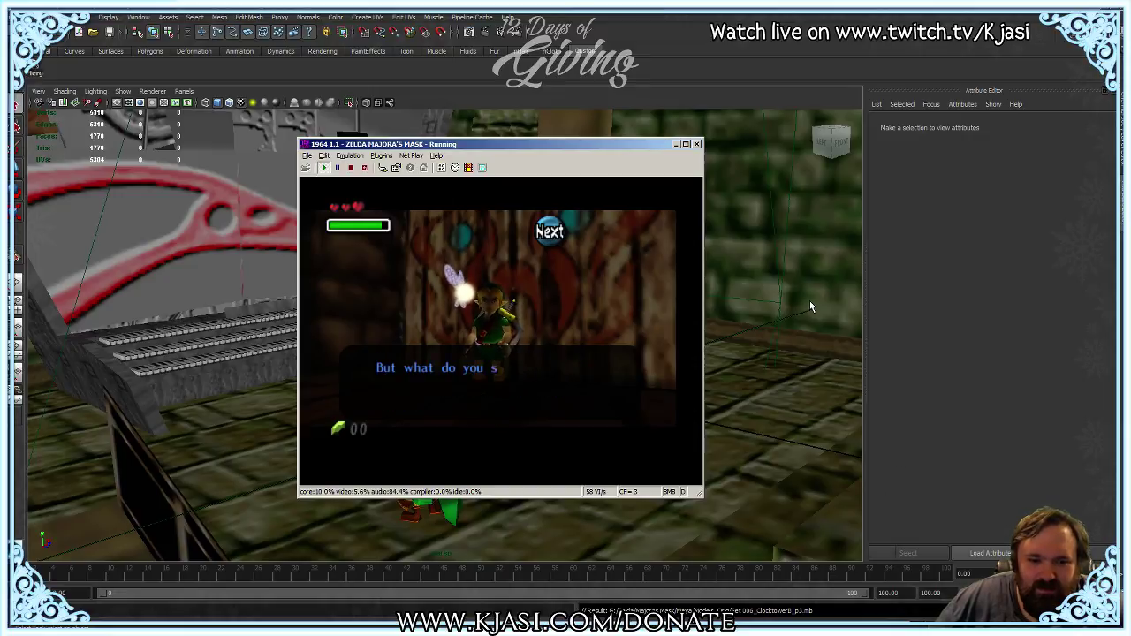
key(x)
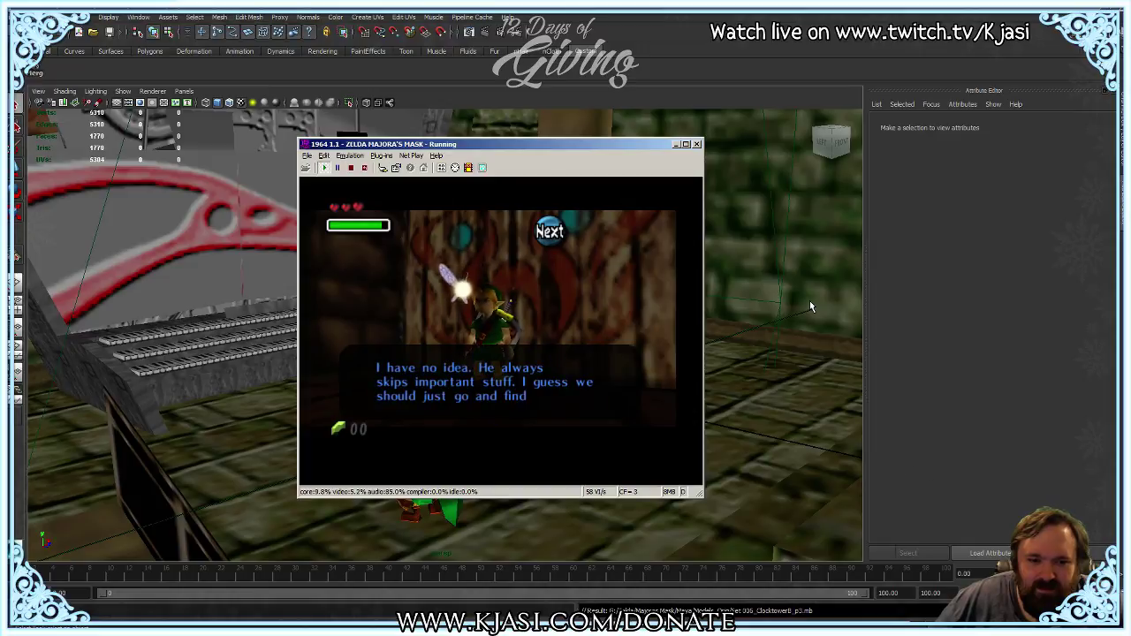
key(x)
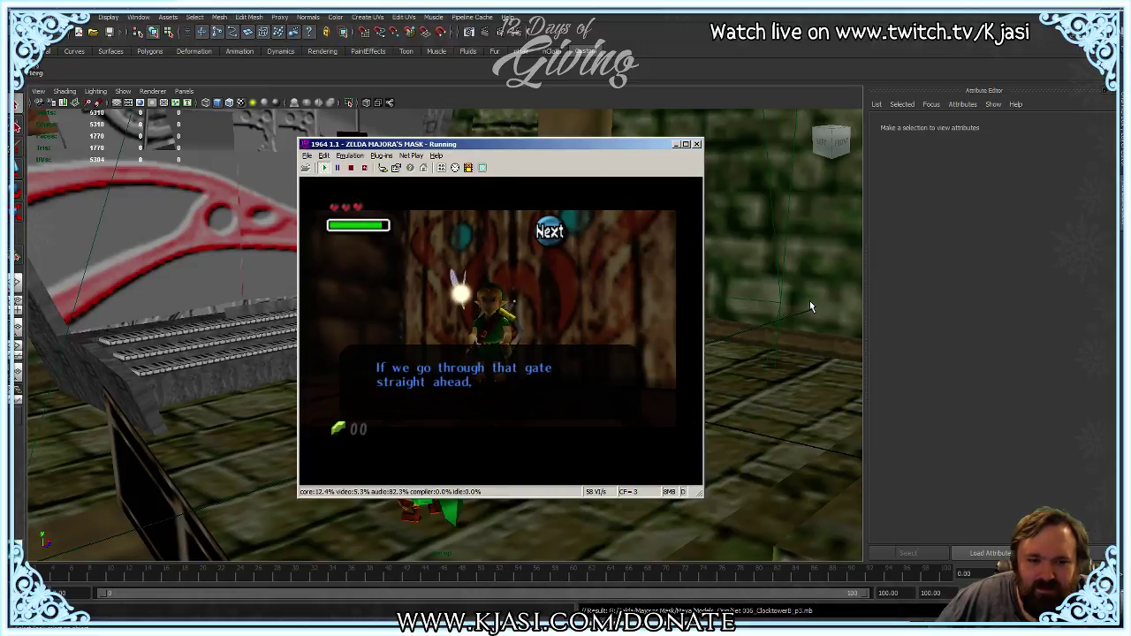
key(x)
key(Up)
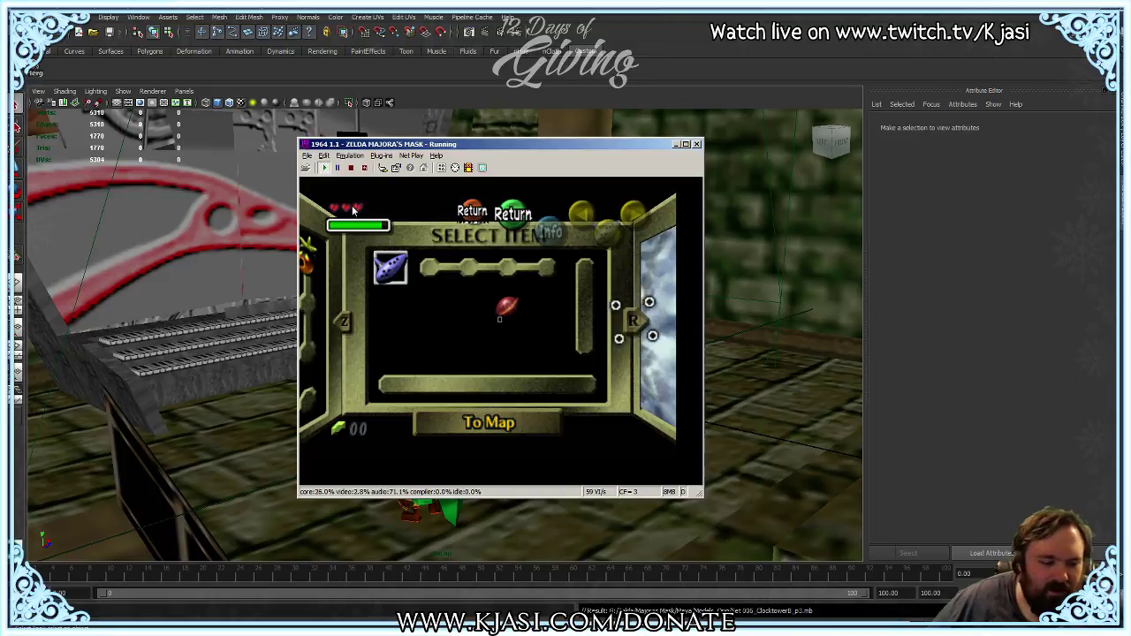
Step: Pause the emulation in Clock Town and save the emulator state as ZeldaMM_005_1stDay_RealBoy
click(338, 168)
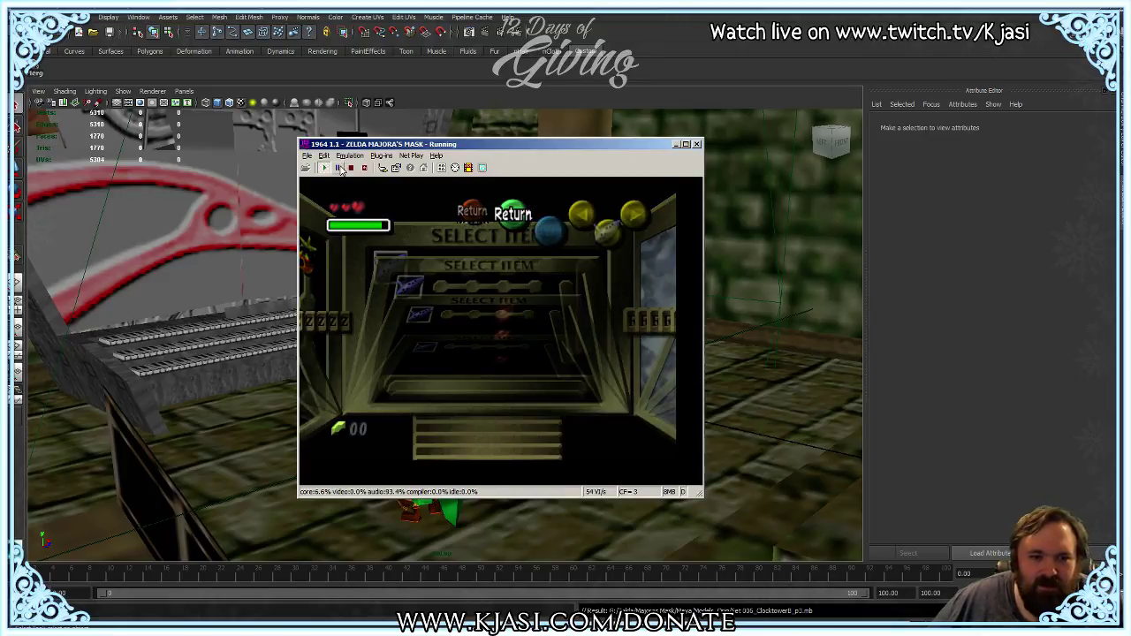
click(308, 155)
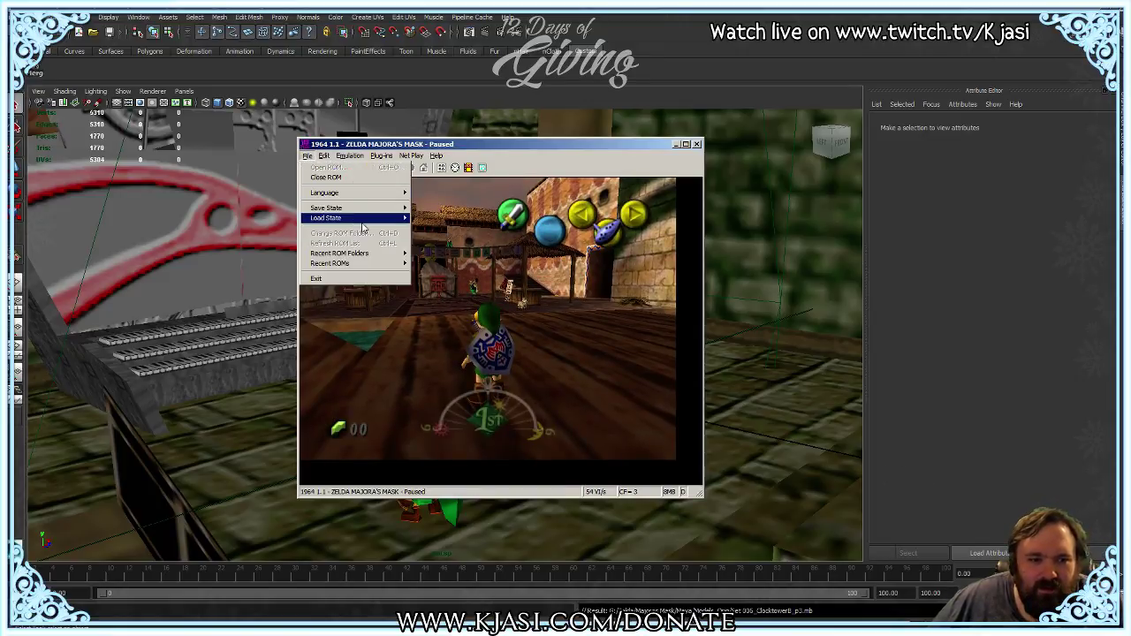
mouse_move(362, 221)
click(458, 210)
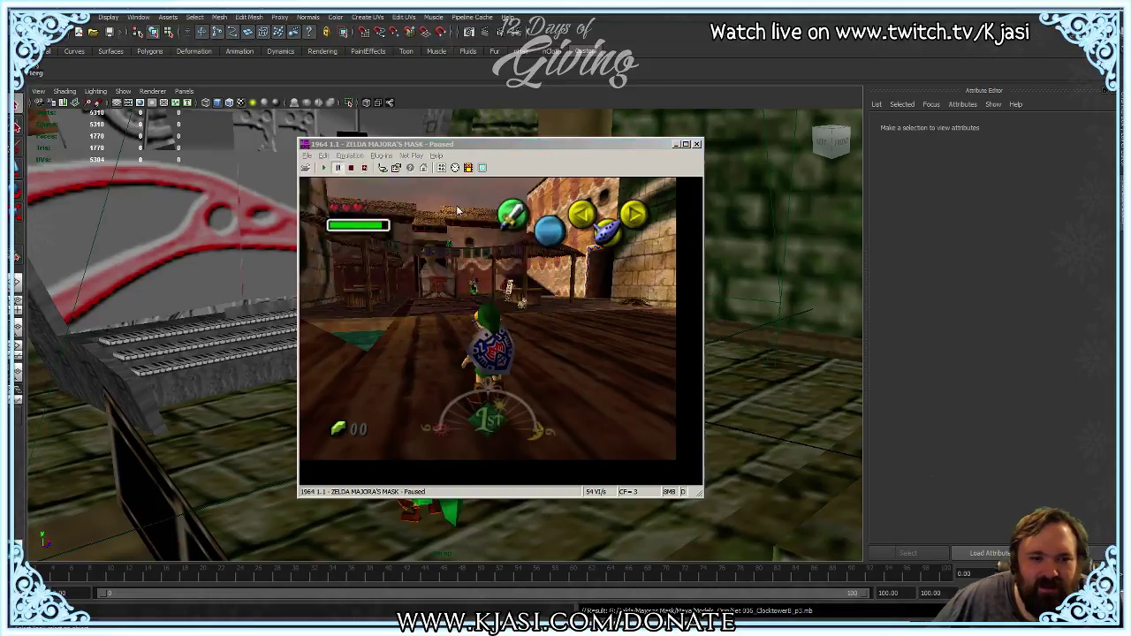
click(370, 261)
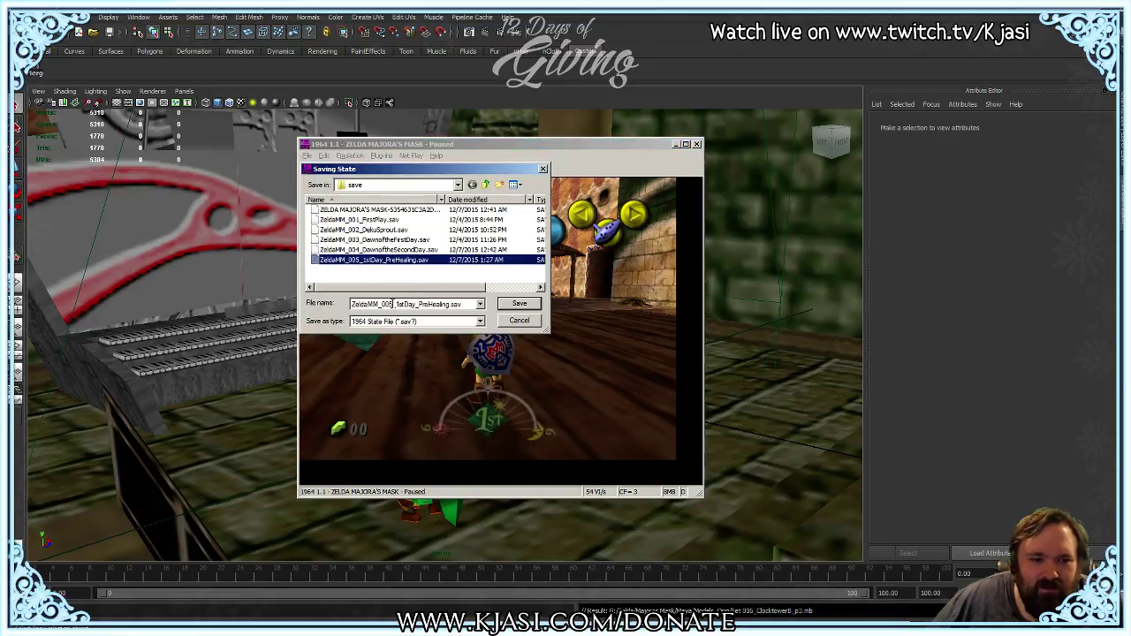
double_click(419, 305)
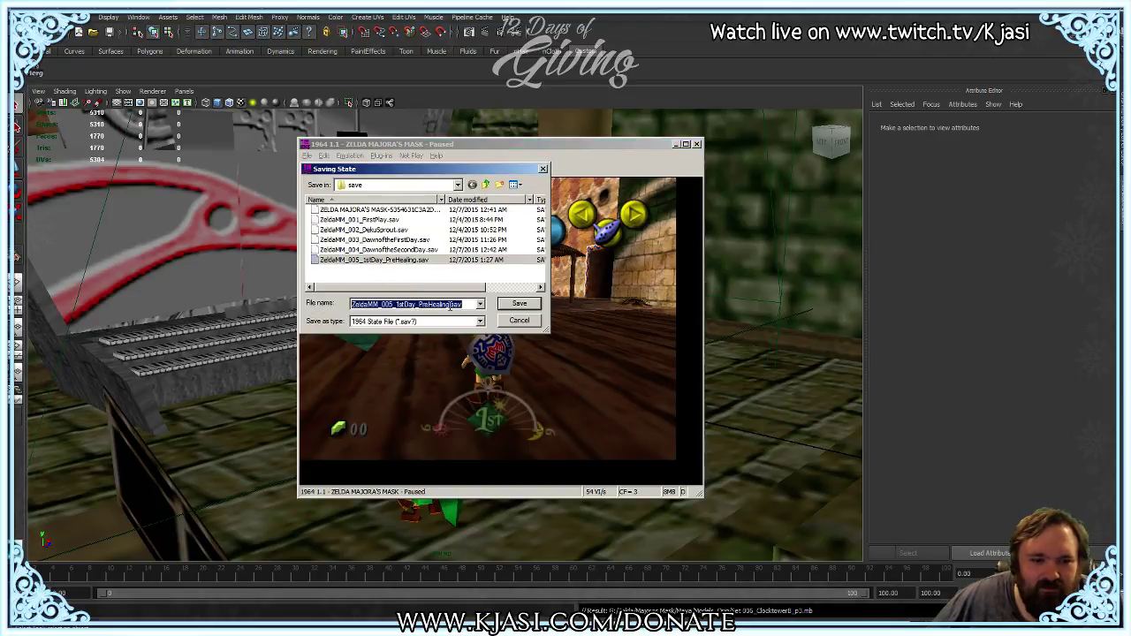
drag(450, 305, 421, 305)
key(End)
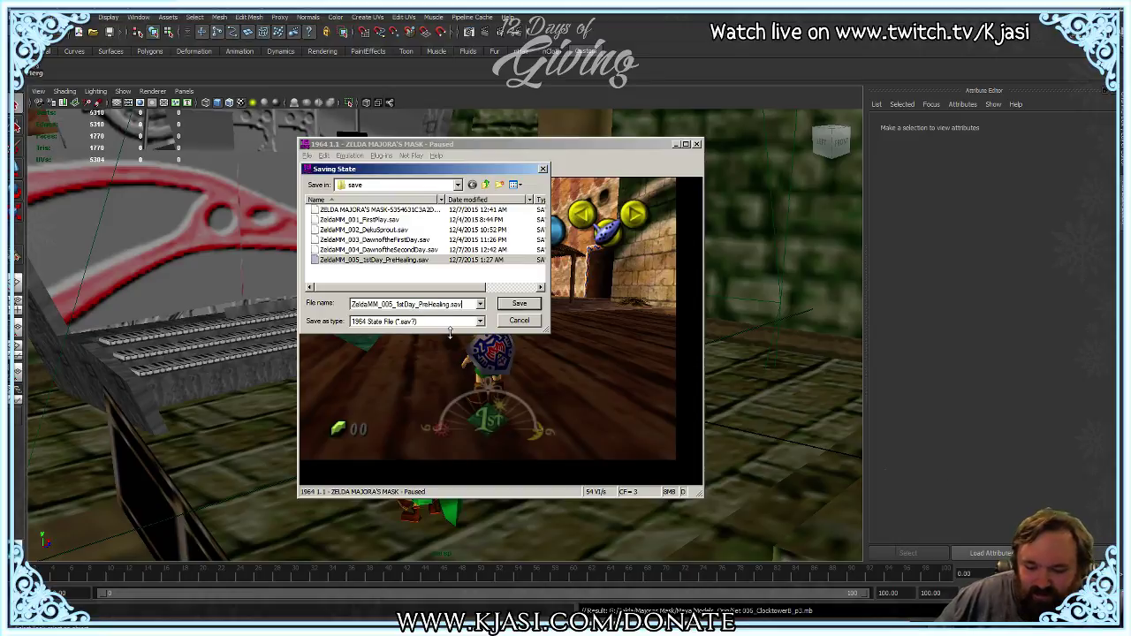
key(shift+Left)
key(shift+Left)
key(shift+Left)
key(shift+Left)
key(shift+Left)
key(shift+Left)
key(shift+Left)
key(shift+Left)
key(shift+Left)
key(shift+Left)
key(shift+Left)
key(shift+Left)
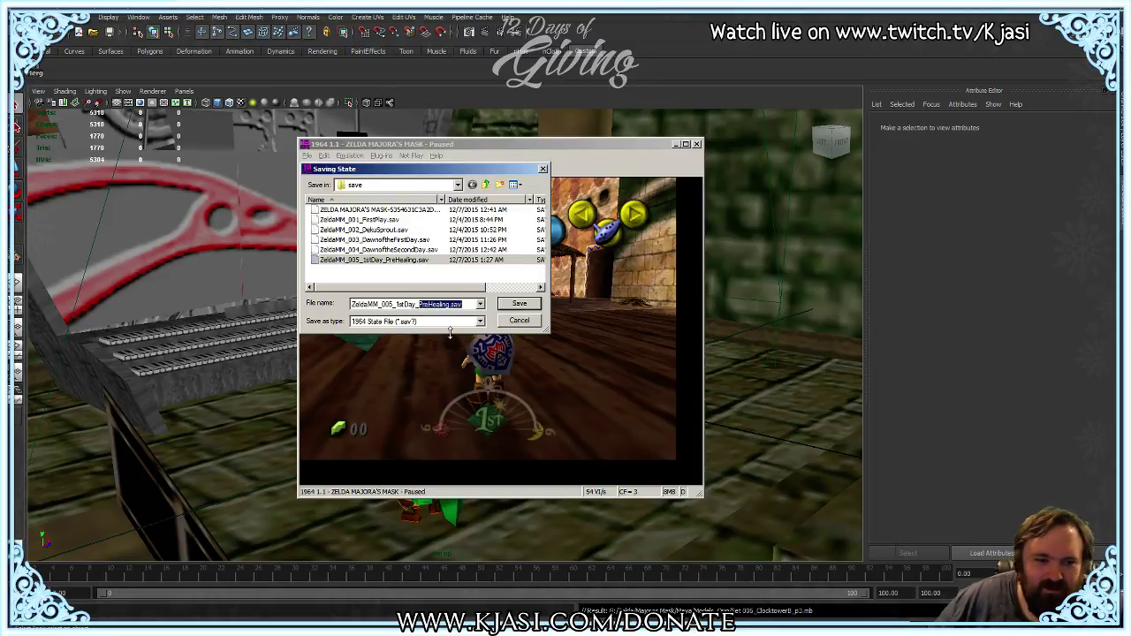
text(Rea)
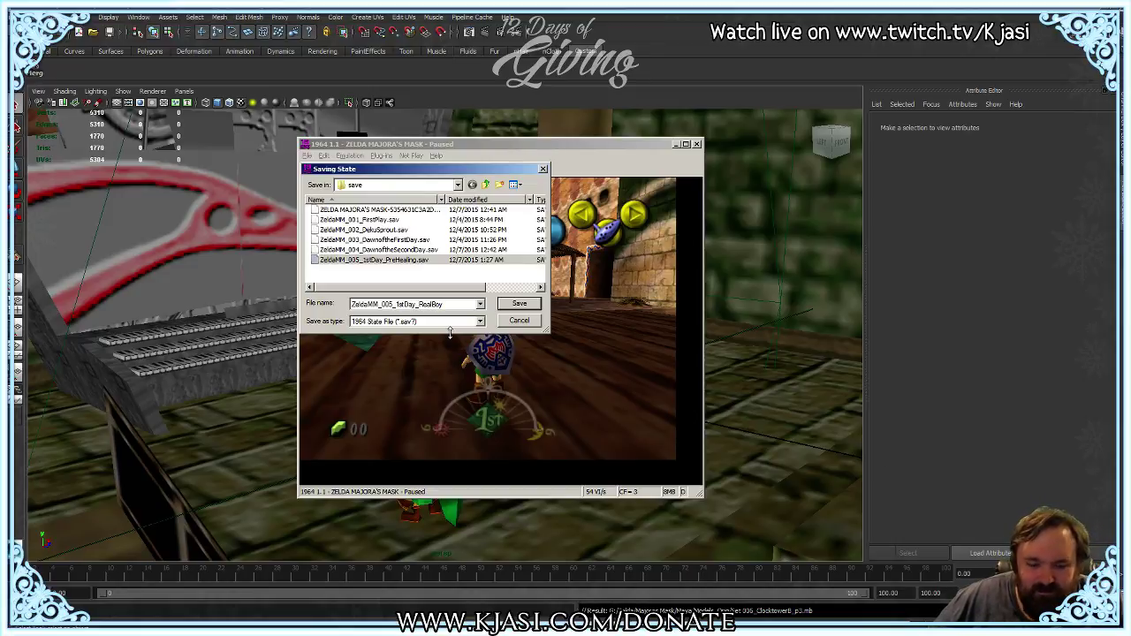
key(Return)
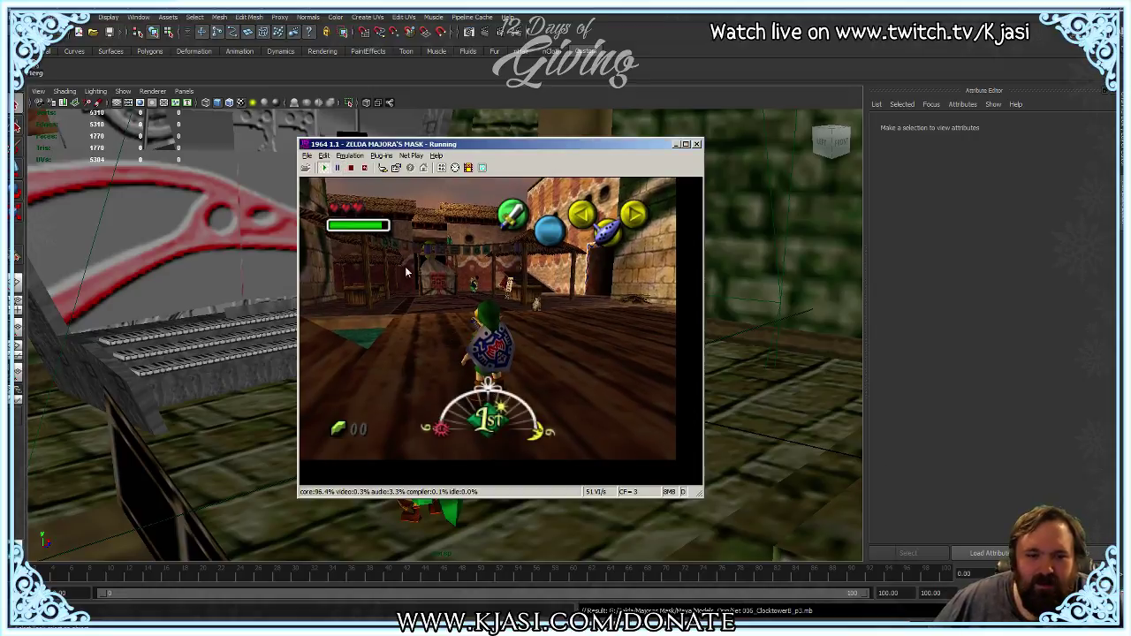
key(F2)
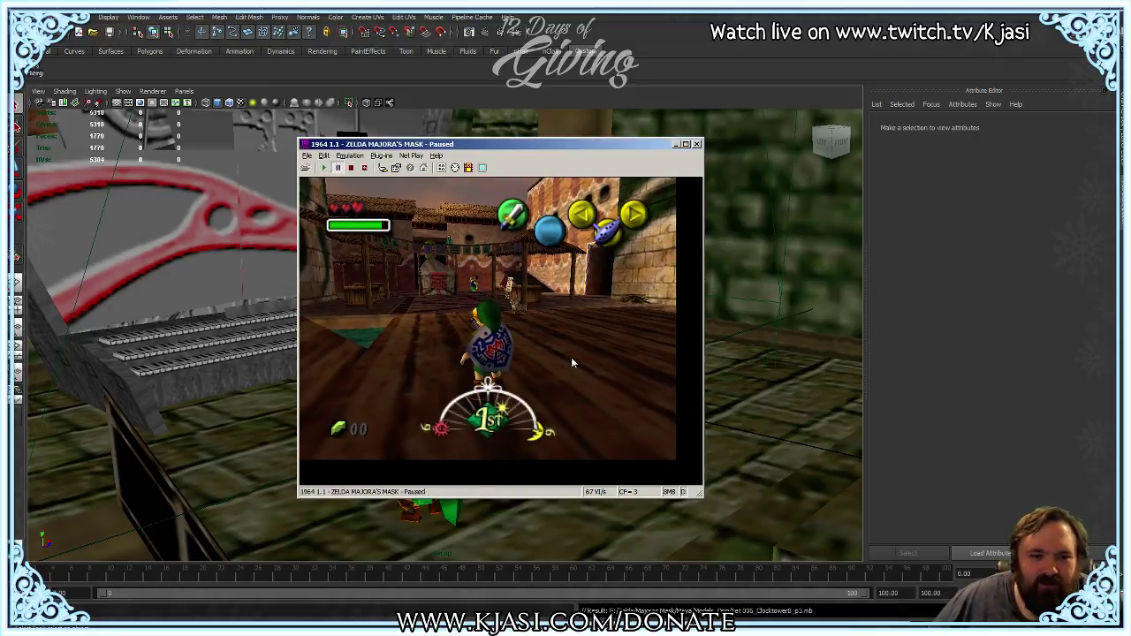
Step: Close the 1964 emulator and return to the organ room scene in Maya to view the organ and Link
click(698, 144)
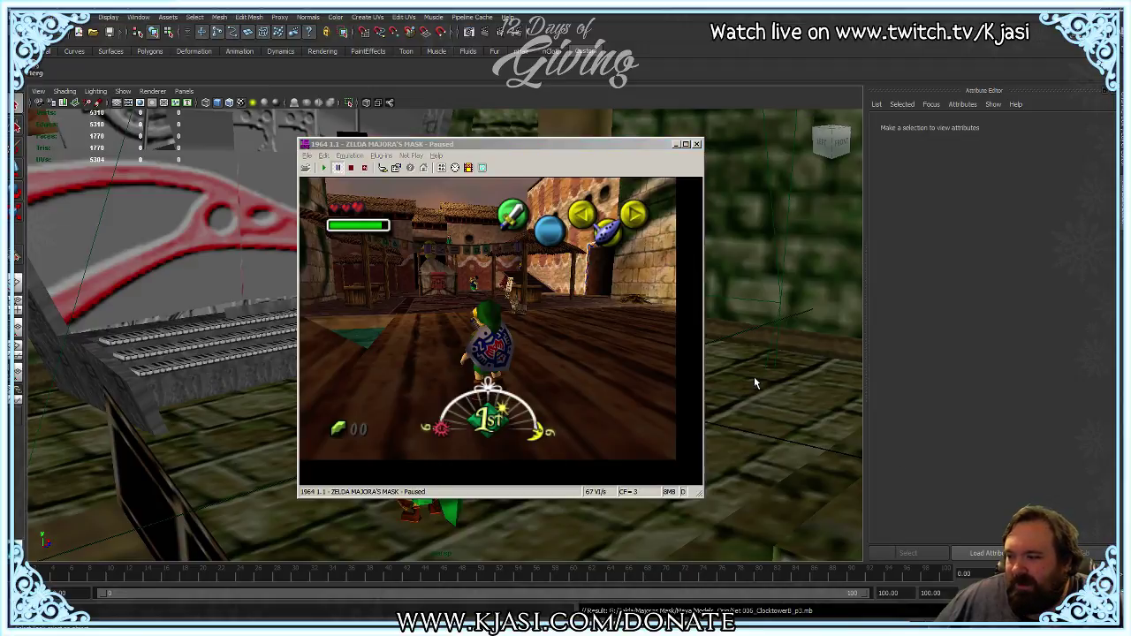
click(698, 144)
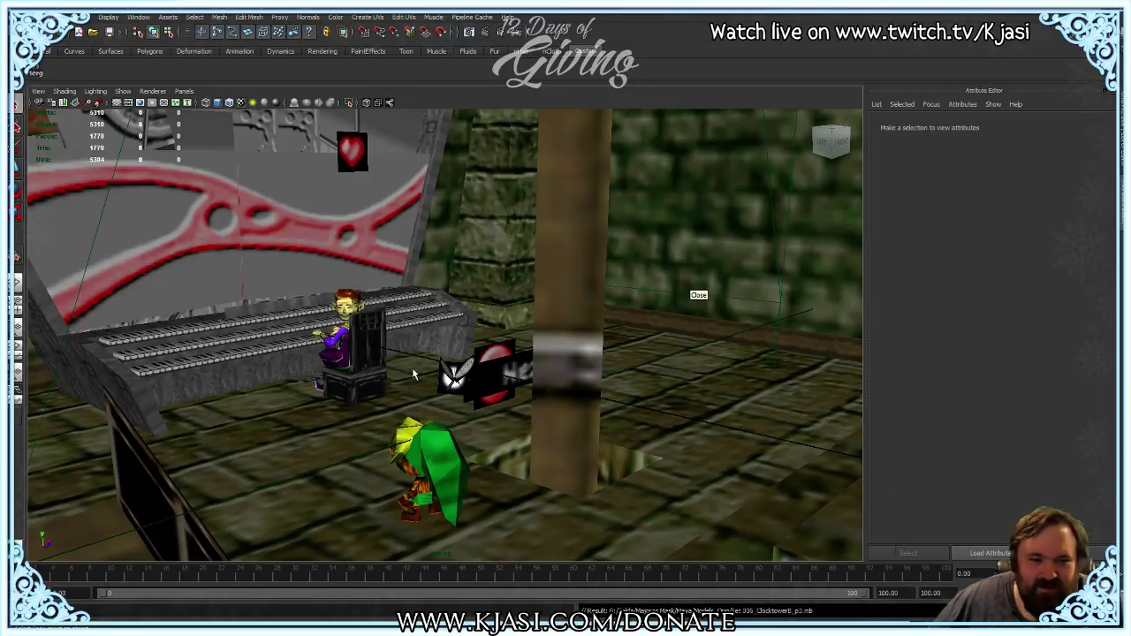
alt+drag(413, 375, 396, 329)
alt+middle_drag(396, 329, 419, 417)
mouse_move(419, 417)
alt+mouse_down()
mouse_move(442, 413)
mouse_move(423, 399)
alt+mouse_up()
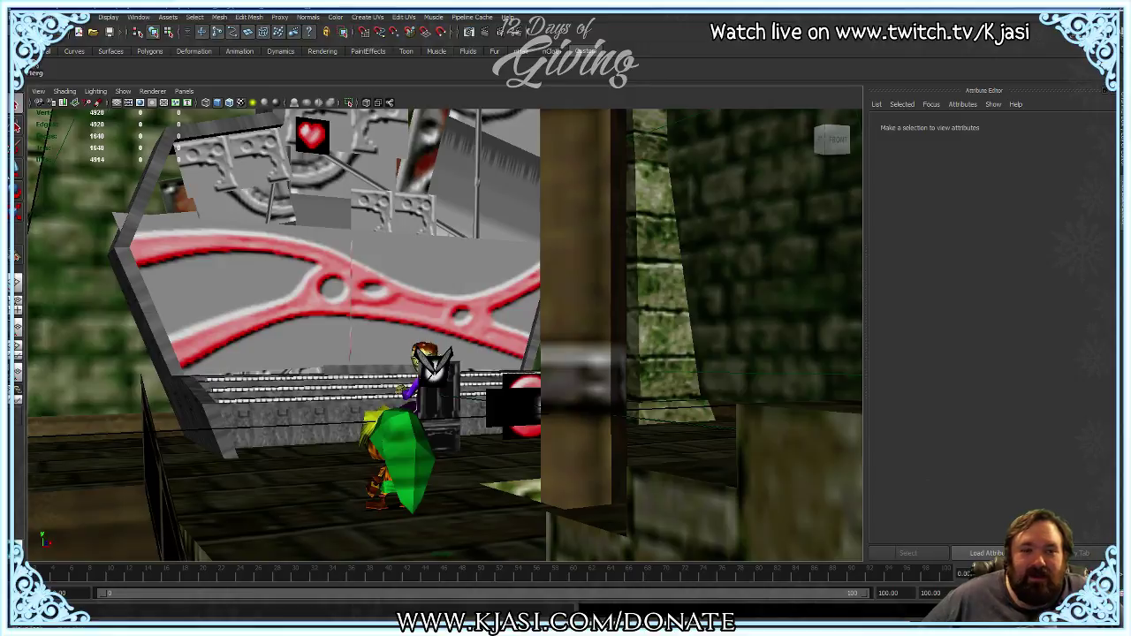
Step: Open the existing scene Set 007_ClockTown_South.mb from the project's Models_Orig folder
click(109, 34)
click(27, 17)
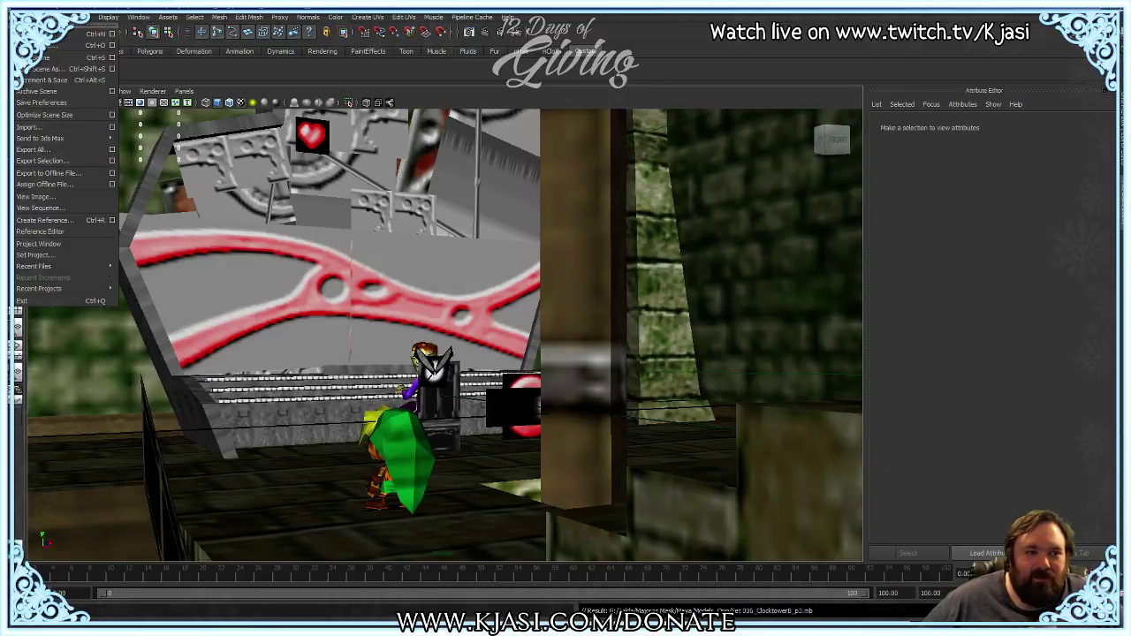
click(45, 44)
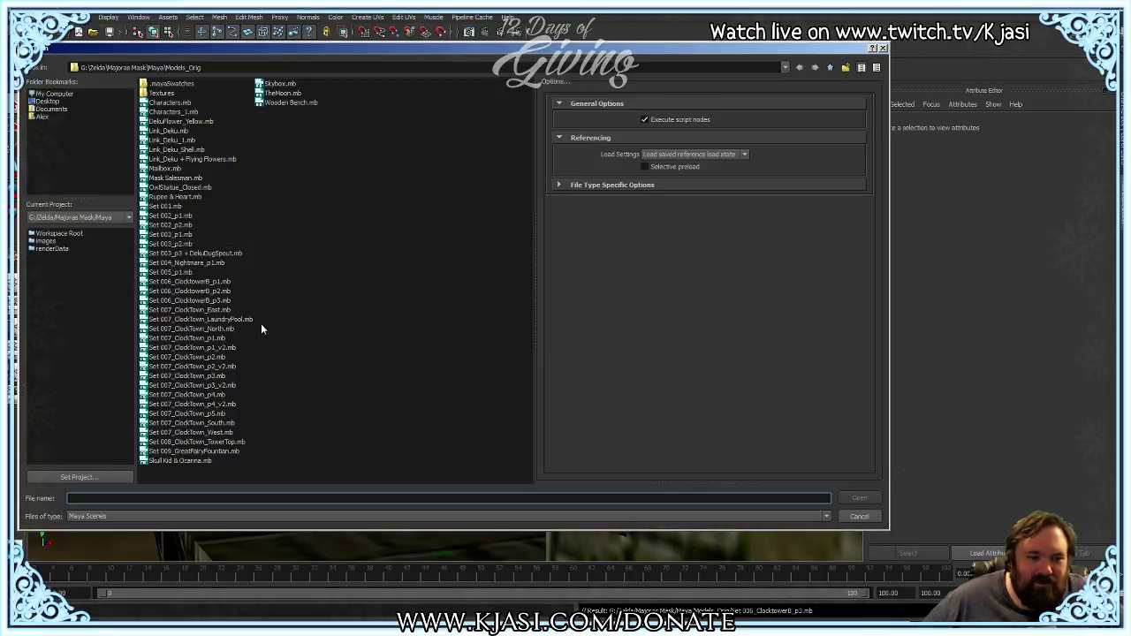
click(203, 423)
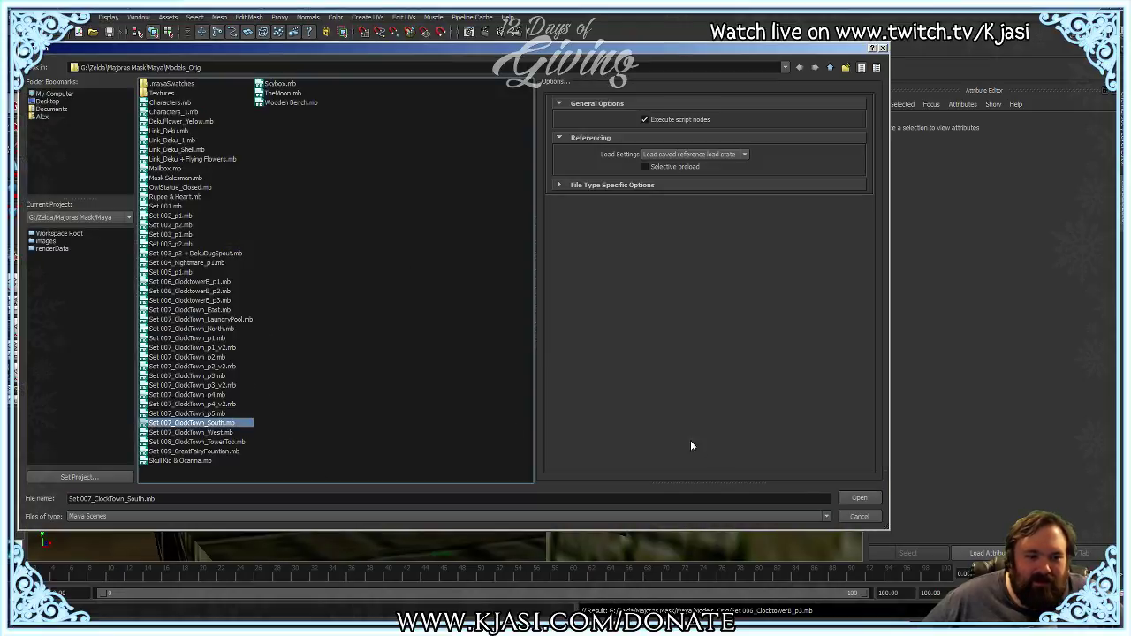
click(855, 498)
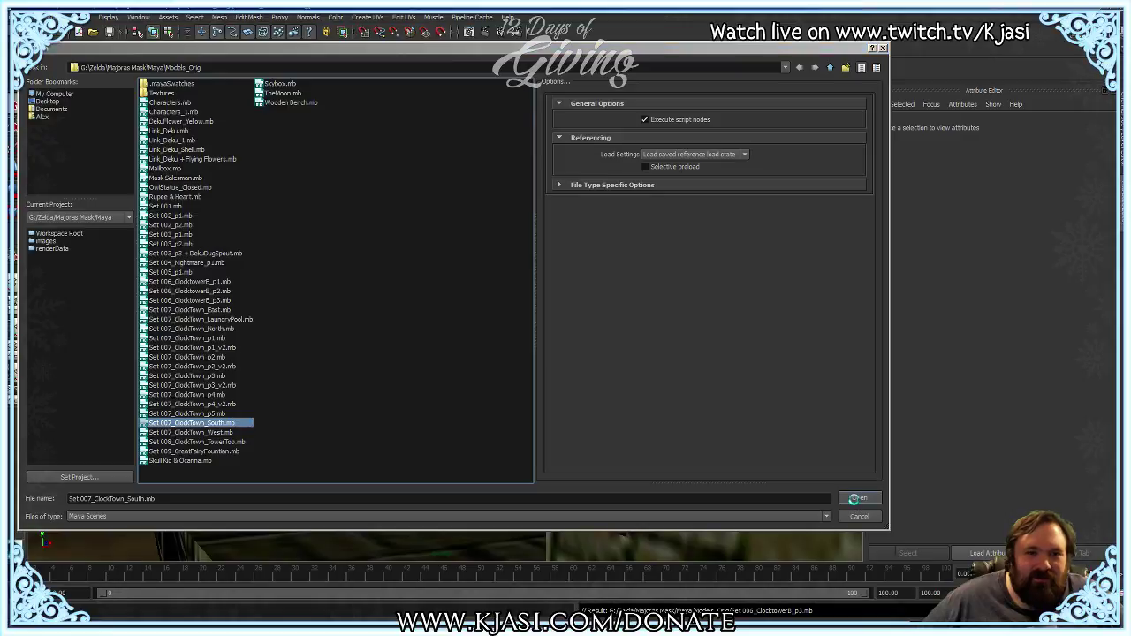